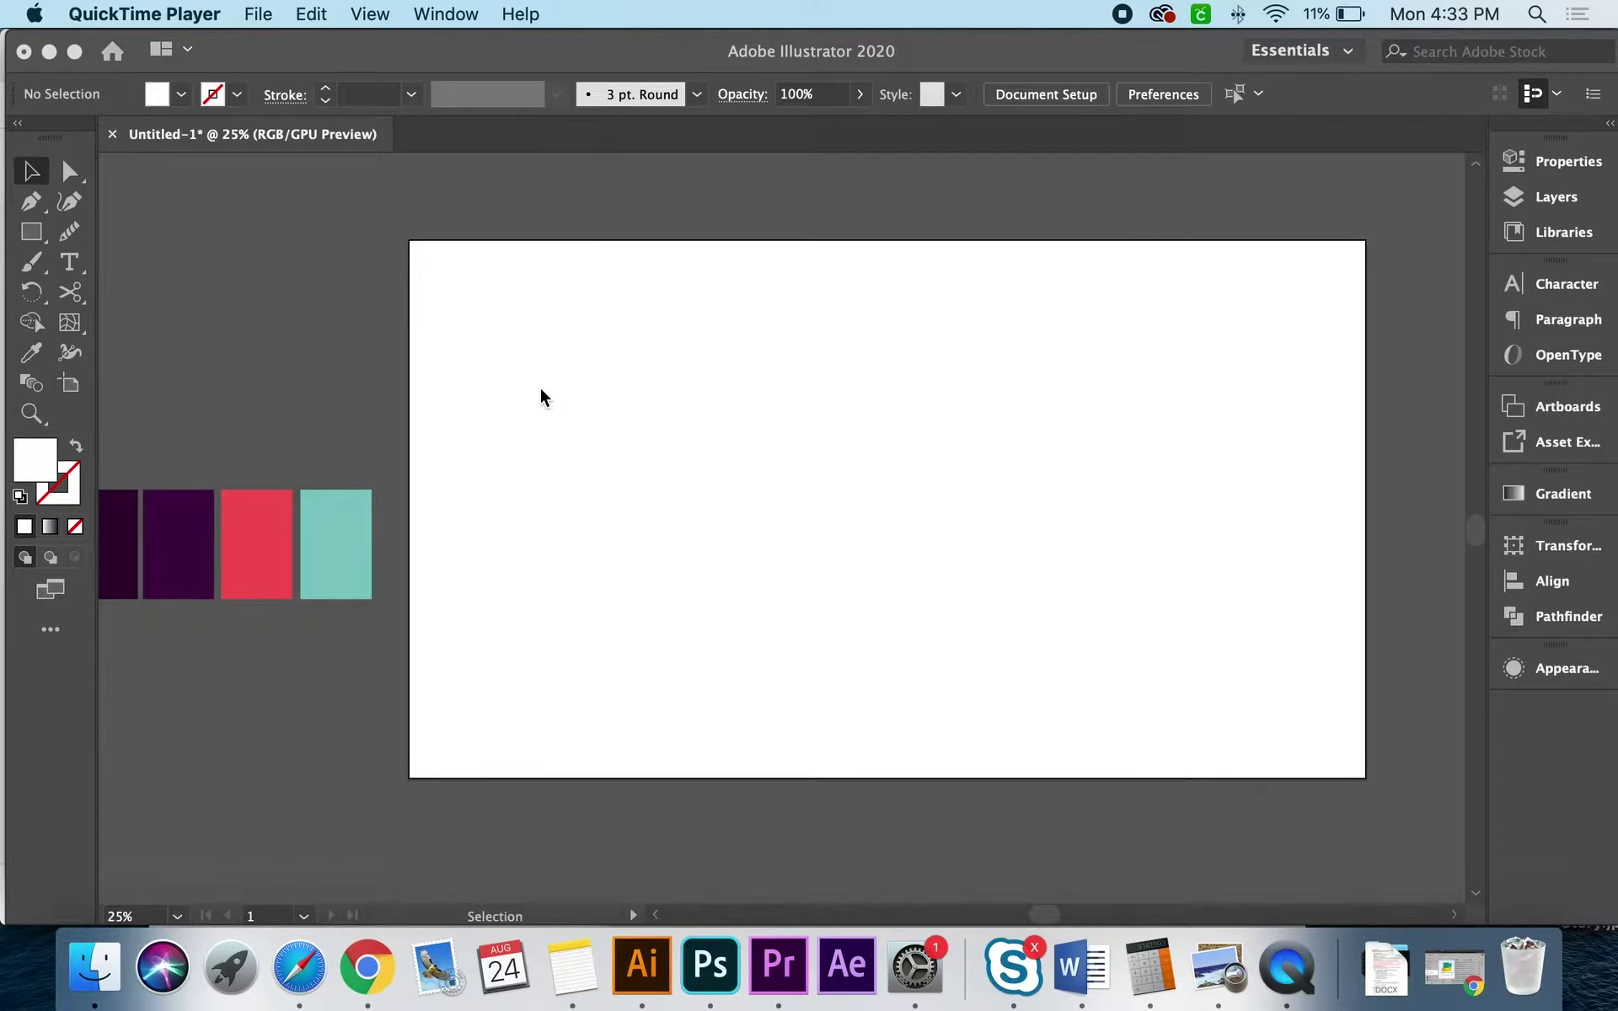
Step: Draw a rectangle across the whole artboard and fill it with the palette's red
{"action": "left_click", "coordinate": [371, 297]}
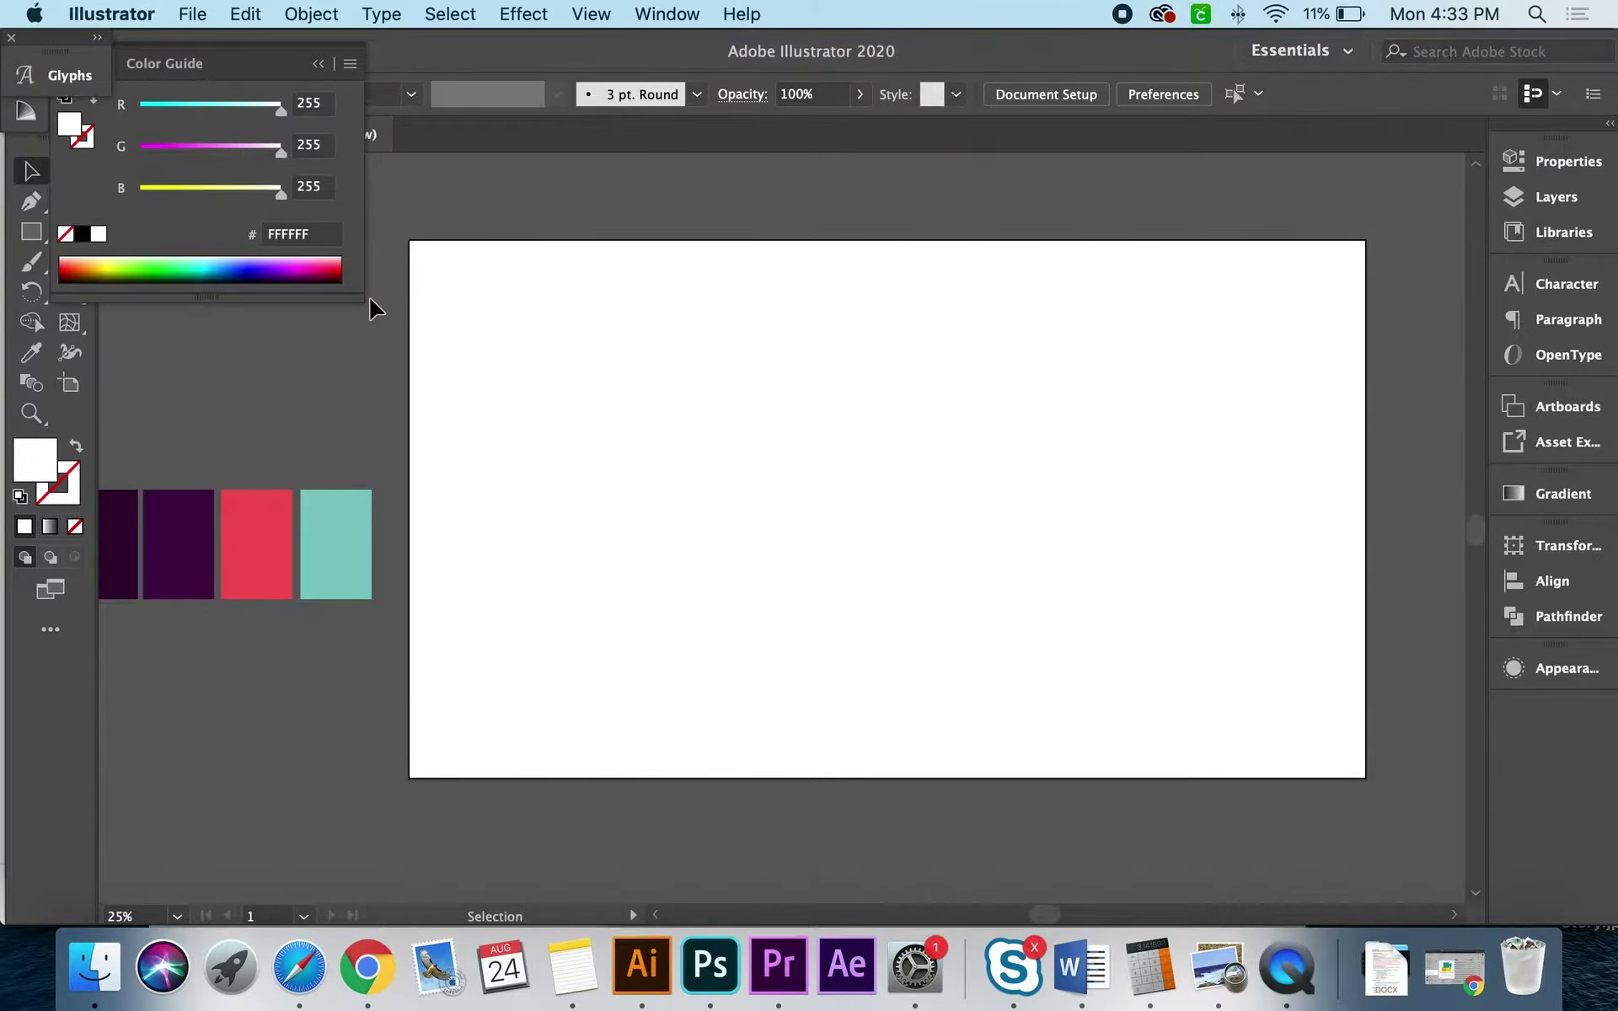
{"action": "left_click", "coordinate": [317, 62]}
{"action": "left_click", "coordinate": [31, 232]}
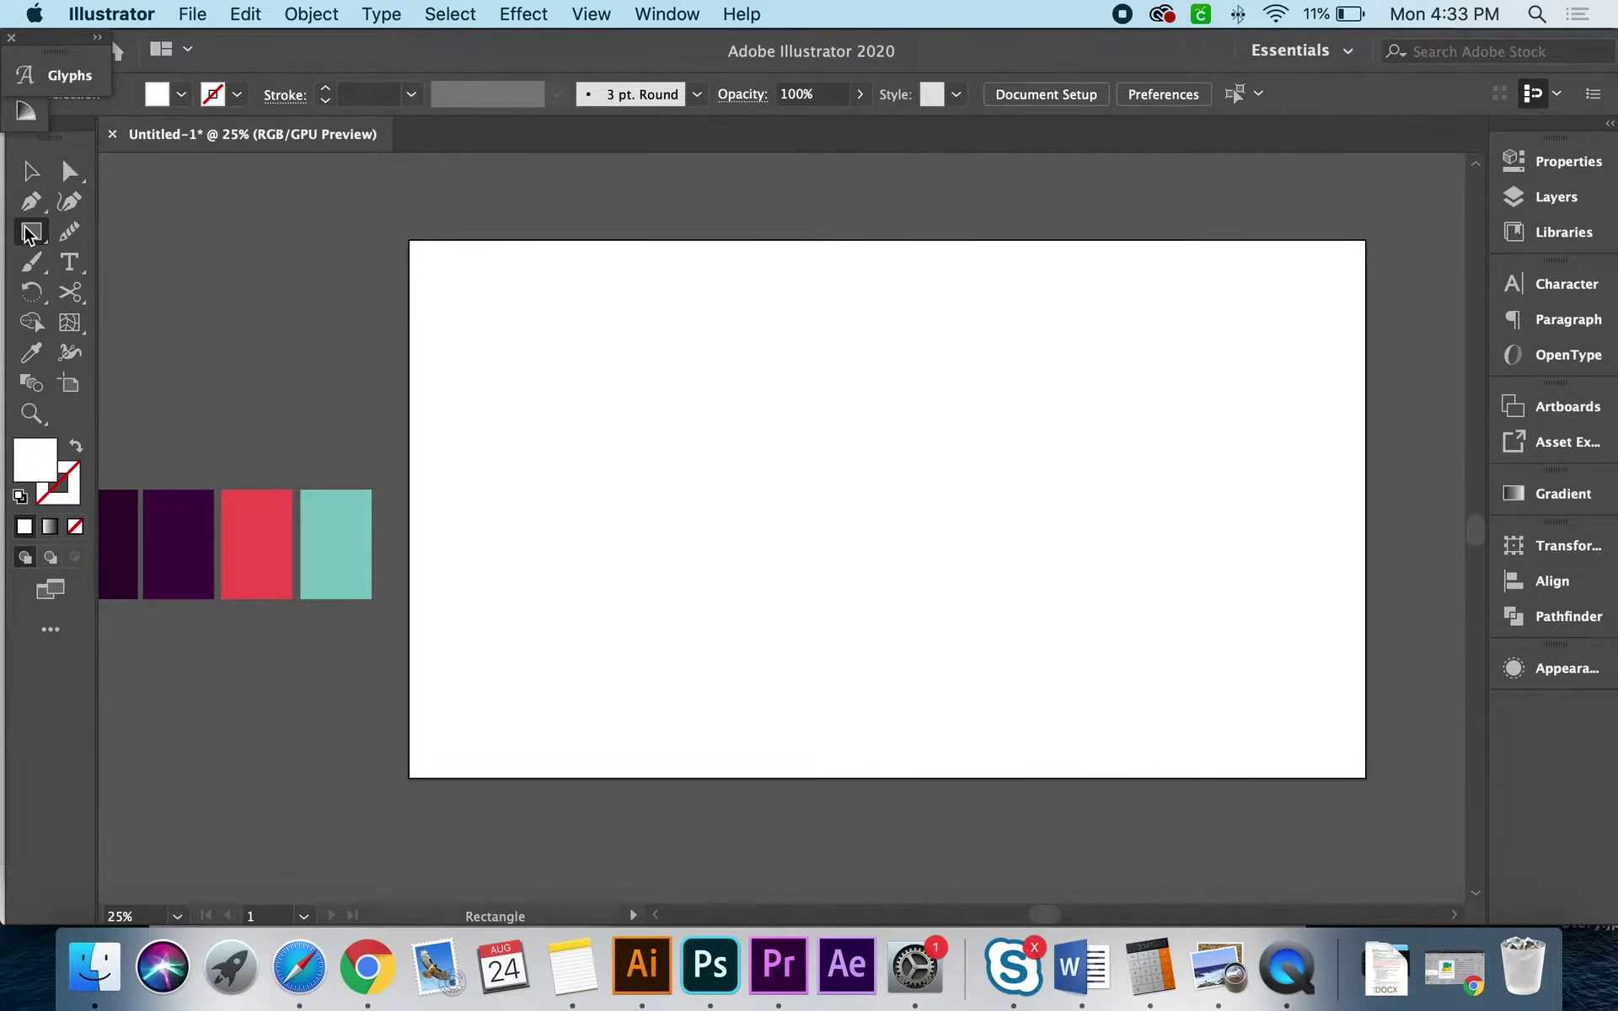
{"action": "left_click_drag", "start_coordinate": [392, 227], "coordinate": [1317, 793]}
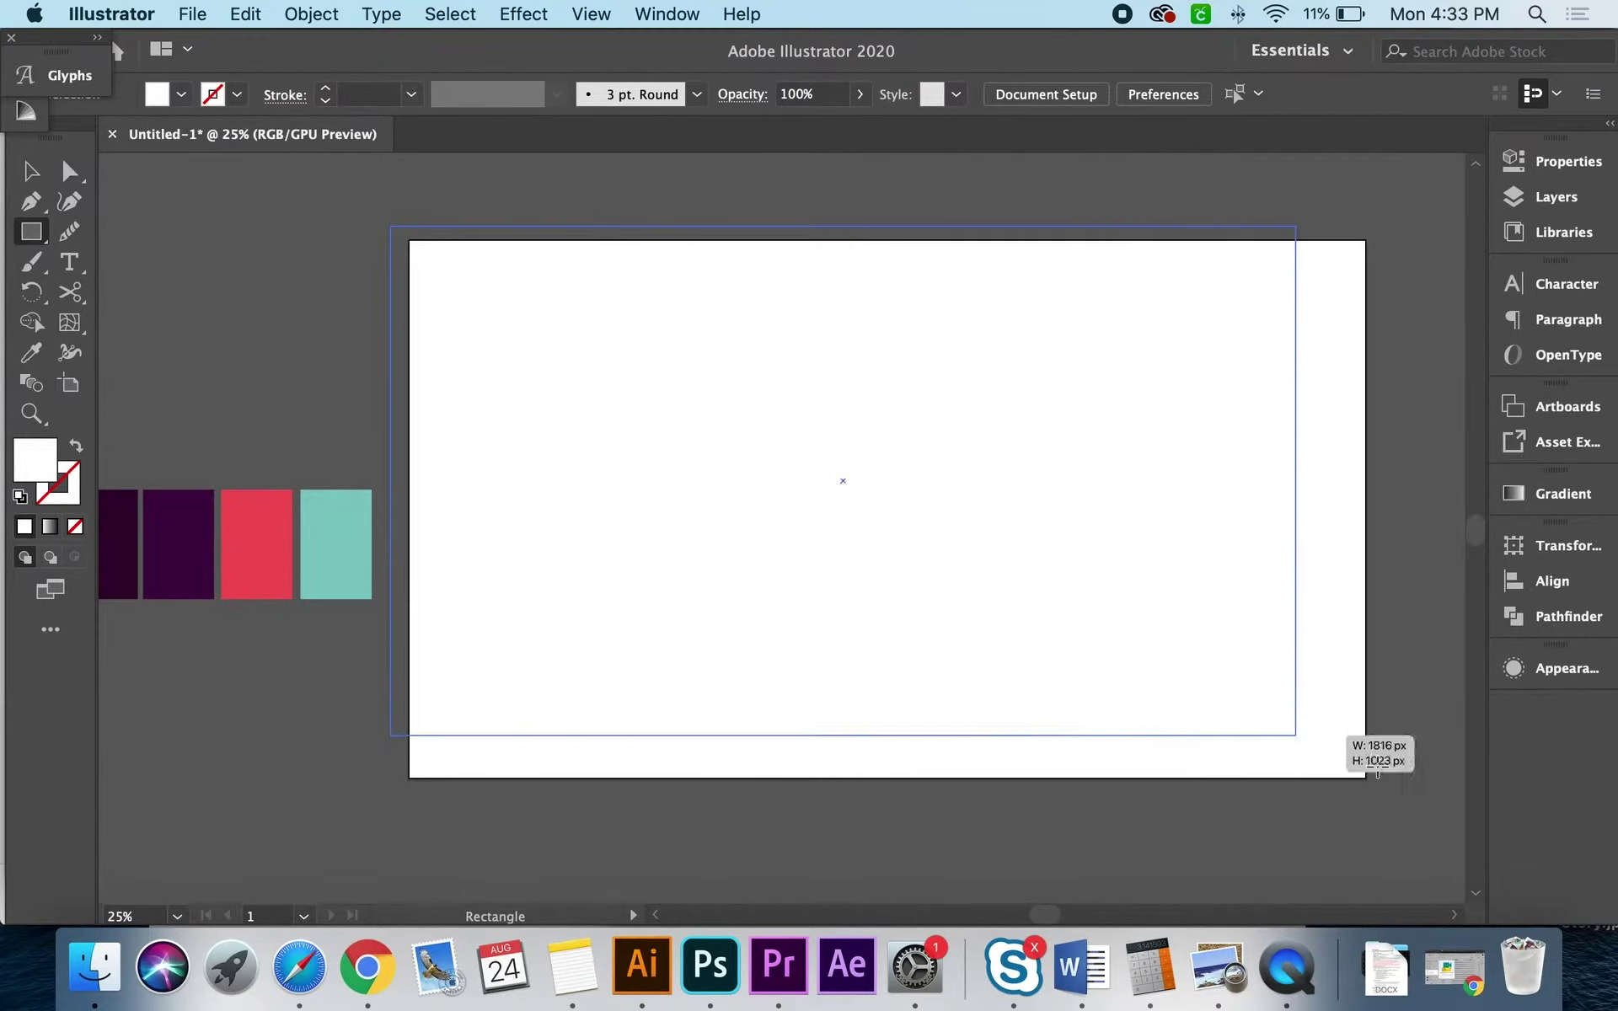
{"action": "scroll", "coordinate": [816, 571], "scroll_direction": "left", "scroll_amount": 5}
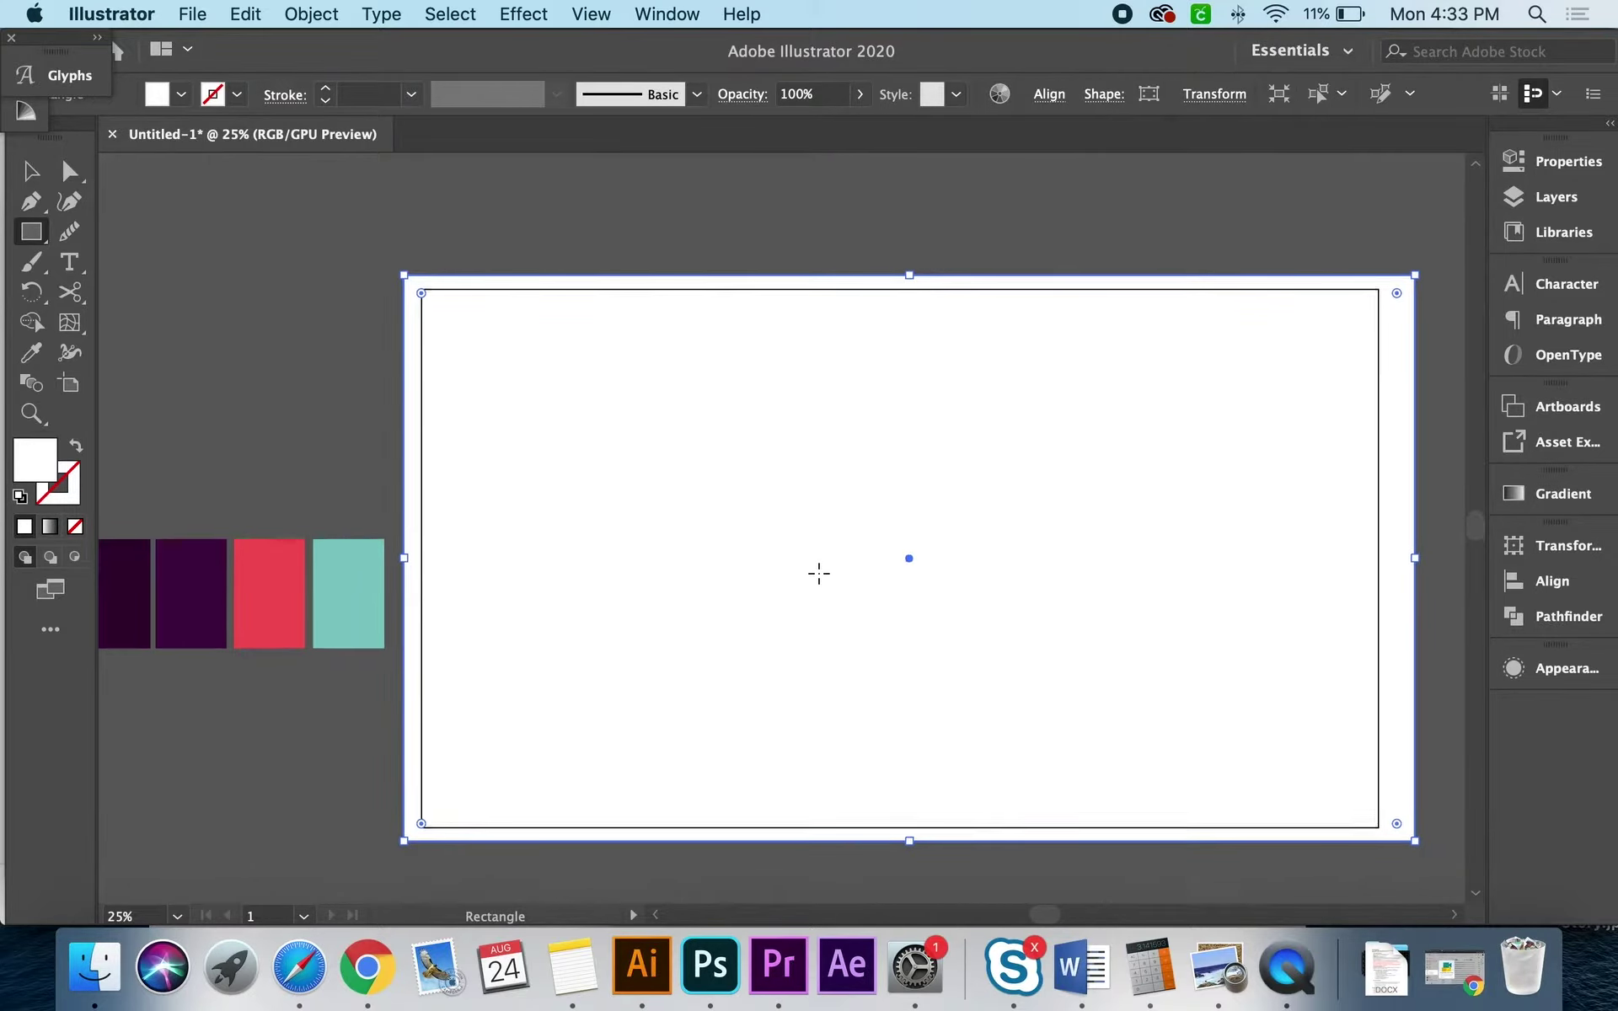
{"action": "key", "text": "i"}
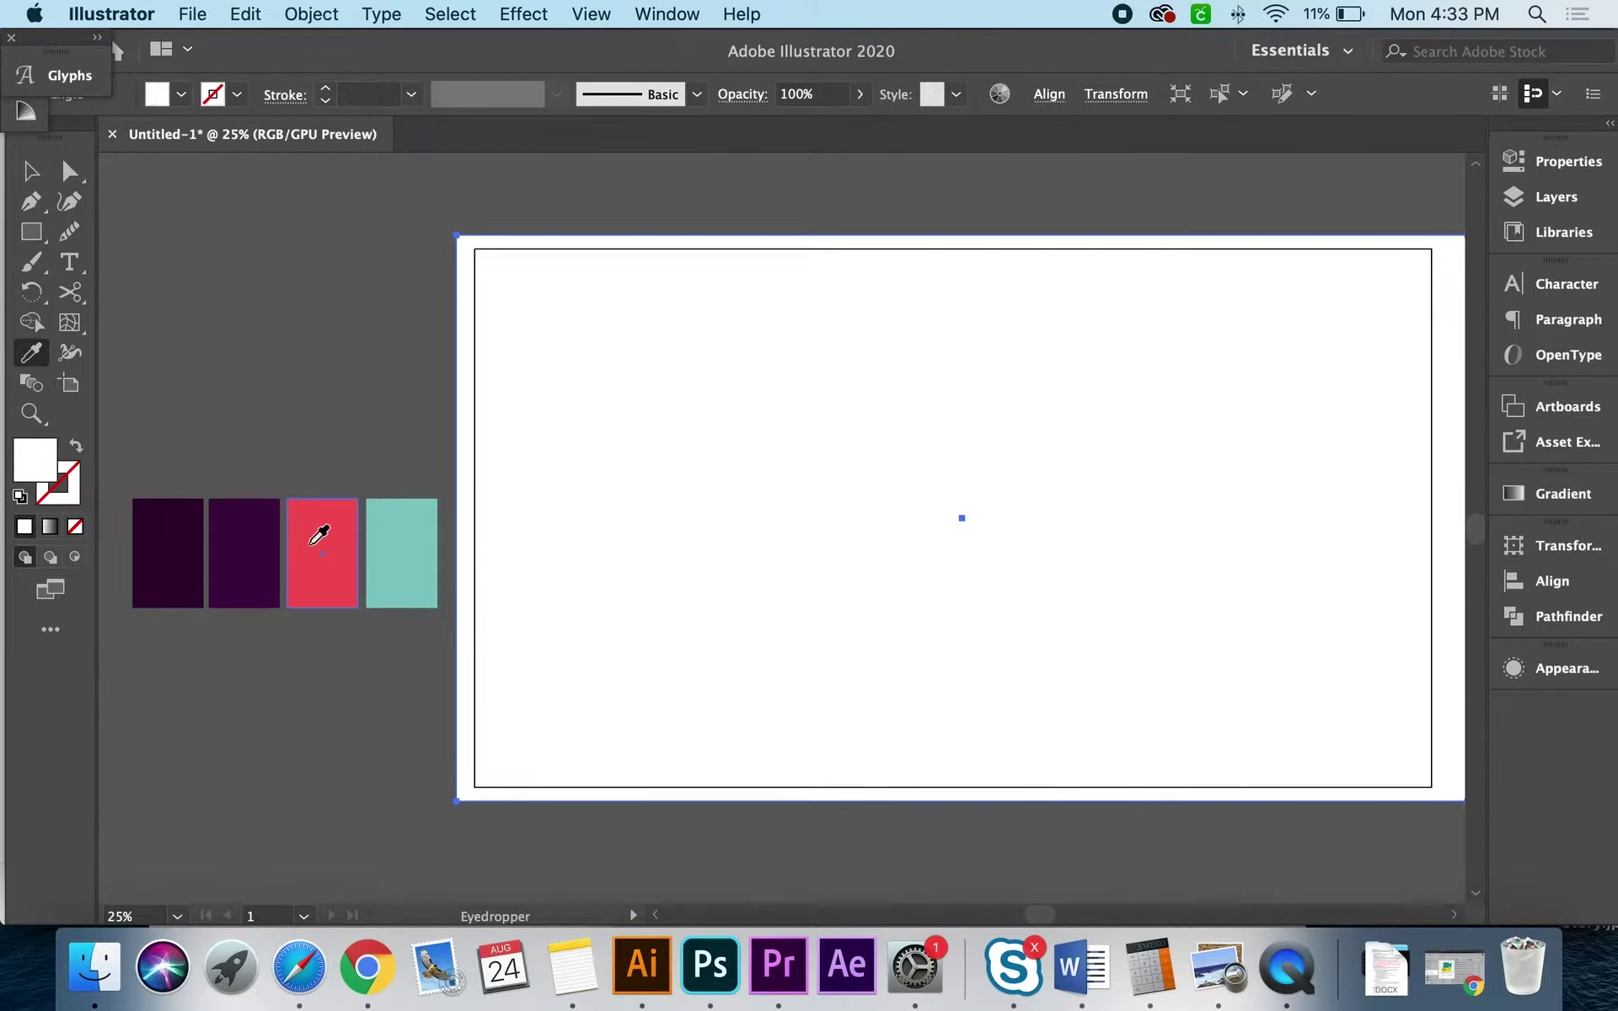
{"action": "left_click", "coordinate": [320, 536]}
Step: Reselect the red background rectangle, then deselect it with Ctrl+2
{"action": "key", "text": "v"}
{"action": "left_click", "coordinate": [321, 368]}
{"action": "left_click", "coordinate": [715, 552]}
{"action": "left_click", "coordinate": [311, 14]}
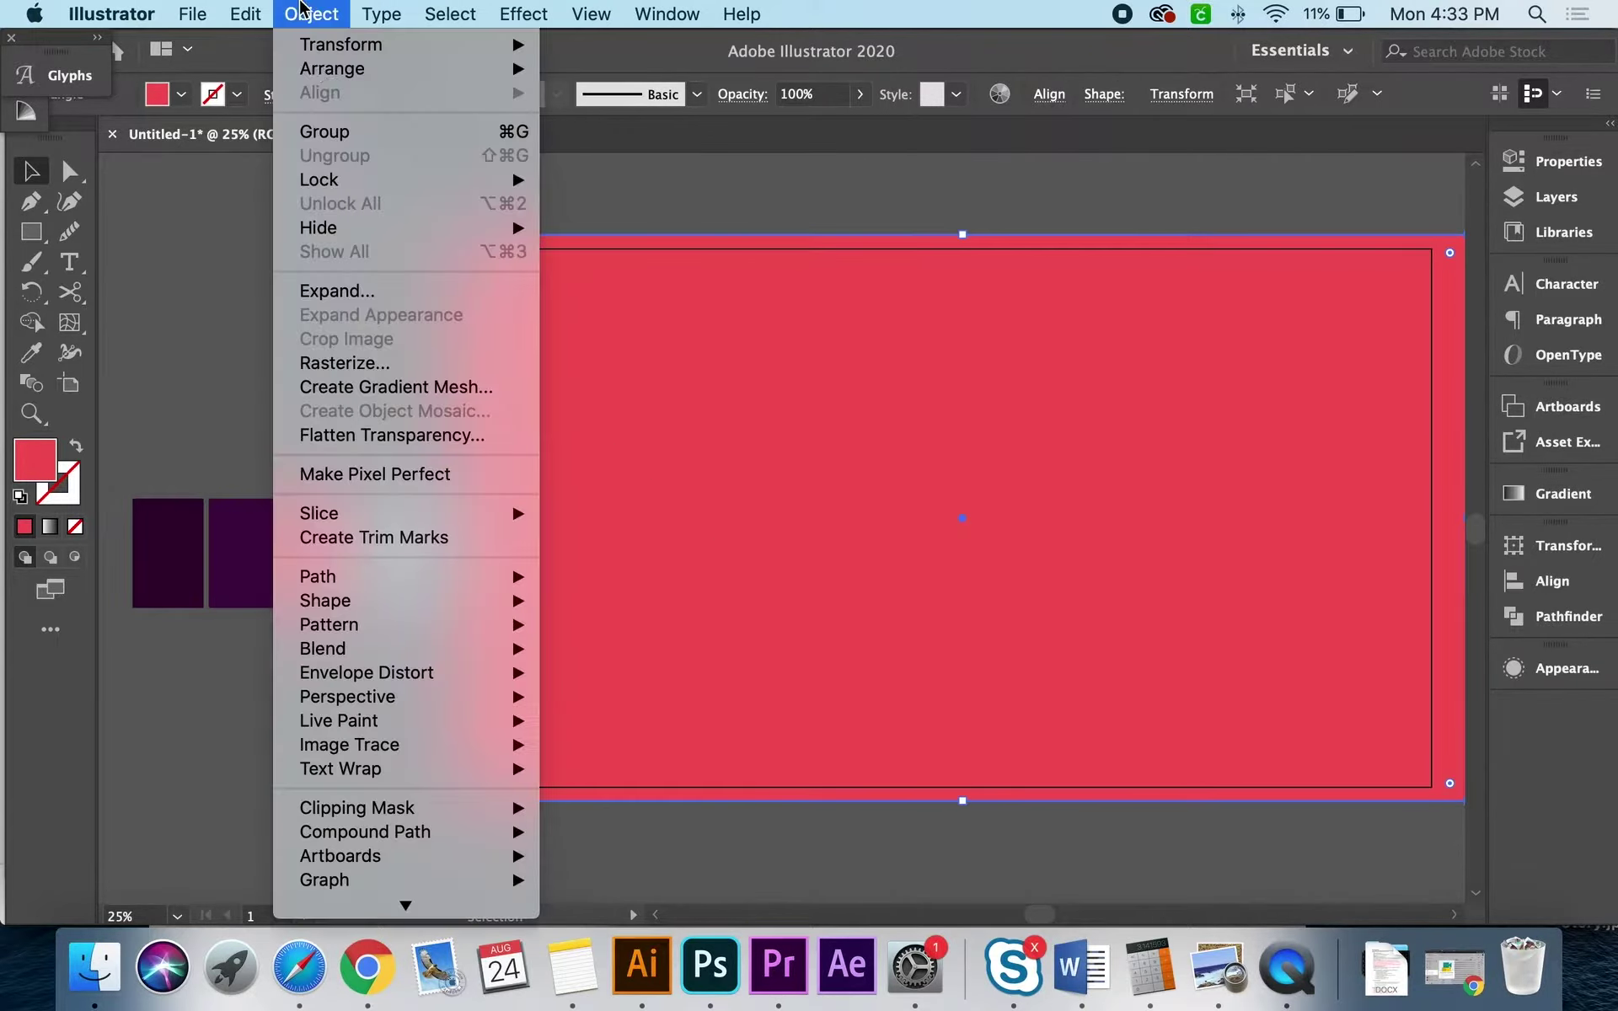
{"action": "key", "text": "Escape"}
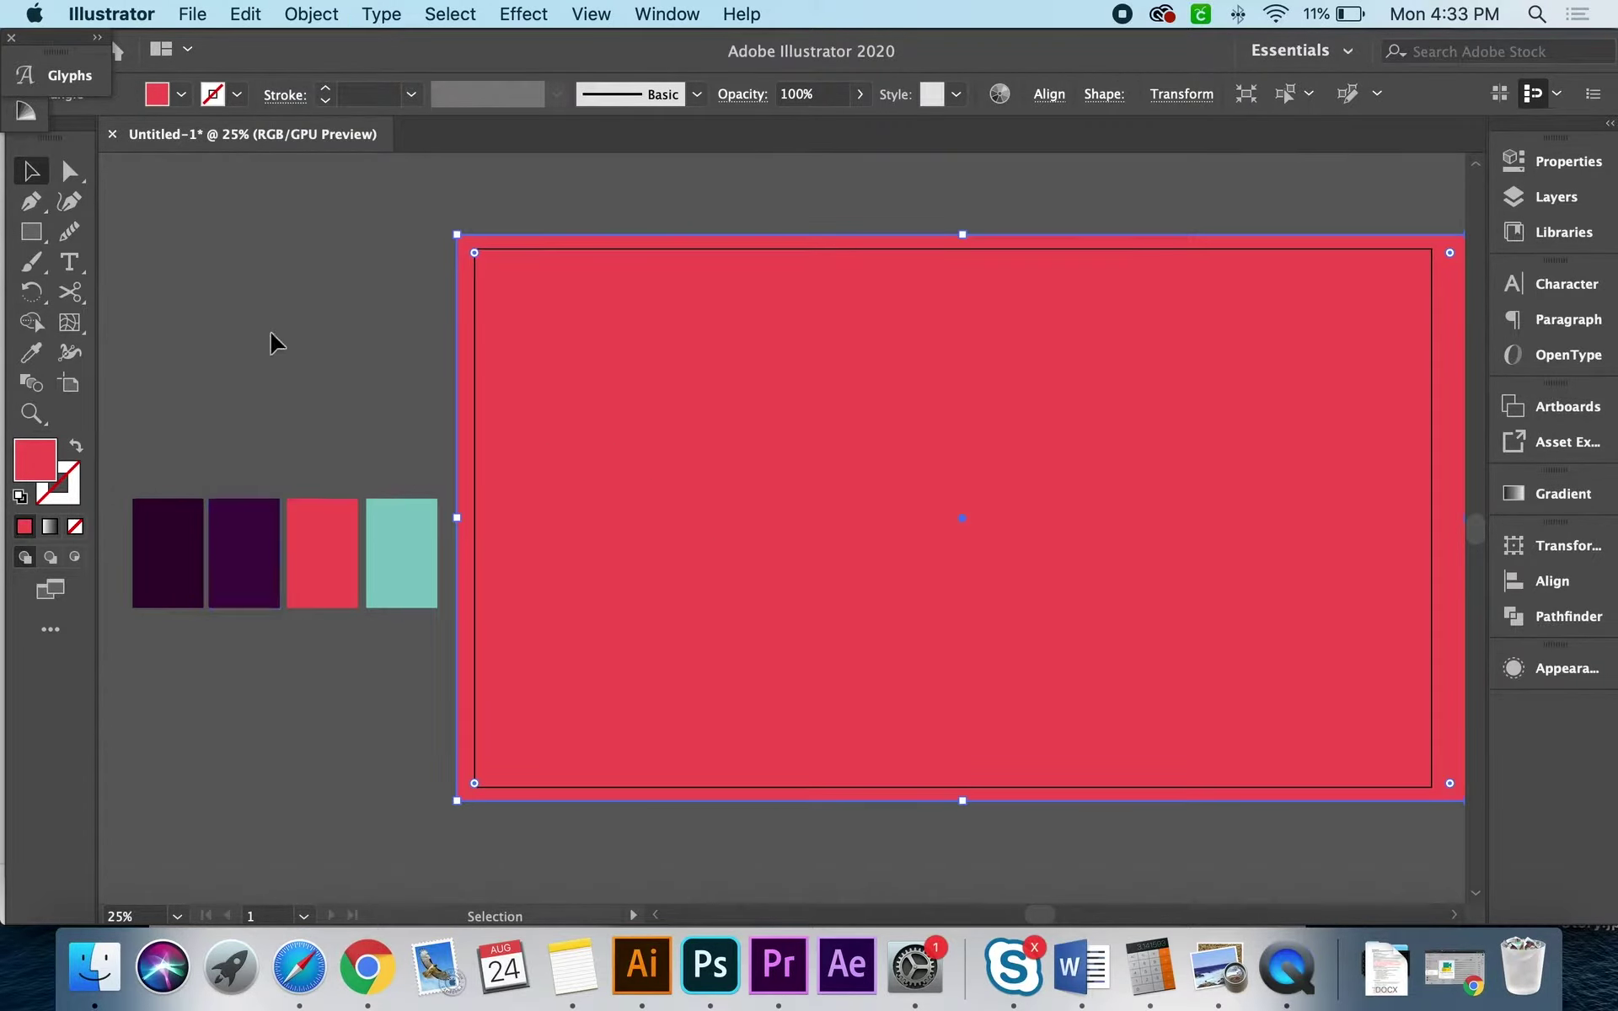
{"action": "key", "text": "a"}
{"action": "key", "text": "ctrl+2"}
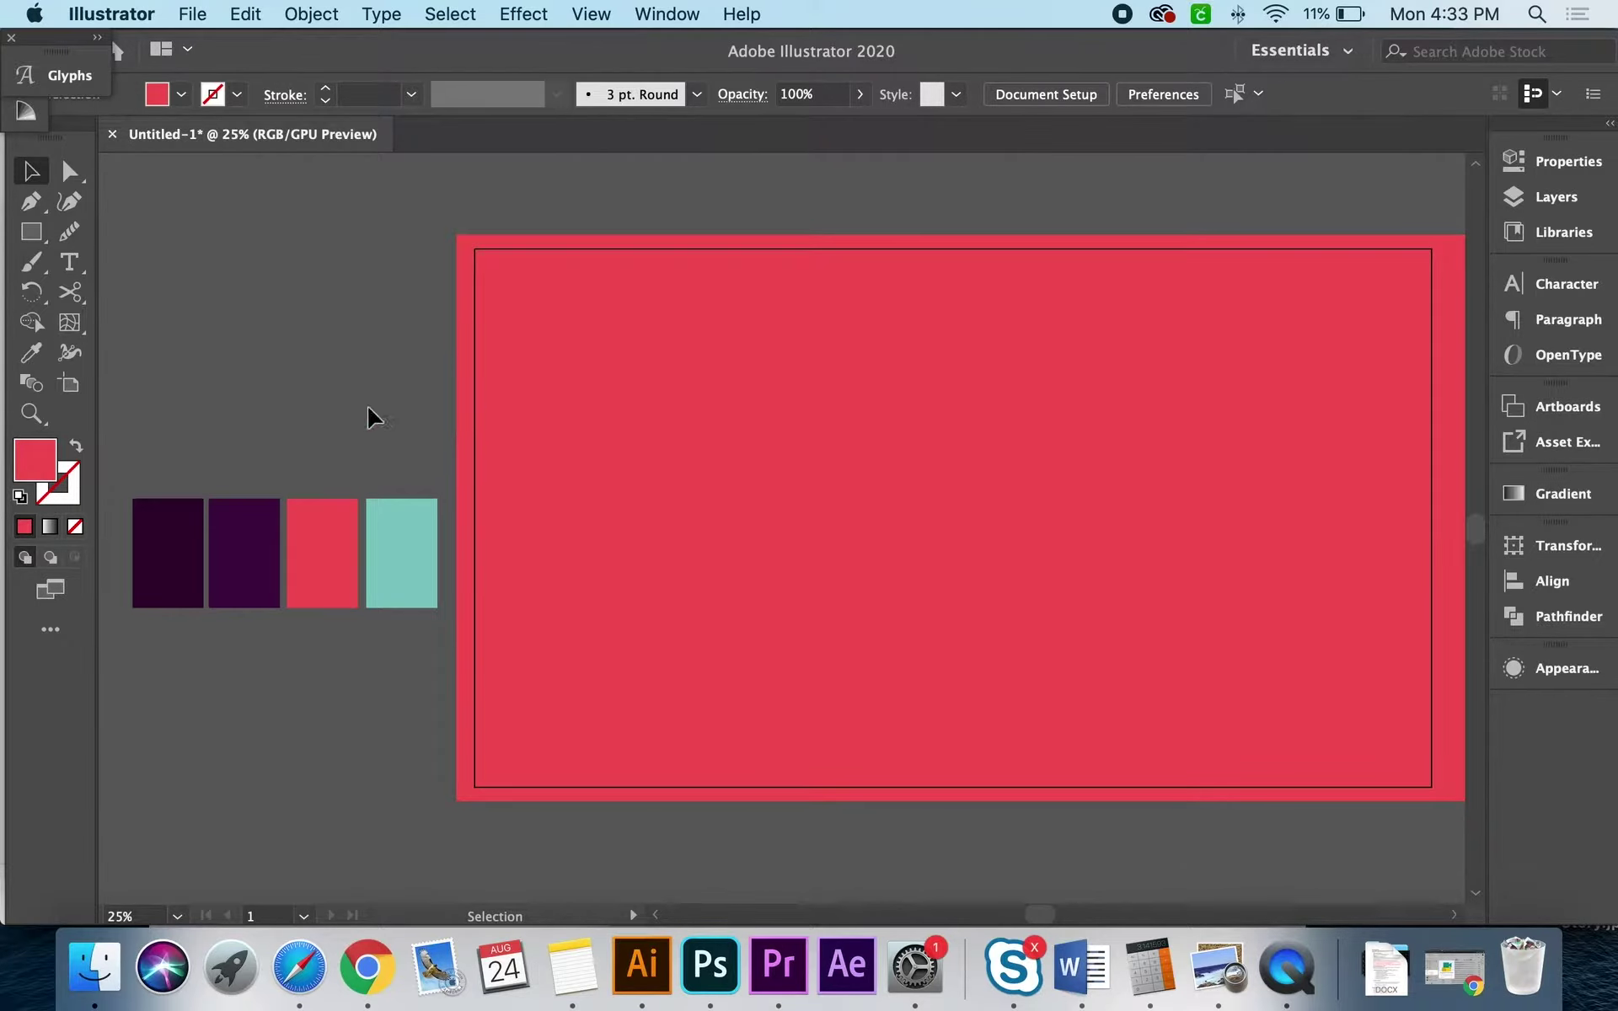
{"action": "scroll", "coordinate": [368, 417], "scroll_direction": "down", "scroll_amount": 2}
{"action": "scroll", "coordinate": [368, 417], "scroll_direction": "right", "scroll_amount": 2}
{"action": "key", "text": "t"}
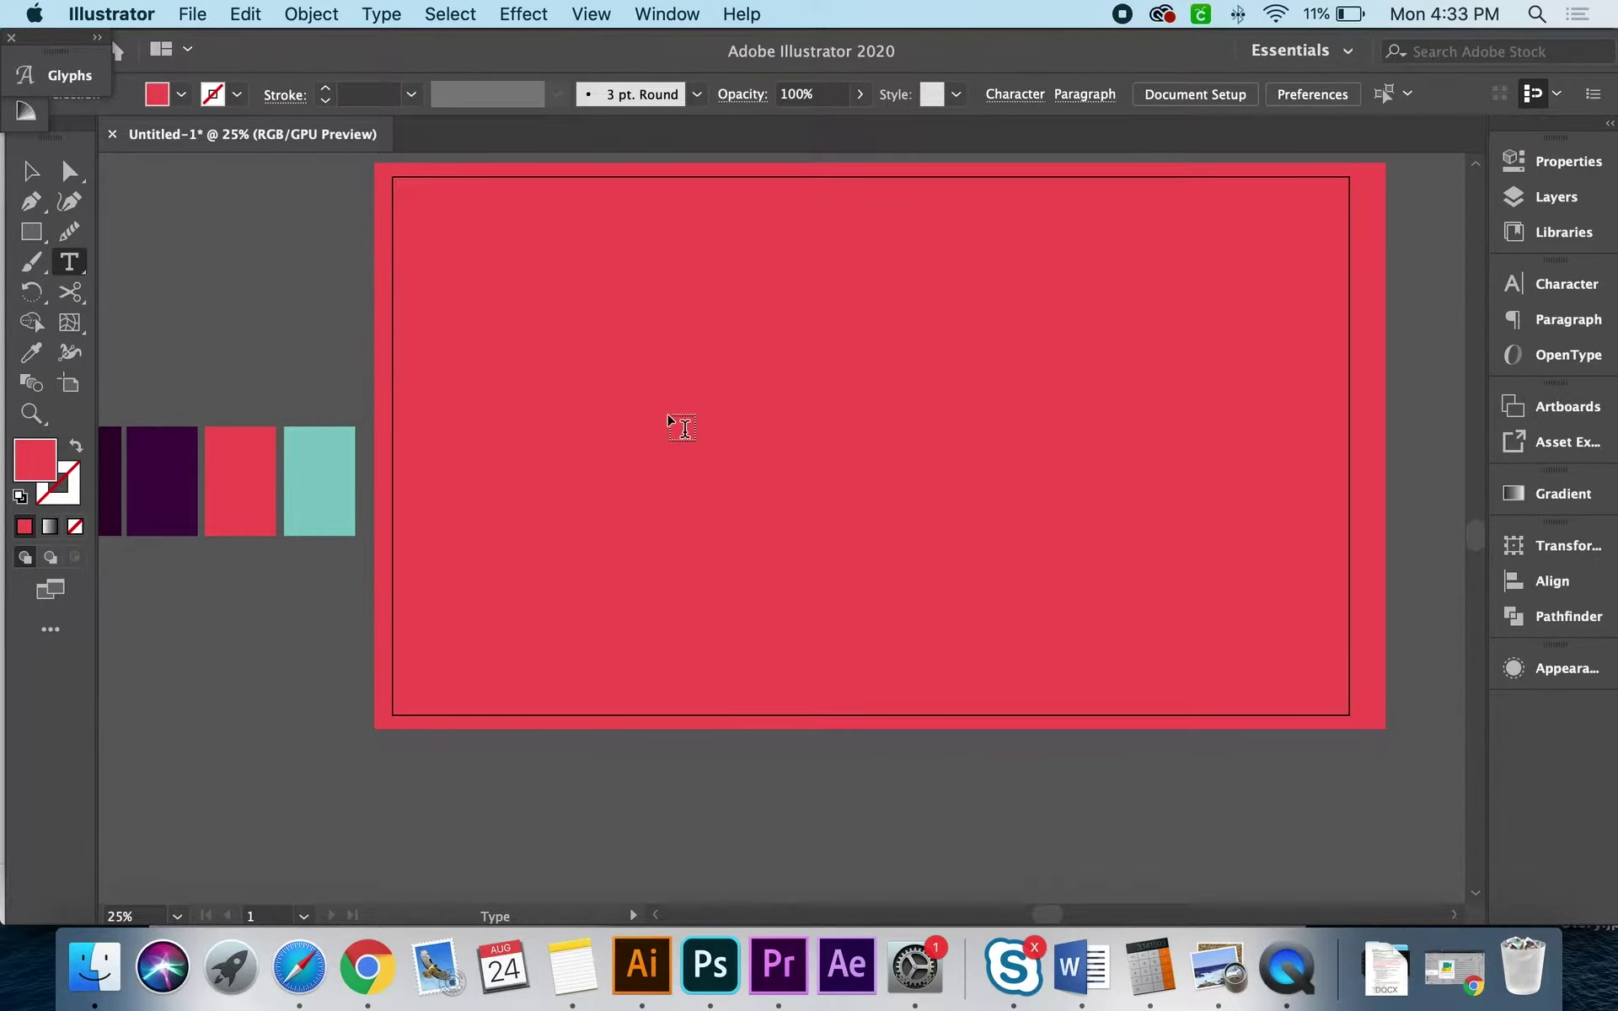
Step: Add the word Mangu as text and scale it up large on the artboard
{"action": "left_click", "coordinate": [669, 413]}
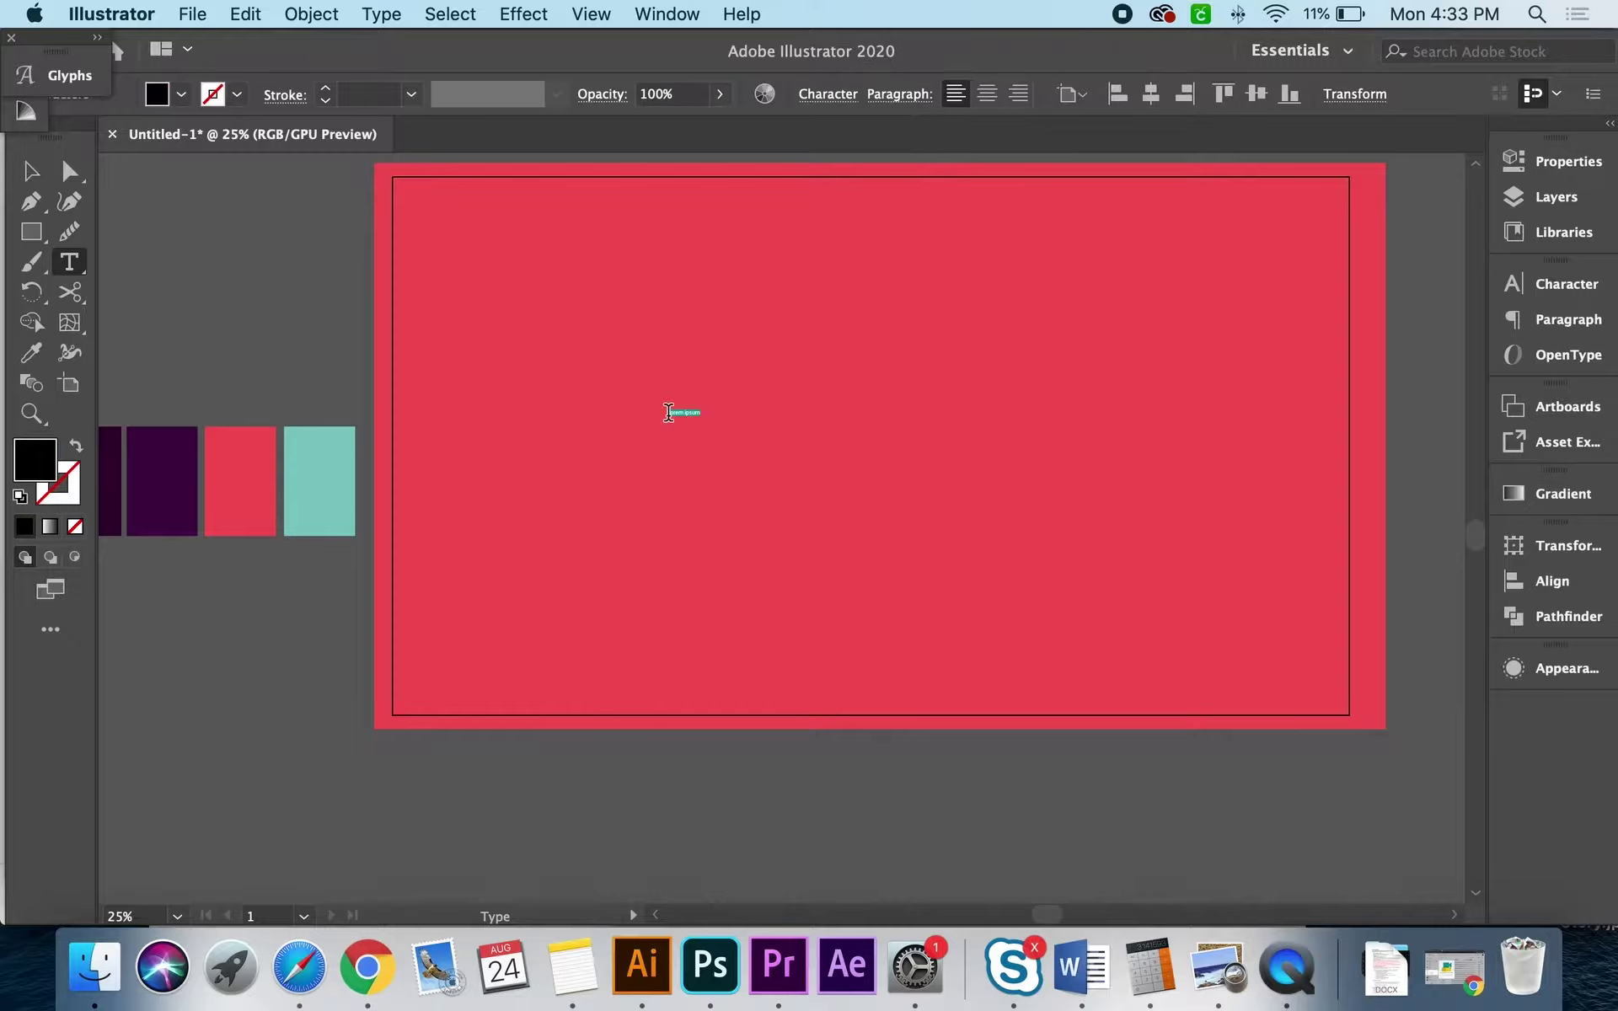
{"action": "type", "text": "Tango"}
{"action": "left_click", "coordinate": [31, 171]}
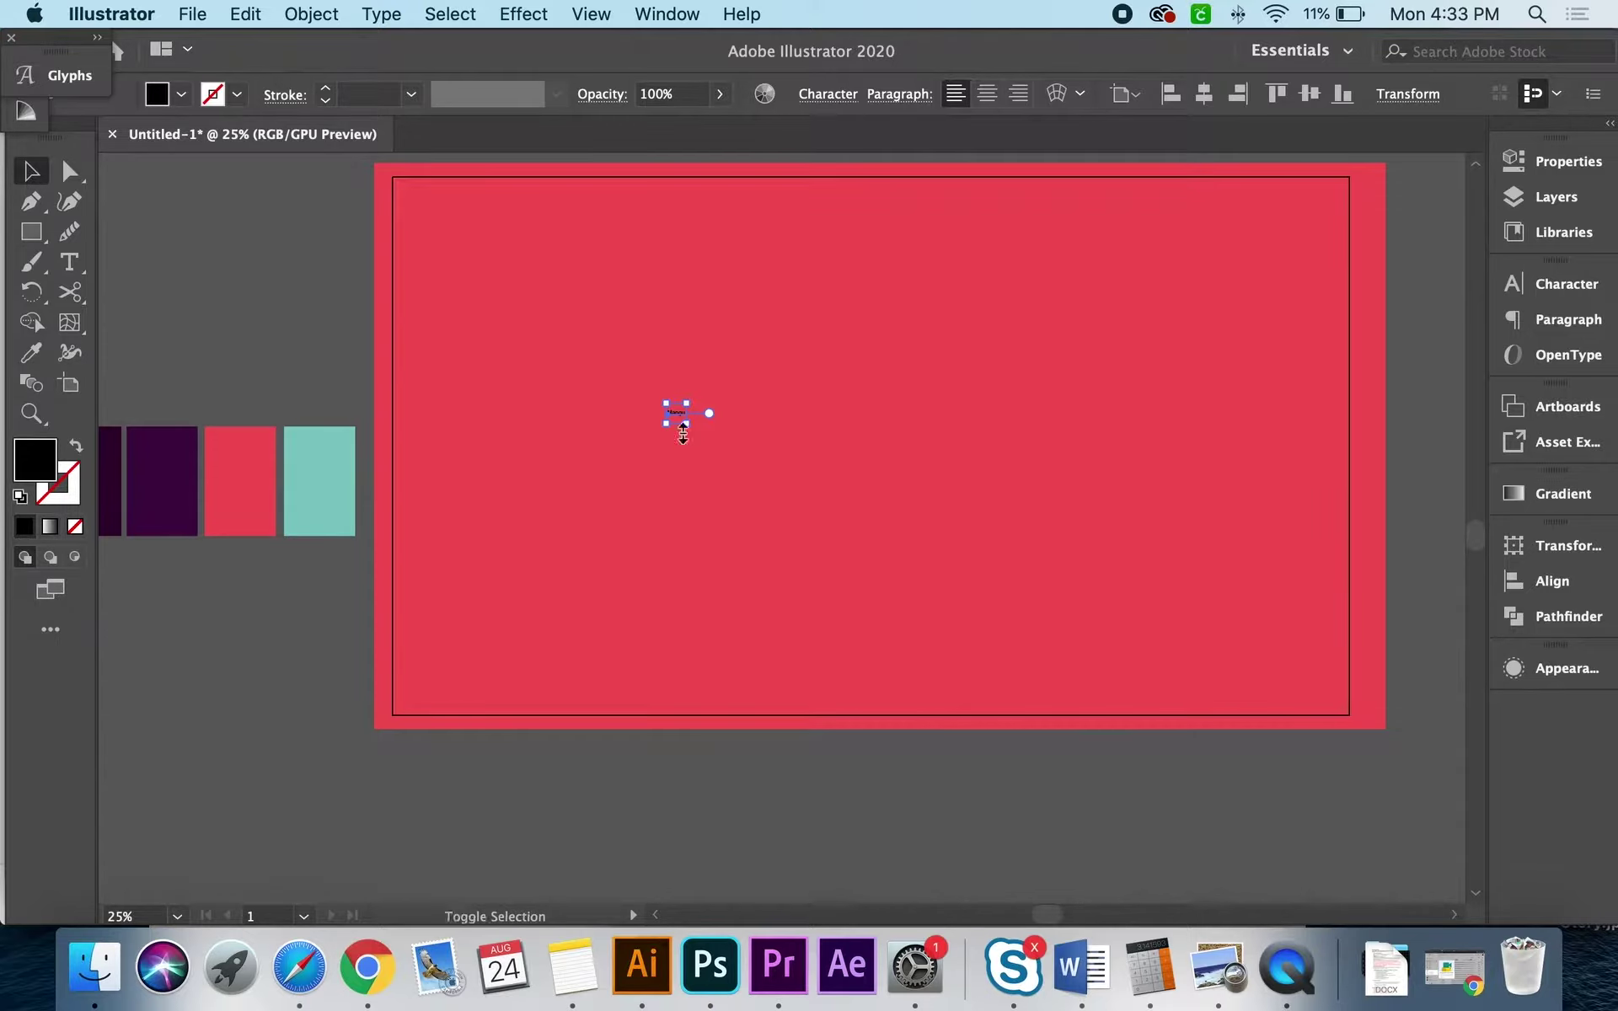
{"action": "left_click_drag", "start_coordinate": [687, 424], "coordinate": [1270, 817]}
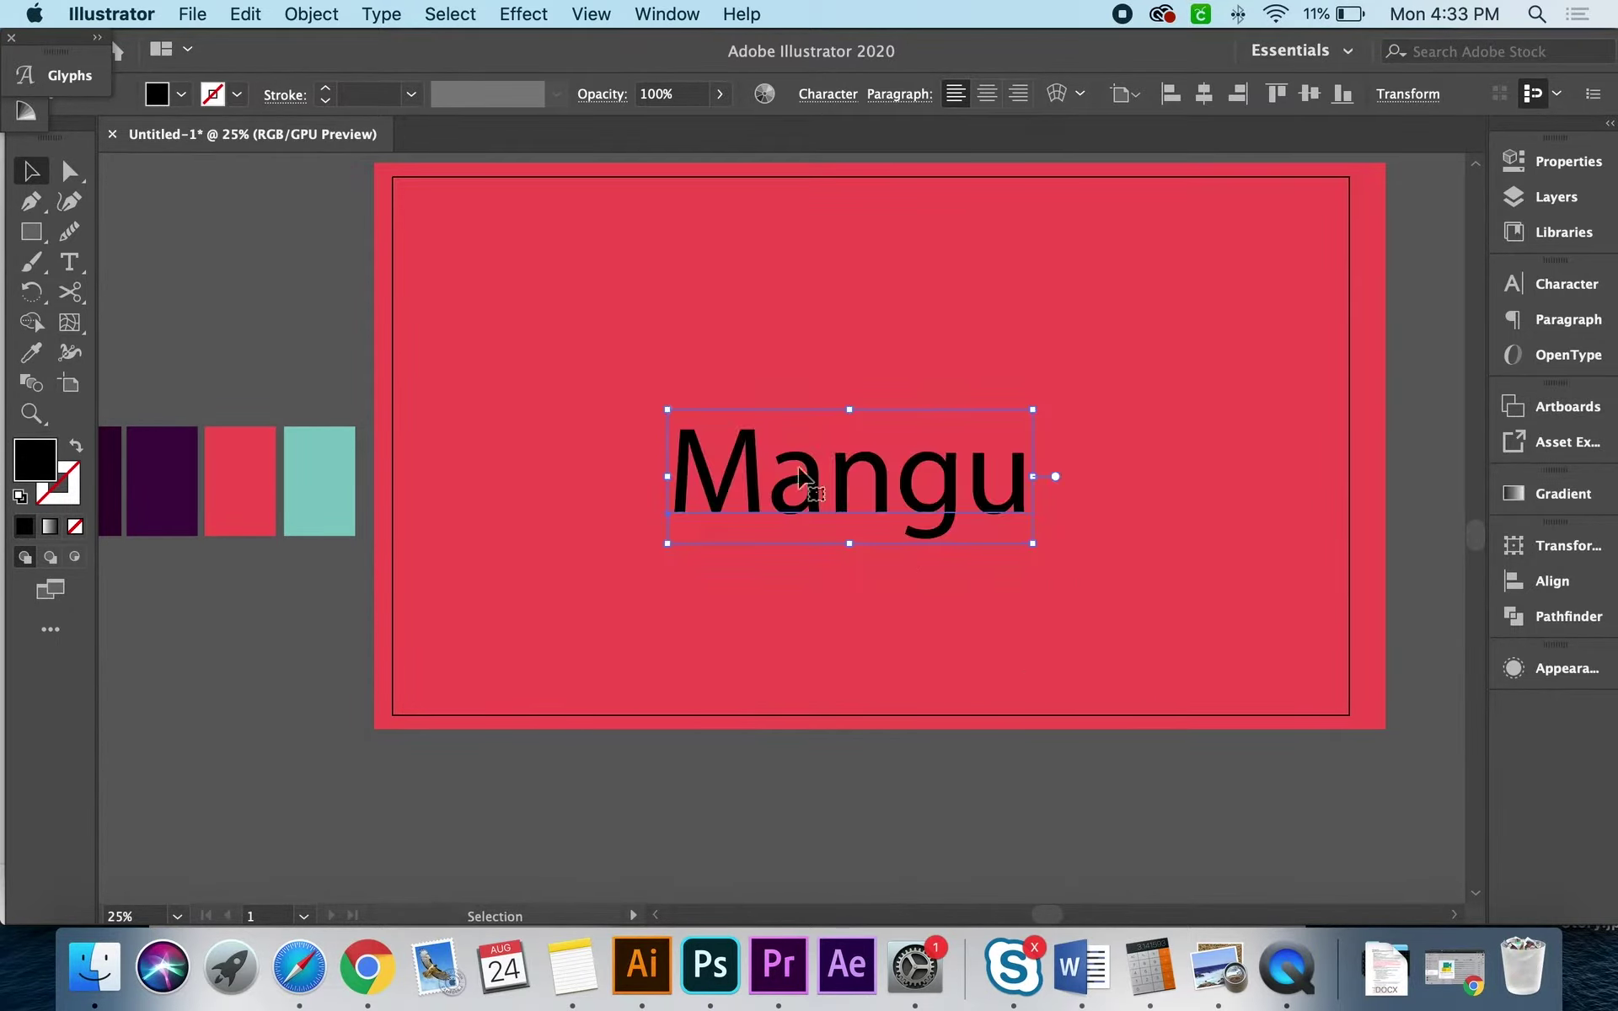
{"action": "left_click_drag", "start_coordinate": [661, 402], "coordinate": [578, 343]}
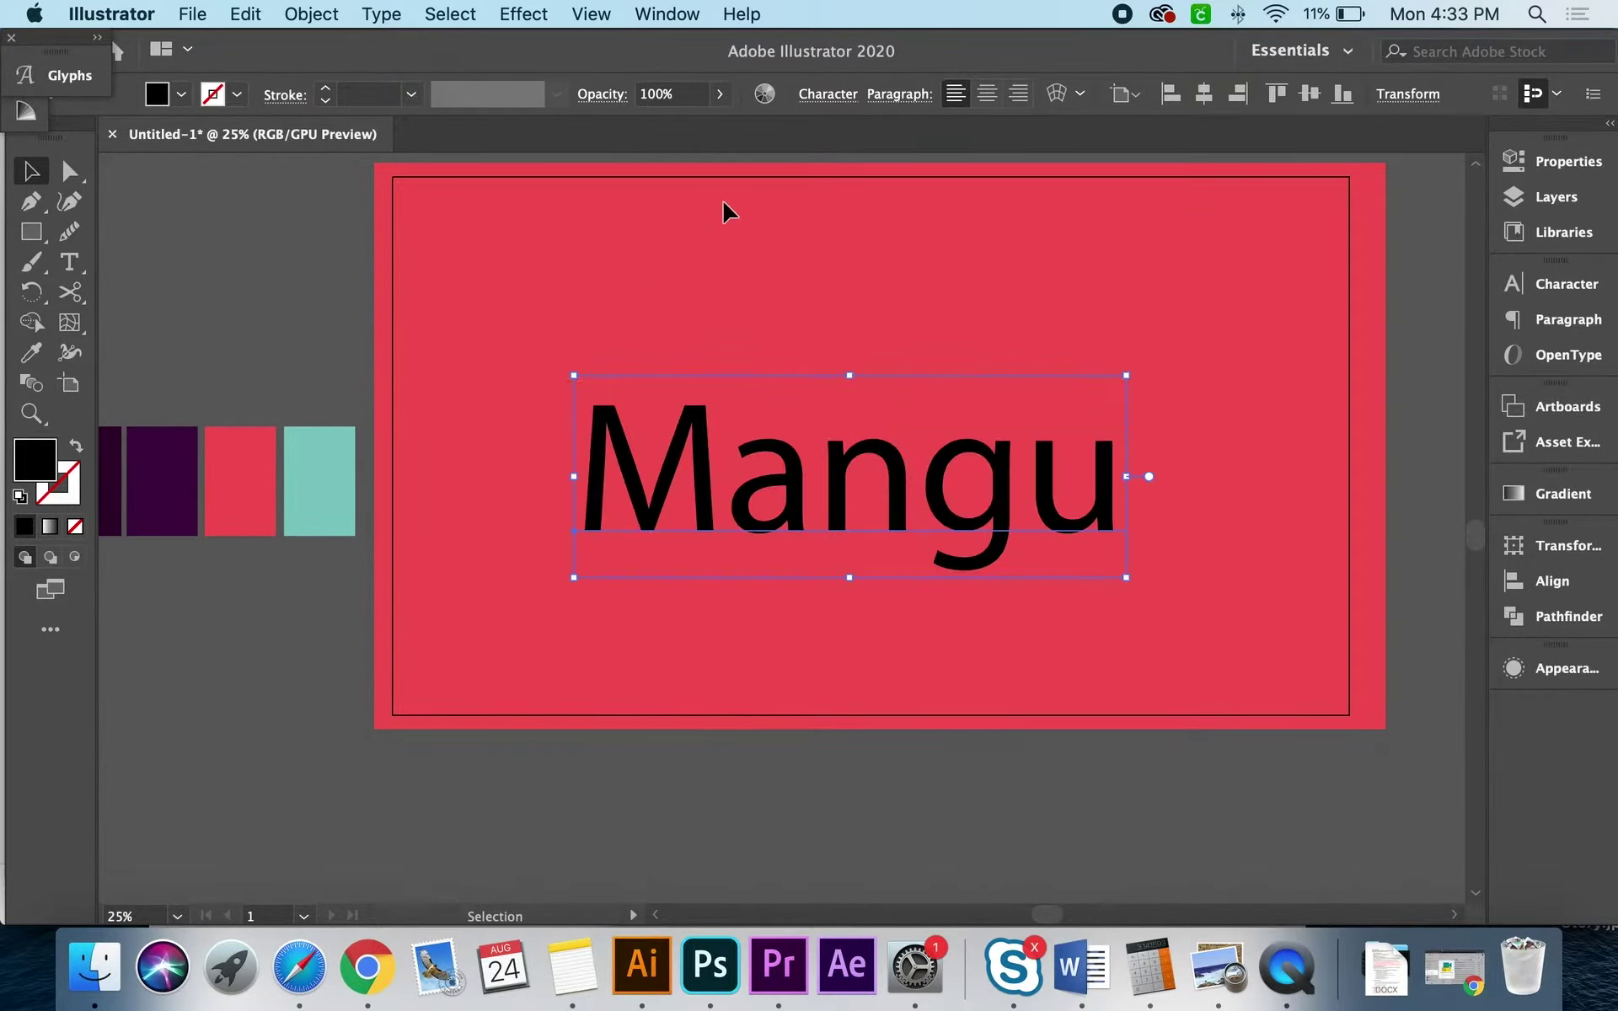
Step: Set the lettering in Gt Herina Regular and zoom in on it
{"action": "left_click", "coordinate": [815, 95]}
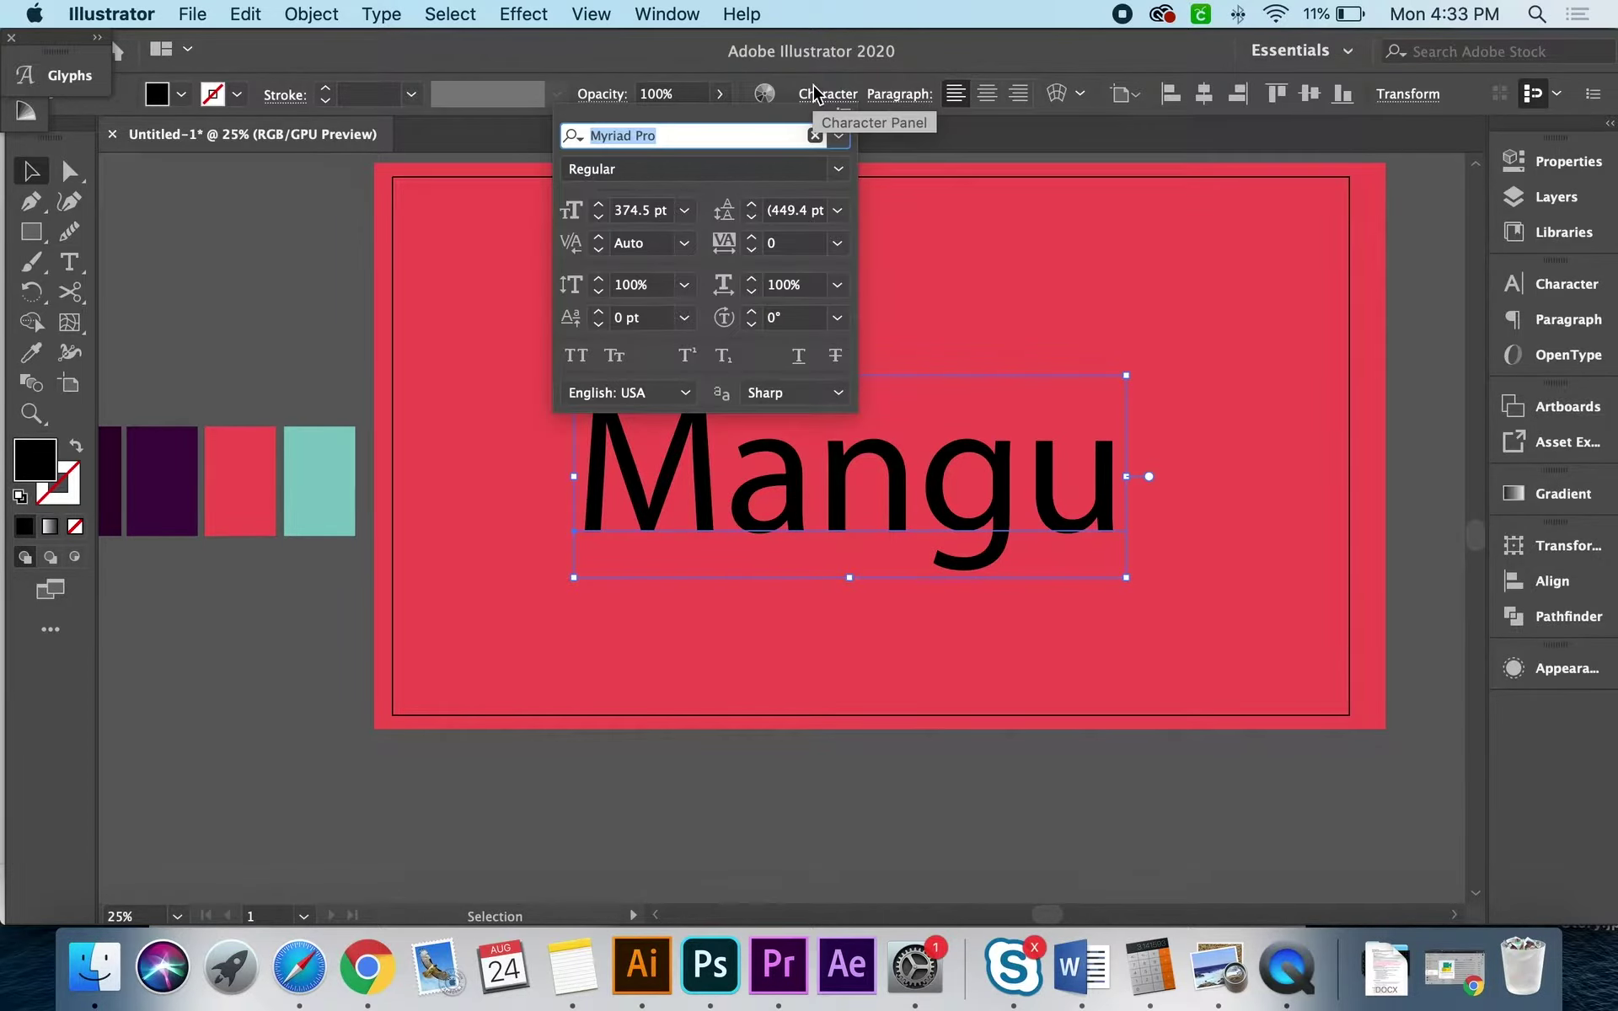
{"action": "type", "text": "heri"}
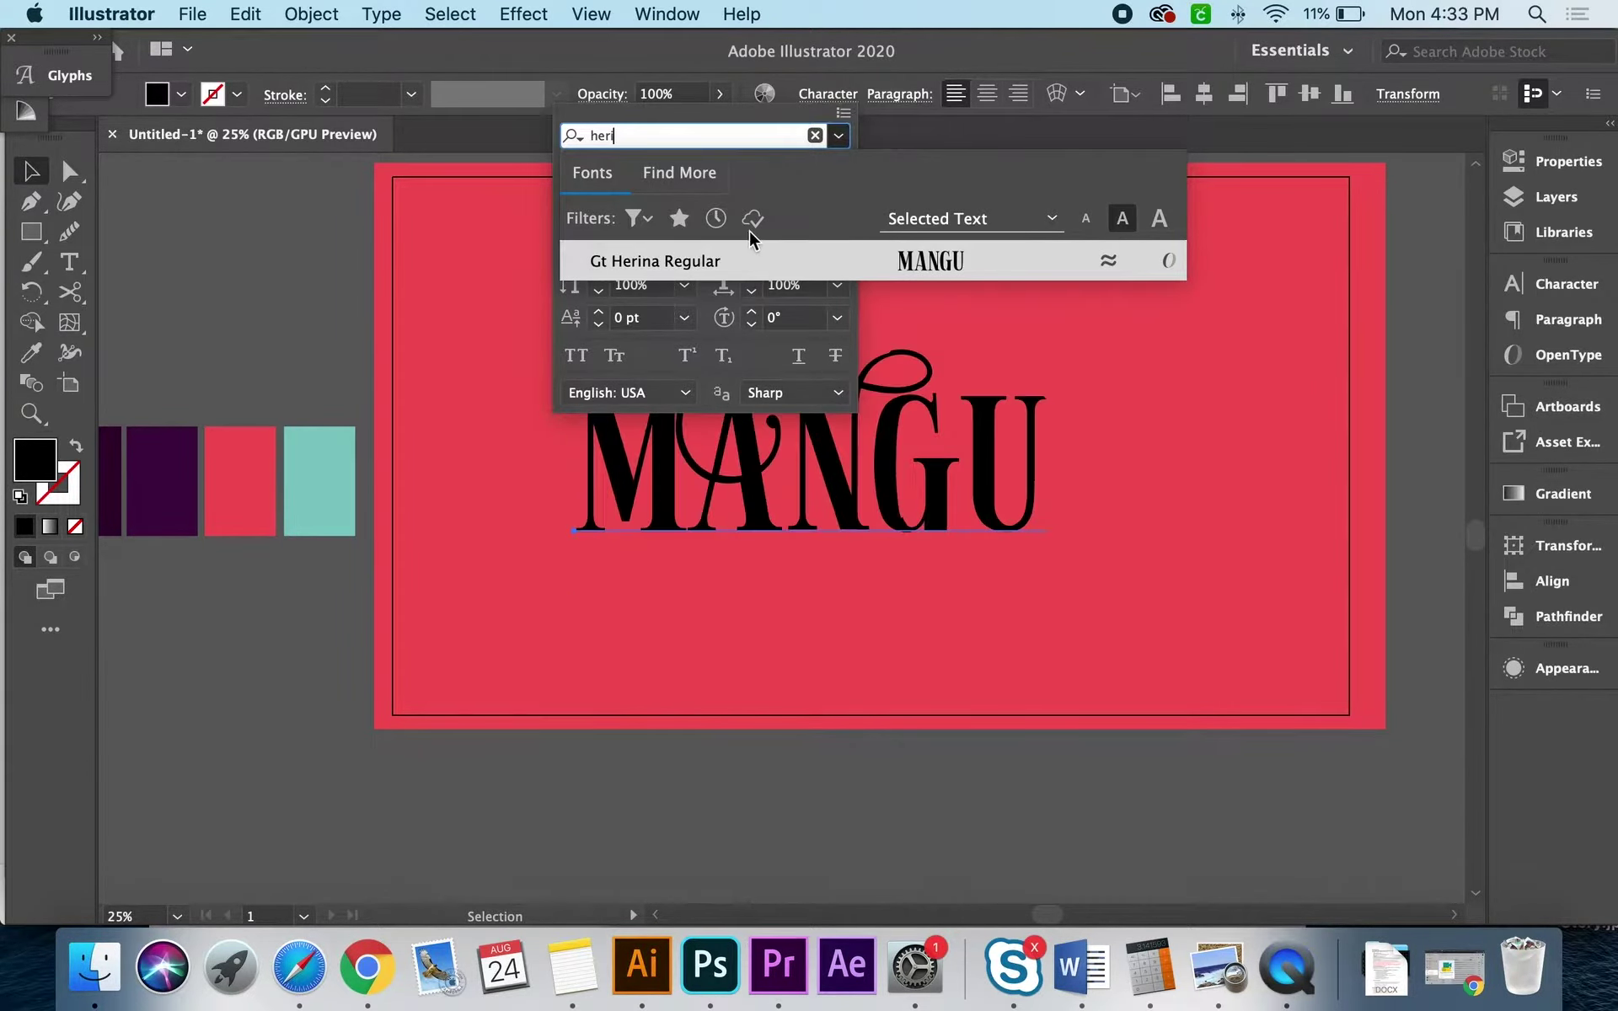
{"action": "left_click", "coordinate": [710, 267]}
{"action": "left_click", "coordinate": [684, 583]}
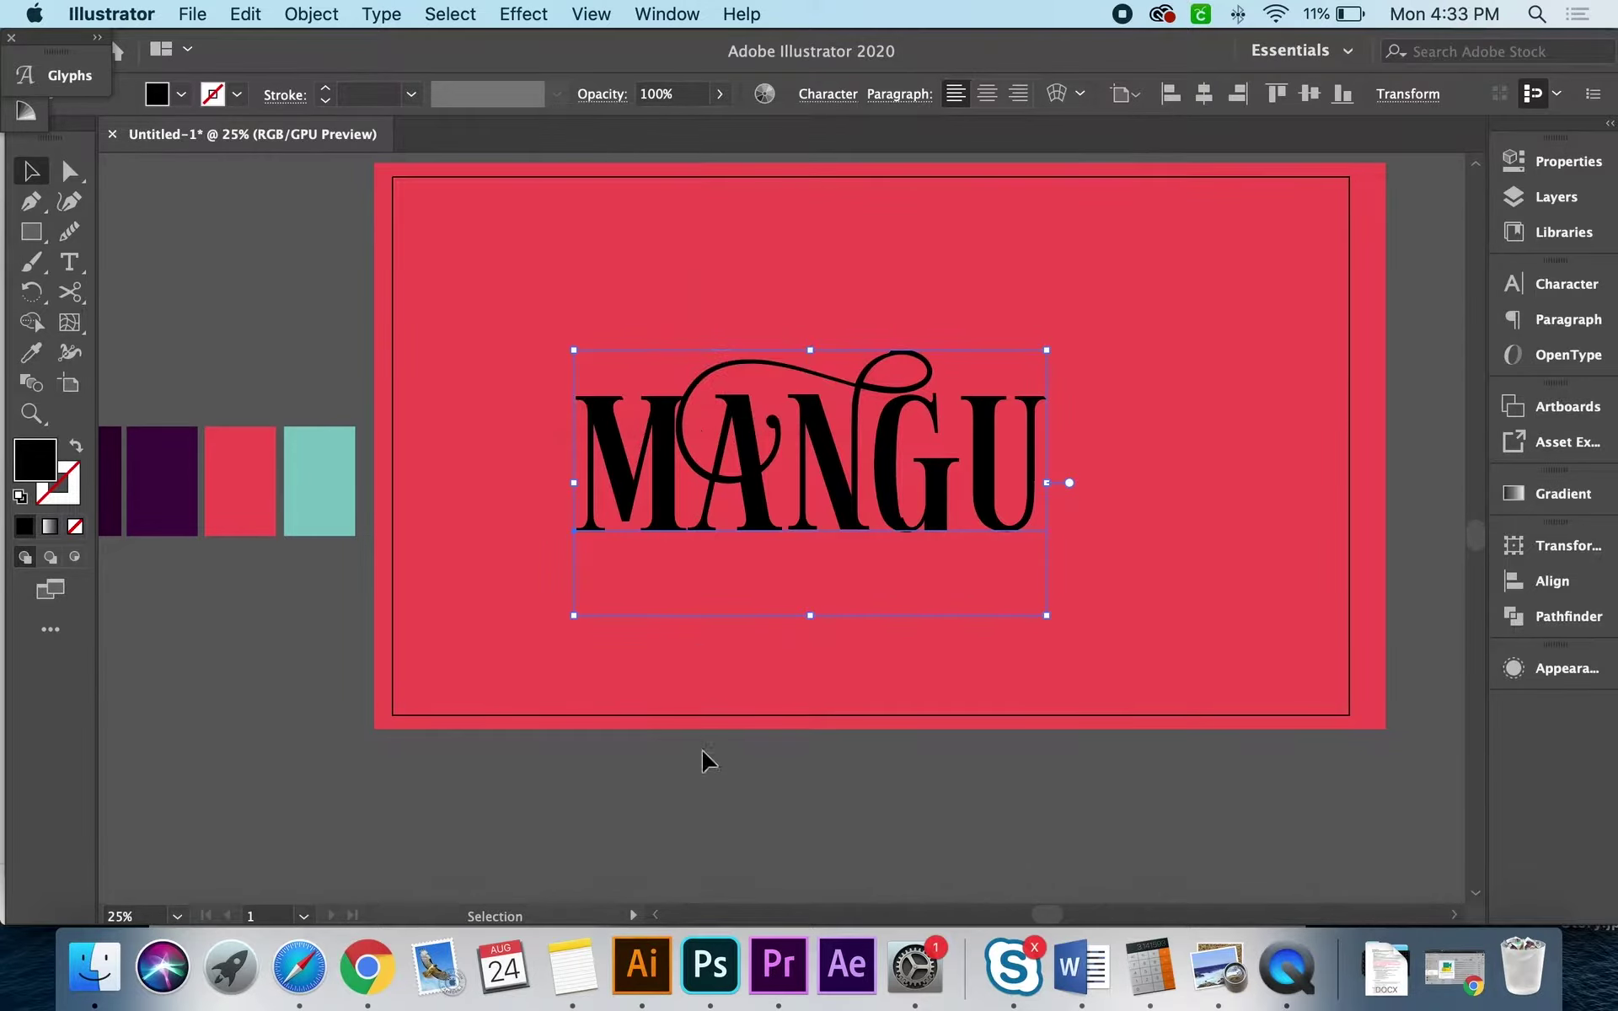
{"action": "left_click", "coordinate": [704, 759]}
{"action": "key", "text": "z"}
{"action": "left_click", "coordinate": [774, 508]}
{"action": "left_click", "coordinate": [878, 459]}
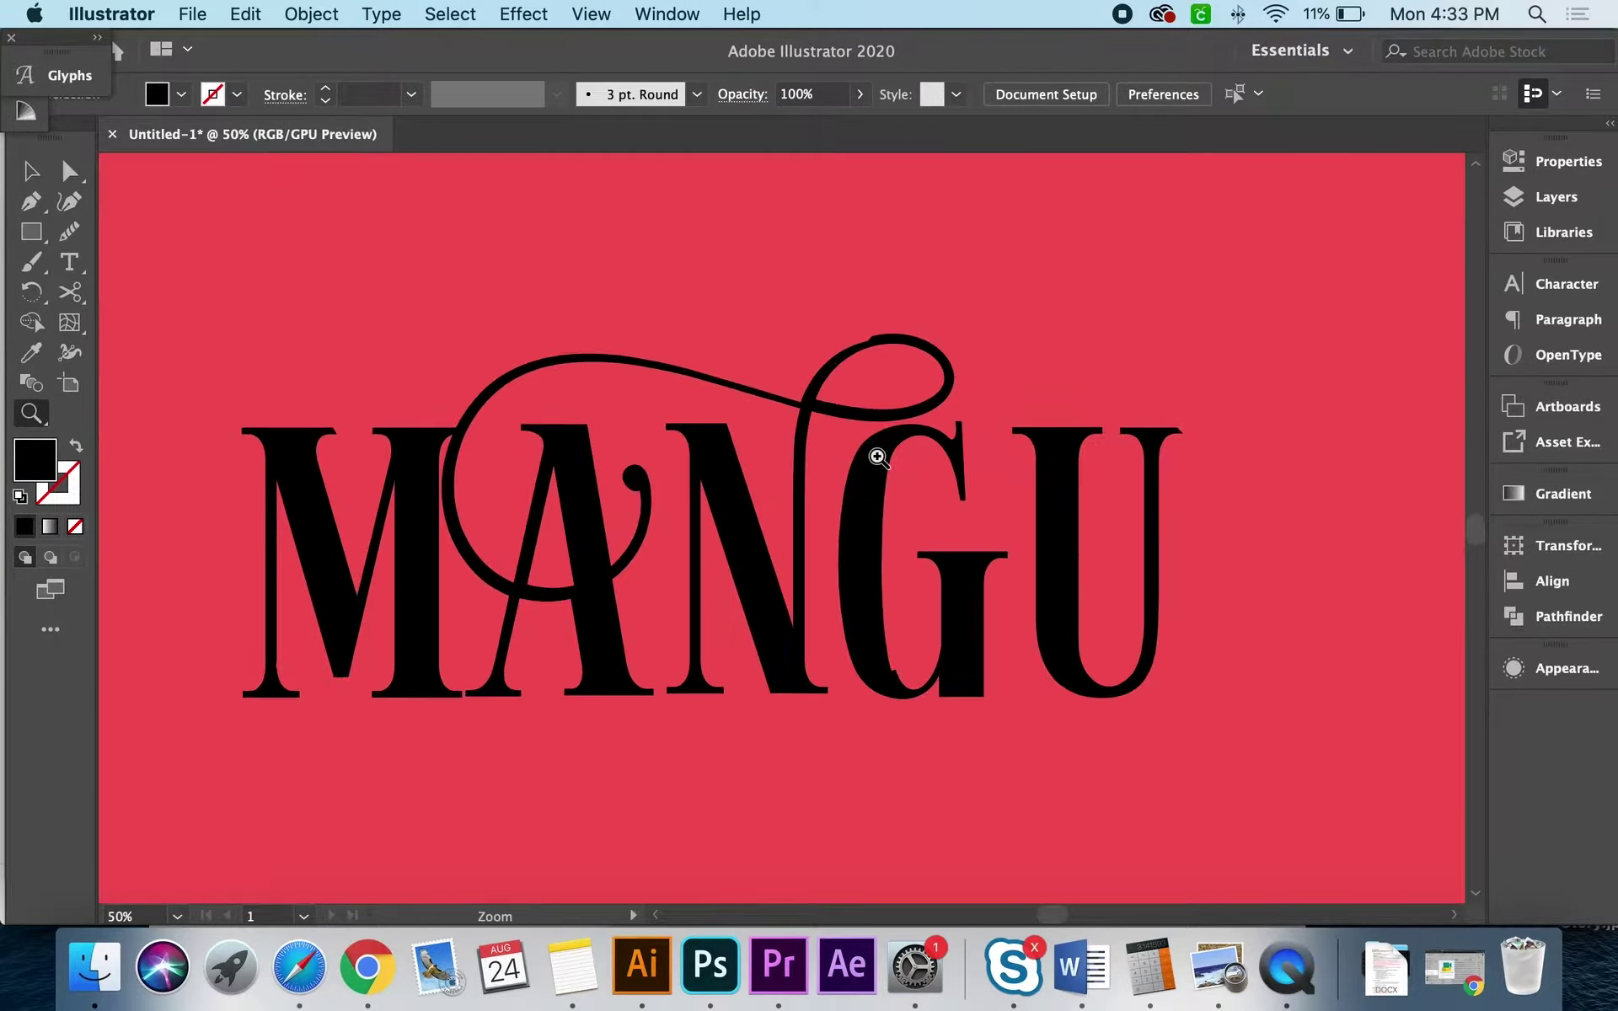
Step: Replace the G in MANGU with its swash alternate glyph
{"action": "key", "text": "t"}
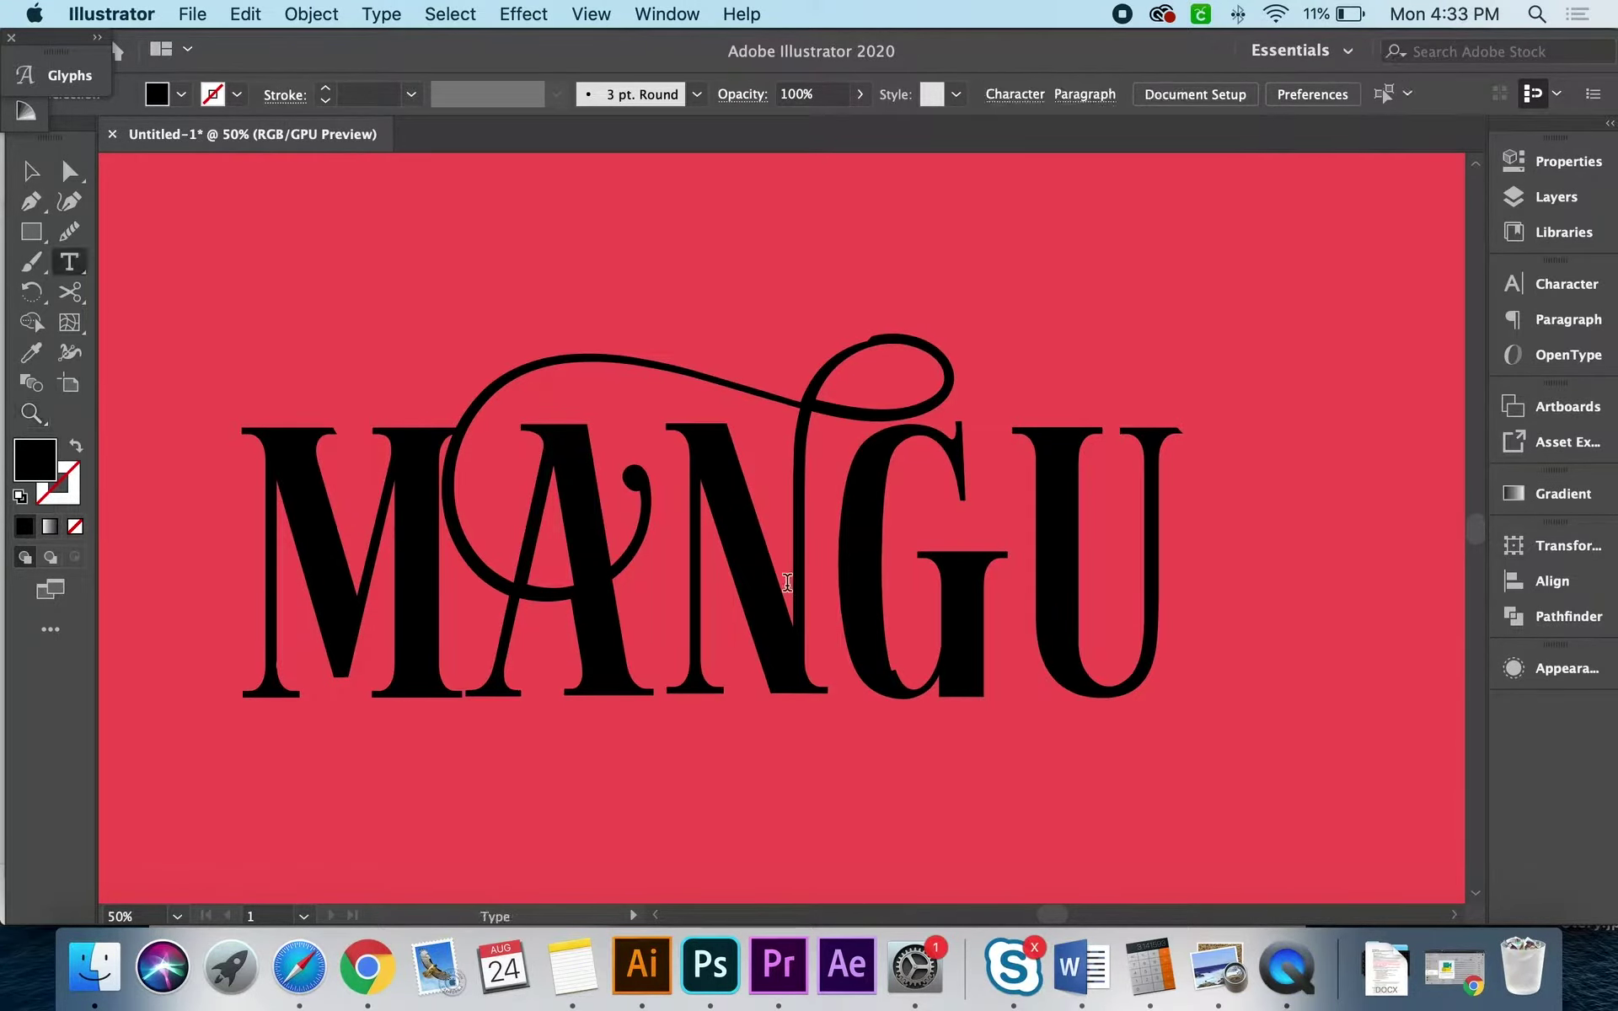
{"action": "scroll", "coordinate": [844, 631], "scroll_direction": "down", "scroll_amount": 1}
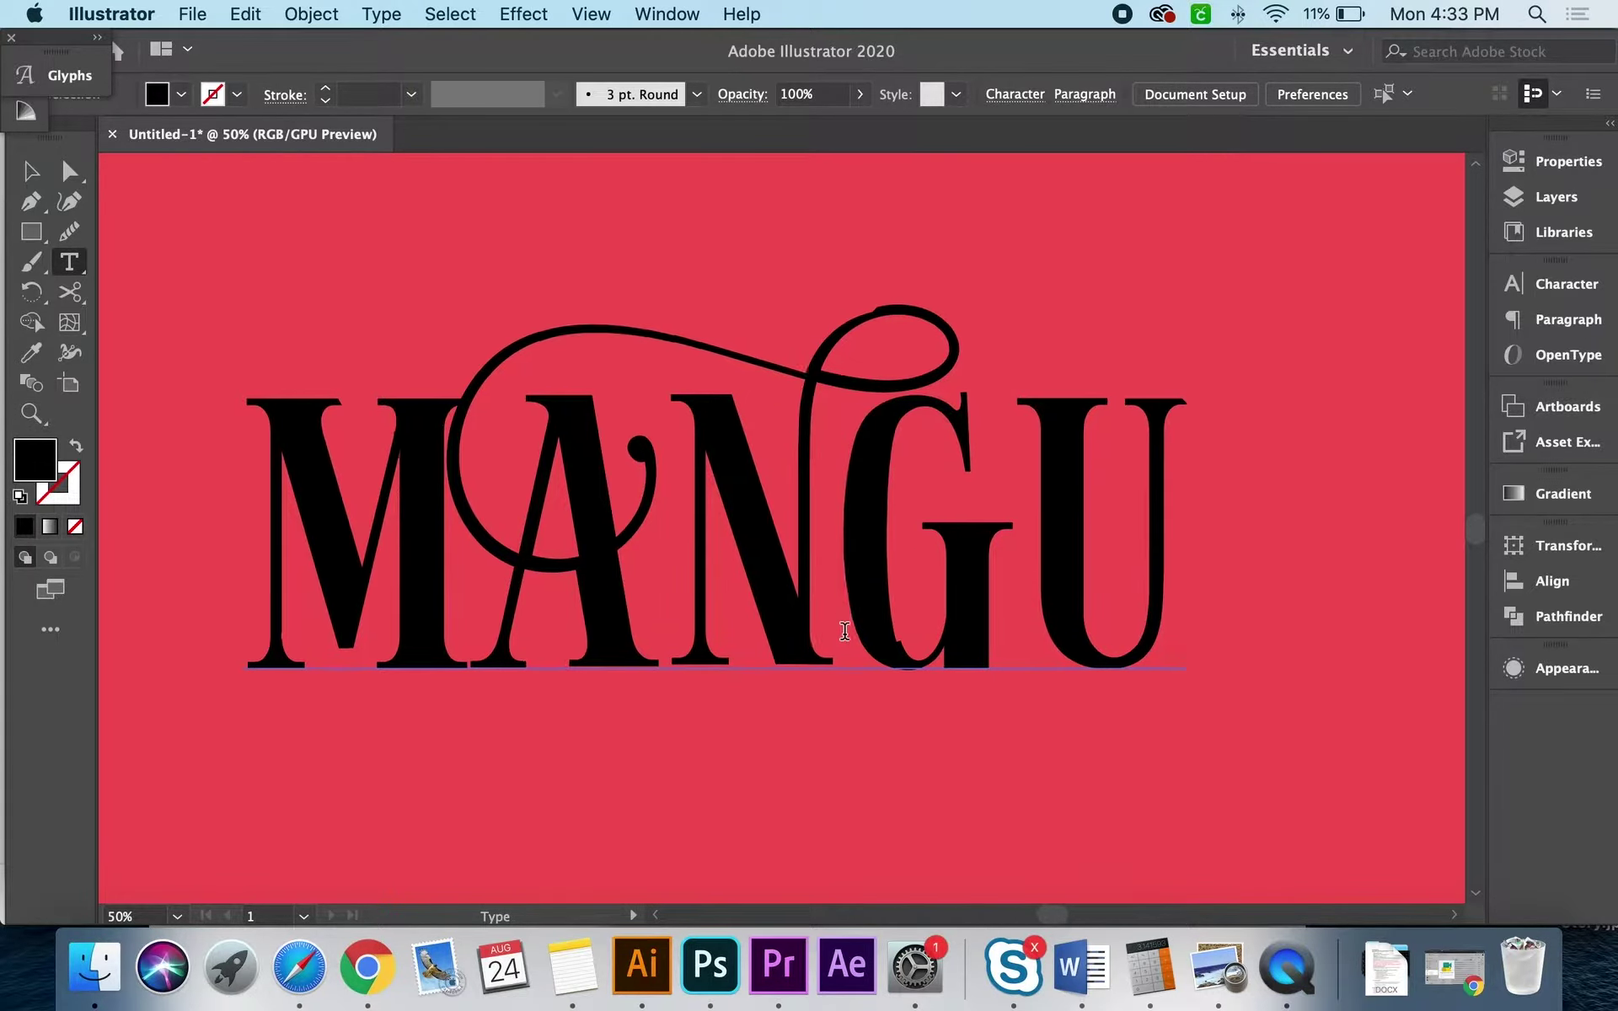
{"action": "scroll", "coordinate": [505, 607], "scroll_direction": "down", "scroll_amount": 2}
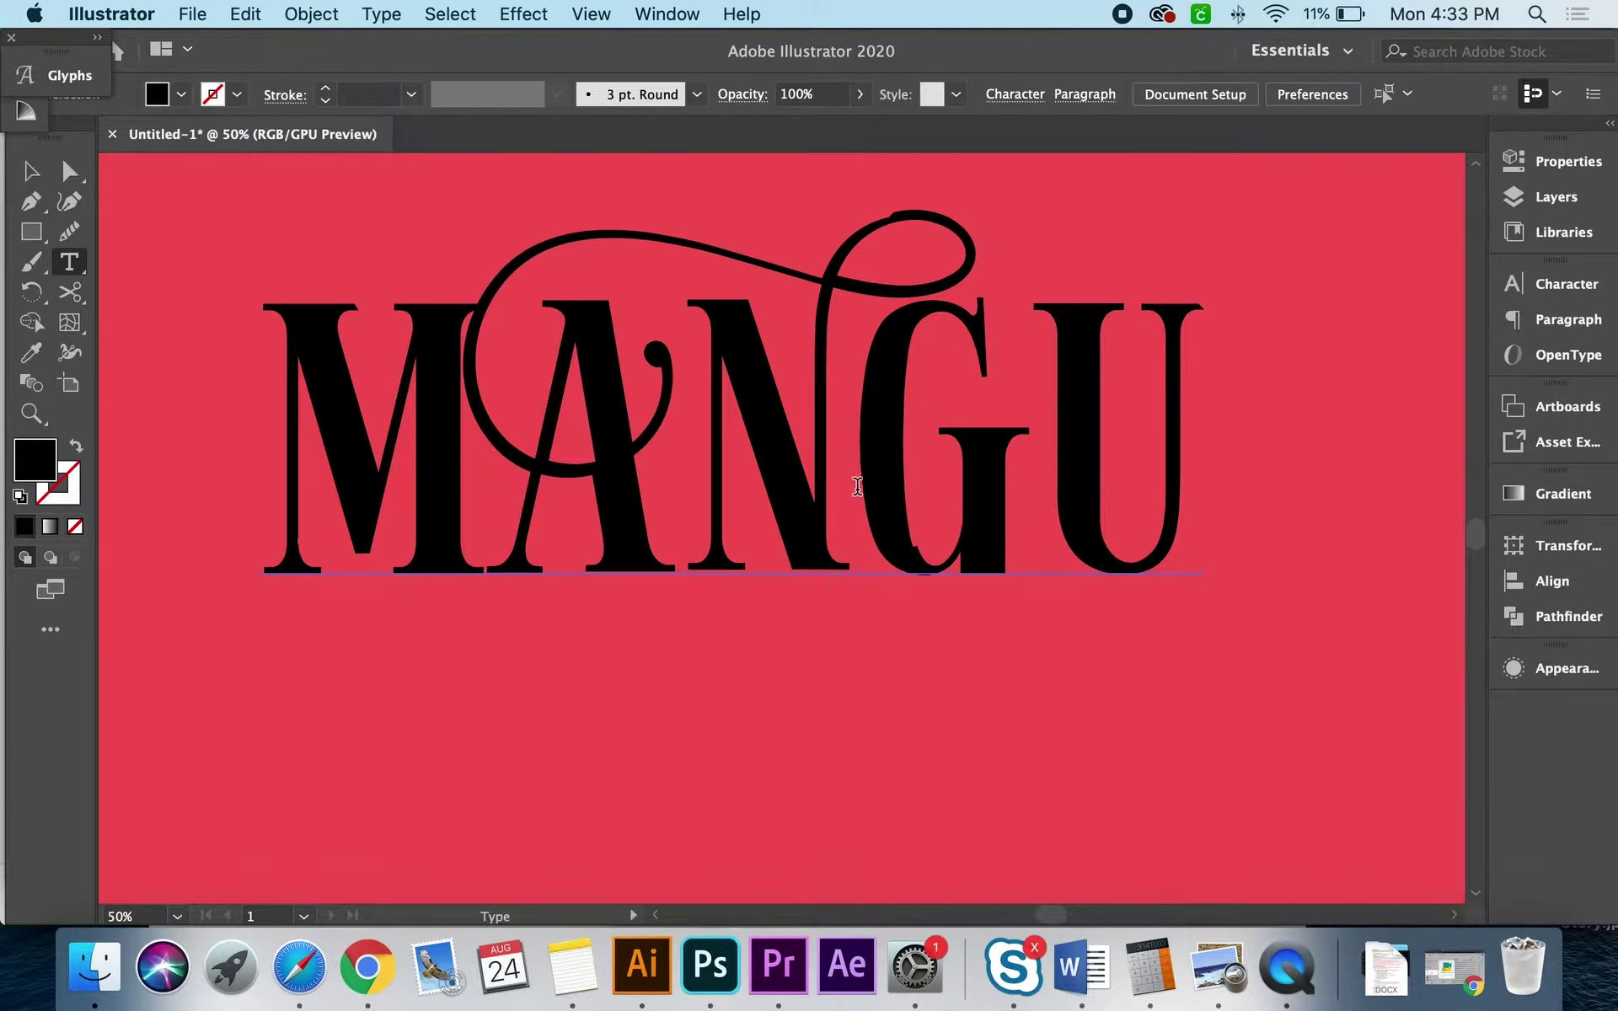
{"action": "left_click_drag", "start_coordinate": [857, 486], "coordinate": [961, 497]}
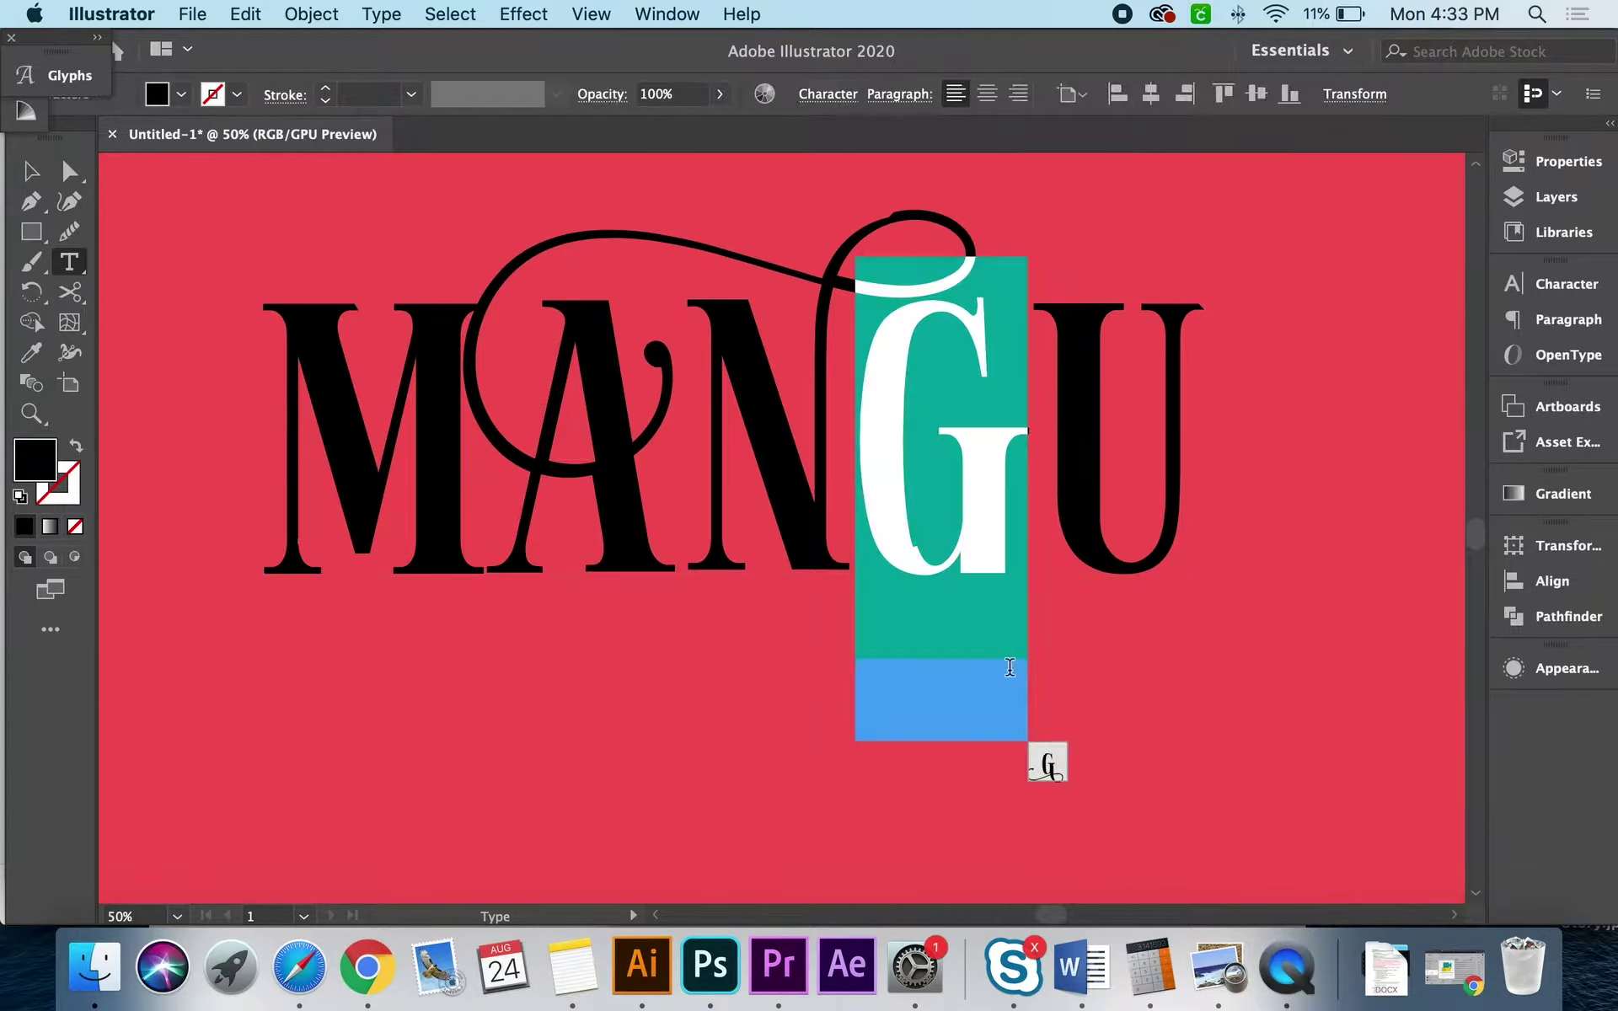
{"action": "left_click", "coordinate": [1048, 765]}
{"action": "left_click", "coordinate": [929, 480]}
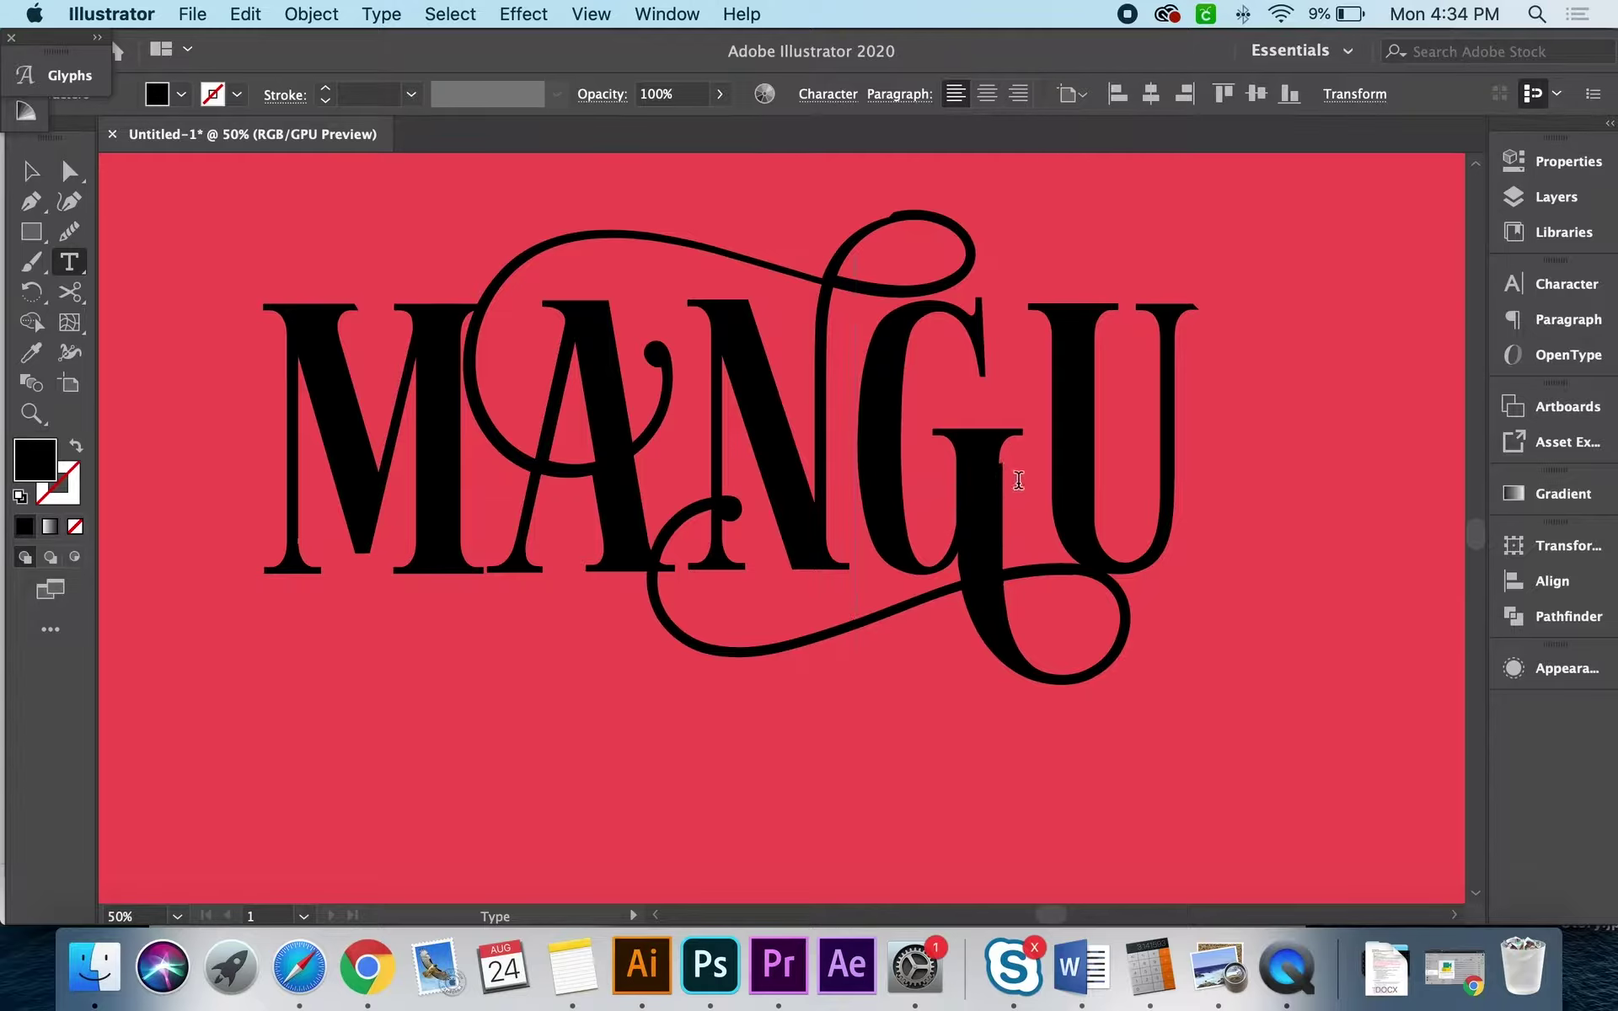
Step: Delete the original U and type a new U as a separate text object
{"action": "left_click_drag", "start_coordinate": [1096, 484], "coordinate": [1216, 490]}
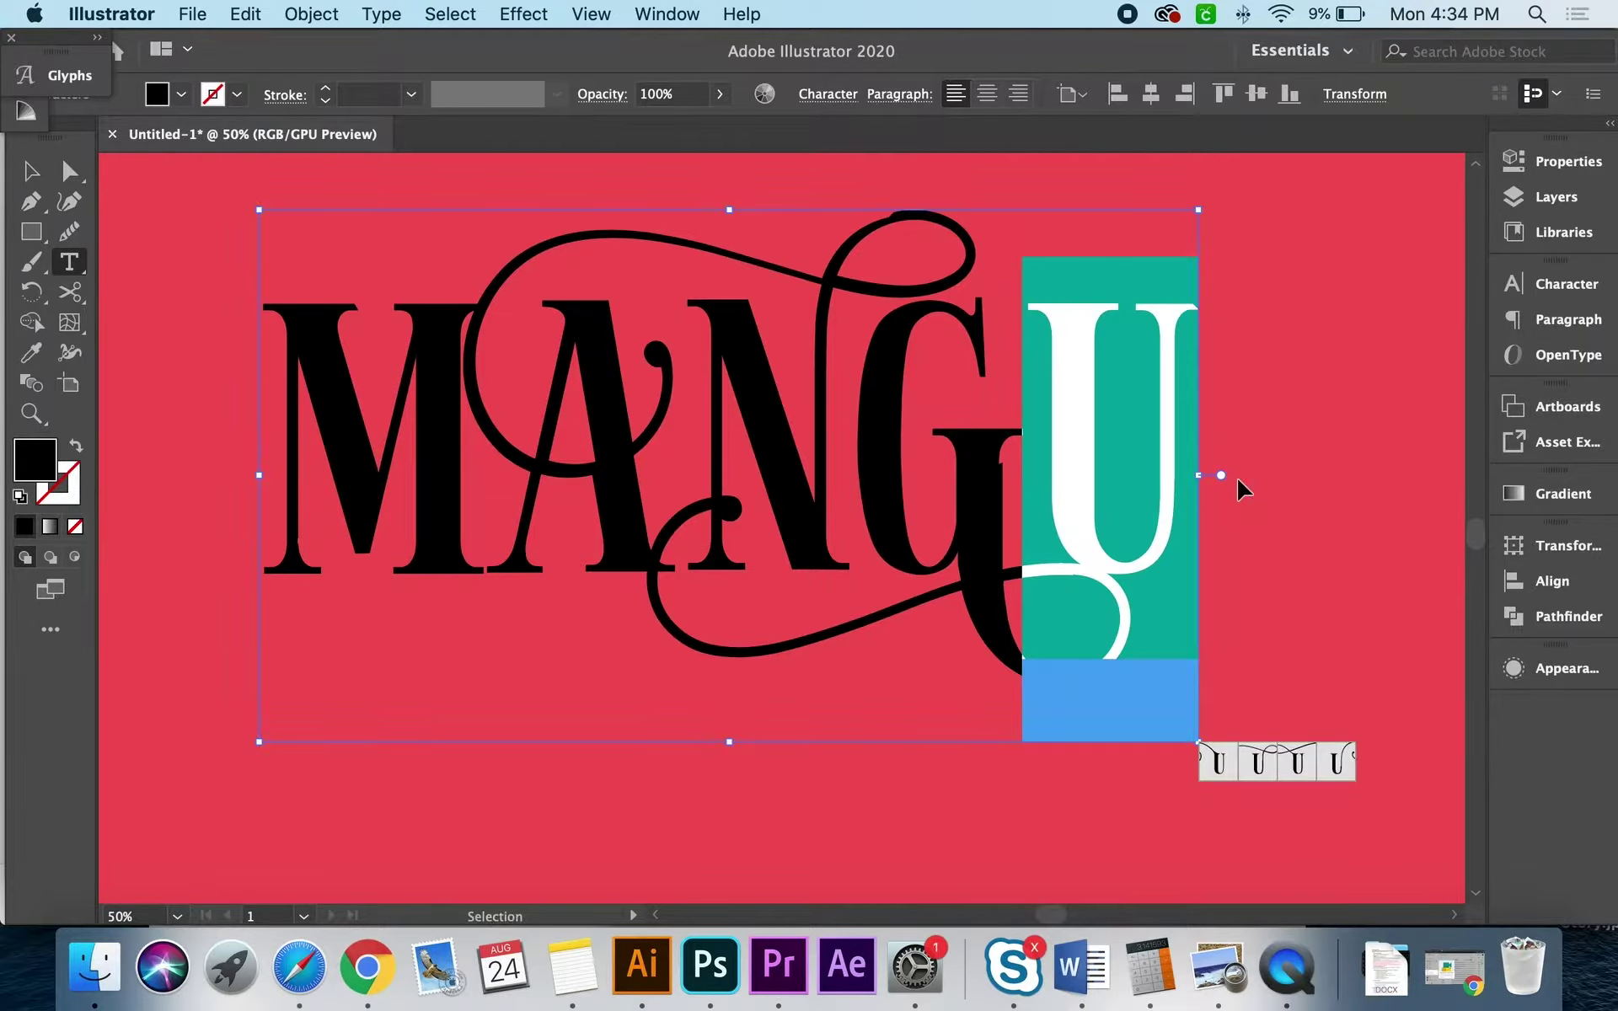
{"action": "key", "text": "Delete"}
{"action": "left_click", "coordinate": [32, 179]}
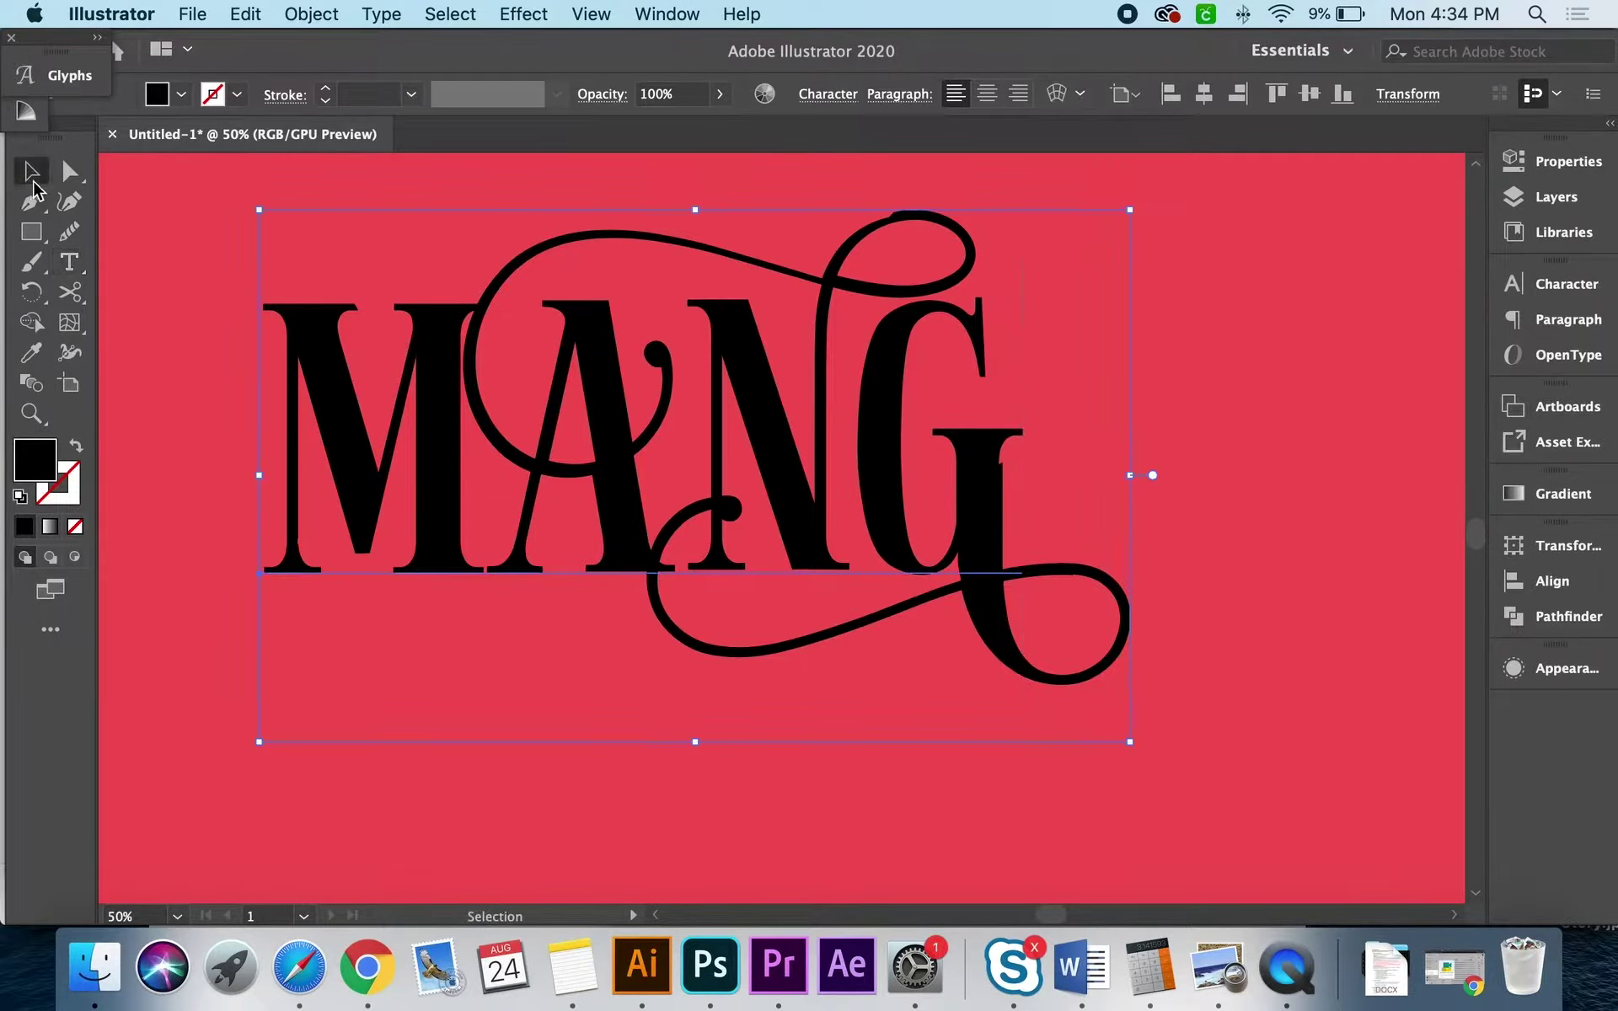
{"action": "left_click", "coordinate": [205, 679]}
{"action": "key", "text": "t"}
{"action": "left_click", "coordinate": [184, 779]}
{"action": "type", "text": "U"}
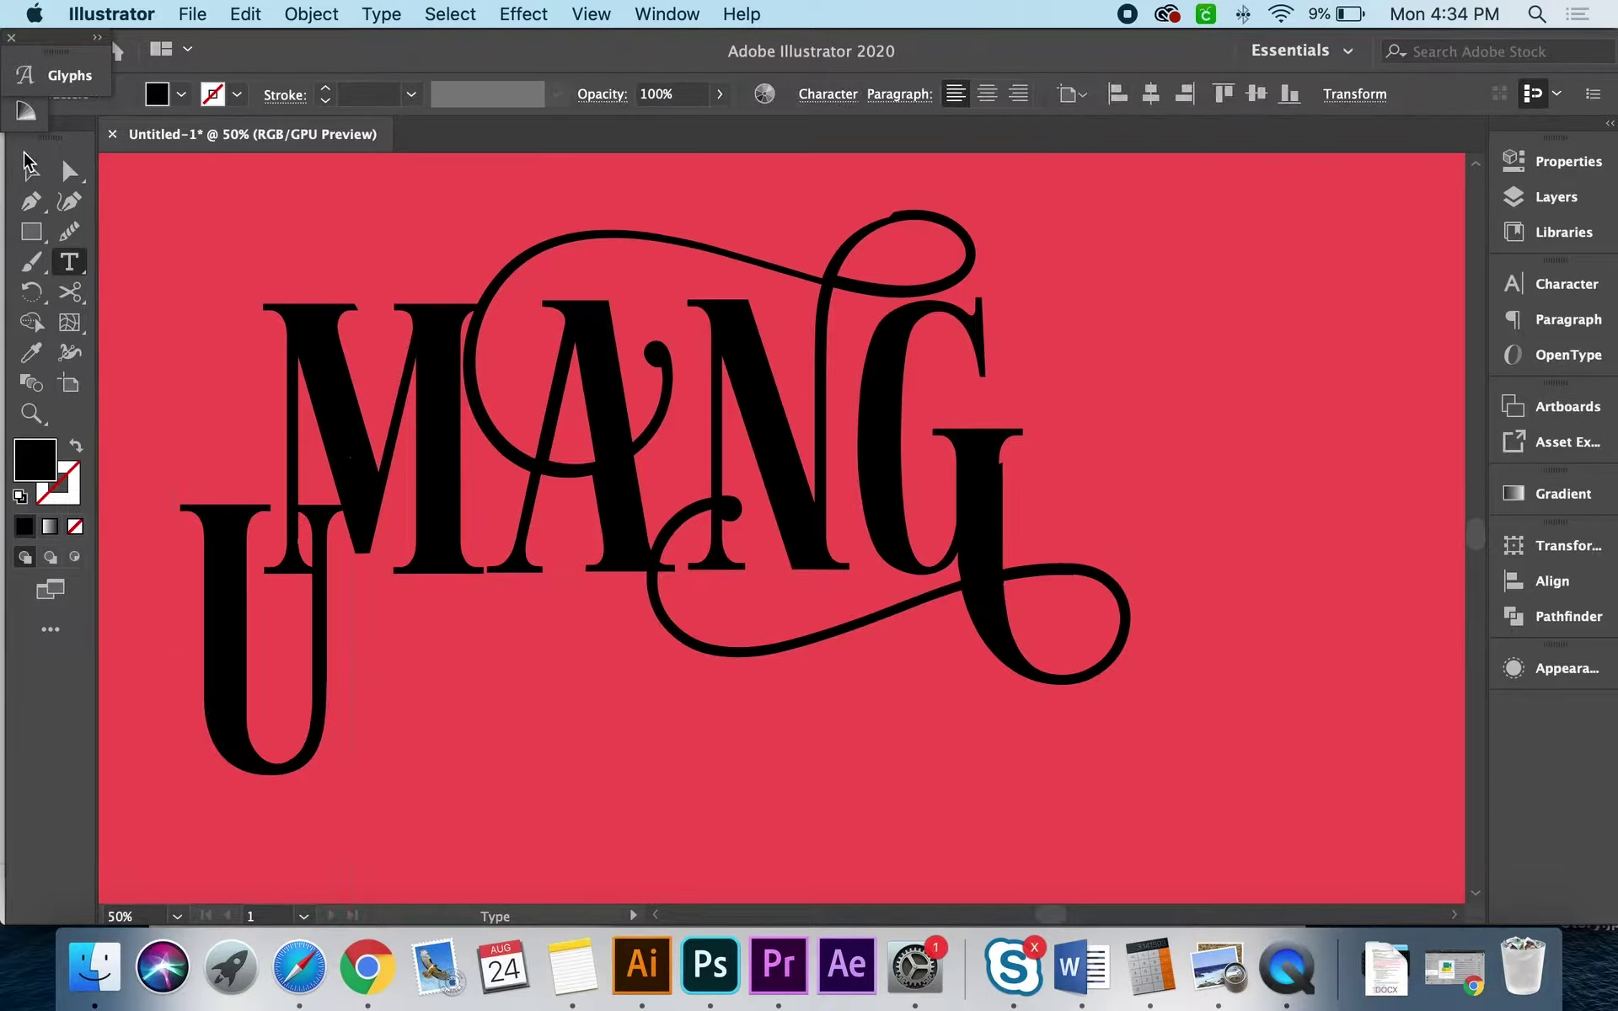
Step: Move and resize the separate U to line up beside MANG
{"action": "left_click", "coordinate": [30, 169]}
{"action": "left_click_drag", "start_coordinate": [224, 596], "coordinate": [1067, 369]}
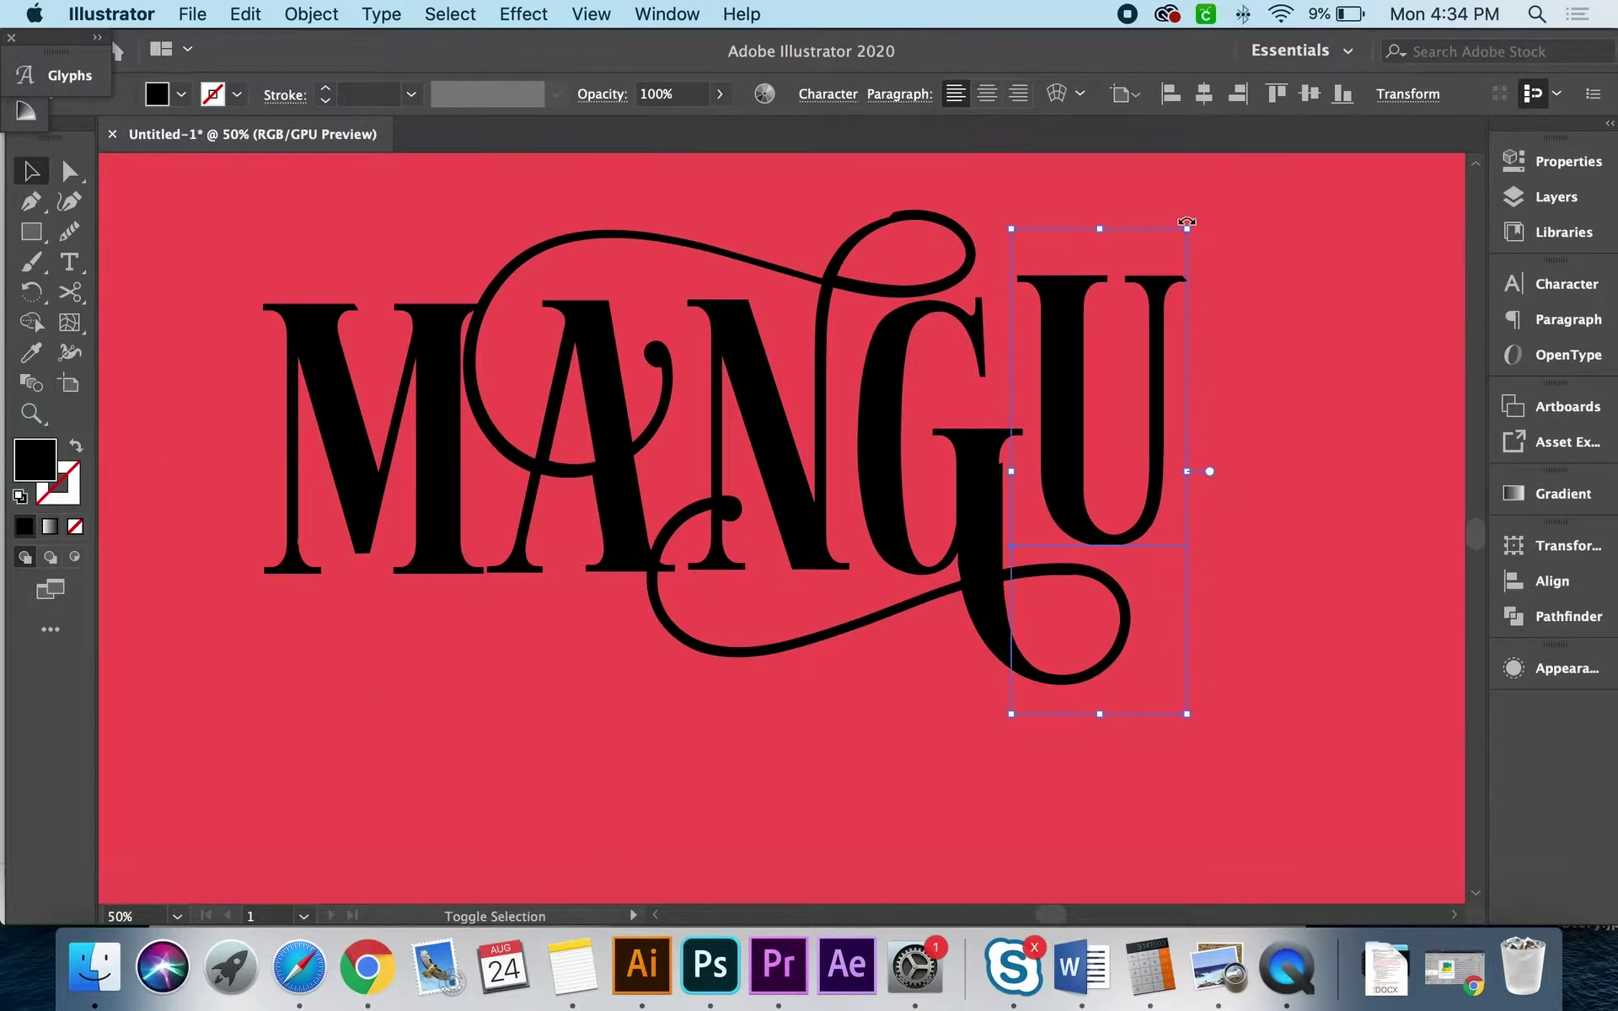
{"action": "left_click_drag", "start_coordinate": [1187, 228], "coordinate": [1173, 268]}
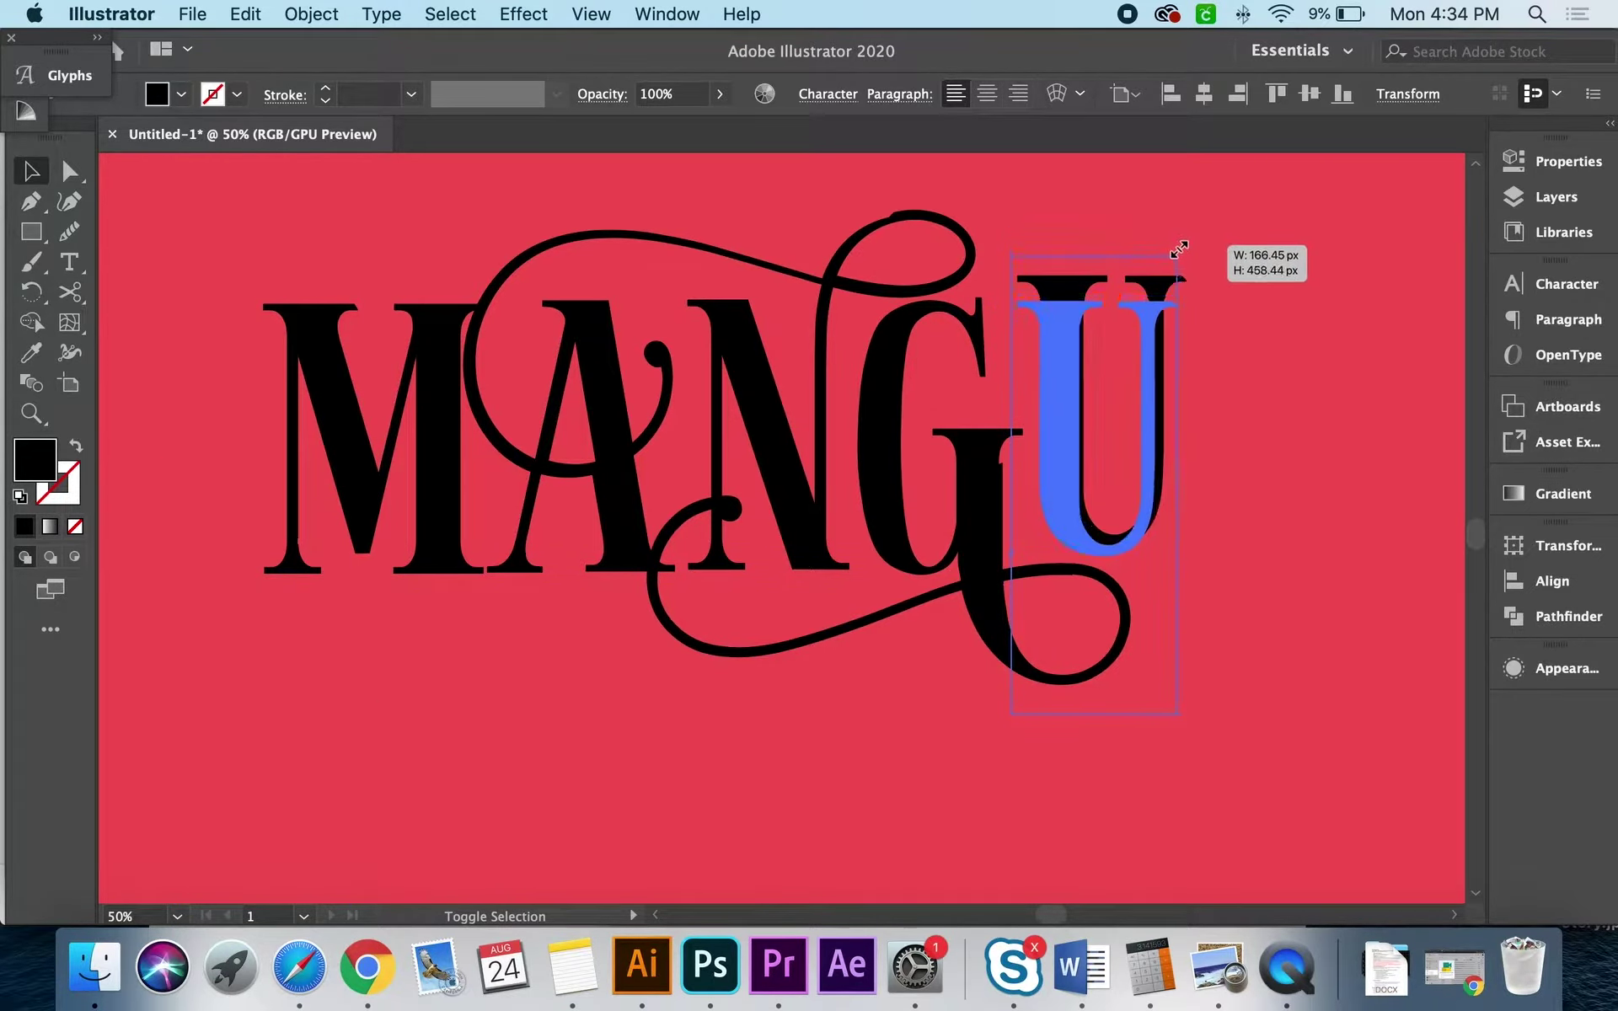
{"action": "left_click_drag", "start_coordinate": [1111, 424], "coordinate": [1106, 413]}
{"action": "left_click", "coordinate": [1277, 508]}
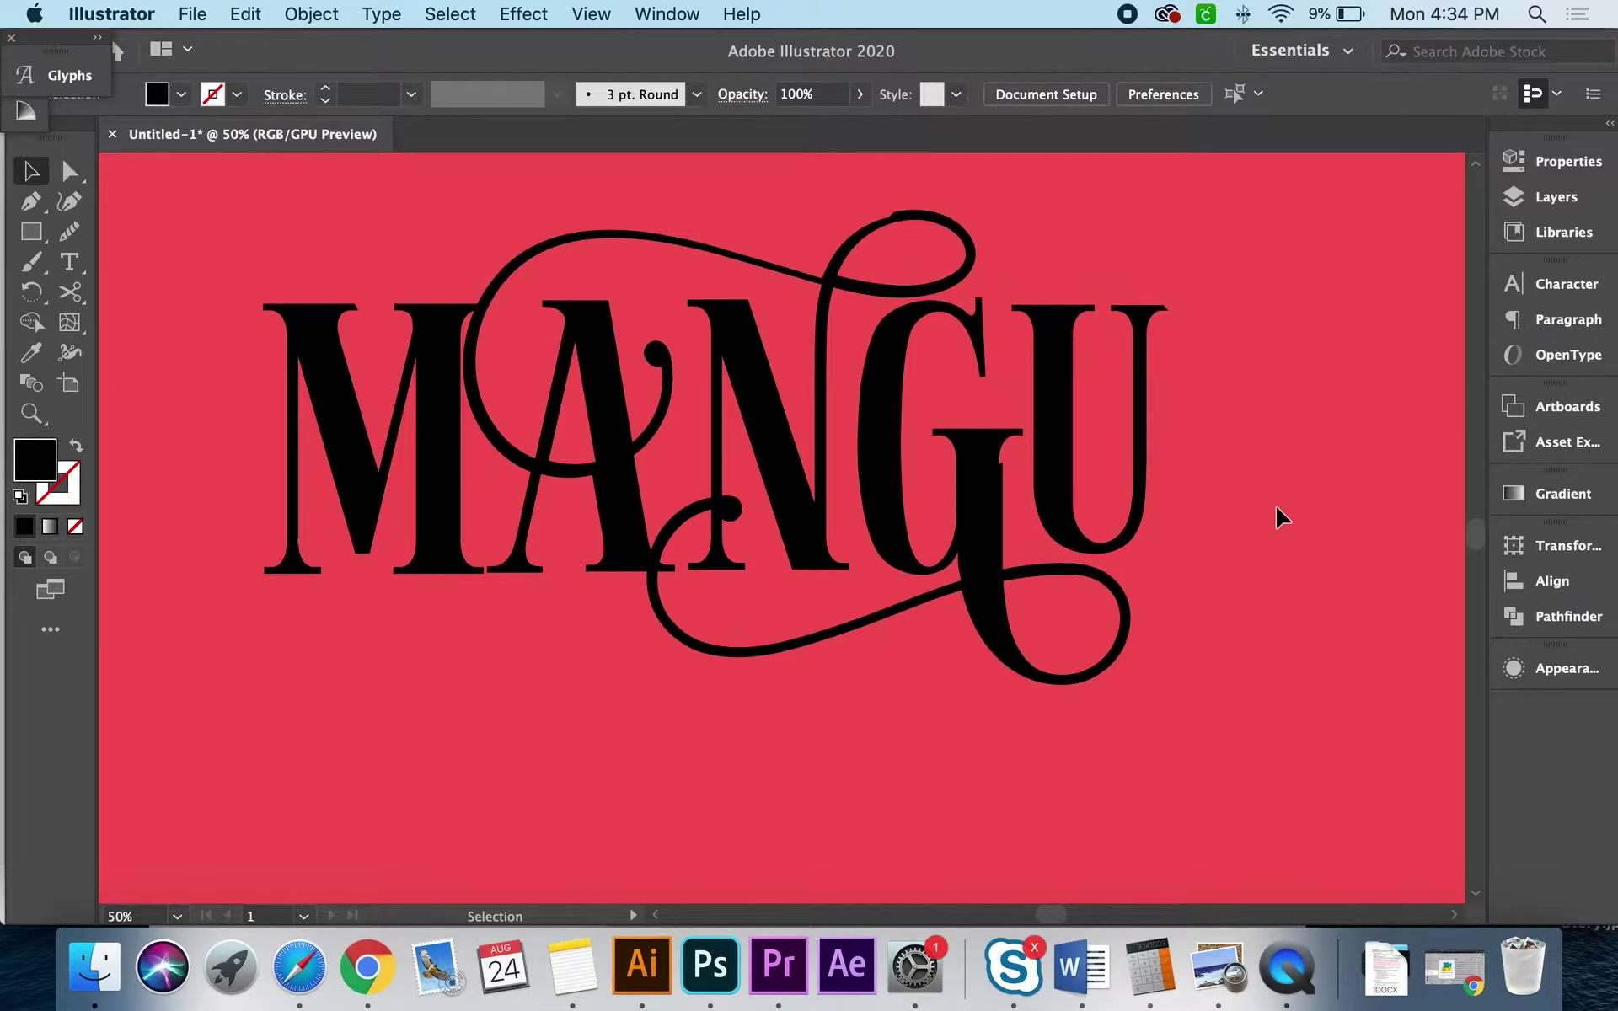
{"action": "left_click", "coordinate": [1072, 489]}
{"action": "left_click_drag", "start_coordinate": [1072, 489], "coordinate": [1072, 489]}
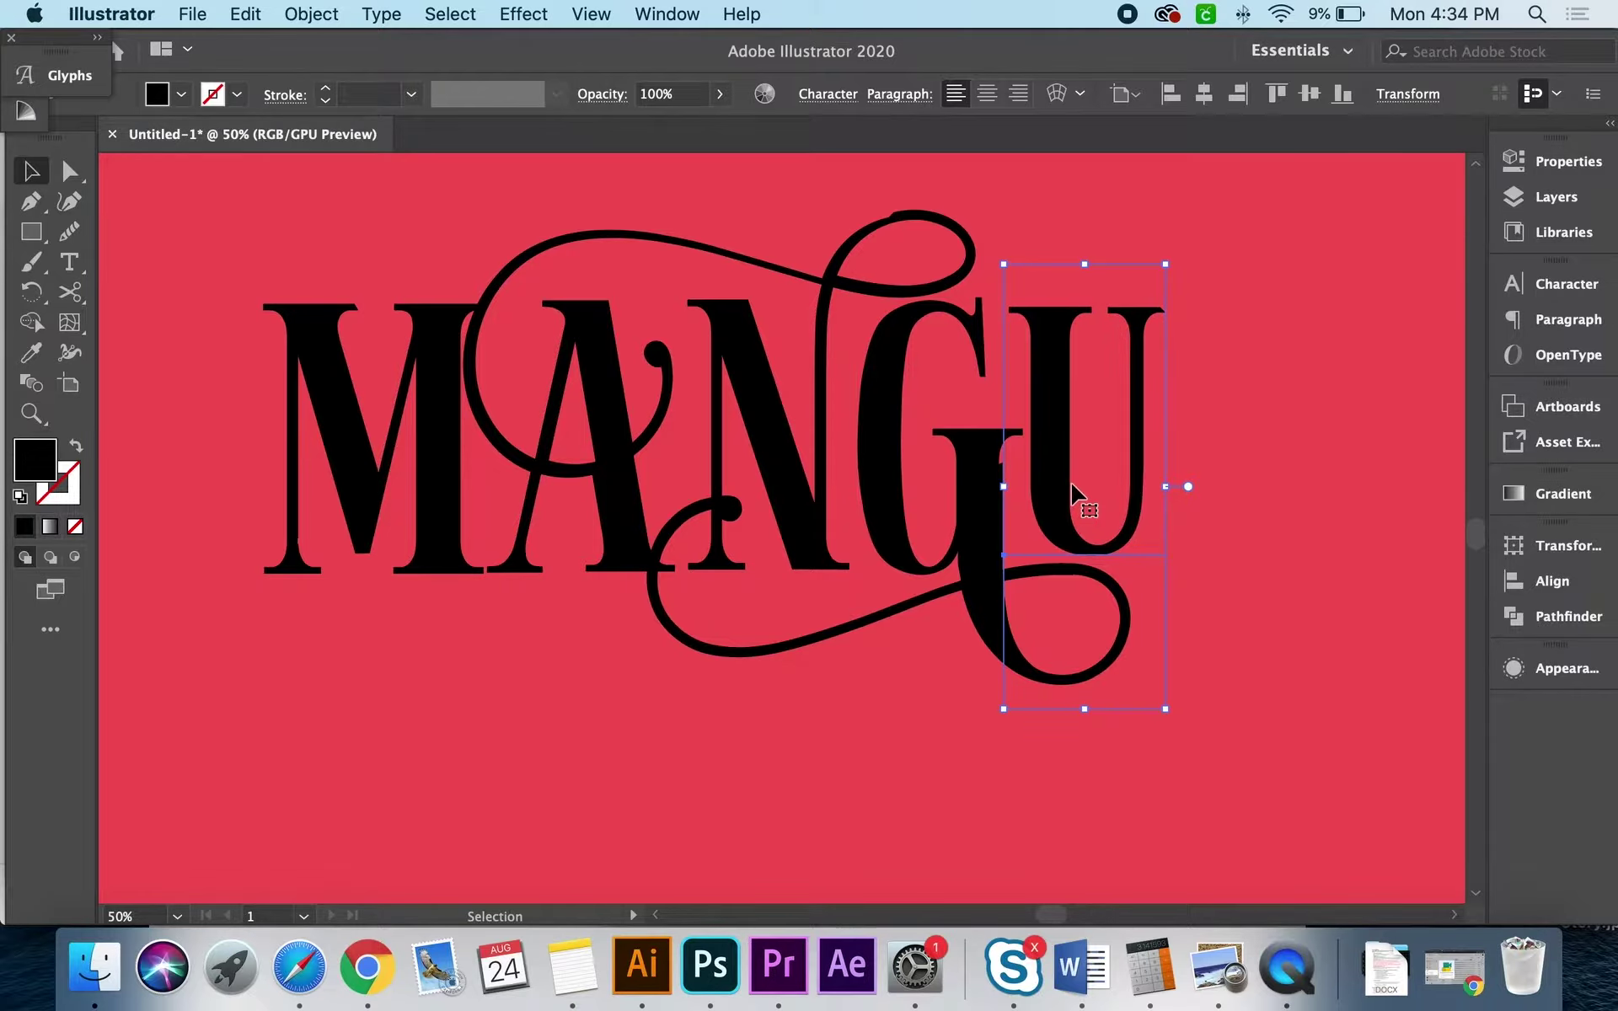
{"action": "left_click", "coordinate": [1237, 515]}
{"action": "key", "text": "z"}
{"action": "key", "text": "ctrl+alt+0"}
{"action": "left_click", "coordinate": [761, 467]}
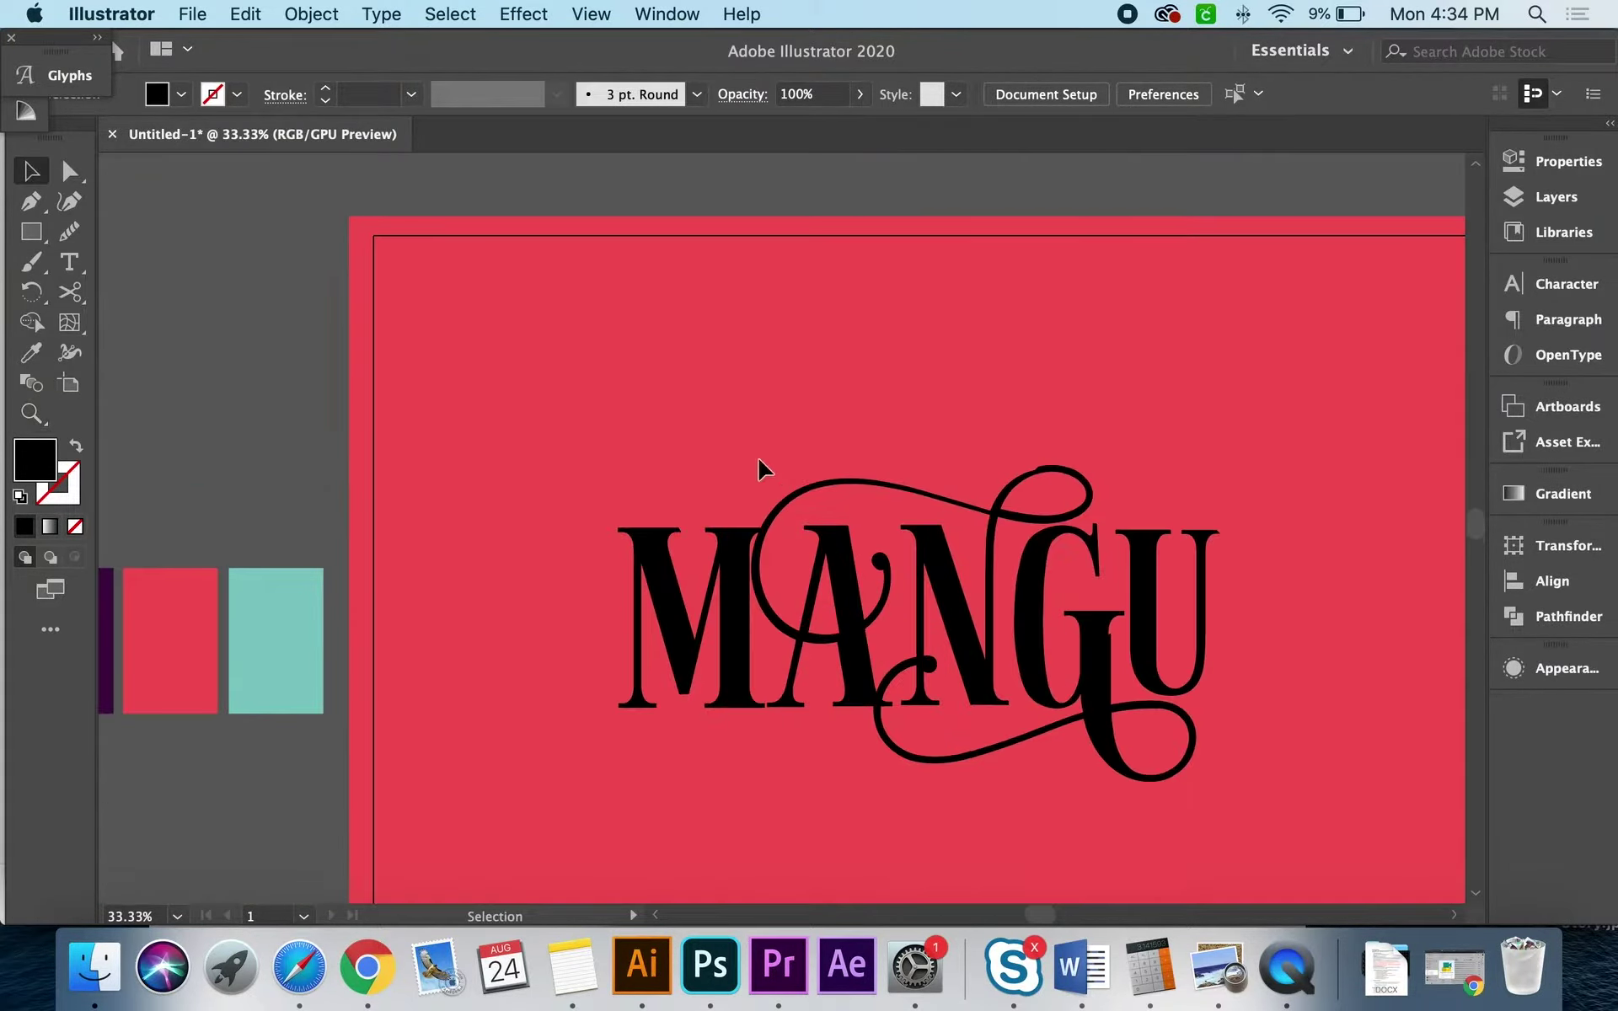
Step: Duplicate the MANGU lettering as a backup copy above the artboard
{"action": "key", "text": "ctrl+minus"}
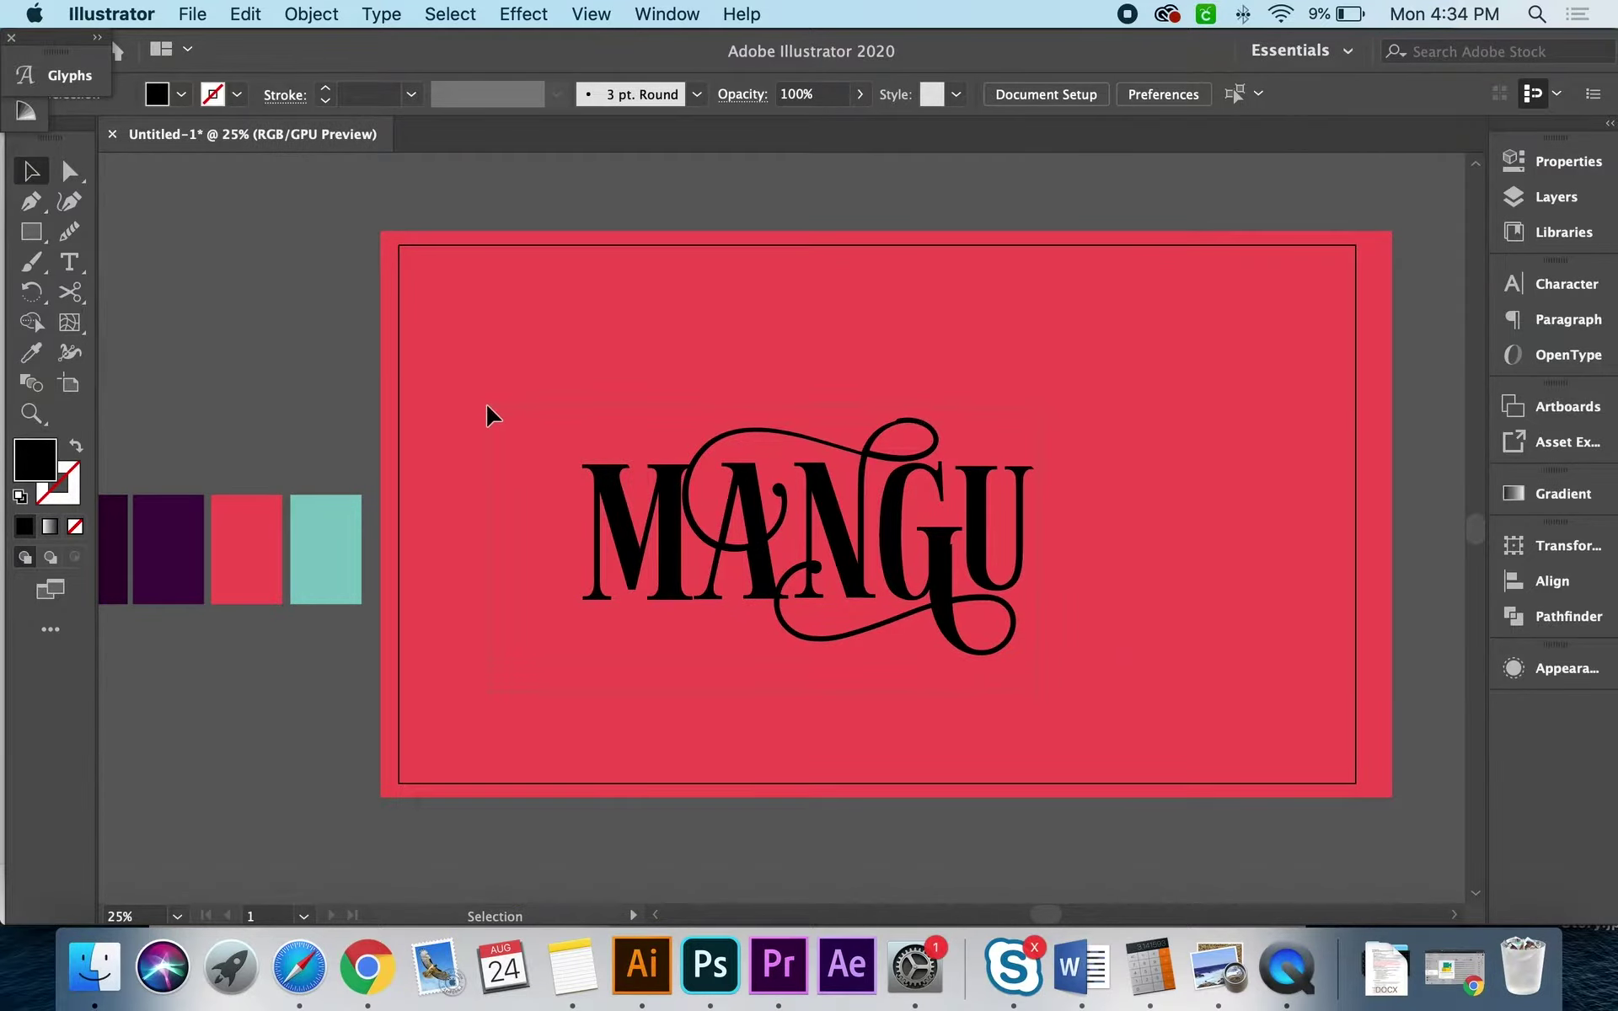
{"action": "key", "text": "ctrl+a"}
{"action": "scroll", "coordinate": [704, 489], "scroll_direction": "up", "scroll_amount": 2}
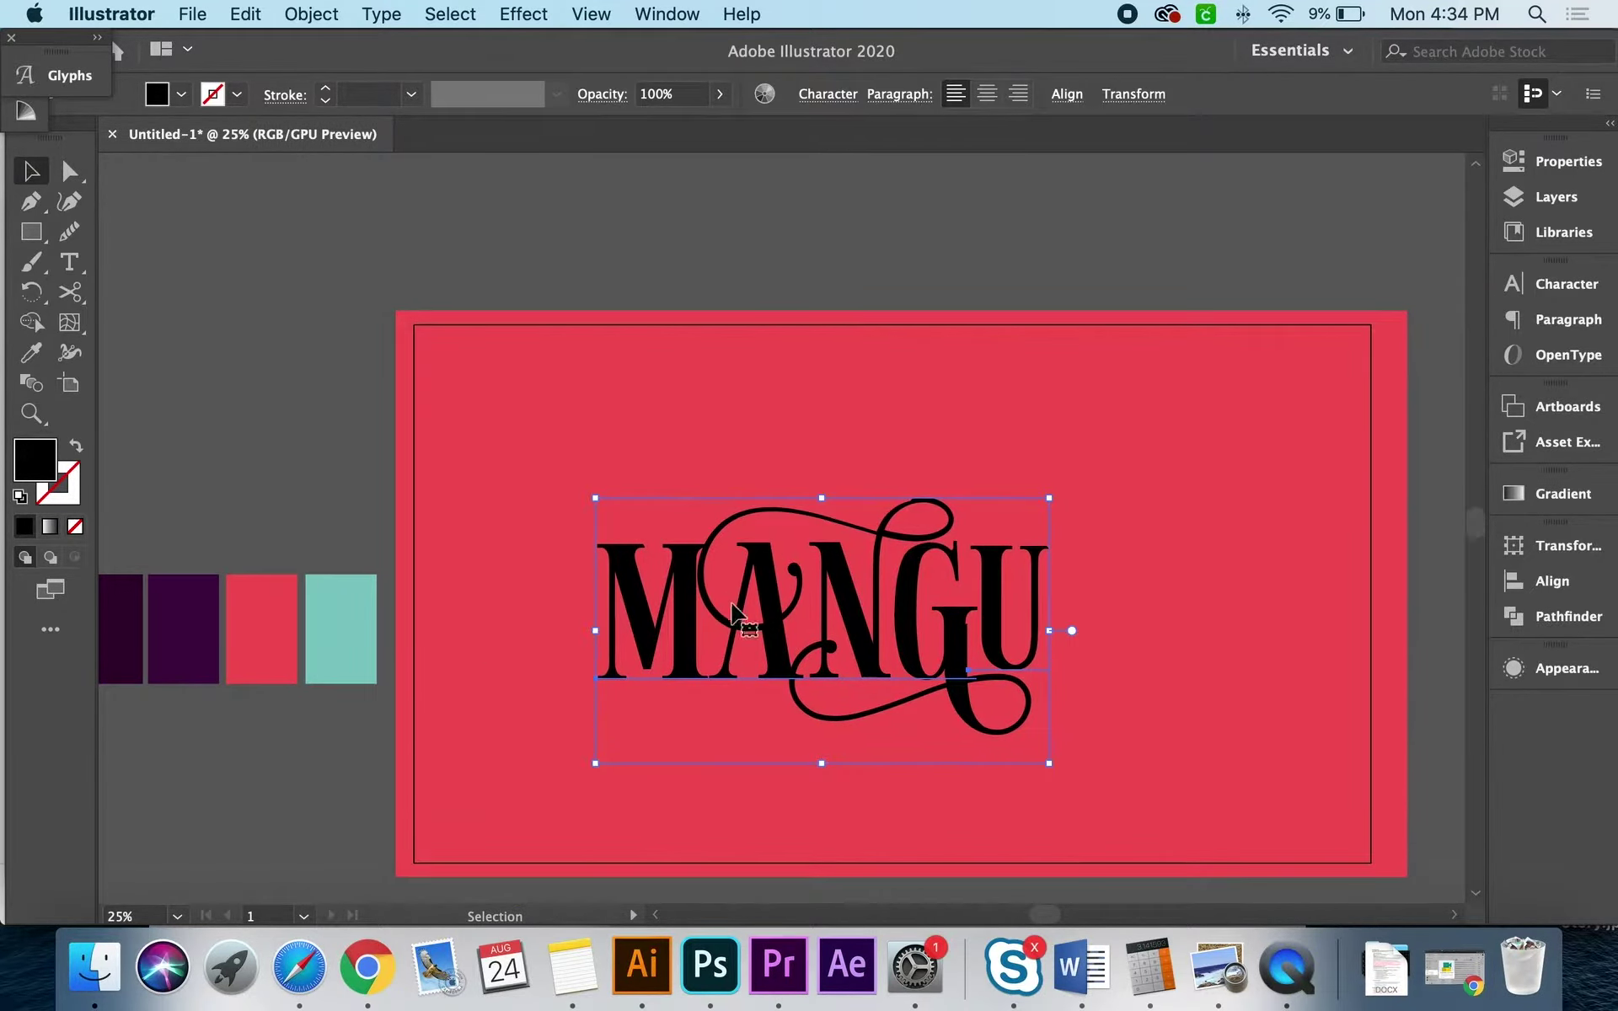
{"action": "mouse_move", "coordinate": [750, 624]}
{"action": "left_mouse_down"}
{"action": "mouse_move", "coordinate": [772, 353]}
{"action": "mouse_move", "coordinate": [762, 200]}
{"action": "left_mouse_up"}
{"action": "left_click", "coordinate": [533, 318]}
{"action": "scroll", "coordinate": [895, 744], "scroll_direction": "up", "scroll_amount": 2}
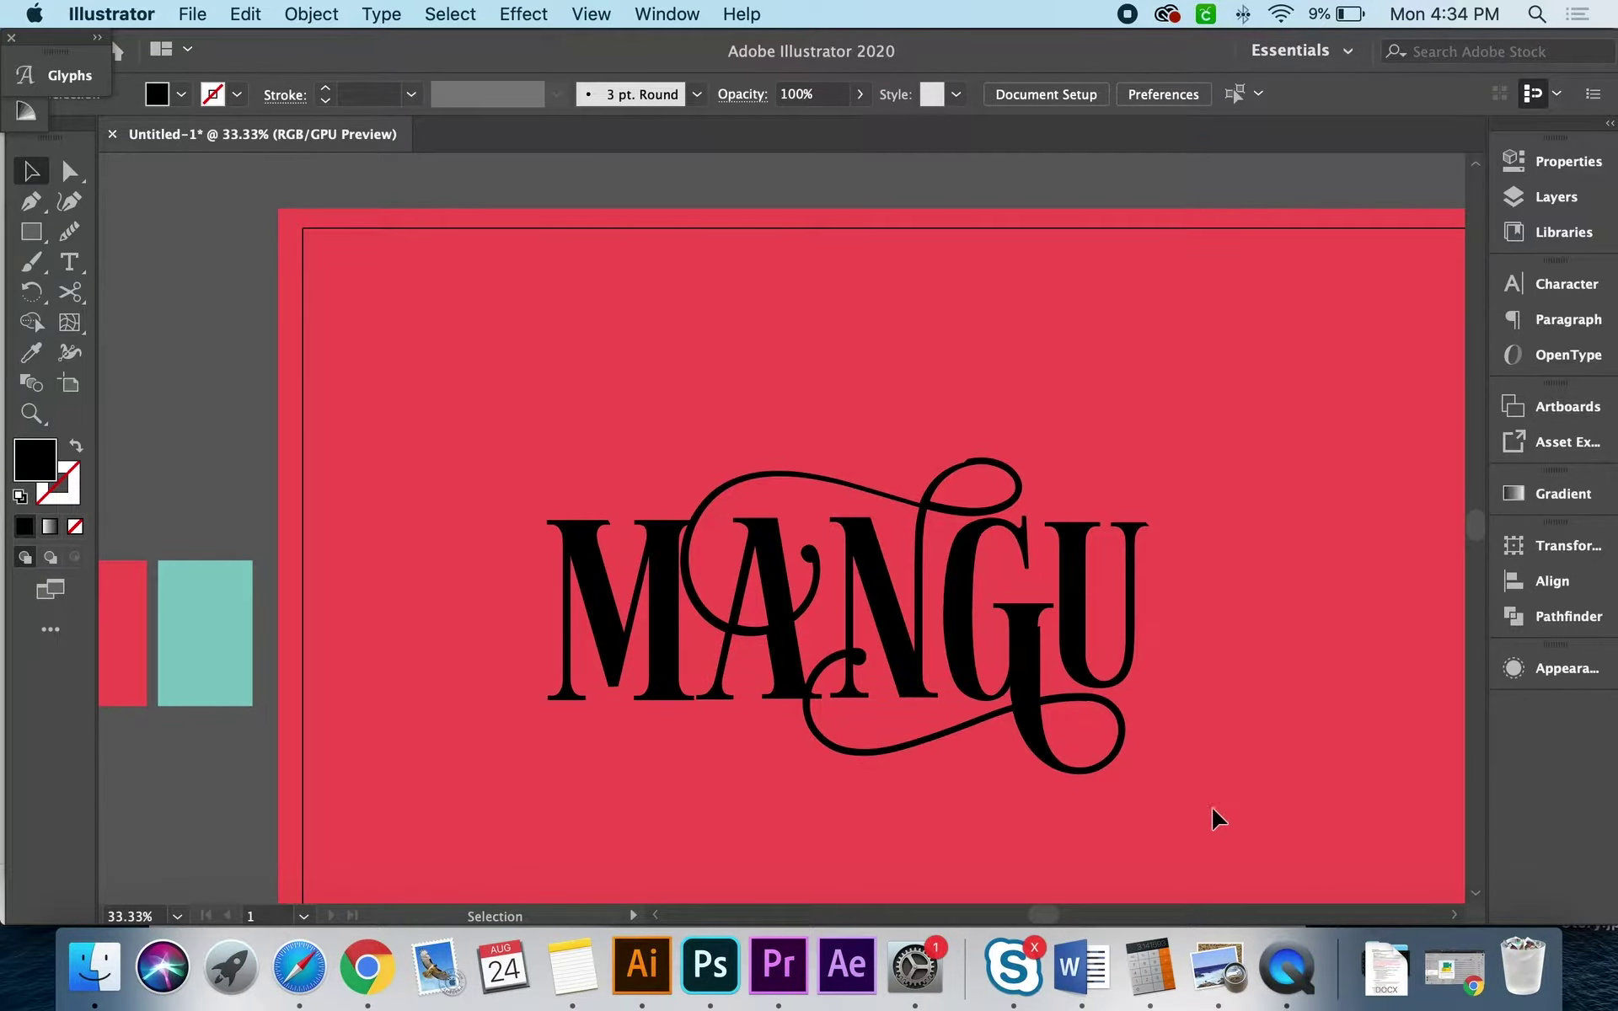
Step: Expand the MANGU lettering on the artboard into outline shapes
{"action": "left_click_drag", "start_coordinate": [1214, 815], "coordinate": [523, 451]}
{"action": "left_click", "coordinate": [311, 14]}
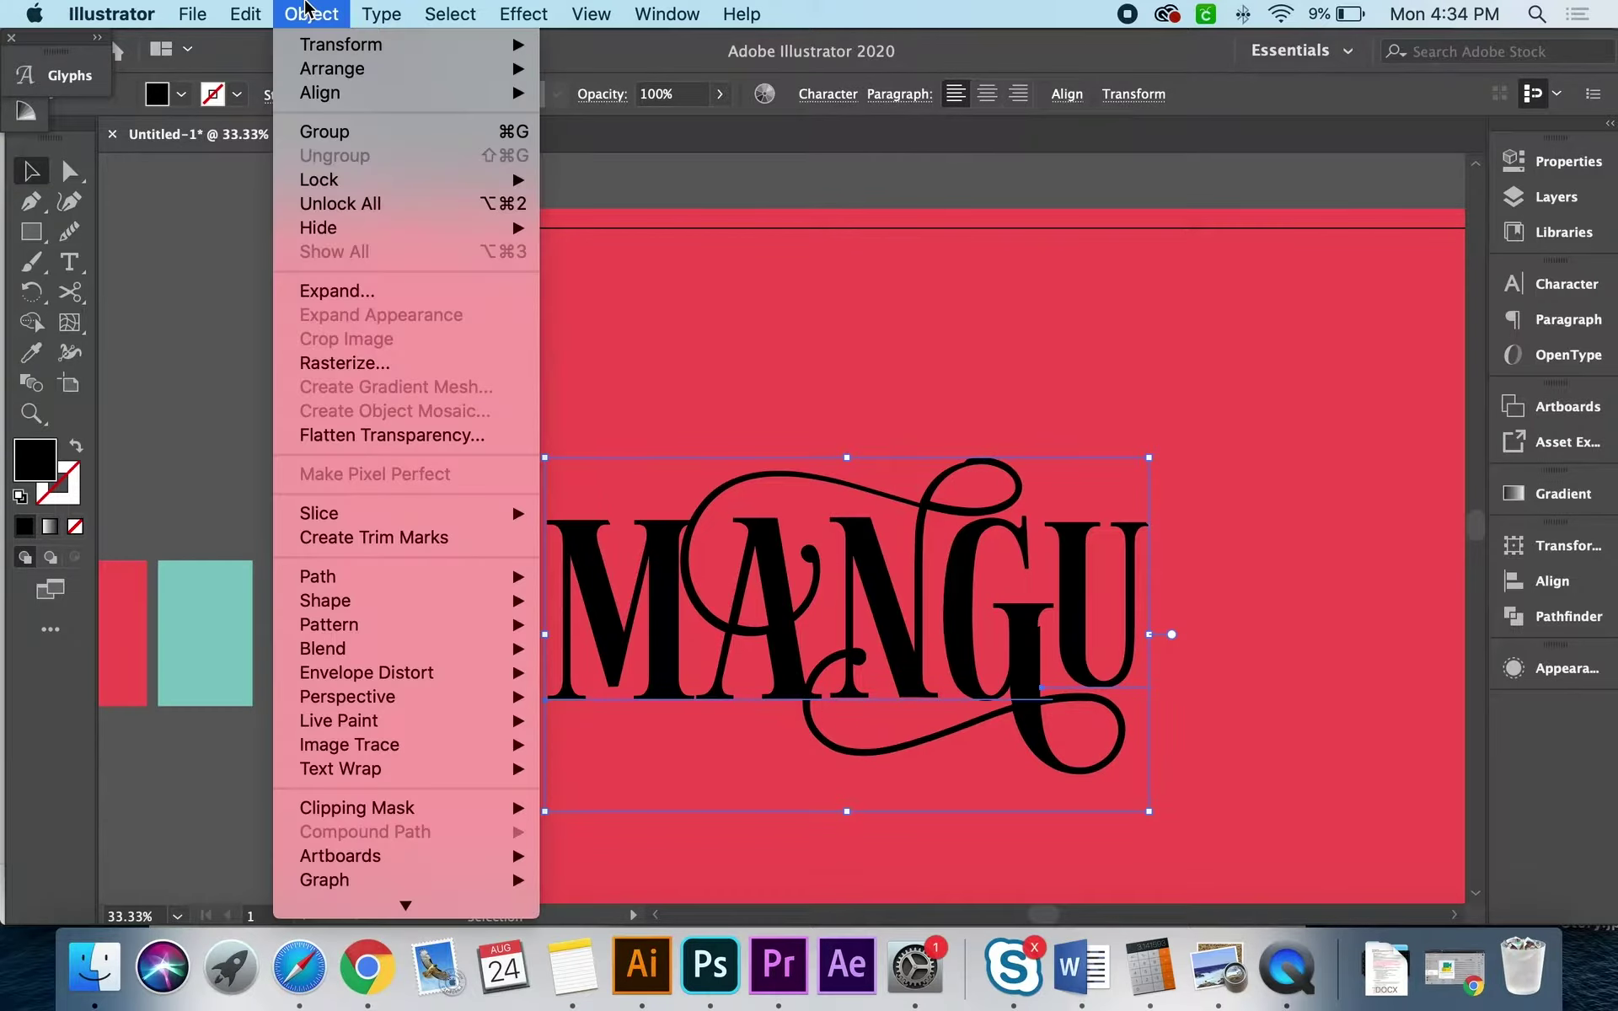
{"action": "left_click", "coordinate": [387, 290]}
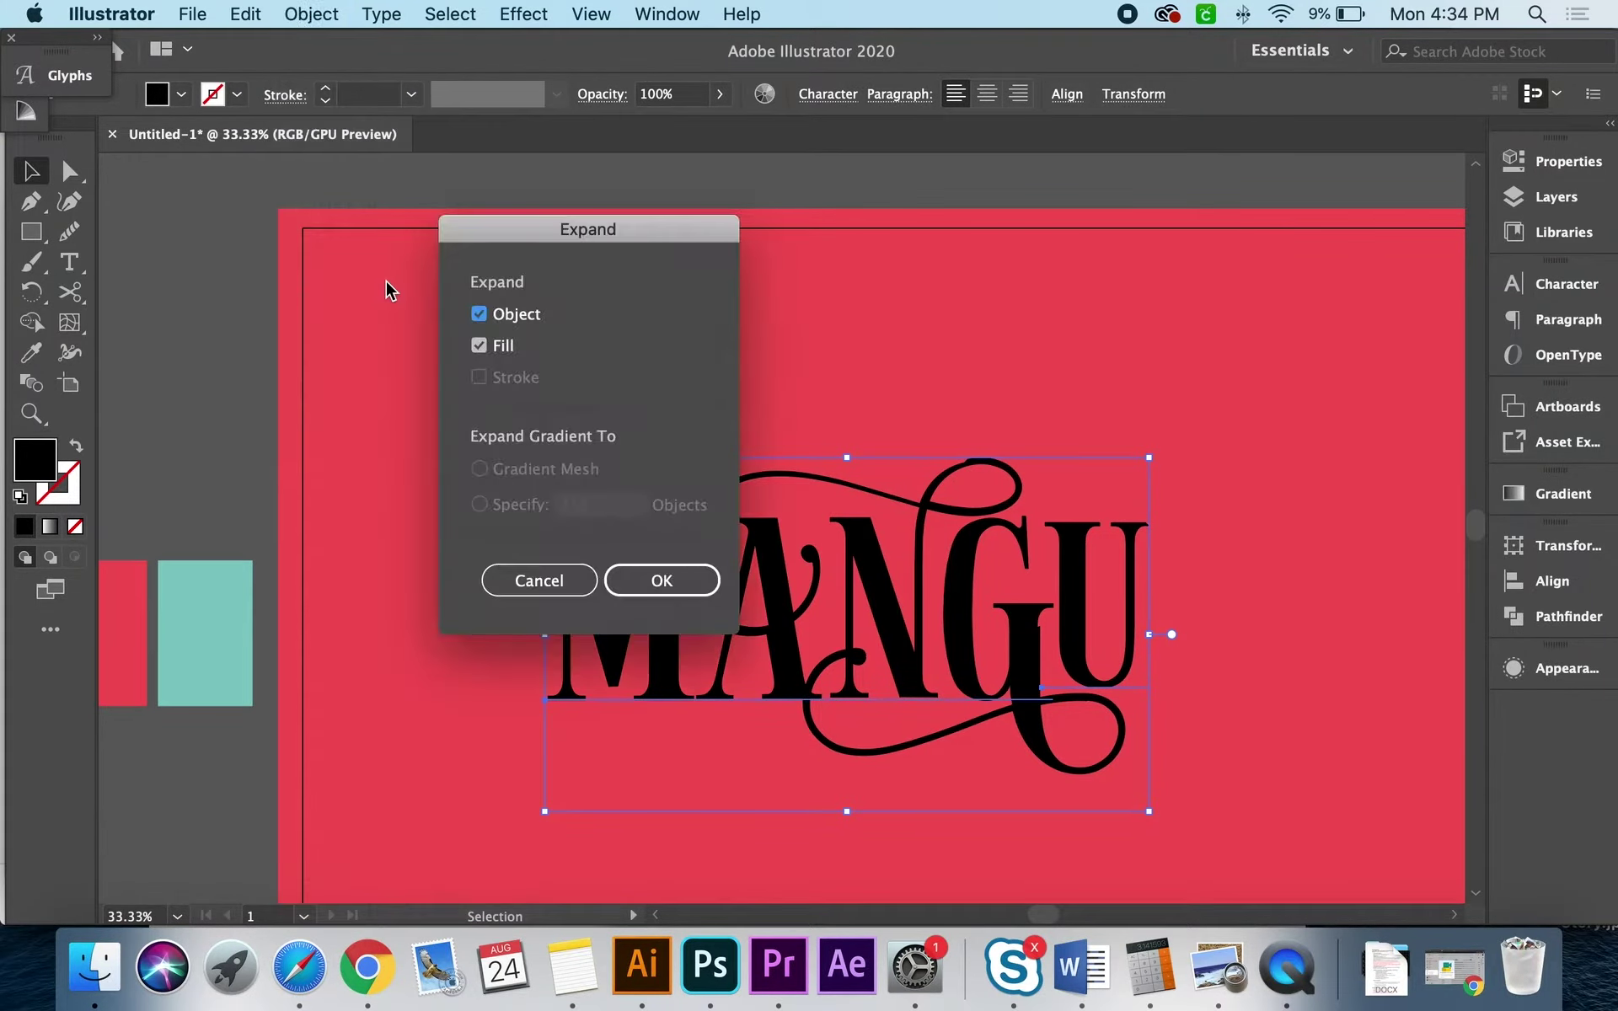
{"action": "key", "text": "Return"}
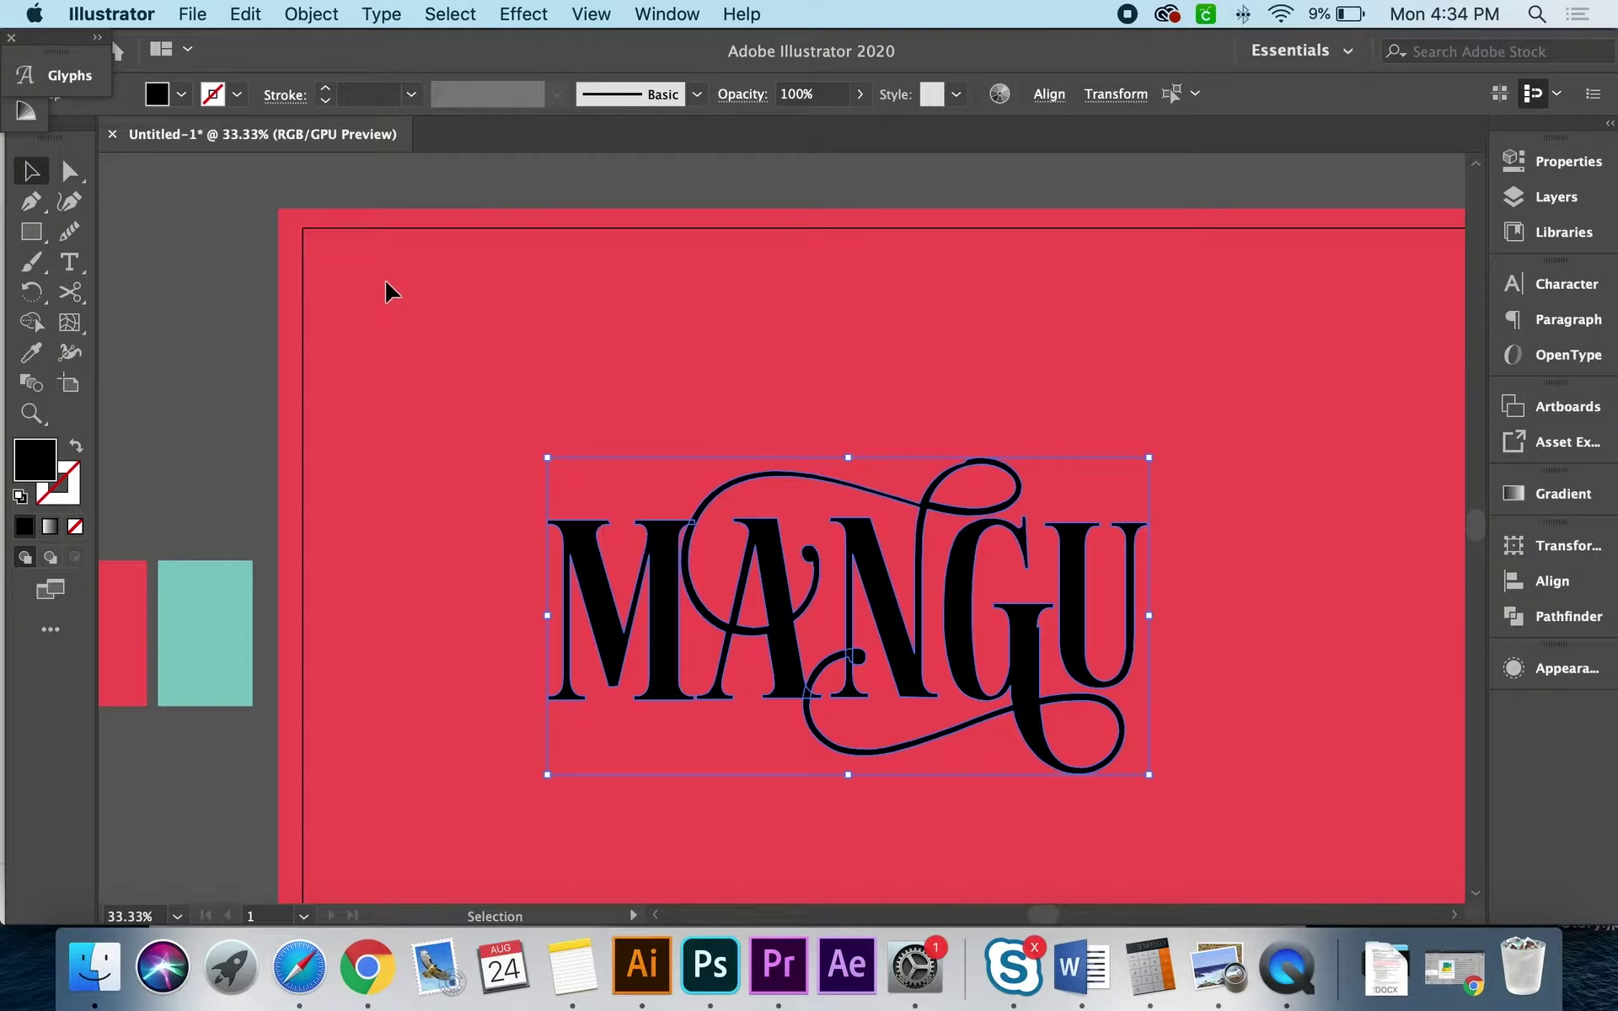
Step: Fill the expanded lettering with the teal swatch colour
{"action": "scroll", "coordinate": [767, 413], "scroll_direction": "left", "scroll_amount": 5}
{"action": "key", "text": "i"}
{"action": "left_click", "coordinate": [455, 591]}
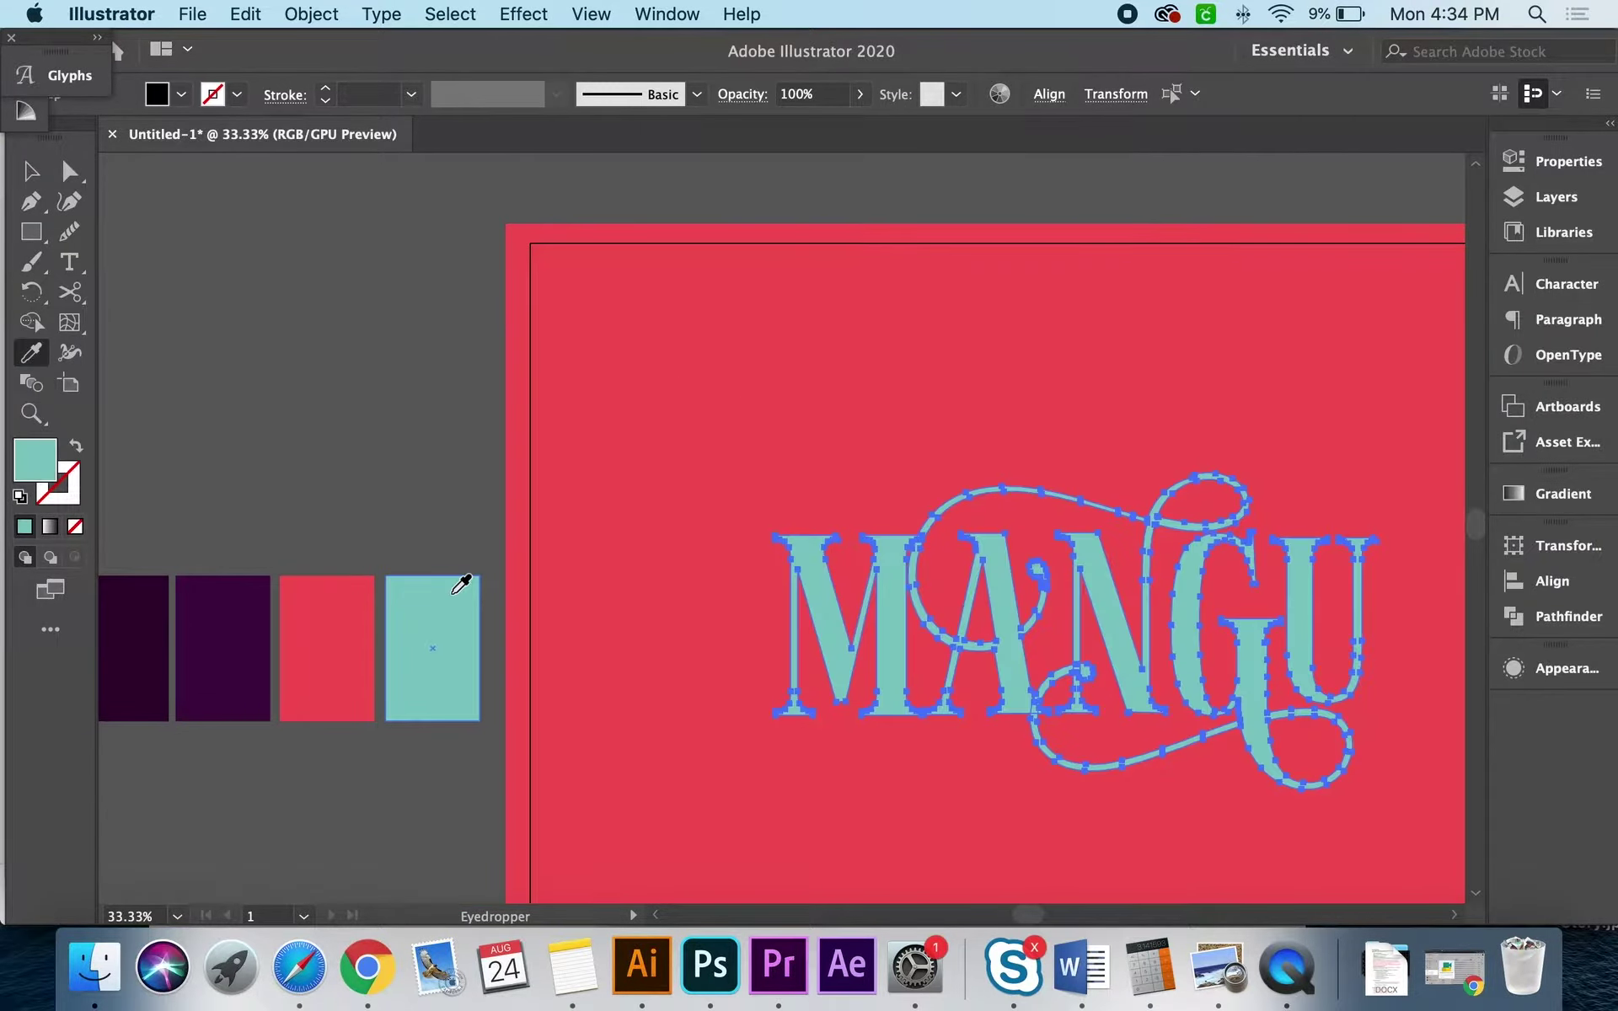
Step: Unite all teal MANGU letter and swash shapes into one with Pathfinder
{"action": "scroll", "coordinate": [461, 584], "scroll_direction": "down", "scroll_amount": 5}
{"action": "key", "text": "v"}
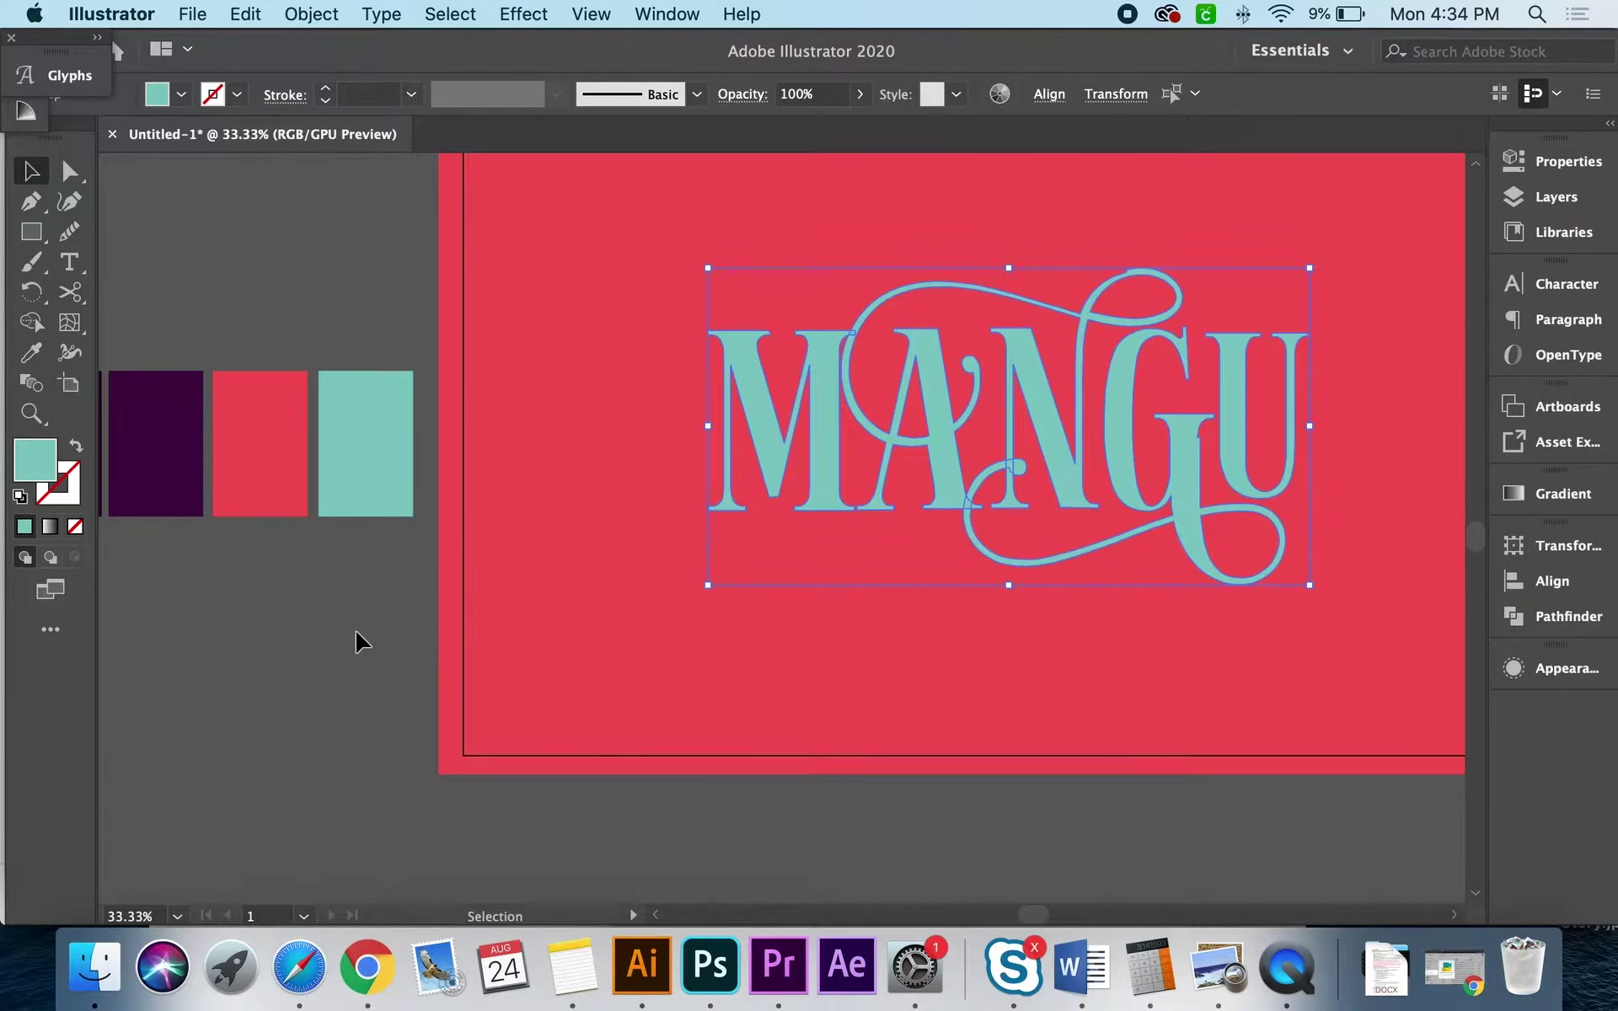
{"action": "left_click", "coordinate": [361, 642]}
{"action": "scroll", "coordinate": [361, 642], "scroll_direction": "right", "scroll_amount": 3}
{"action": "left_click", "coordinate": [672, 495]}
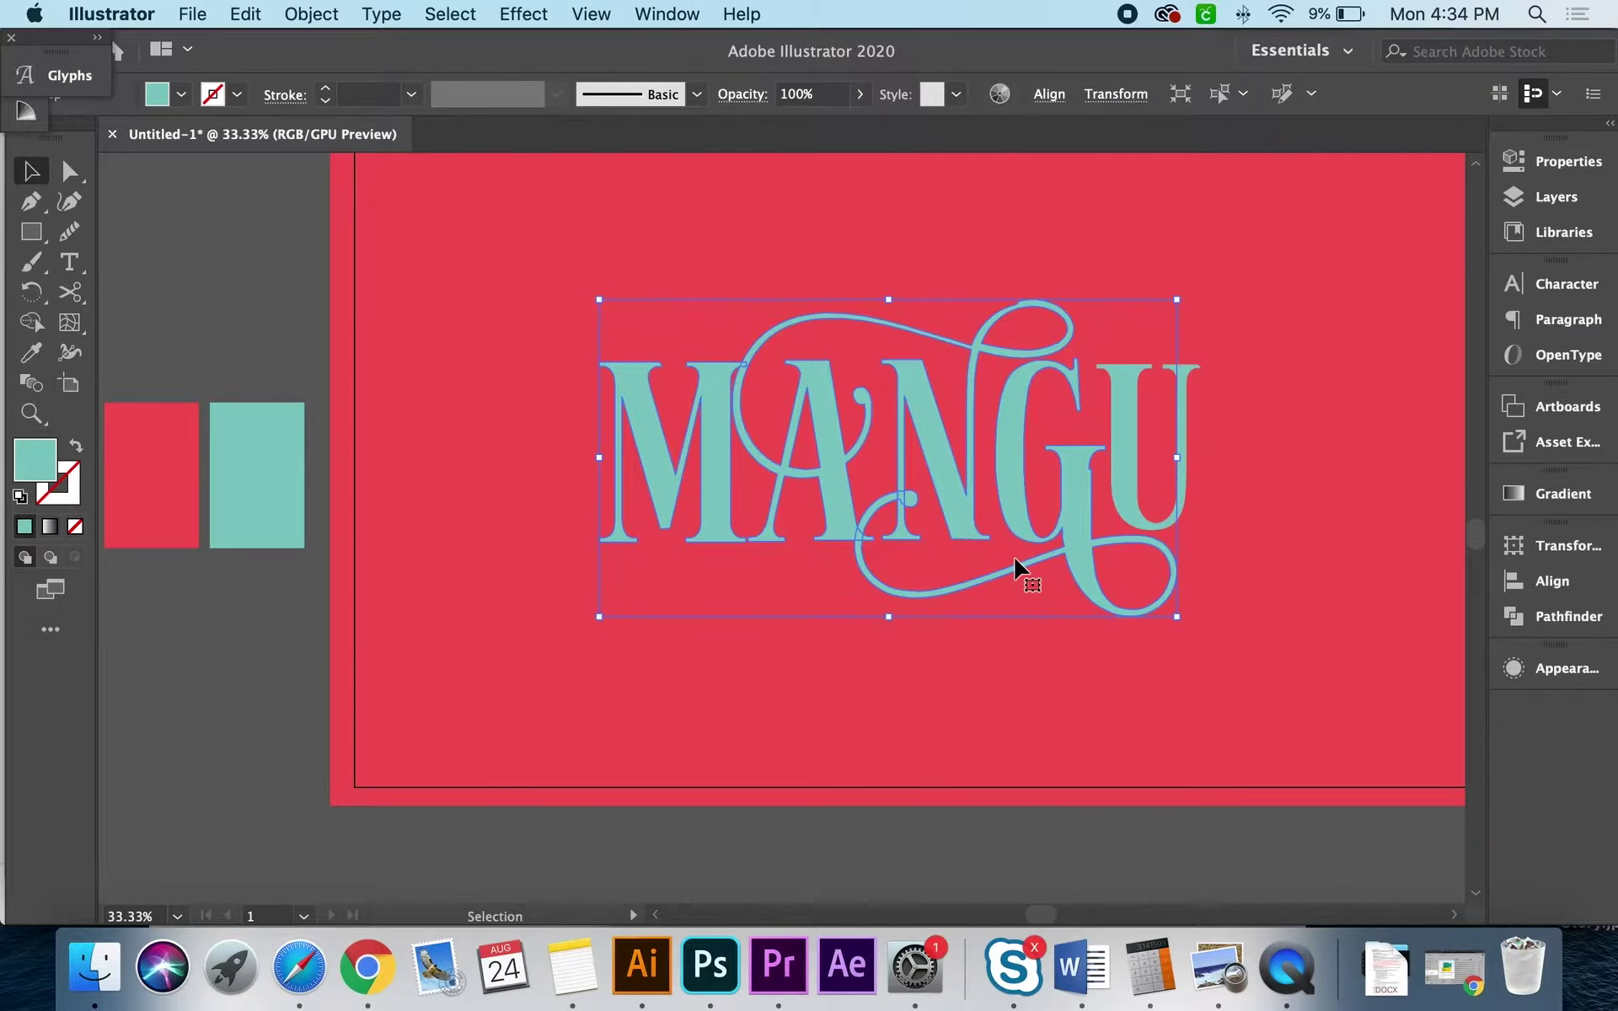
{"action": "left_click", "coordinate": [1549, 617]}
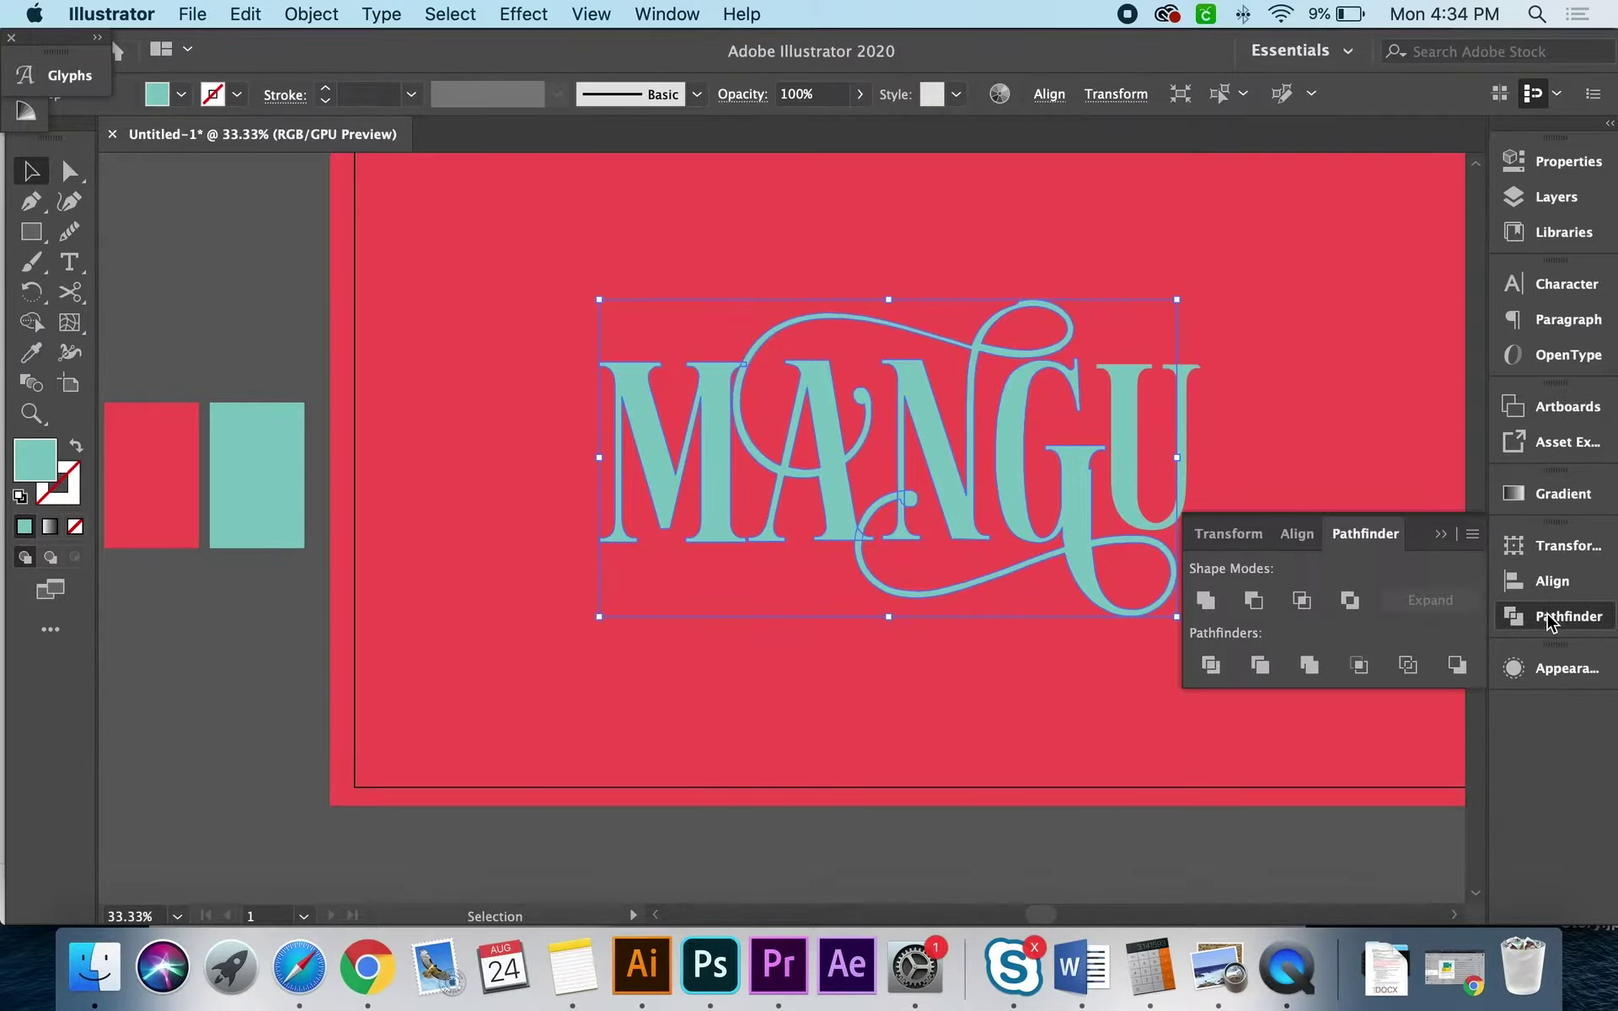
{"action": "left_click", "coordinate": [1205, 604]}
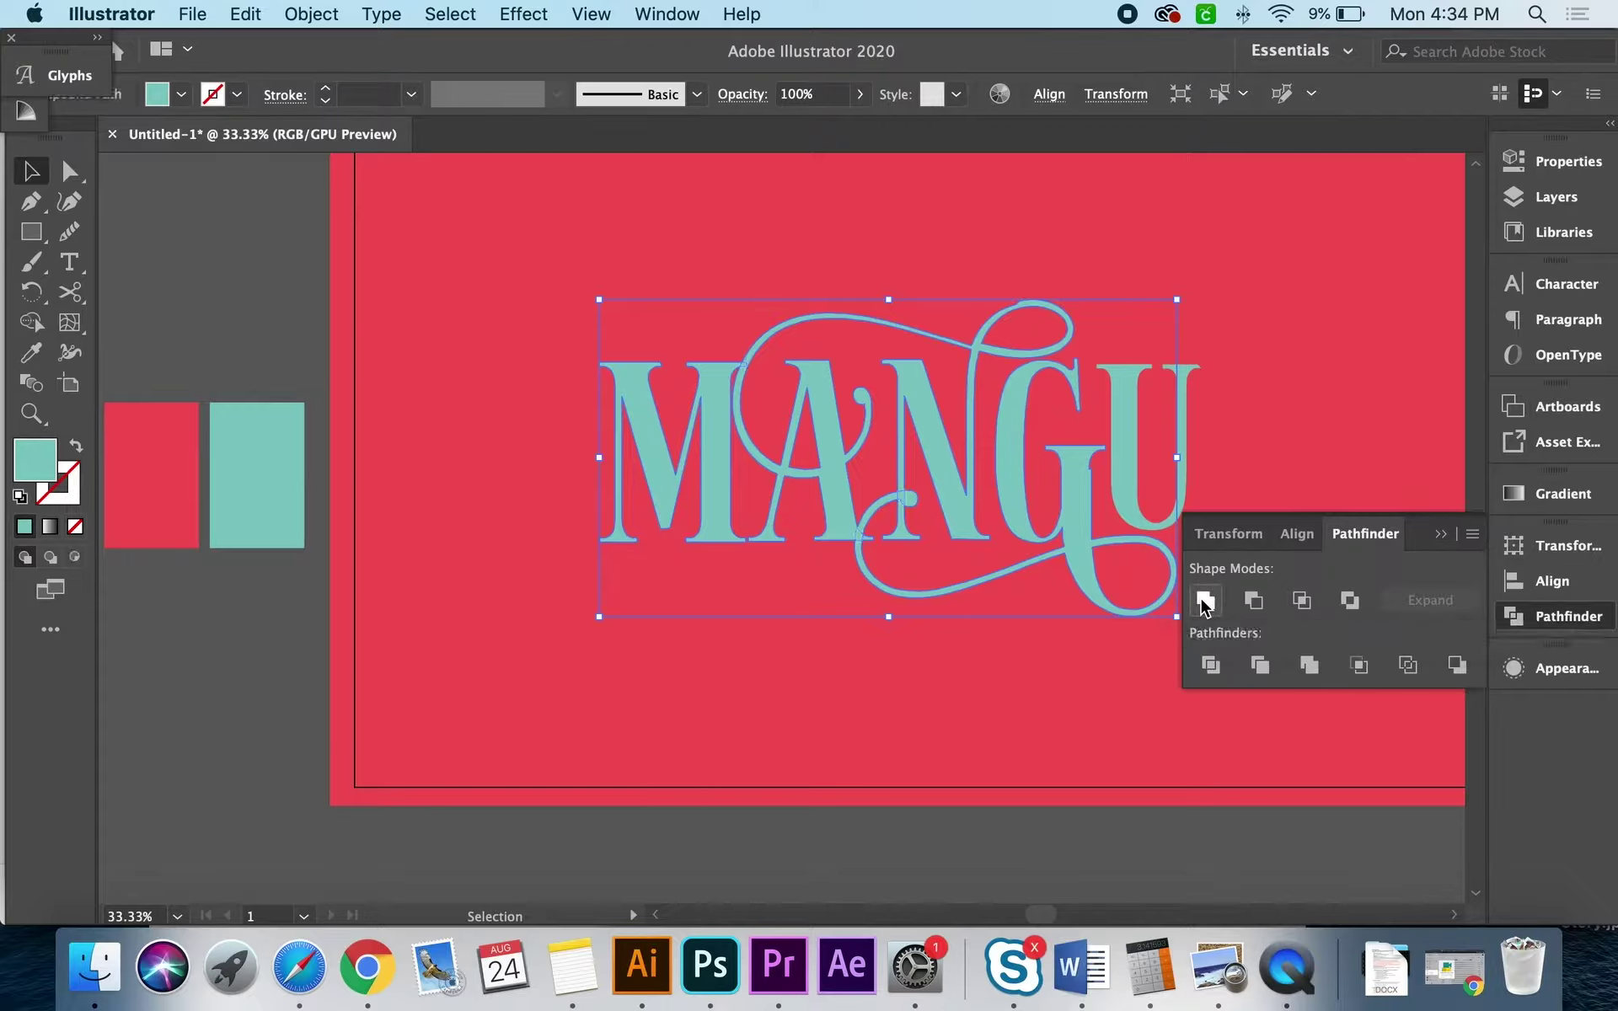
{"action": "left_click", "coordinate": [1234, 408]}
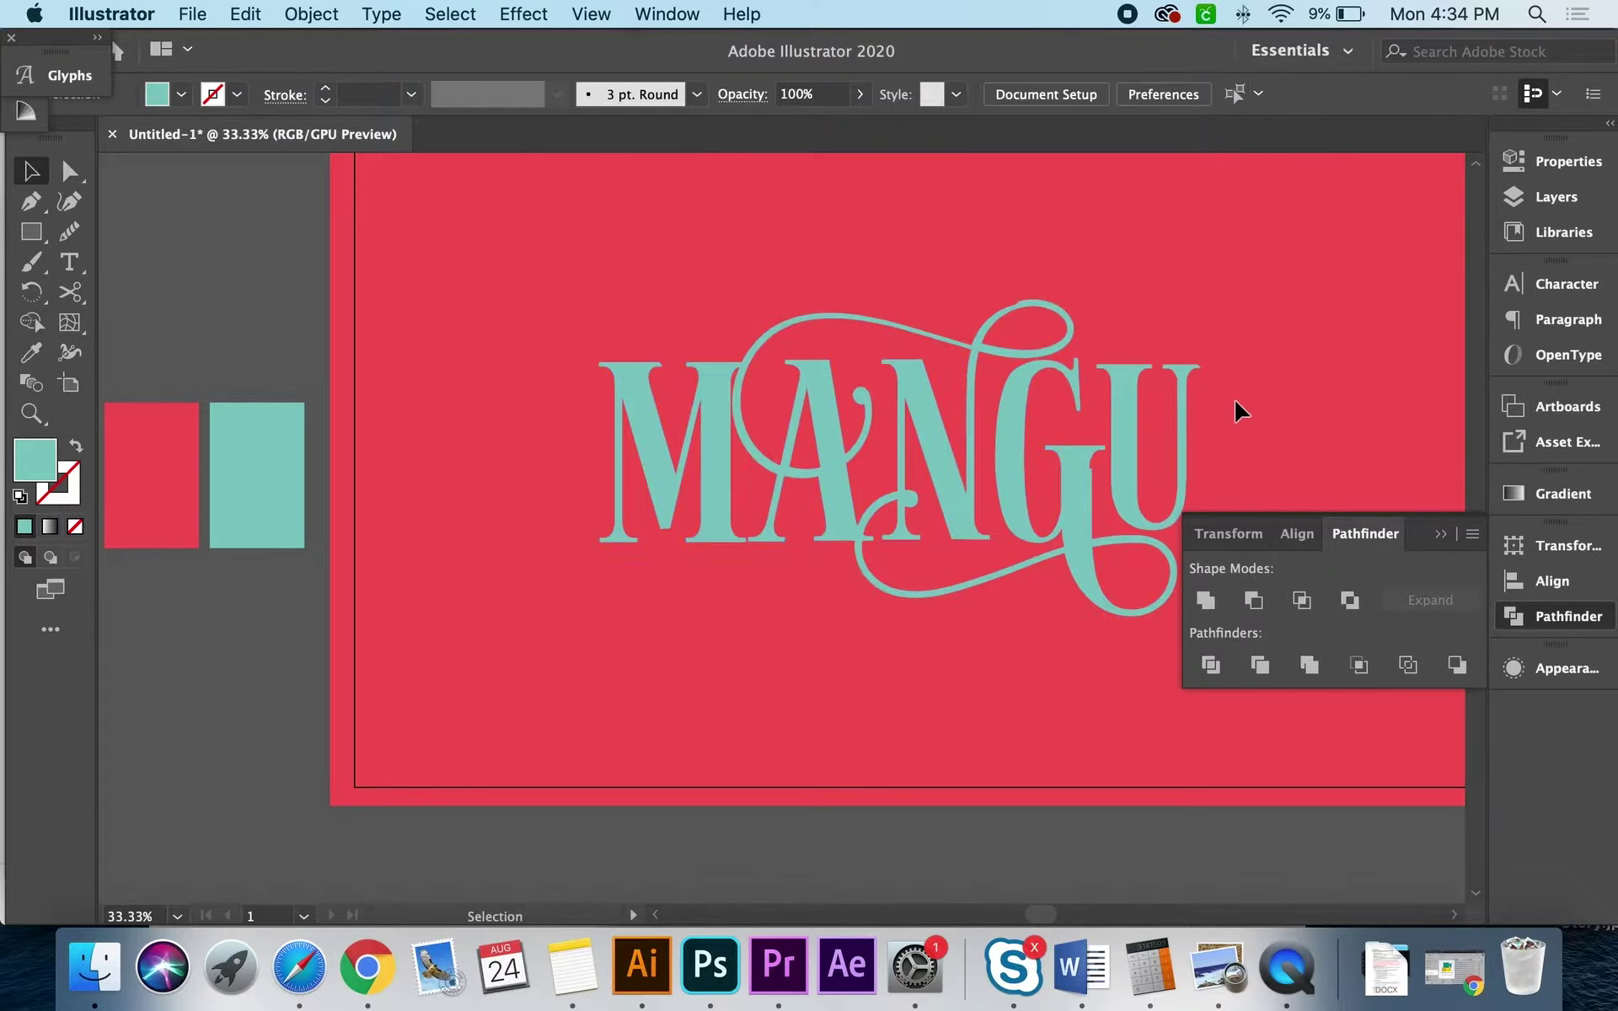
Step: Offset the merged MANGU shape outward by 5 px
{"action": "left_click", "coordinate": [830, 438]}
{"action": "left_click", "coordinate": [316, 15]}
{"action": "mouse_move", "coordinate": [317, 576]}
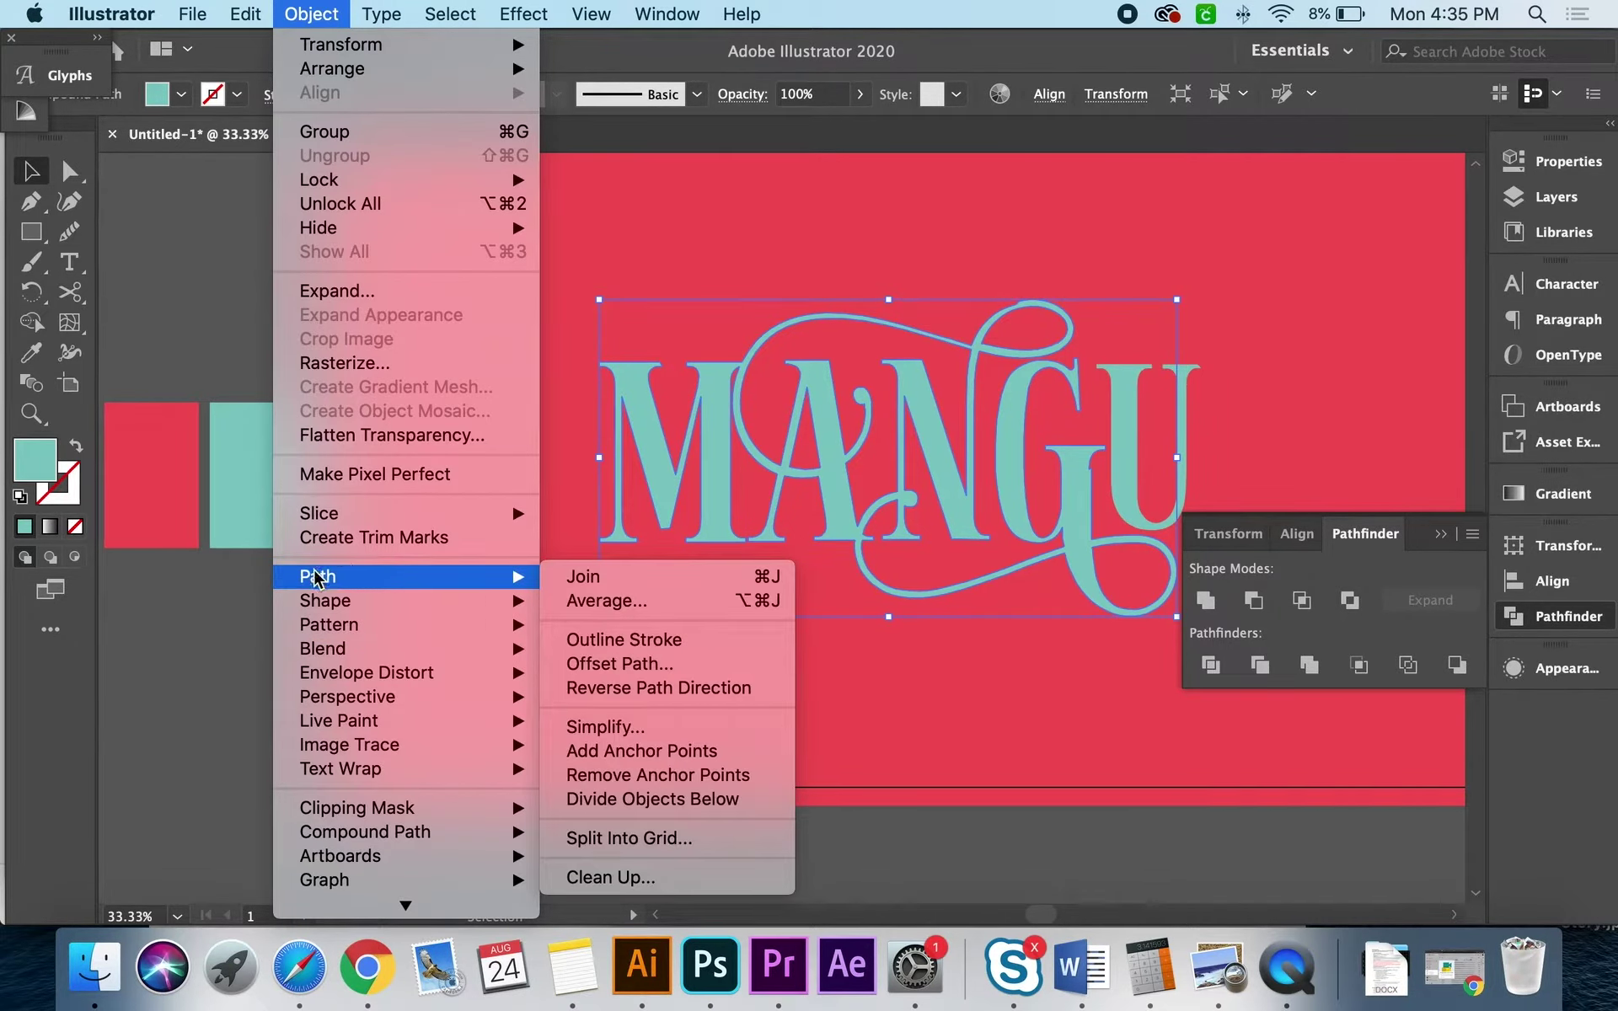
{"action": "left_click", "coordinate": [607, 663]}
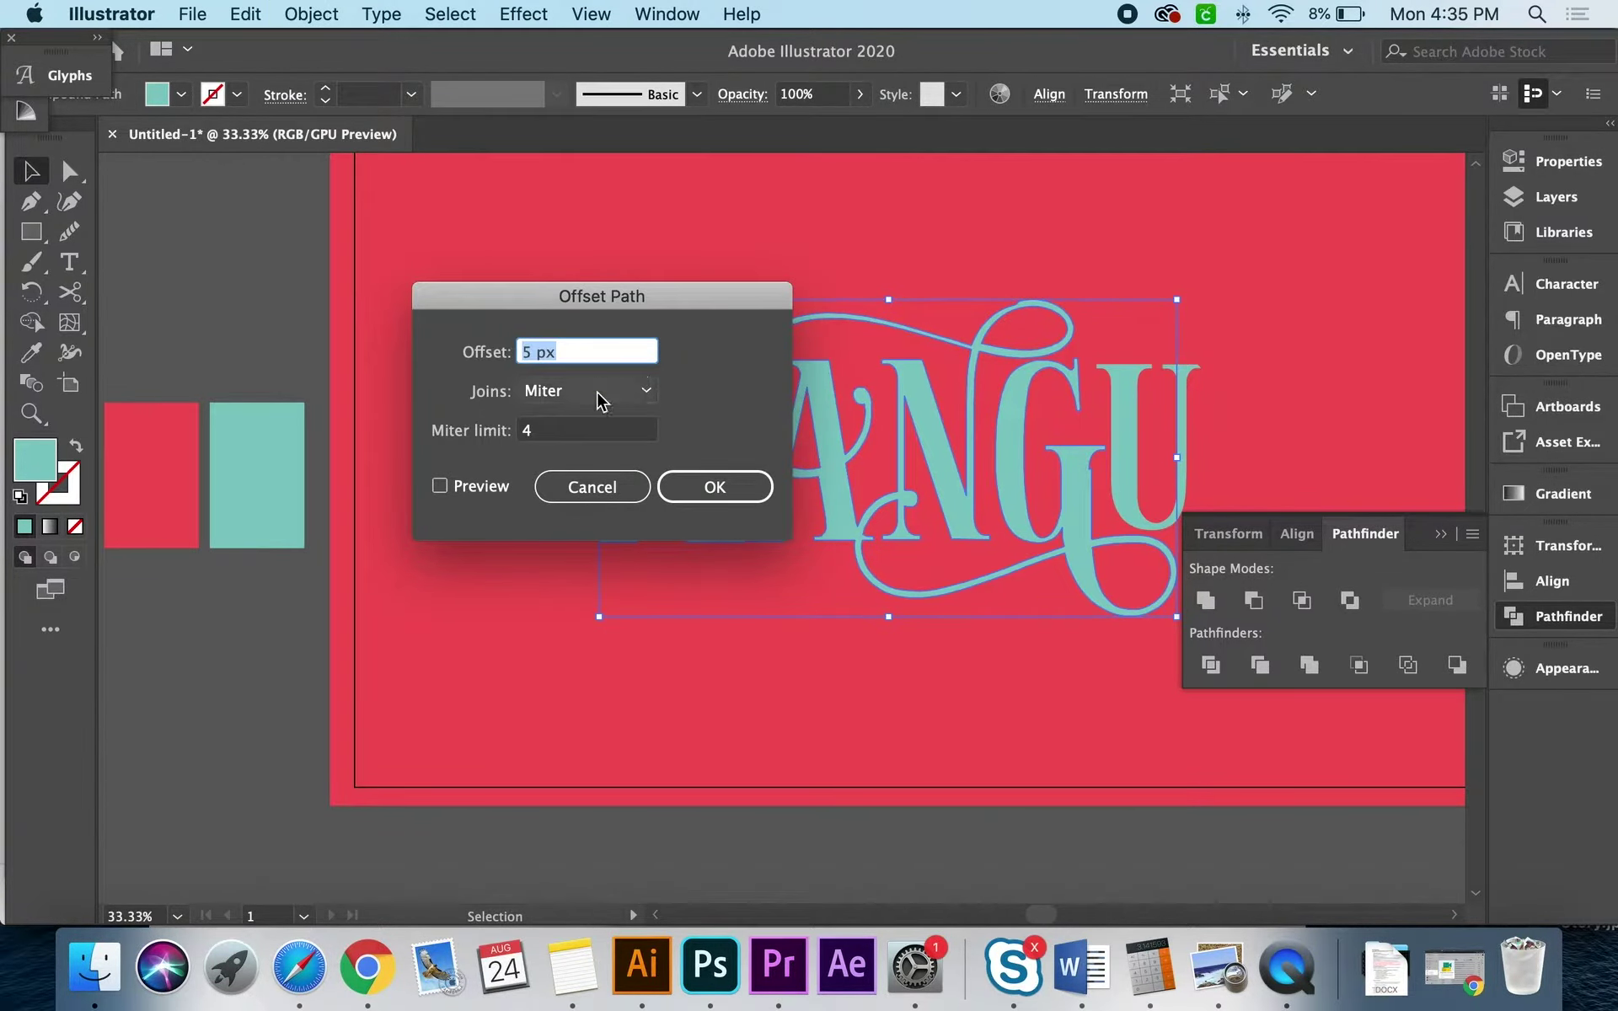
{"action": "left_click", "coordinate": [716, 487]}
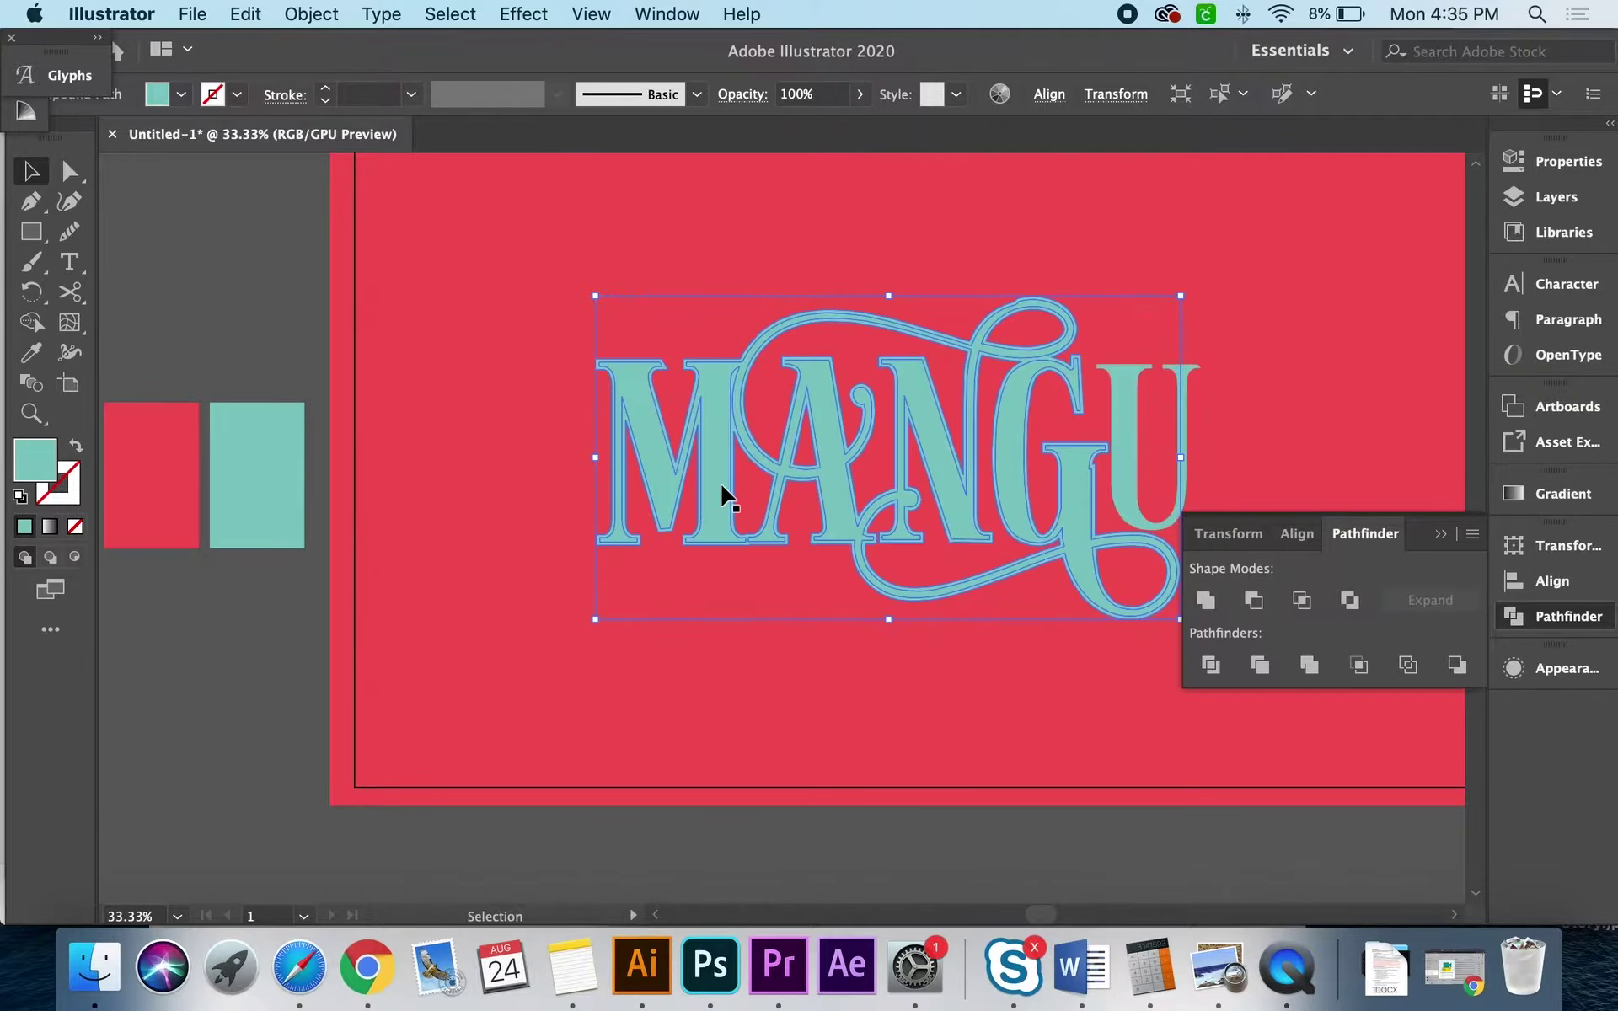
Step: Fill the offset outline with white and zoom in on the lettering
{"action": "scroll", "coordinate": [400, 685], "scroll_direction": "left", "scroll_amount": 5}
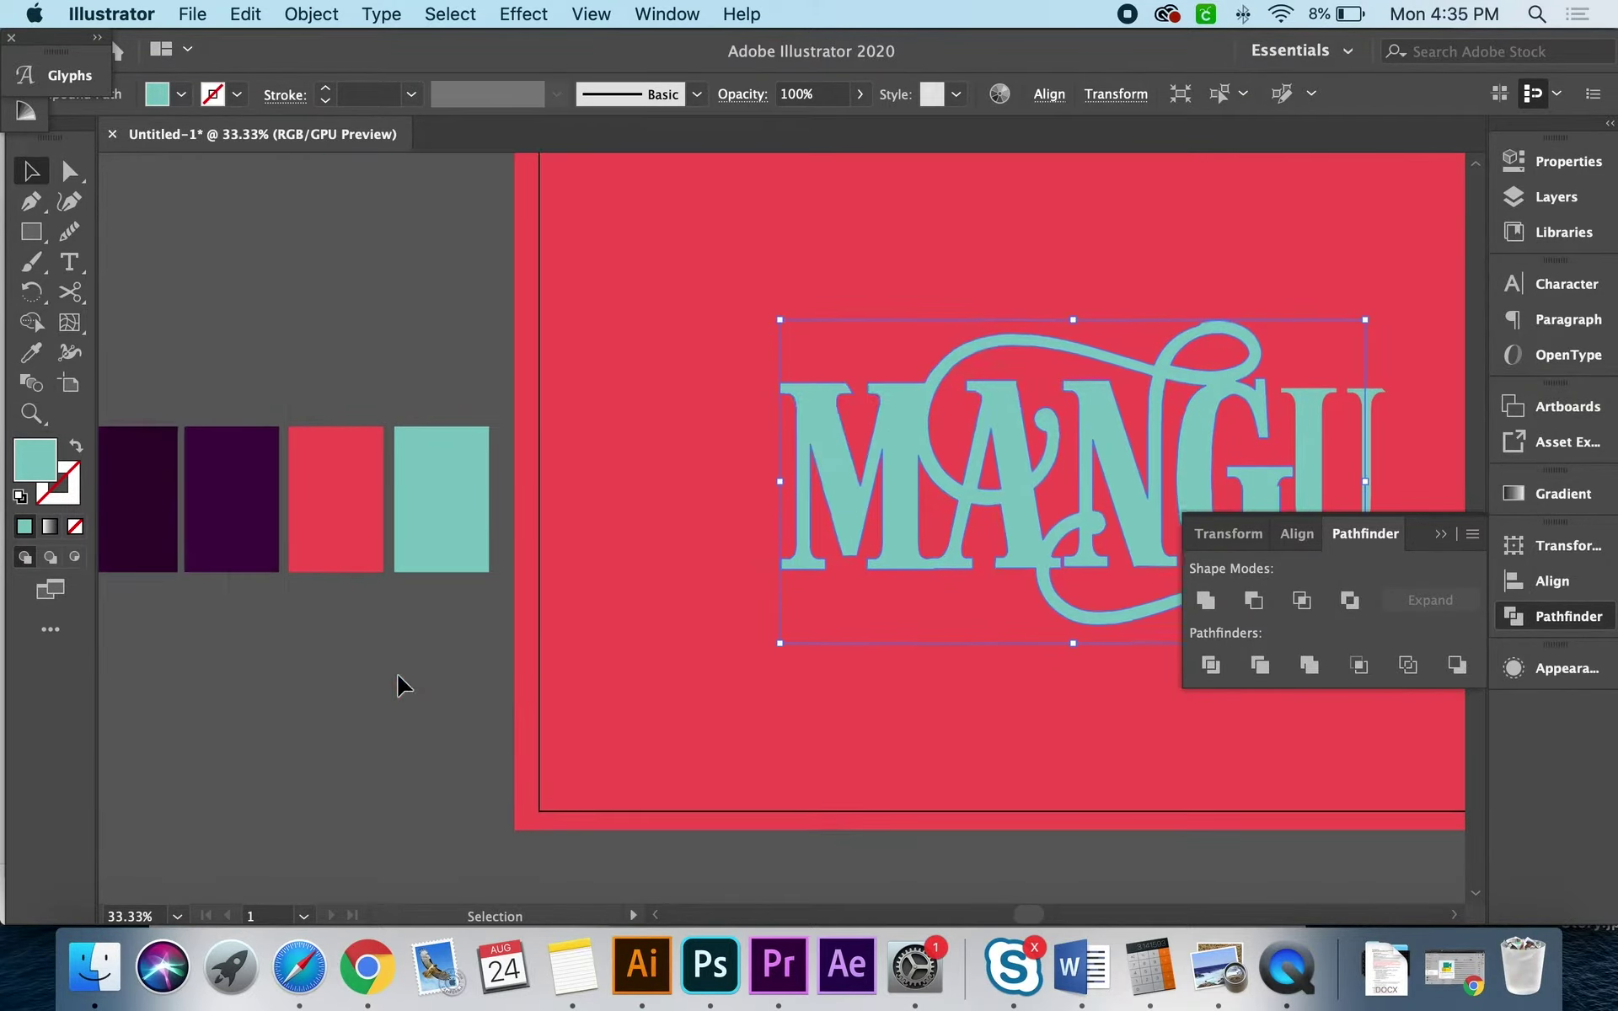
{"action": "scroll", "coordinate": [400, 684], "scroll_direction": "left", "scroll_amount": 8}
{"action": "scroll", "coordinate": [400, 684], "scroll_direction": "right", "scroll_amount": 9}
{"action": "scroll", "coordinate": [400, 684], "scroll_direction": "right", "scroll_amount": 3}
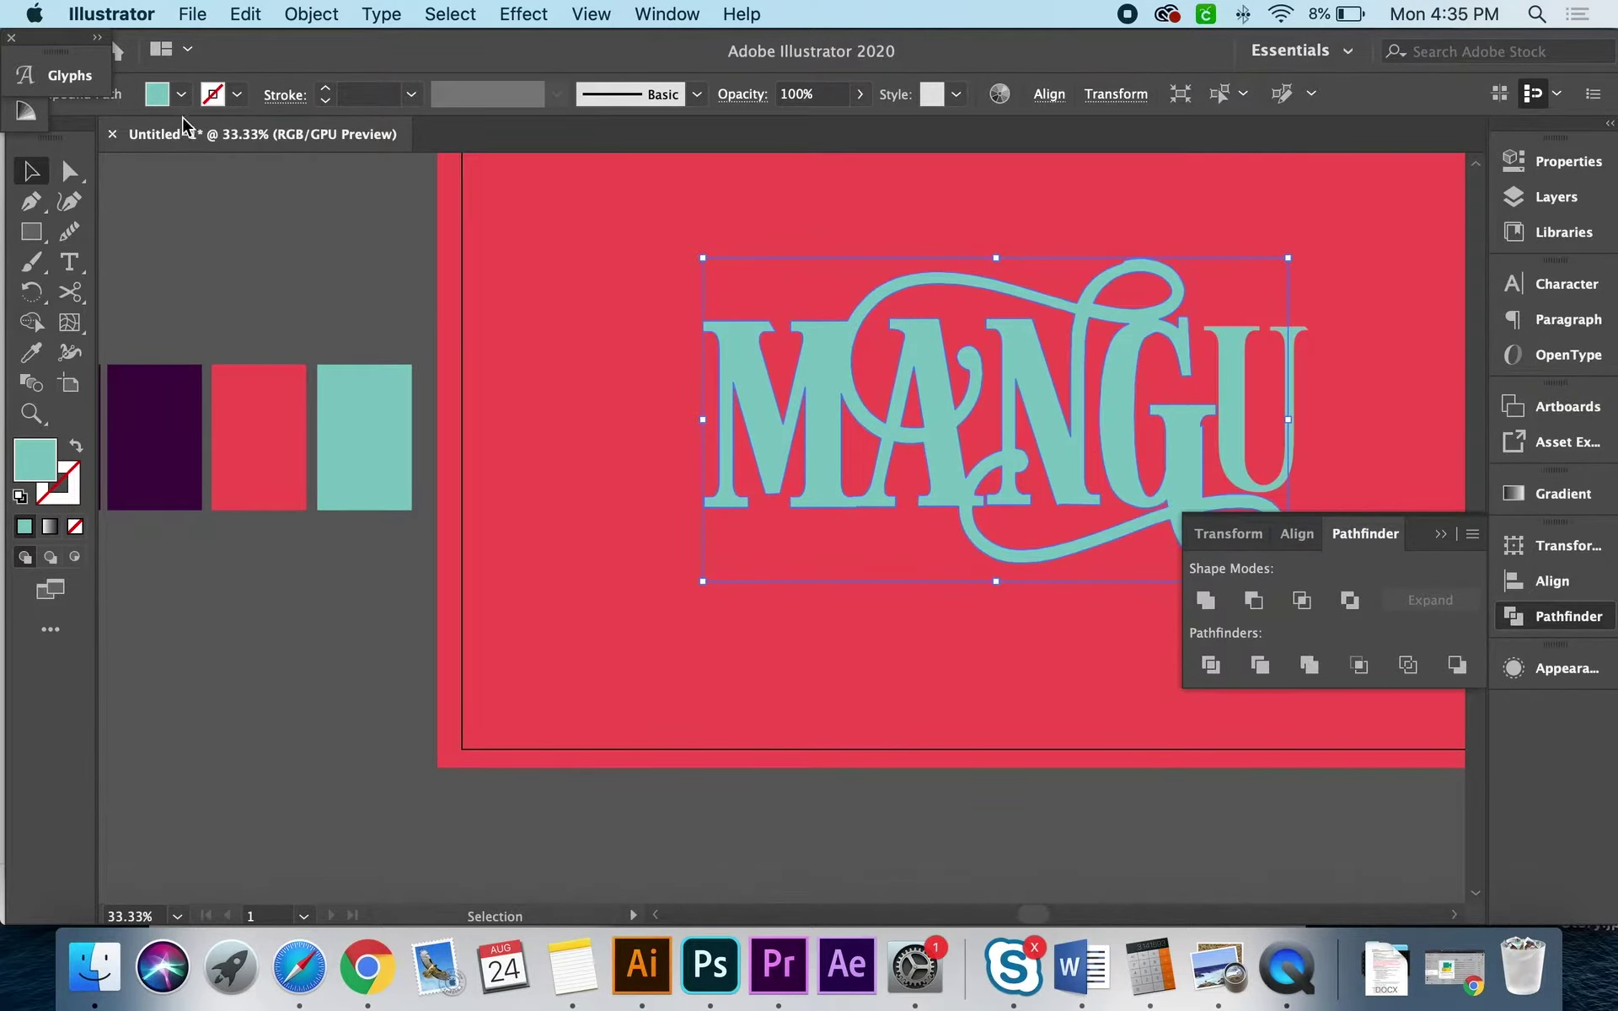
{"action": "left_click", "coordinate": [180, 94]}
{"action": "left_click", "coordinate": [53, 141]}
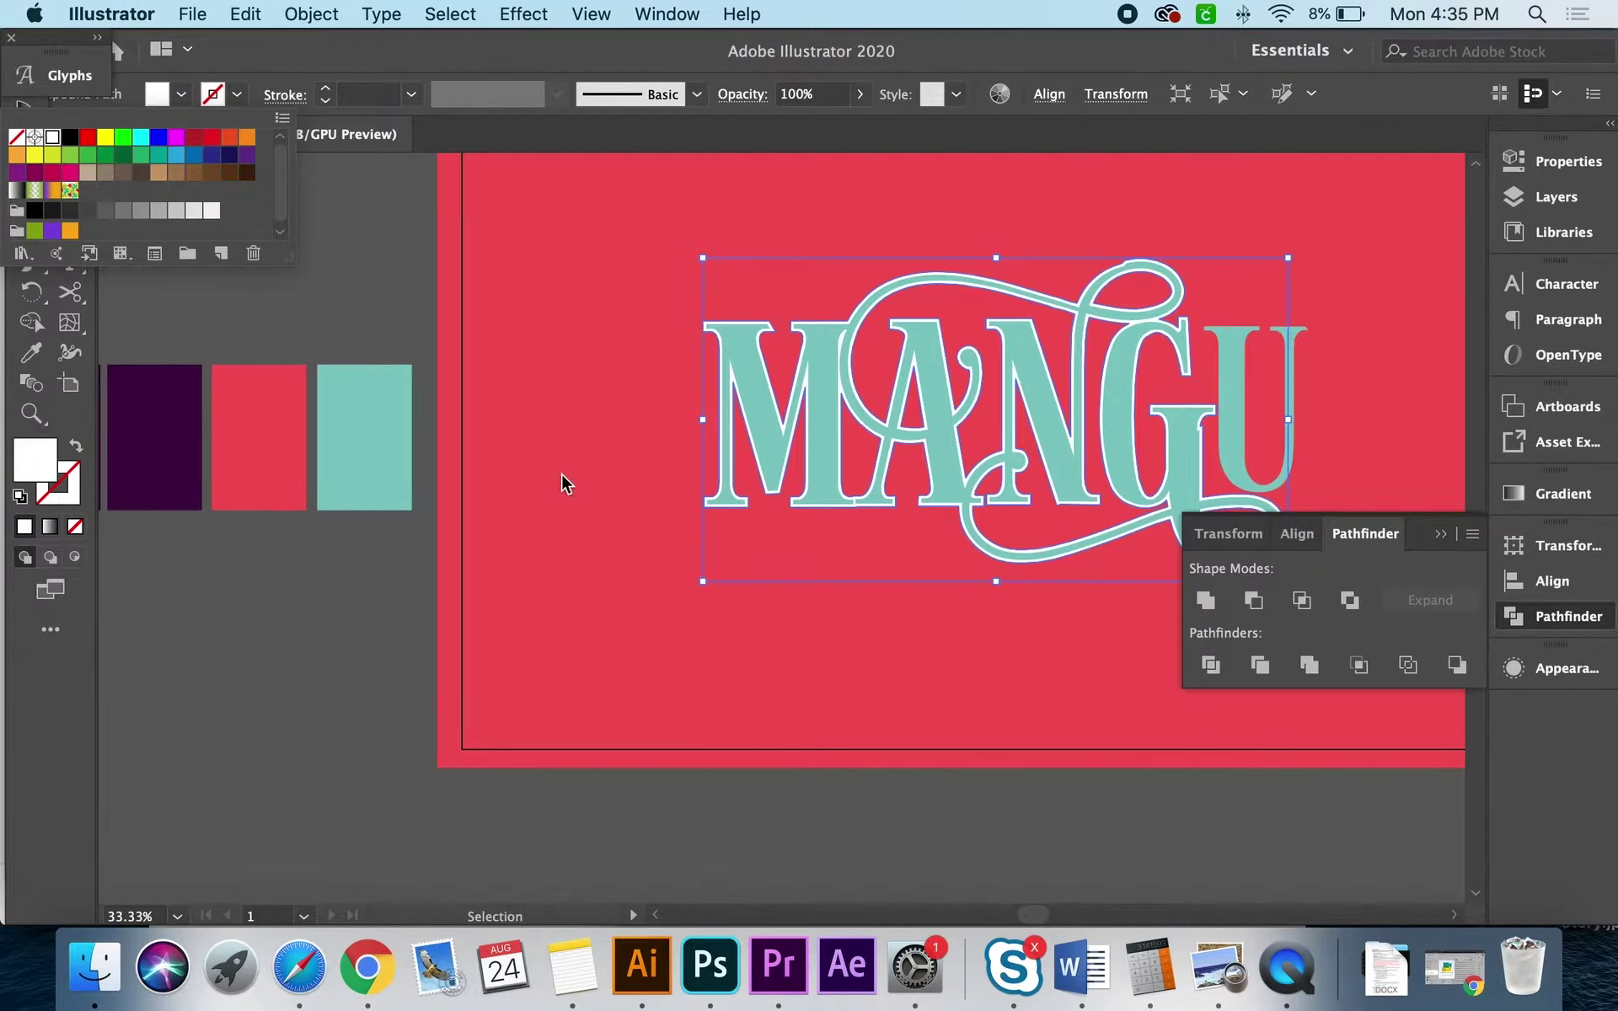
{"action": "left_click", "coordinate": [1010, 538]}
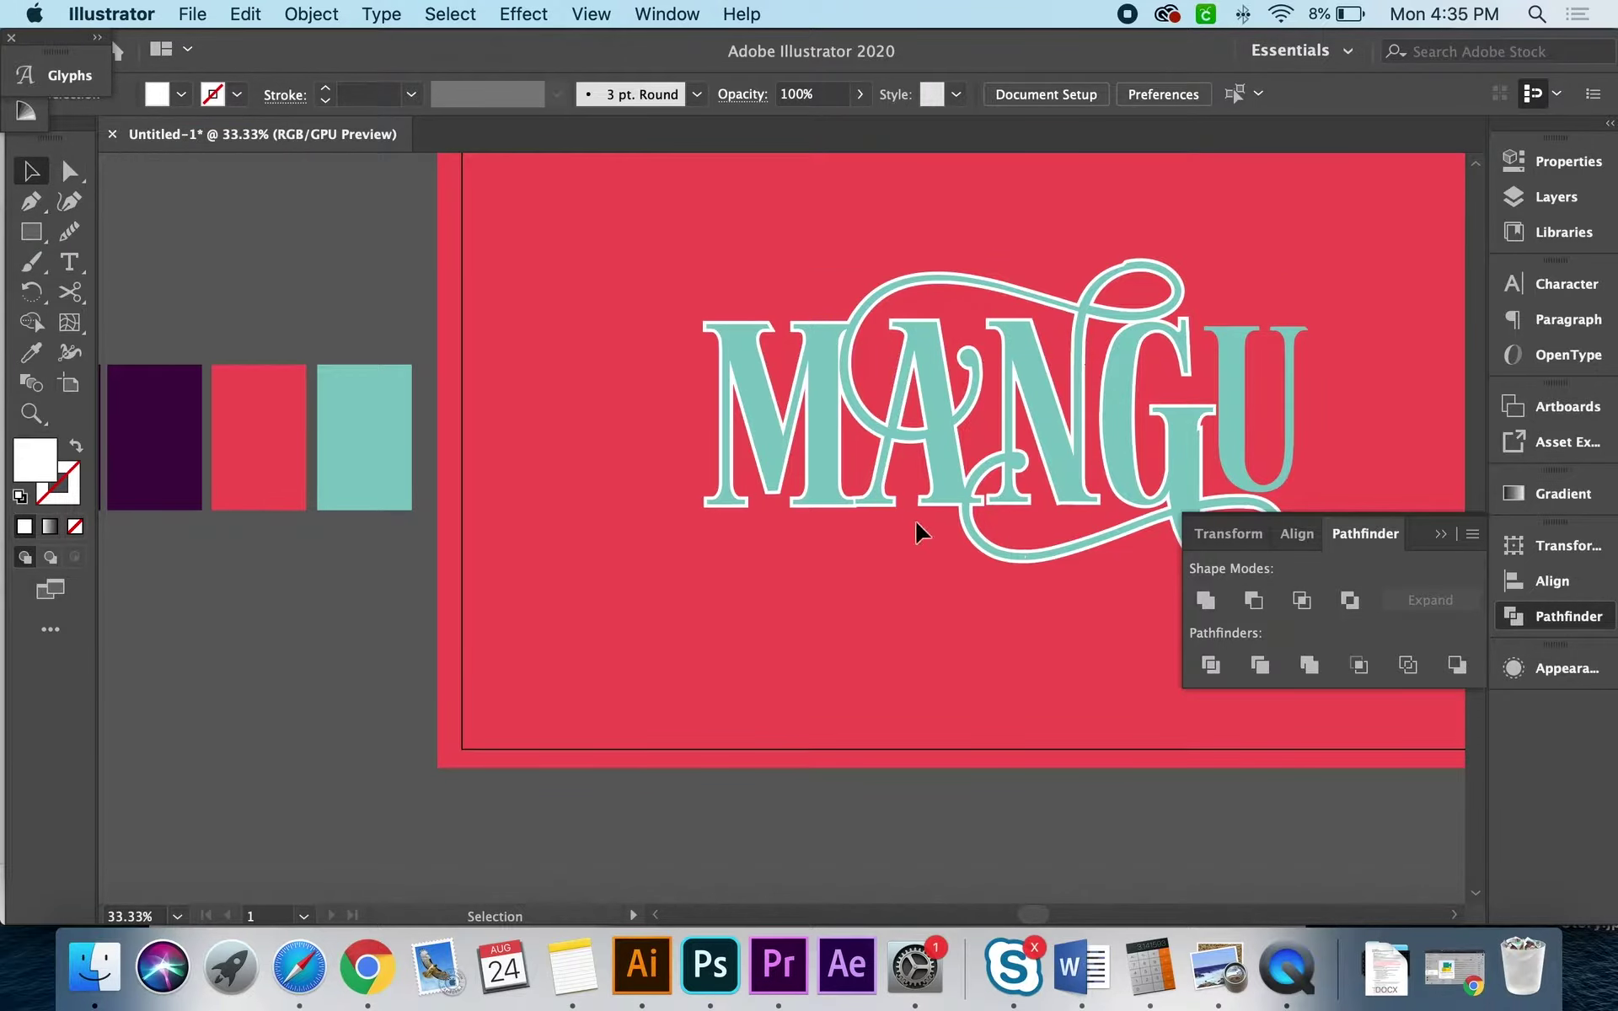
{"action": "key", "text": "z"}
{"action": "left_click", "coordinate": [914, 525]}
{"action": "scroll", "coordinate": [961, 514], "scroll_direction": "right", "scroll_amount": 4}
{"action": "key", "text": "v"}
{"action": "left_click", "coordinate": [966, 484]}
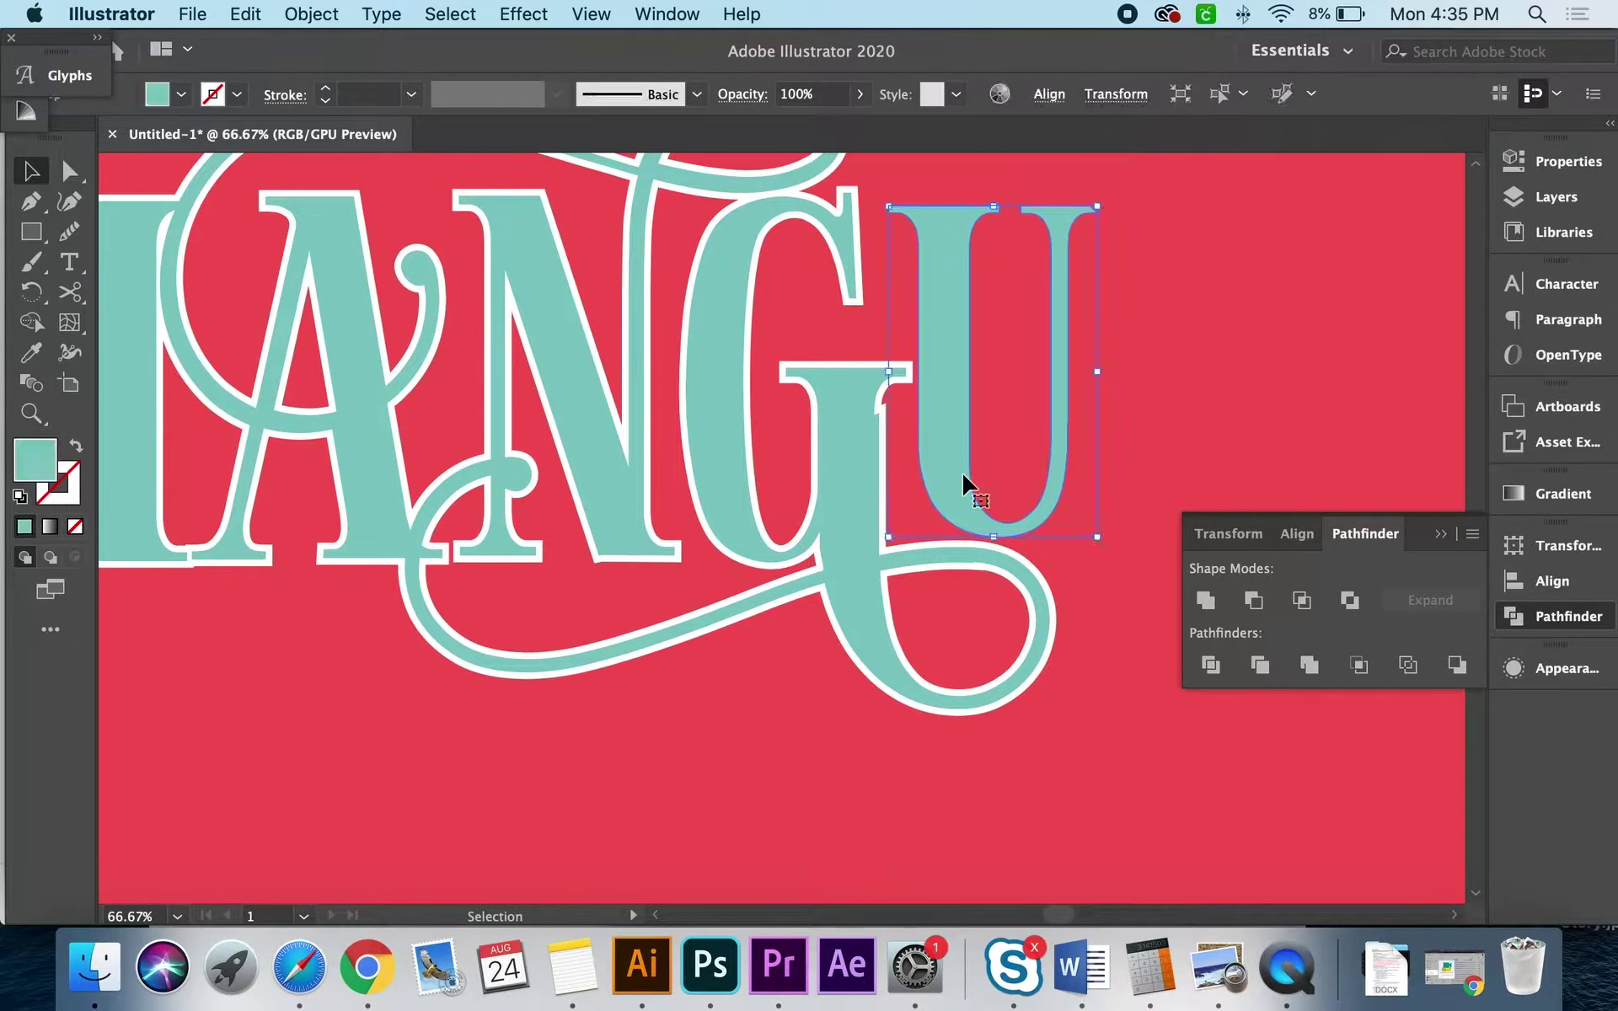
Step: Offset the U by 5 px and sample the white outline colour onto it
{"action": "left_click", "coordinate": [311, 14]}
{"action": "mouse_move", "coordinate": [319, 576]}
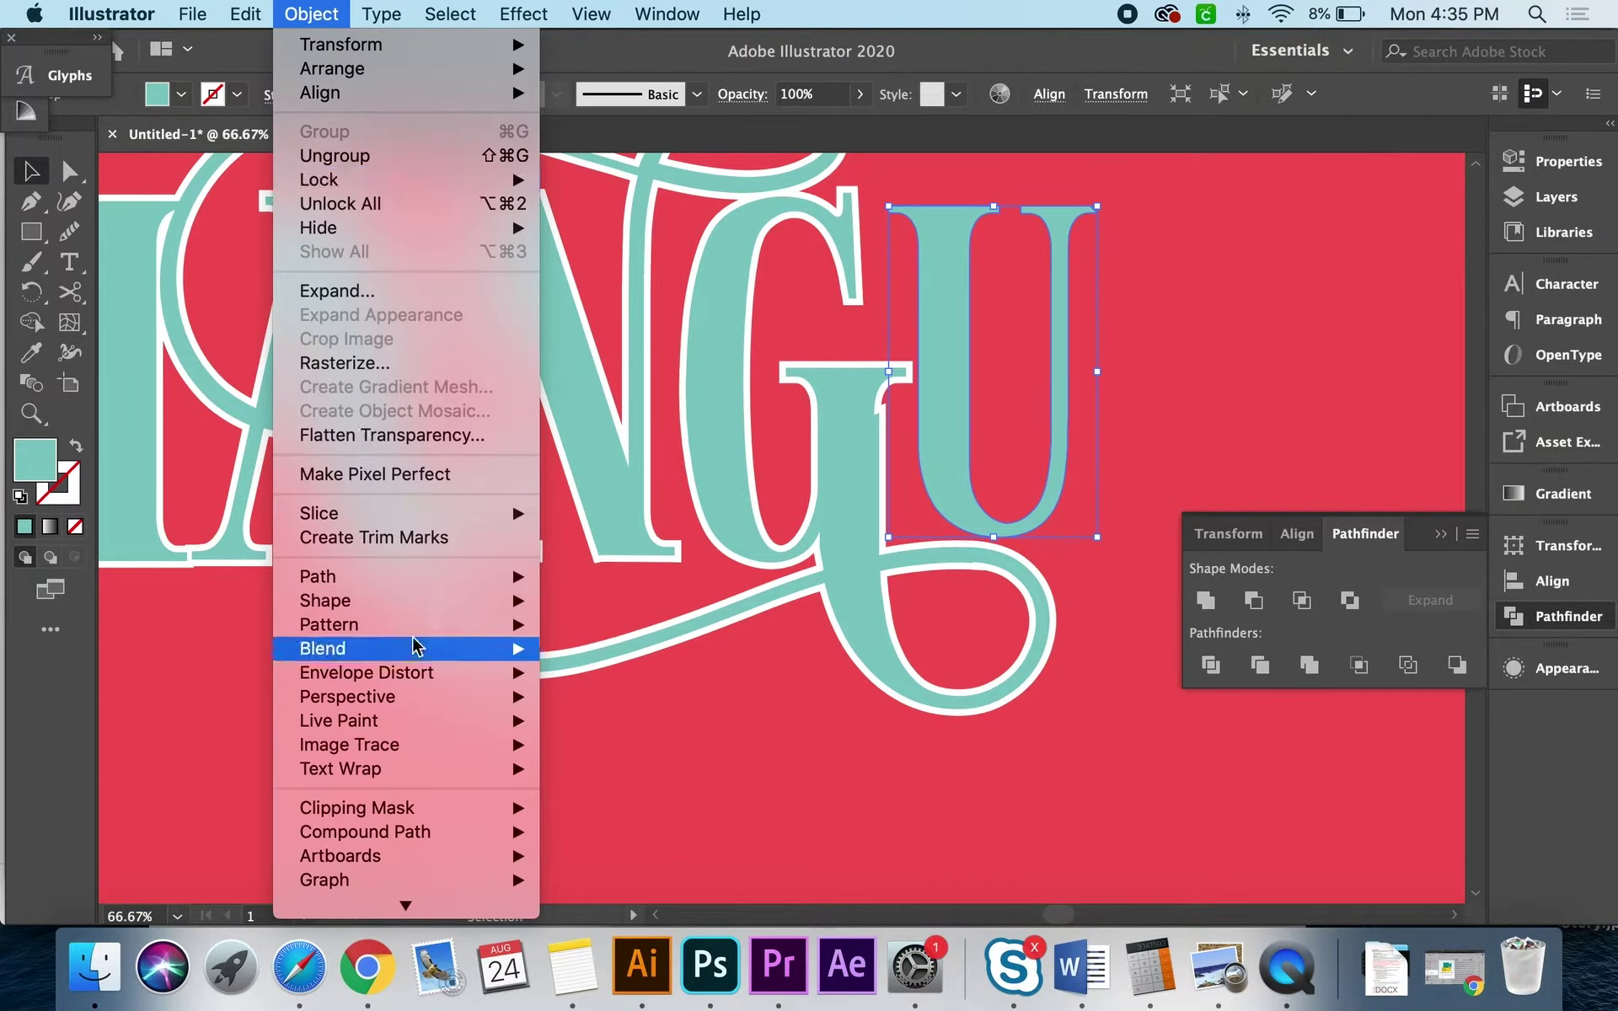
{"action": "left_click", "coordinate": [657, 665]}
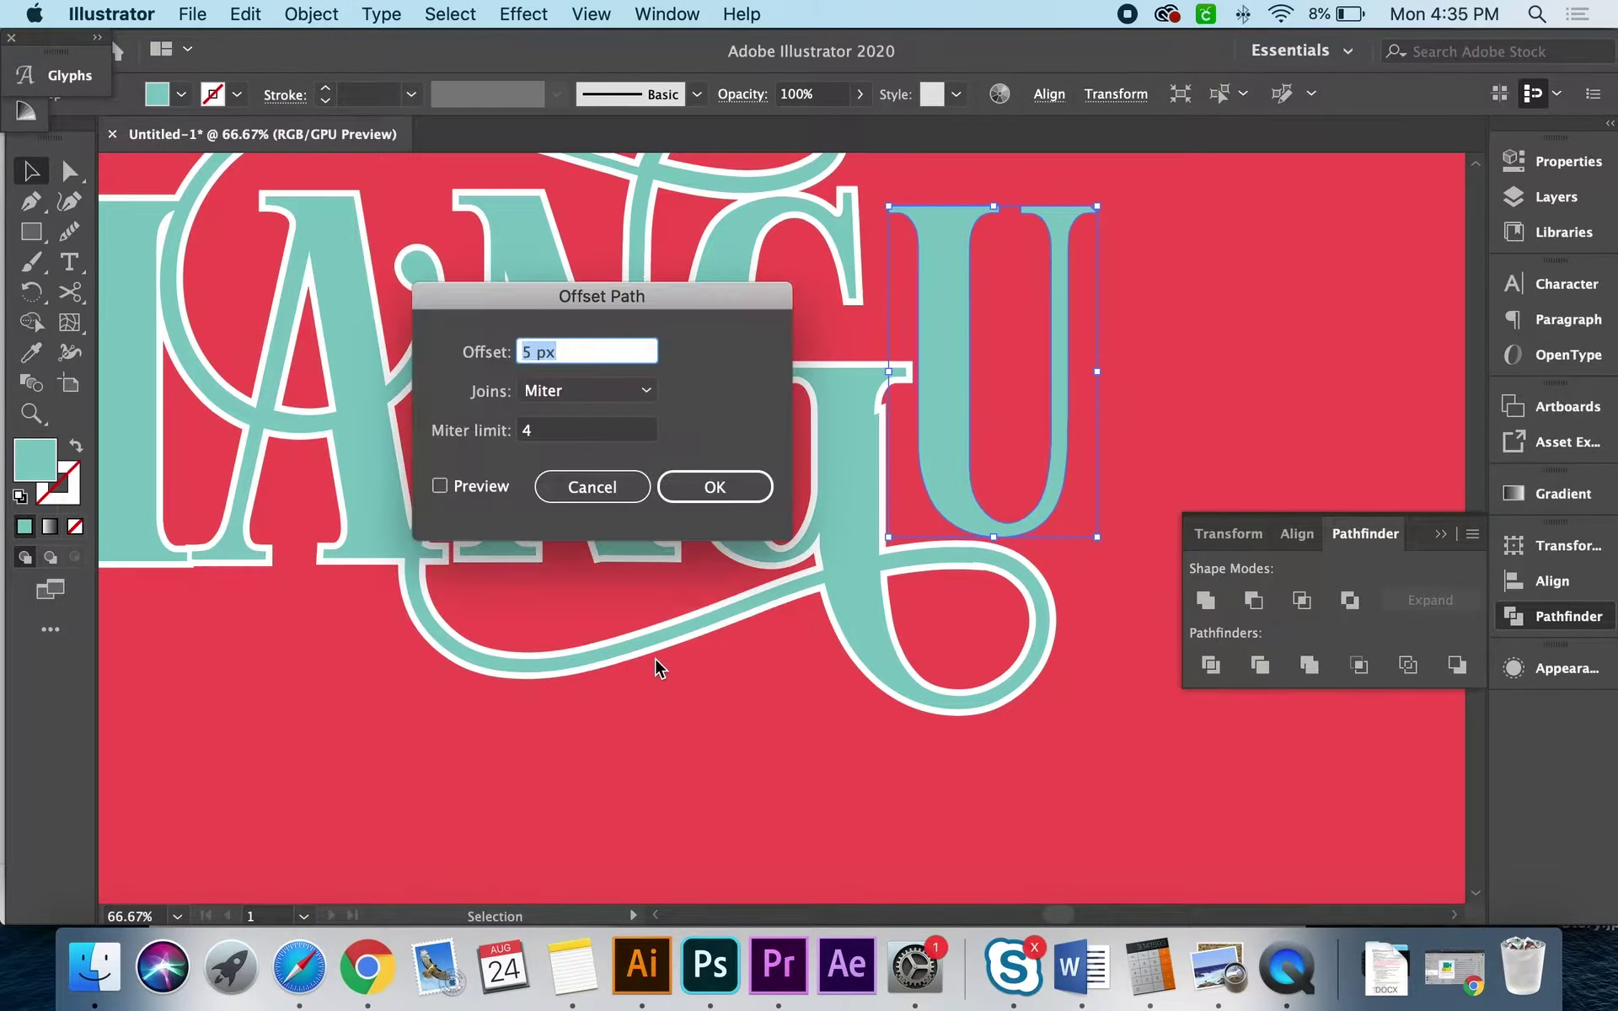
{"action": "key", "text": "Return"}
{"action": "key", "text": "i"}
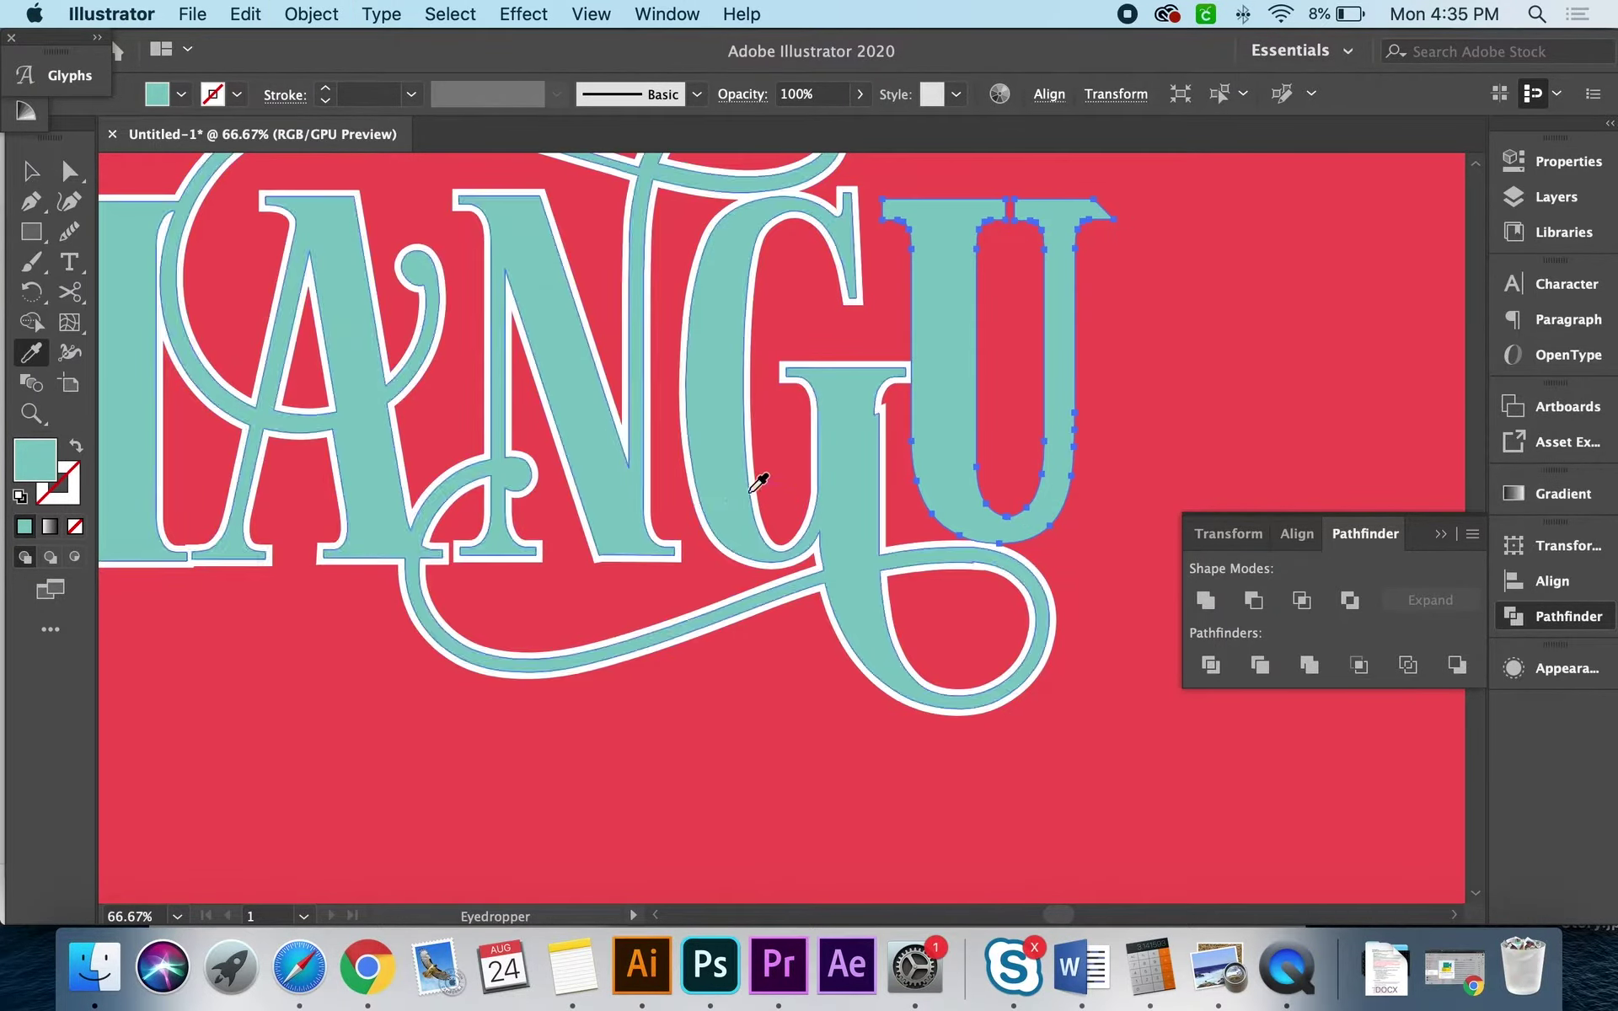
{"action": "left_click", "coordinate": [763, 482]}
Step: Zoom in closely on the lettering and select the white outline shape
{"action": "key", "text": "z"}
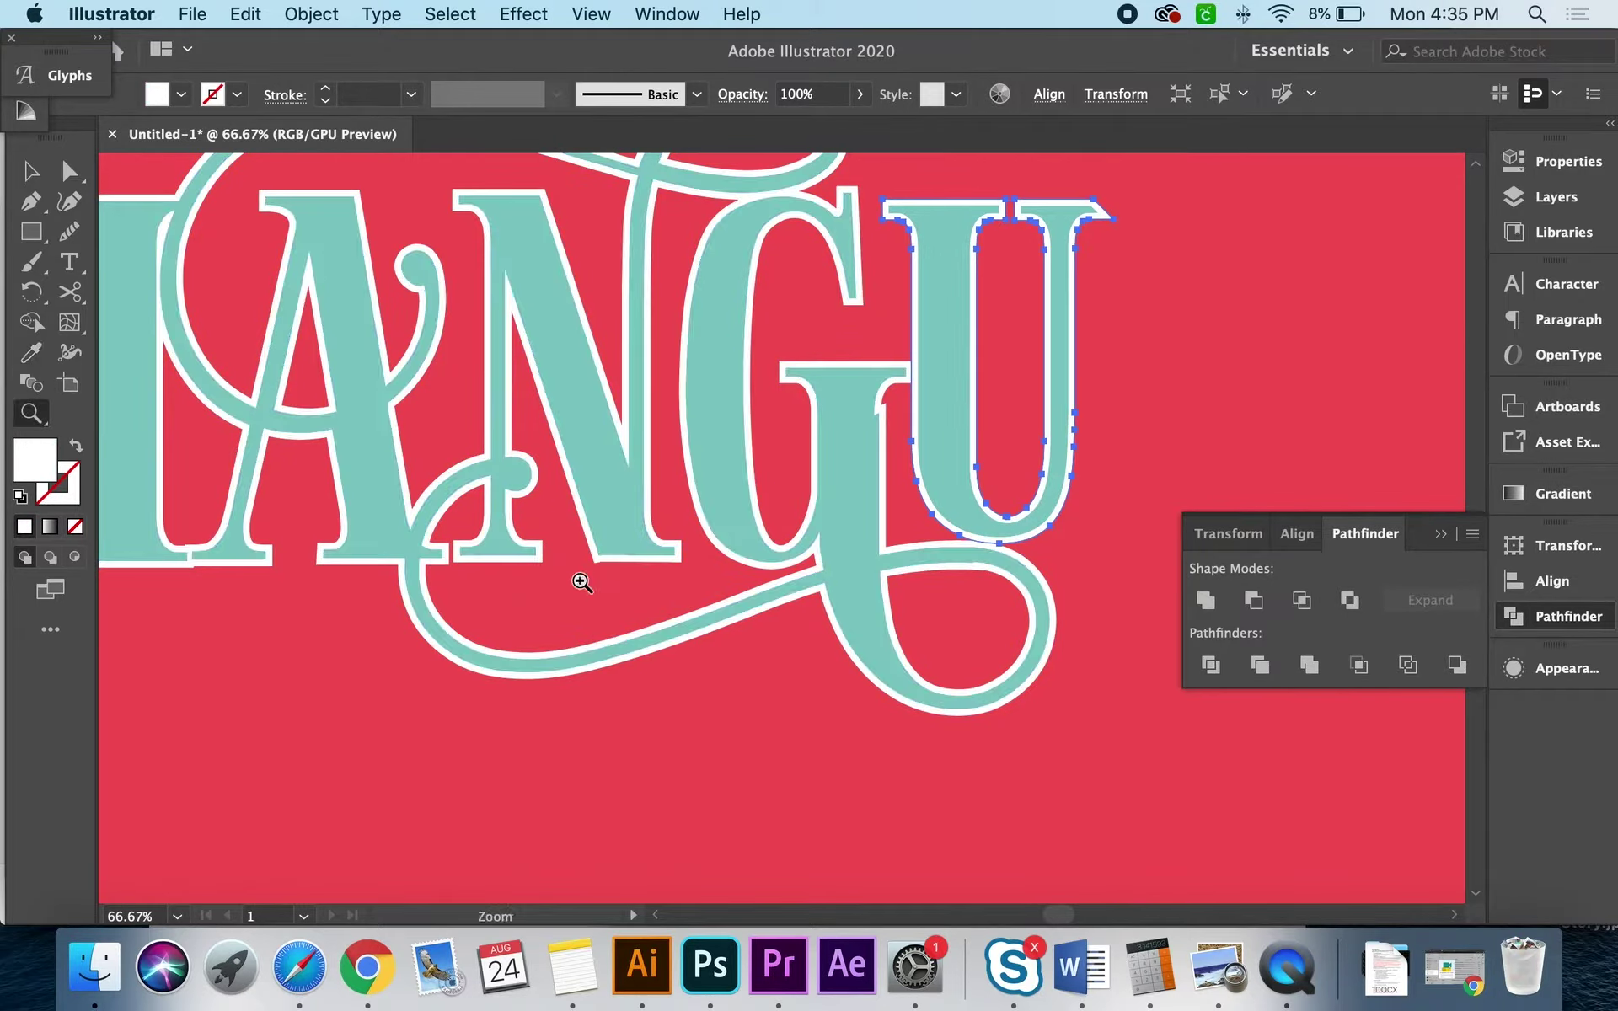
{"action": "key", "text": "super+minus"}
{"action": "key", "text": "super+minus"}
{"action": "key", "text": "super+minus"}
{"action": "left_click", "coordinate": [563, 670], "text": "super"}
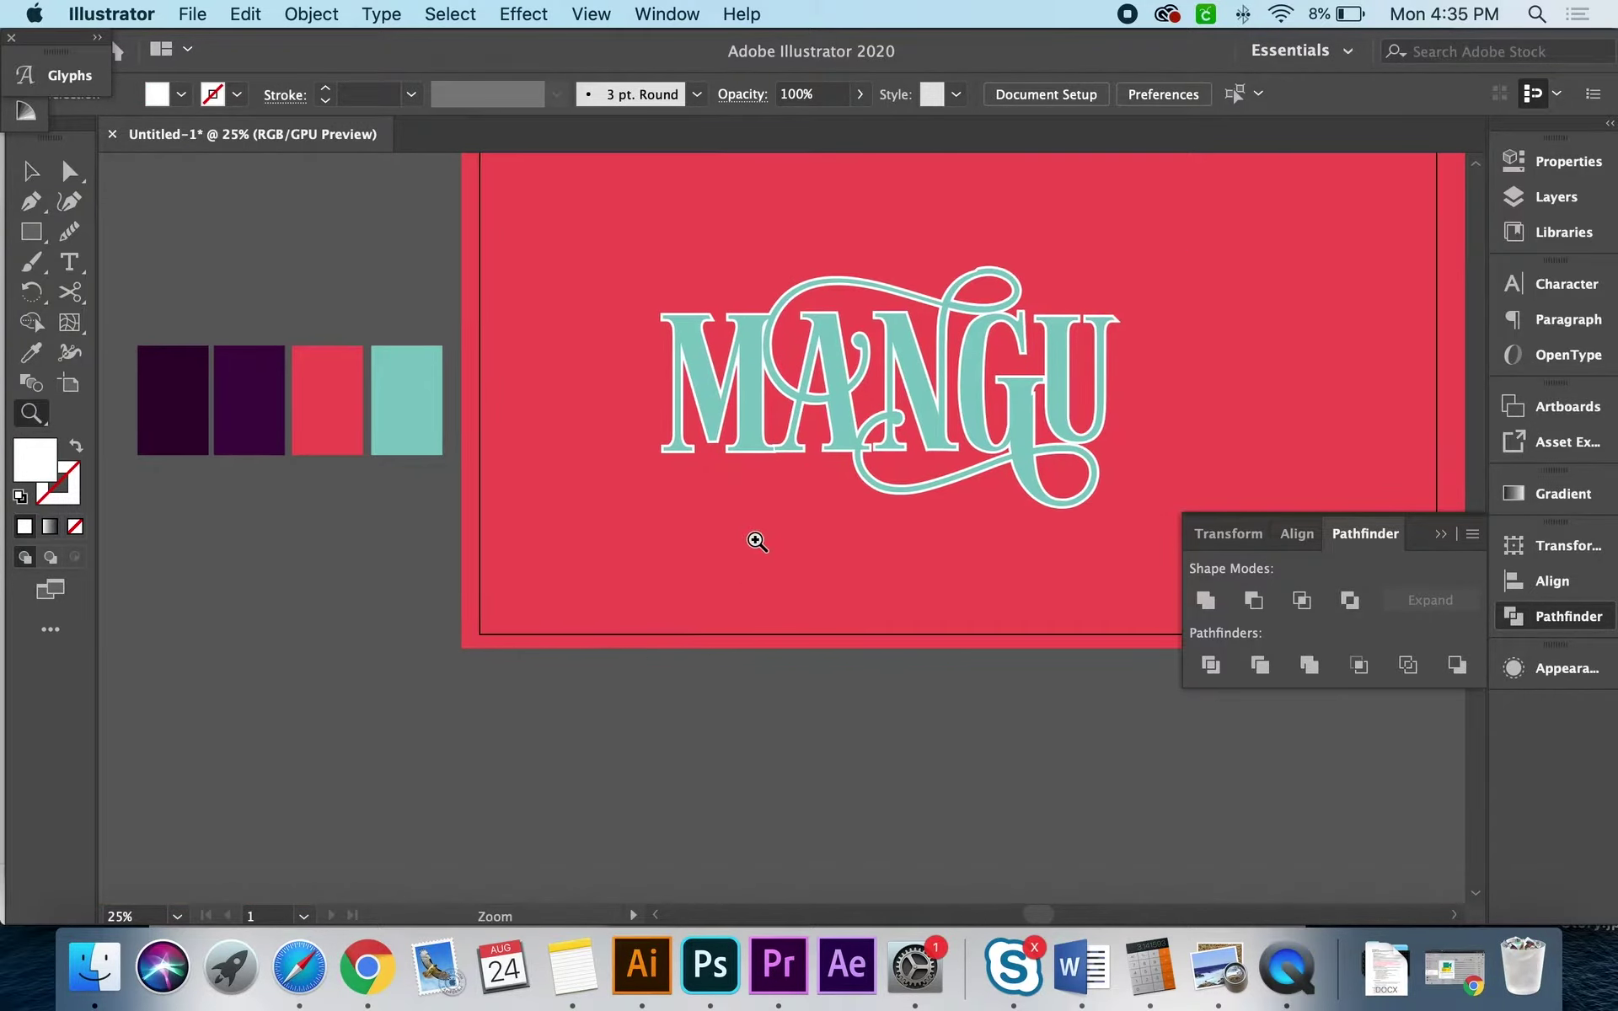
{"action": "left_click", "coordinate": [755, 540]}
{"action": "left_click", "coordinate": [798, 509]}
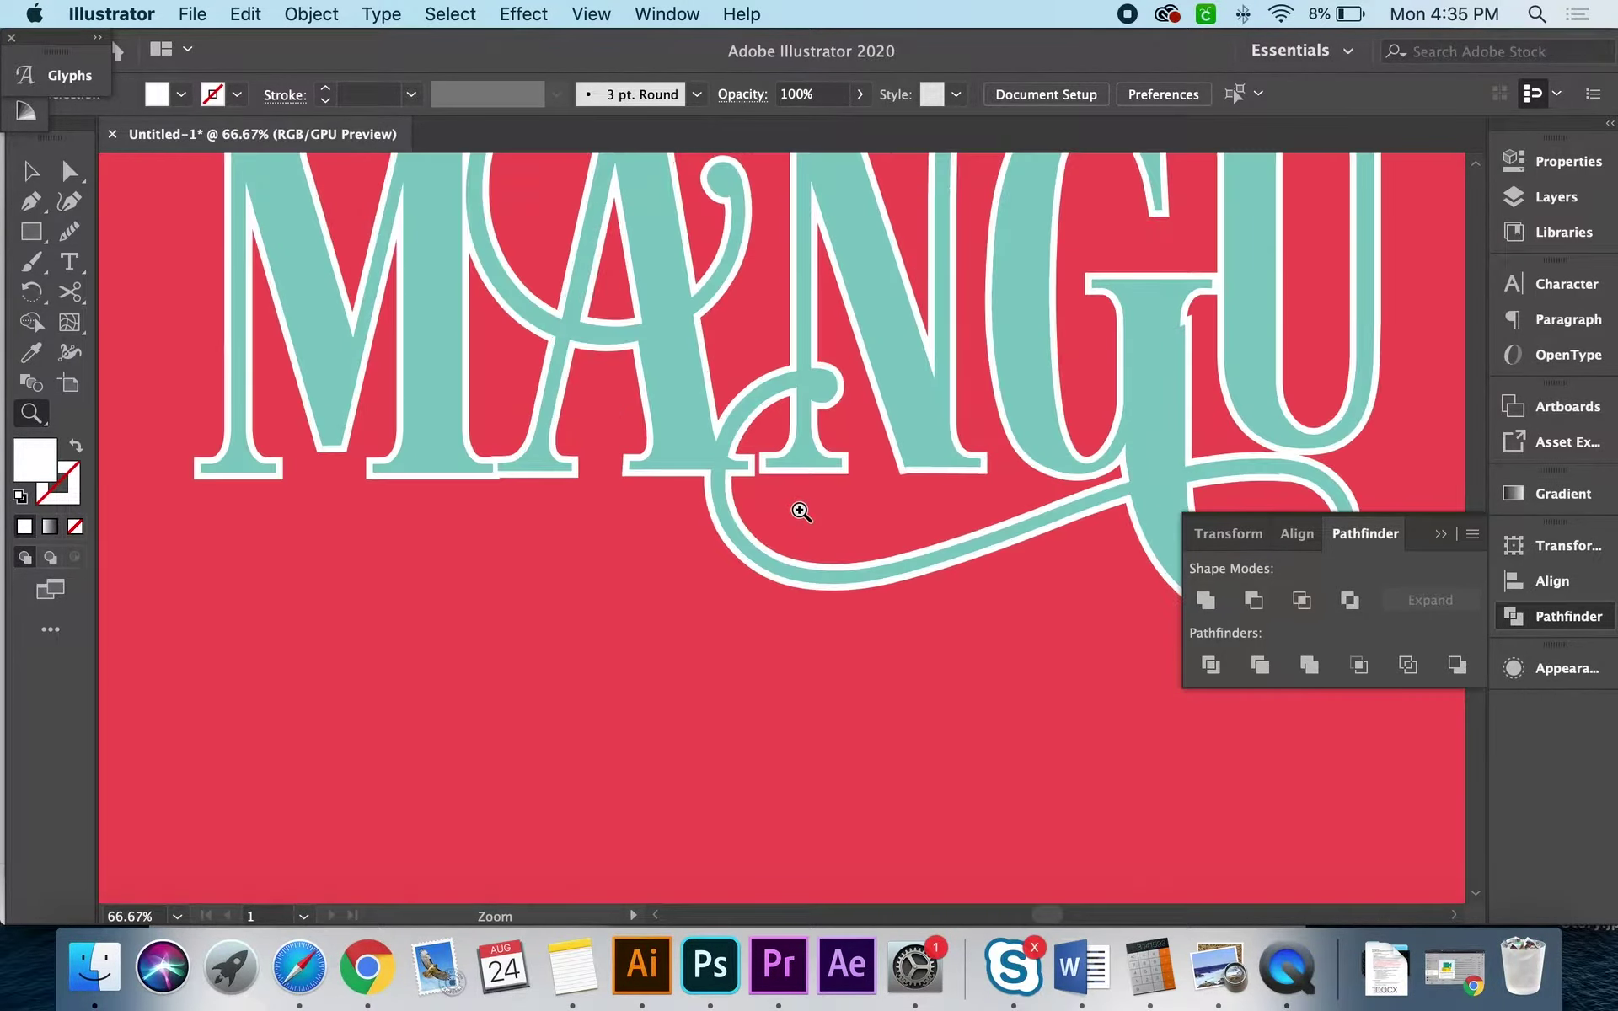
{"action": "key", "text": "v"}
{"action": "left_click", "coordinate": [725, 552]}
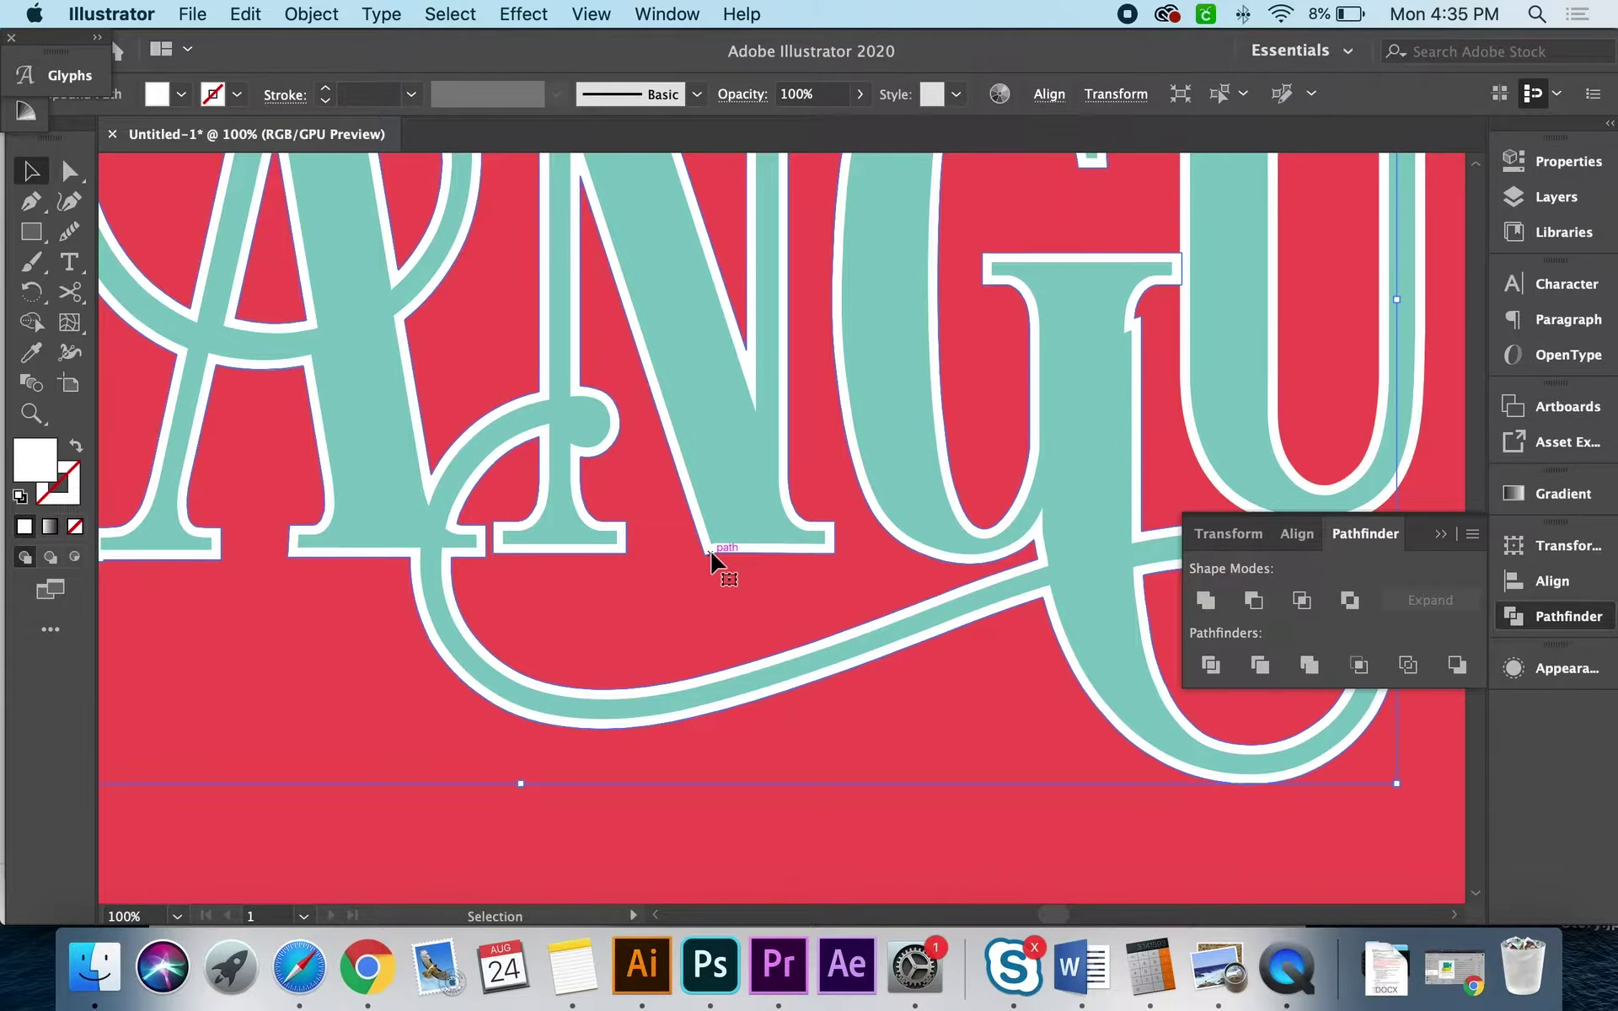
Step: Move the white MANGU outline down below the artboard
{"action": "scroll", "coordinate": [878, 552], "scroll_direction": "right", "scroll_amount": 5}
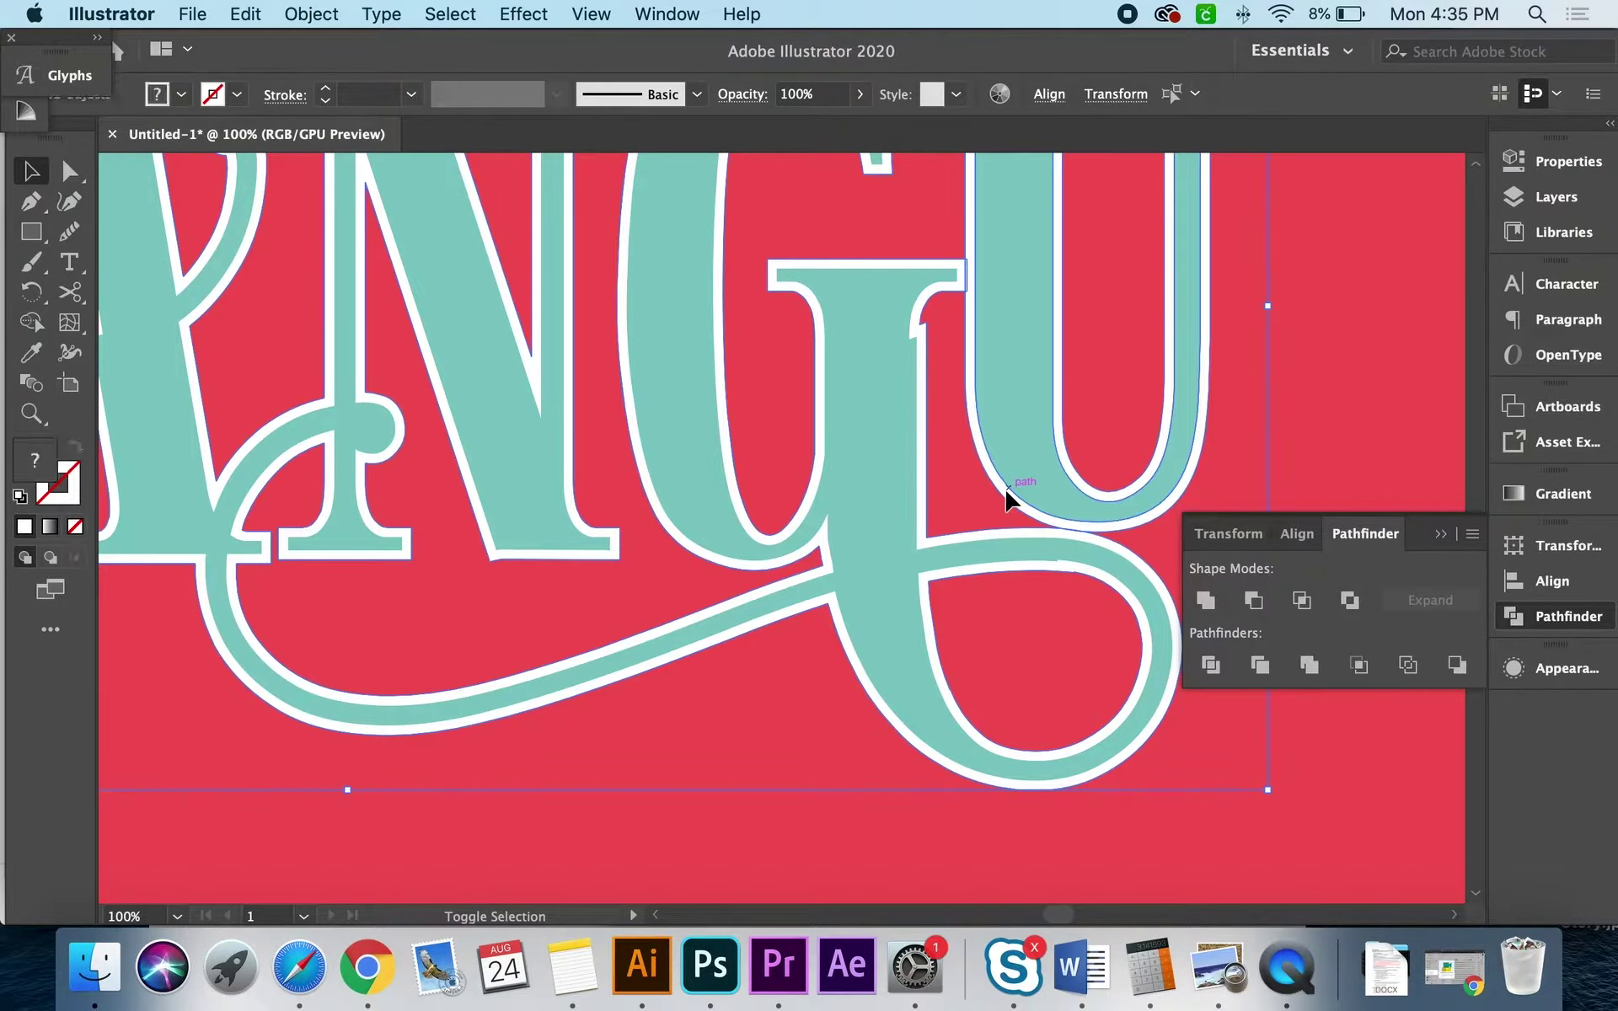
{"action": "left_click", "coordinate": [1008, 463], "text": "shift"}
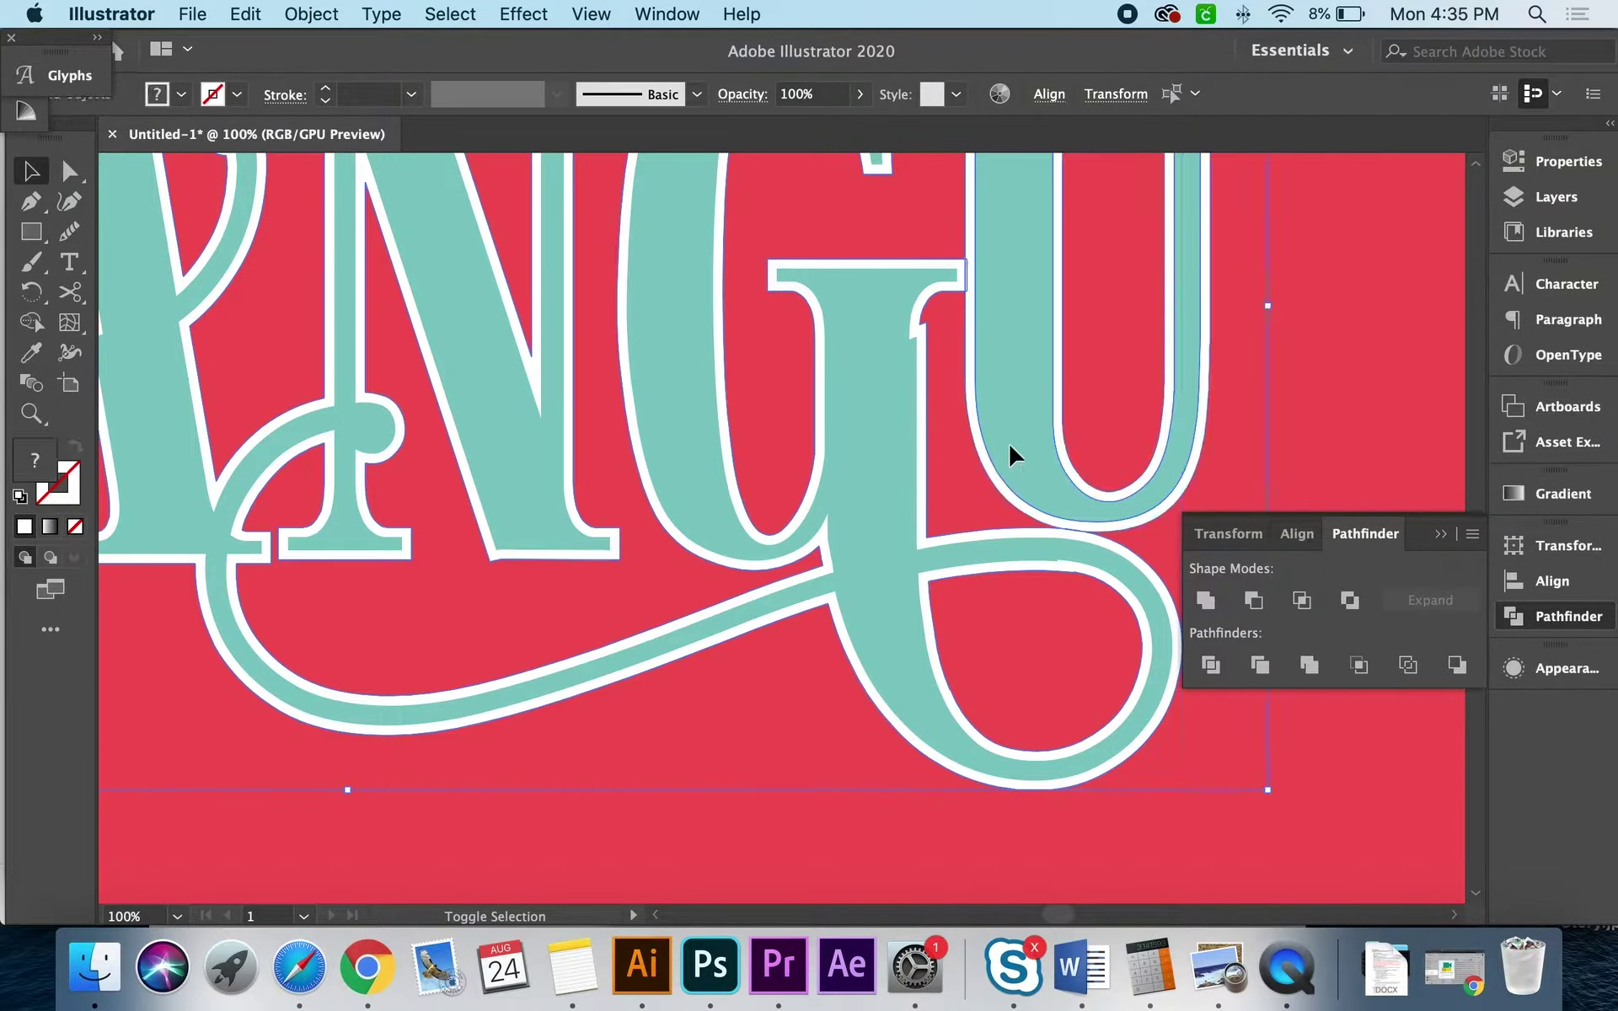
{"action": "left_click", "coordinate": [1009, 494], "text": "shift"}
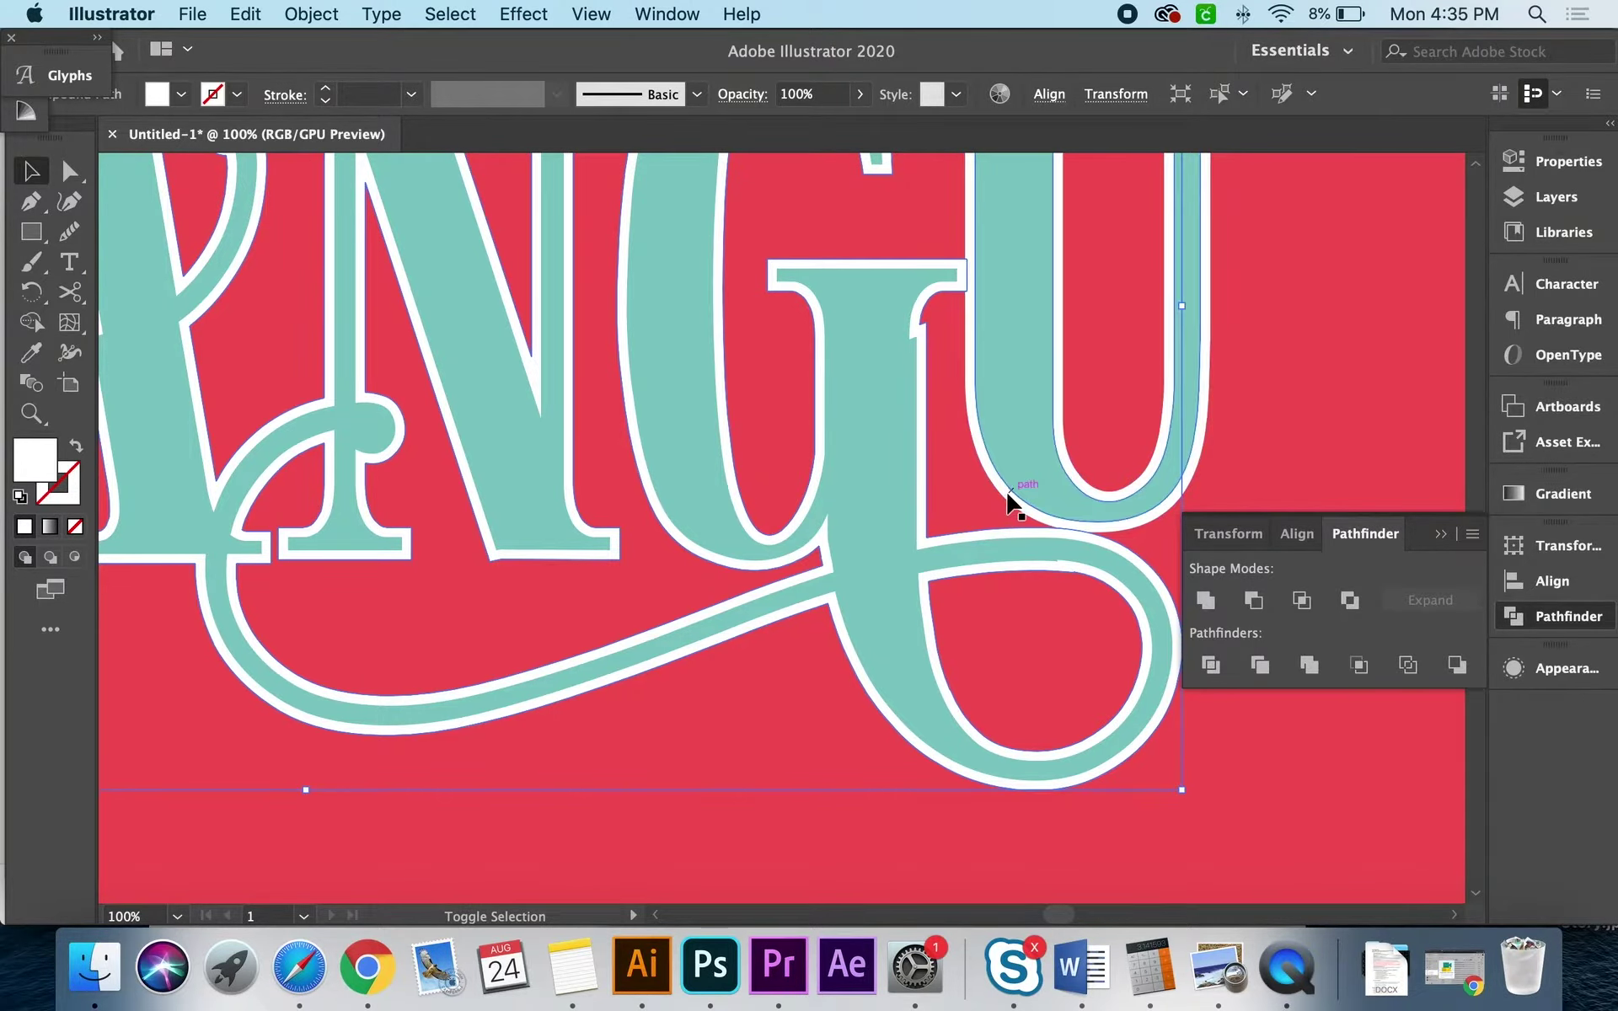
{"action": "left_click", "coordinate": [1020, 506], "text": "shift"}
{"action": "key", "text": "z"}
{"action": "left_click", "coordinate": [956, 484], "text": "alt"}
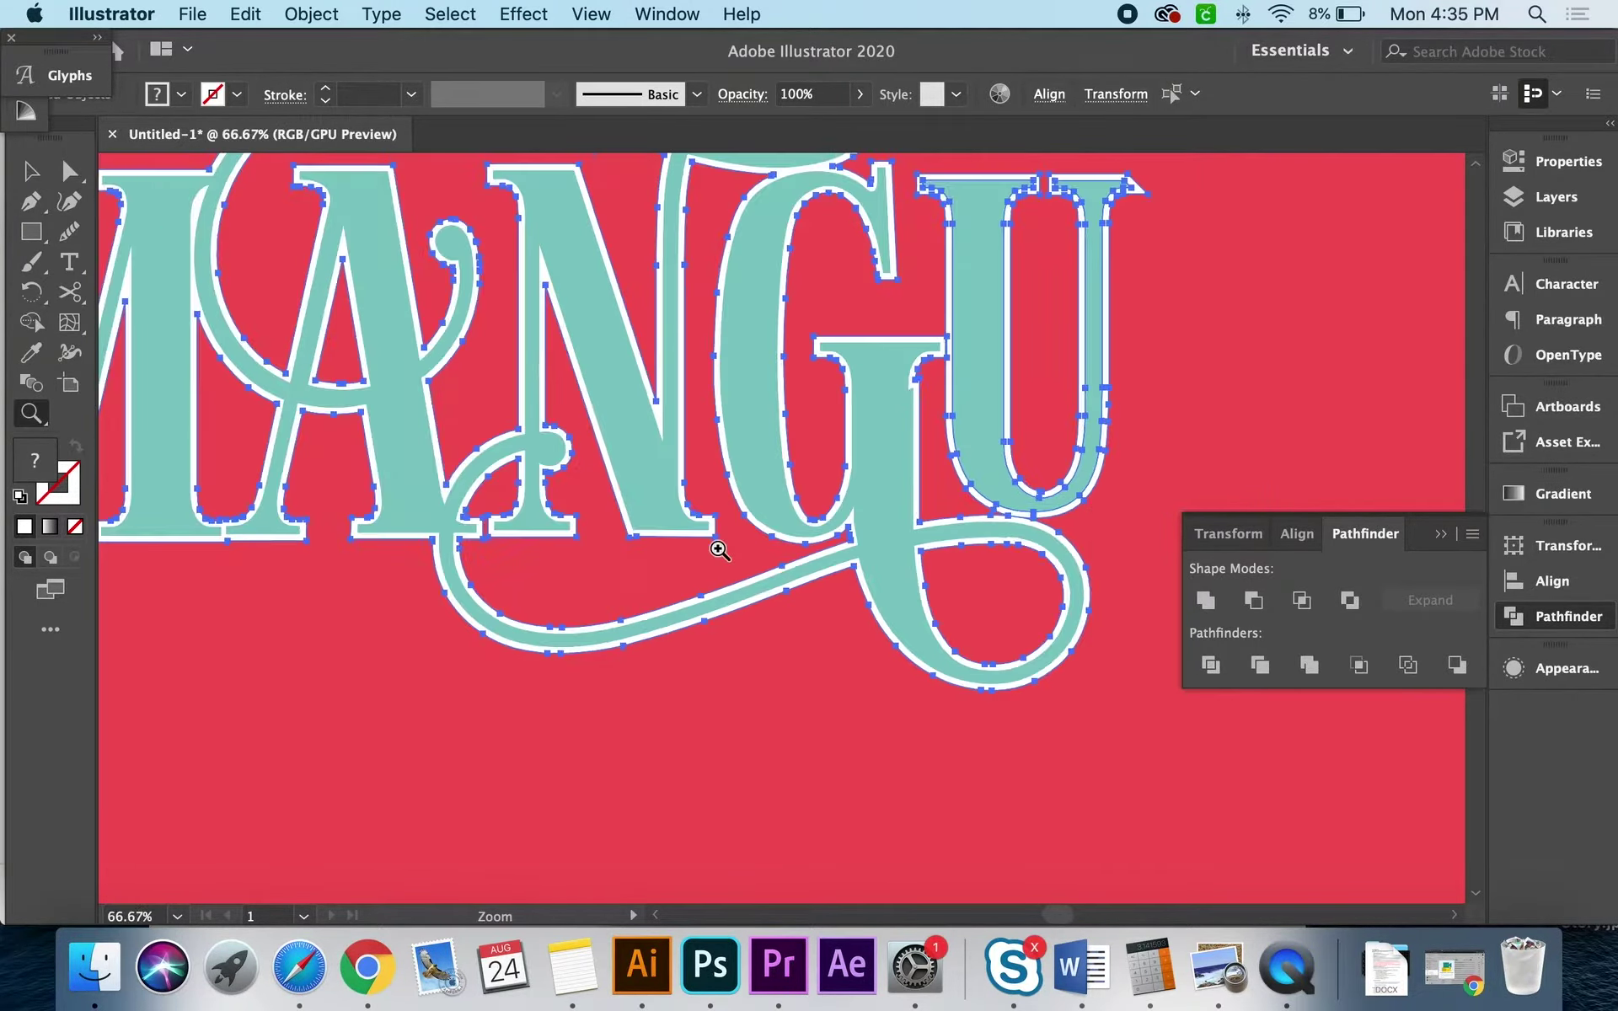
{"action": "left_click", "coordinate": [719, 550], "text": "alt"}
{"action": "key", "text": "v"}
{"action": "left_click_drag", "start_coordinate": [715, 549], "coordinate": [747, 788]}
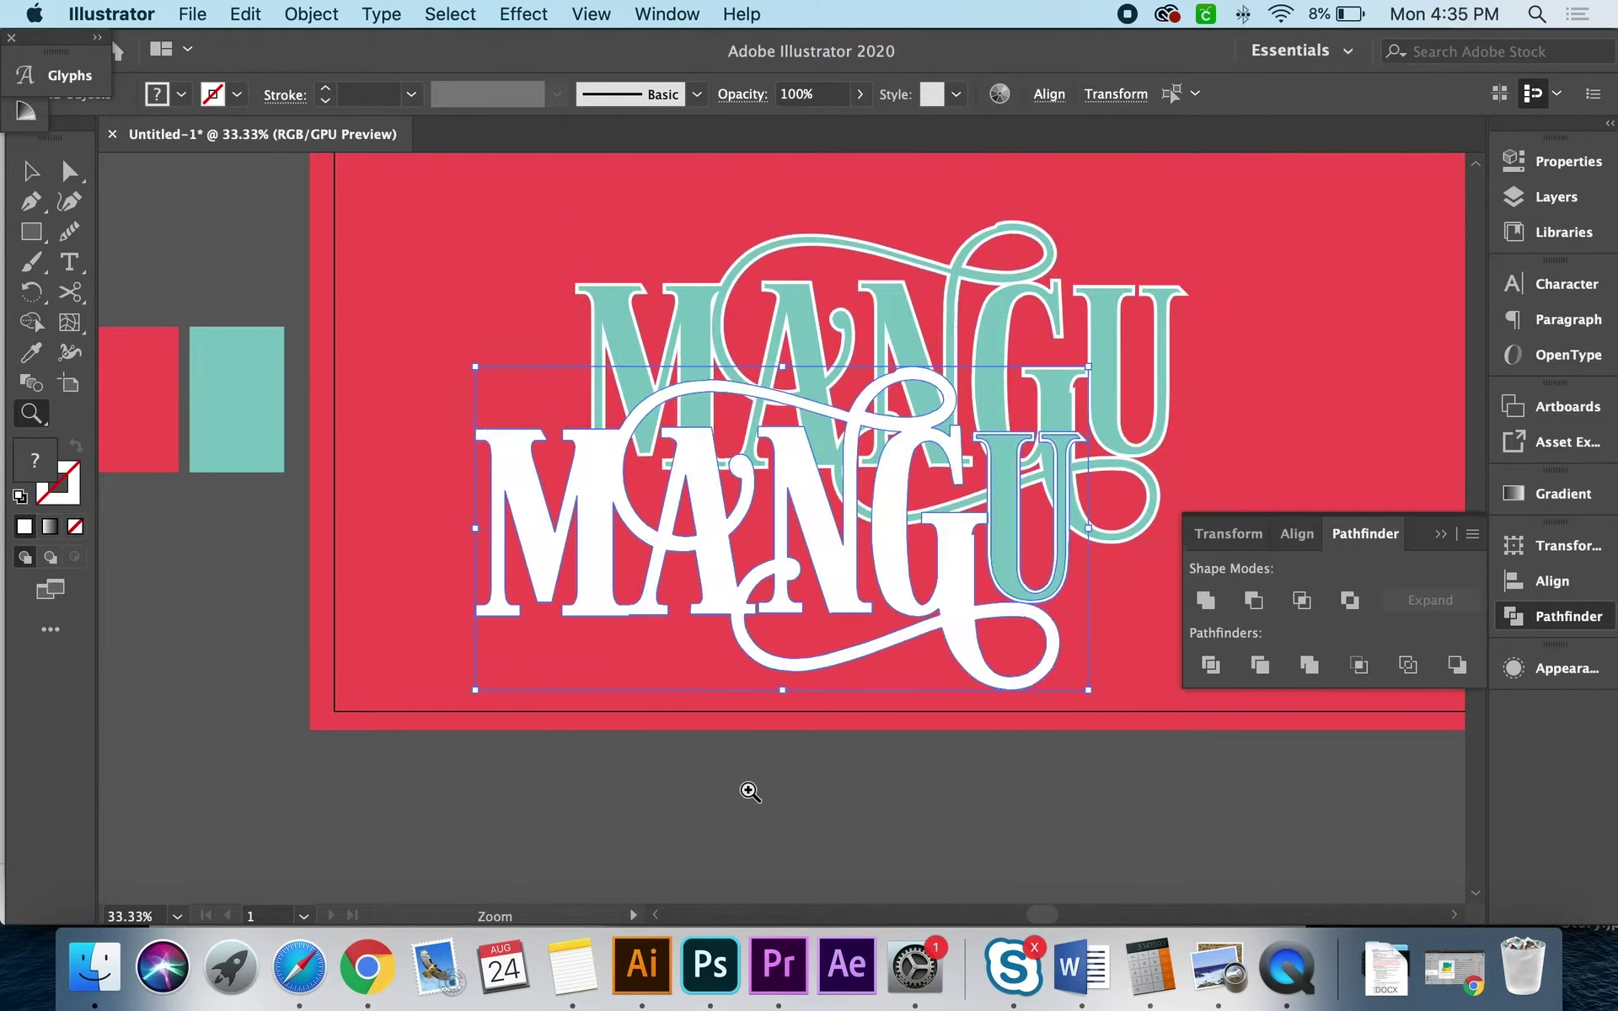
{"action": "left_click_drag", "start_coordinate": [740, 614], "coordinate": [772, 815]}
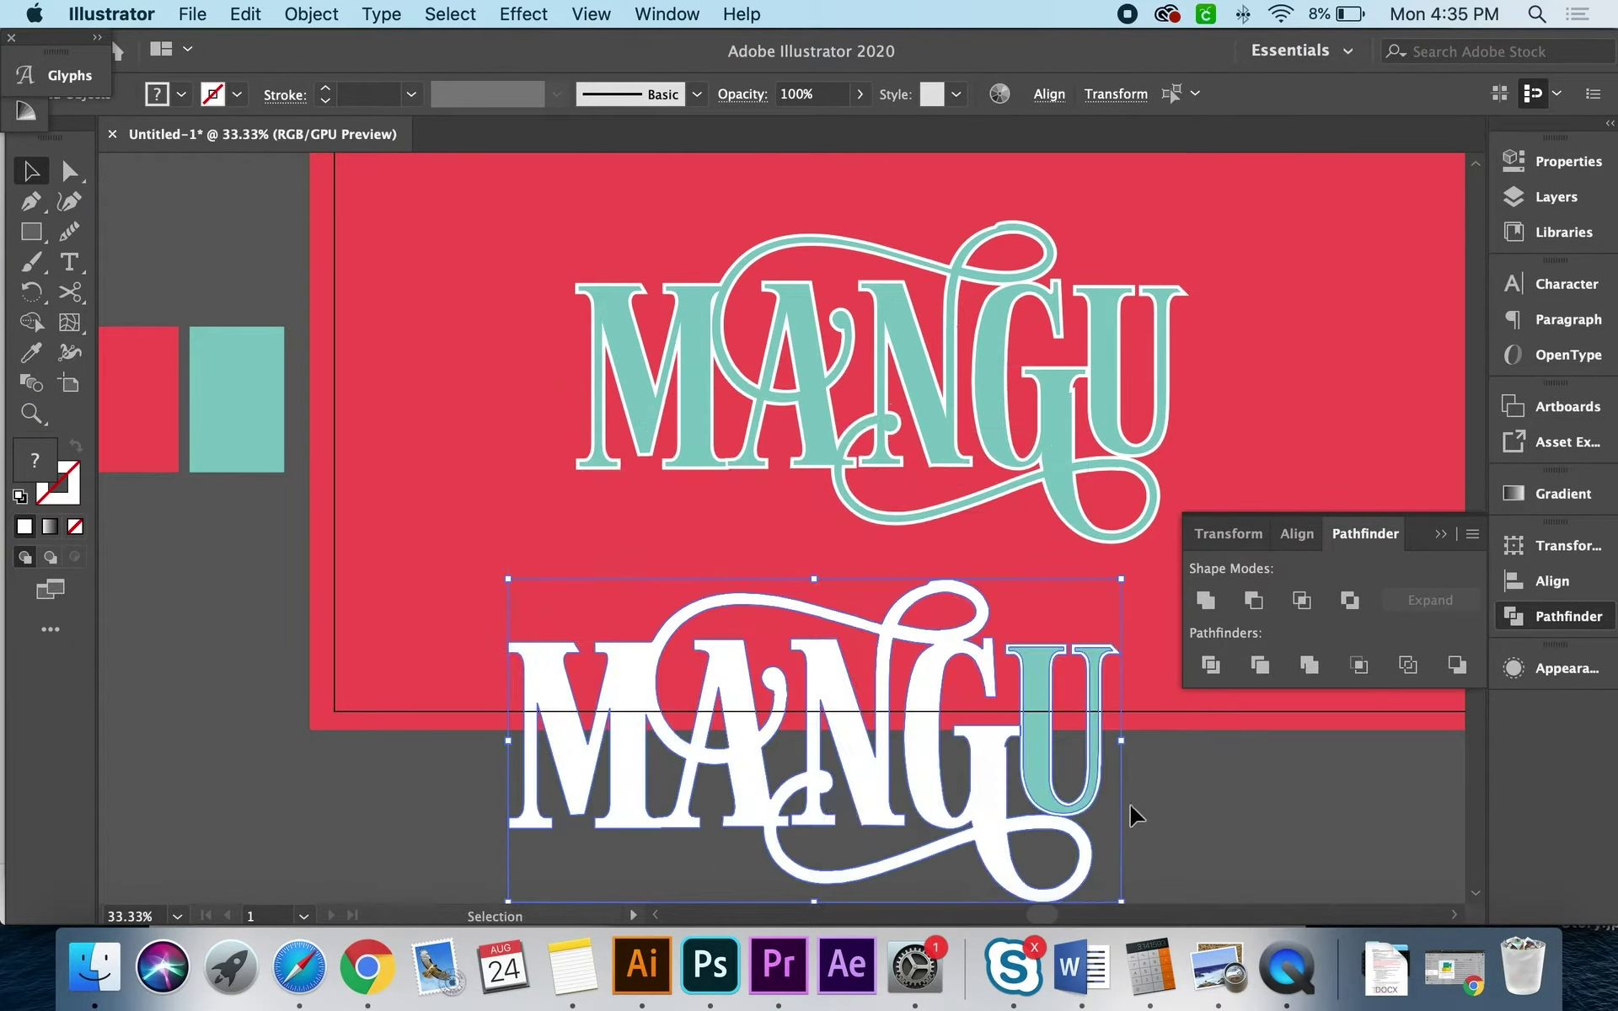
{"action": "left_click", "coordinate": [1182, 817]}
Step: Delete the teal U from the lower copy and unite the white pieces into one shape
{"action": "left_click", "coordinate": [1049, 720]}
{"action": "key", "text": "Delete"}
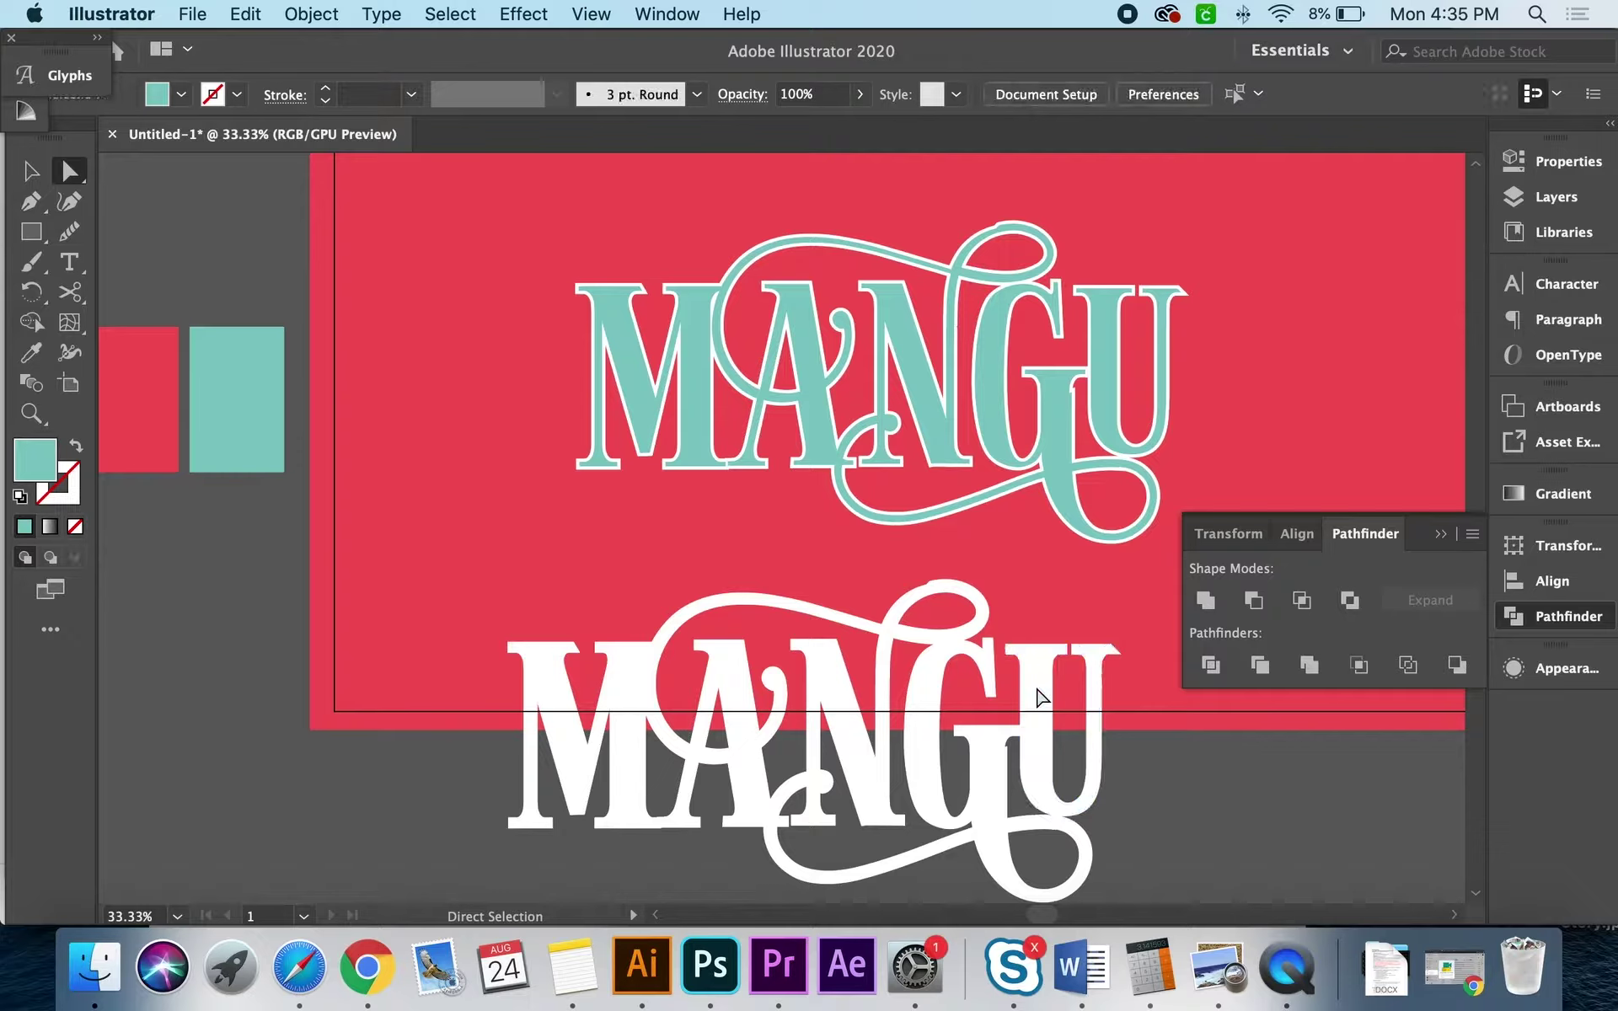
{"action": "left_click_drag", "start_coordinate": [1251, 810], "coordinate": [397, 795]}
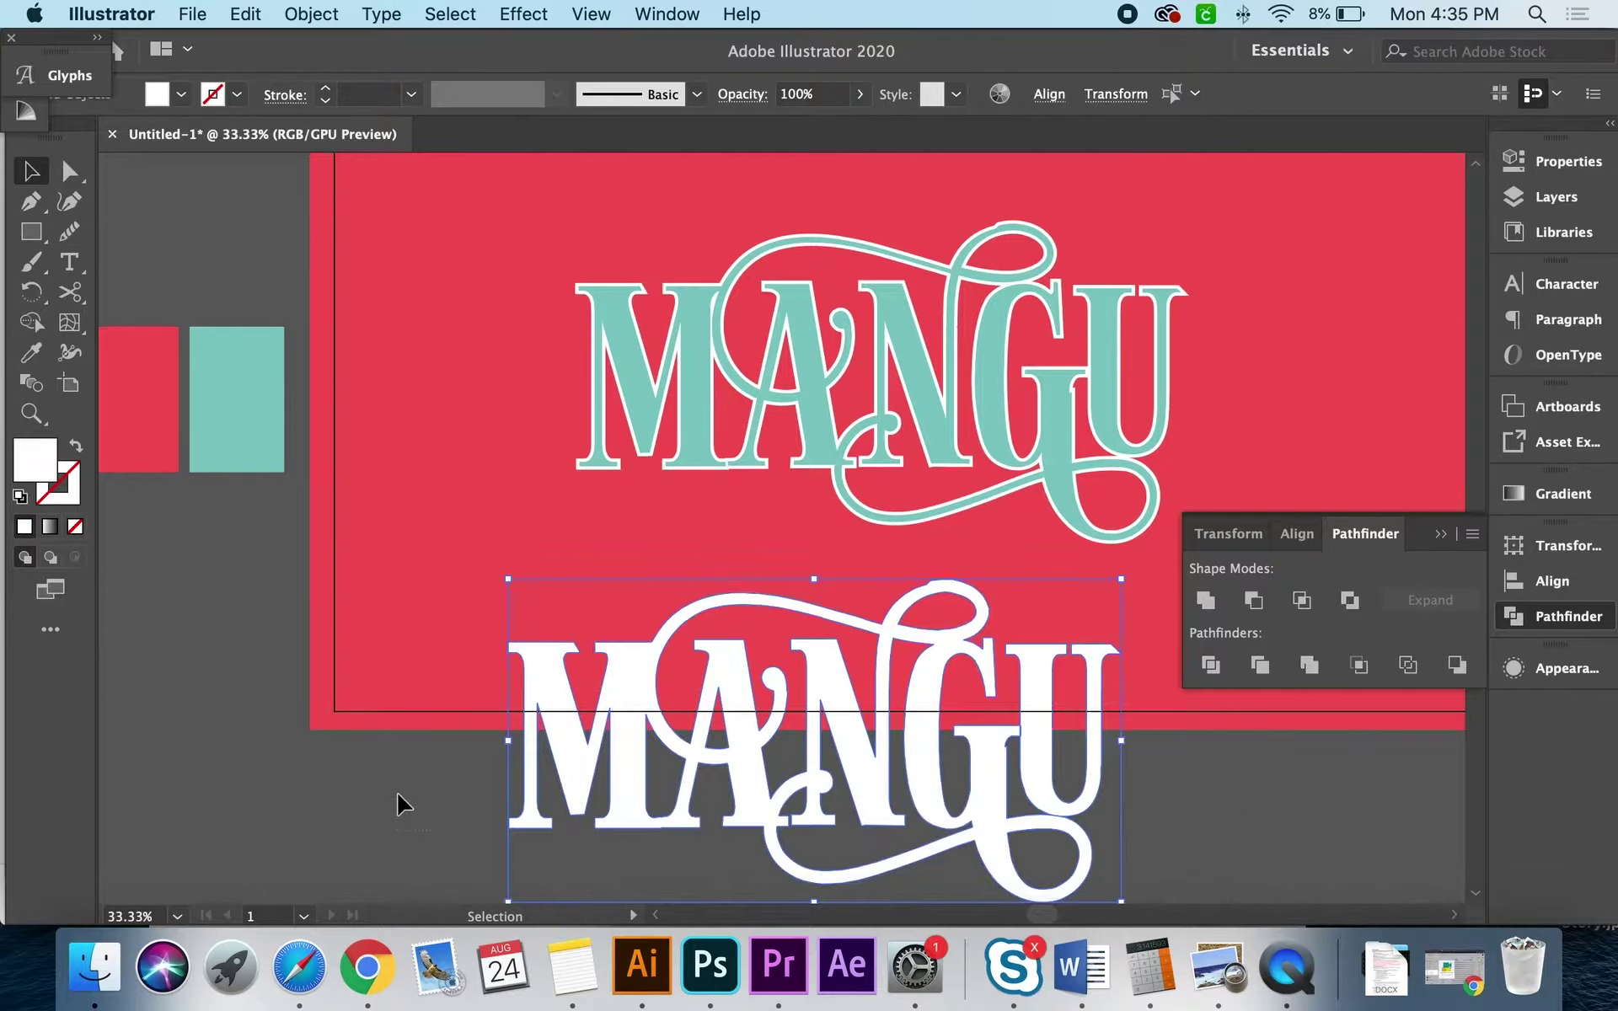
{"action": "left_click", "coordinate": [1206, 600]}
{"action": "left_click", "coordinate": [311, 15]}
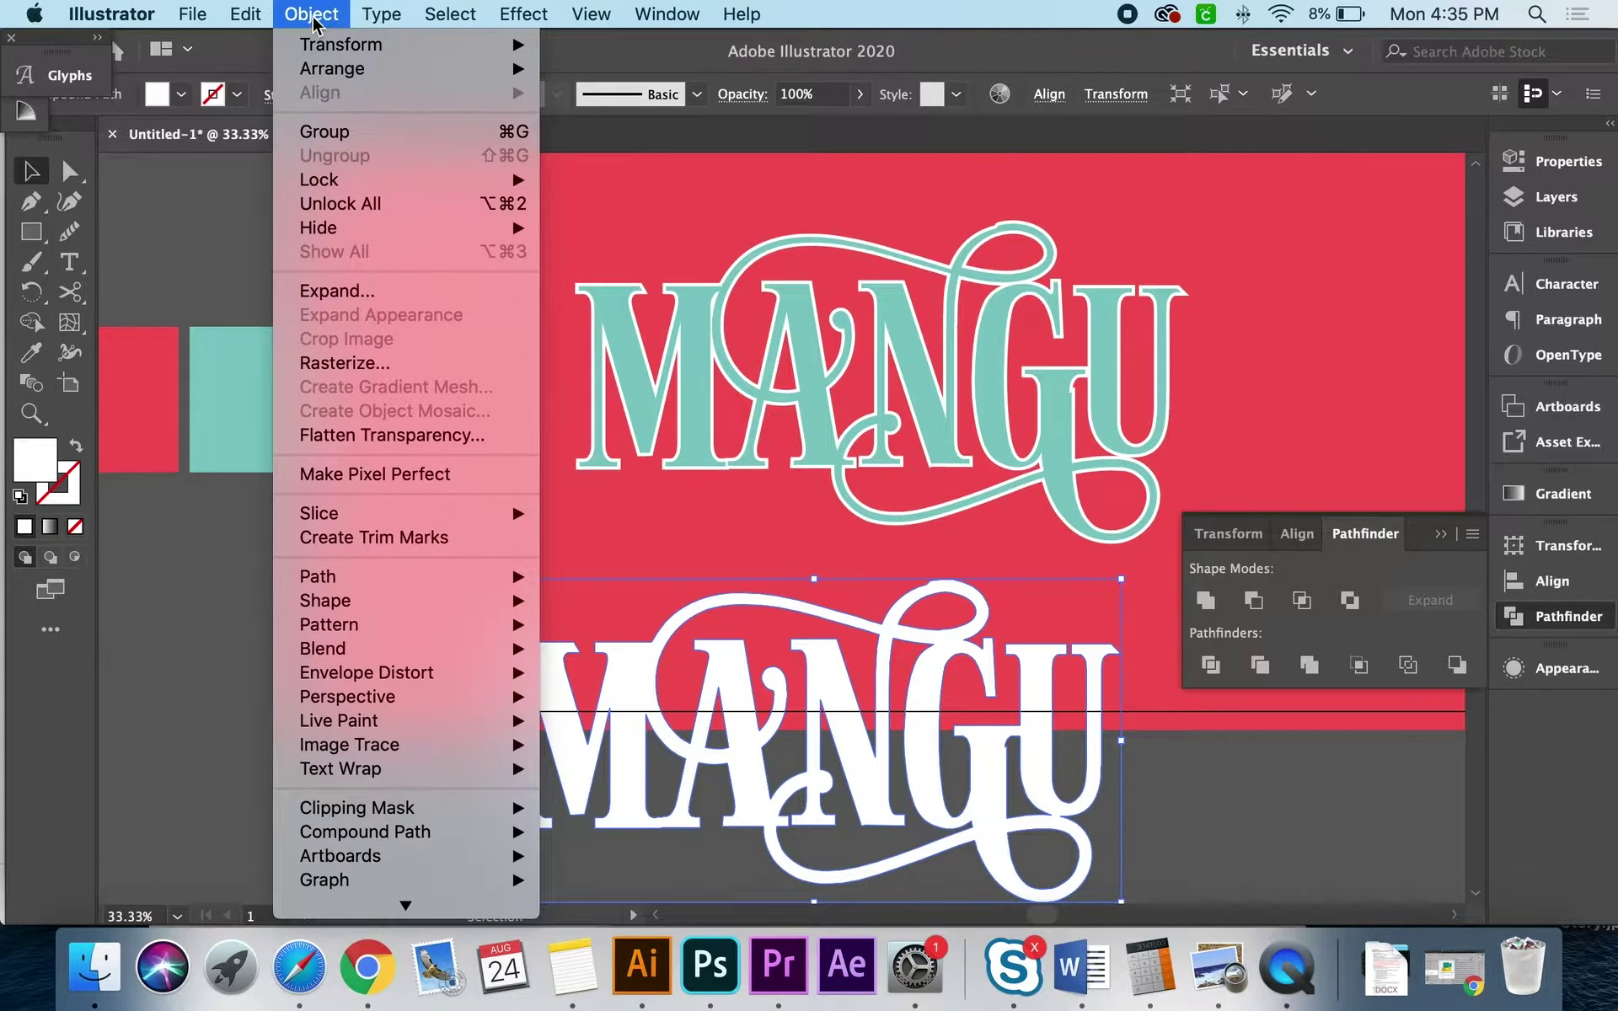
{"action": "left_click", "coordinate": [624, 570]}
{"action": "scroll", "coordinate": [624, 571], "scroll_direction": "down", "scroll_amount": 4}
{"action": "scroll", "coordinate": [624, 570], "scroll_direction": "right", "scroll_amount": 2}
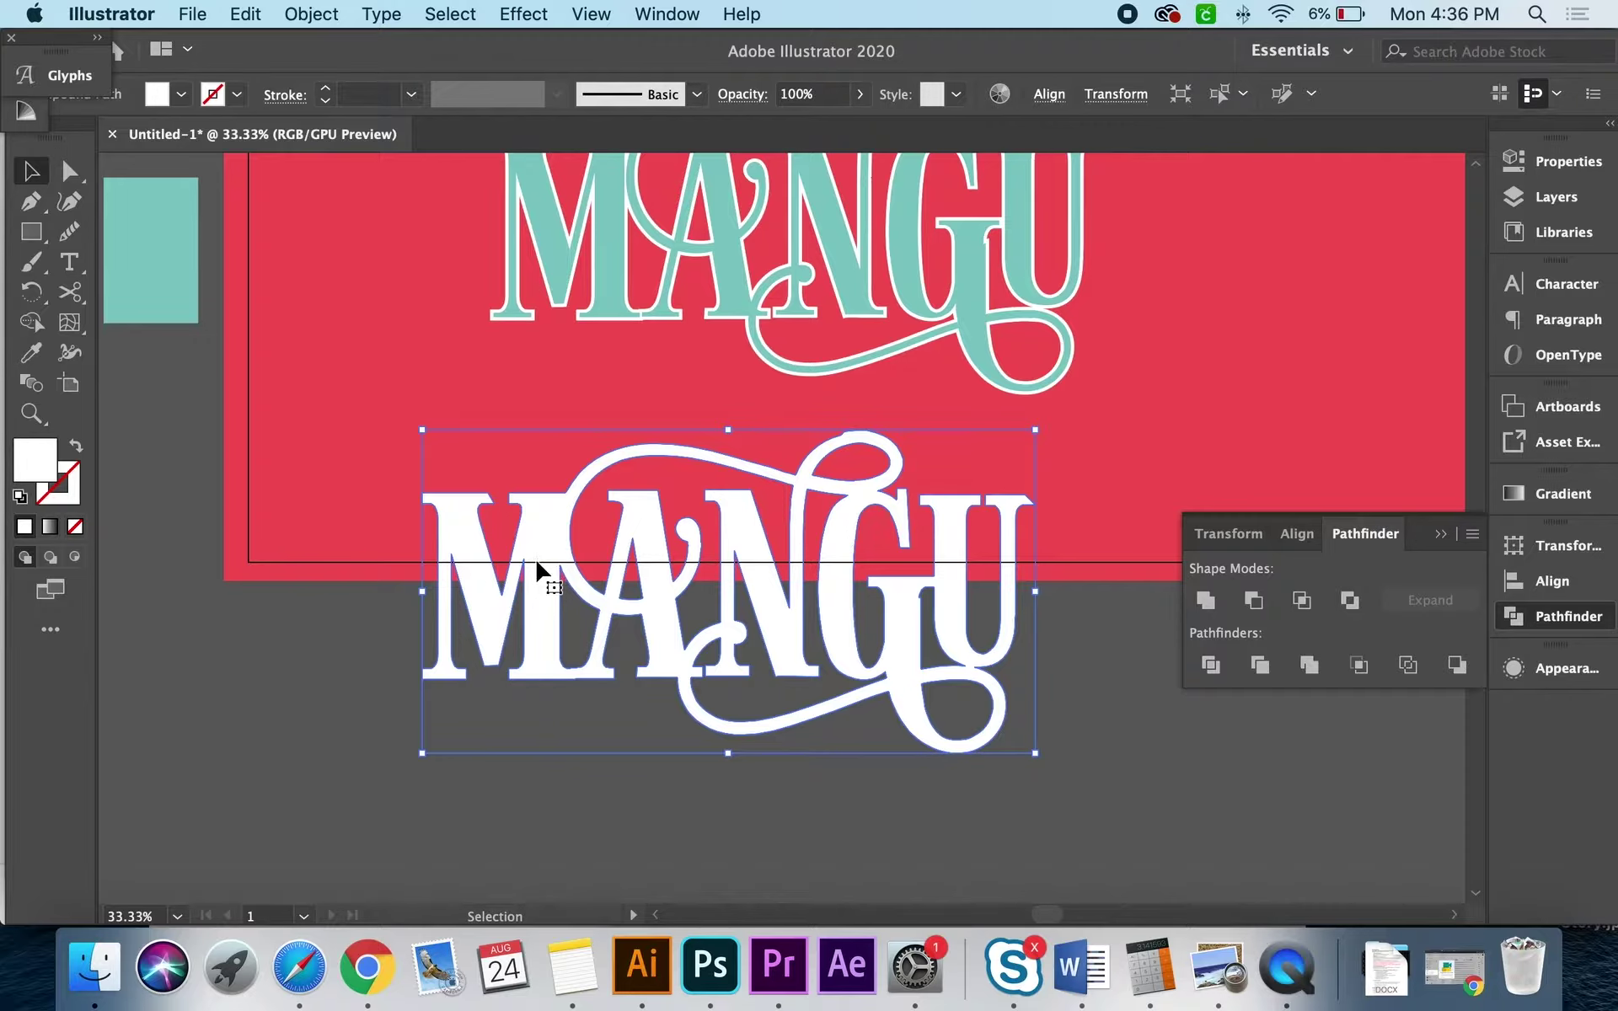
Step: Alt-drag a duplicate of the white MANGU slightly up and left
{"action": "left_click_drag", "start_coordinate": [537, 568], "coordinate": [509, 527]}
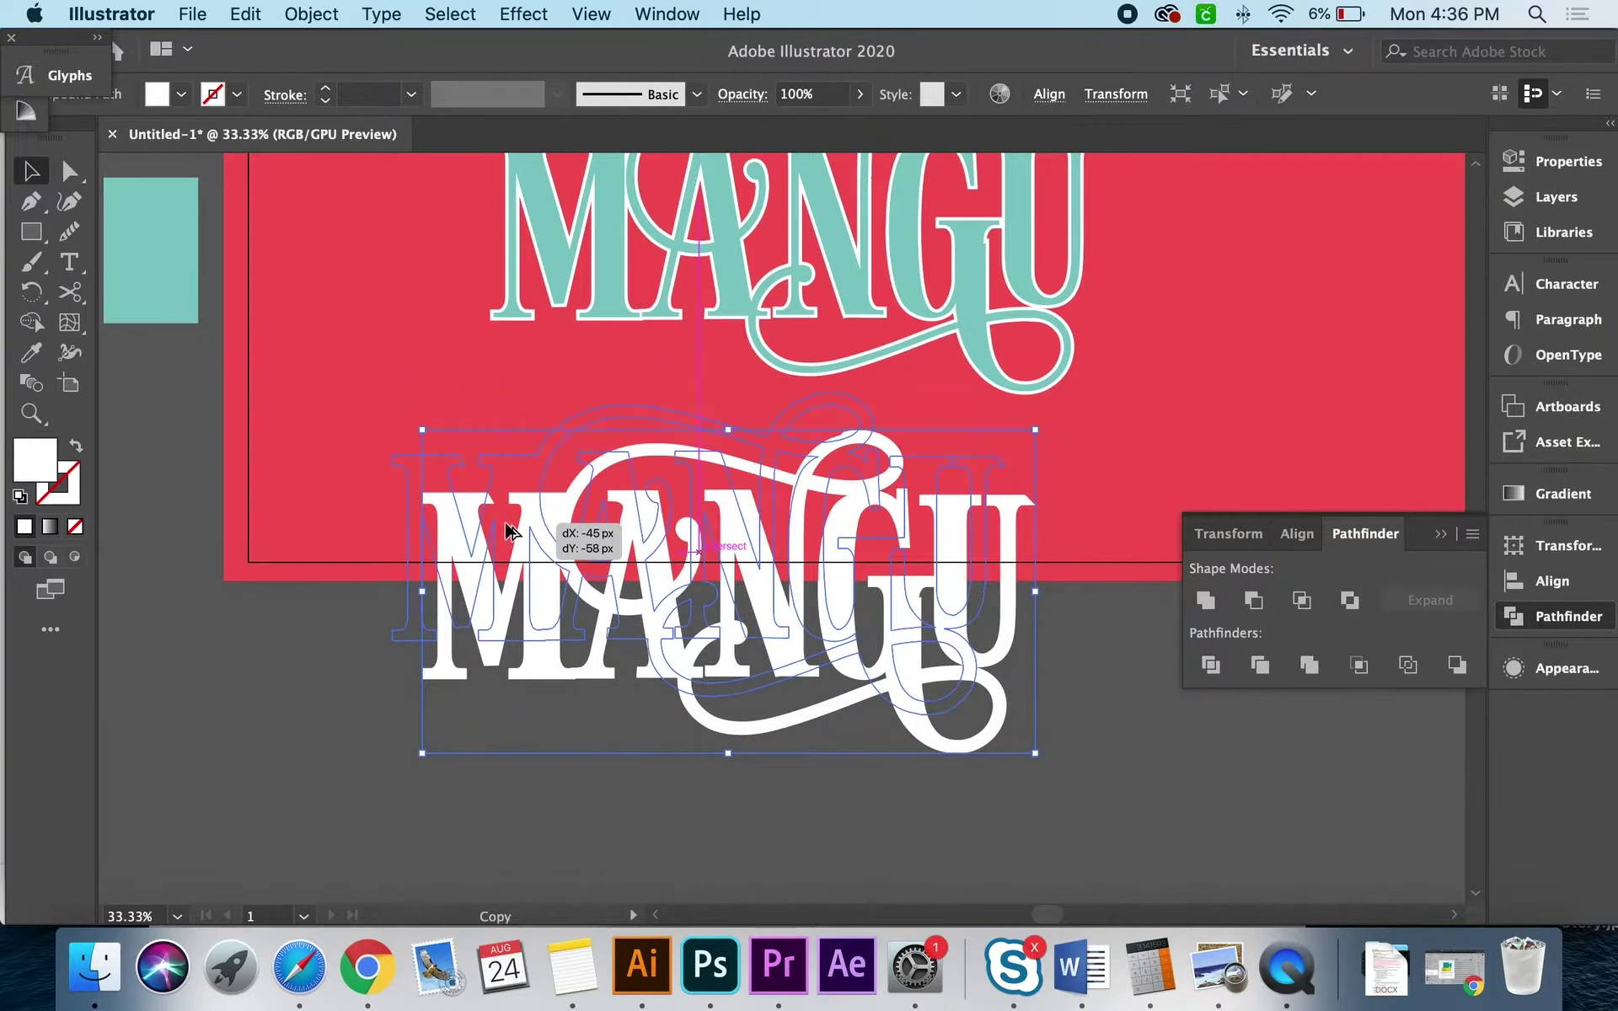
{"action": "left_click_drag", "start_coordinate": [505, 528], "coordinate": [509, 547]}
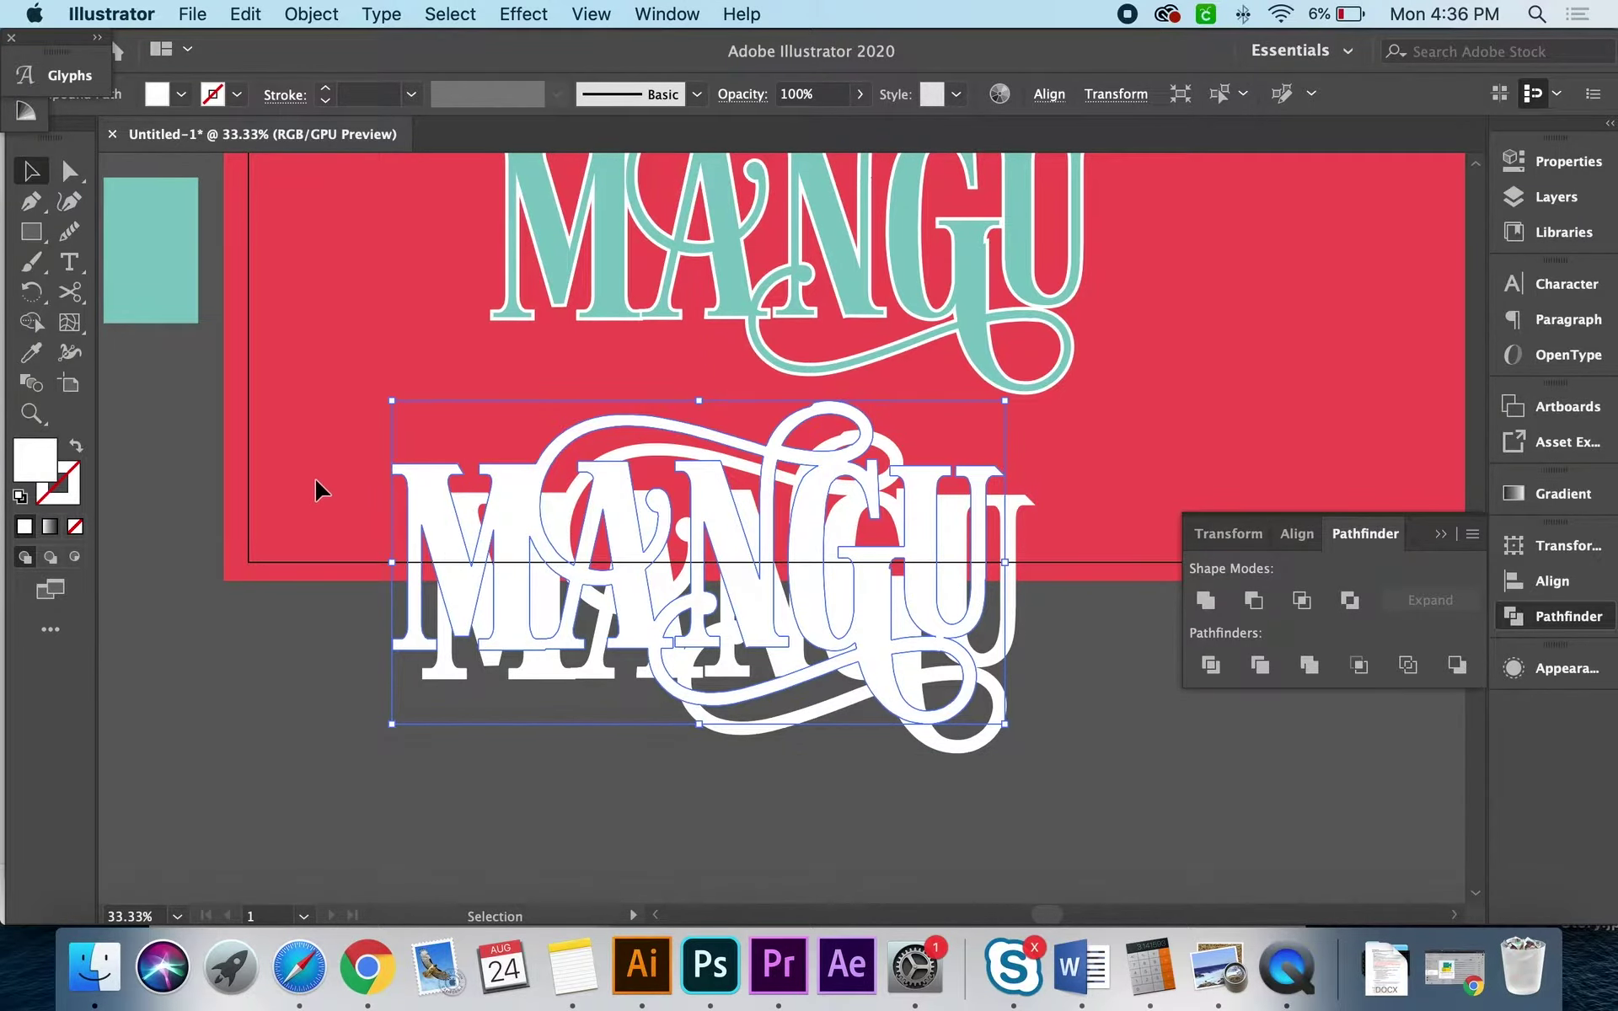
{"action": "scroll", "coordinate": [321, 489], "scroll_direction": "up", "scroll_amount": 3}
{"action": "scroll", "coordinate": [320, 489], "scroll_direction": "left", "scroll_amount": 4}
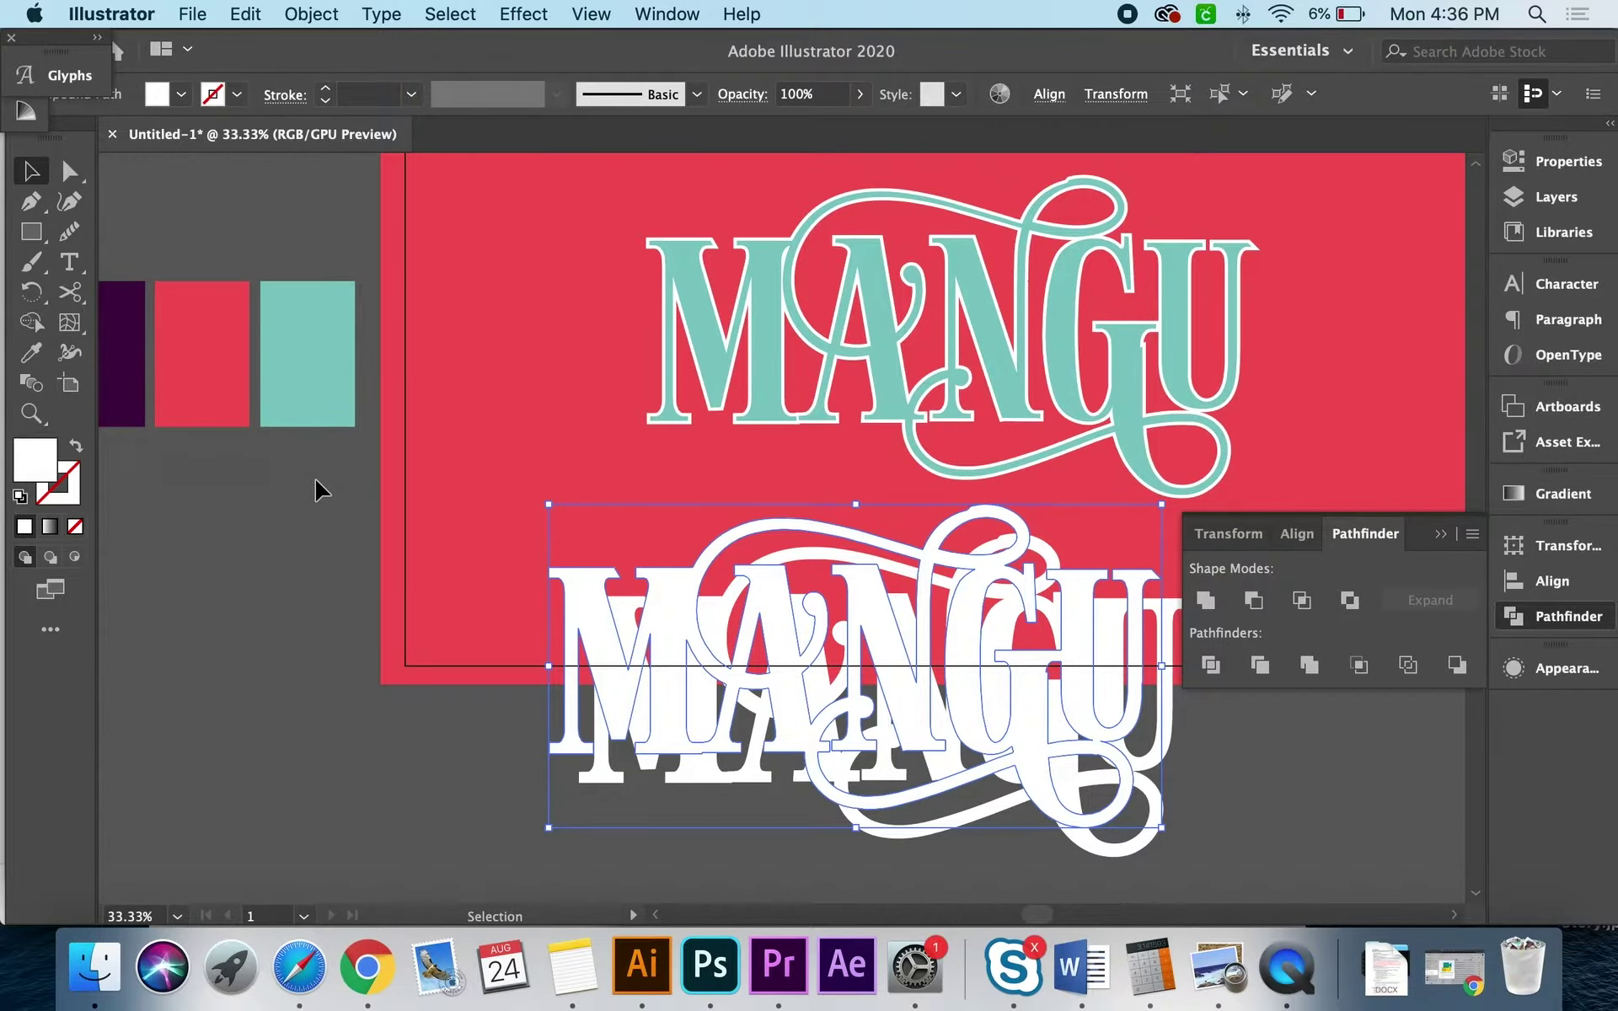
Step: Fill the first white MANGU copy with the dark purple swatch
{"action": "left_click", "coordinate": [325, 639]}
{"action": "left_click", "coordinate": [634, 665]}
{"action": "scroll", "coordinate": [634, 666], "scroll_direction": "left", "scroll_amount": 4}
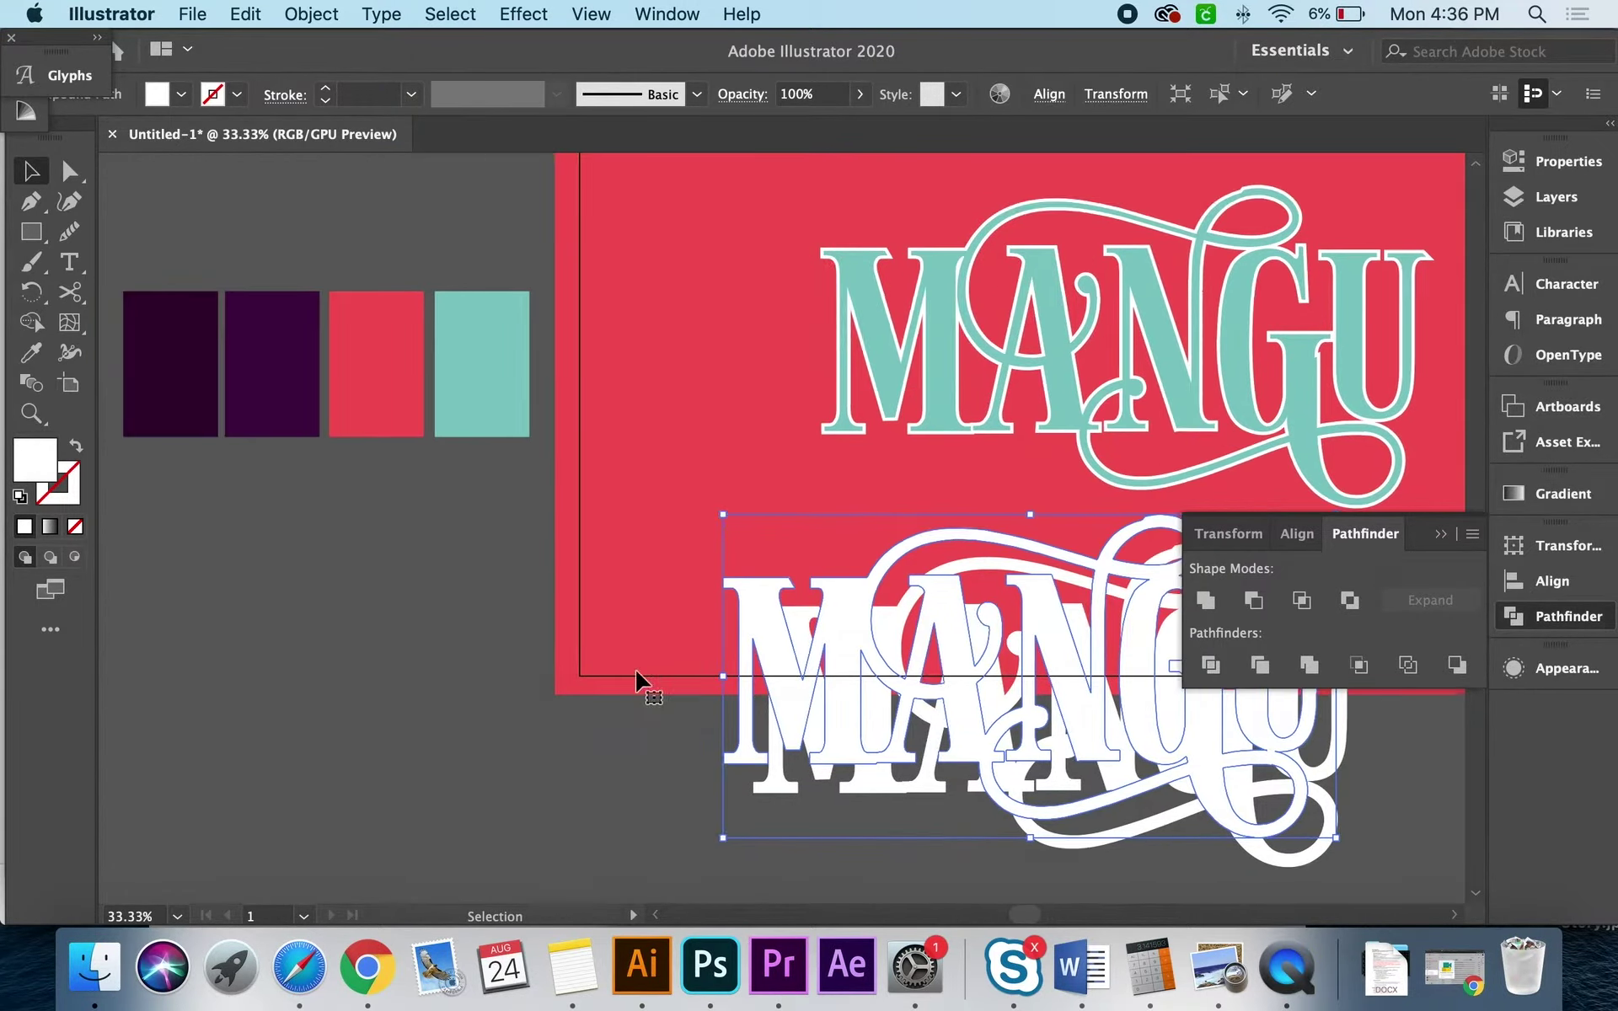
{"action": "key", "text": "i"}
{"action": "left_click", "coordinate": [158, 360]}
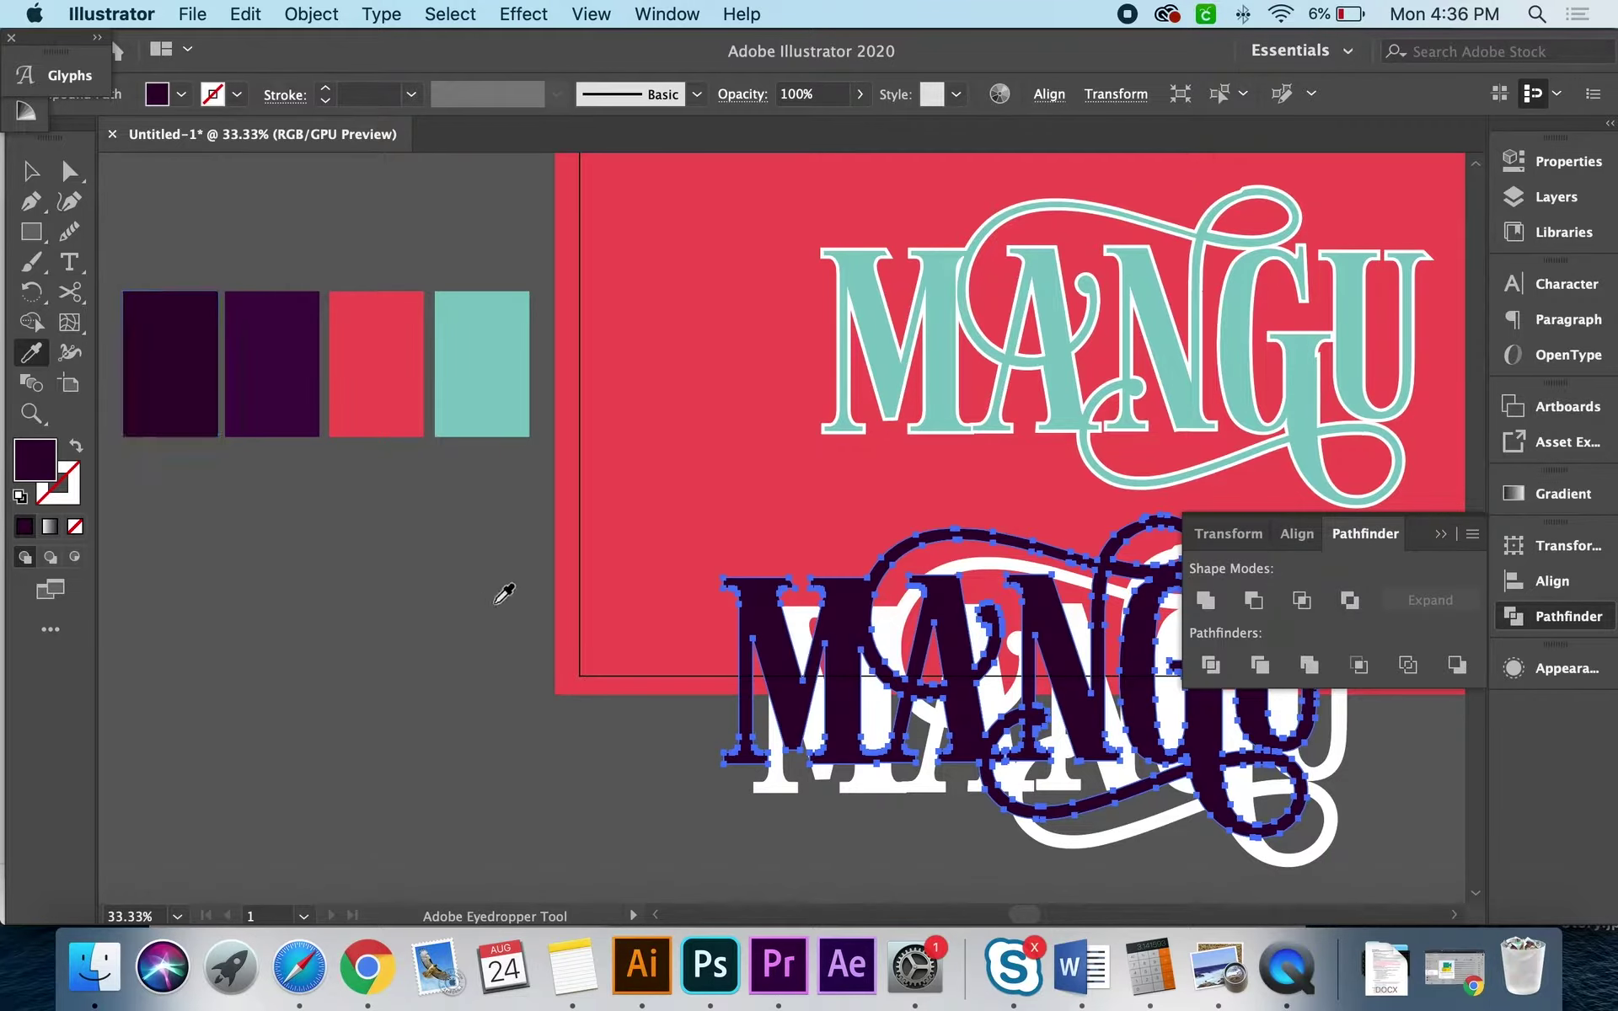
{"action": "key", "text": "v"}
Step: Fill the other copy dark purple, then select both copies for blending
{"action": "left_click", "coordinate": [697, 740]}
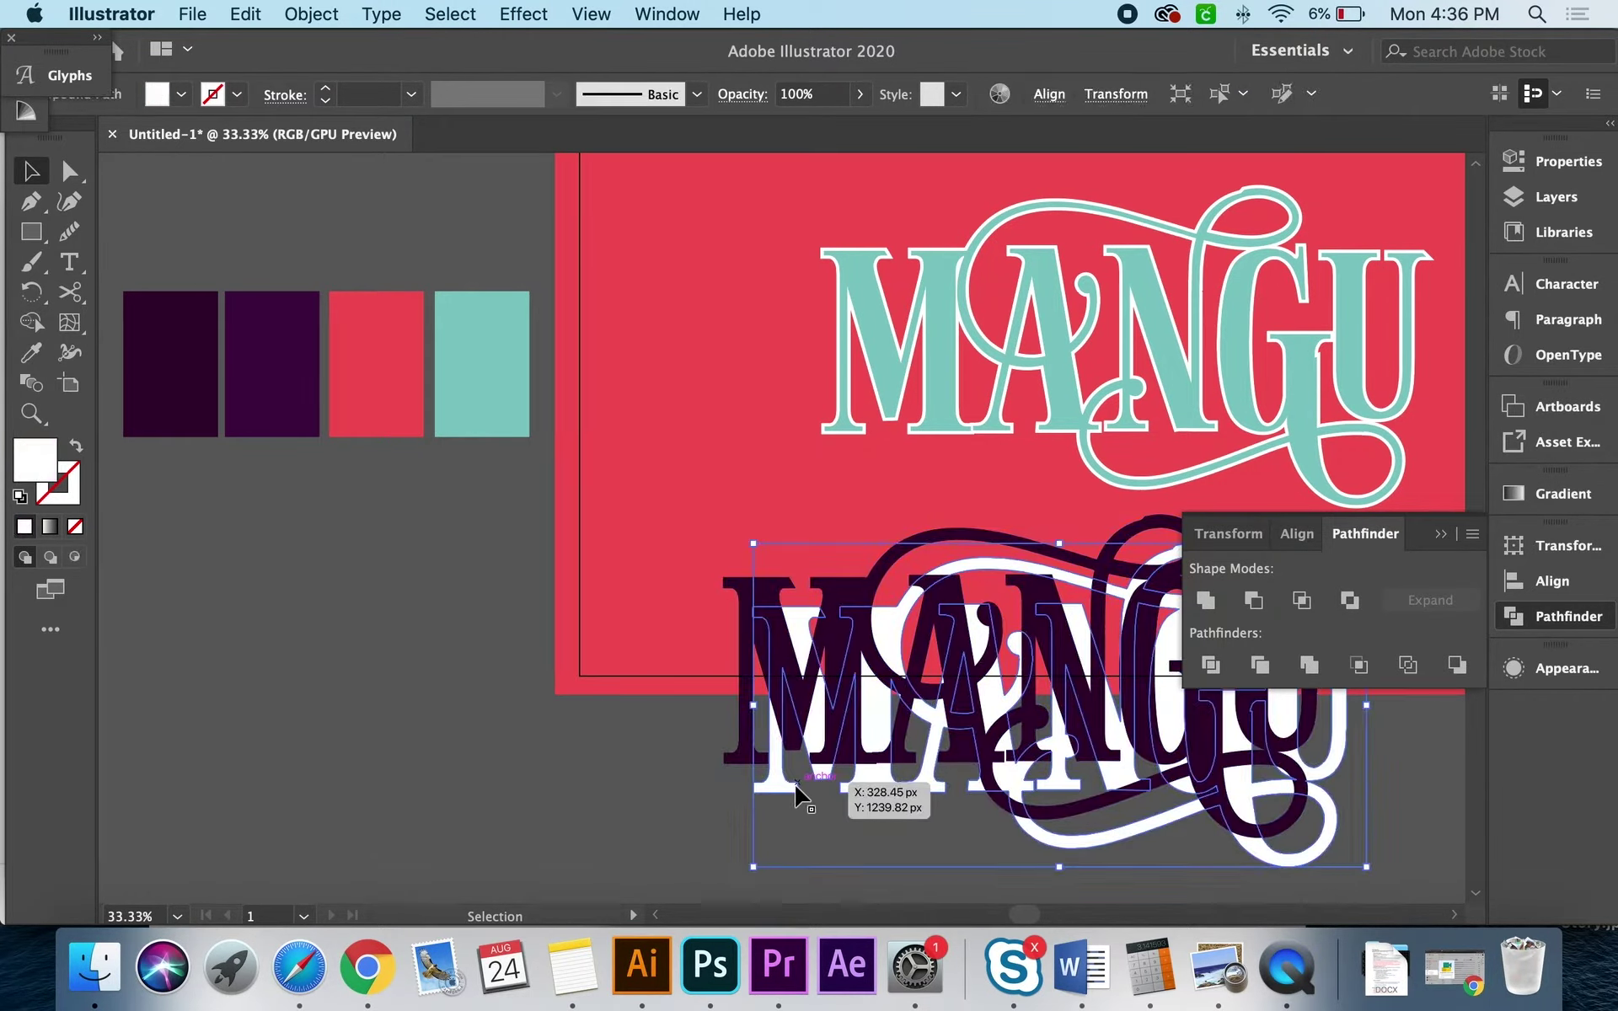
{"action": "key", "text": "i"}
{"action": "left_click", "coordinate": [272, 325]}
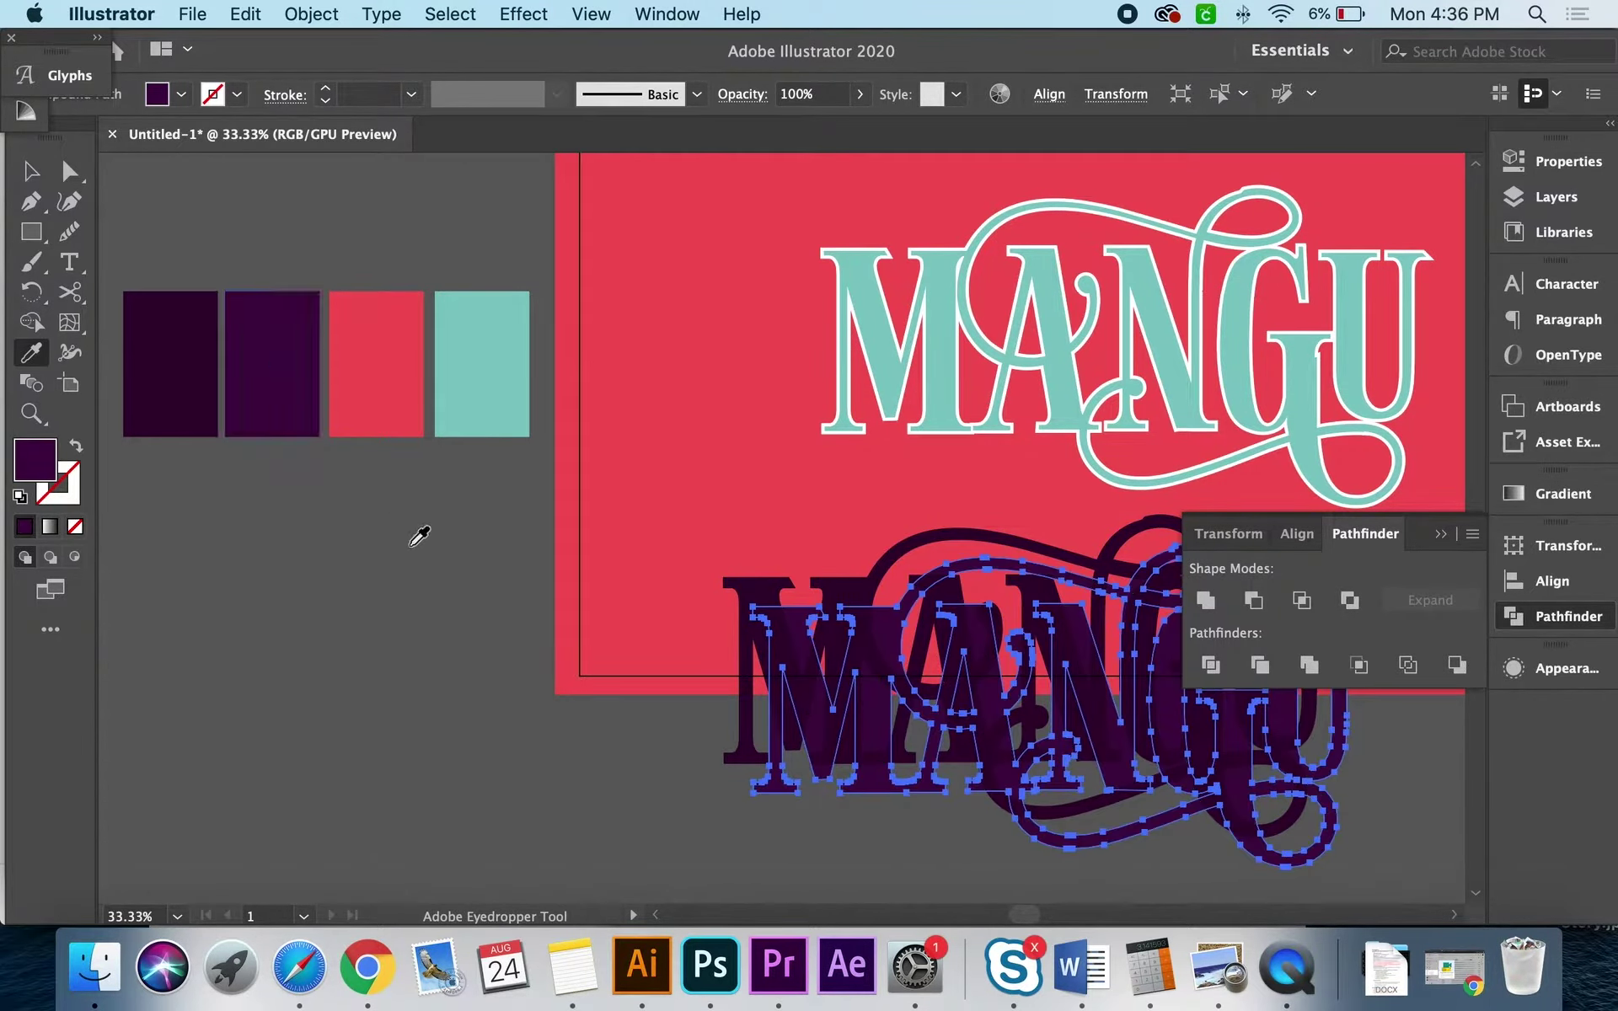
{"action": "key", "text": "v"}
{"action": "left_click", "coordinate": [451, 678]}
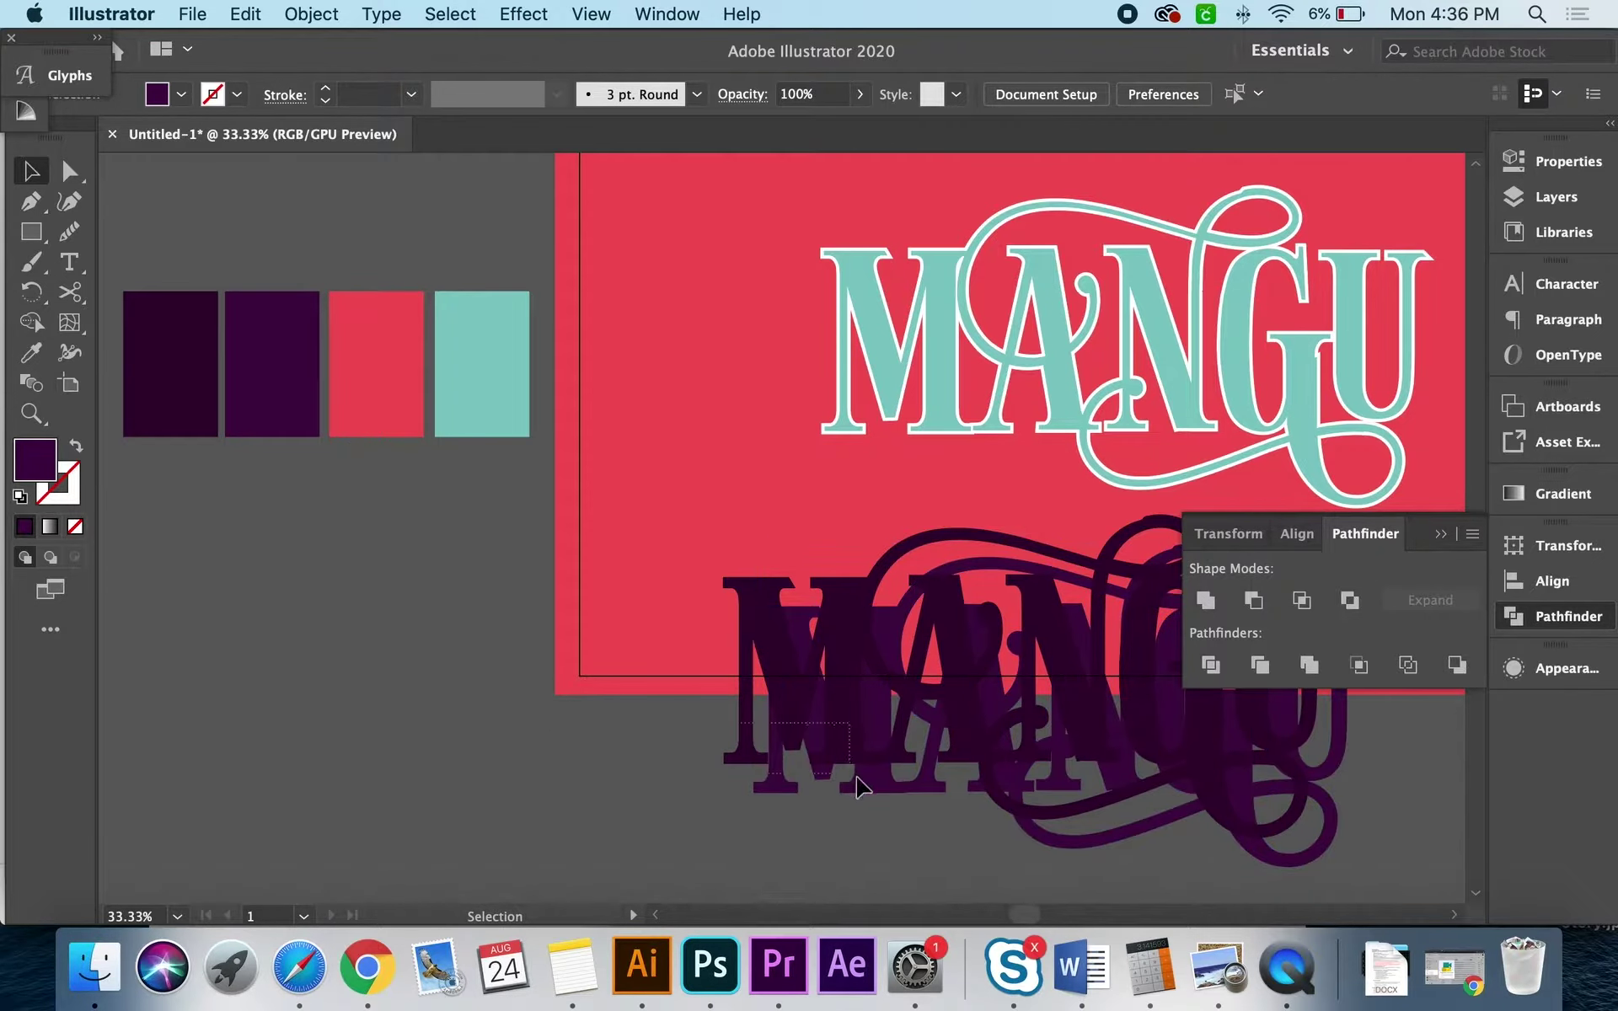
{"action": "left_click_drag", "start_coordinate": [853, 784], "coordinate": [859, 789]}
{"action": "left_click", "coordinate": [314, 12]}
{"action": "mouse_move", "coordinate": [322, 649]}
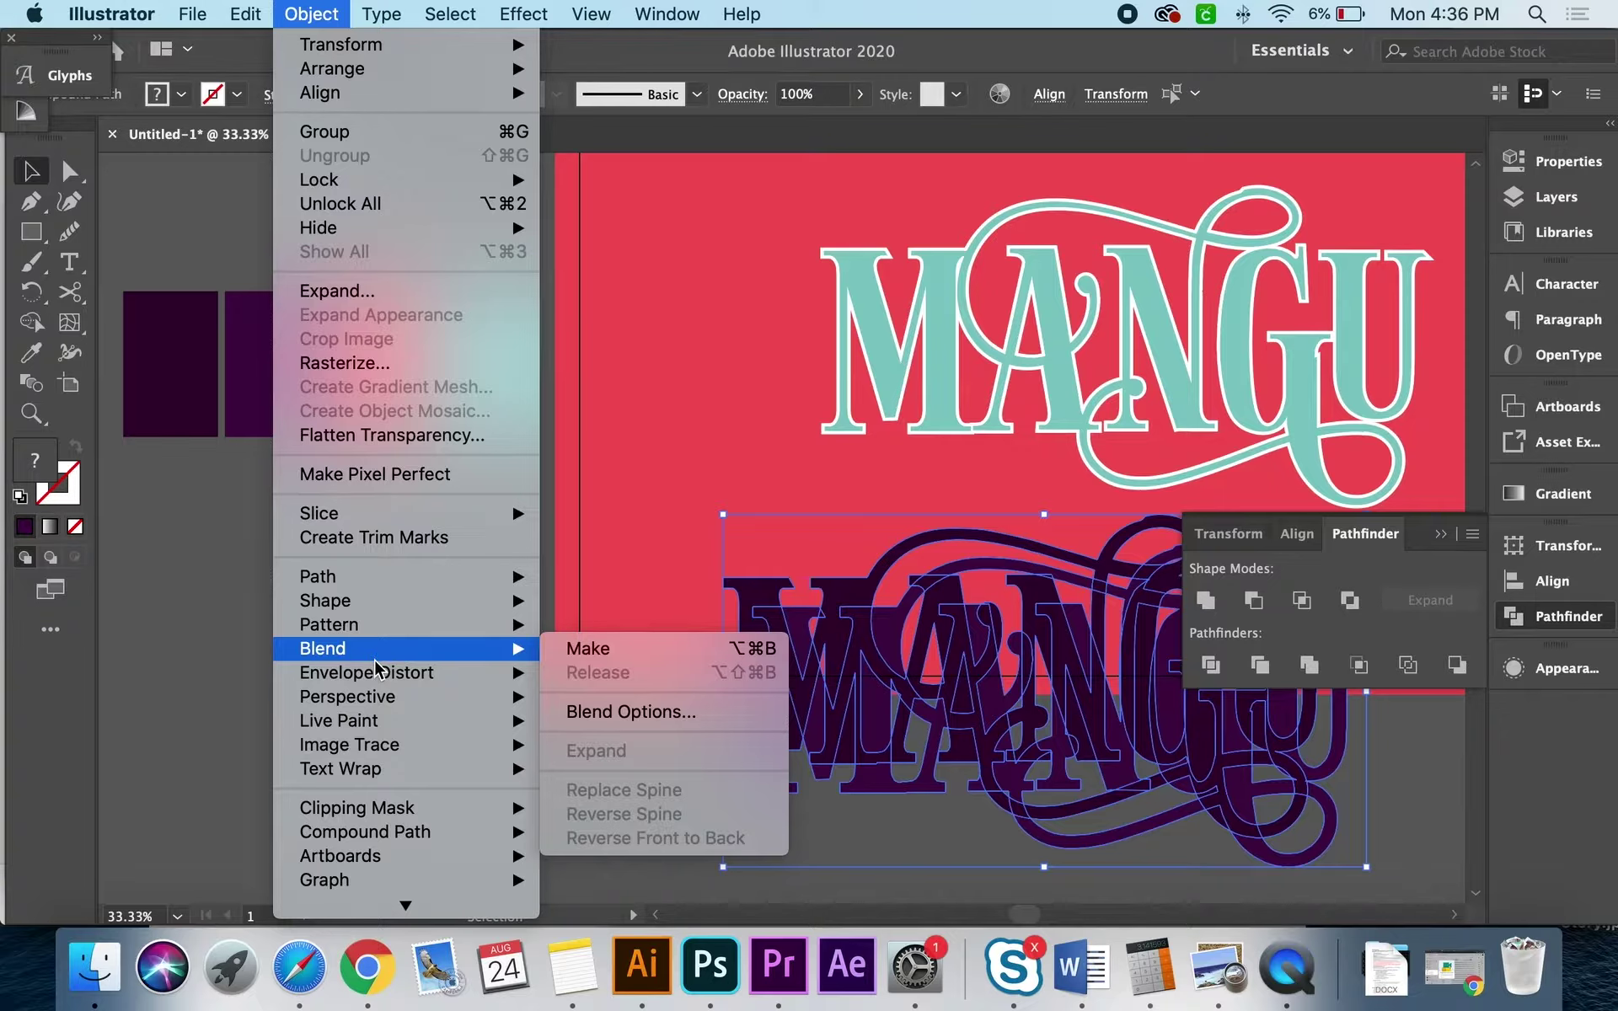
Step: Set blend spacing to 20 specified steps and blend the two plum MANGU copies
{"action": "left_click", "coordinate": [580, 714]}
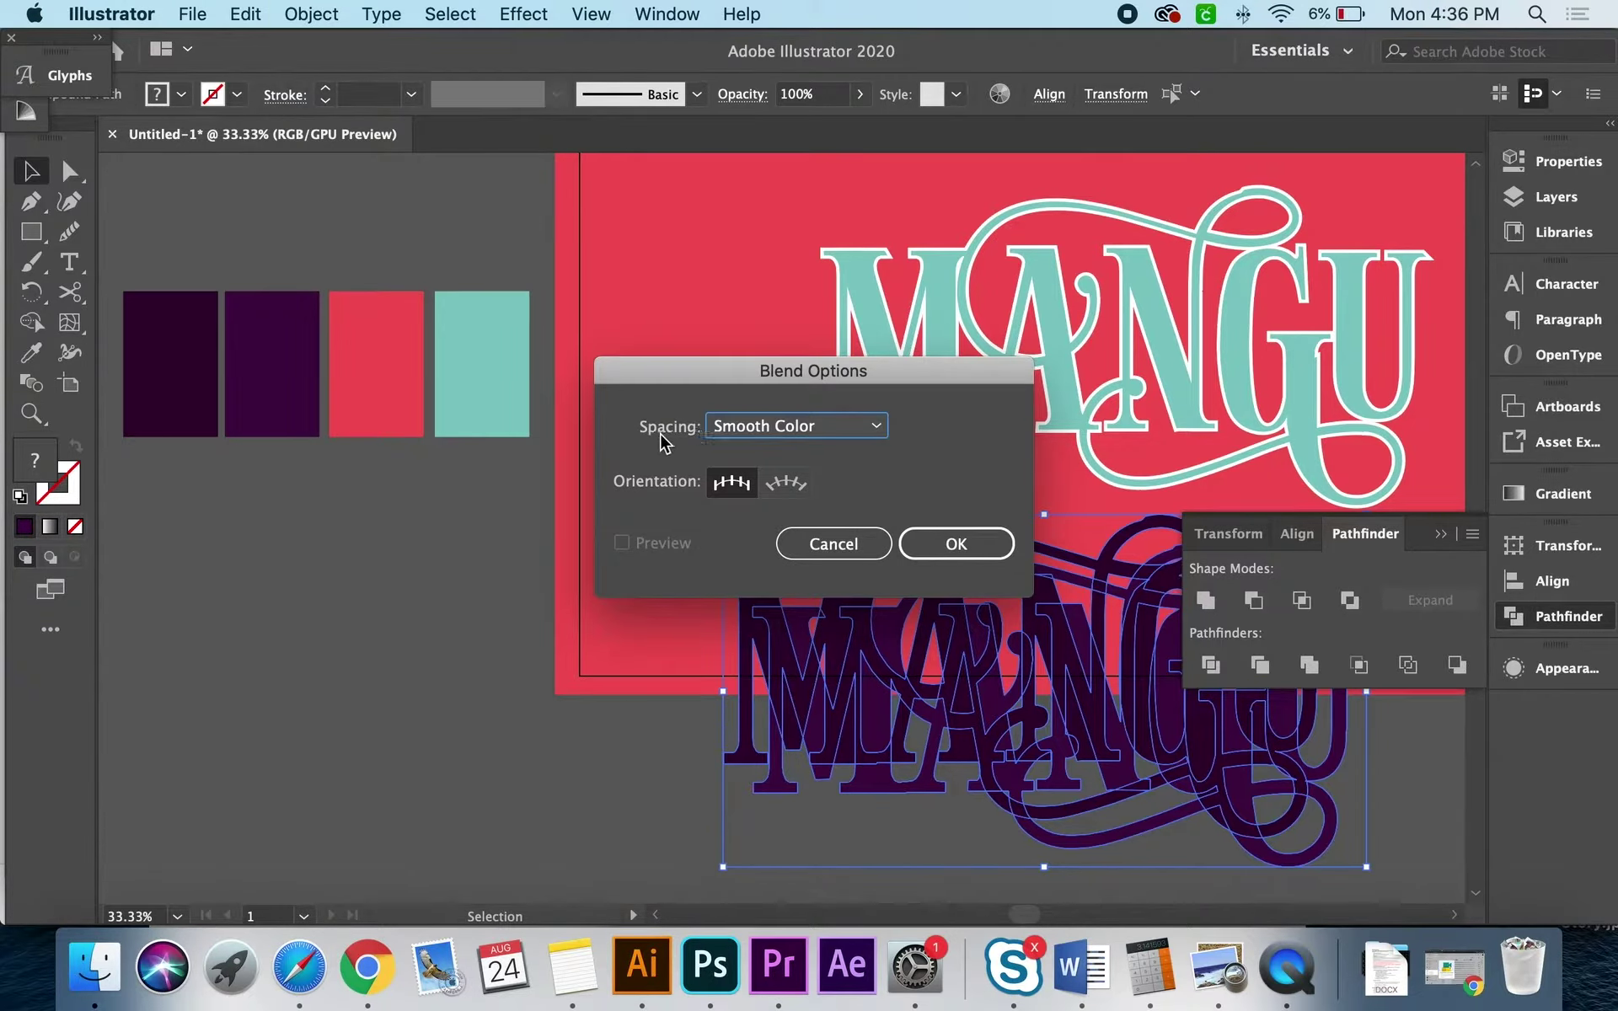
{"action": "left_click", "coordinate": [758, 426]}
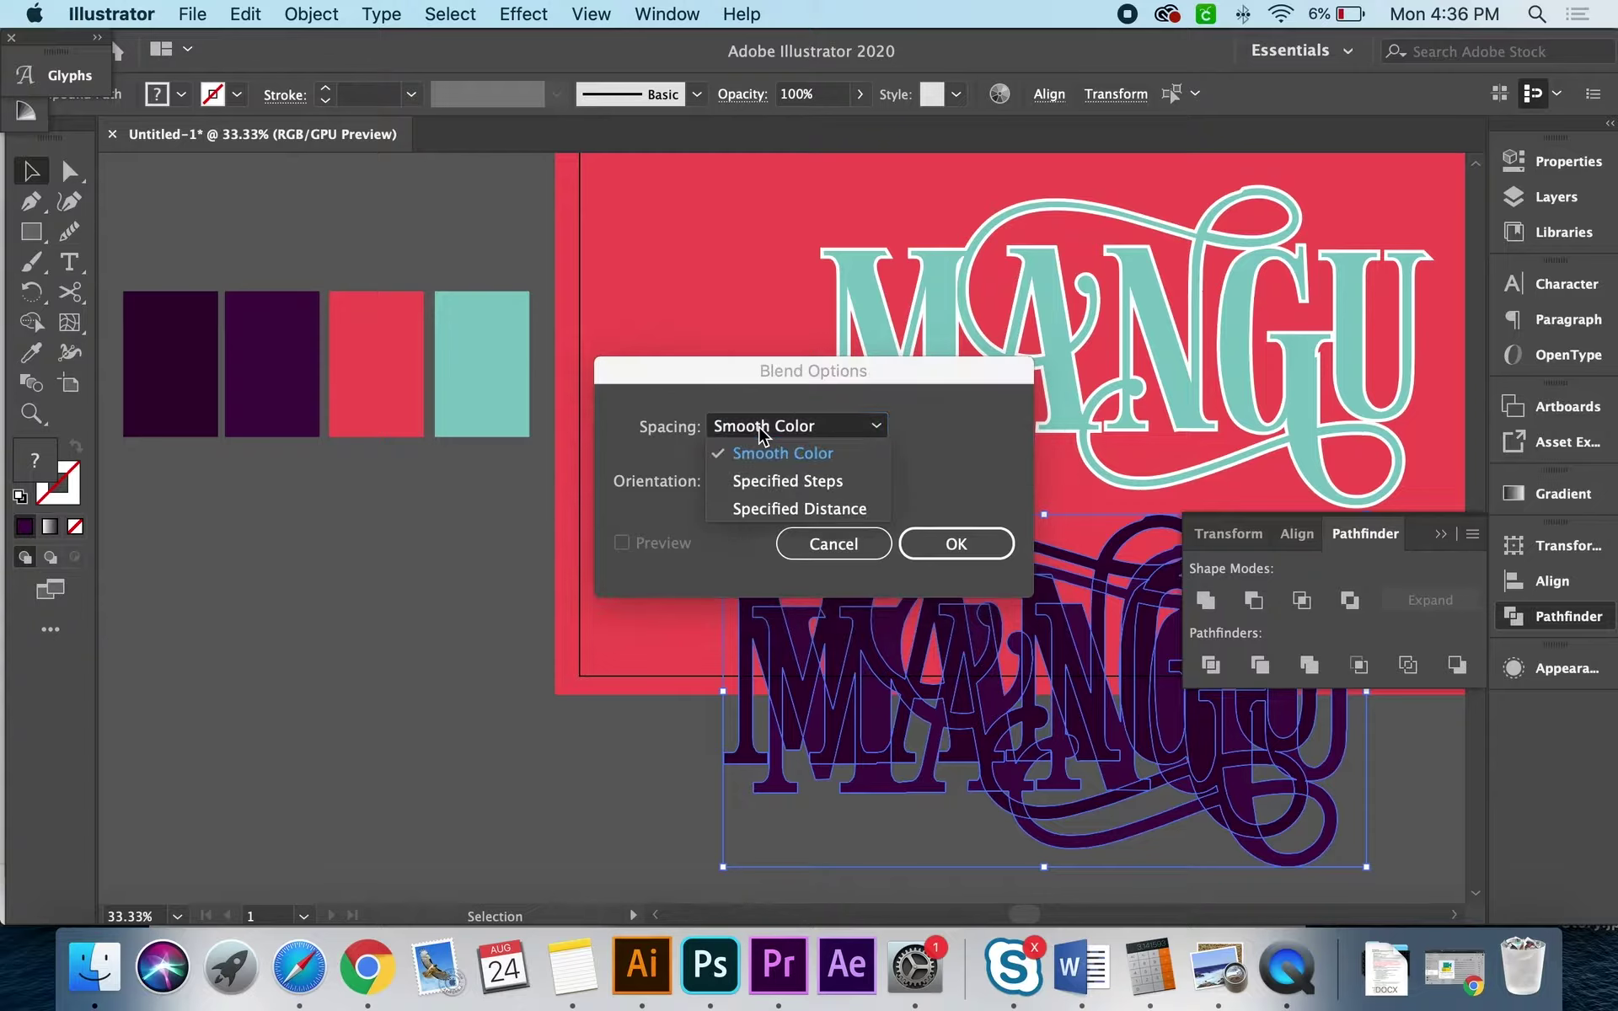
{"action": "left_click", "coordinate": [780, 481]}
{"action": "type", "text": "20"}
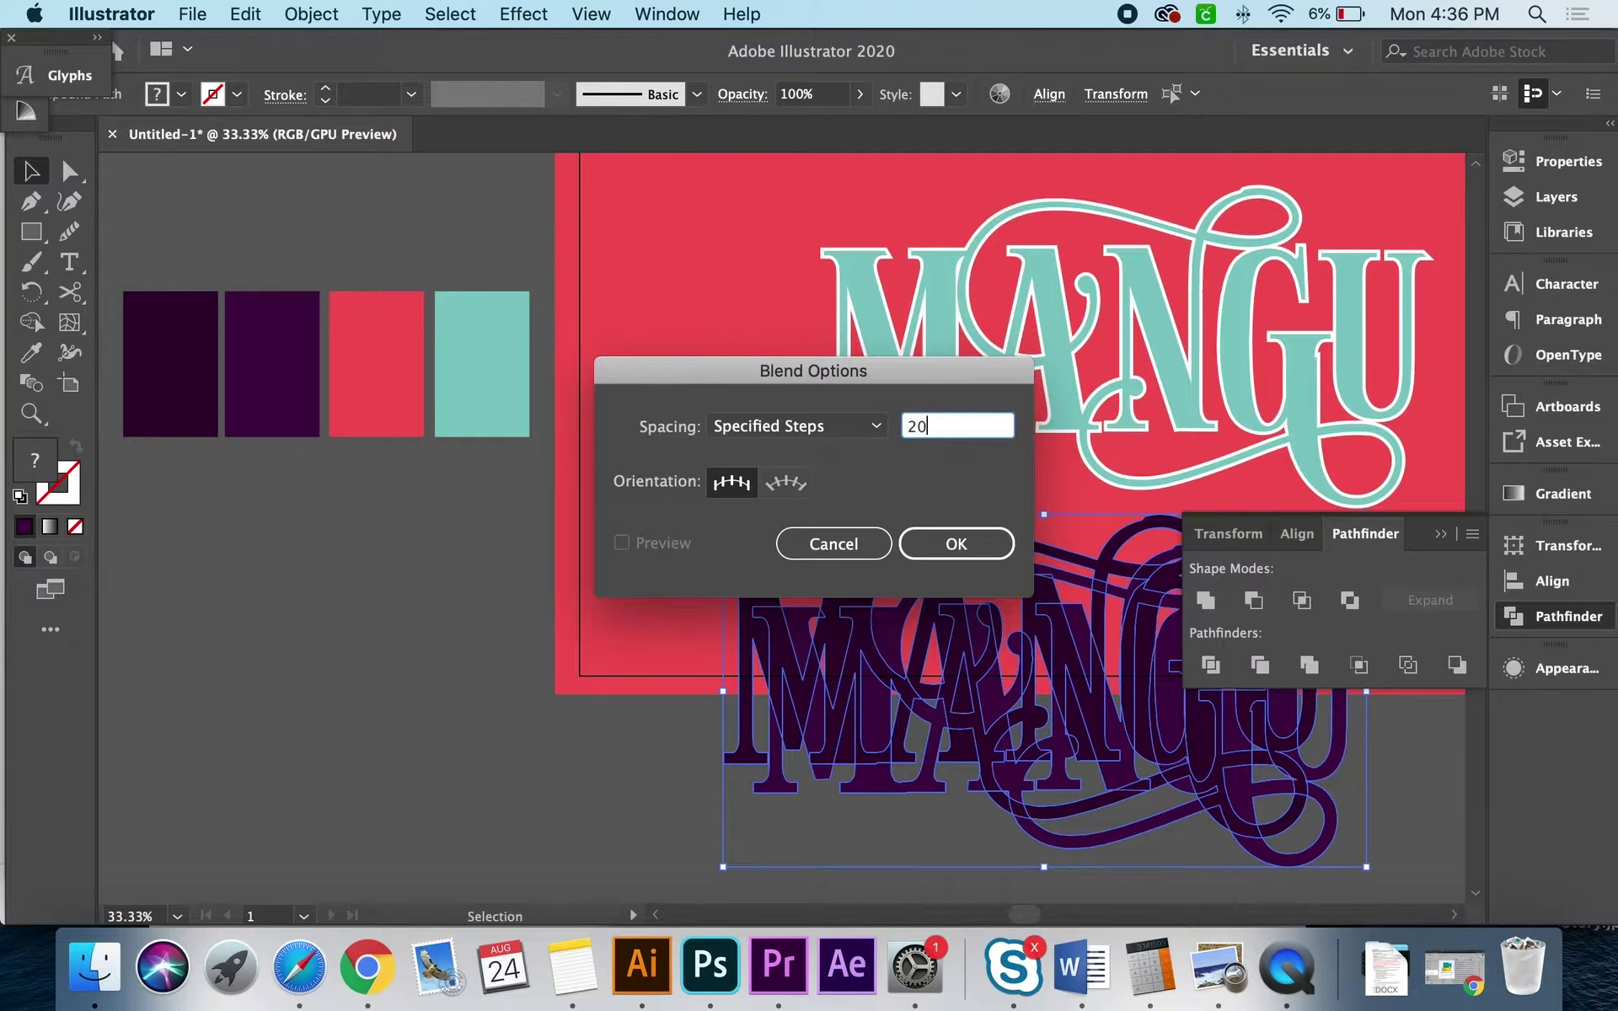
{"action": "key", "text": "Return"}
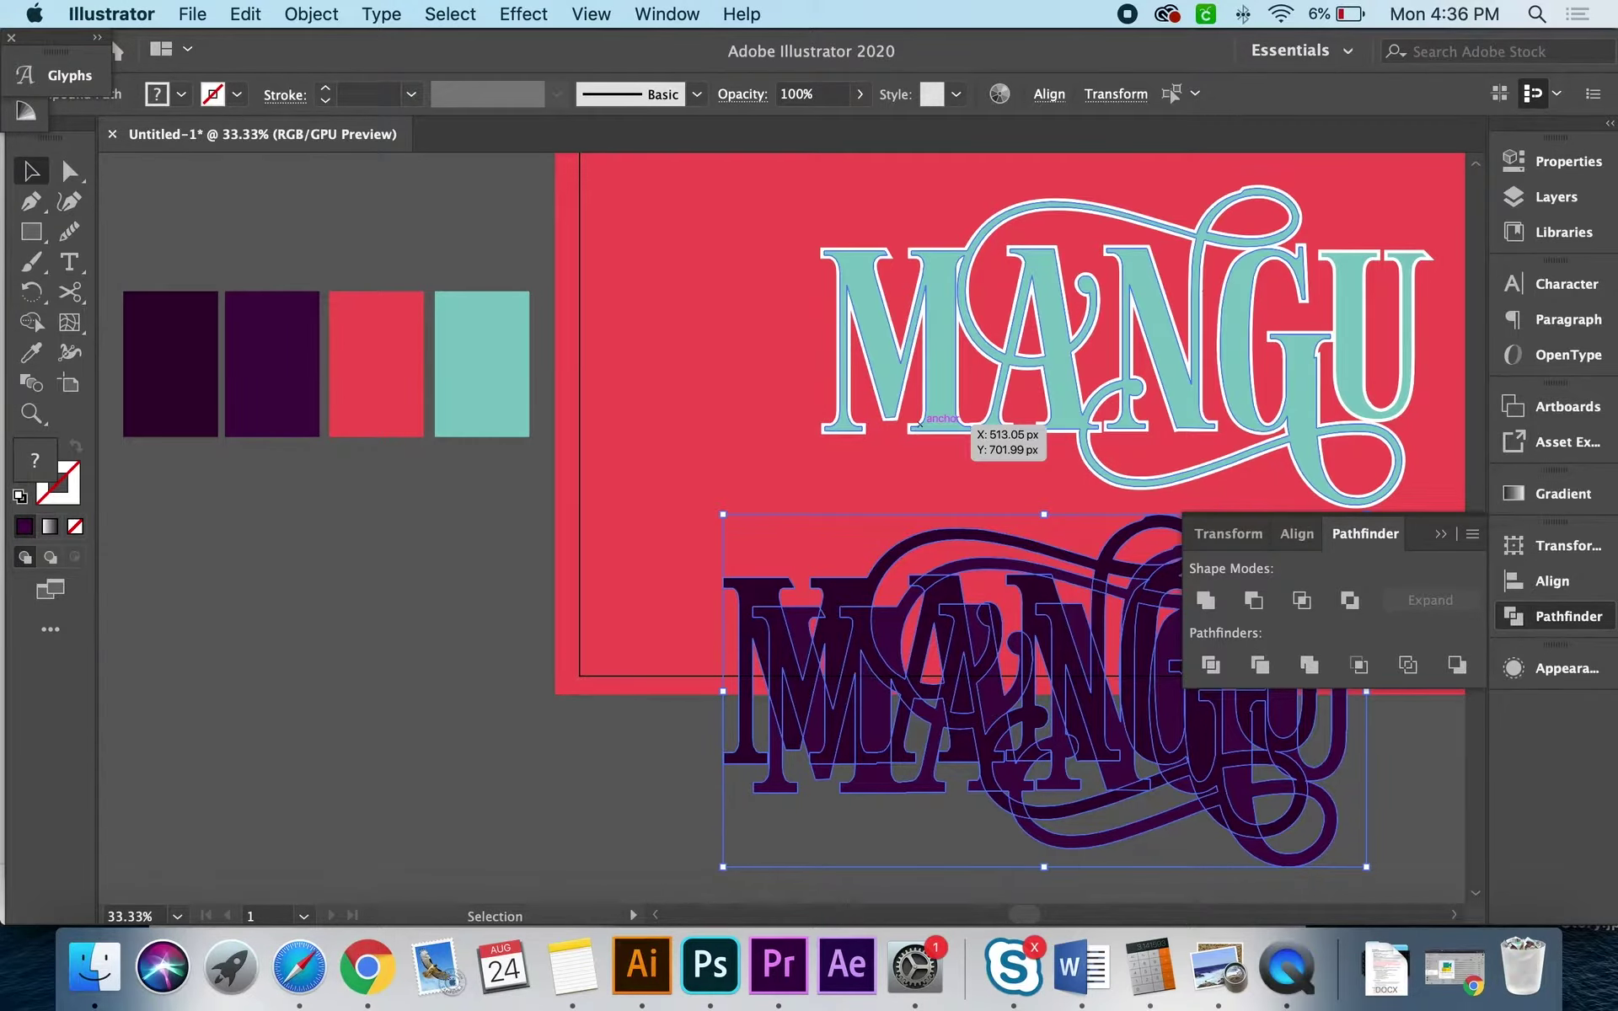
{"action": "left_click", "coordinate": [311, 14]}
{"action": "mouse_move", "coordinate": [367, 673]}
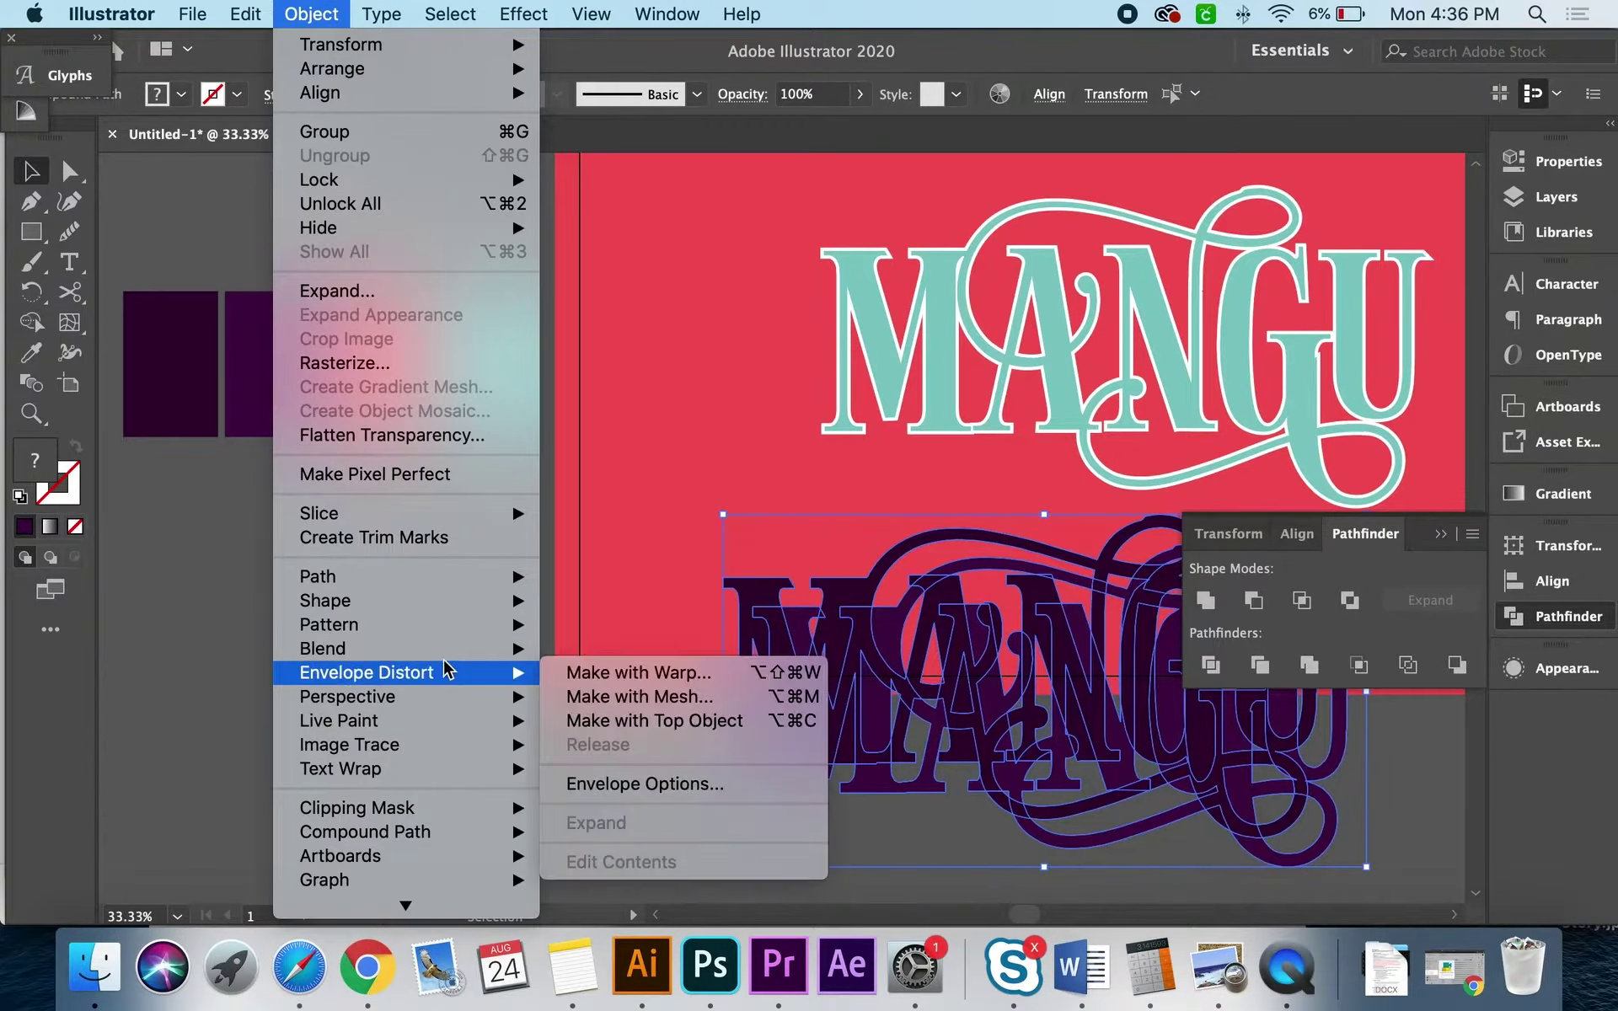
{"action": "left_click", "coordinate": [654, 660]}
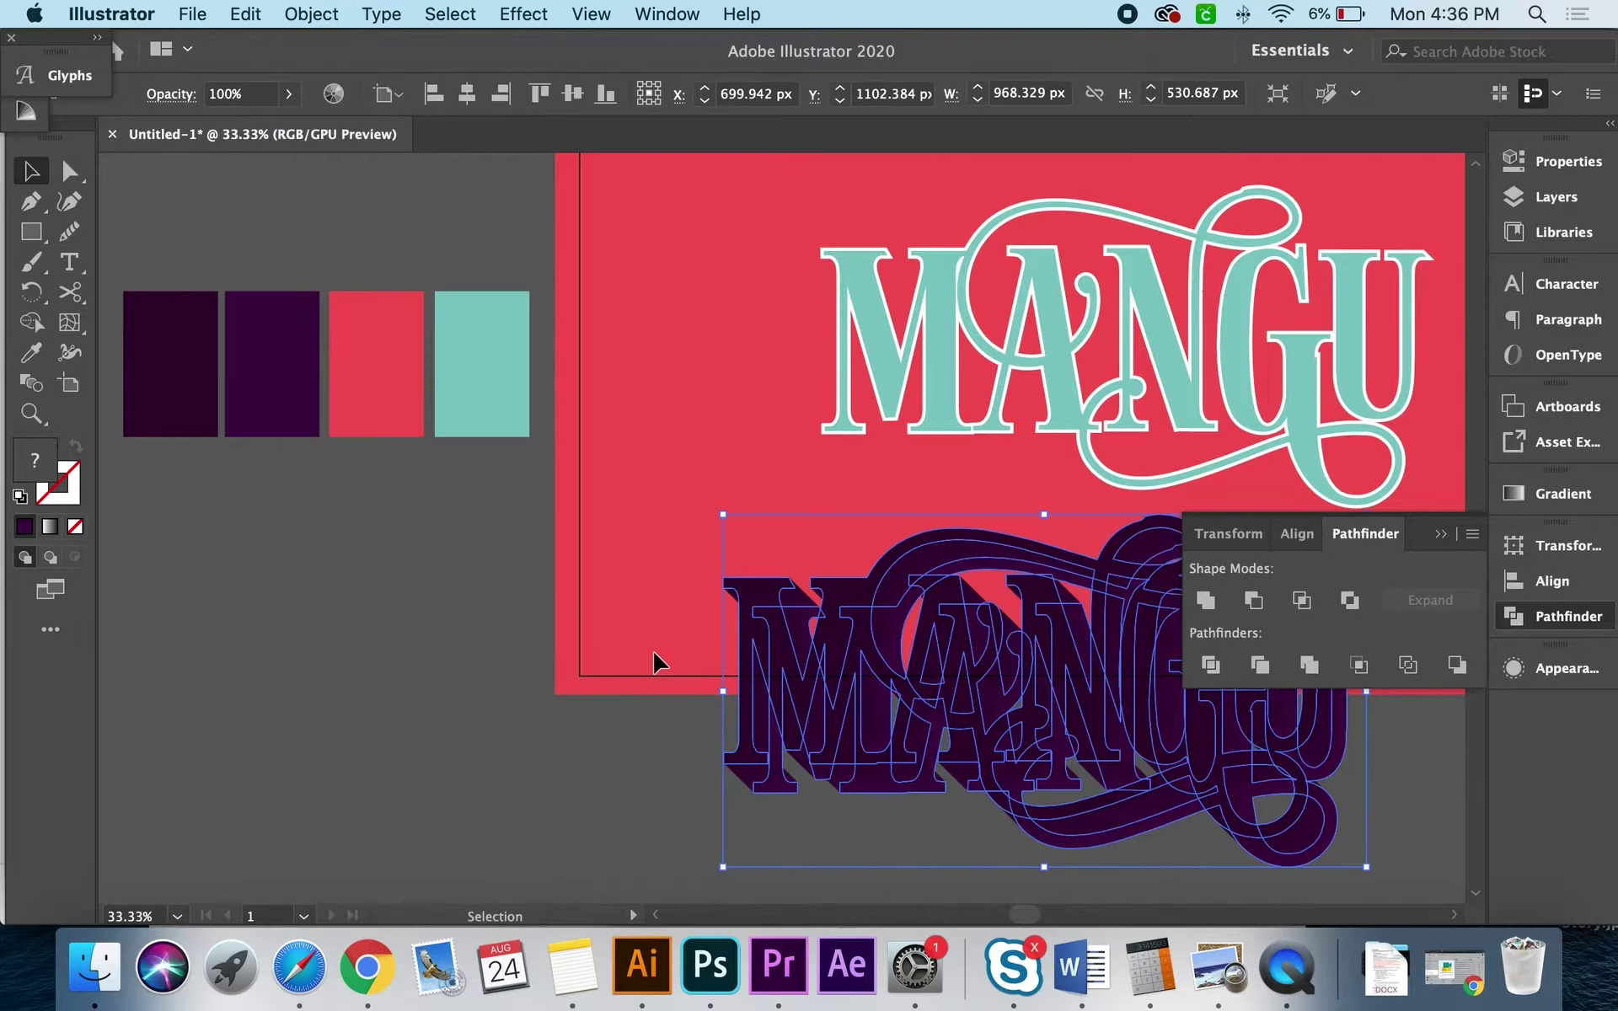
{"action": "left_click", "coordinate": [482, 649]}
{"action": "scroll", "coordinate": [482, 649], "scroll_direction": "right", "scroll_amount": 5}
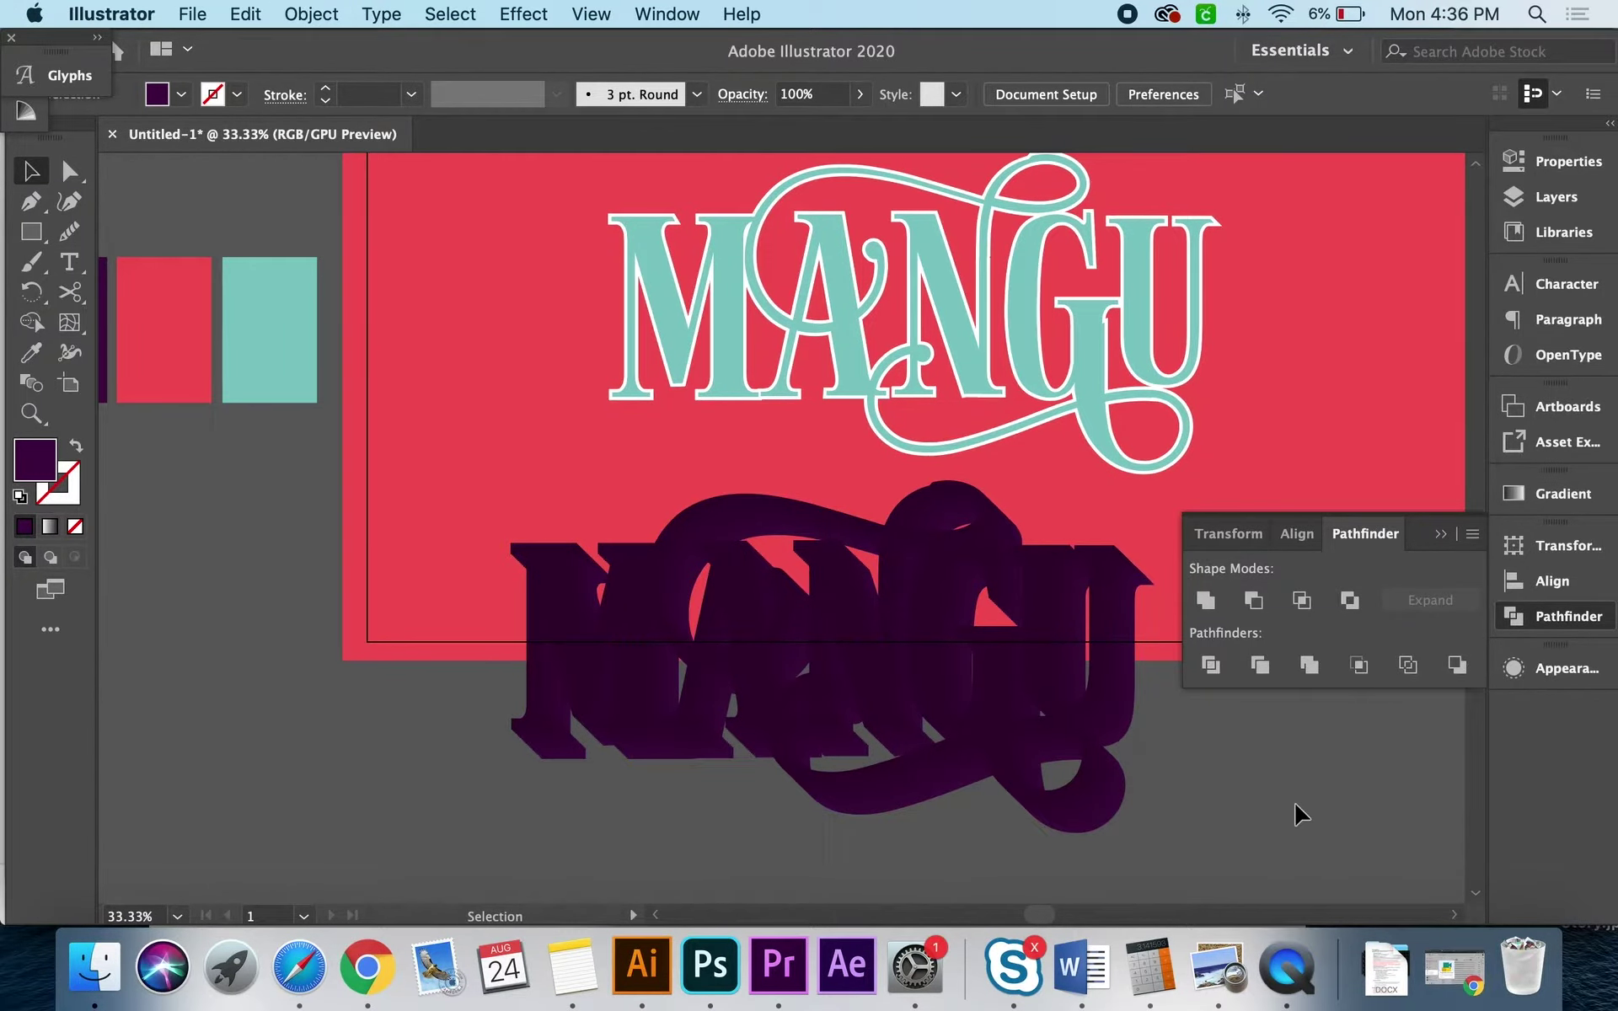
Step: Reposition one end shape of the plum blend in isolation mode, then exit
{"action": "left_click", "coordinate": [965, 742]}
{"action": "left_click", "coordinate": [361, 733]}
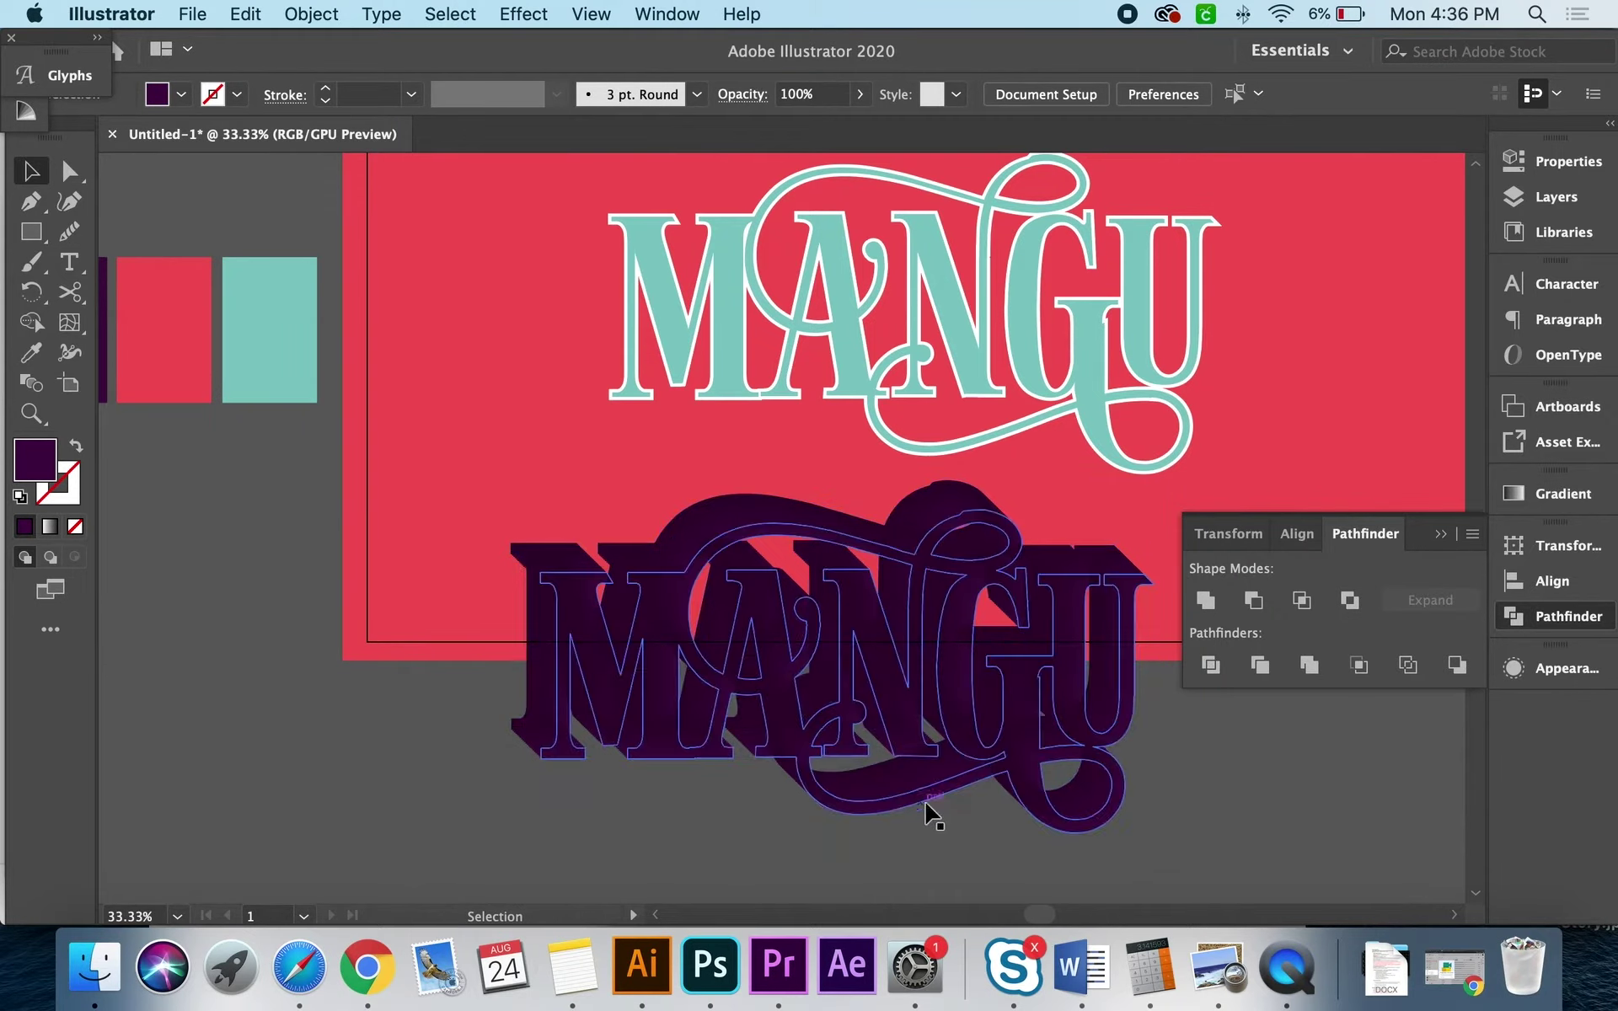
{"action": "double_click", "coordinate": [934, 813]}
{"action": "left_click_drag", "start_coordinate": [936, 813], "coordinate": [1109, 900]}
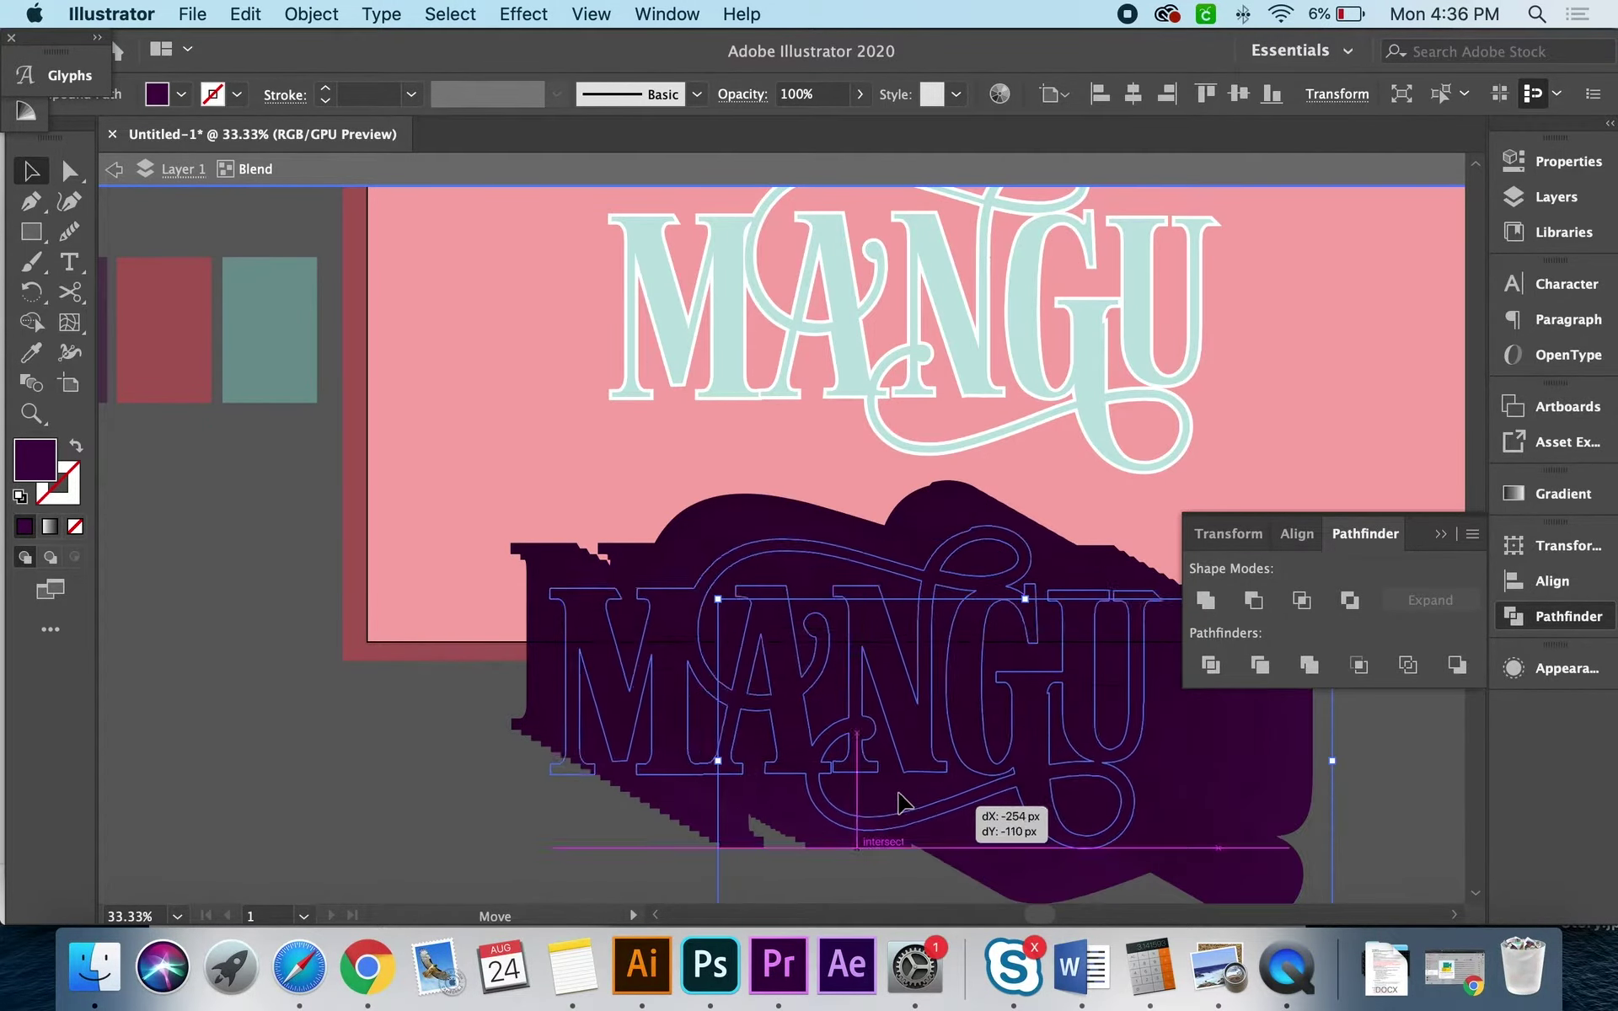
{"action": "mouse_move", "coordinate": [1110, 900]}
{"action": "left_mouse_down"}
{"action": "mouse_move", "coordinate": [881, 788]}
{"action": "mouse_move", "coordinate": [941, 810]}
{"action": "mouse_move", "coordinate": [866, 794]}
{"action": "left_mouse_up"}
{"action": "double_click", "coordinate": [454, 733]}
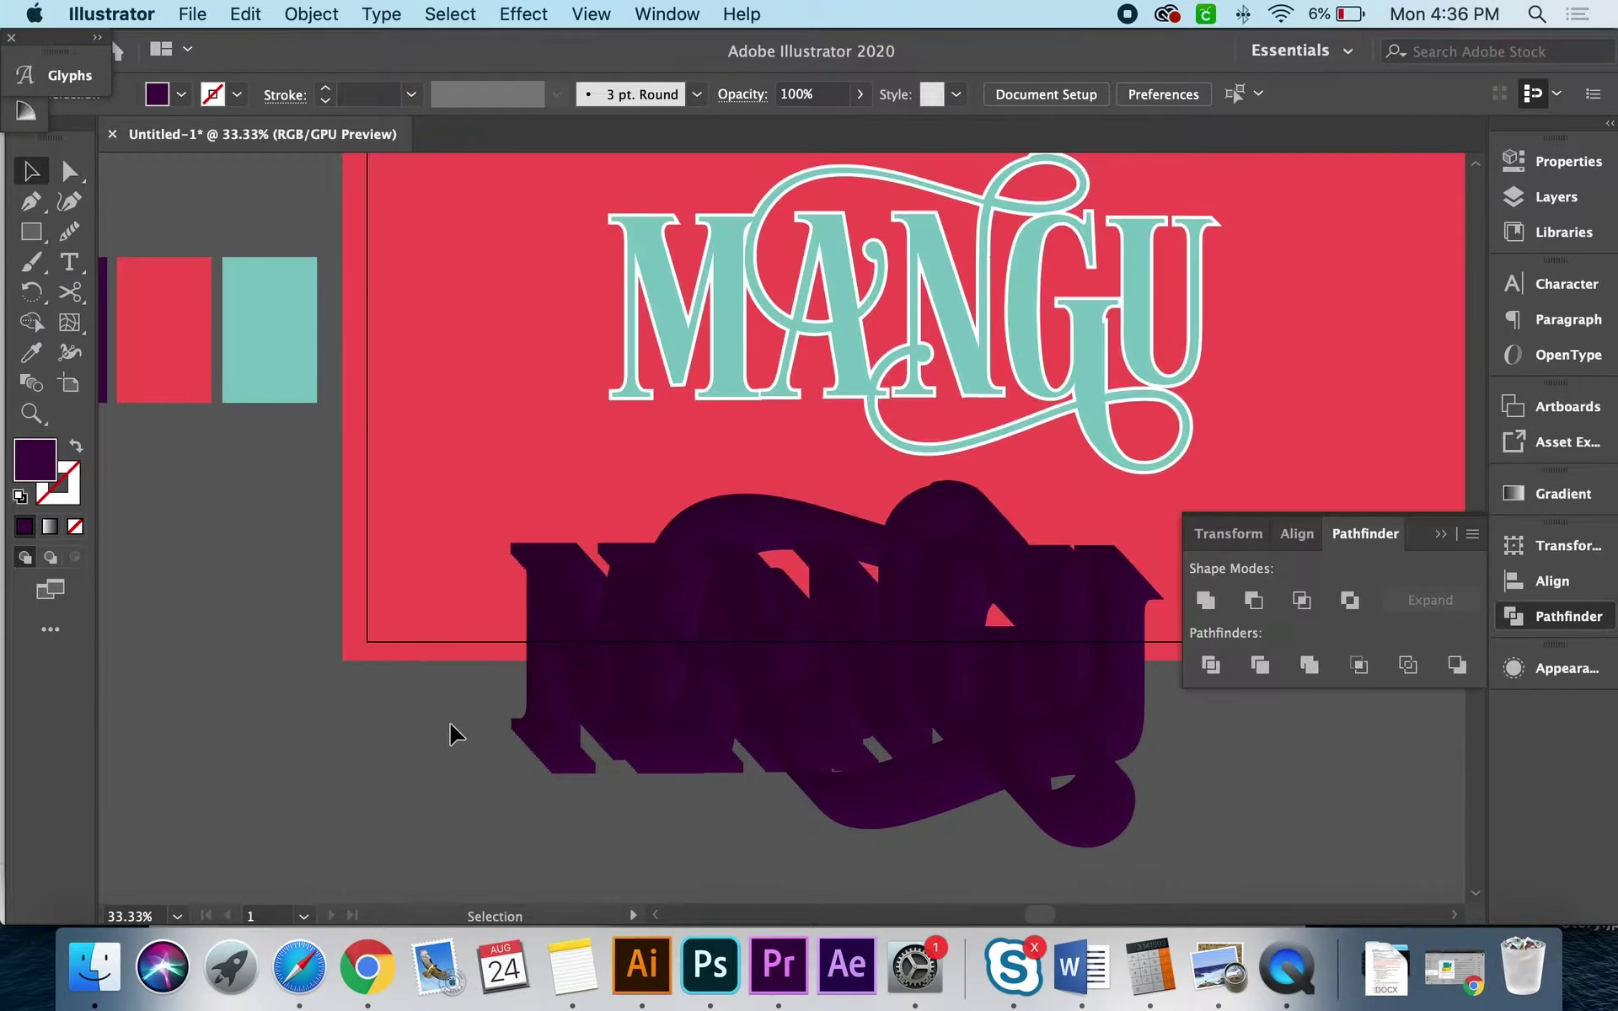
{"action": "scroll", "coordinate": [453, 733], "scroll_direction": "up", "scroll_amount": 3}
{"action": "scroll", "coordinate": [1155, 499], "scroll_direction": "up", "scroll_amount": 5}
{"action": "scroll", "coordinate": [1155, 498], "scroll_direction": "right", "scroll_amount": 3}
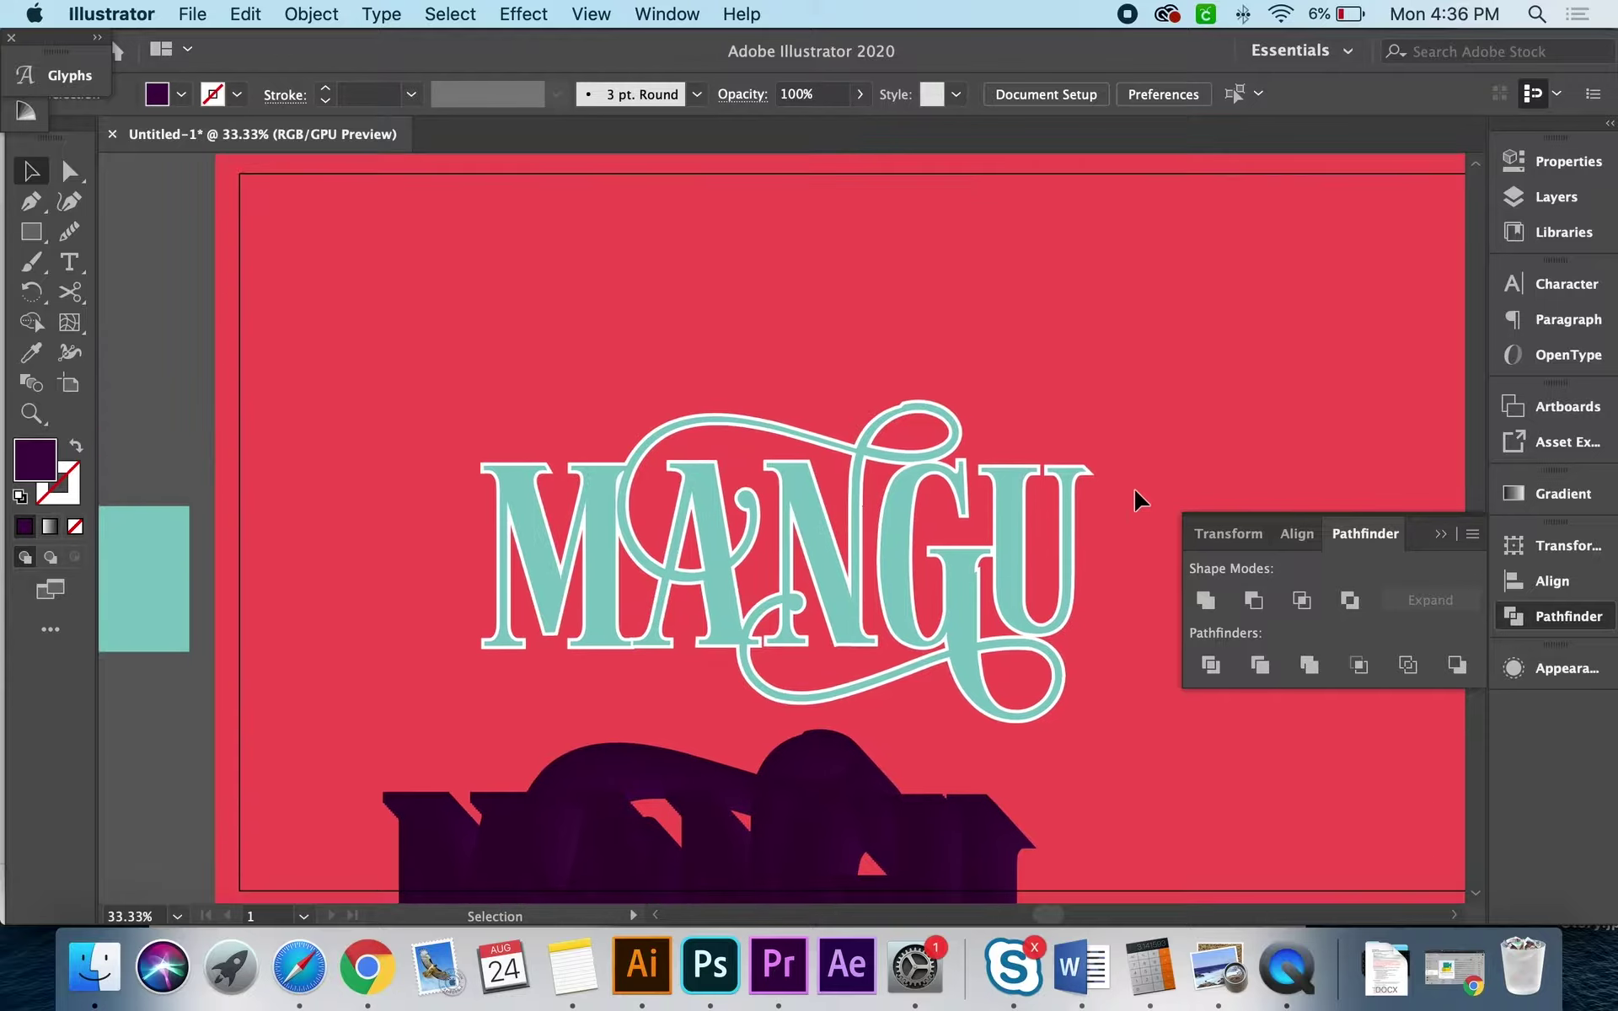
Step: Select the teal MANGU lettering with its white outline and group it
{"action": "left_click", "coordinate": [1064, 590]}
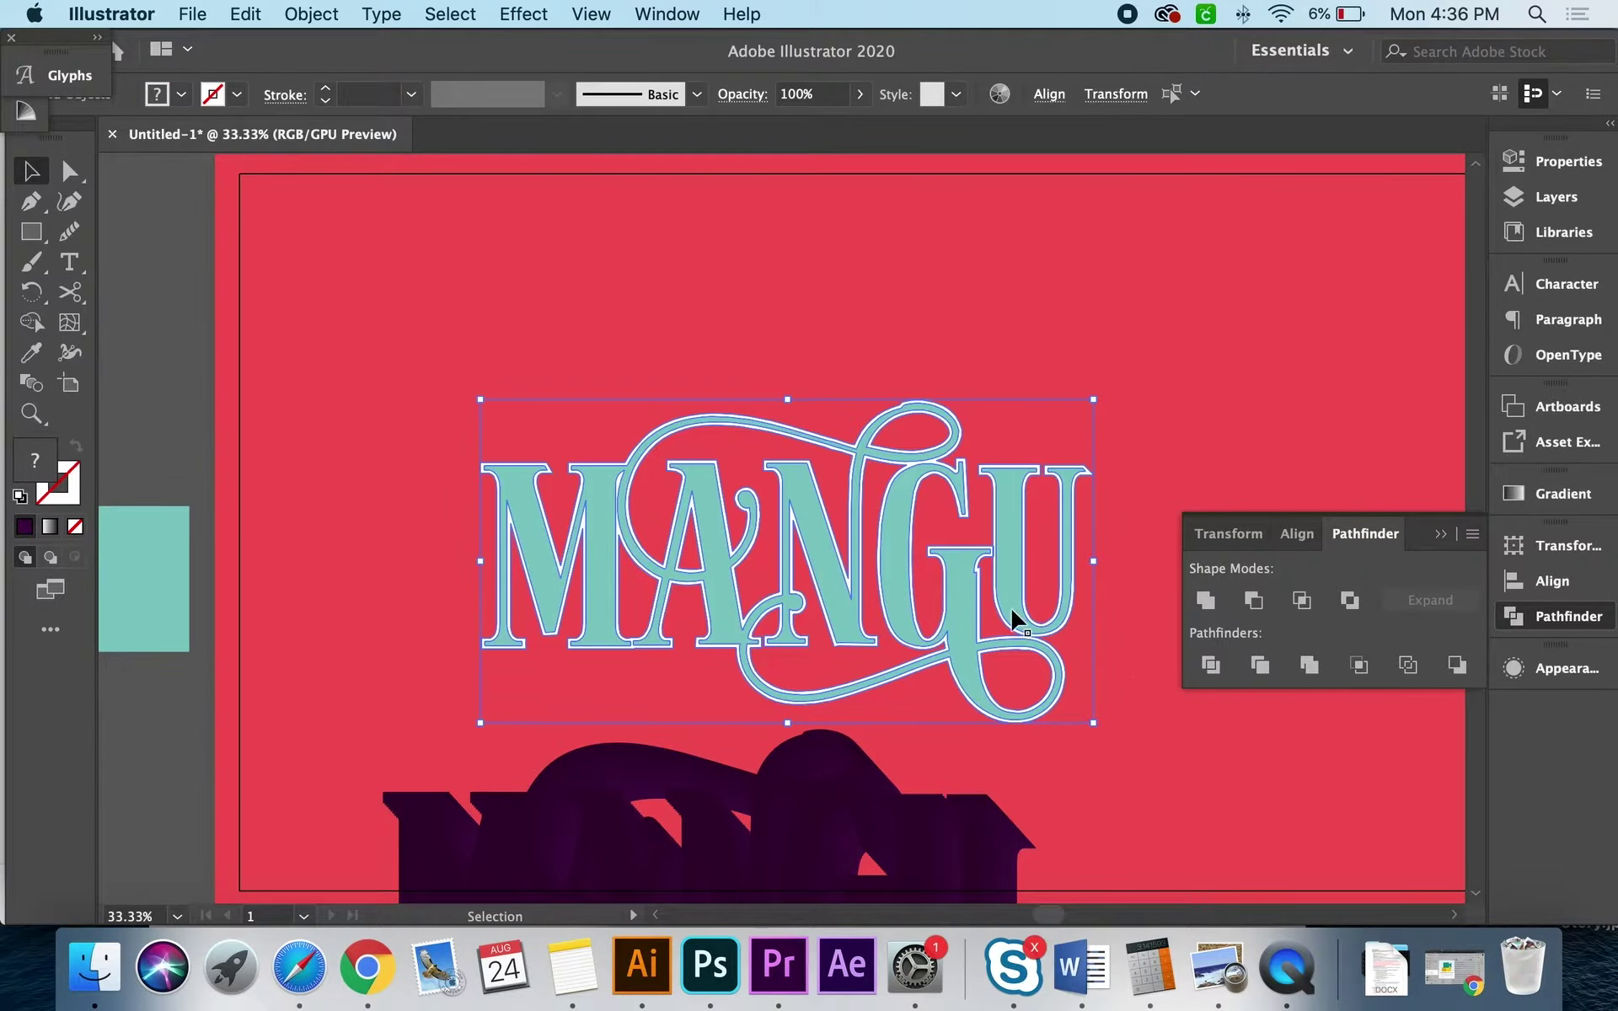
{"action": "key", "text": "a"}
{"action": "key", "text": "v"}
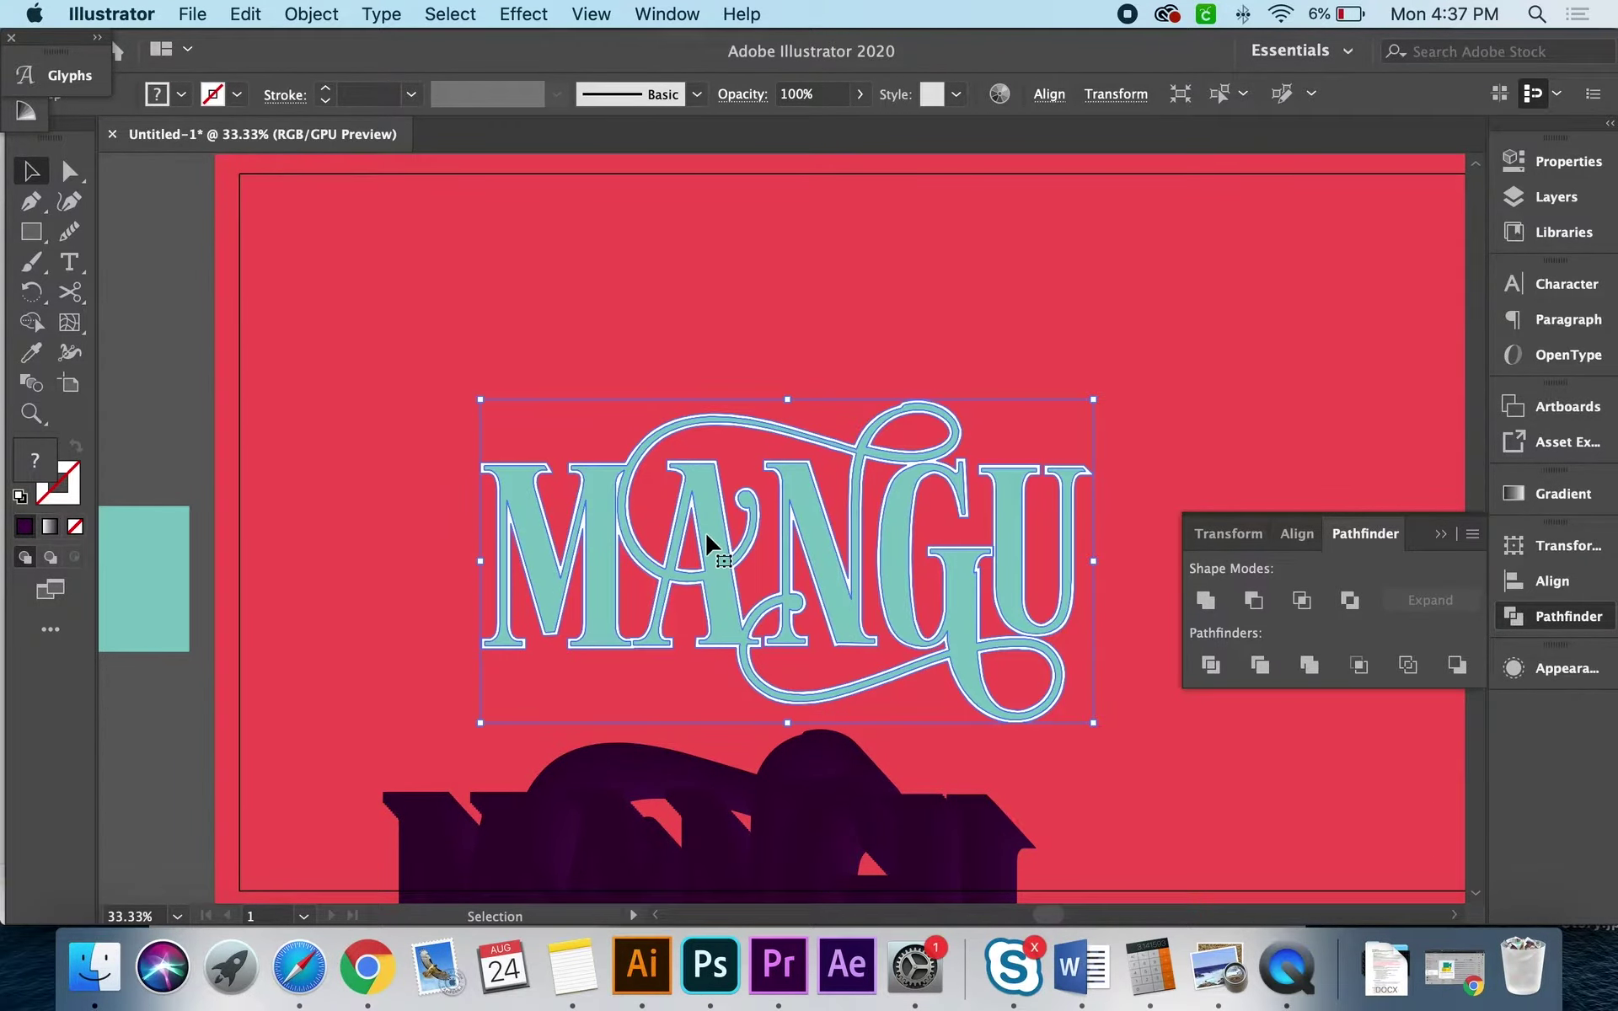
{"action": "right_click", "coordinate": [706, 529]}
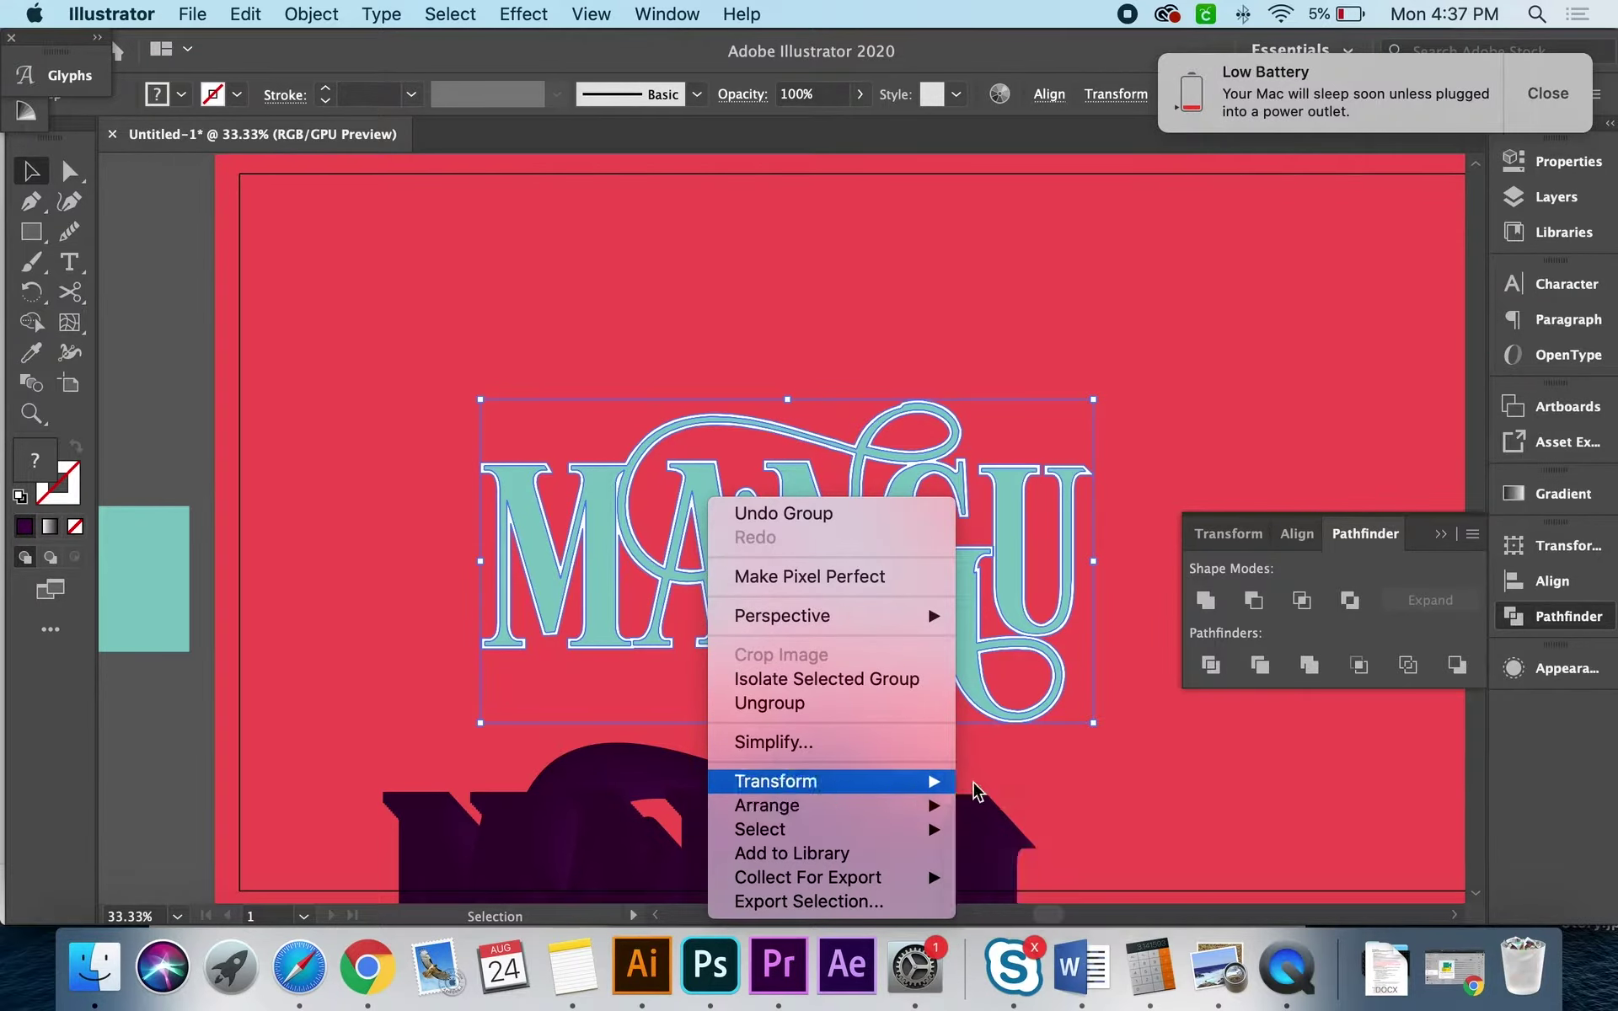
Step: Bring the teal lettering to front and drag the plum extrusion up behind it
{"action": "mouse_move", "coordinate": [767, 806]}
{"action": "left_click", "coordinate": [1037, 789]}
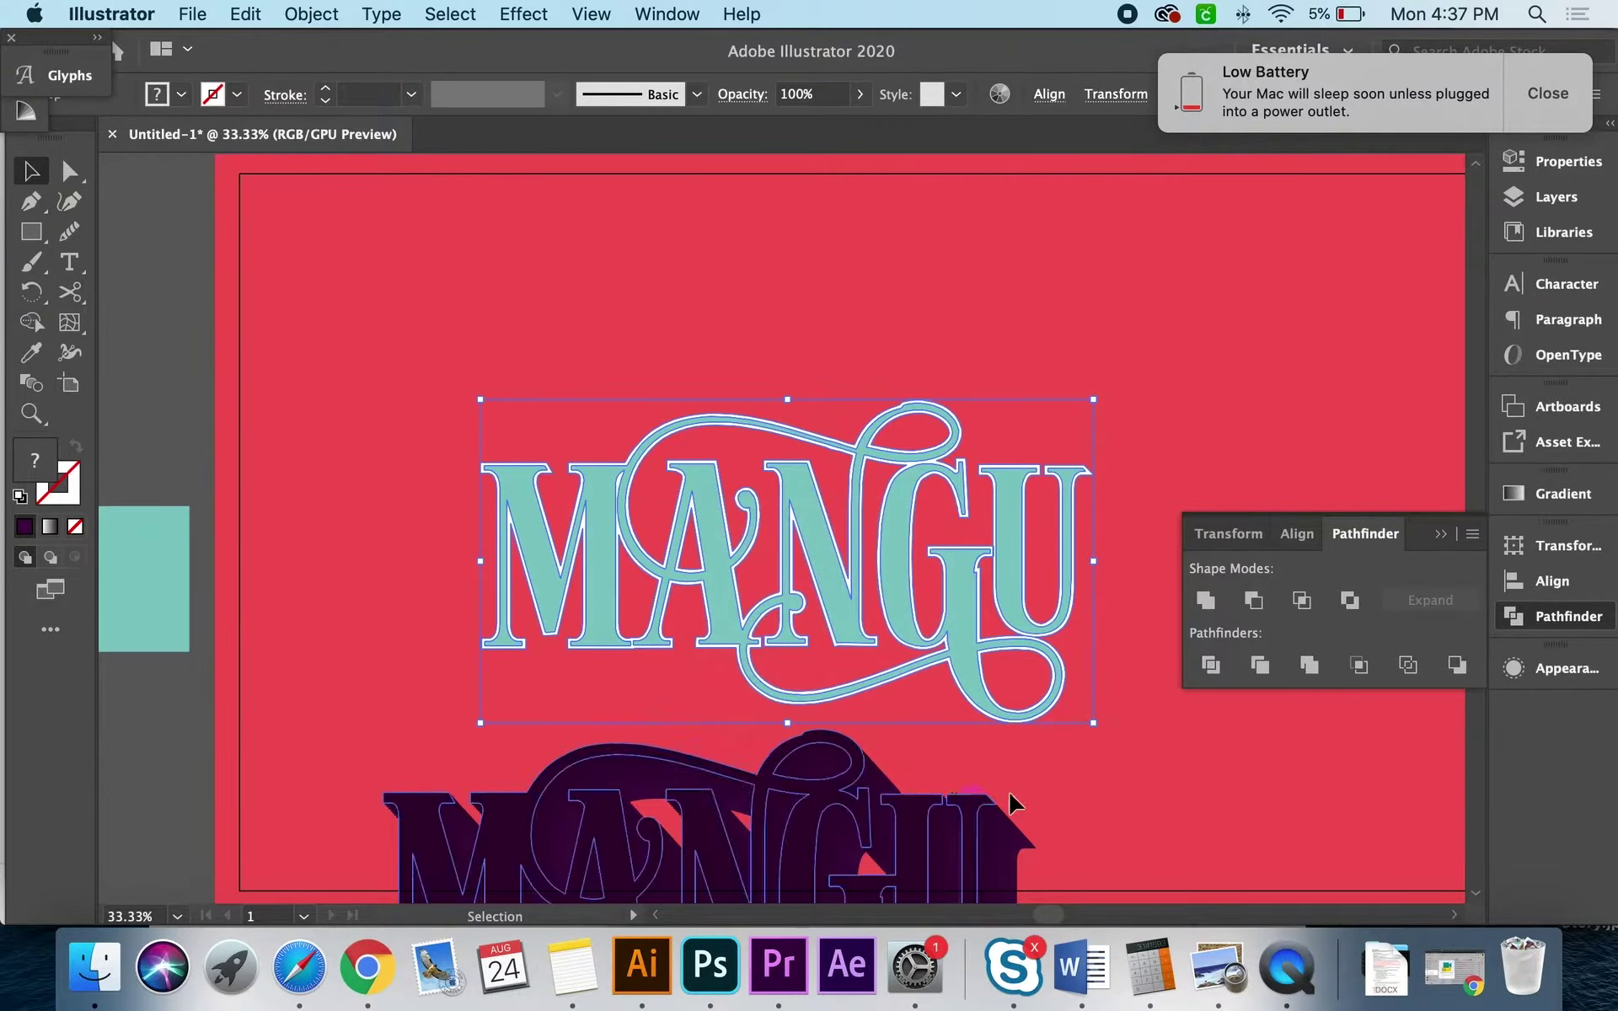
{"action": "left_click", "coordinate": [418, 659]}
{"action": "scroll", "coordinate": [419, 658], "scroll_direction": "down", "scroll_amount": 2}
{"action": "scroll", "coordinate": [419, 658], "scroll_direction": "down", "scroll_amount": 1}
{"action": "left_click", "coordinate": [426, 826]}
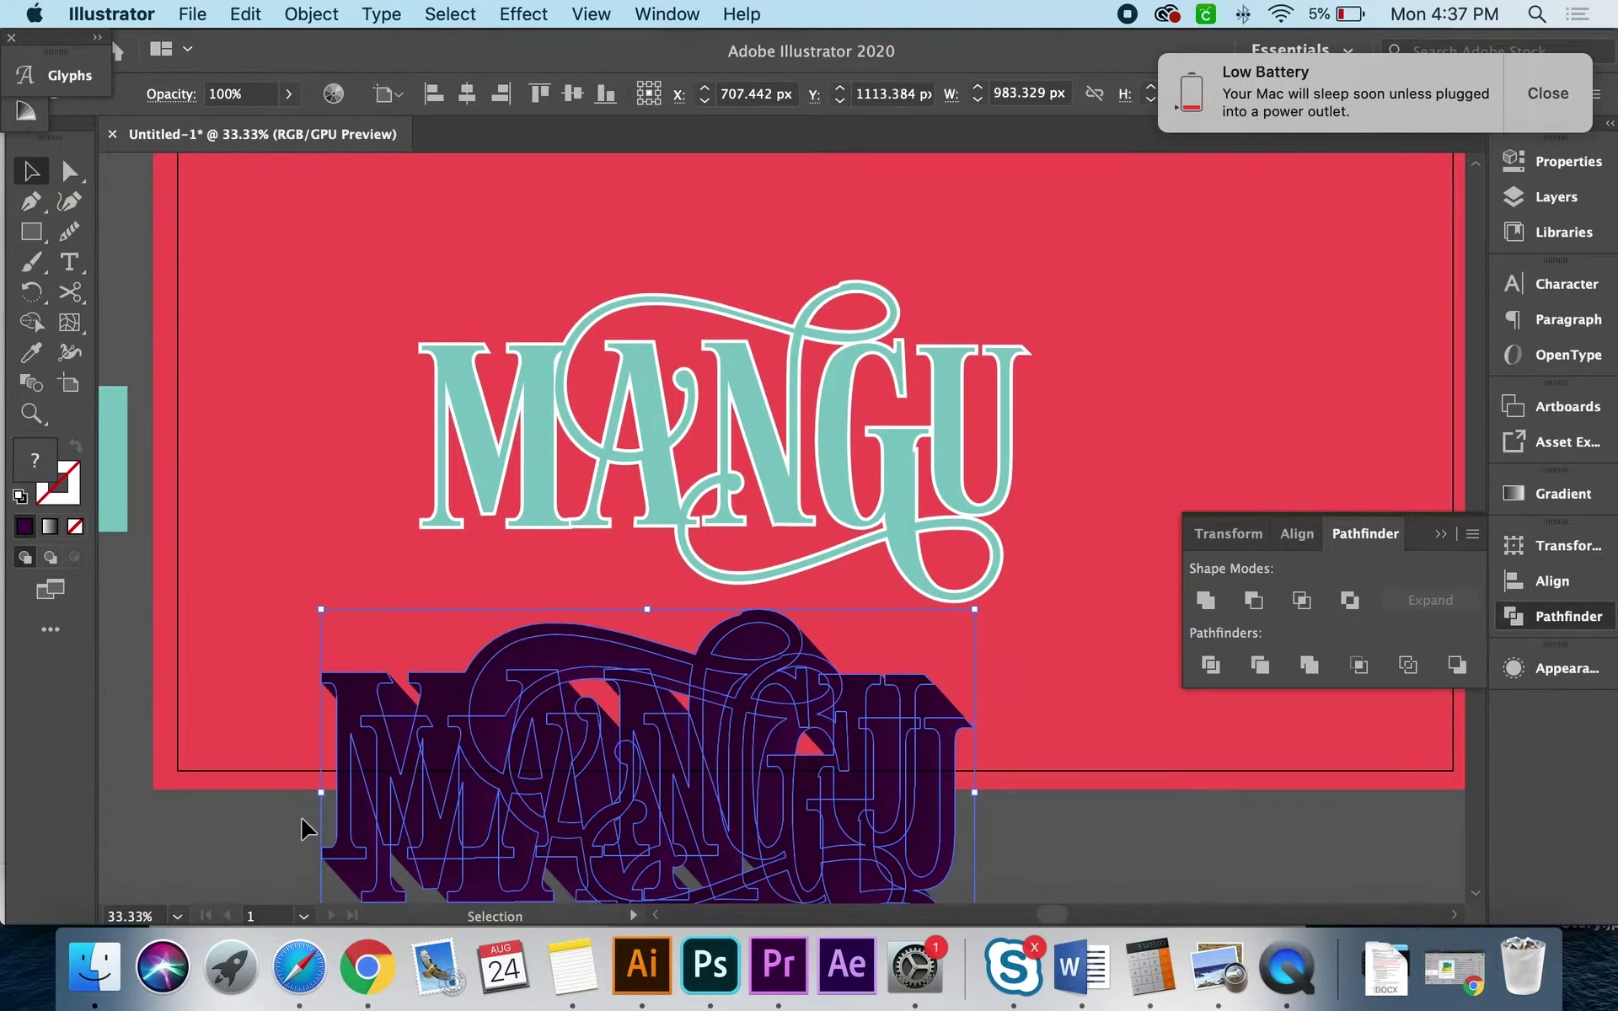
{"action": "left_click_drag", "start_coordinate": [386, 780], "coordinate": [478, 504]}
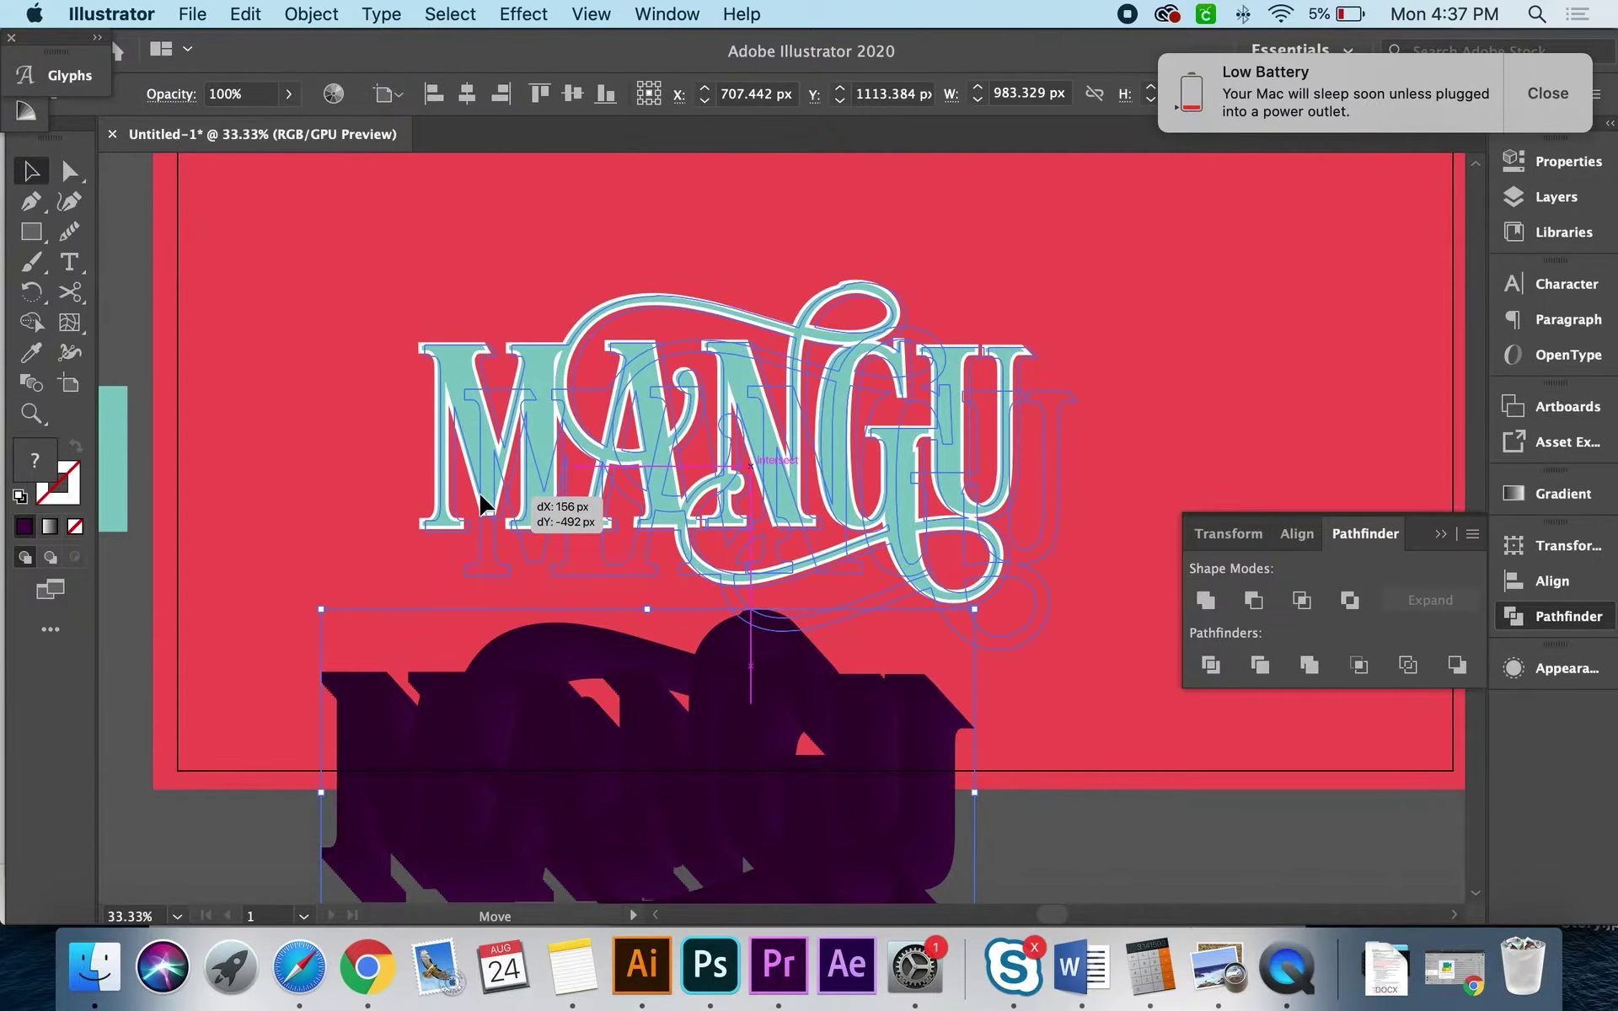
{"action": "left_click_drag", "start_coordinate": [455, 504], "coordinate": [455, 504]}
{"action": "left_click", "coordinate": [354, 521]}
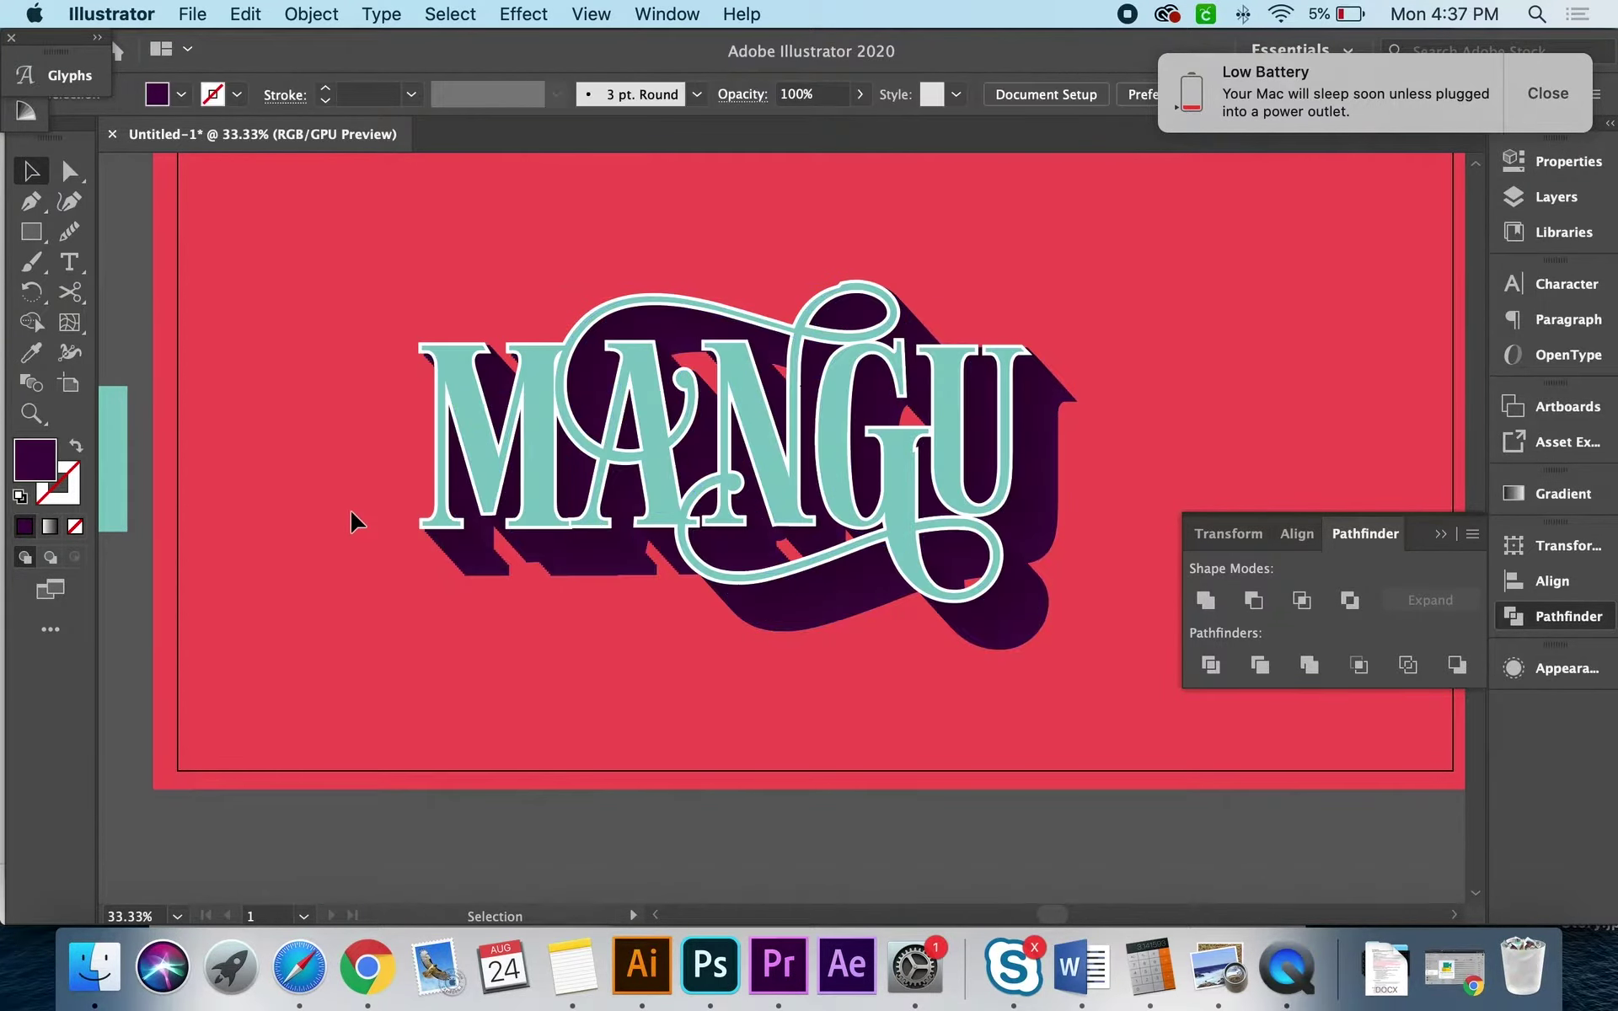
Step: Zoom in and shift the extrusion blend's end shape left to realign the depth
{"action": "key", "text": "z"}
{"action": "left_click", "coordinate": [679, 552]}
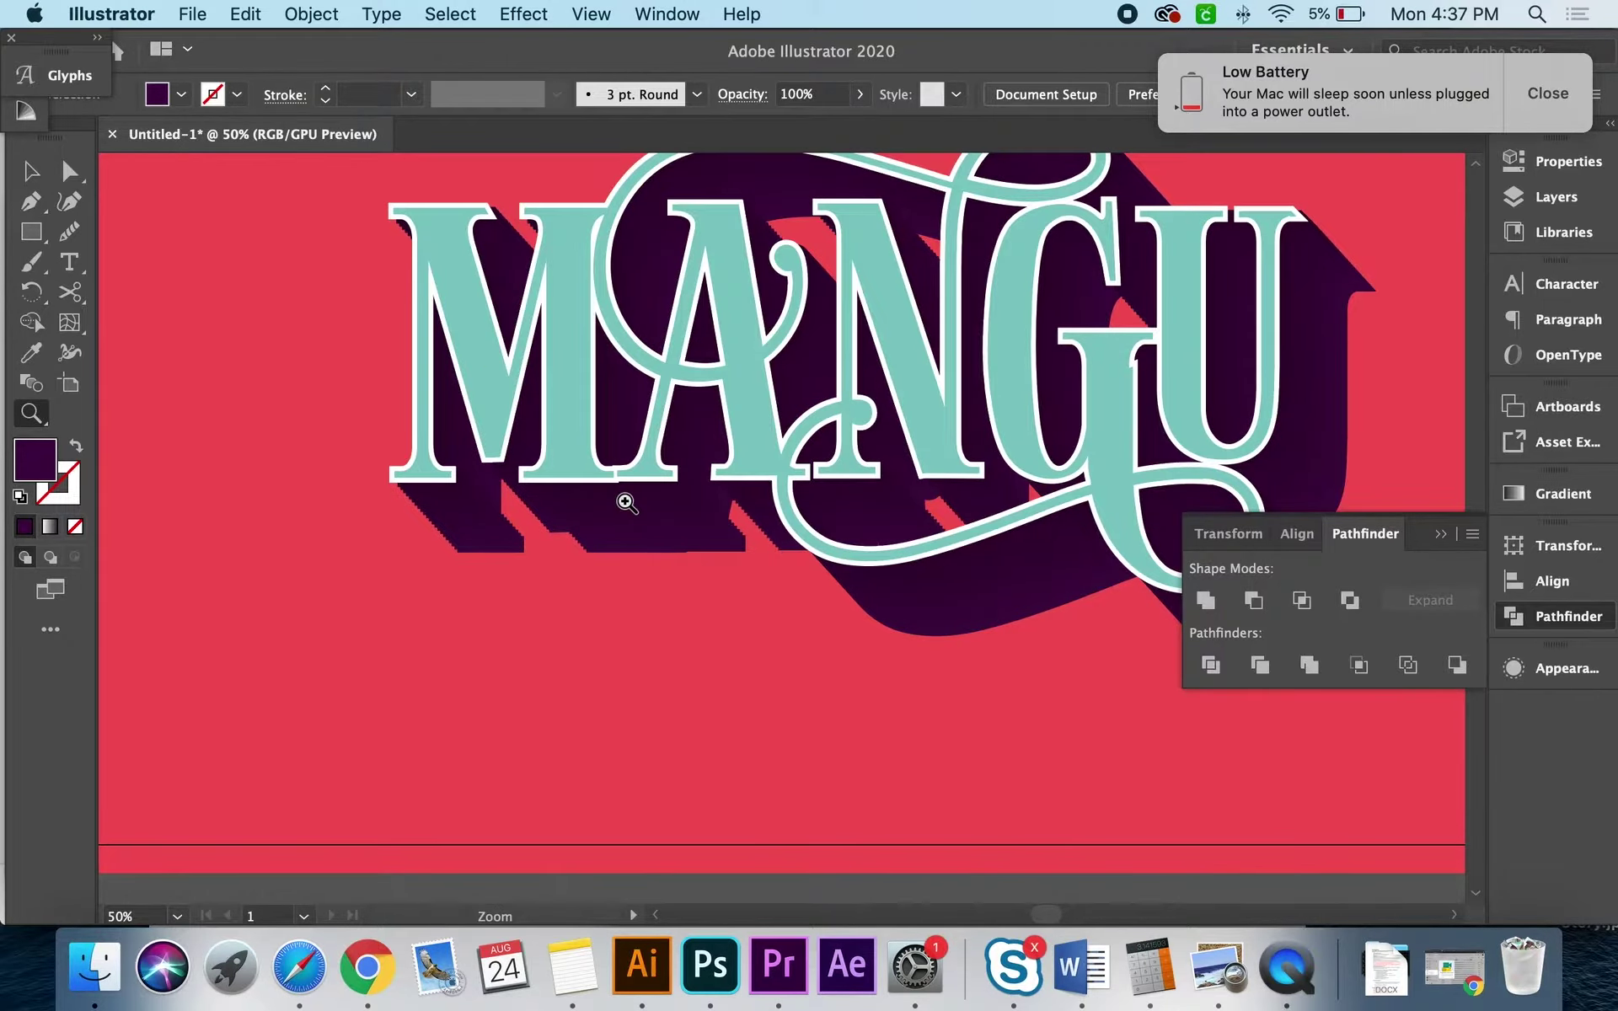
{"action": "left_click", "coordinate": [624, 499]}
{"action": "left_click", "coordinate": [627, 503], "text": "alt"}
{"action": "left_click_drag", "start_coordinate": [626, 503], "coordinate": [756, 570]}
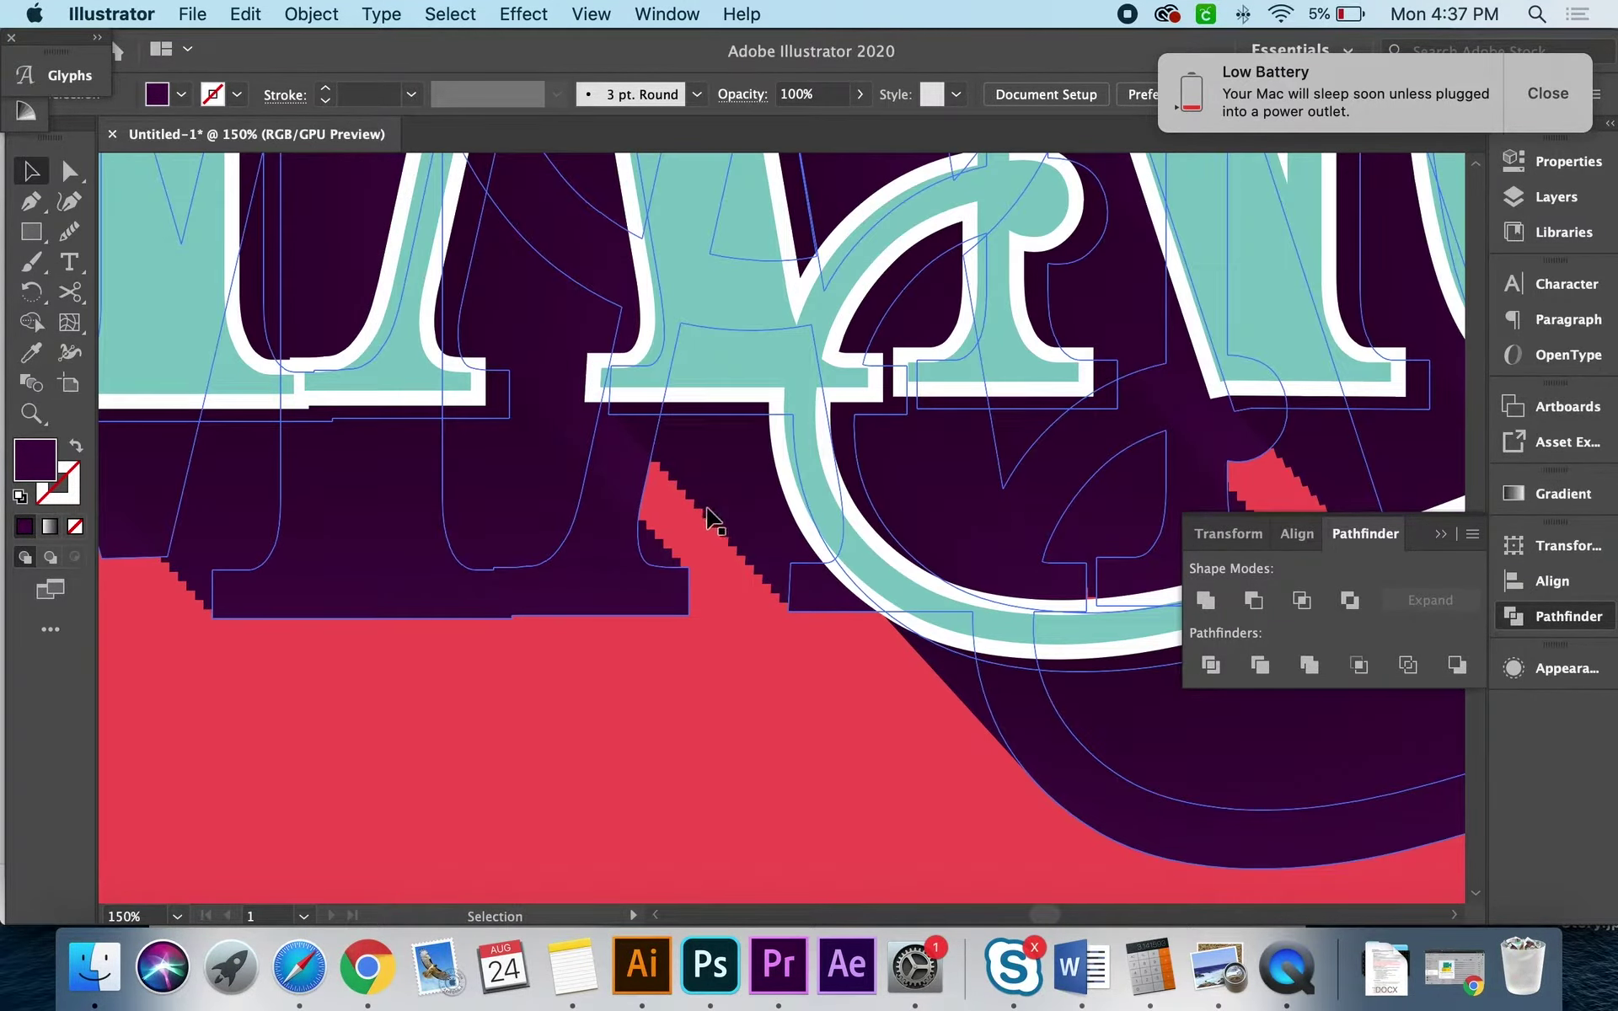
{"action": "left_click", "coordinate": [933, 686], "text": "ctrl+alt"}
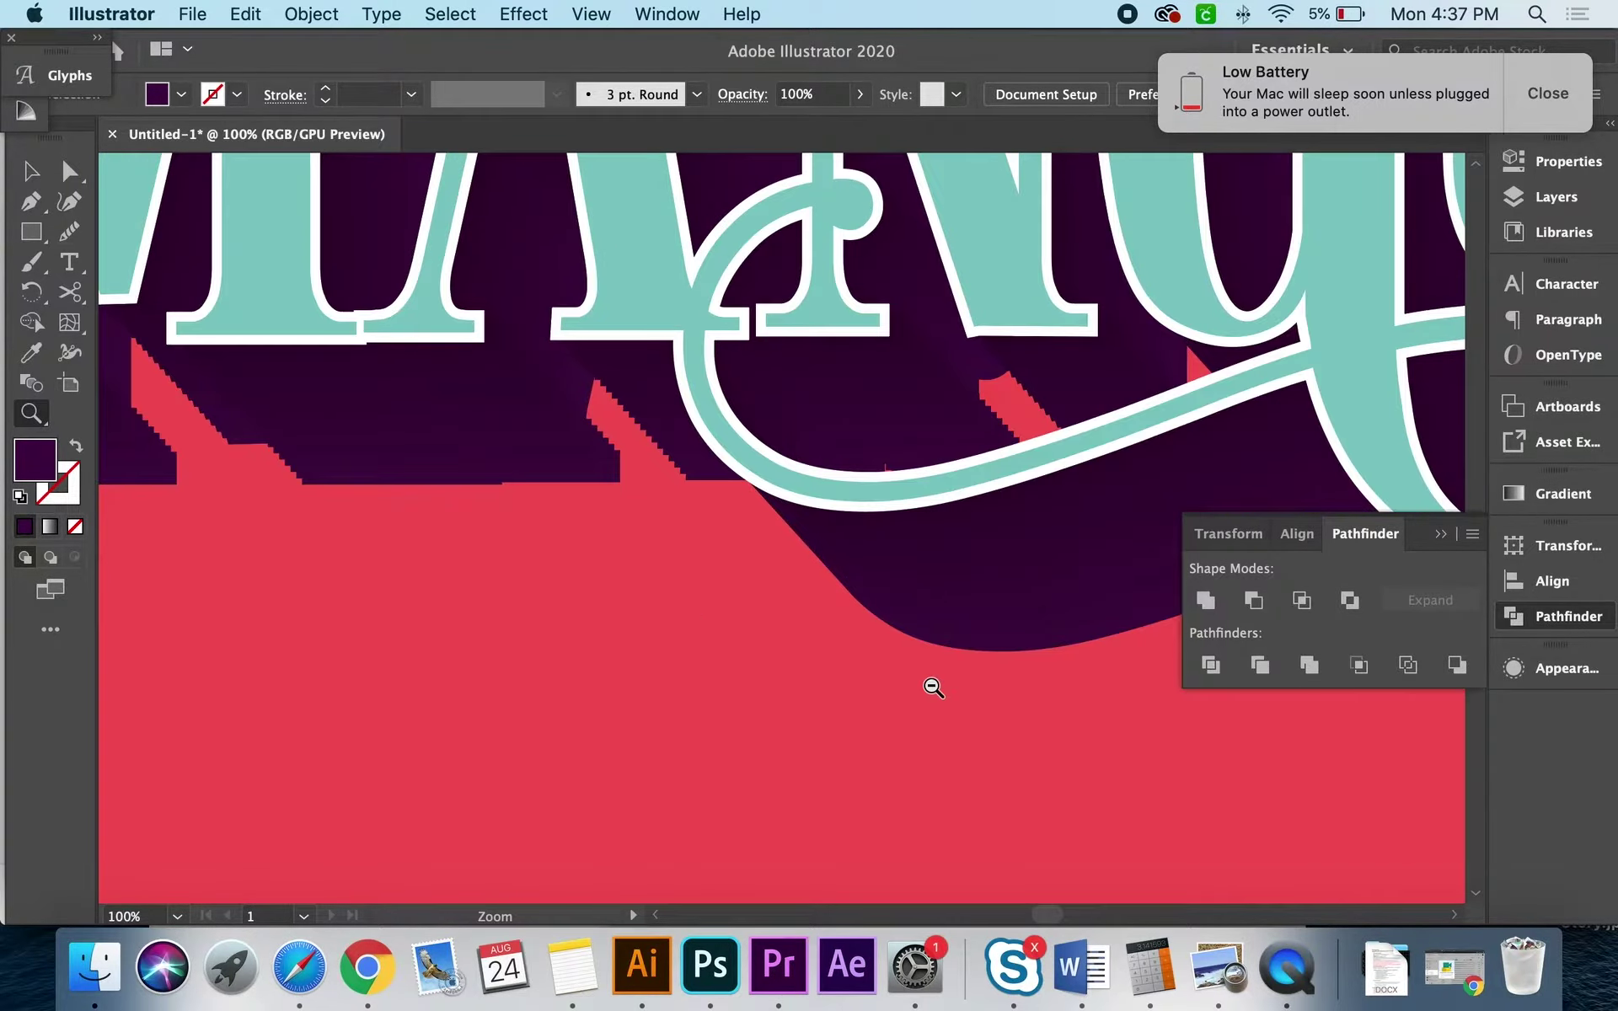
{"action": "double_click", "coordinate": [1036, 649]}
{"action": "mouse_move", "coordinate": [1040, 650]}
{"action": "left_mouse_down"}
{"action": "mouse_move", "coordinate": [951, 632]}
{"action": "mouse_move", "coordinate": [930, 579]}
{"action": "mouse_move", "coordinate": [927, 625]}
{"action": "left_mouse_up"}
{"action": "double_click", "coordinate": [836, 752]}
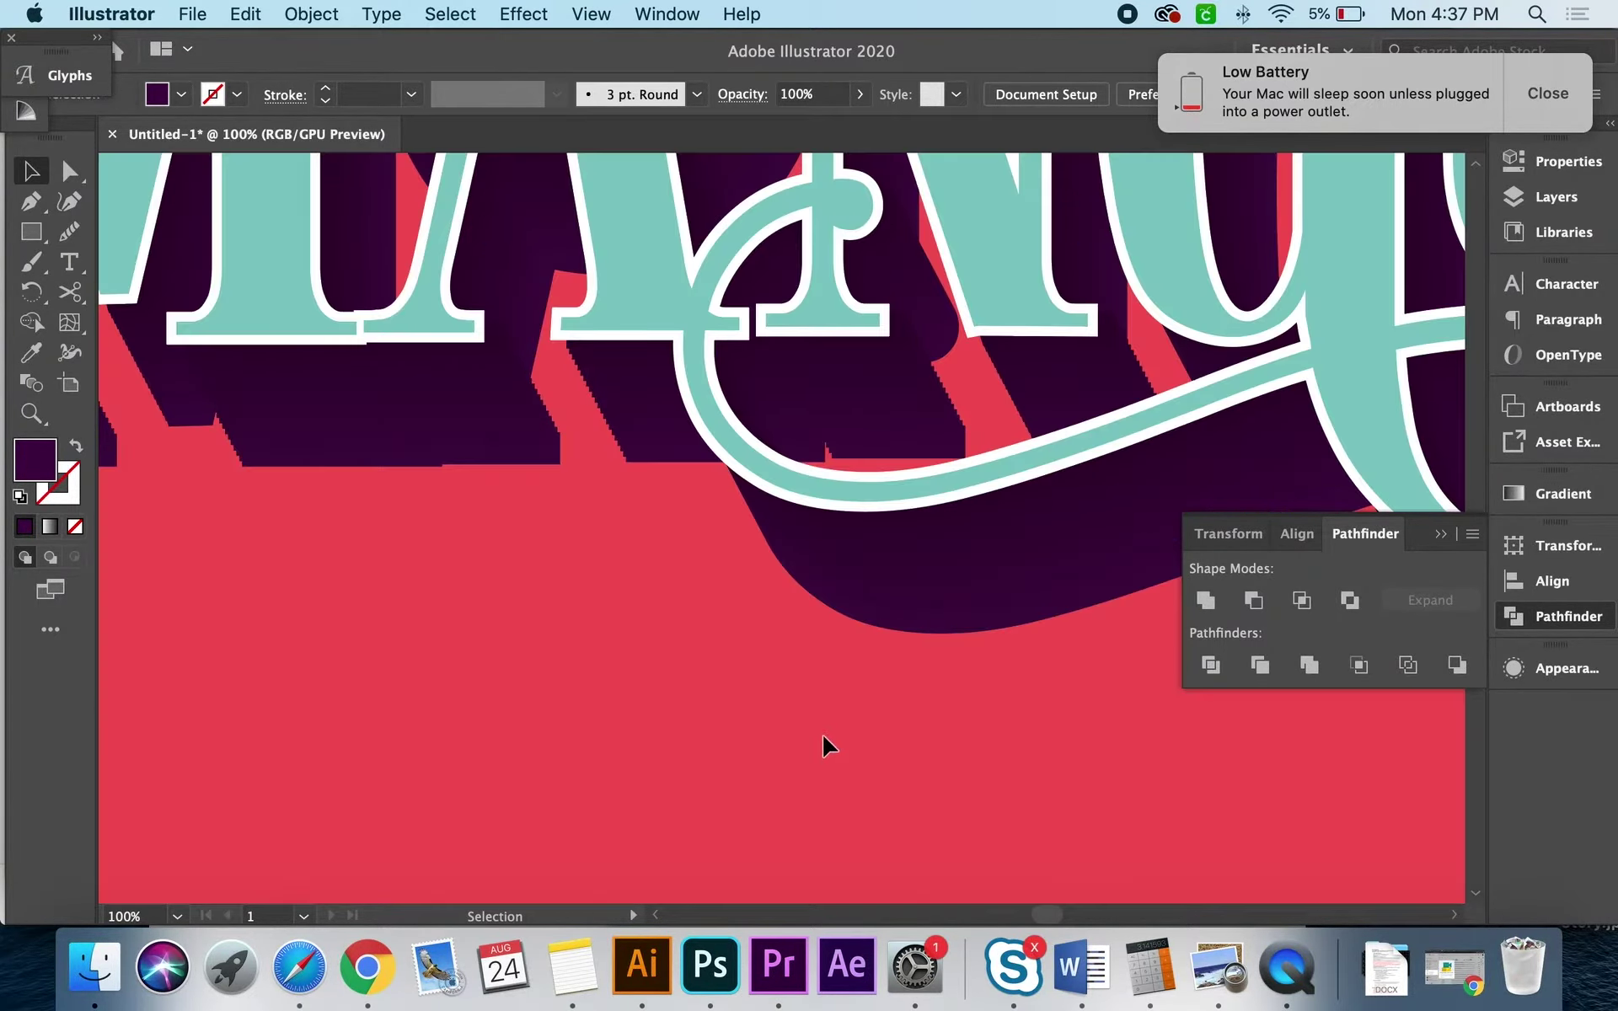
Step: Nudge the blend shape slightly up and left so the stepped edge lines up
{"action": "key", "text": "z"}
{"action": "left_click", "coordinate": [676, 561]}
{"action": "left_click", "coordinate": [764, 456]}
{"action": "key", "text": "v"}
{"action": "left_click_drag", "start_coordinate": [764, 473], "coordinate": [756, 470]}
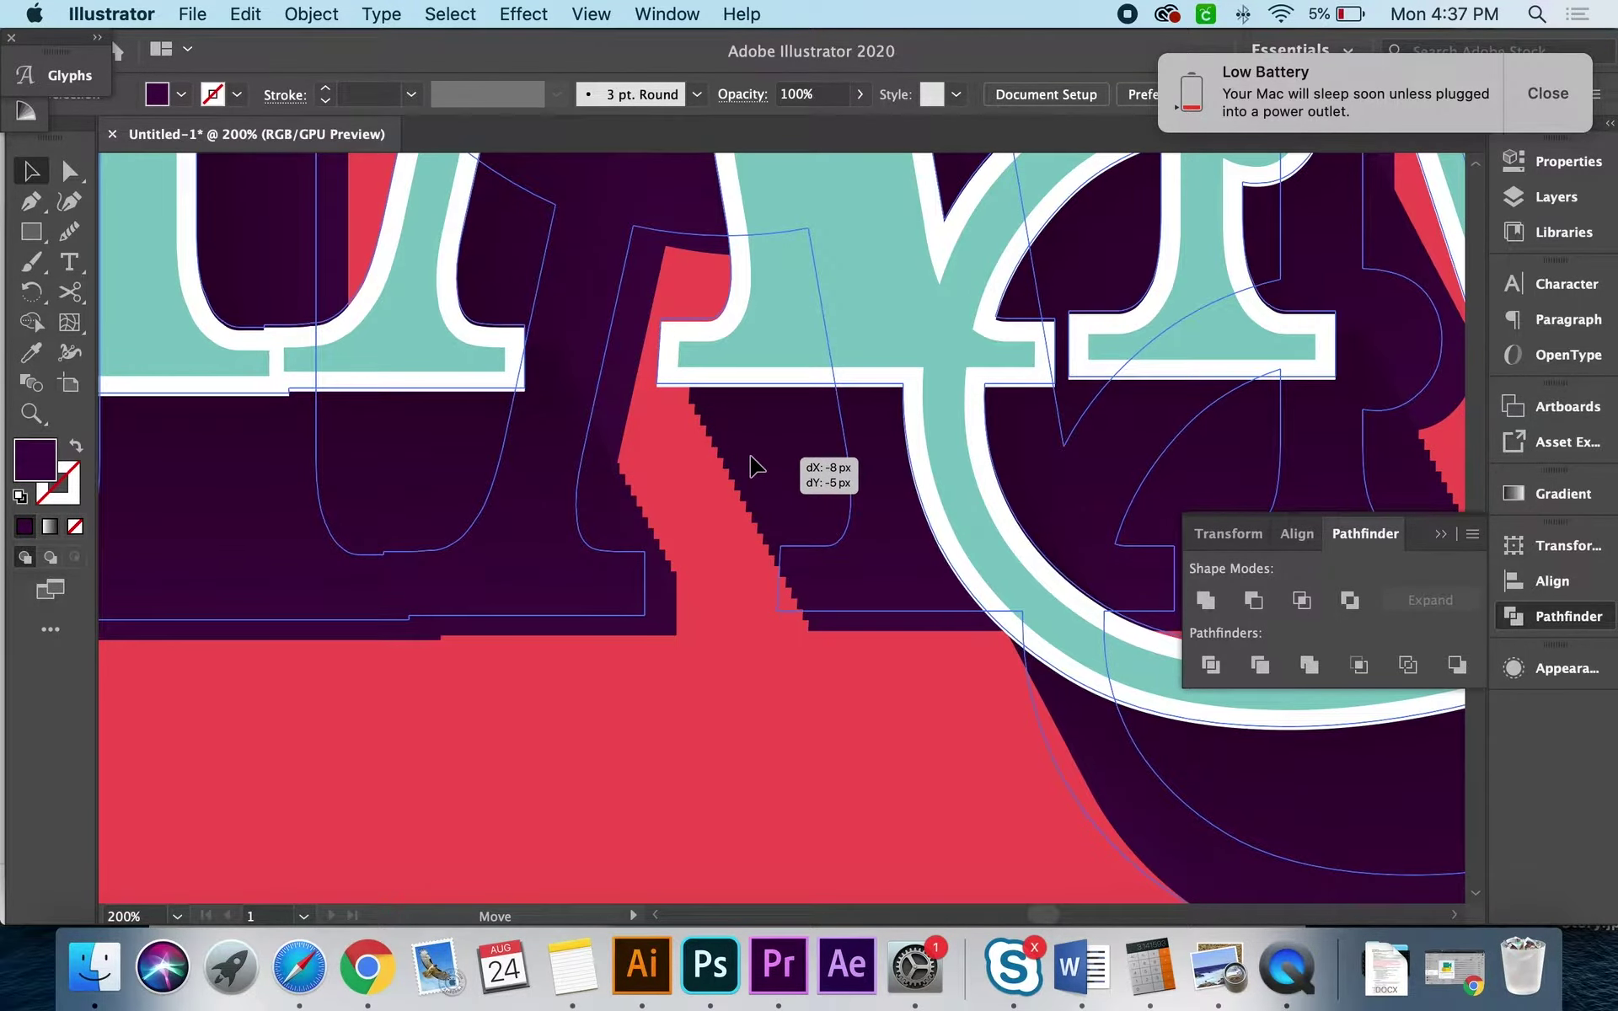
{"action": "left_click_drag", "start_coordinate": [757, 471], "coordinate": [753, 463]}
{"action": "left_click", "coordinate": [761, 700]}
Step: Zoom out to the whole artboard, then back in on the MANGU logo
{"action": "key", "text": "z"}
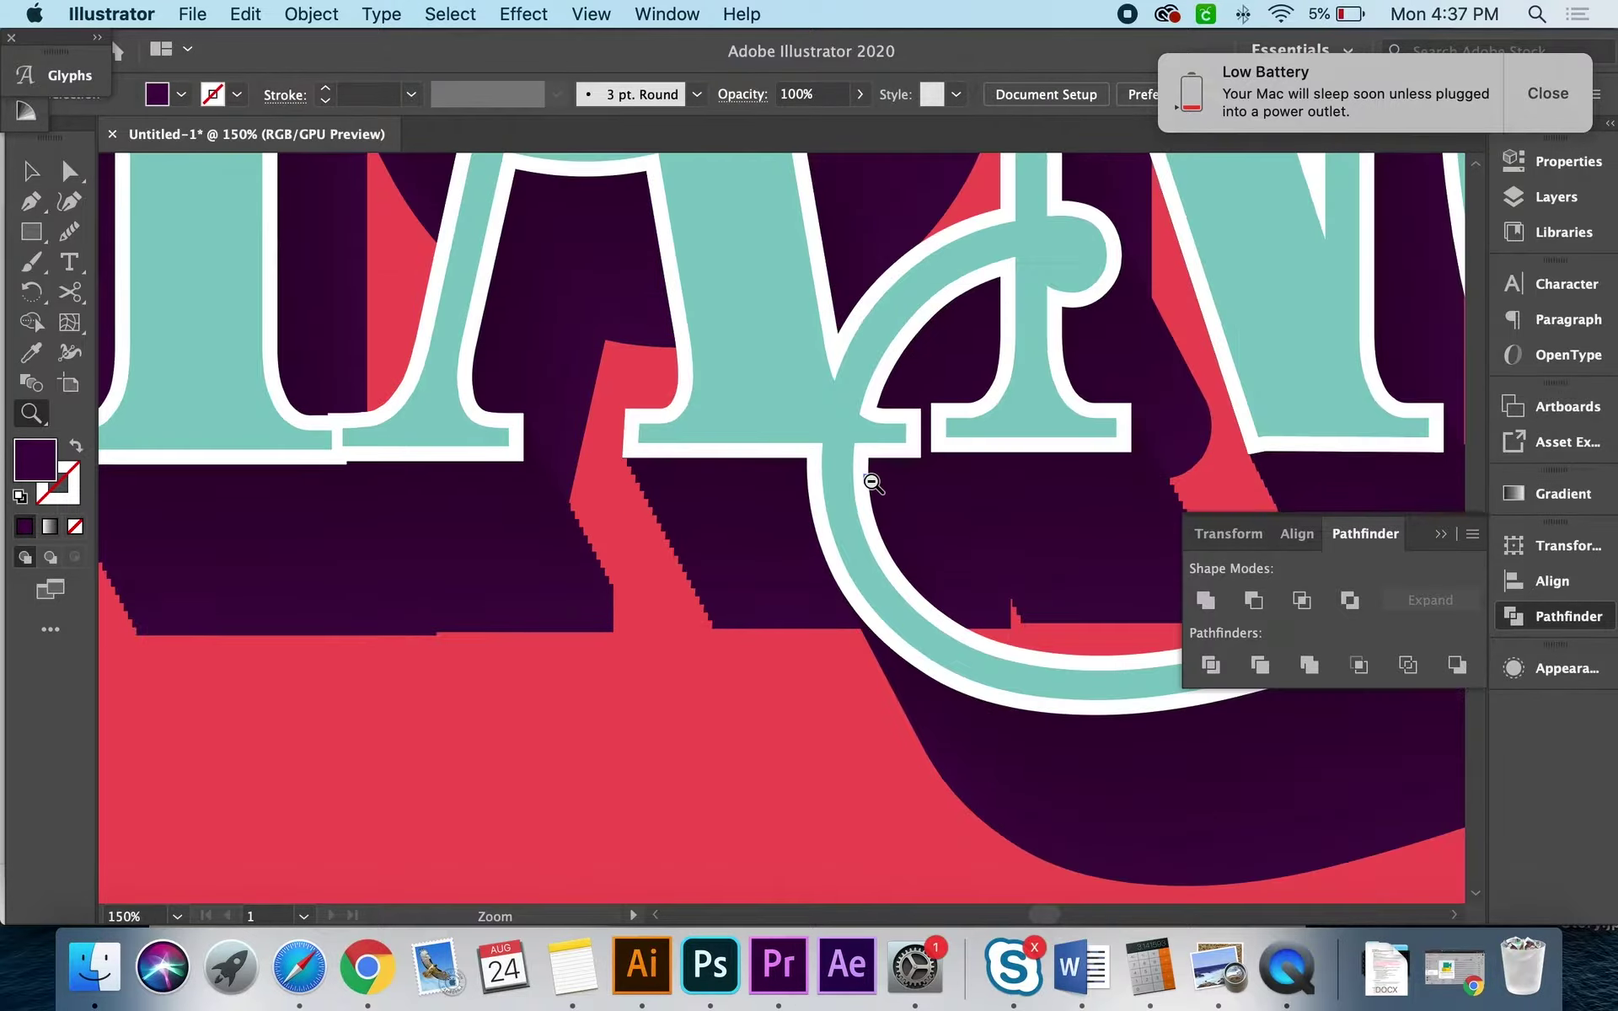
{"action": "left_click", "coordinate": [868, 472], "text": "alt"}
{"action": "key", "text": "v"}
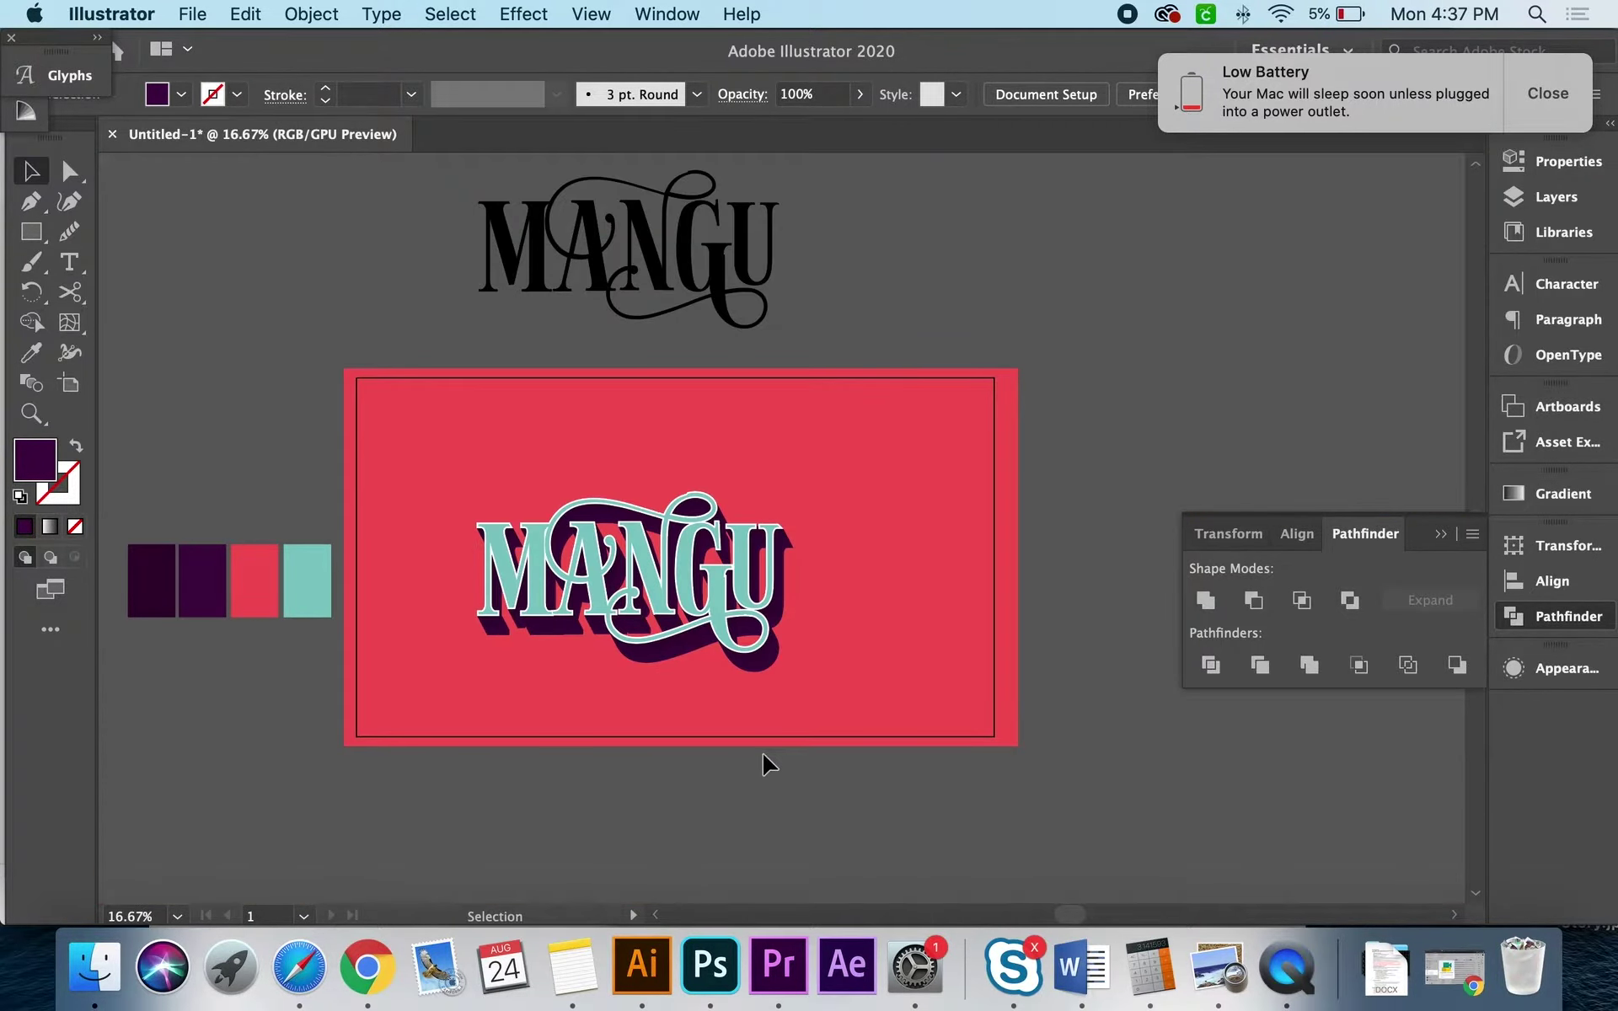
{"action": "key", "text": "z"}
{"action": "left_click", "coordinate": [617, 631]}
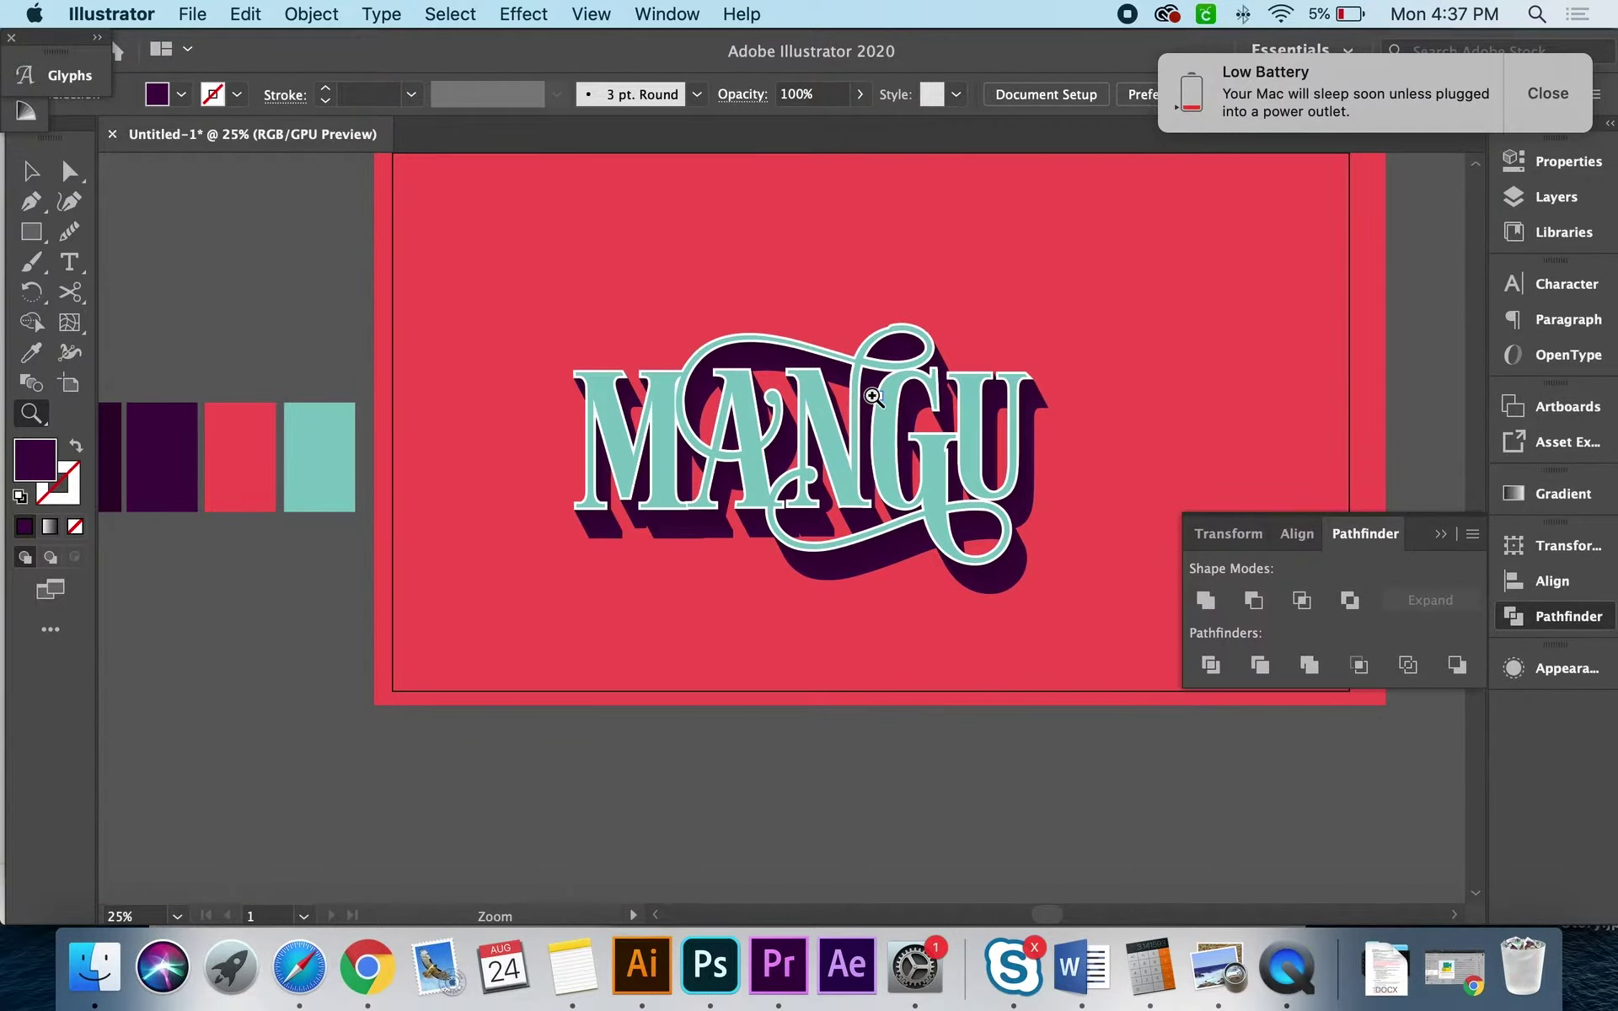
{"action": "left_click", "coordinate": [872, 397]}
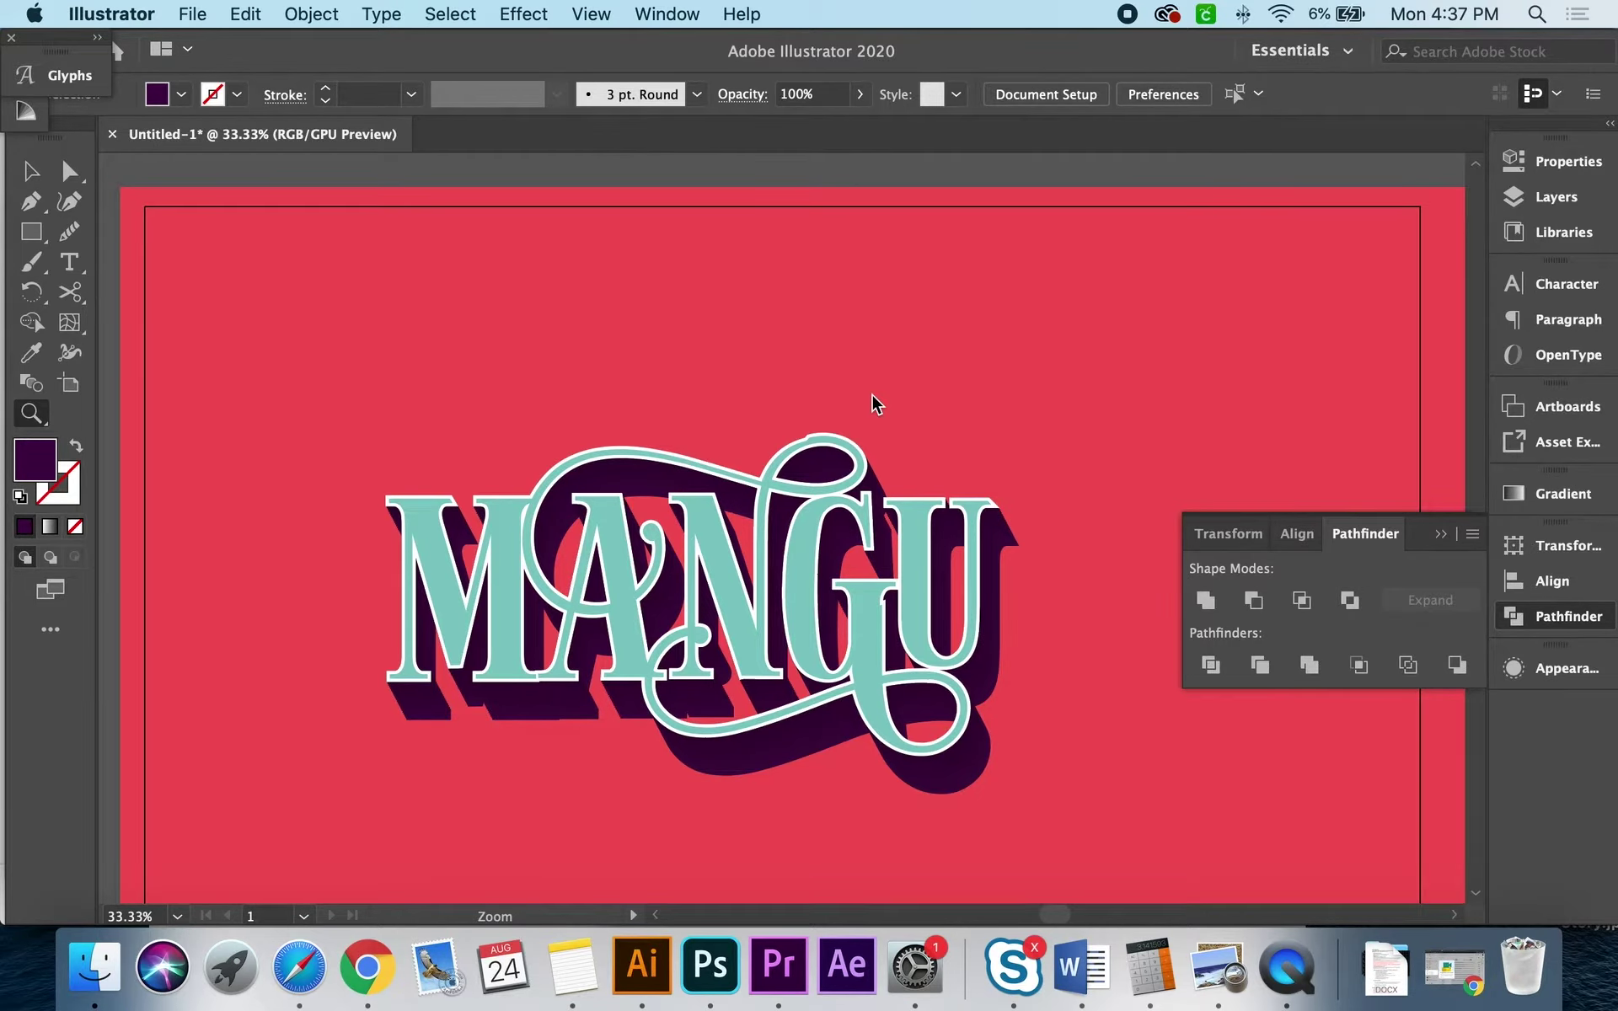
Step: Draw a yellow-filled circle in the upper-left corner of the red background
{"action": "left_click", "coordinate": [856, 458], "text": "alt"}
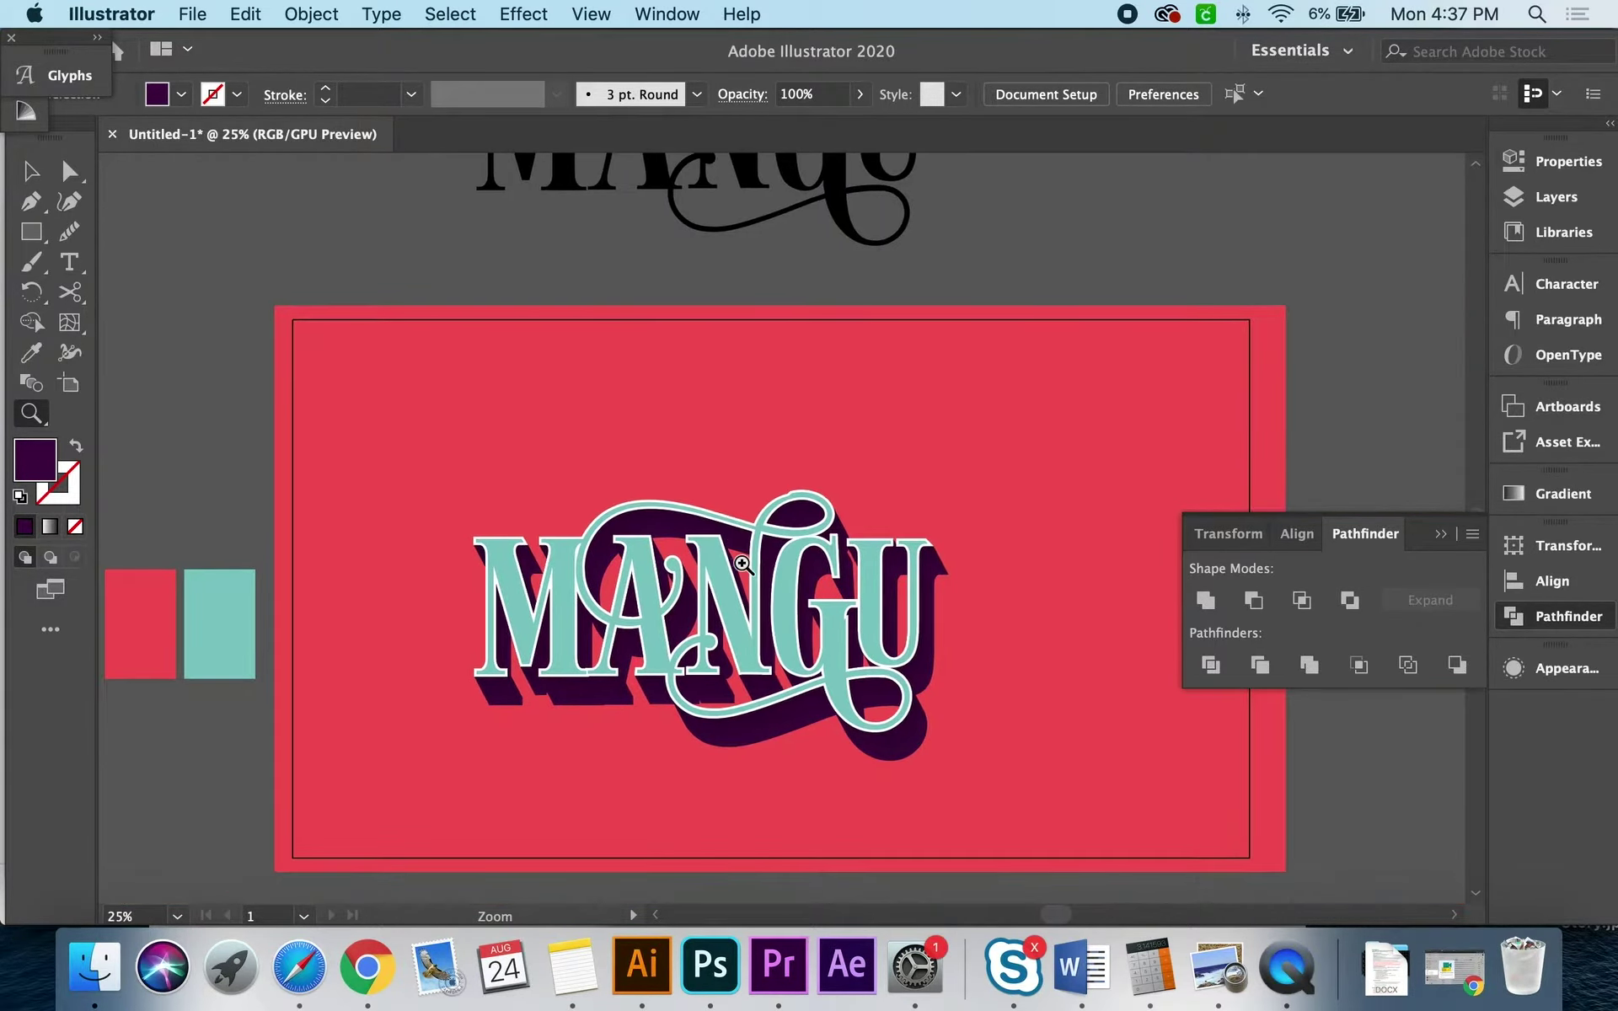
{"action": "left_click", "coordinate": [742, 563]}
{"action": "left_click", "coordinate": [619, 453], "text": "alt"}
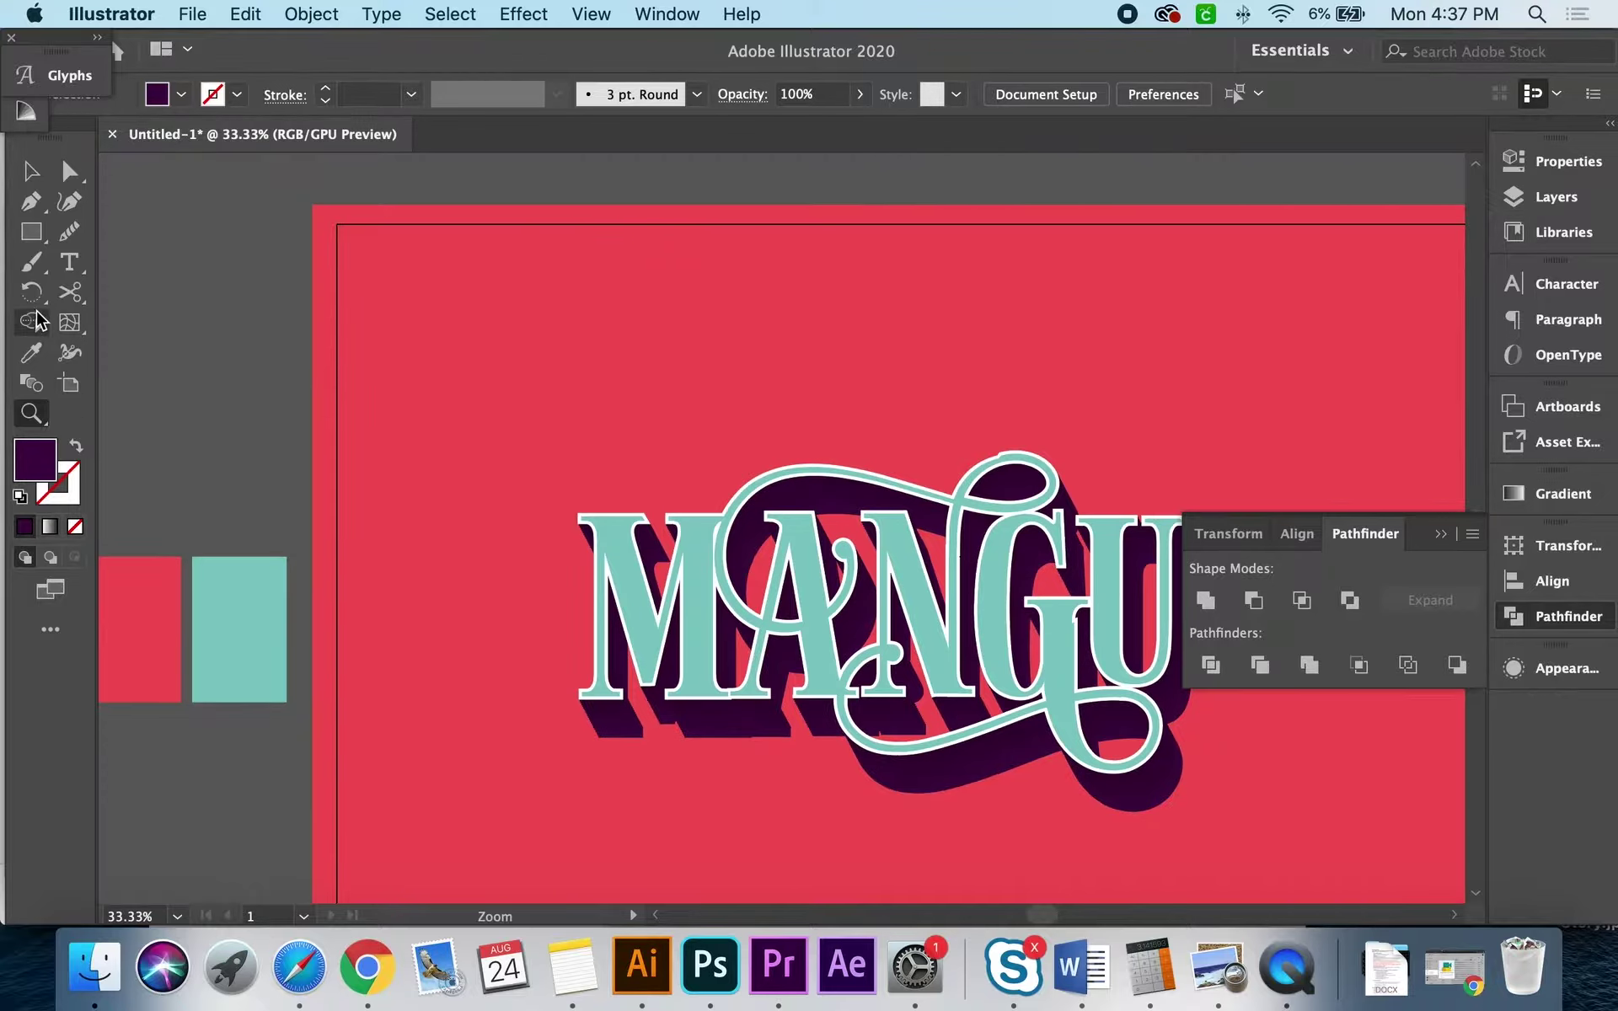
{"action": "left_click", "coordinate": [31, 240]}
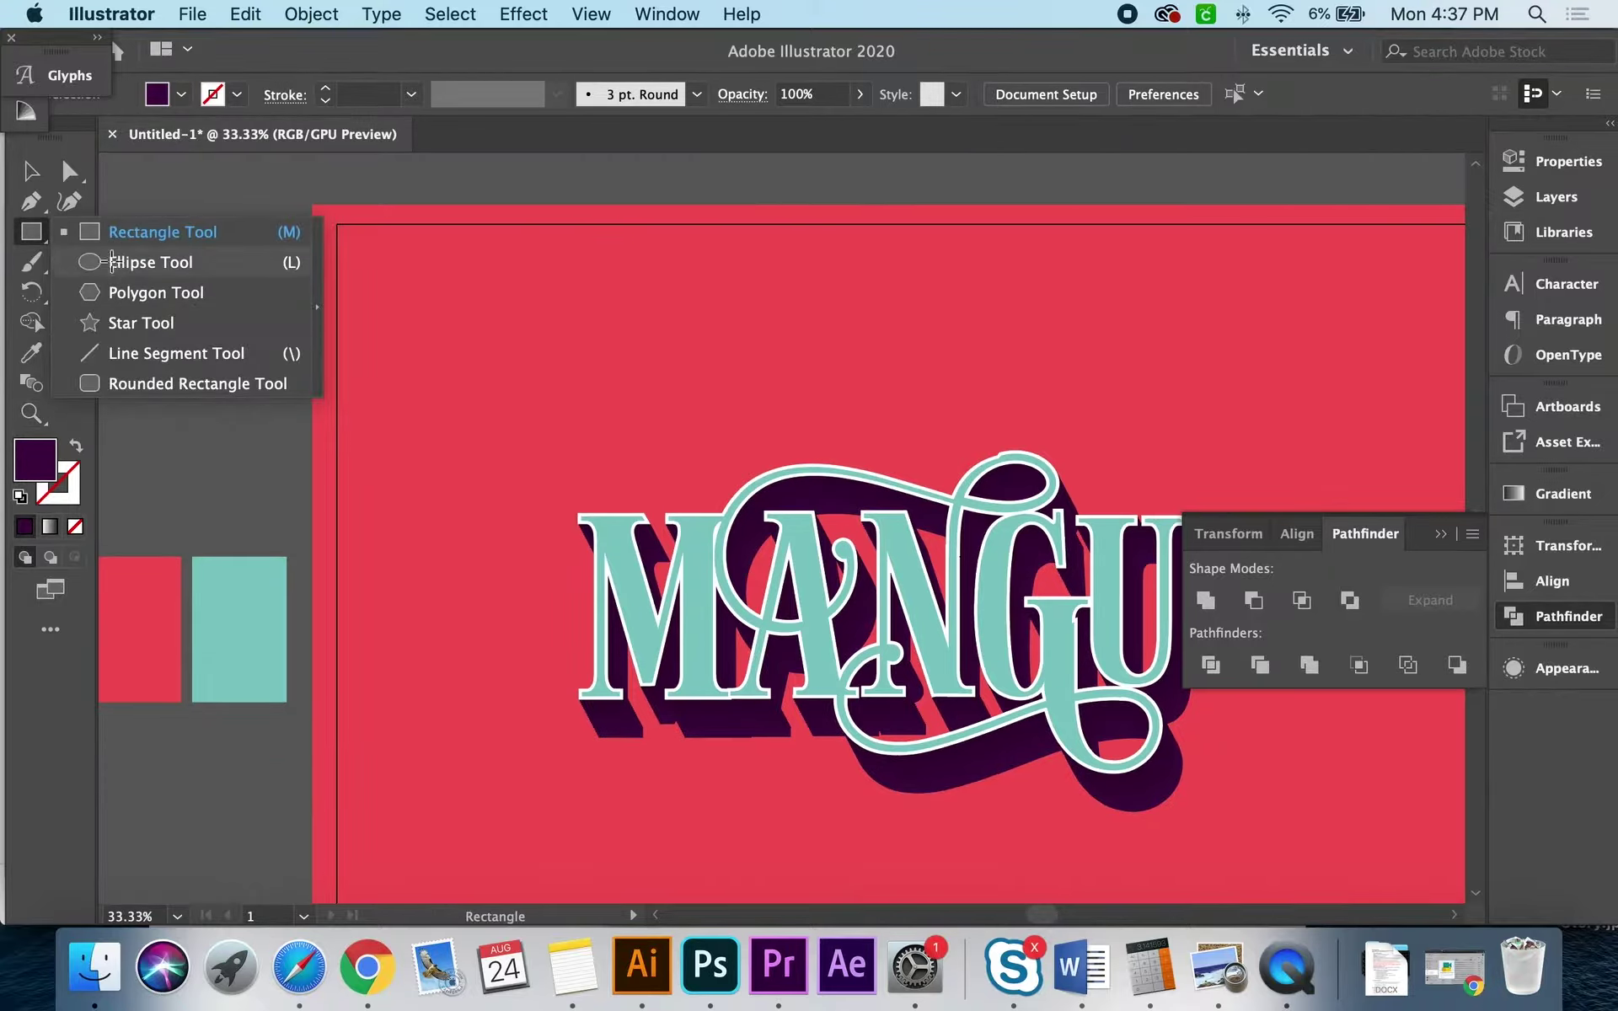
{"action": "left_click_drag", "start_coordinate": [31, 245], "coordinate": [112, 263]}
{"action": "mouse_move", "coordinate": [381, 320]}
{"action": "left_mouse_down"}
{"action": "mouse_move", "coordinate": [541, 503]}
{"action": "mouse_move", "coordinate": [549, 487]}
{"action": "left_mouse_up"}
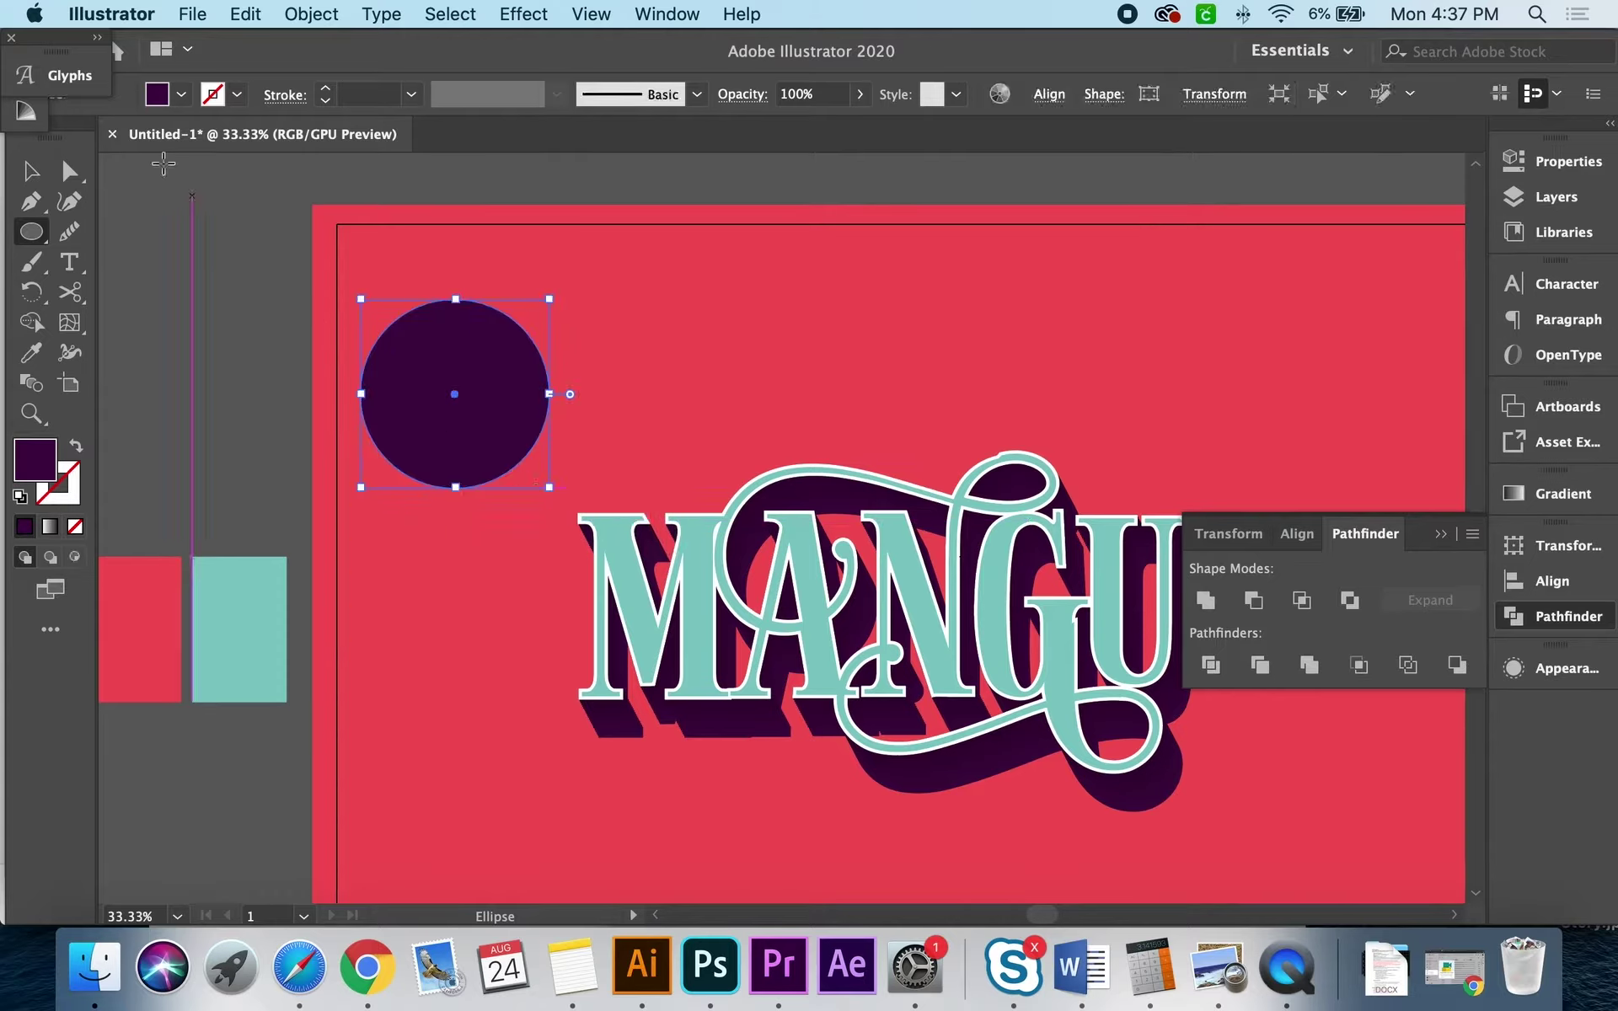
{"action": "left_click", "coordinate": [31, 171]}
{"action": "left_click", "coordinate": [182, 95]}
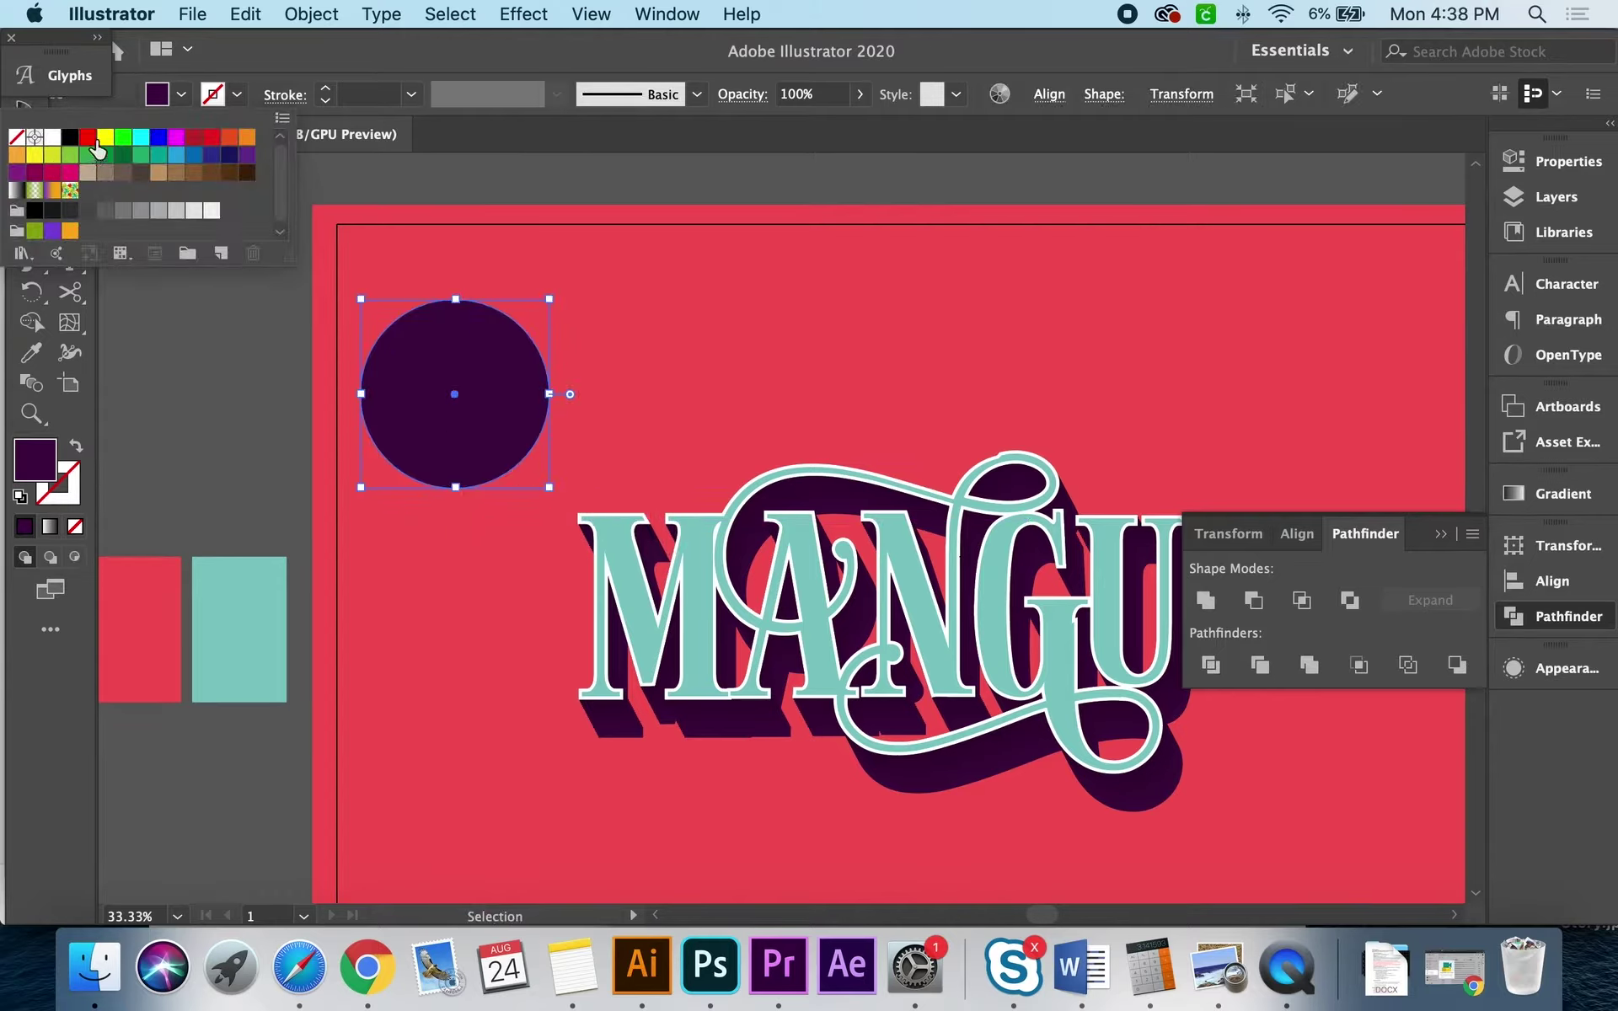
{"action": "left_click", "coordinate": [105, 137]}
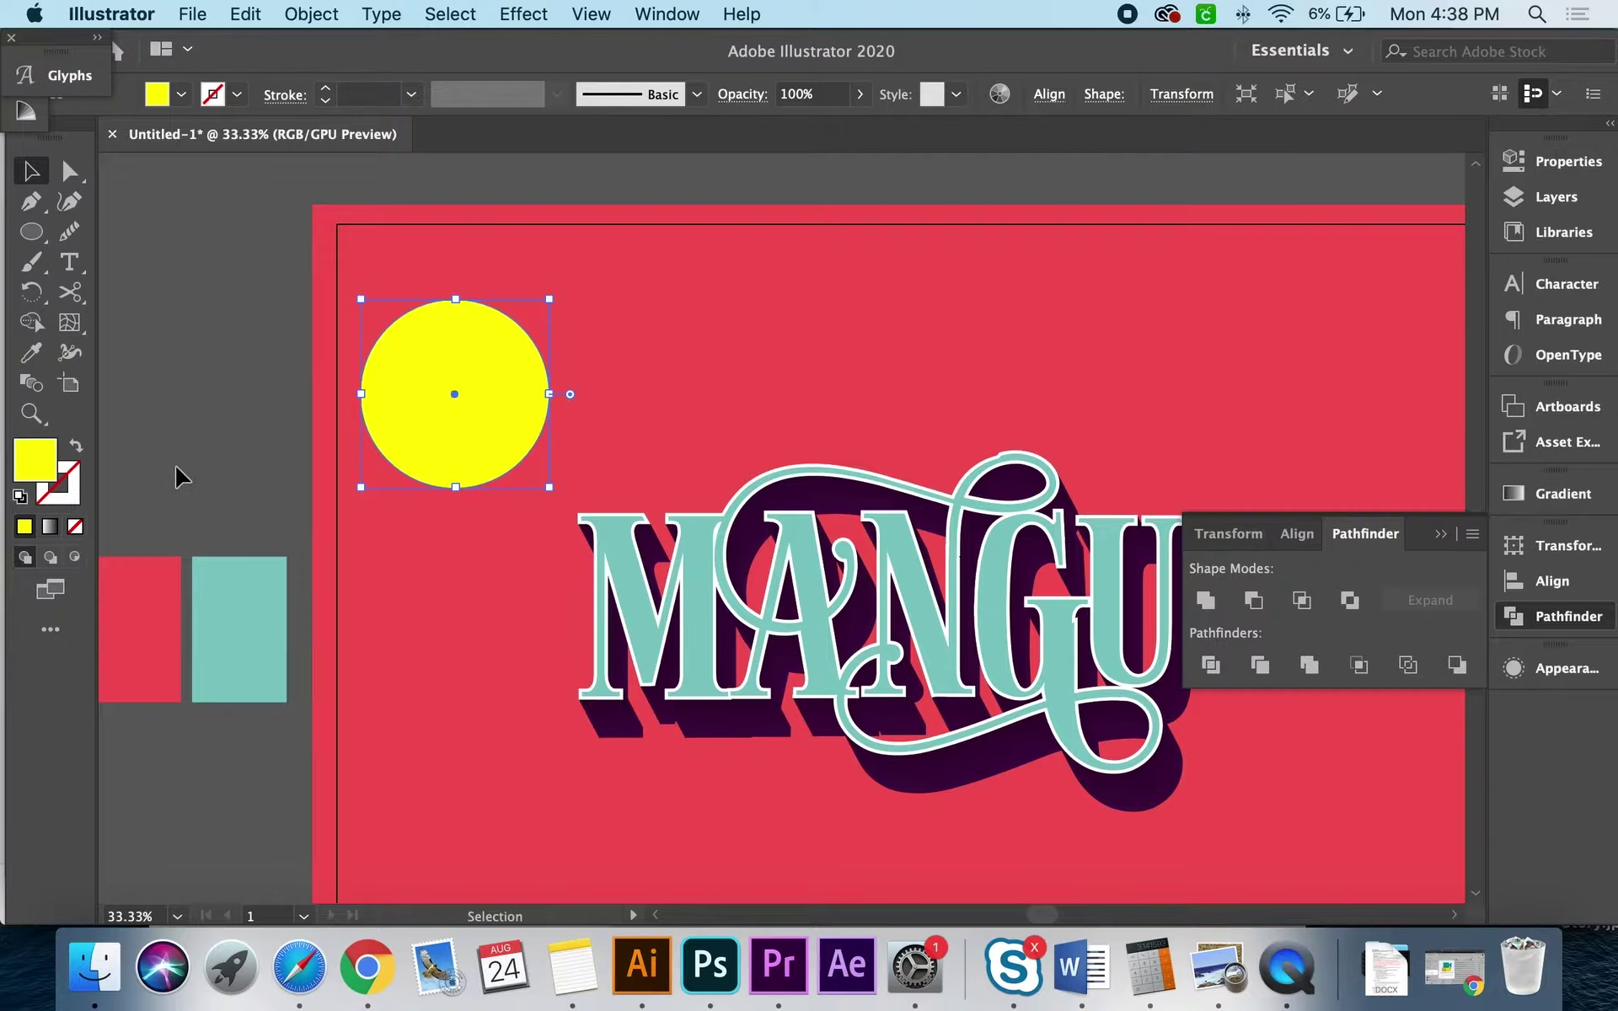
{"action": "left_click", "coordinate": [179, 477]}
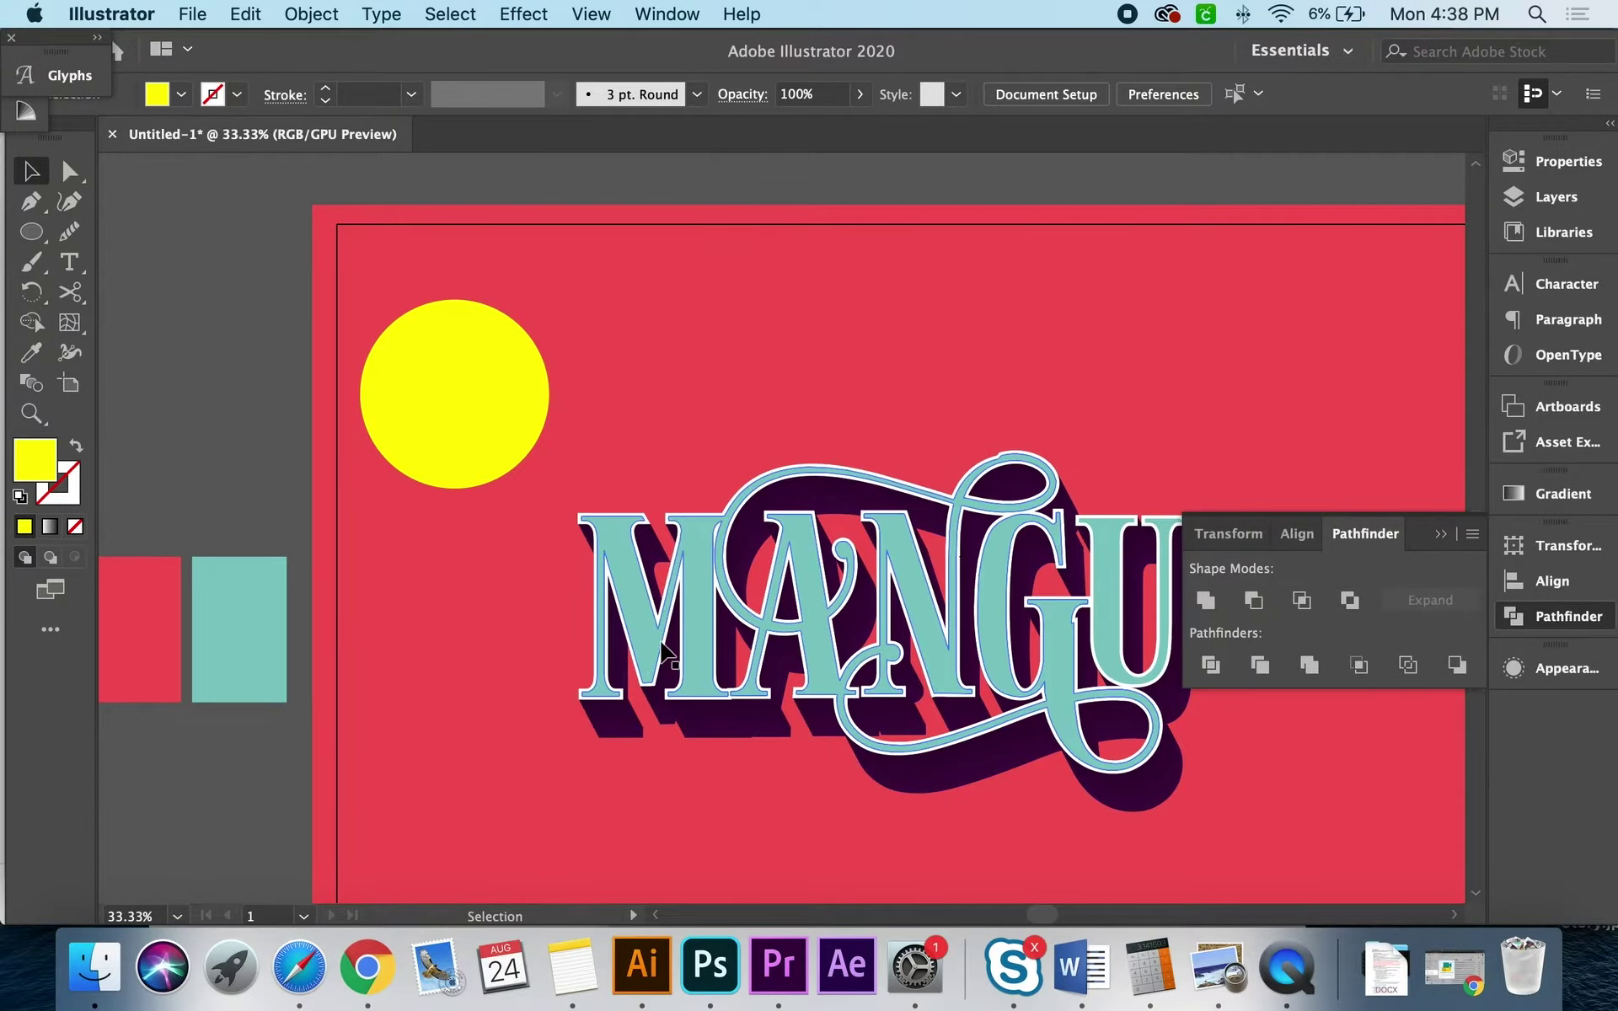
Step: Zoom in closely on the M's left stem and its extrusion
{"action": "key", "text": "z"}
{"action": "left_click", "coordinate": [743, 498]}
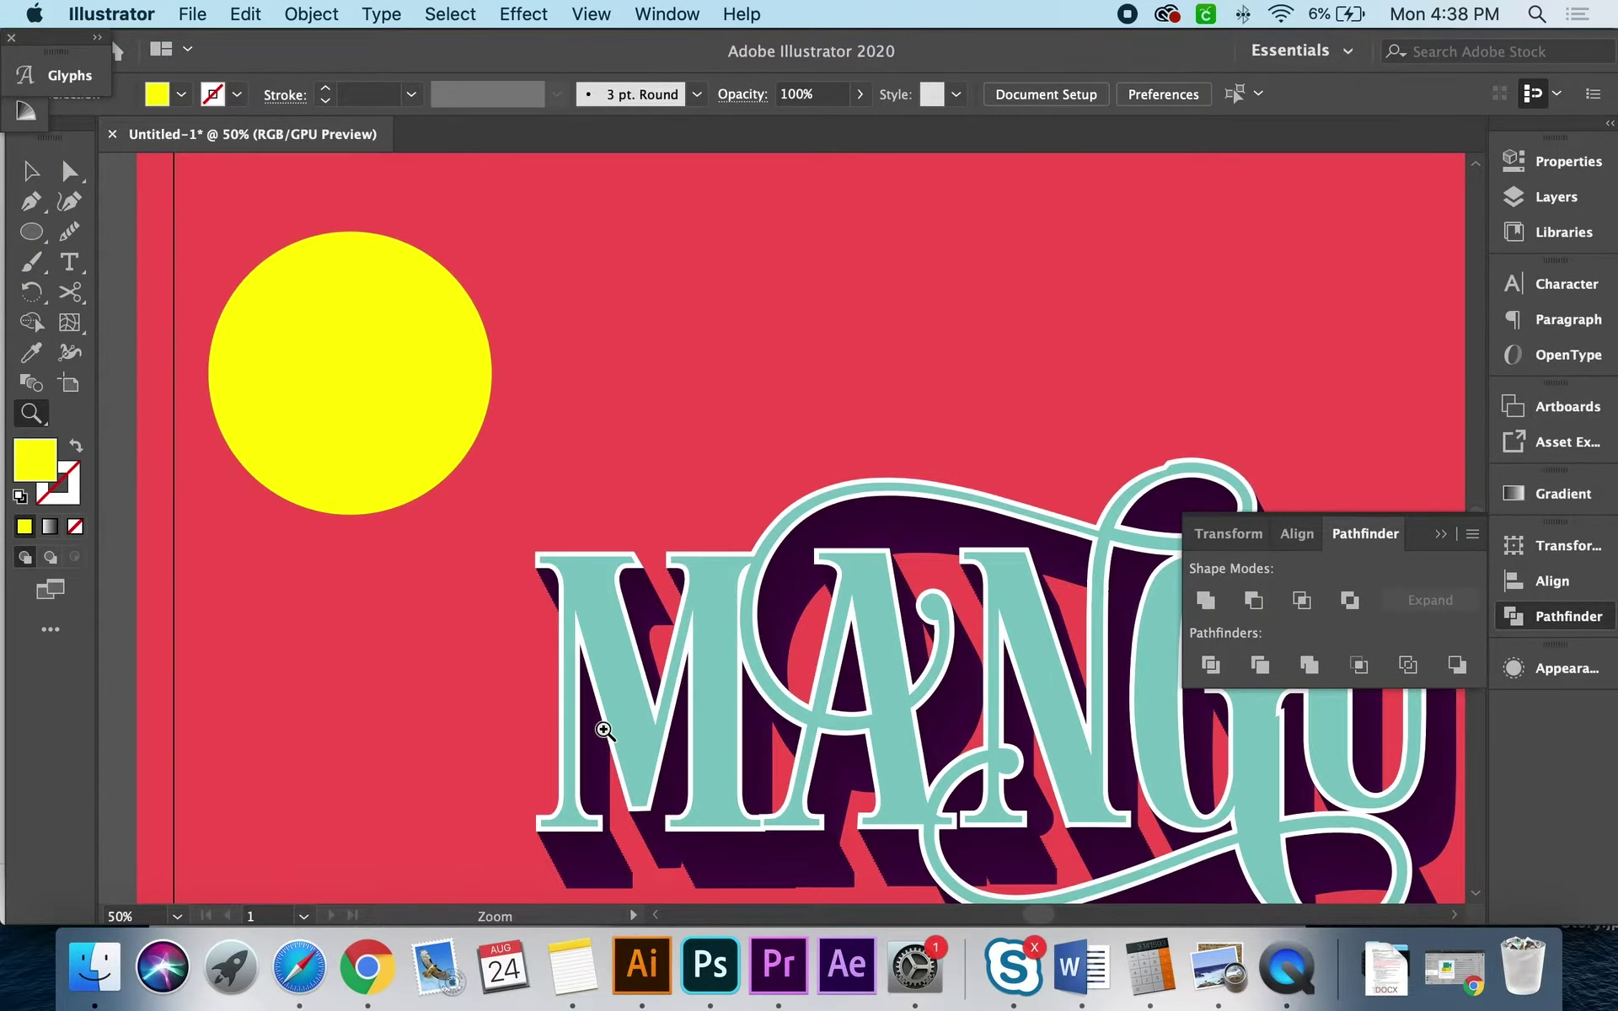
{"action": "left_click", "coordinate": [698, 692]}
{"action": "left_click", "coordinate": [751, 644]}
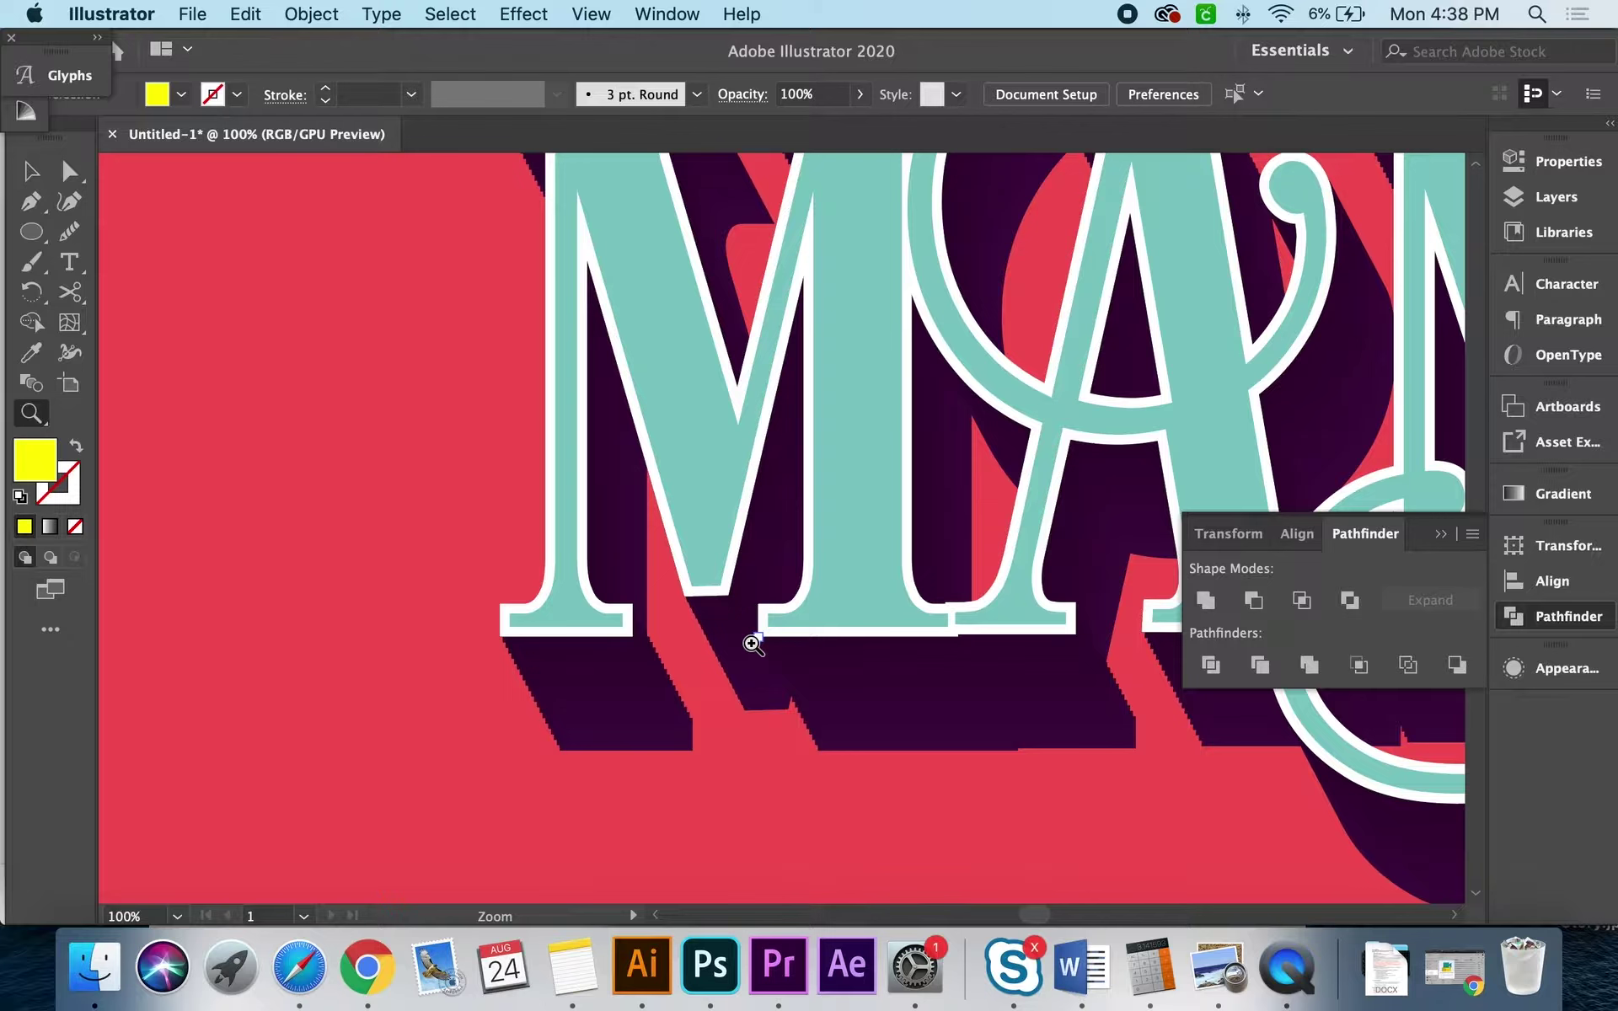
{"action": "key", "text": "v"}
{"action": "left_click", "coordinate": [800, 714]}
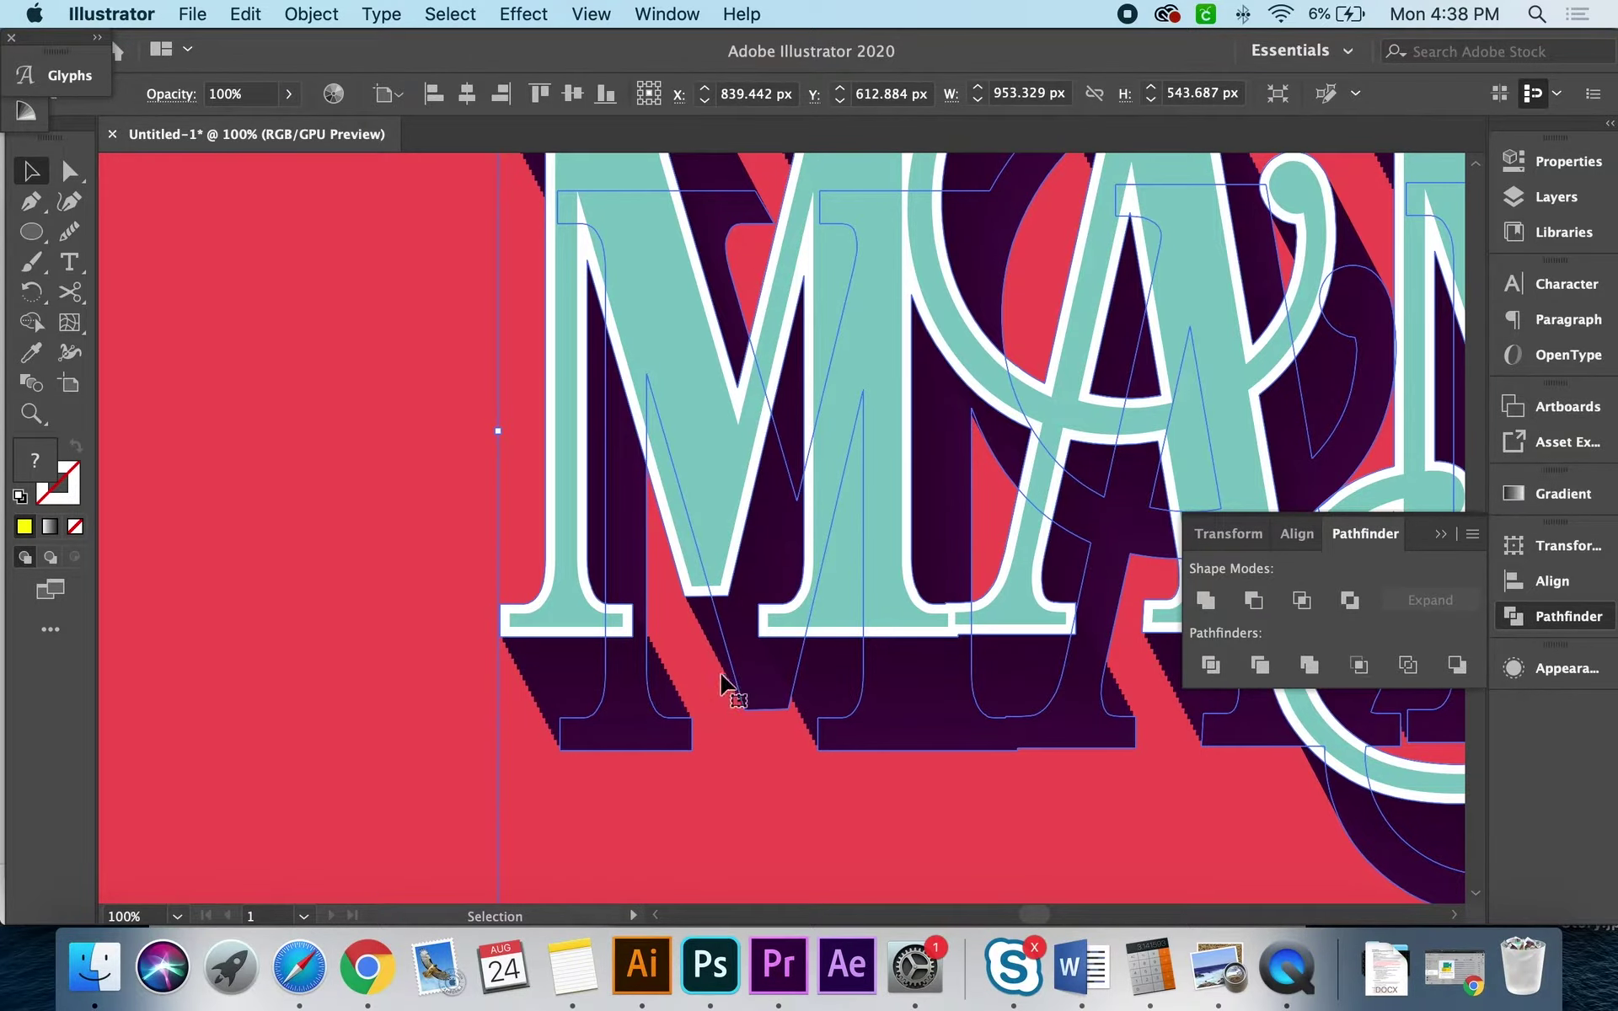
{"action": "left_click", "coordinate": [720, 687]}
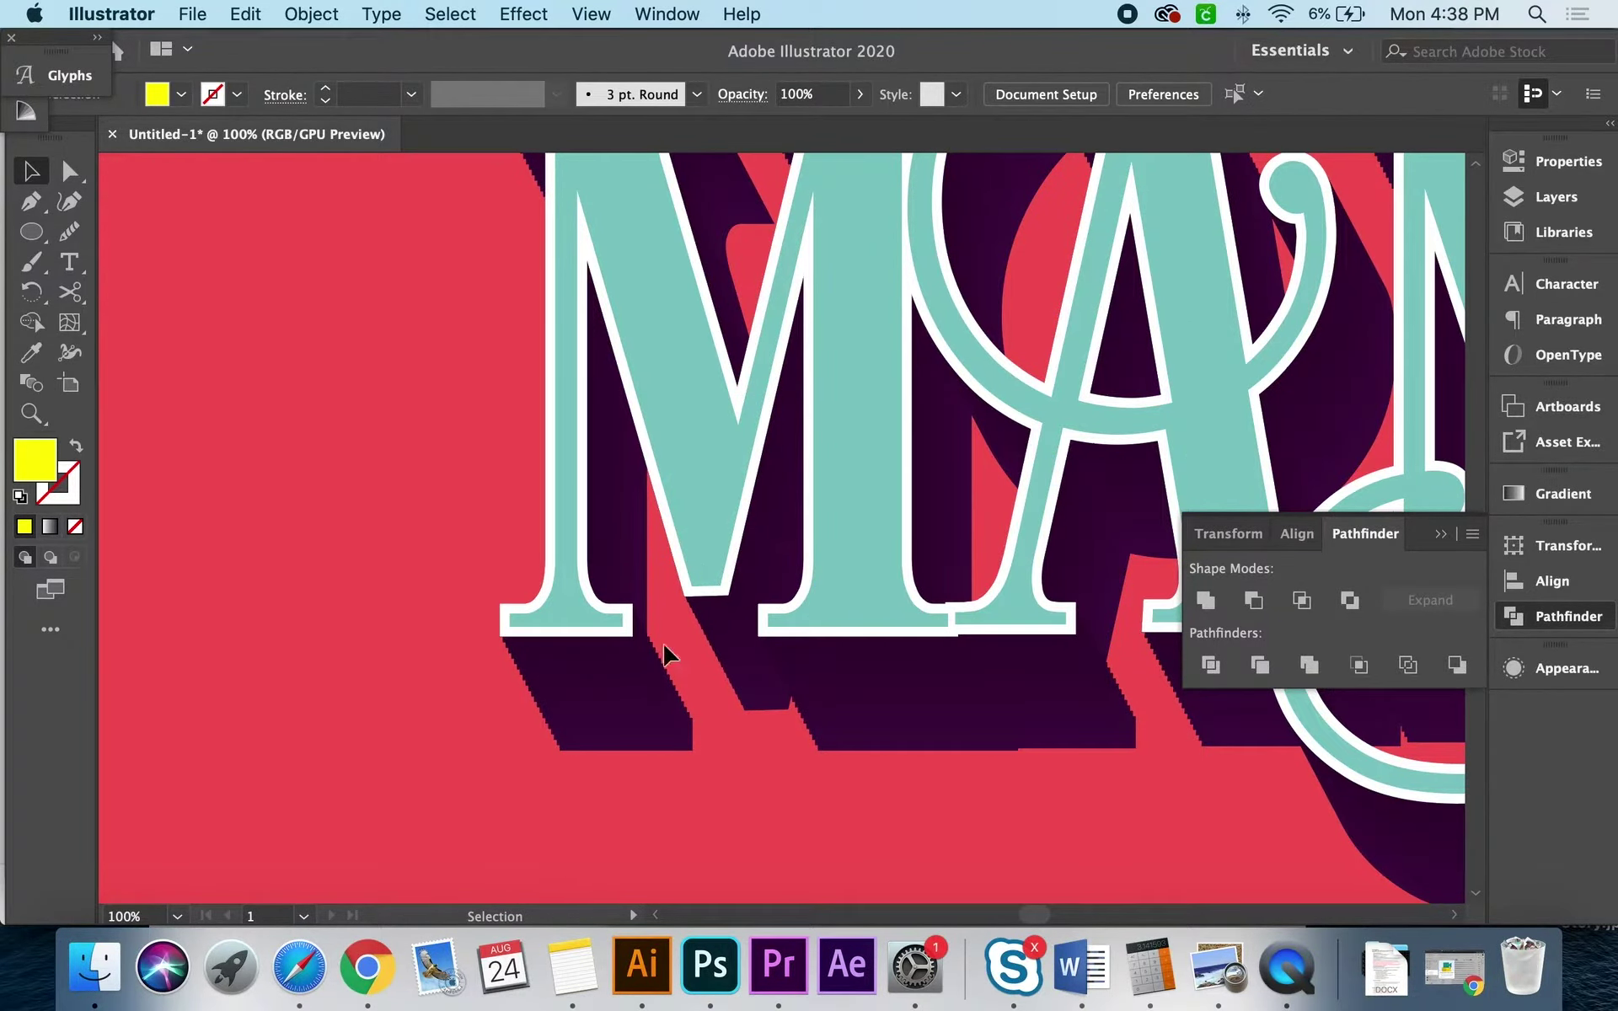
{"action": "key", "text": "z"}
{"action": "left_click", "coordinate": [692, 506]}
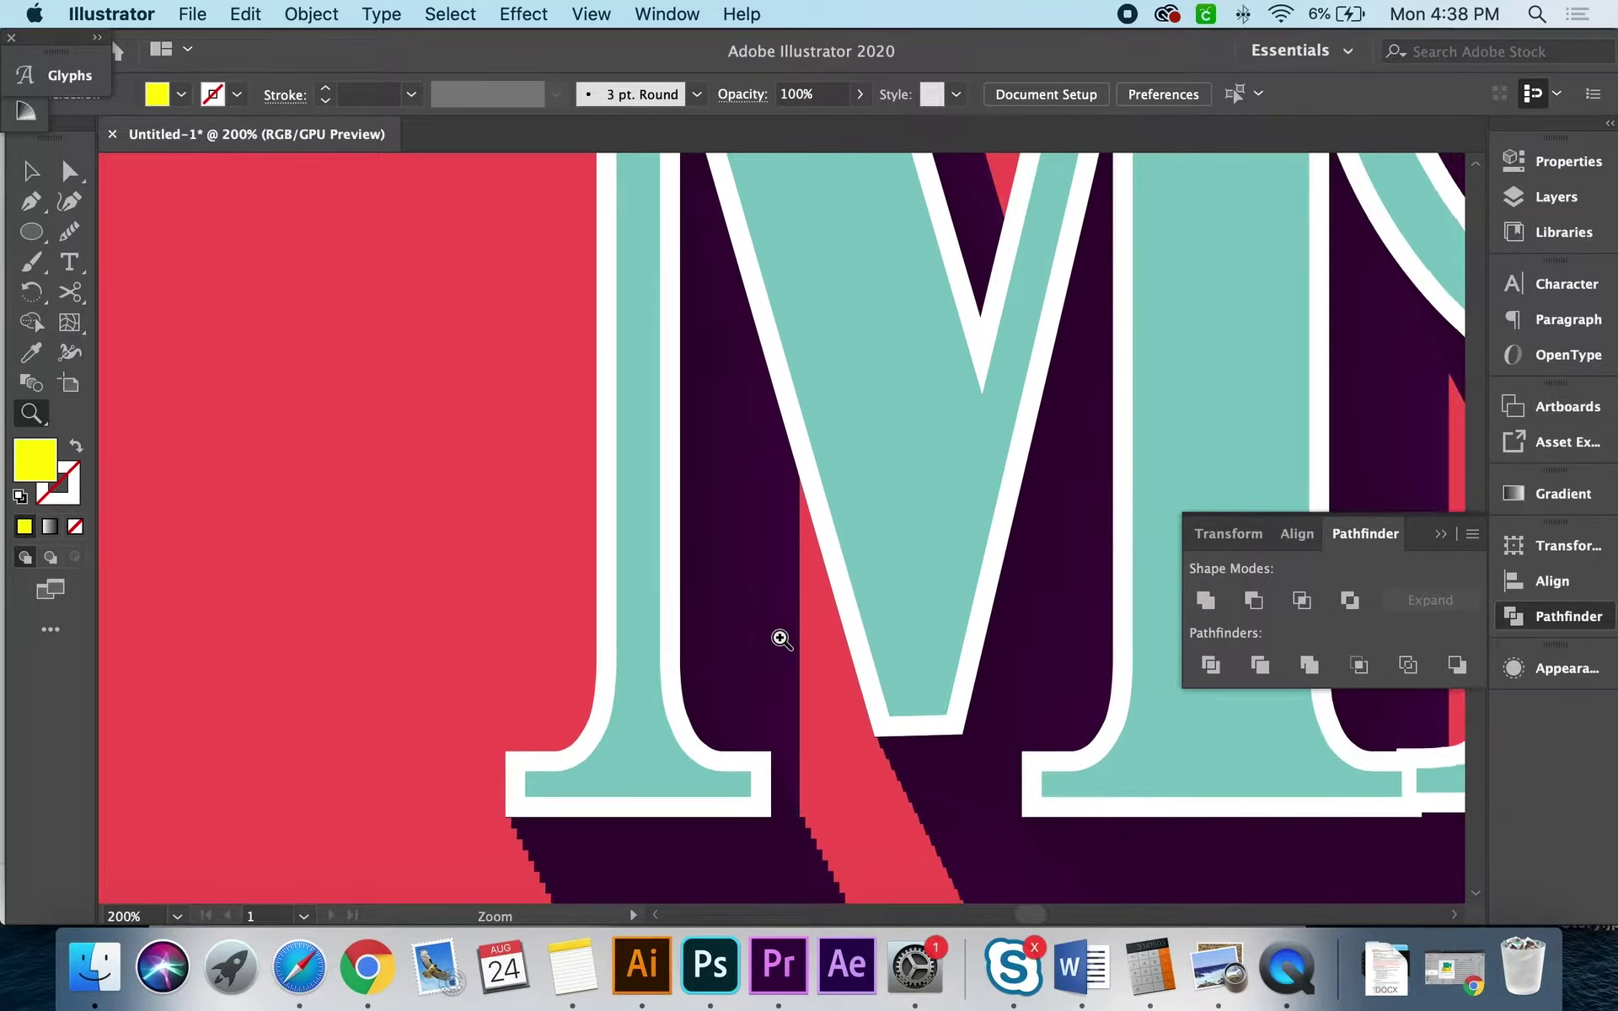
Step: Pen-trace a closed shading shape along the inner edge of the M's left stem
{"action": "key", "text": "p"}
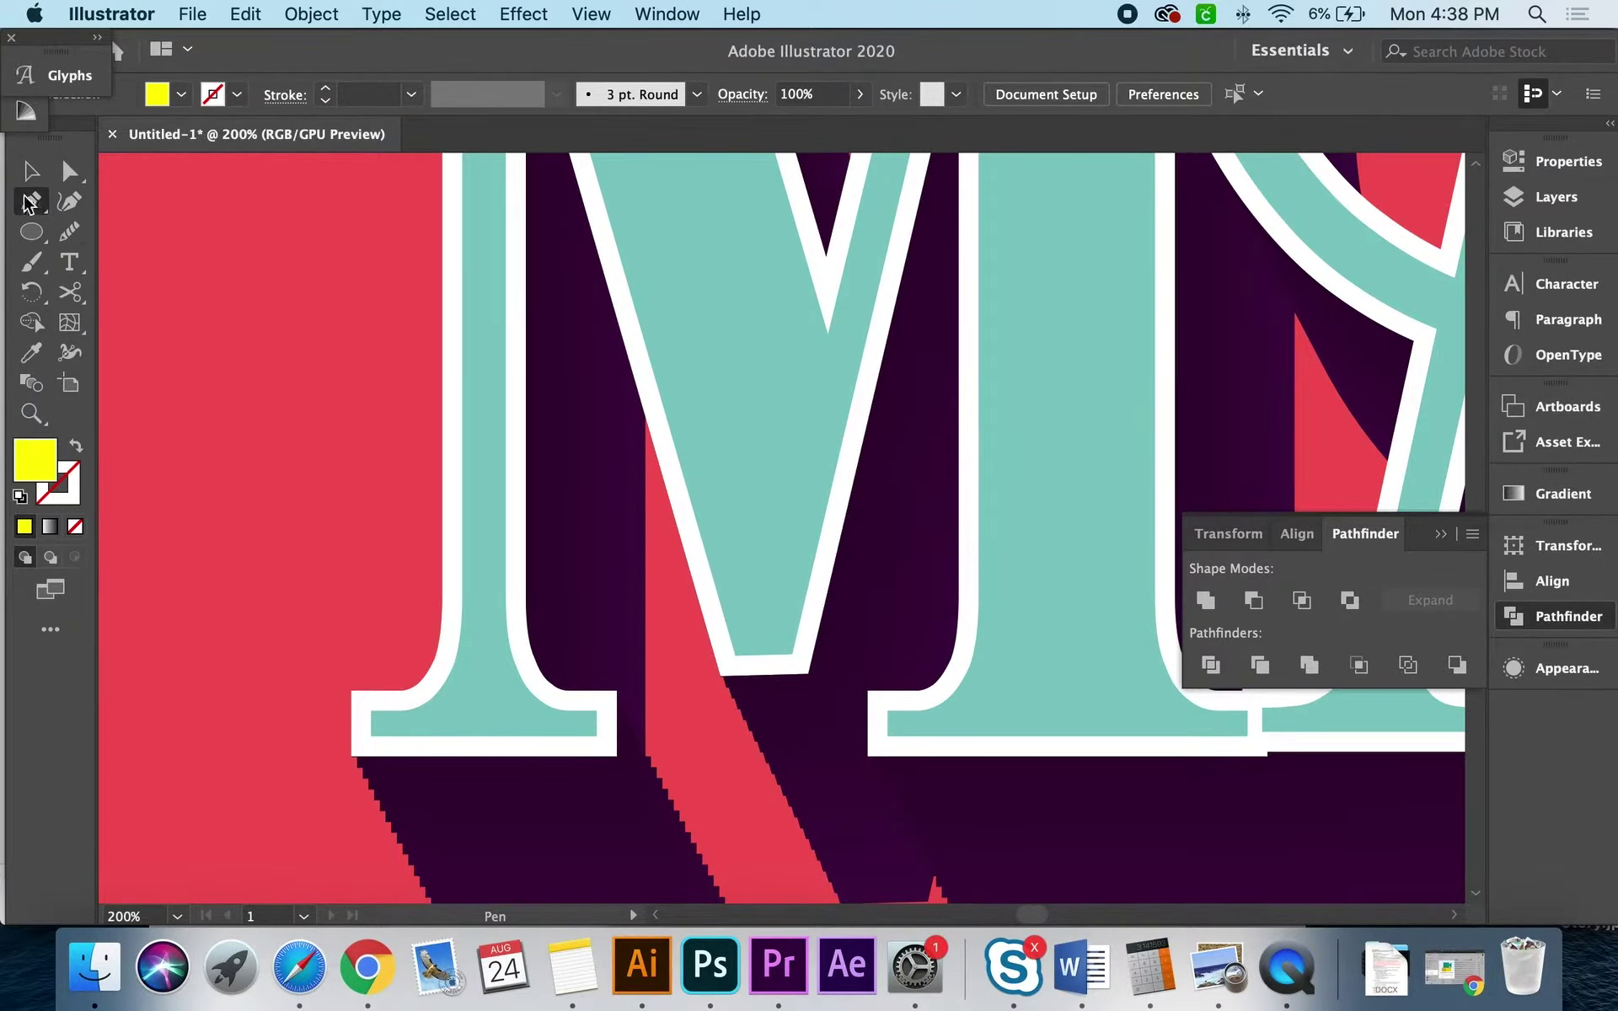
{"action": "left_click", "coordinate": [604, 724]}
{"action": "left_click_drag", "start_coordinate": [495, 652], "coordinate": [496, 570]}
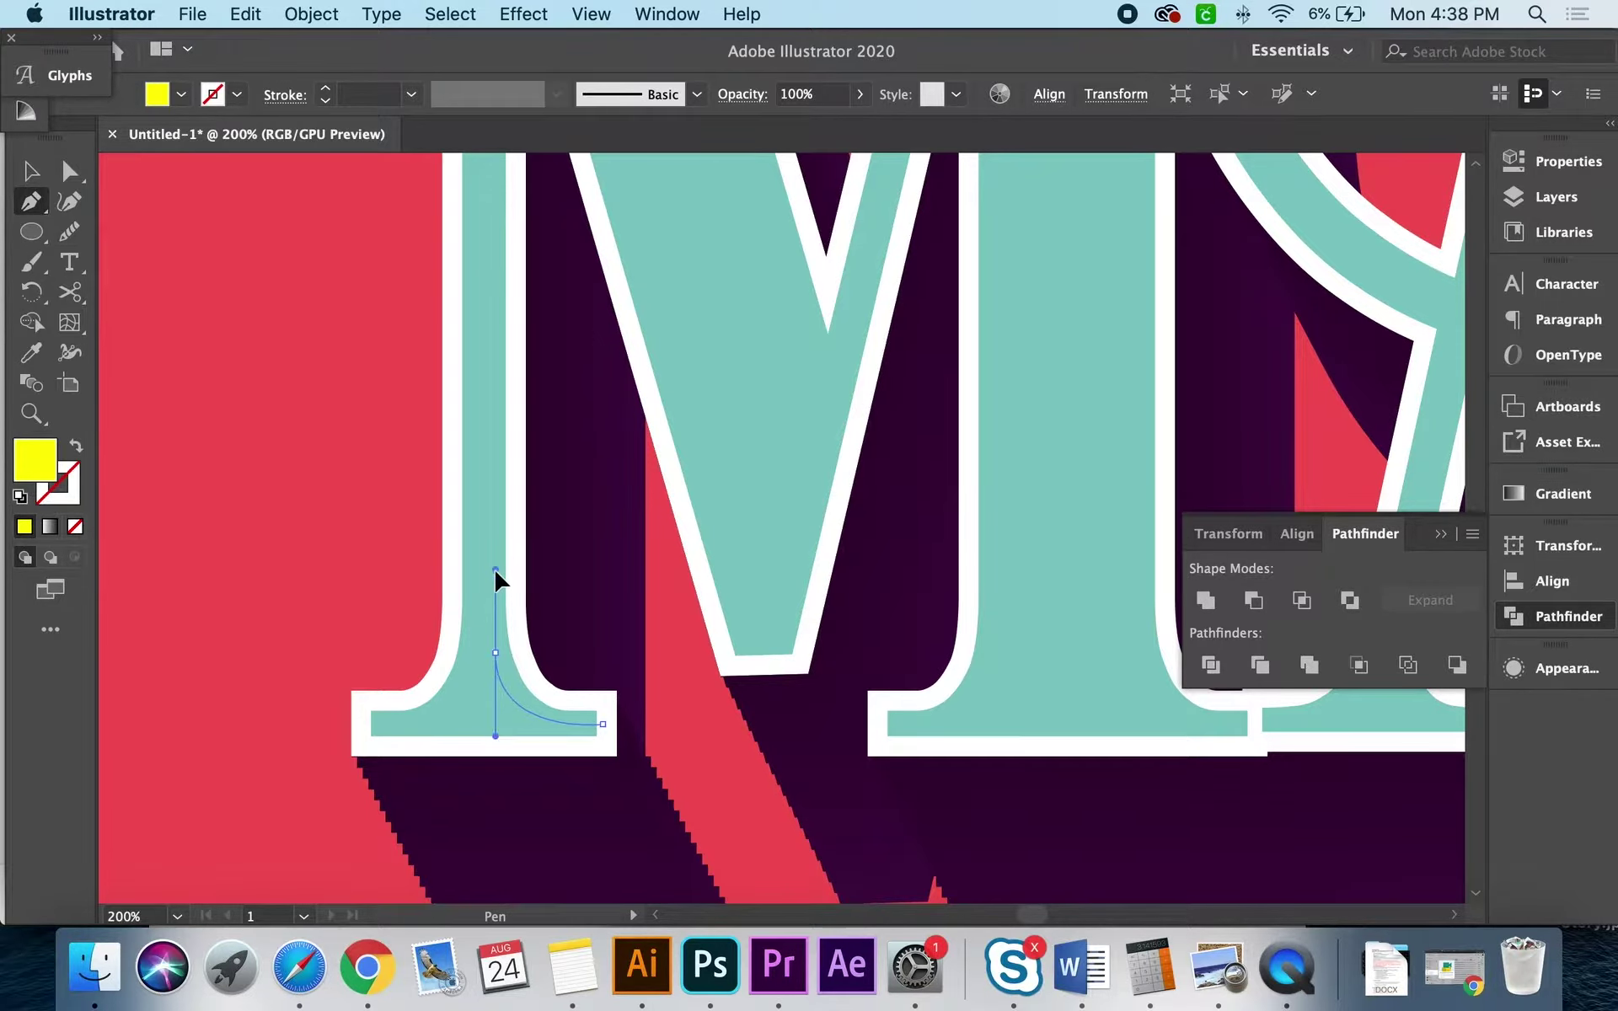
{"action": "scroll", "coordinate": [497, 570], "scroll_direction": "up", "scroll_amount": 2}
{"action": "scroll", "coordinate": [497, 570], "scroll_direction": "up", "scroll_amount": 8}
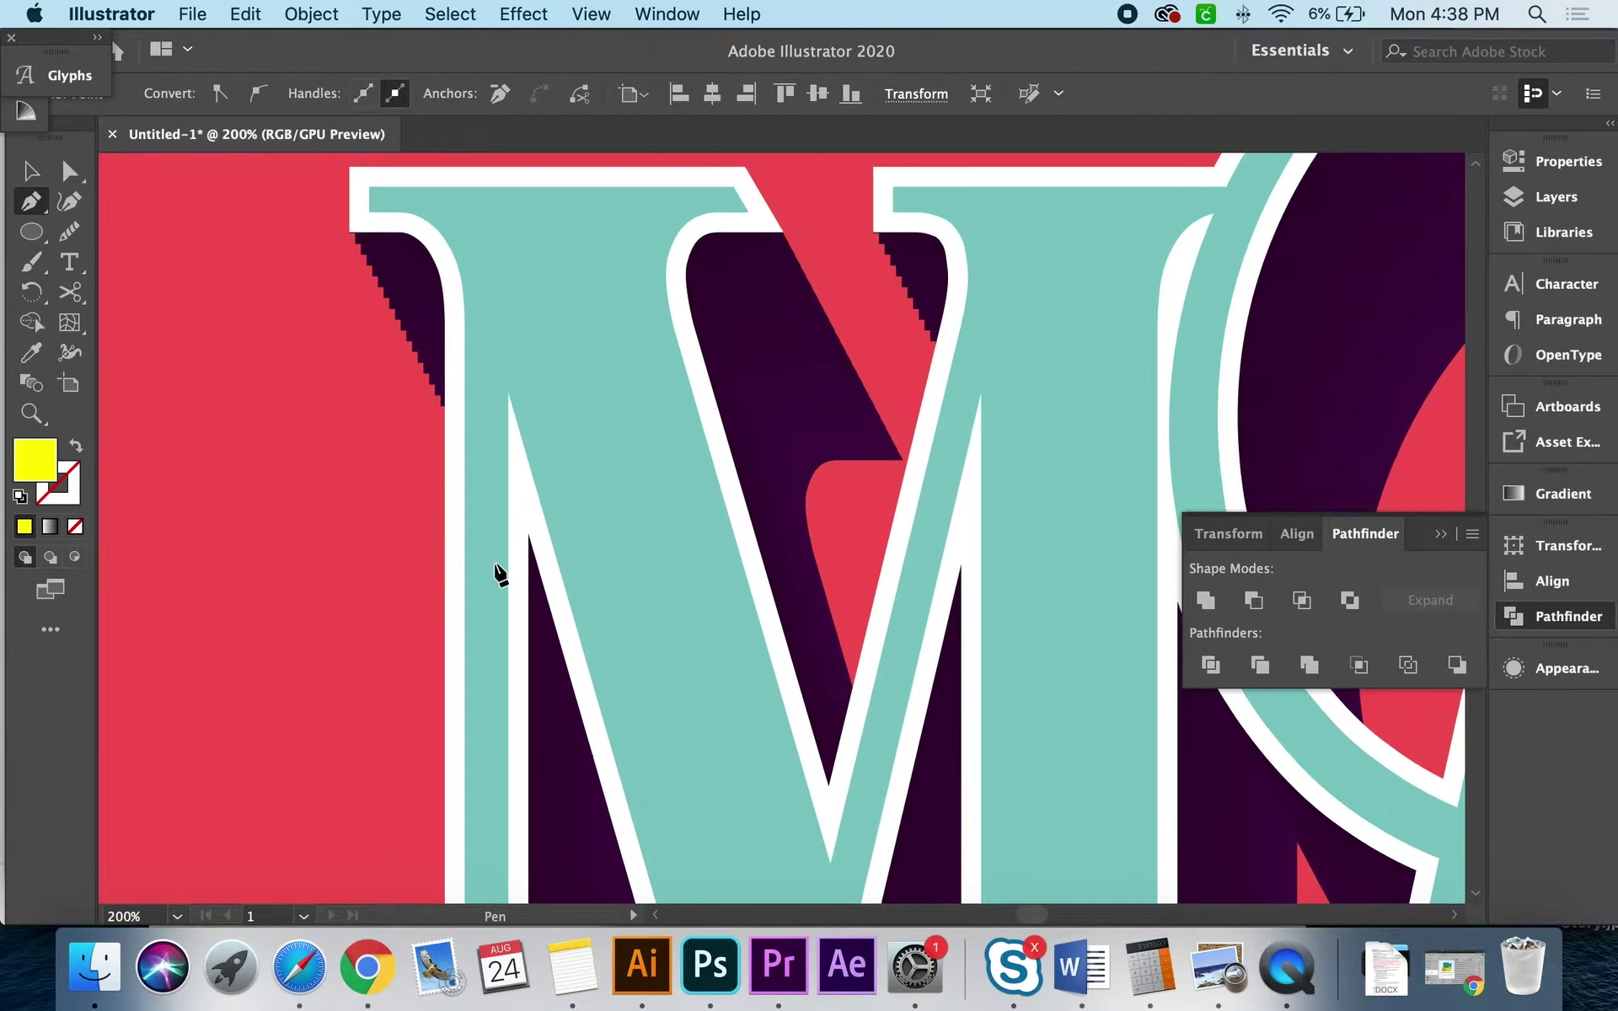
{"action": "scroll", "coordinate": [493, 522], "scroll_direction": "up", "scroll_amount": 2}
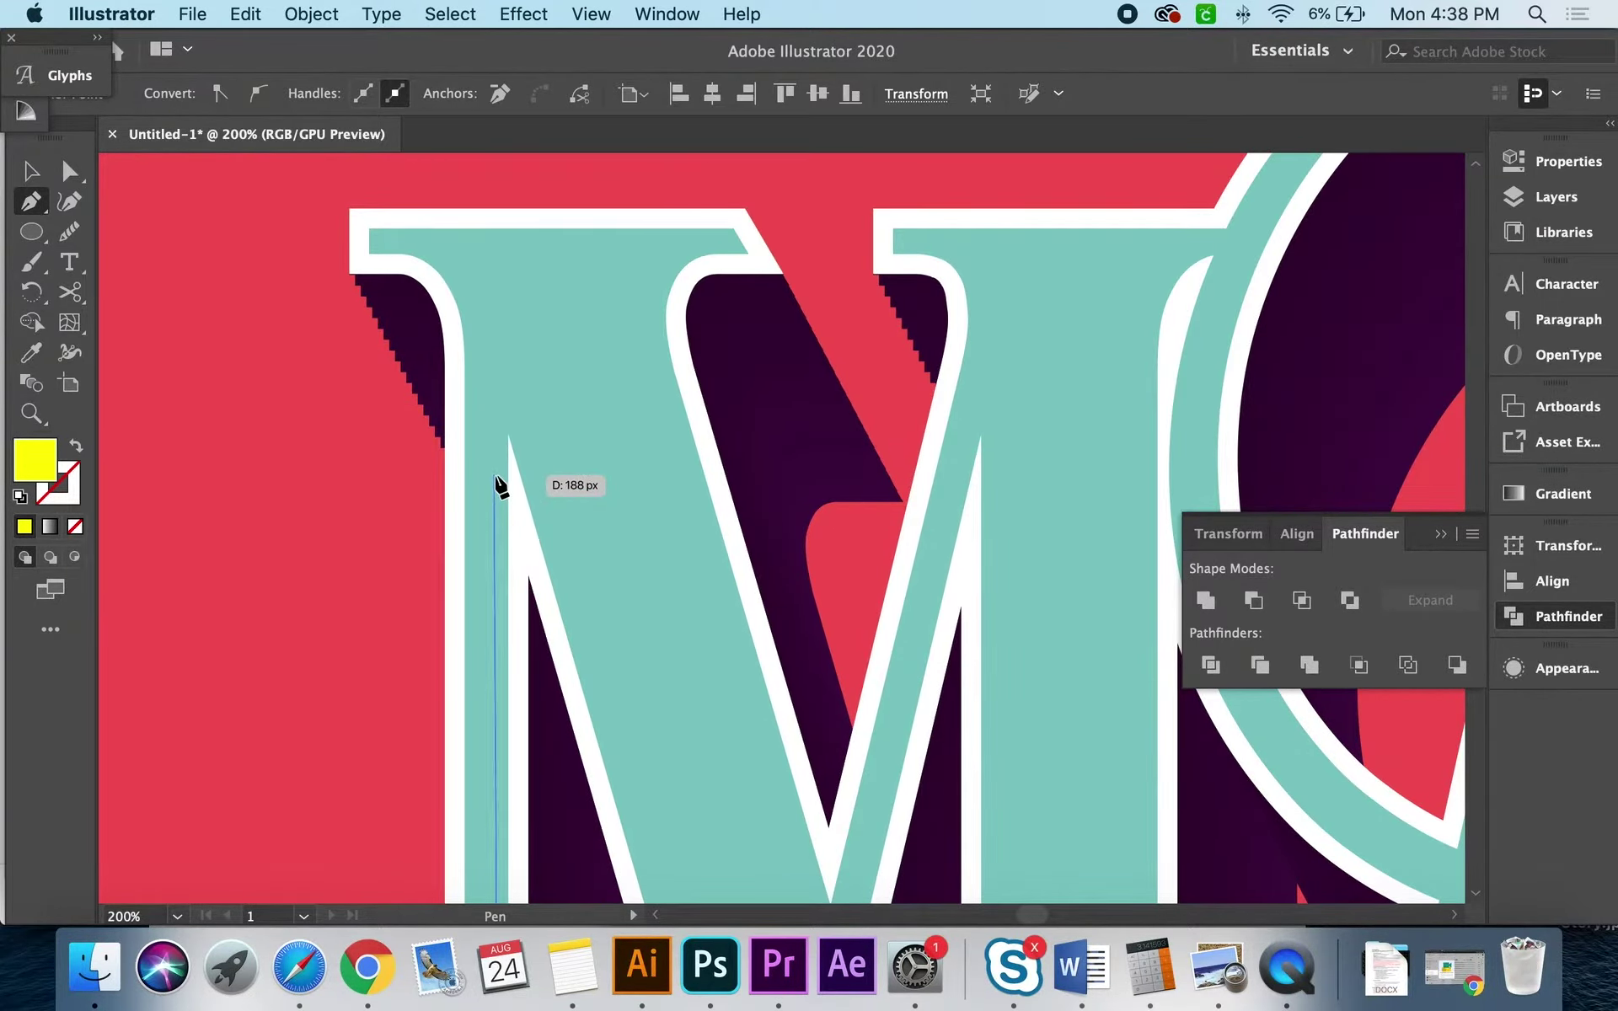
{"action": "left_click", "coordinate": [494, 475]}
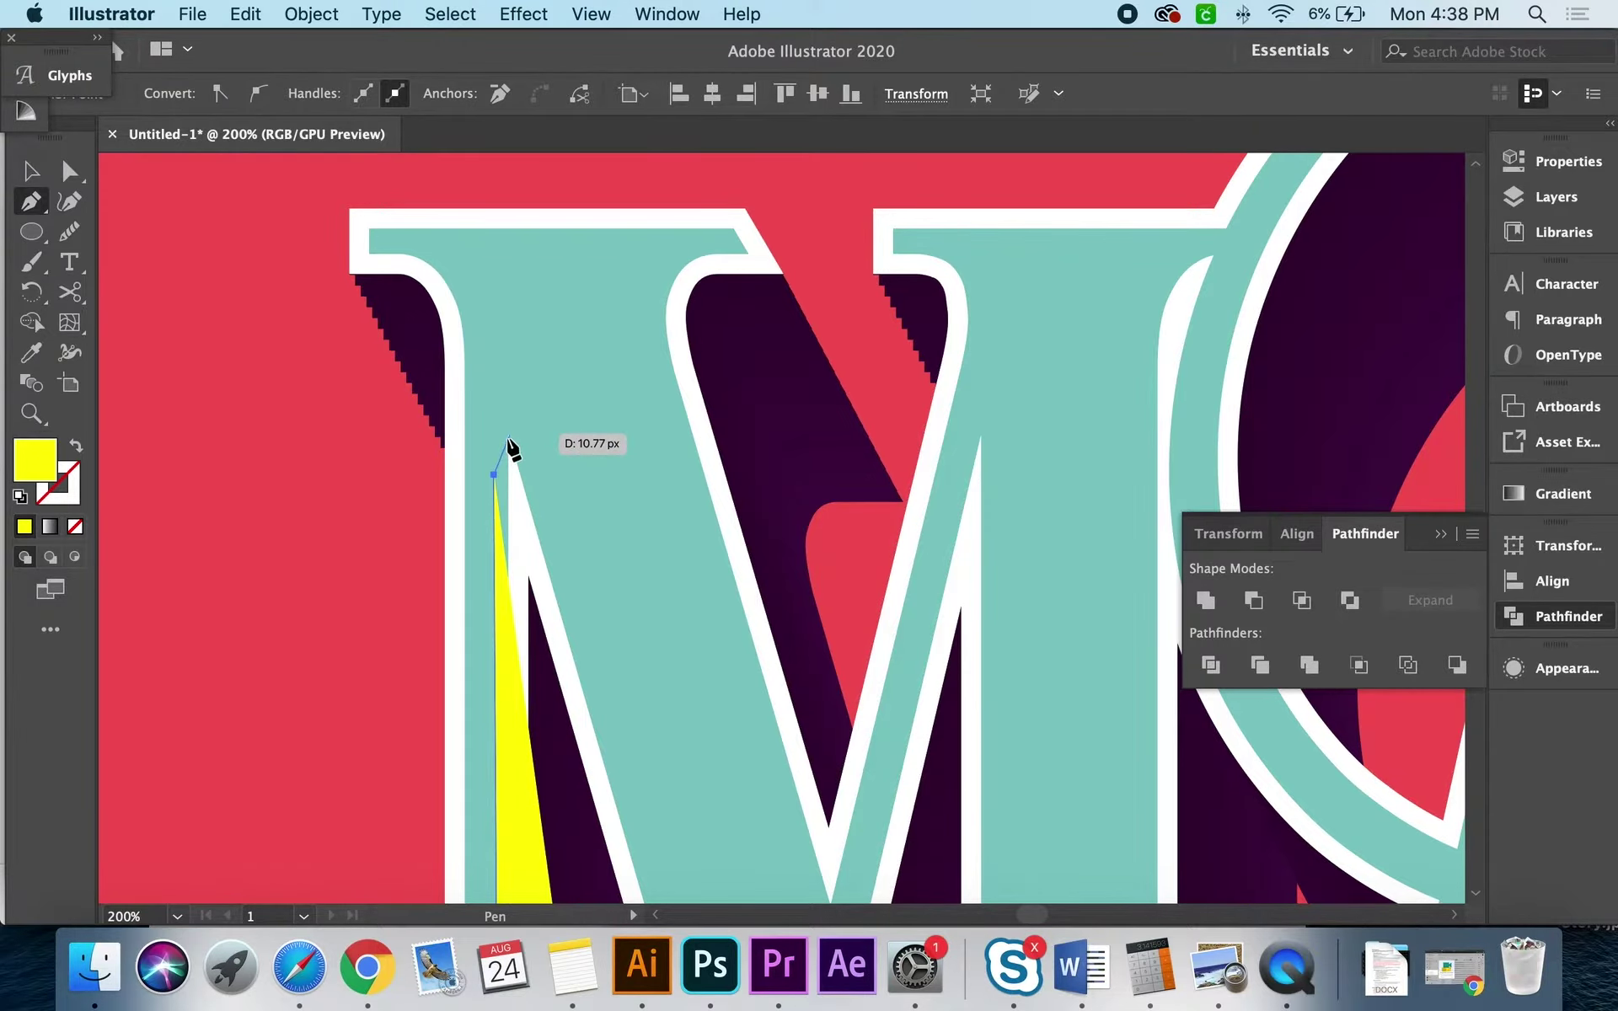
{"action": "scroll", "coordinate": [552, 674], "scroll_direction": "down", "scroll_amount": 6}
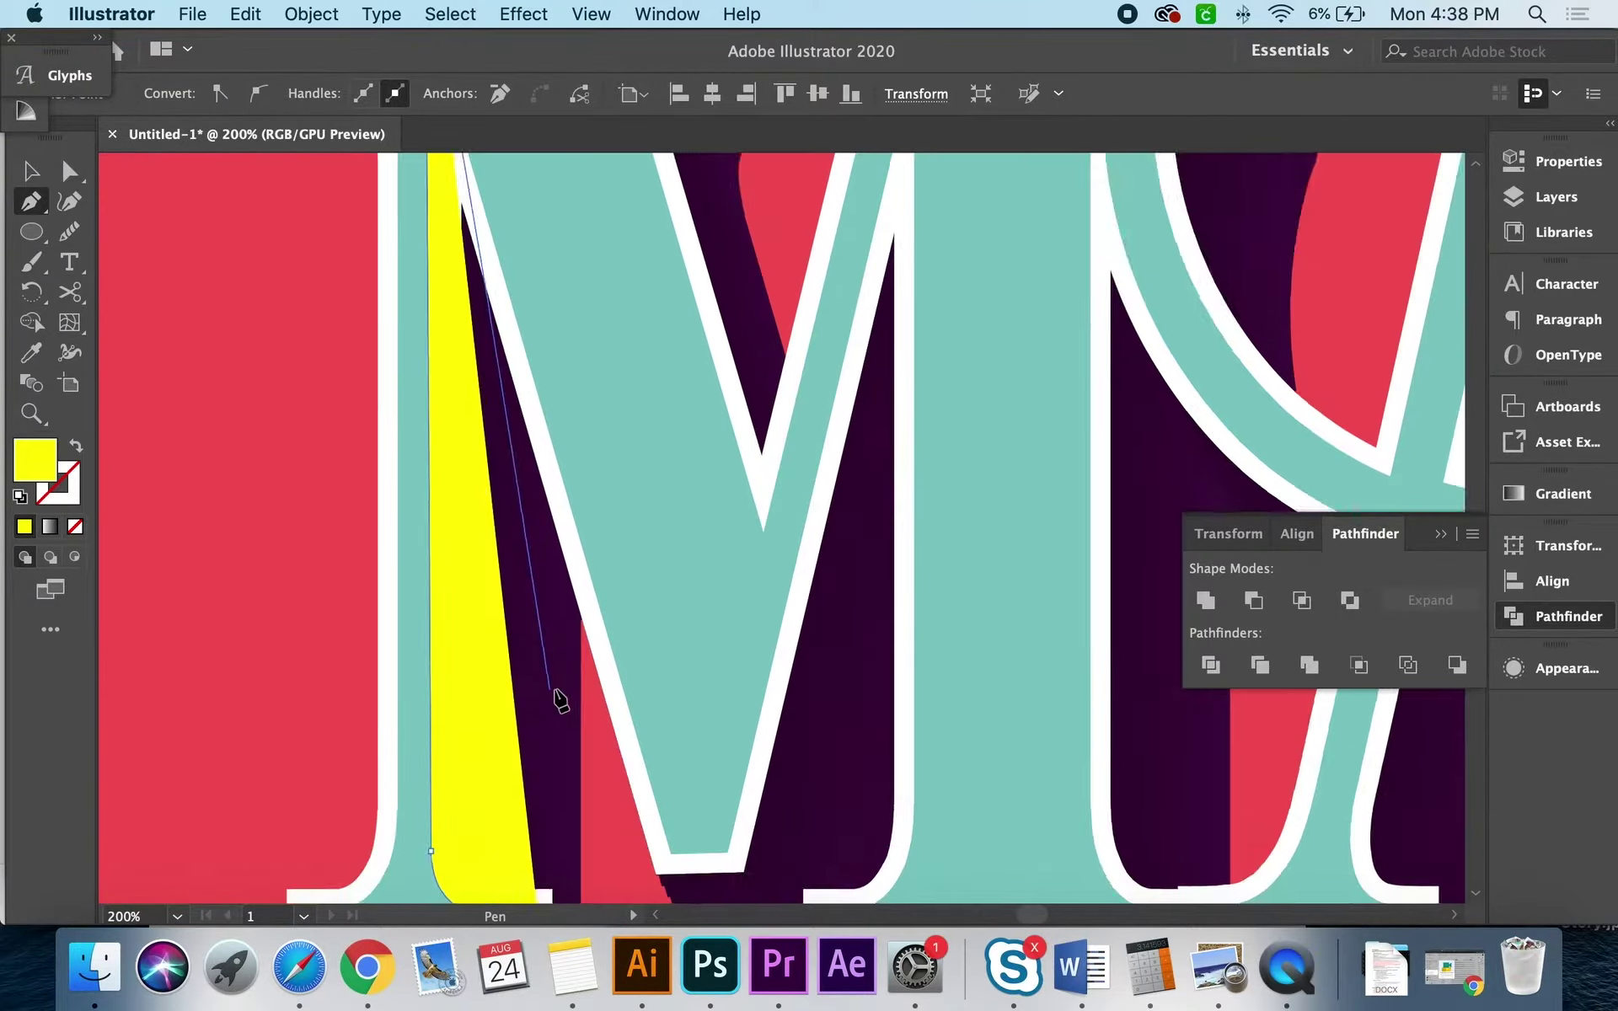
{"action": "scroll", "coordinate": [556, 698], "scroll_direction": "down", "scroll_amount": 3}
{"action": "left_click", "coordinate": [576, 790]}
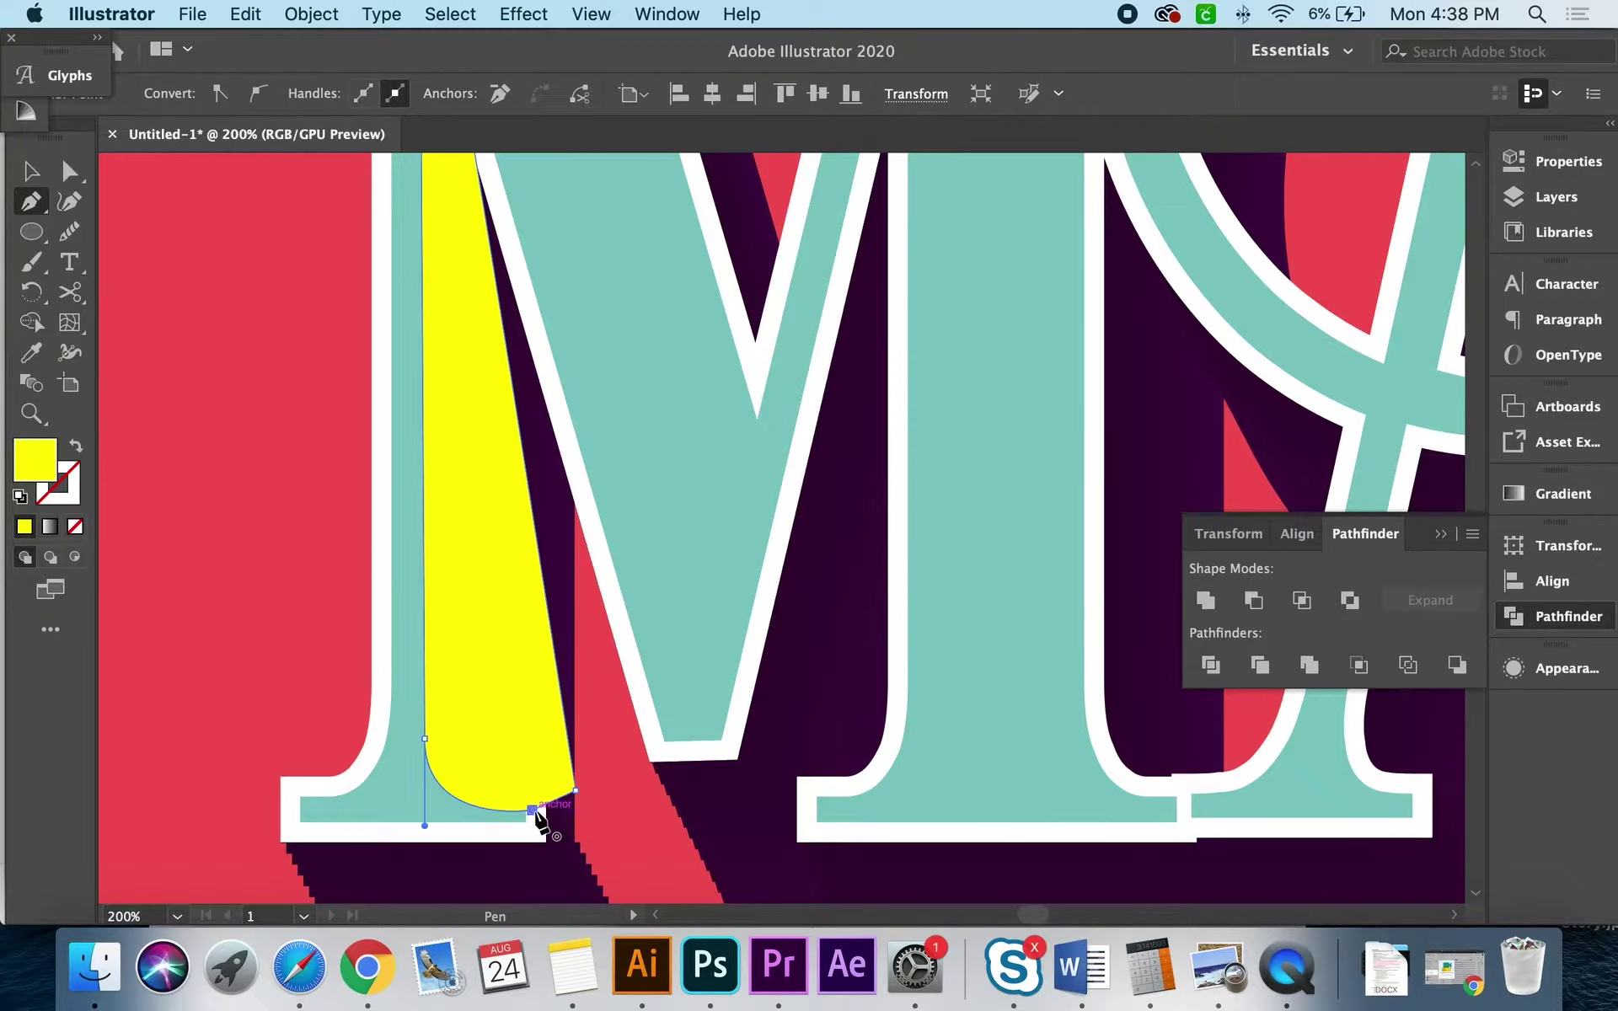
{"action": "left_click", "coordinate": [534, 811]}
Step: Give the shading shape a black fill and no stroke
{"action": "key", "text": "v"}
{"action": "left_click", "coordinate": [19, 496]}
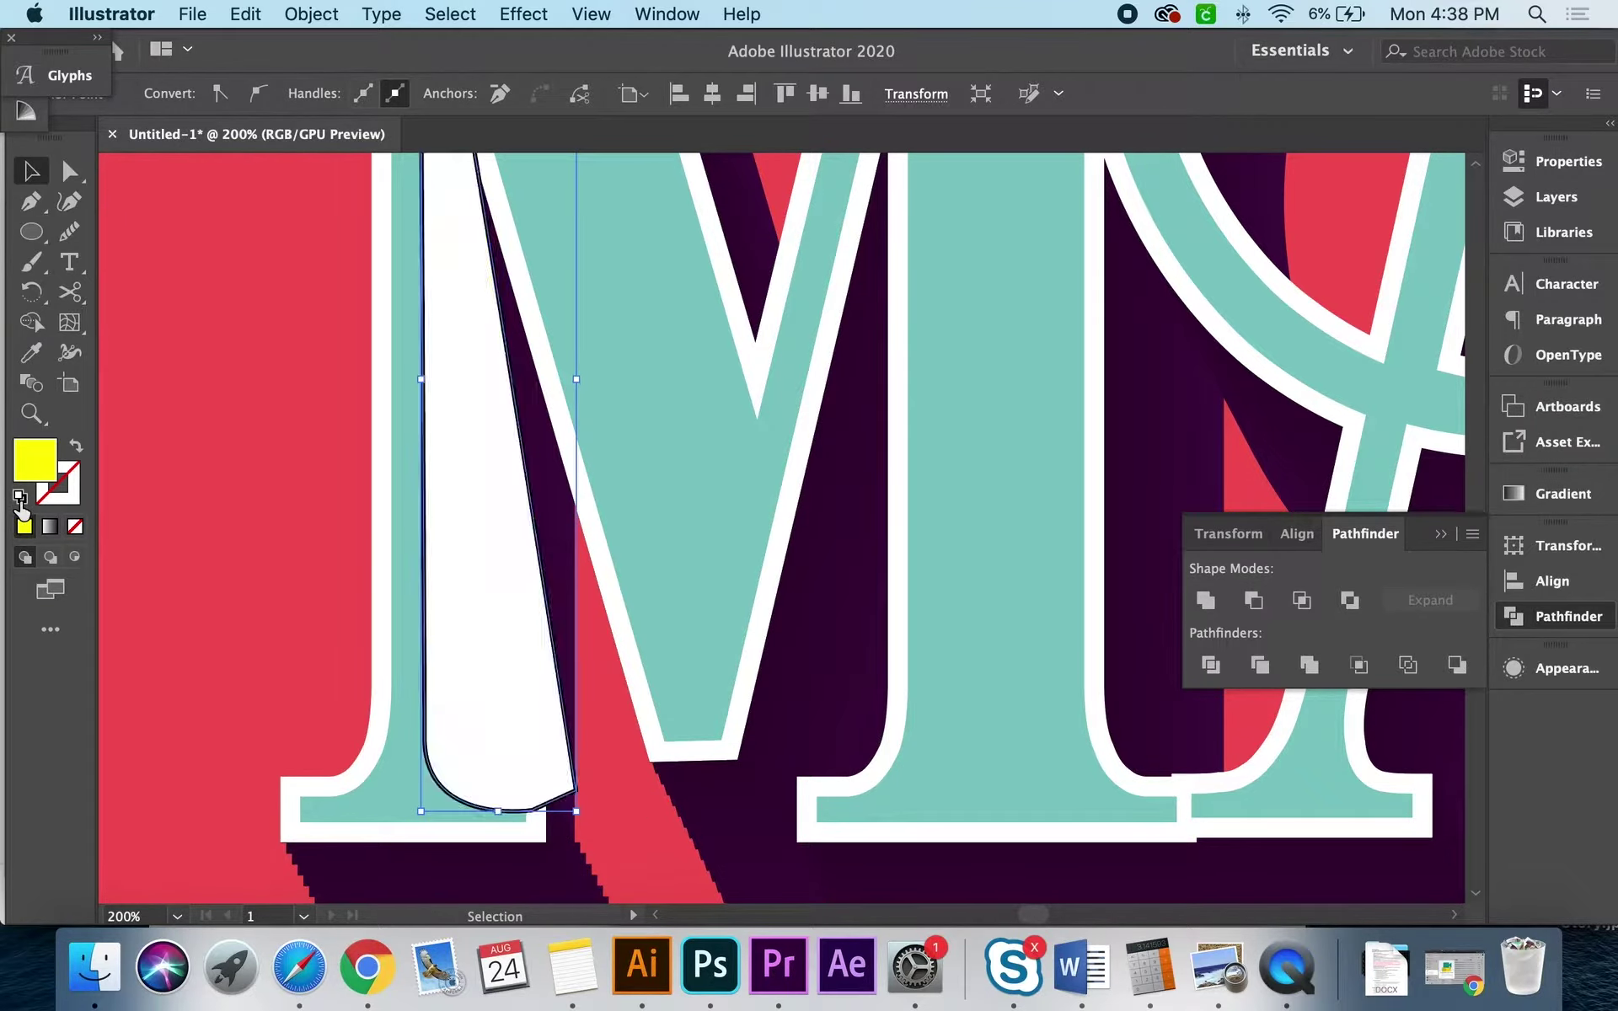
{"action": "left_click", "coordinate": [75, 446]}
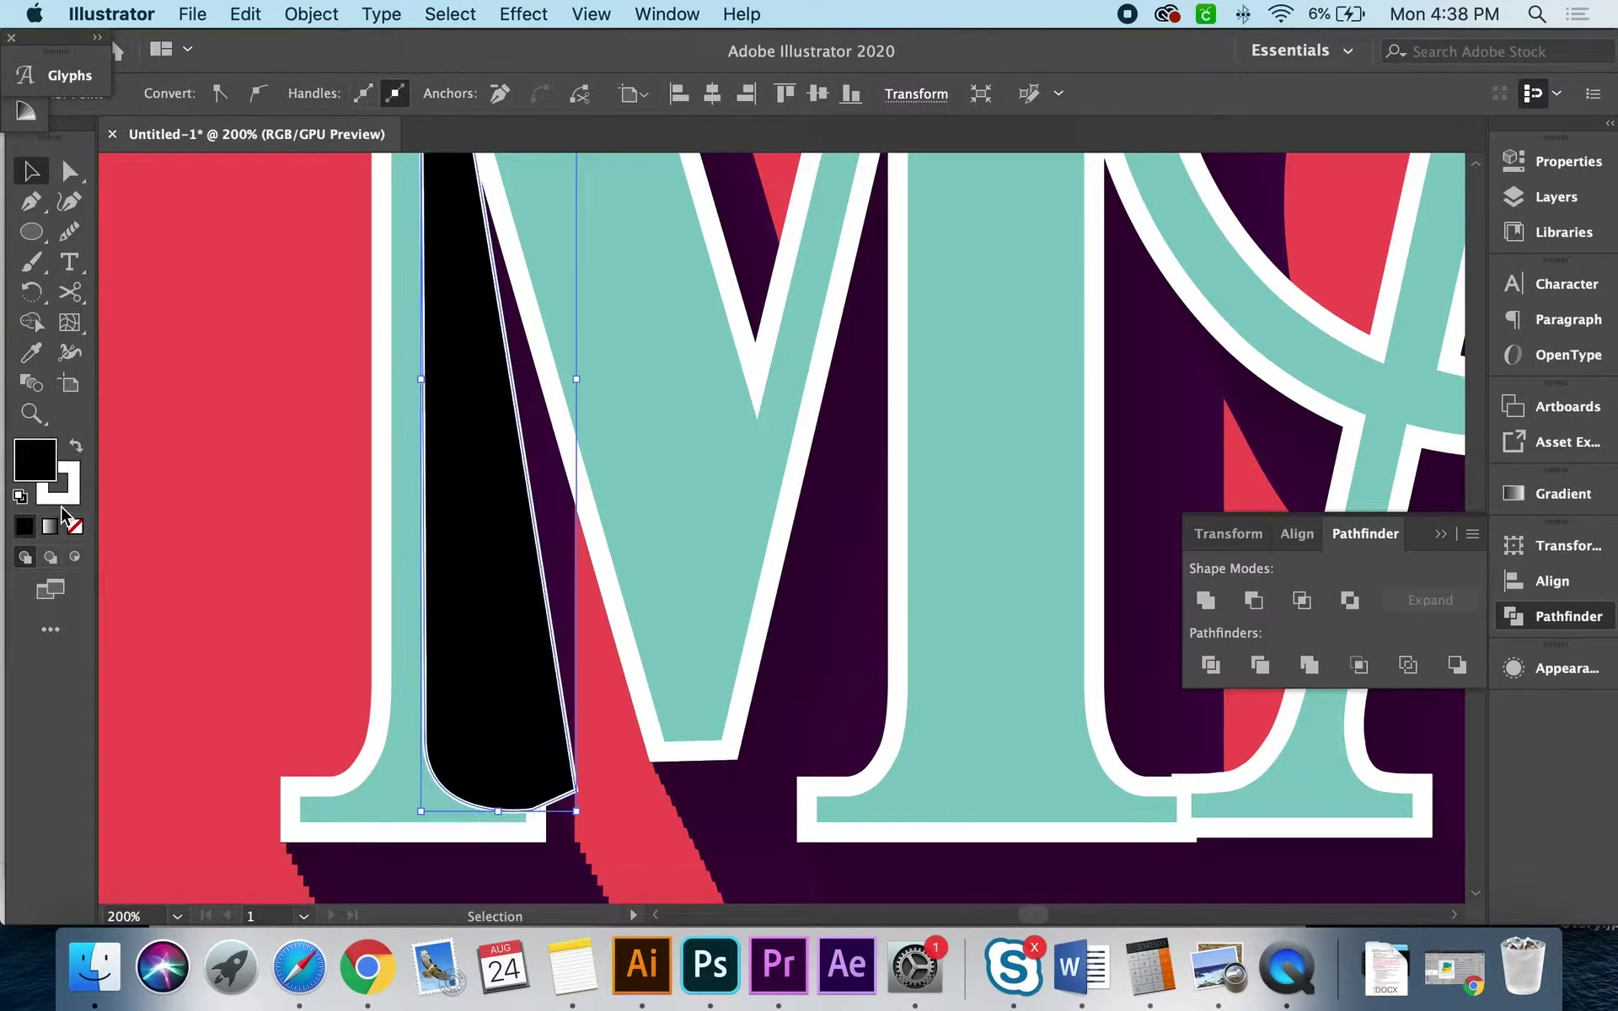
{"action": "left_click", "coordinate": [25, 526]}
{"action": "left_click", "coordinate": [75, 526]}
{"action": "left_click", "coordinate": [34, 457]}
{"action": "left_click", "coordinate": [318, 64]}
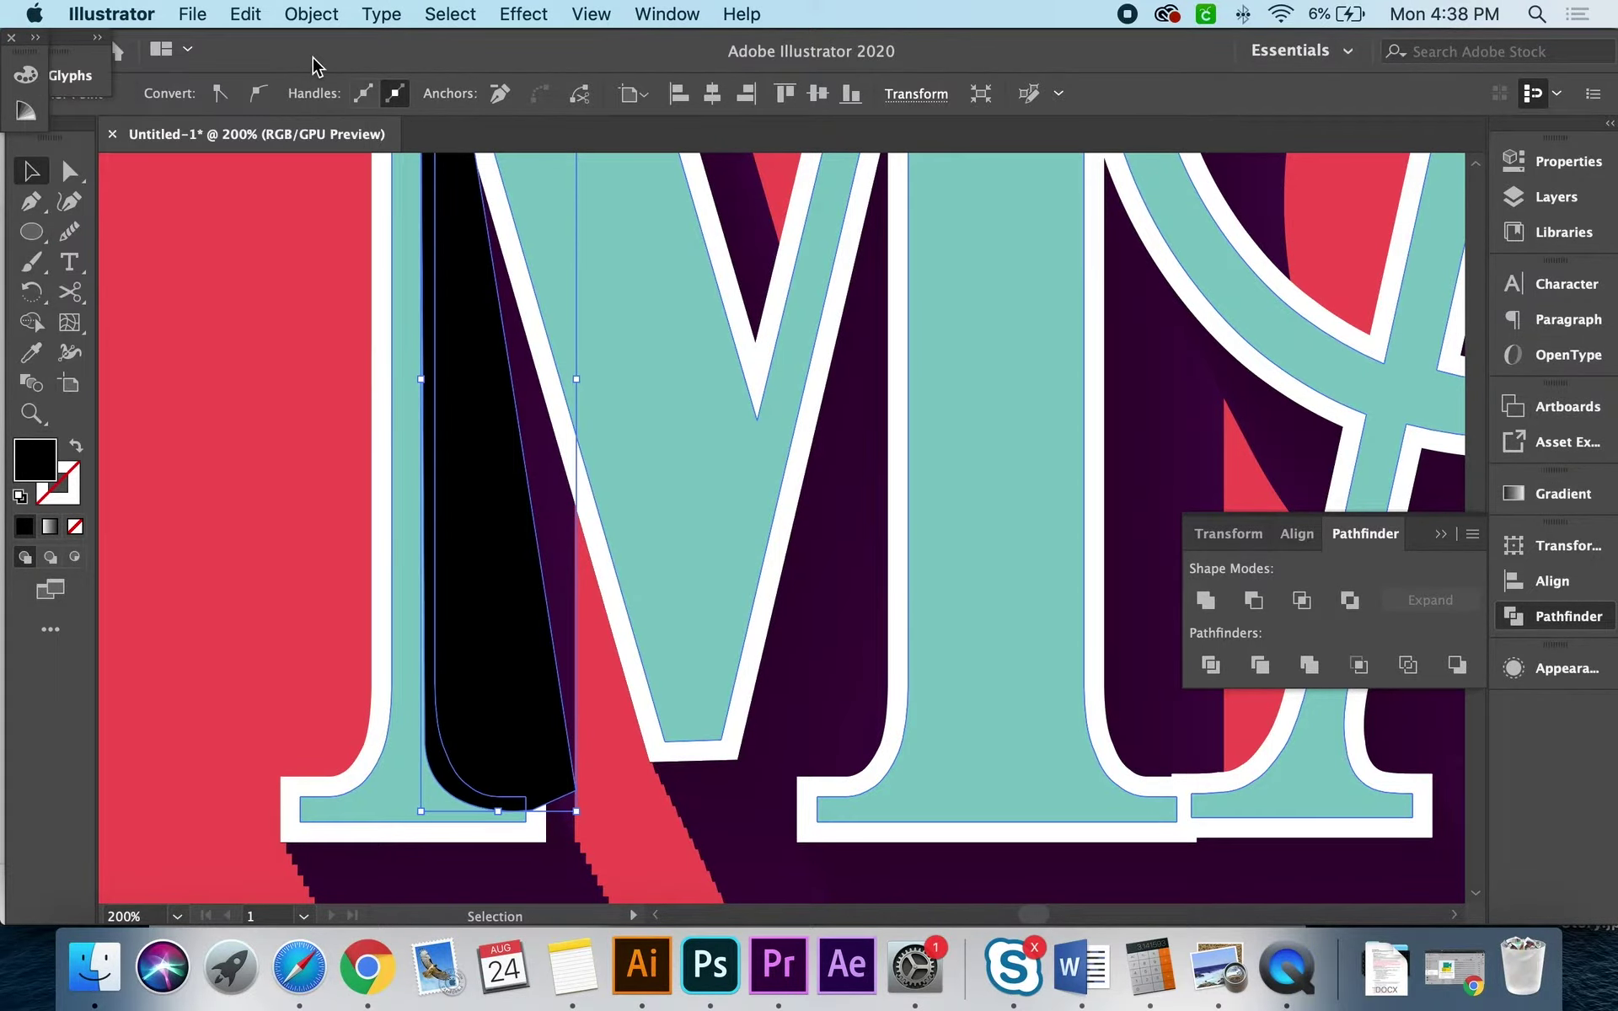
Step: Set the black shading shape's opacity to 20%
{"action": "left_click", "coordinate": [518, 603]}
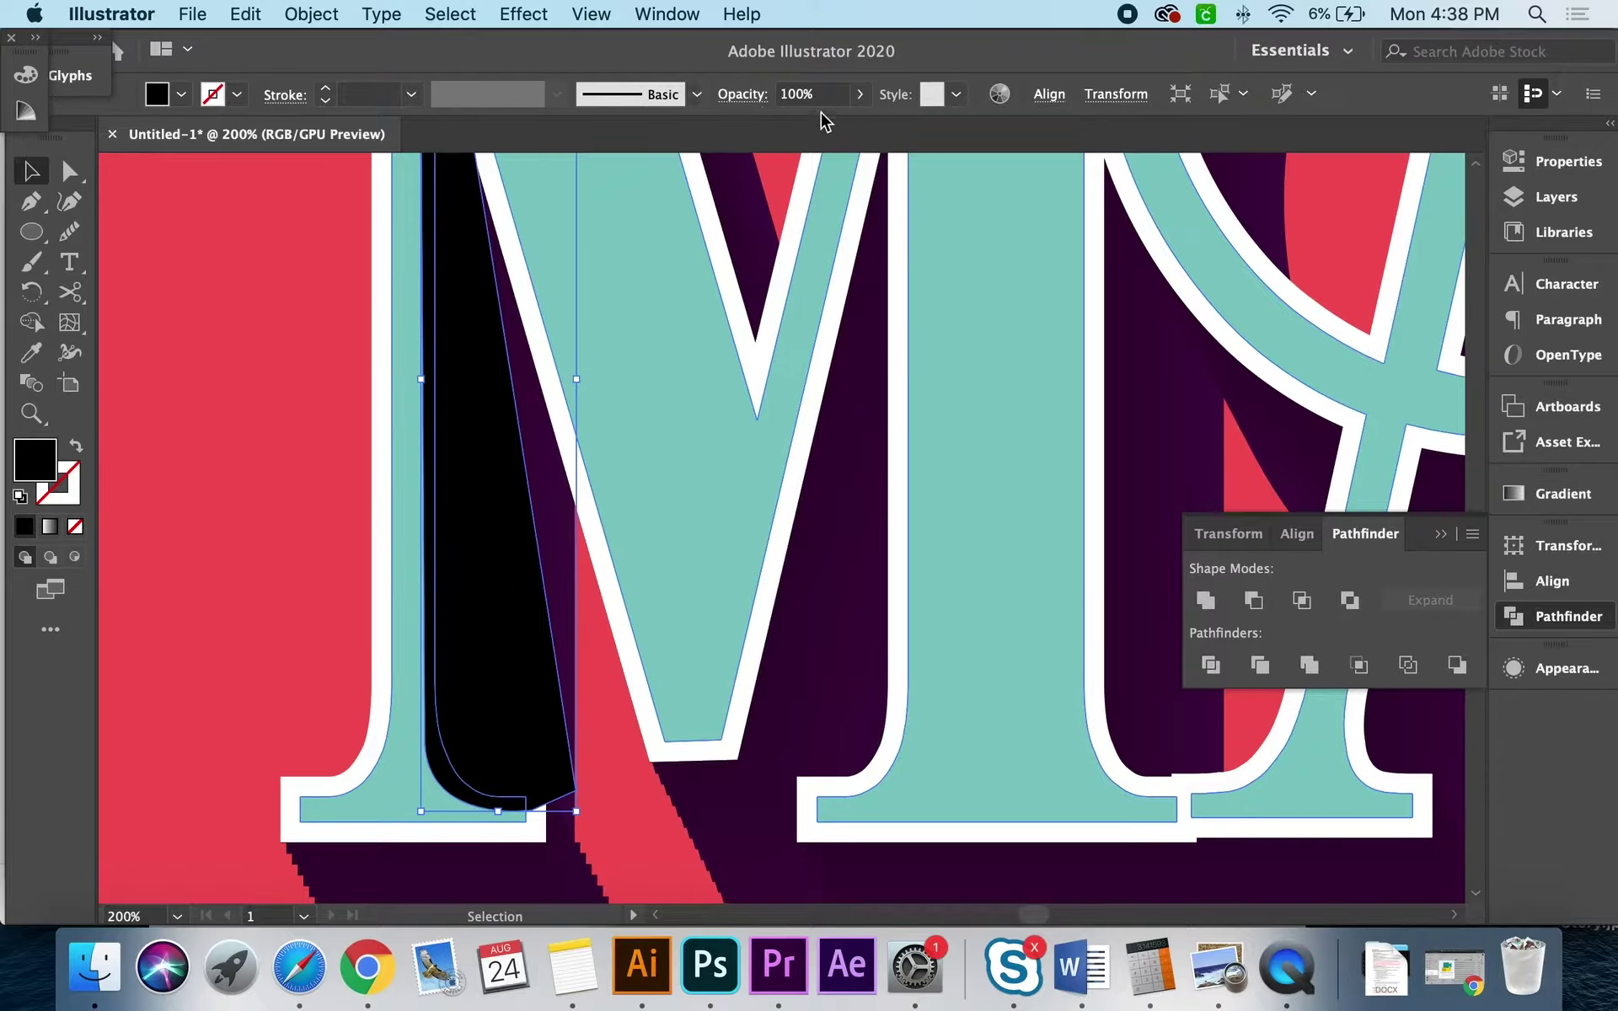
{"action": "left_click", "coordinate": [802, 88]}
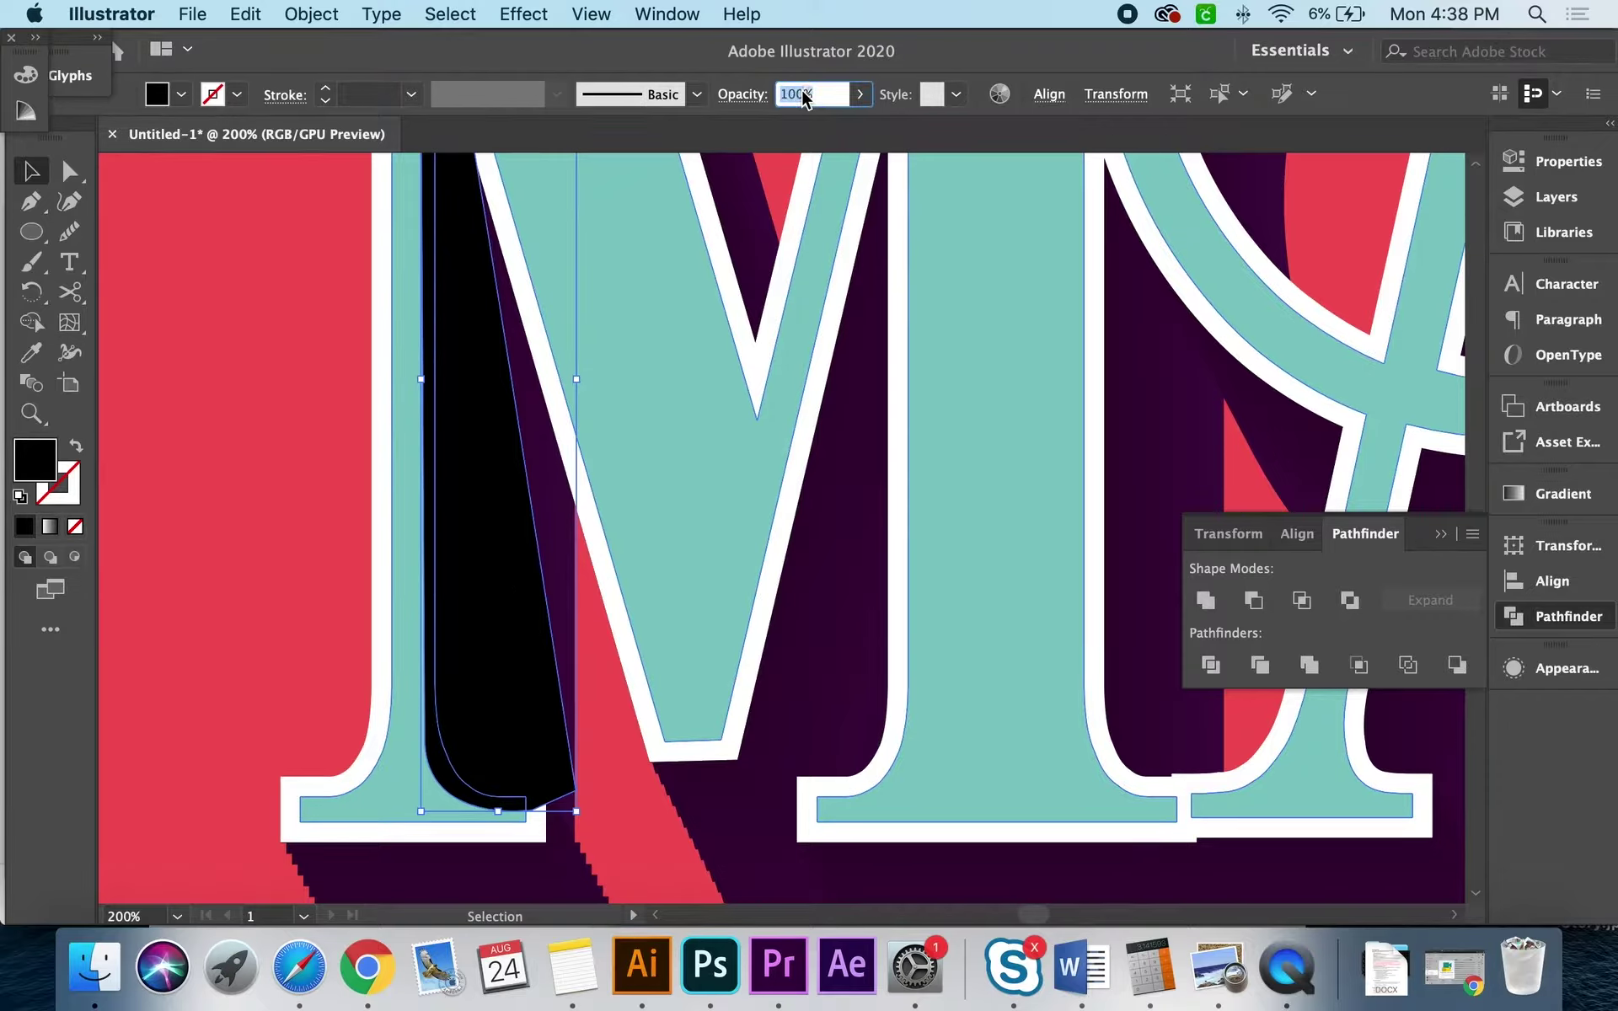
{"action": "type", "text": "20"}
{"action": "key", "text": "Return"}
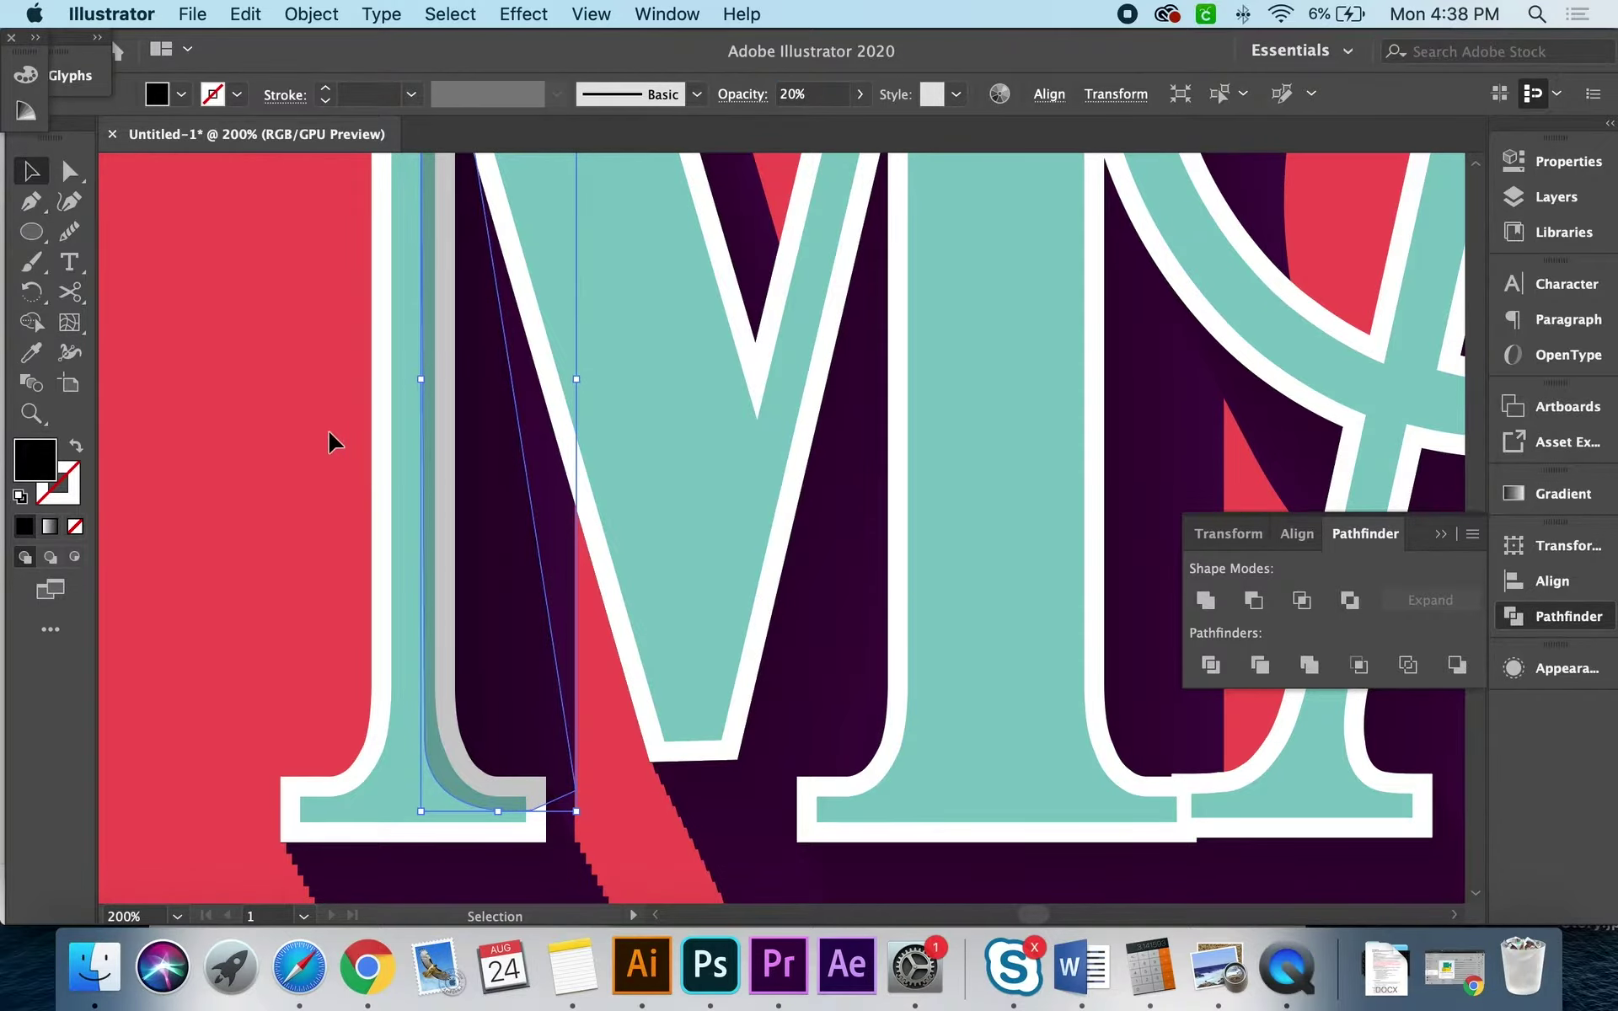
{"action": "left_click", "coordinate": [331, 440]}
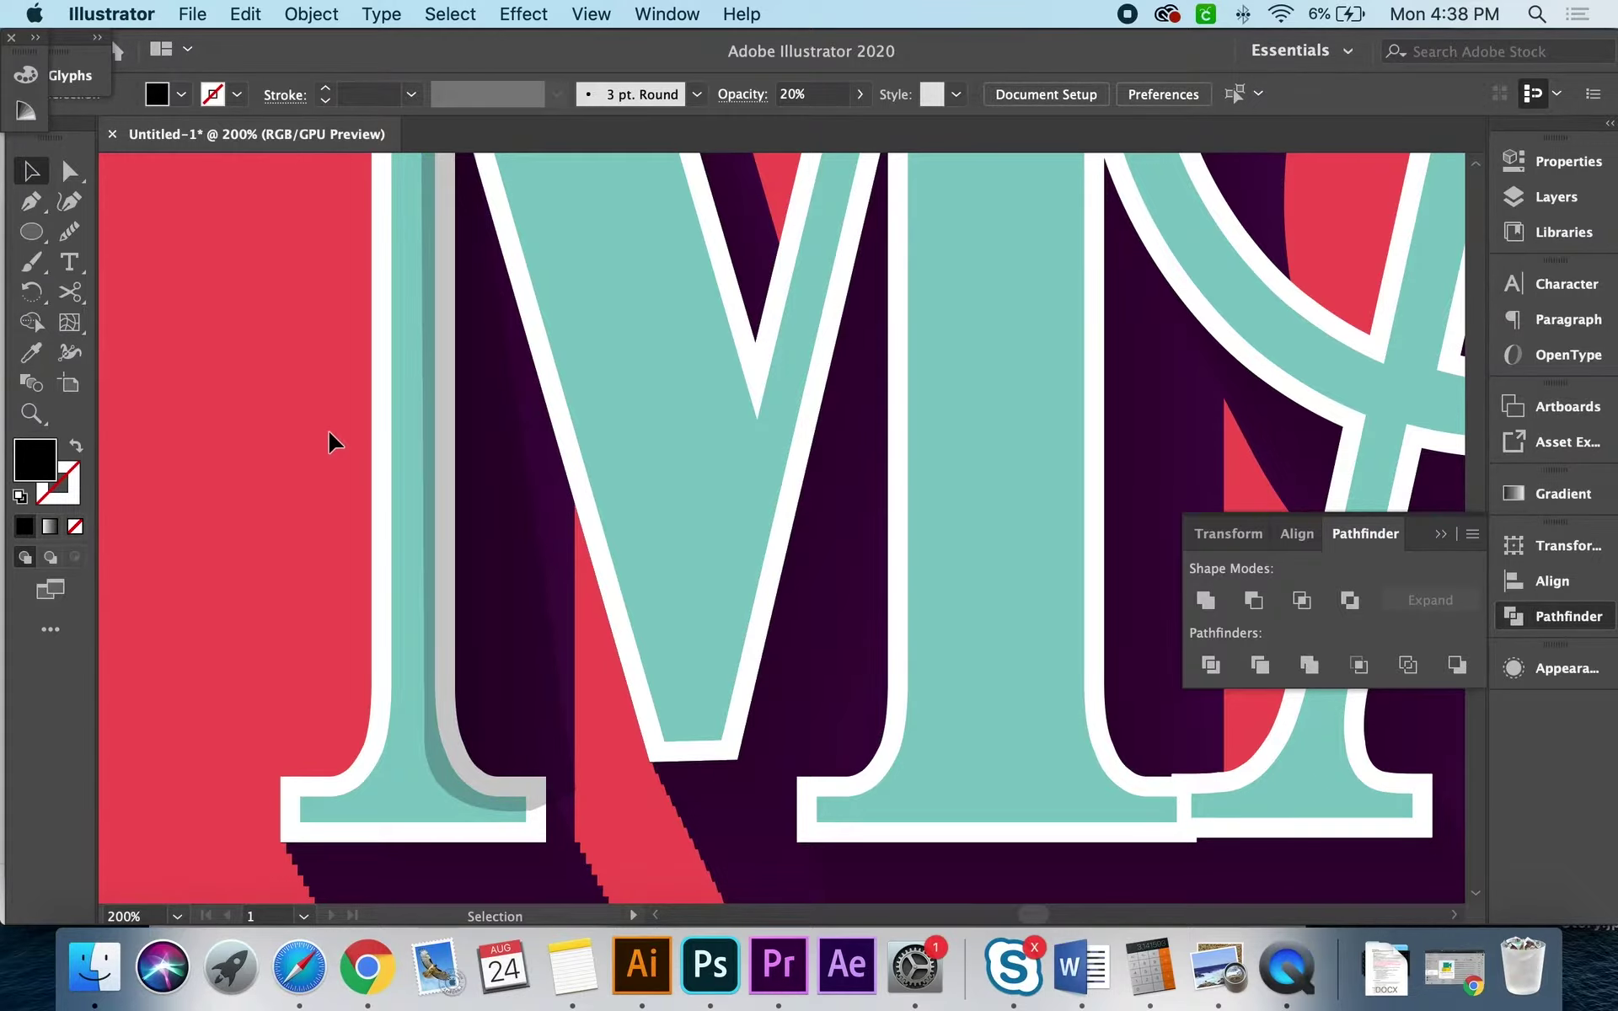
{"action": "key", "text": "a"}
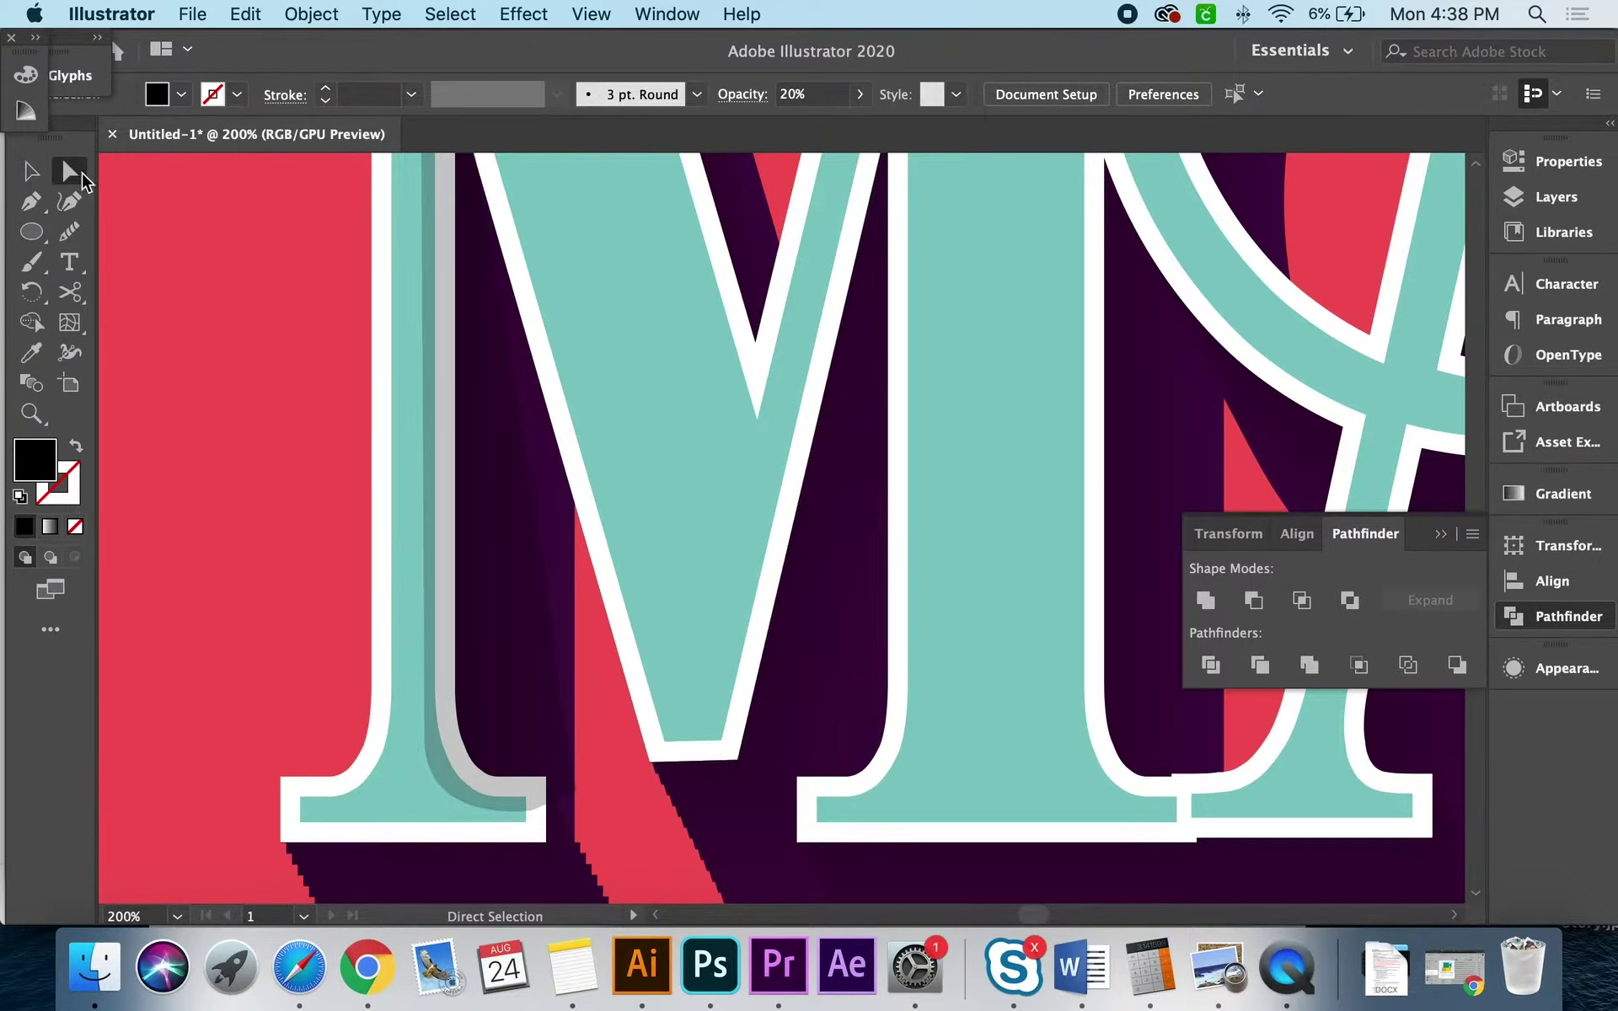
Step: Select the letter and shadow, then Shape Builder the triangular sliver into the shadow
{"action": "left_click", "coordinate": [404, 422]}
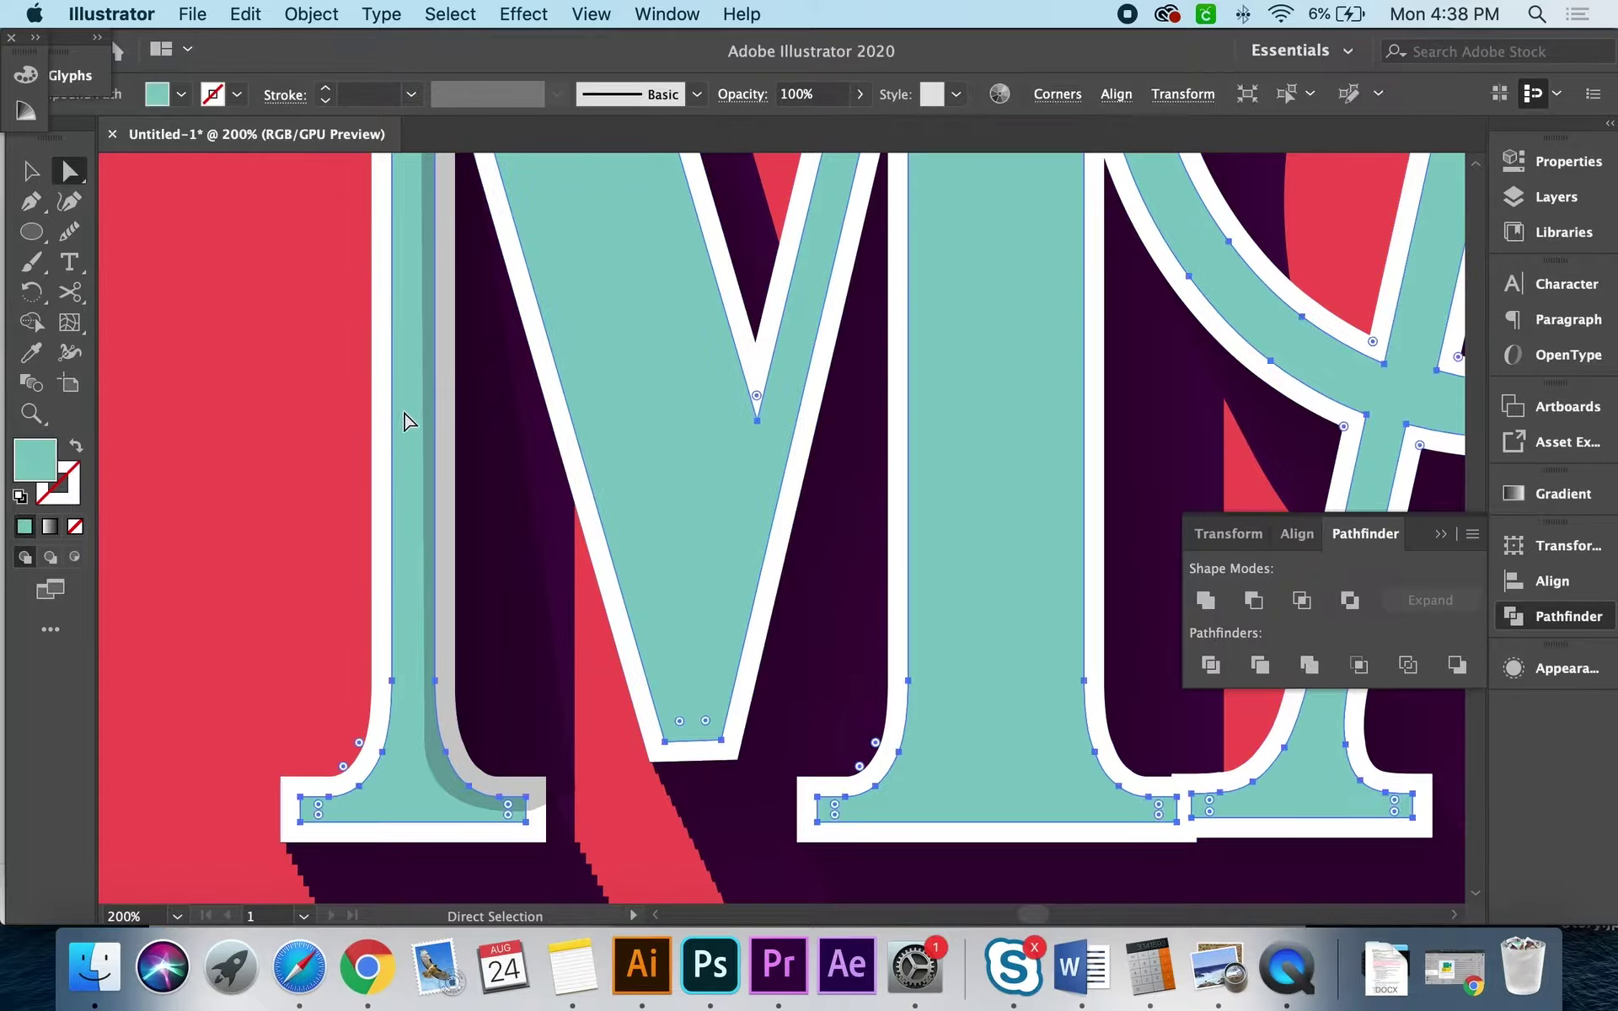
{"action": "left_click", "coordinate": [497, 662], "text": "shift"}
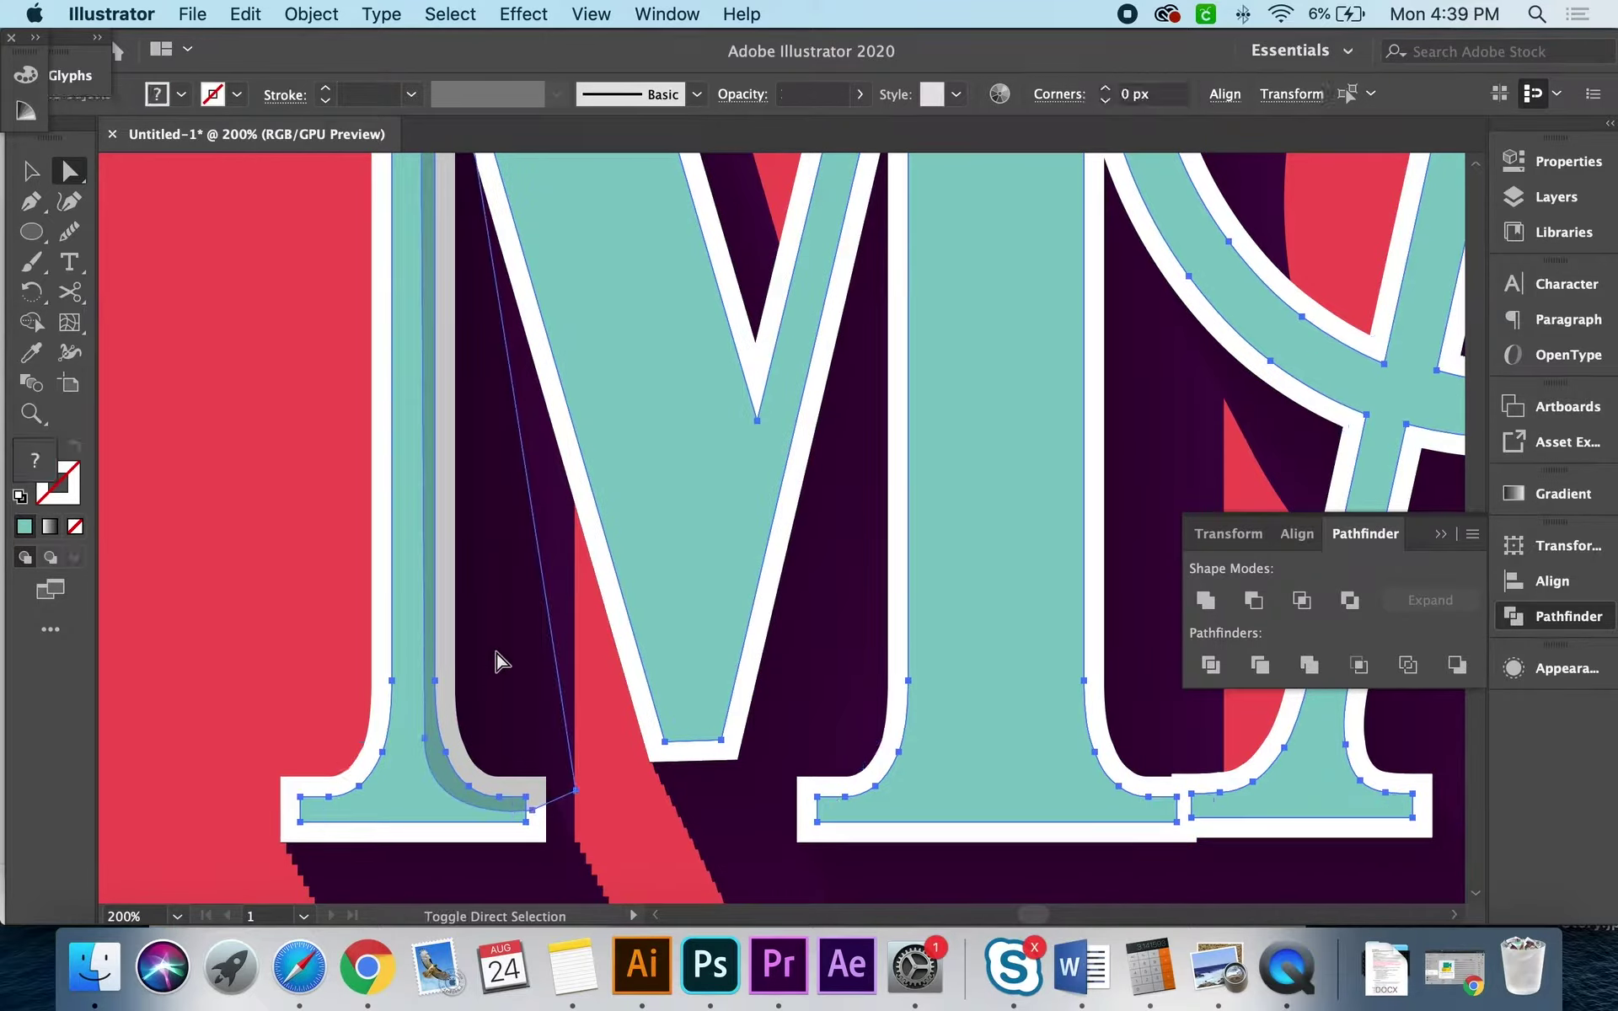
{"action": "left_click", "coordinate": [31, 323]}
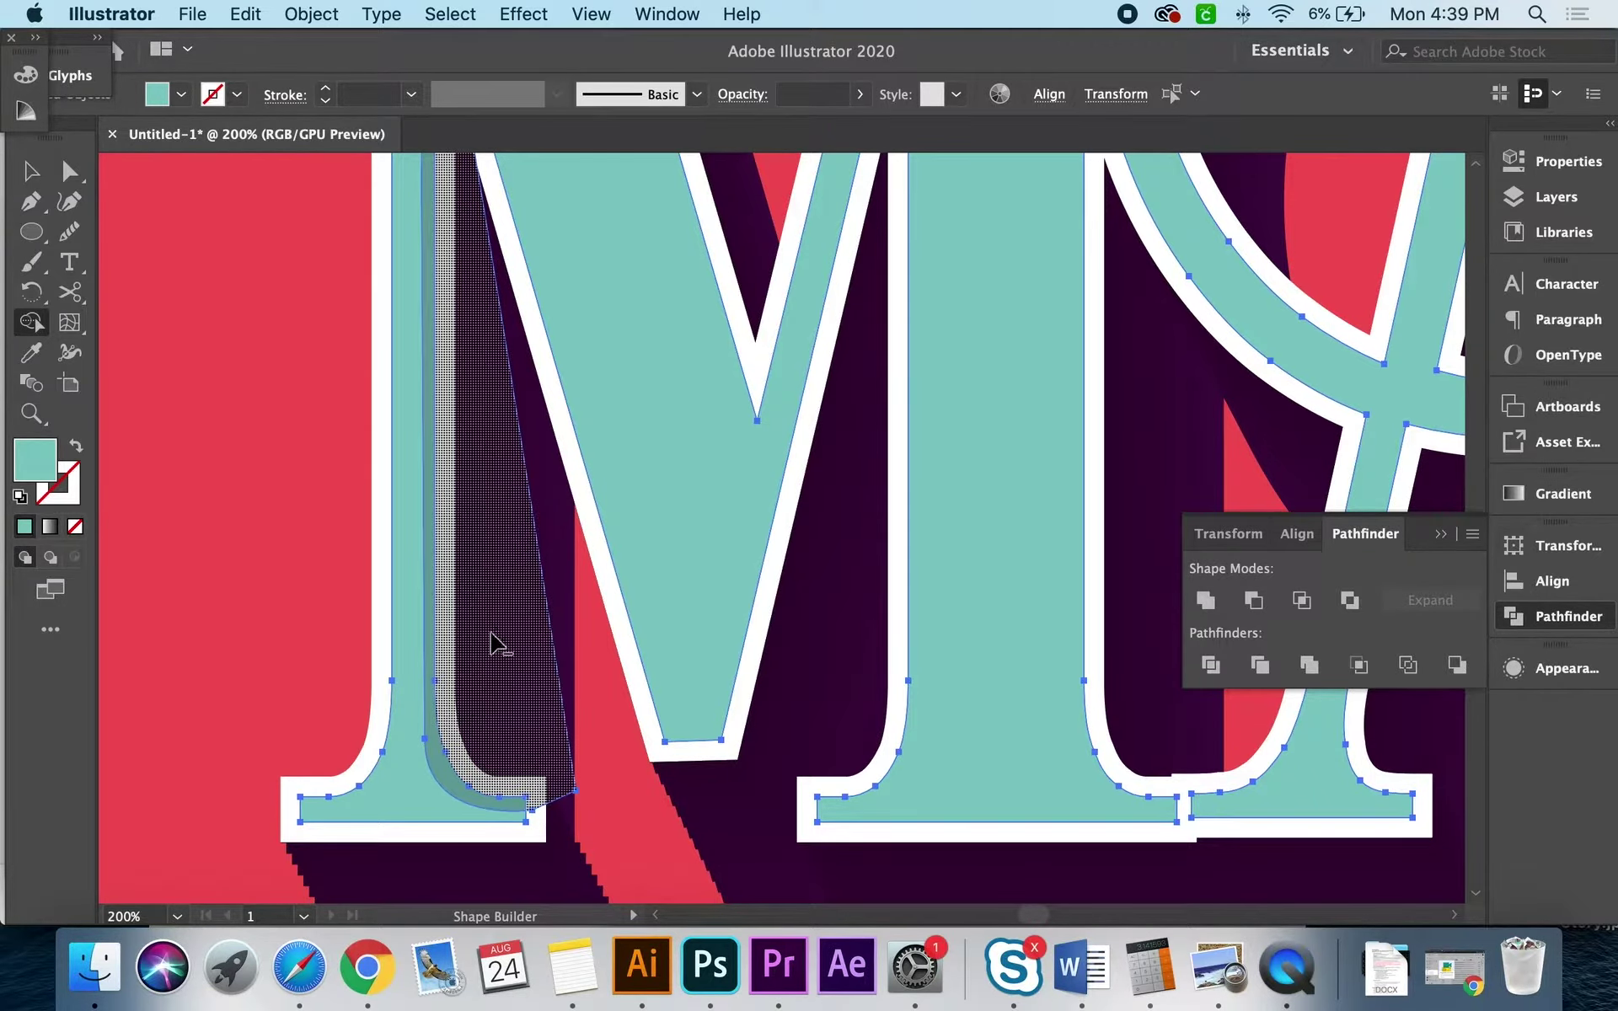
{"action": "left_click", "coordinate": [491, 634]}
{"action": "scroll", "coordinate": [242, 466], "scroll_direction": "up", "scroll_amount": 2}
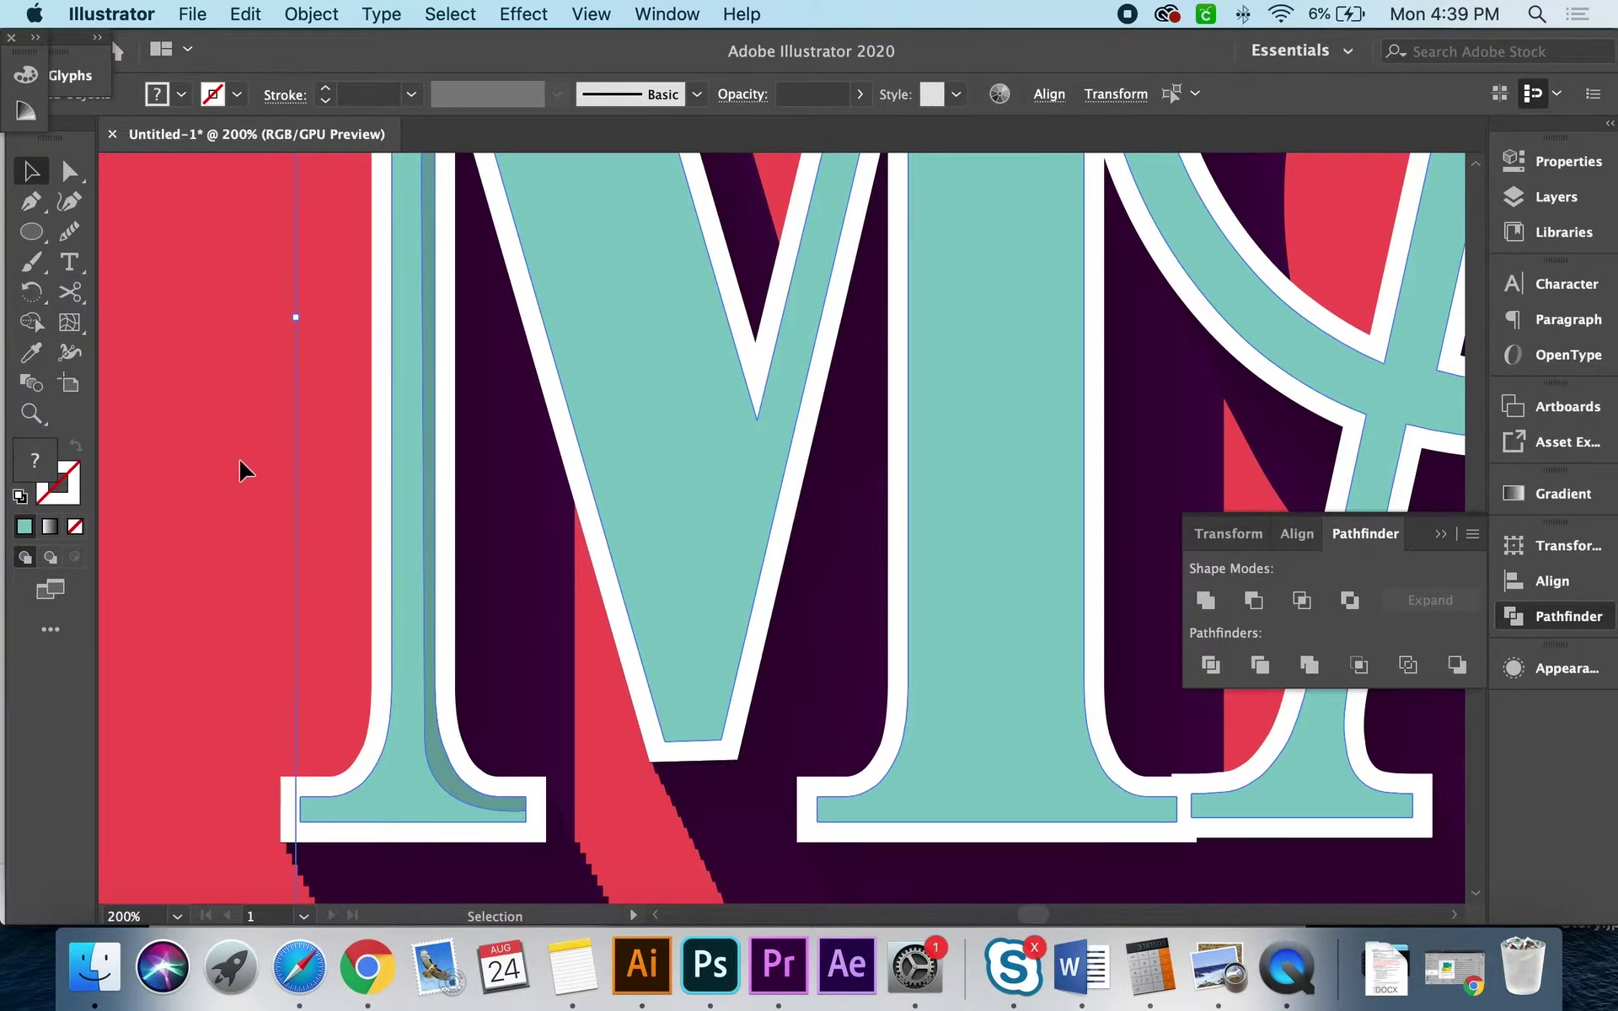
{"action": "key", "text": "v"}
{"action": "scroll", "coordinate": [242, 466], "scroll_direction": "up", "scroll_amount": 4}
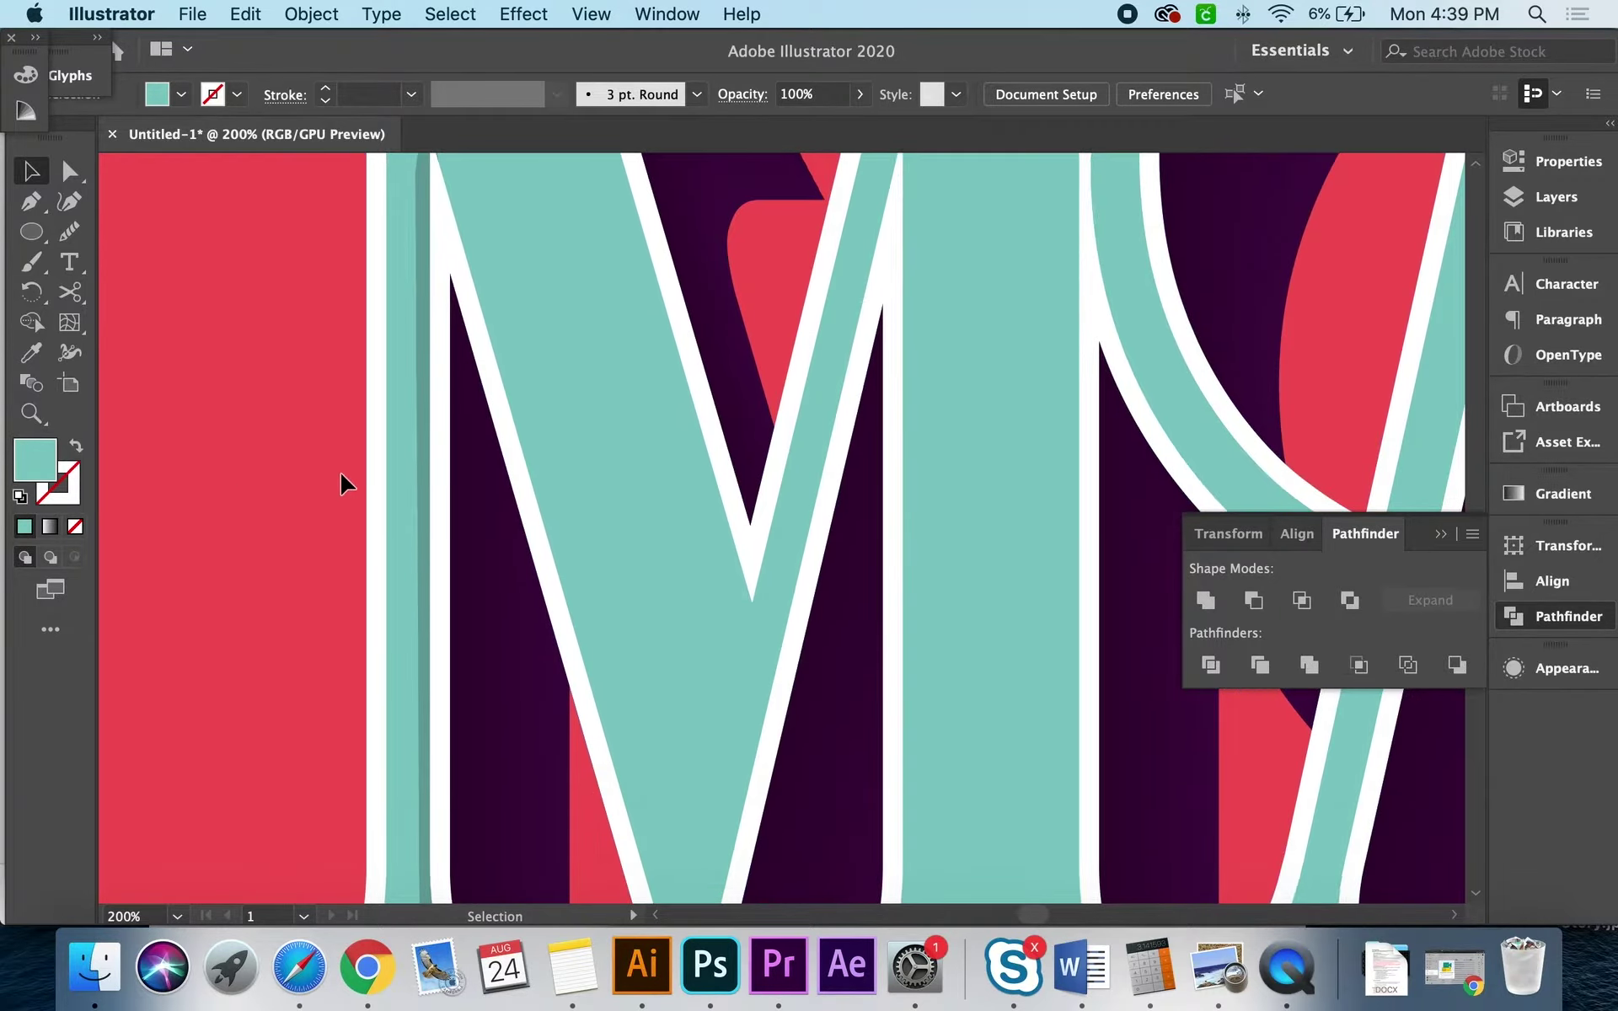
Step: Pan the view to the M's diagonal stroke with the Pen tool ready
{"action": "scroll", "coordinate": [413, 630], "scroll_direction": "down", "scroll_amount": 2}
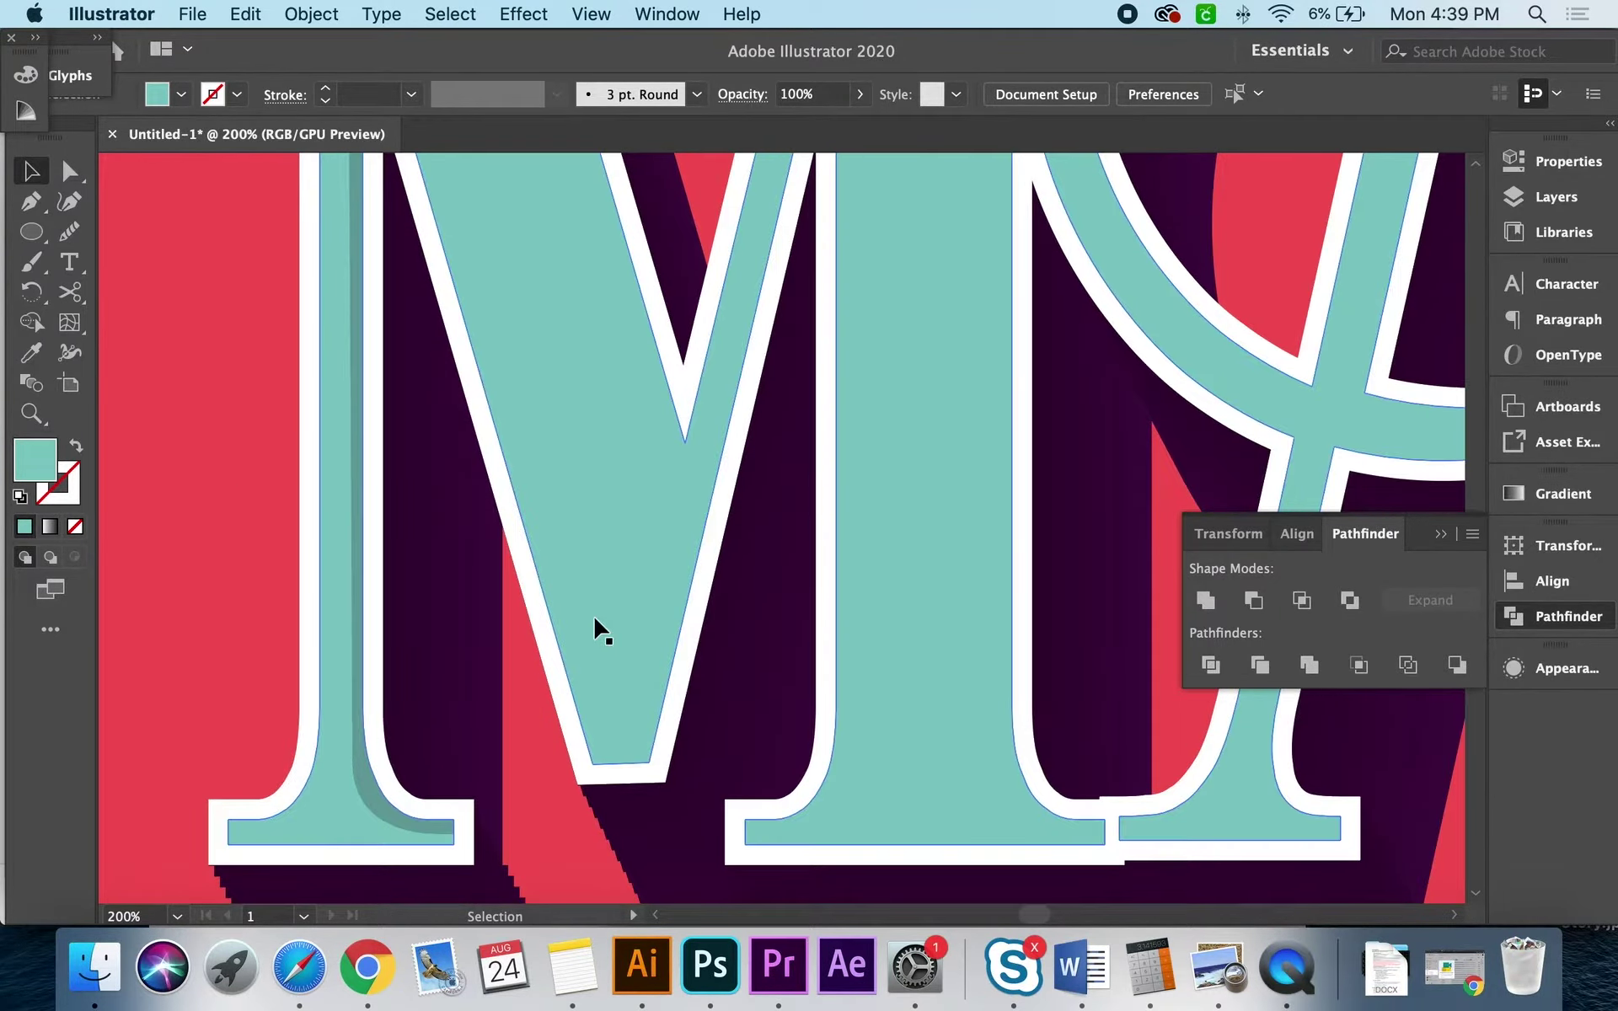
{"action": "scroll", "coordinate": [595, 632], "scroll_direction": "up", "scroll_amount": 2}
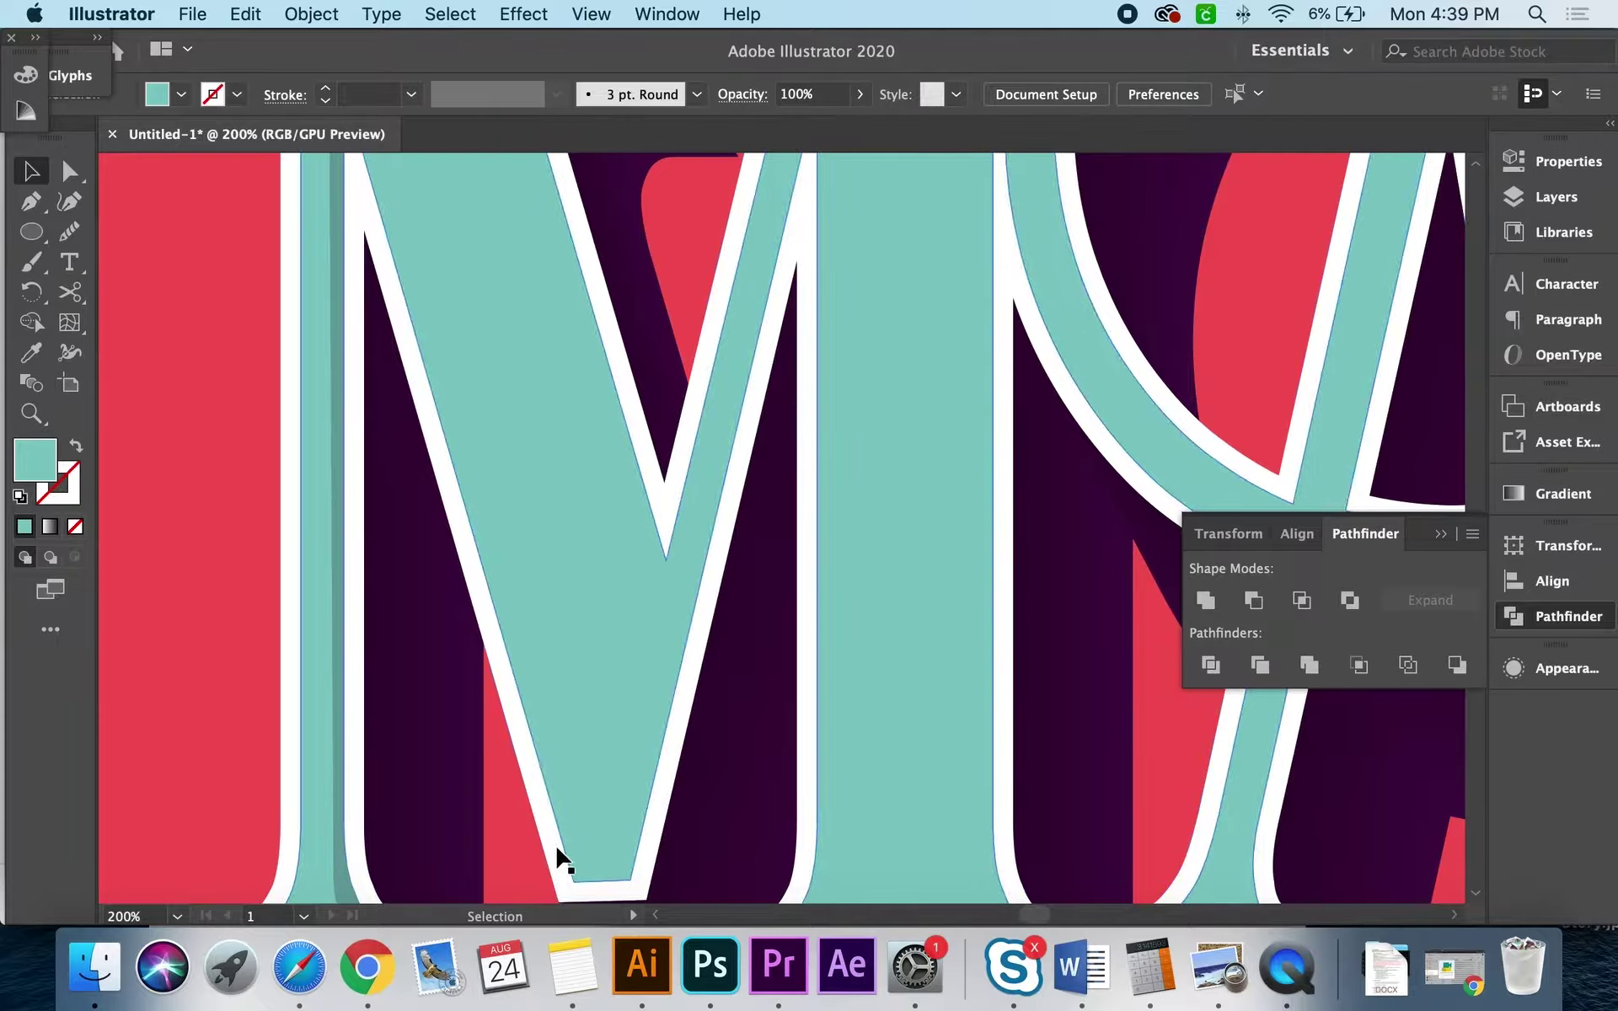
{"action": "key", "text": "p"}
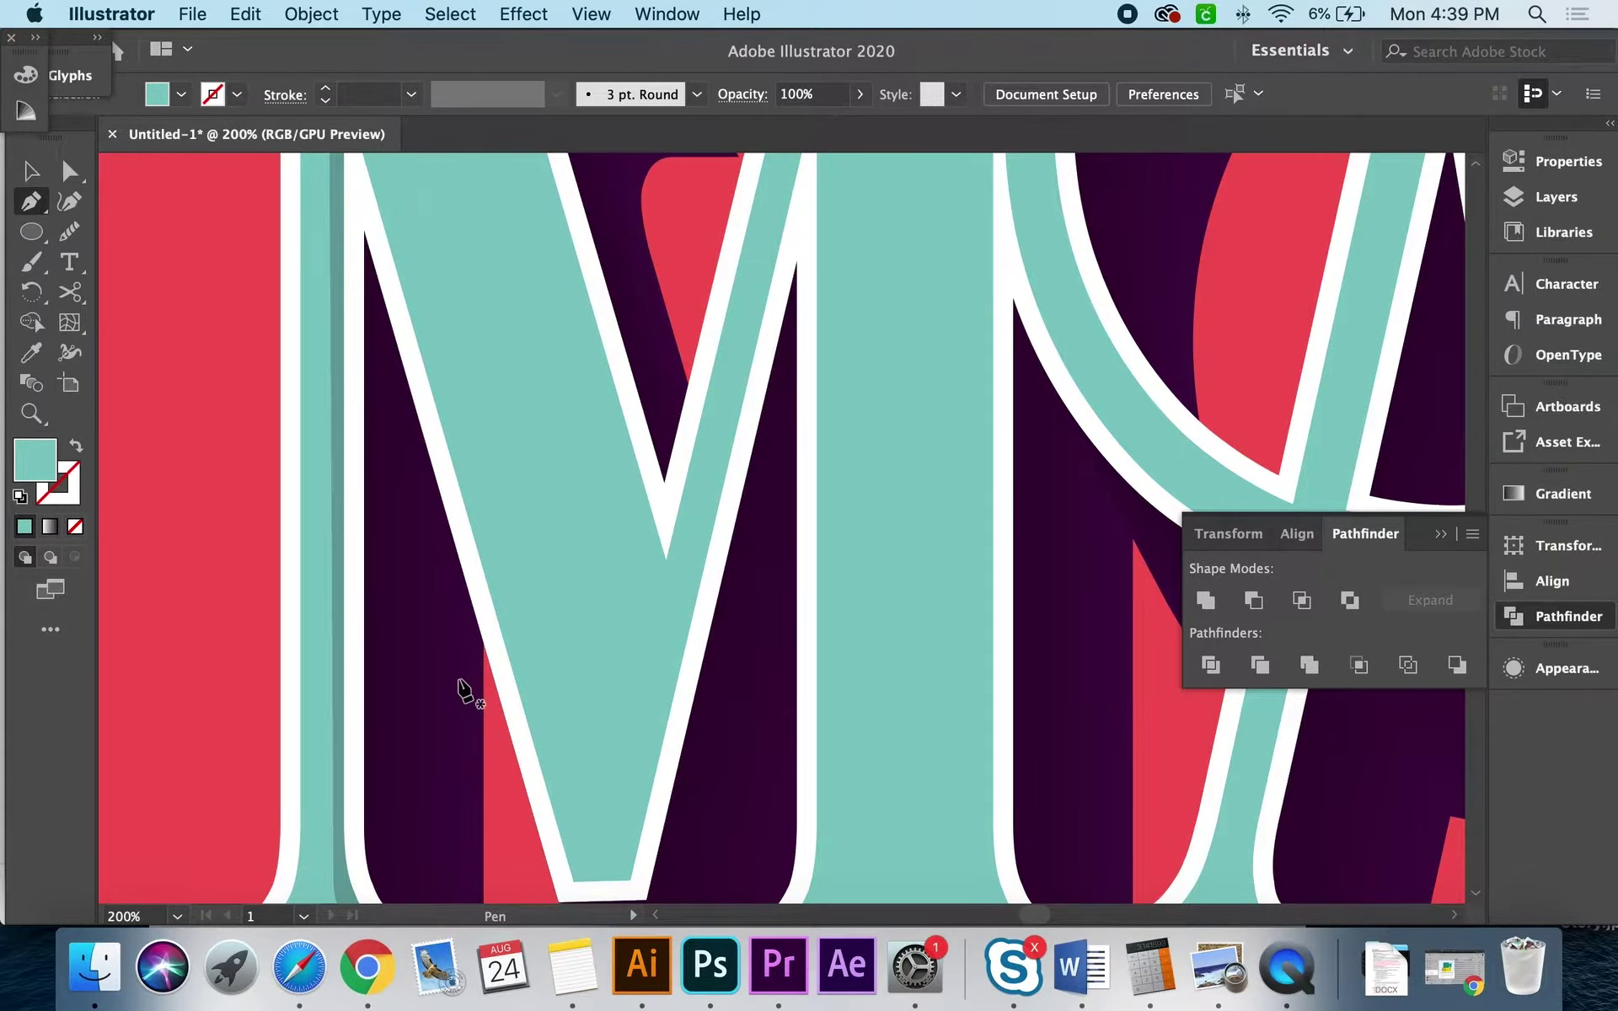
{"action": "scroll", "coordinate": [370, 413], "scroll_direction": "up", "scroll_amount": 10}
{"action": "scroll", "coordinate": [358, 403], "scroll_direction": "left", "scroll_amount": 6}
{"action": "scroll", "coordinate": [358, 405], "scroll_direction": "up", "scroll_amount": 5}
{"action": "scroll", "coordinate": [790, 769], "scroll_direction": "down", "scroll_amount": 12}
{"action": "scroll", "coordinate": [790, 769], "scroll_direction": "right", "scroll_amount": 3}
{"action": "scroll", "coordinate": [792, 766], "scroll_direction": "down", "scroll_amount": 2}
{"action": "scroll", "coordinate": [217, 444], "scroll_direction": "up", "scroll_amount": 4}
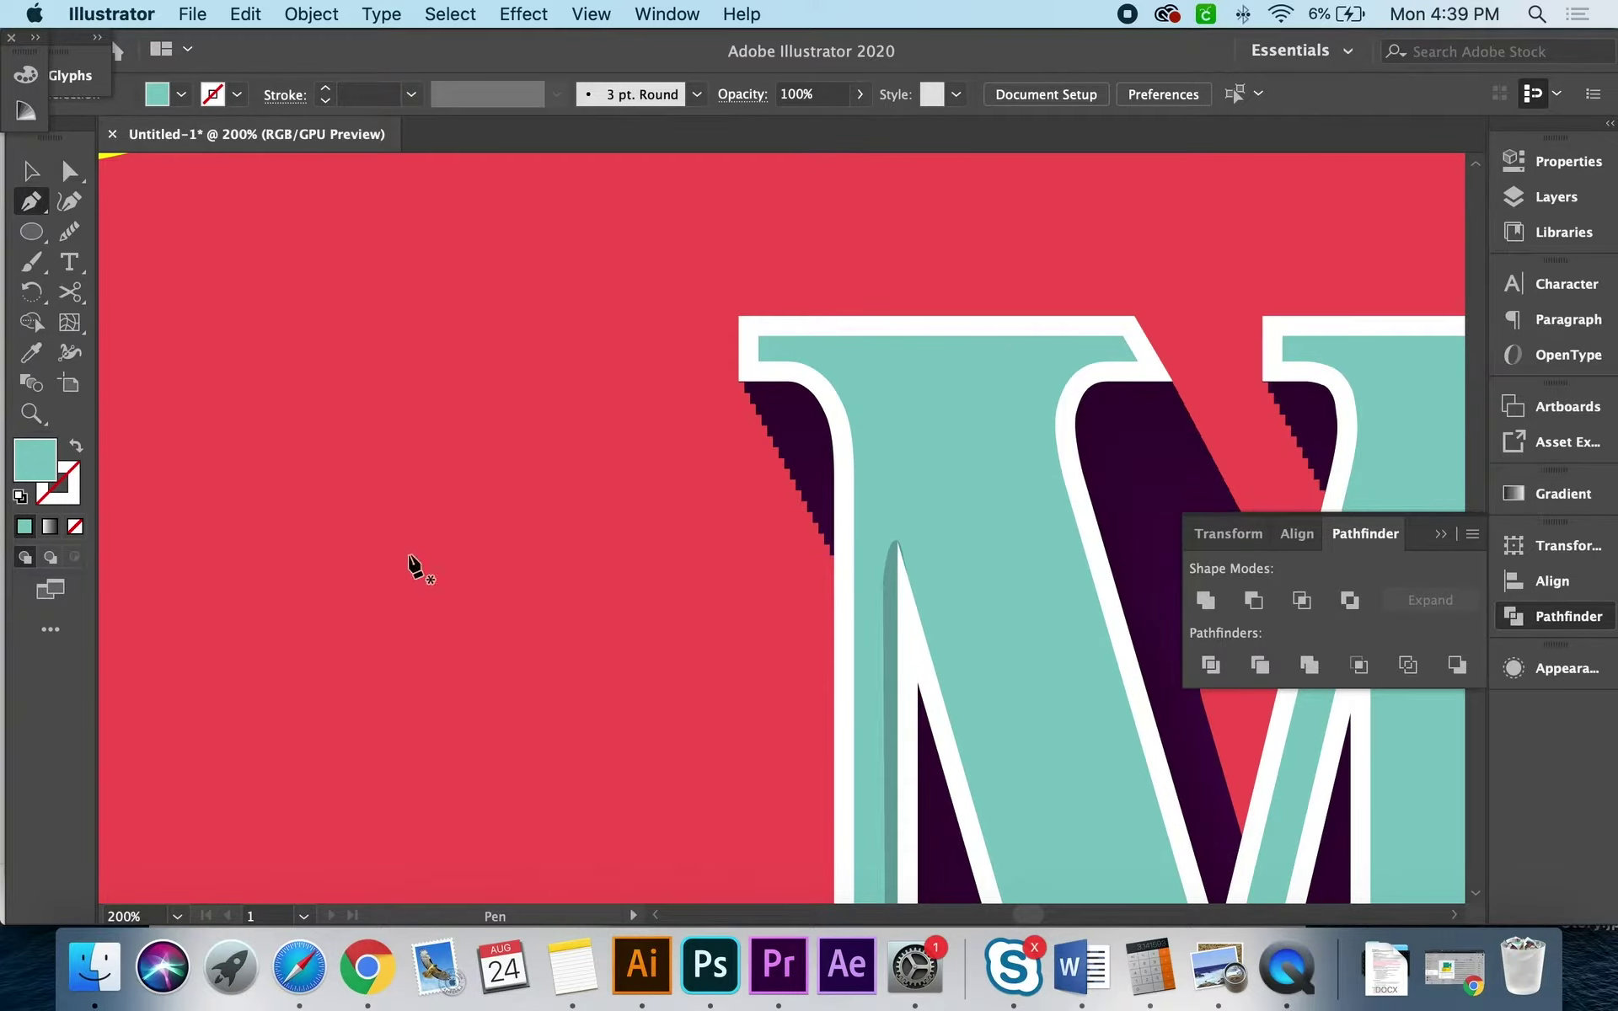
{"action": "scroll", "coordinate": [776, 795], "scroll_direction": "down", "scroll_amount": 10}
{"action": "scroll", "coordinate": [776, 795], "scroll_direction": "right", "scroll_amount": 5}
{"action": "scroll", "coordinate": [776, 787], "scroll_direction": "down", "scroll_amount": 5}
{"action": "scroll", "coordinate": [776, 787], "scroll_direction": "right", "scroll_amount": 5}
{"action": "scroll", "coordinate": [480, 711], "scroll_direction": "up", "scroll_amount": 2}
{"action": "scroll", "coordinate": [480, 711], "scroll_direction": "left", "scroll_amount": 2}
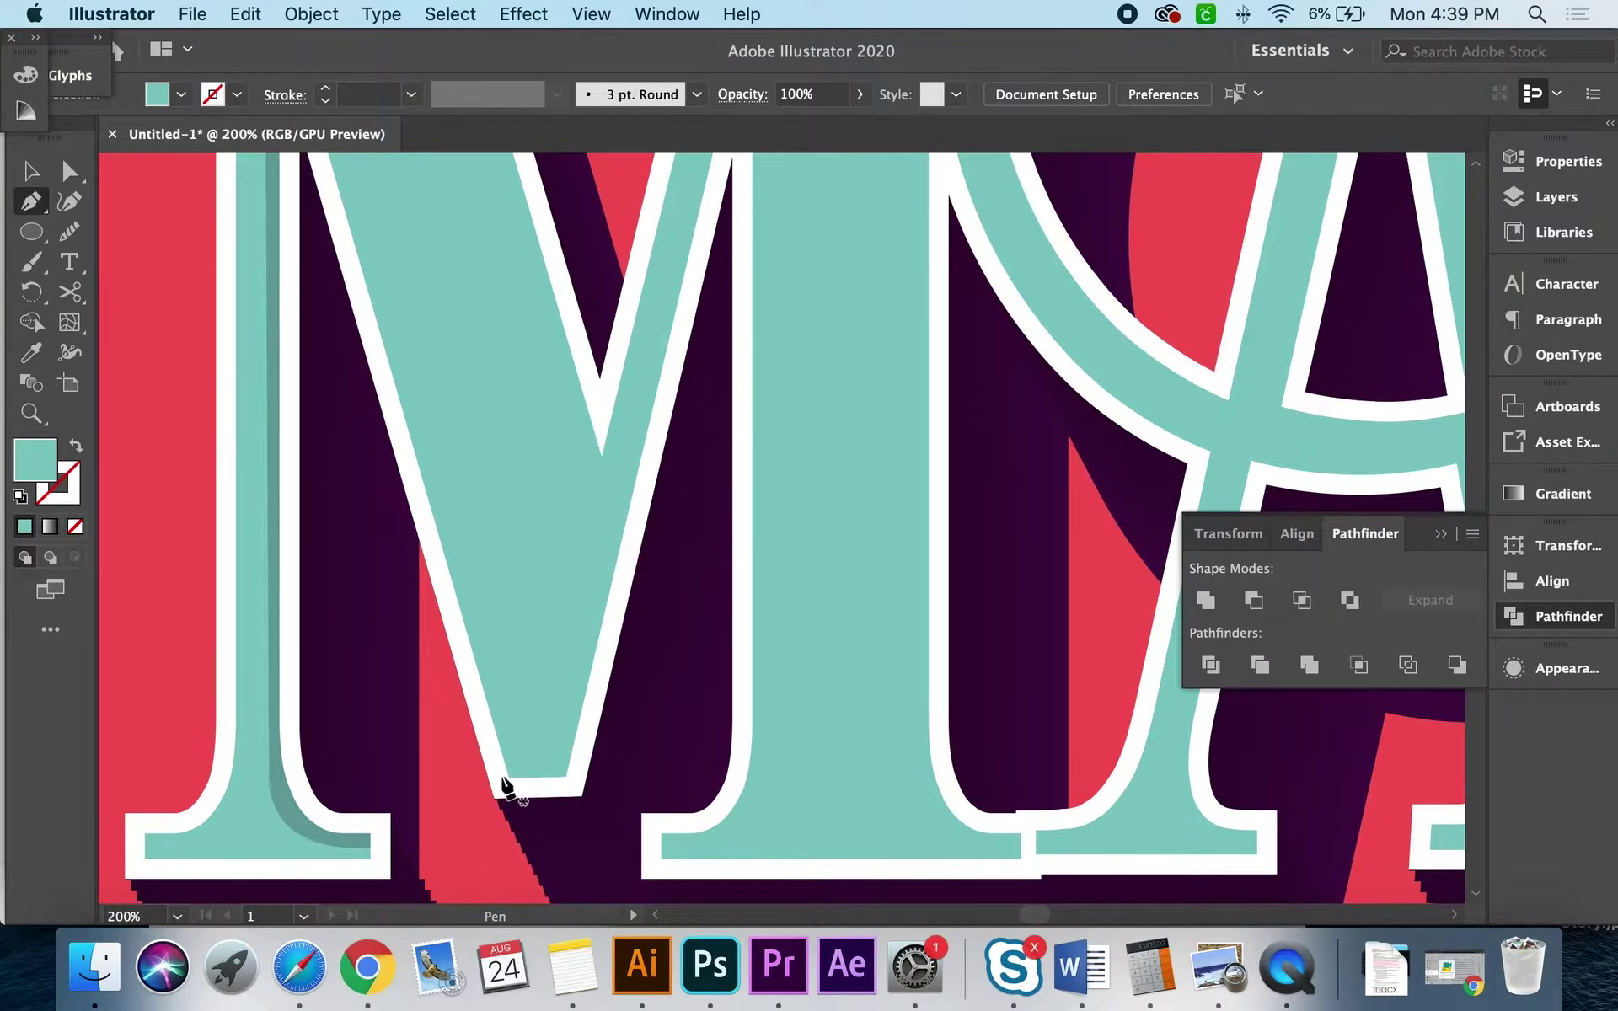
Step: Pen-draw a closed shadow strip along the right edge of the M's diagonal
{"action": "left_click", "coordinate": [492, 768]}
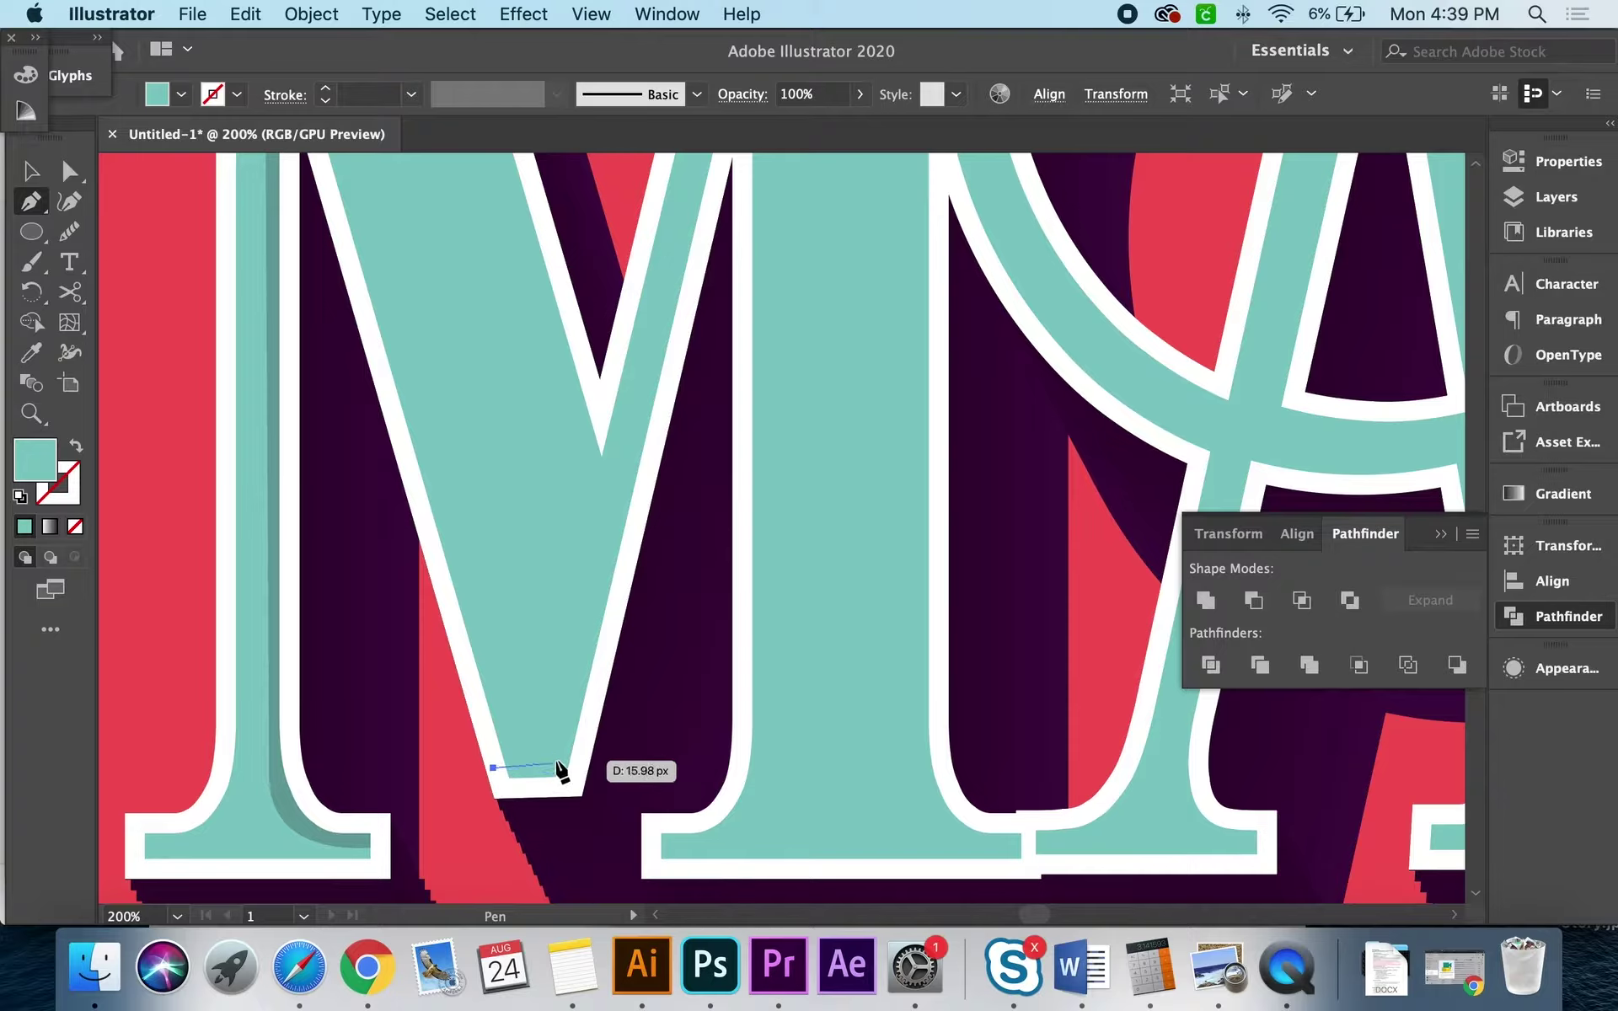
{"action": "left_click", "coordinate": [563, 768]}
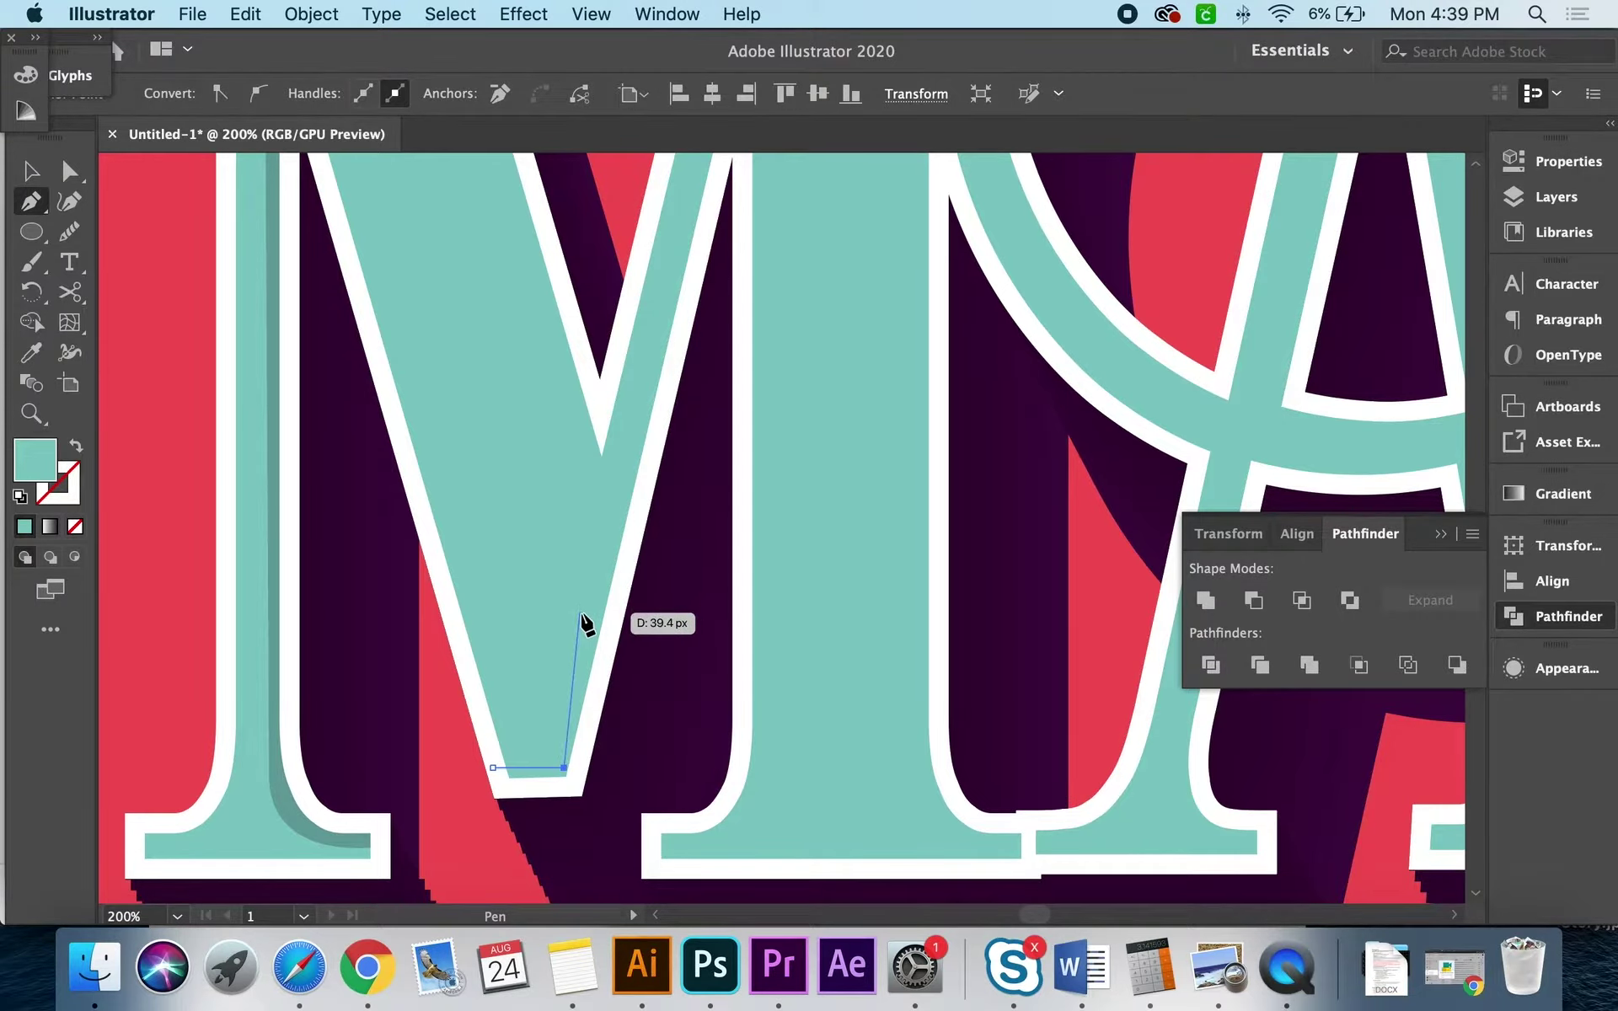
{"action": "key", "text": "ctrl+z"}
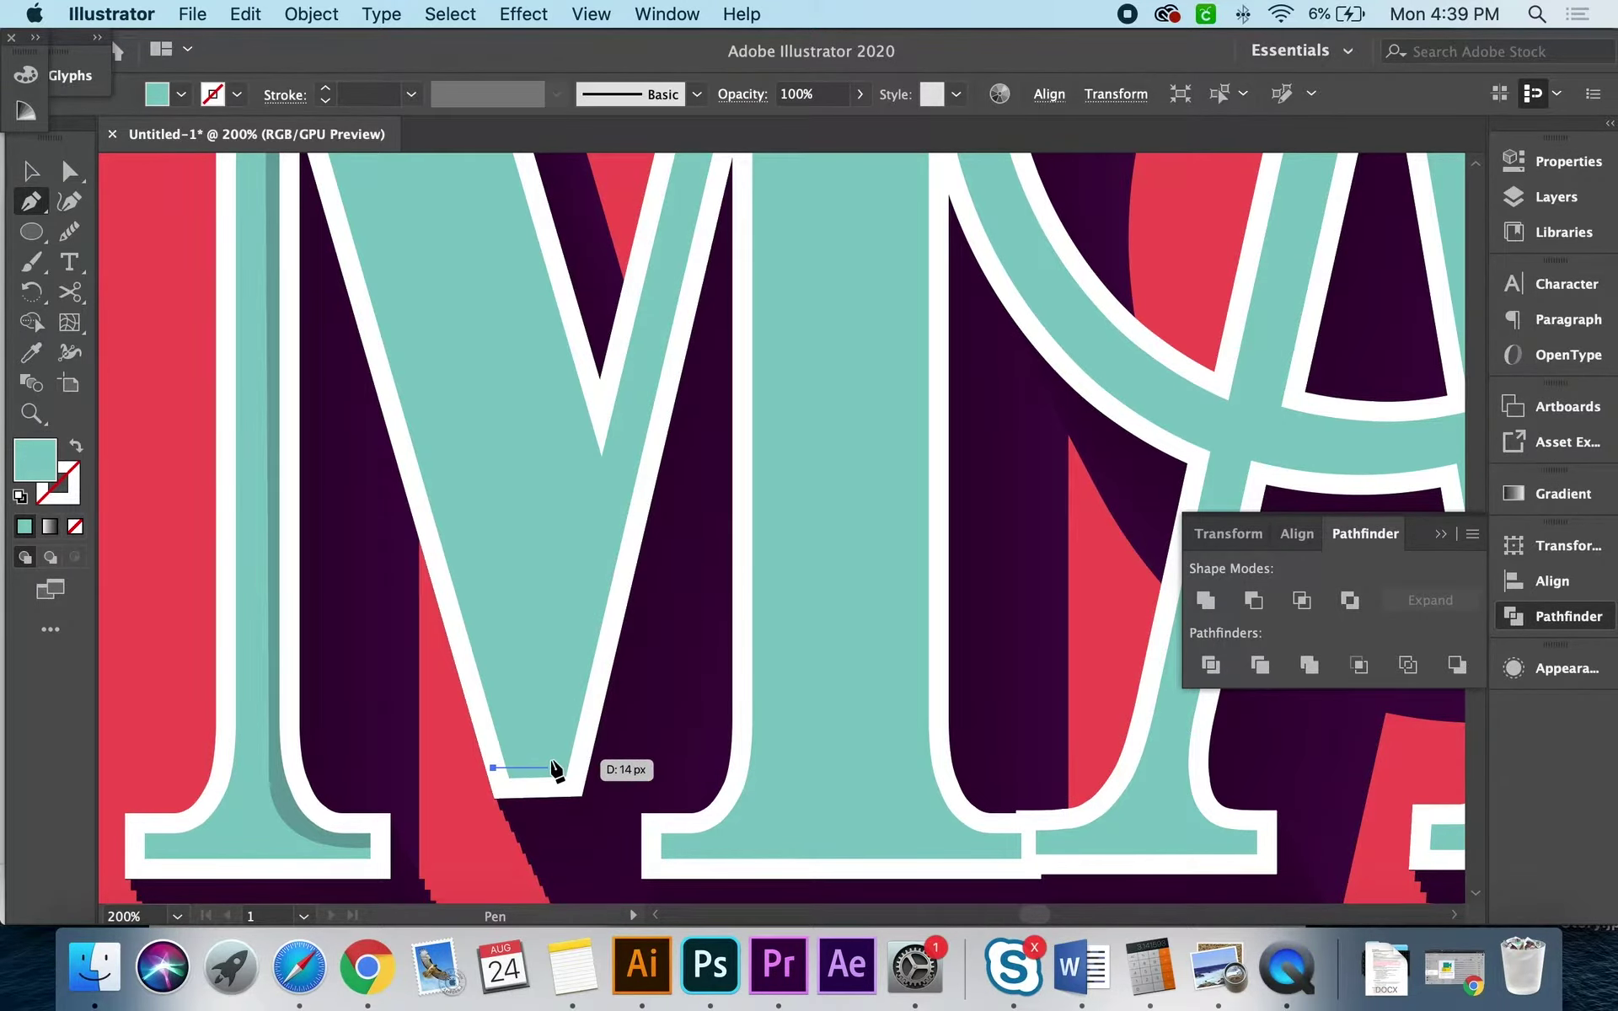
{"action": "left_click", "coordinate": [557, 770]}
{"action": "scroll", "coordinate": [653, 501], "scroll_direction": "up", "scroll_amount": 3}
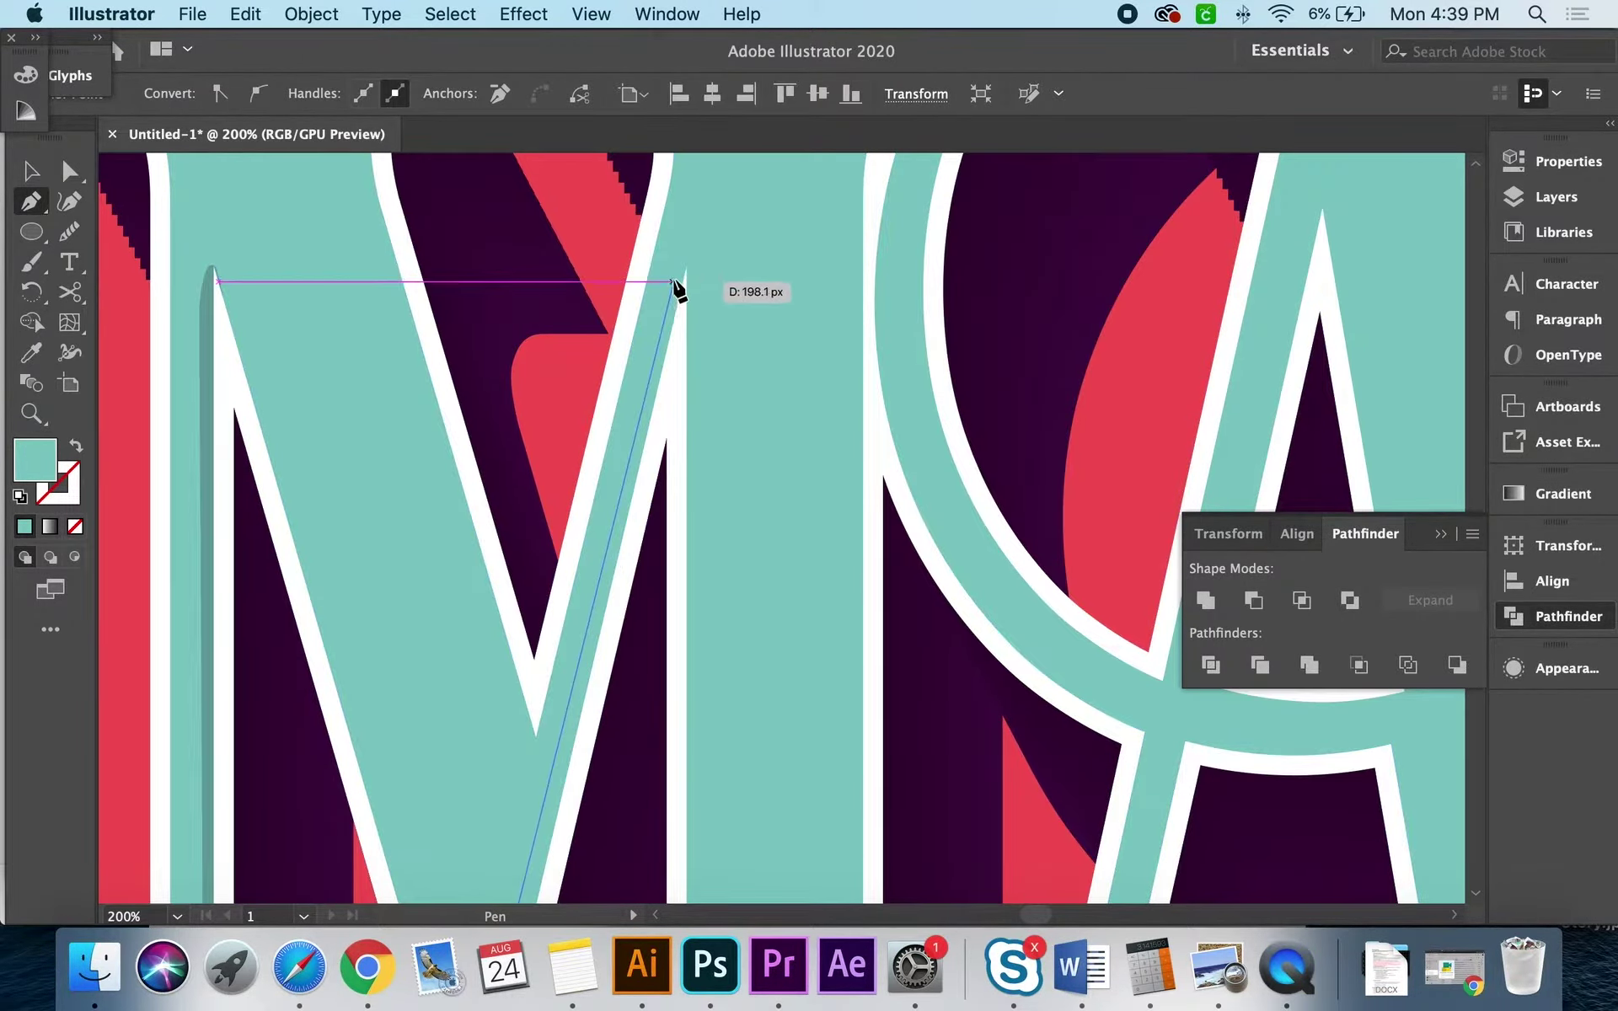
{"action": "left_click", "coordinate": [686, 266]}
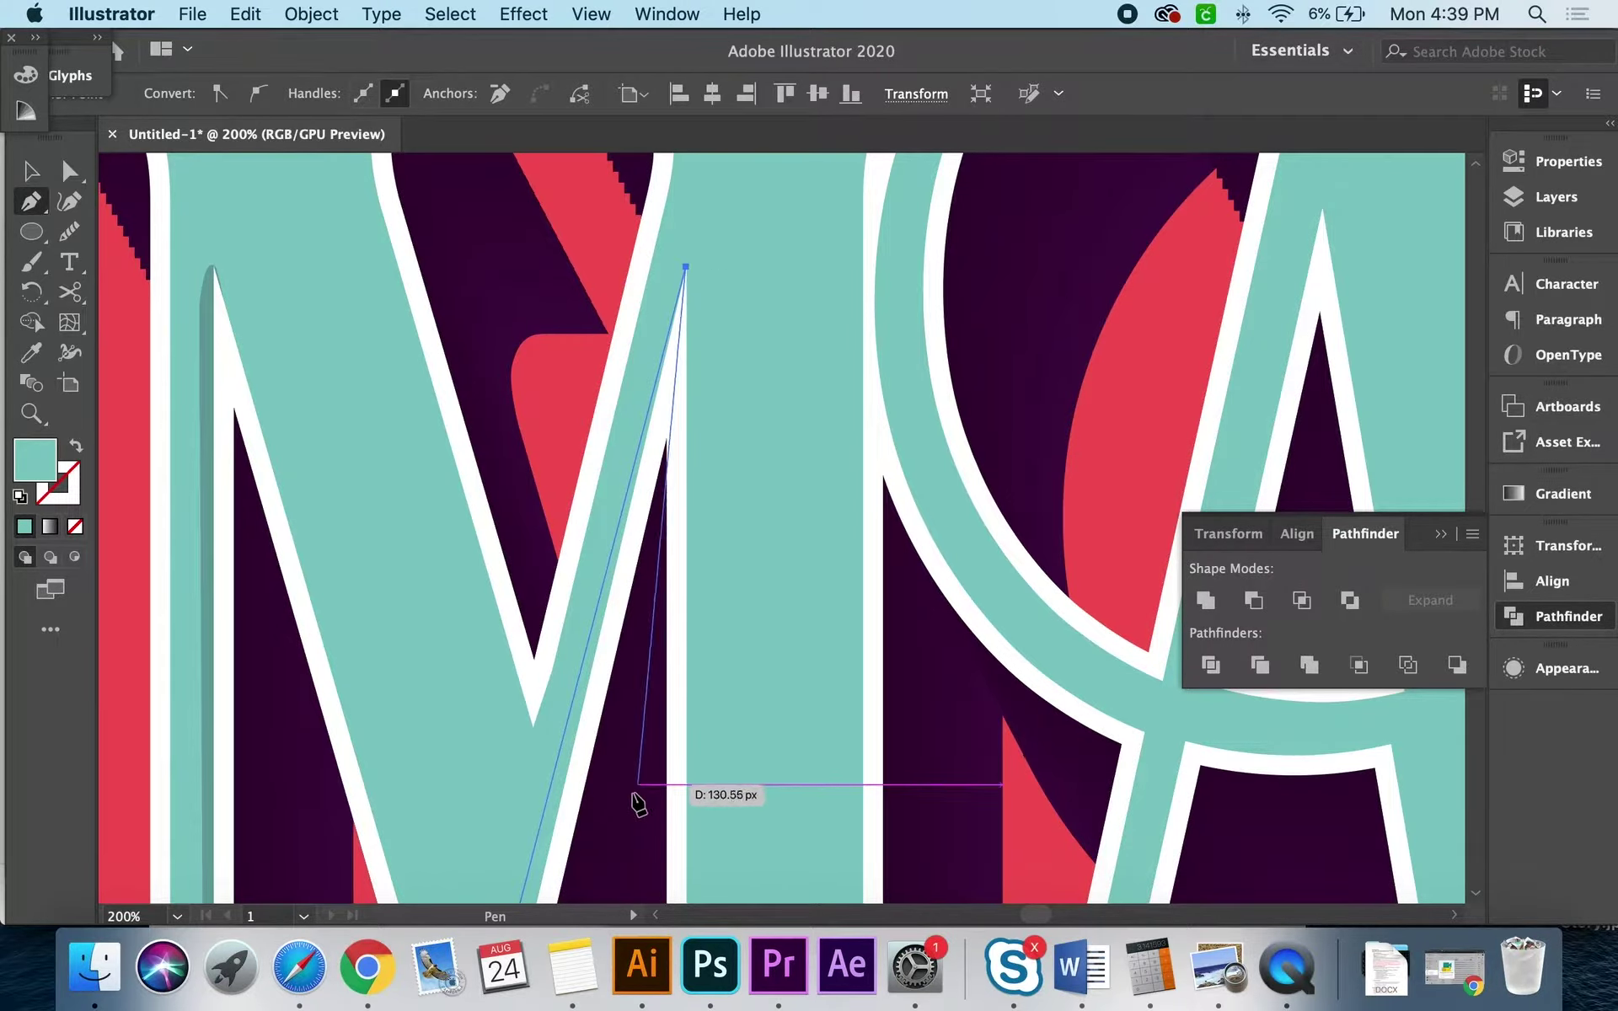
{"action": "scroll", "coordinate": [648, 800], "scroll_direction": "down", "scroll_amount": 5}
{"action": "left_click", "coordinate": [644, 787]}
{"action": "left_click", "coordinate": [498, 834]}
{"action": "left_click", "coordinate": [498, 776]}
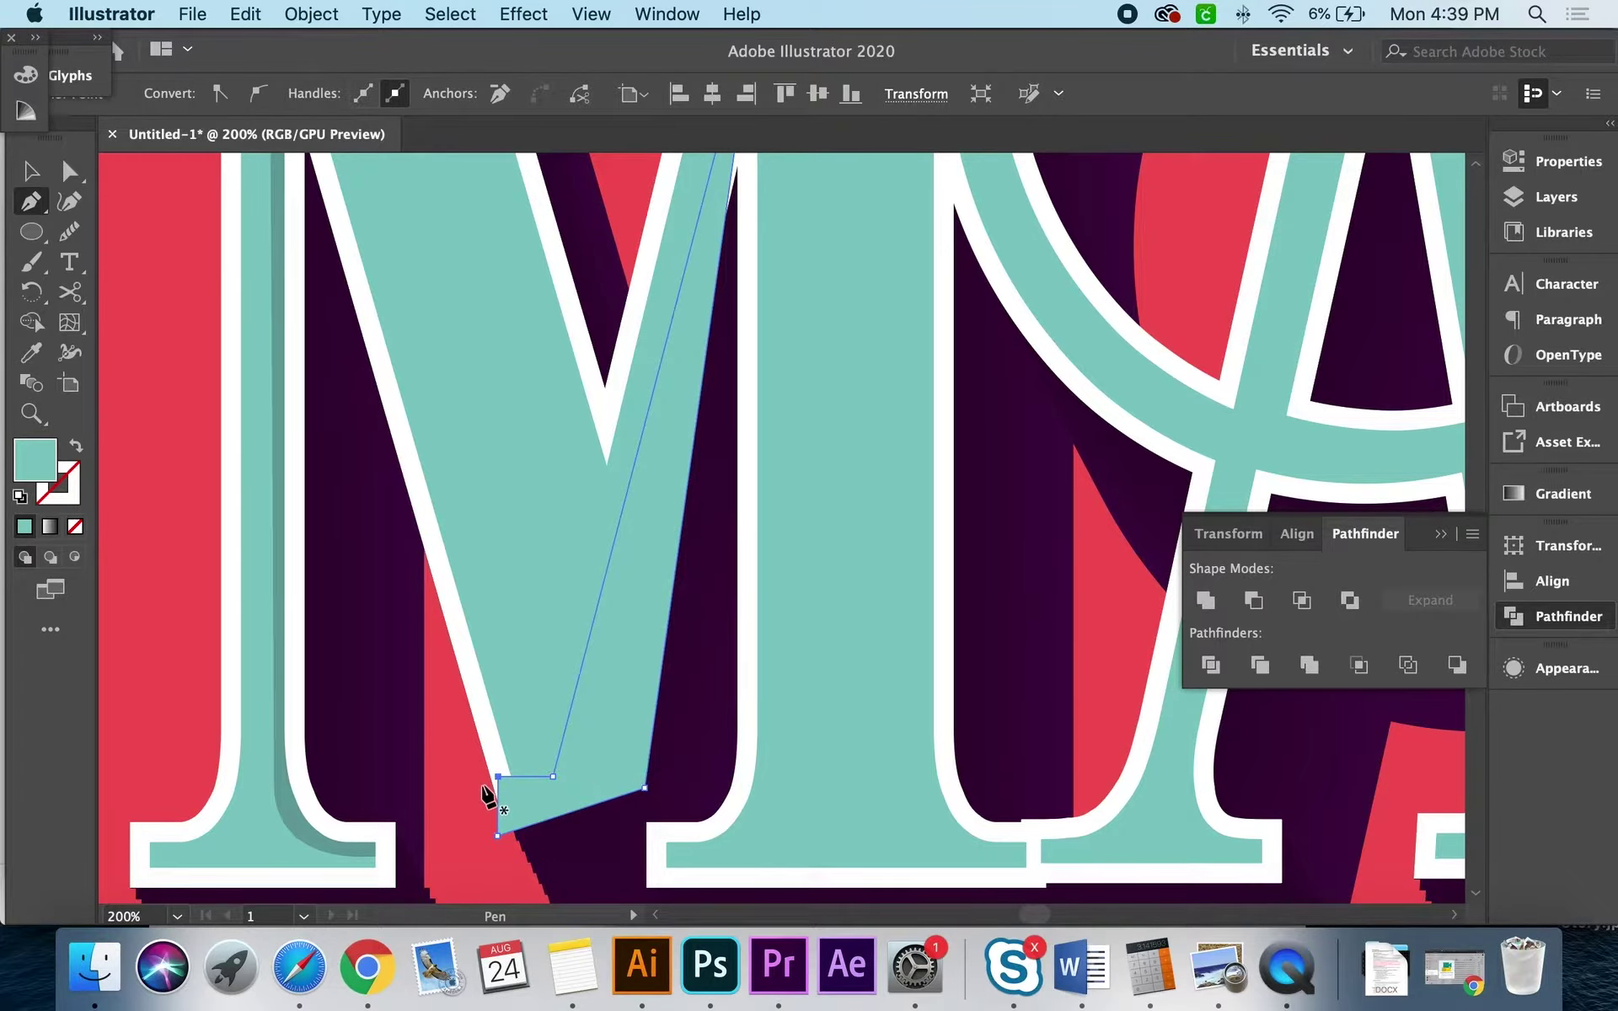
Step: Eyedropper the stem shading onto the strip and Shape Builder it into the shadow
{"action": "key", "text": "i"}
{"action": "left_click", "coordinate": [281, 738]}
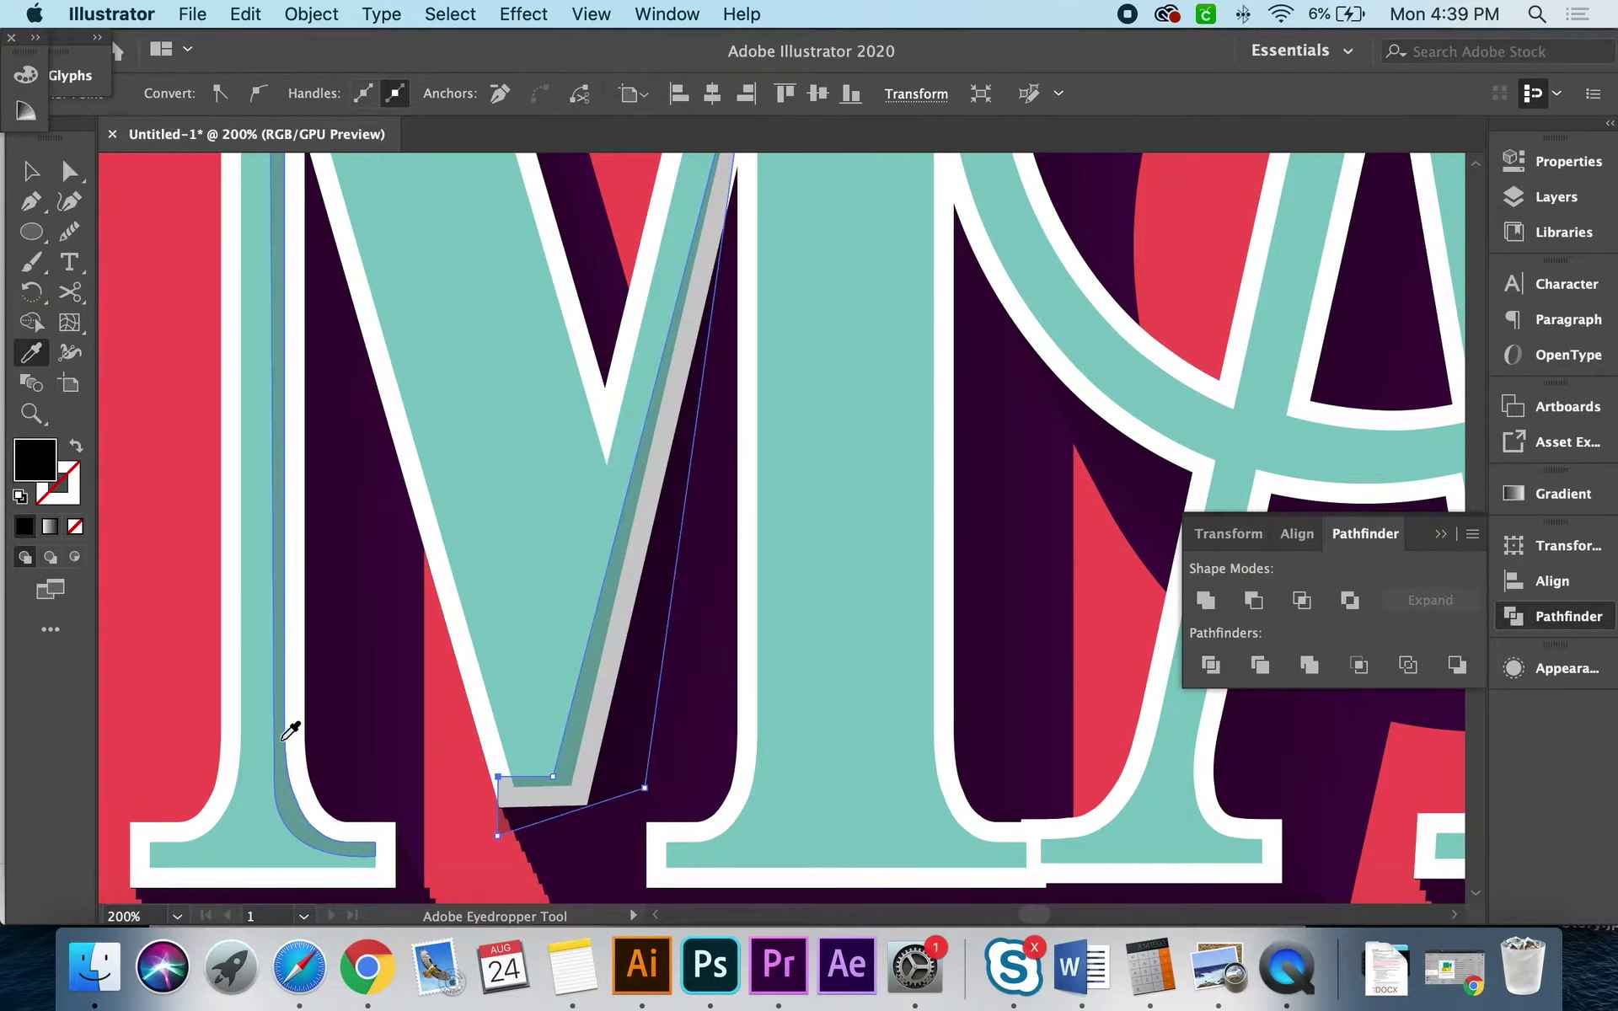
{"action": "key", "text": "ctrl+a"}
{"action": "key", "text": "a"}
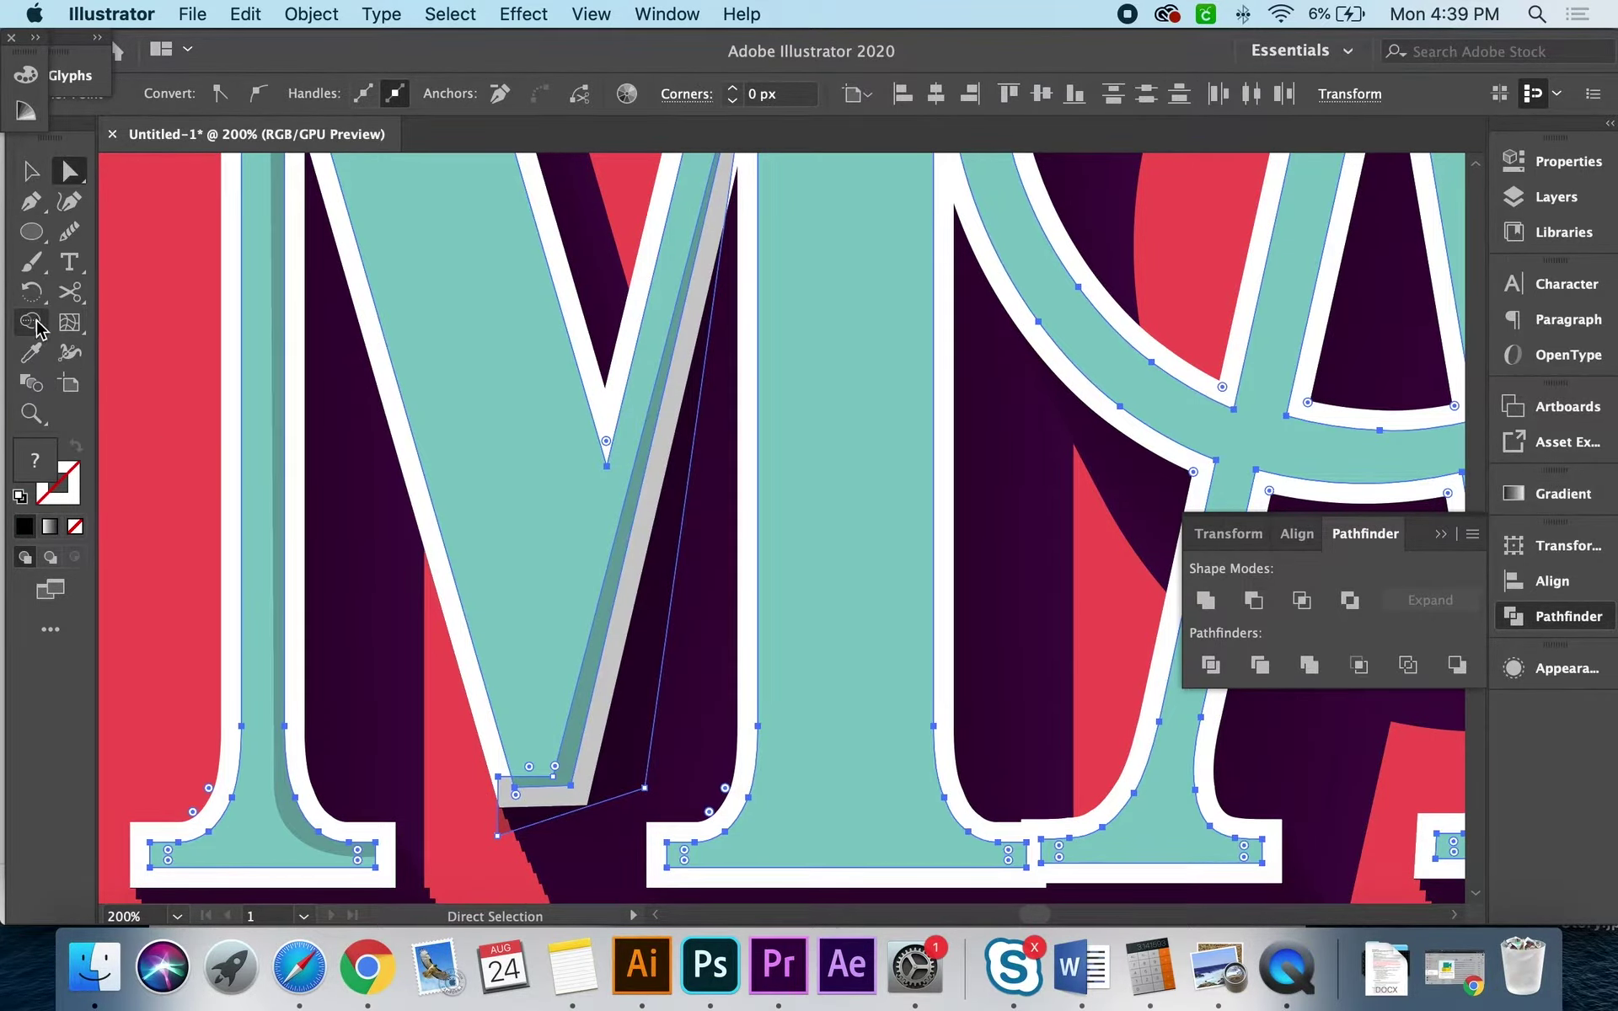
{"action": "left_click", "coordinate": [36, 329]}
{"action": "left_click_drag", "start_coordinate": [643, 722], "coordinate": [539, 797]}
{"action": "key", "text": "ctrl+shift+a"}
{"action": "key", "text": "v"}
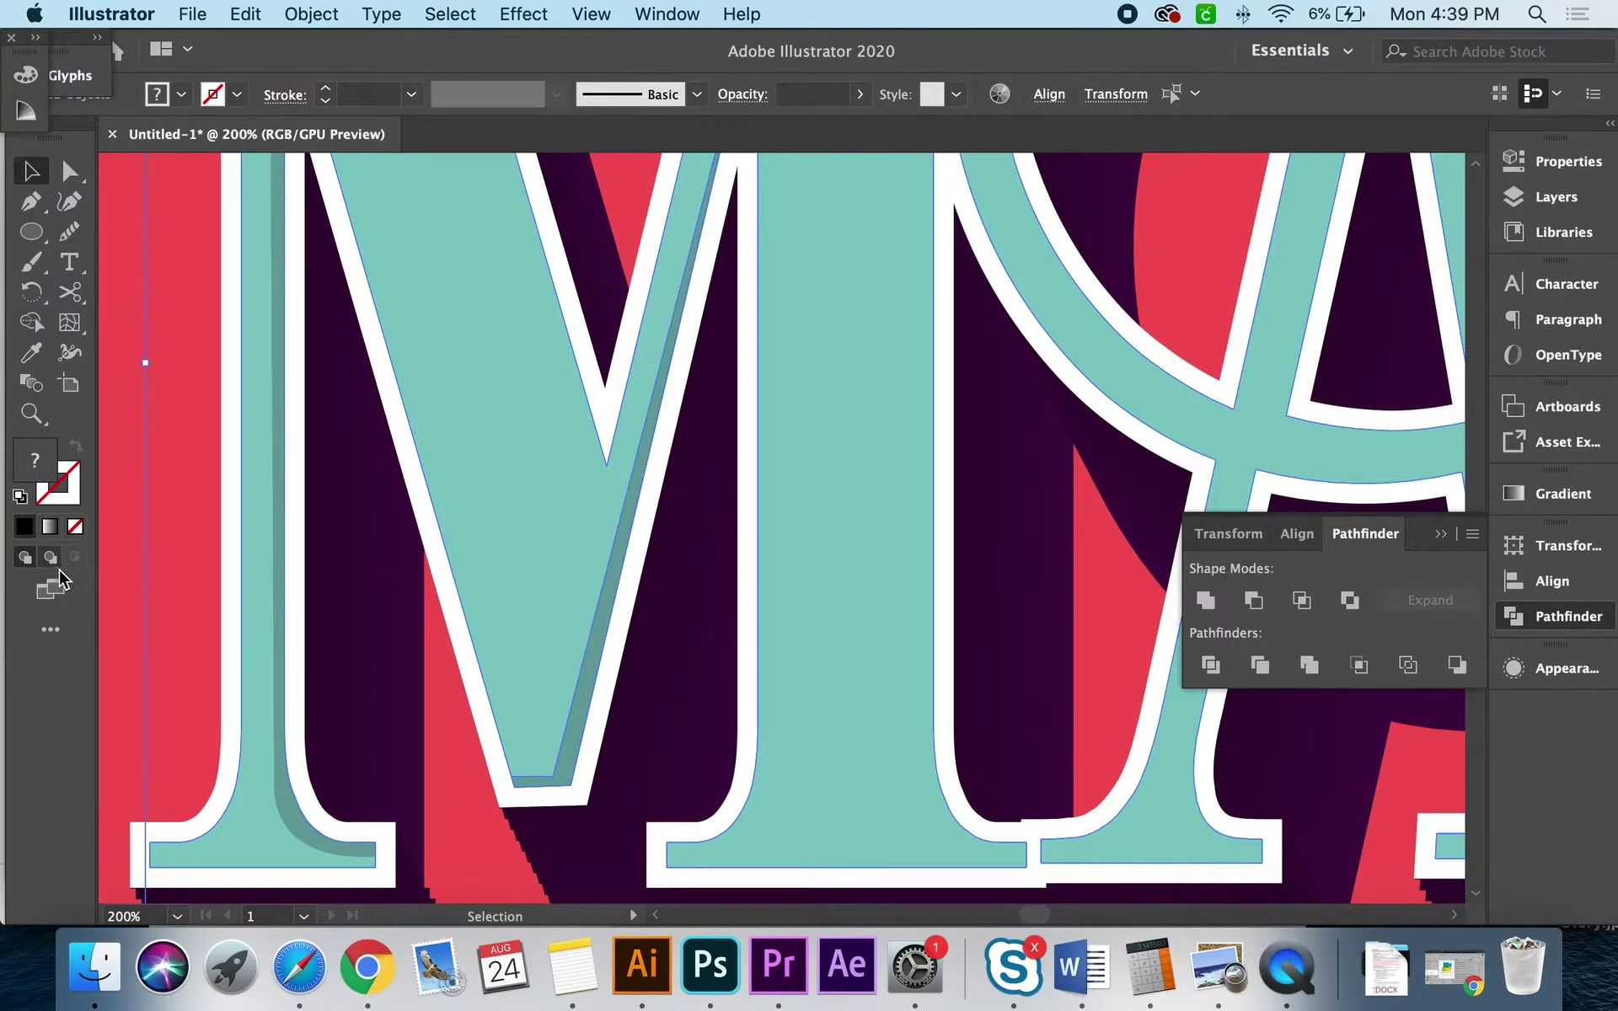
{"action": "scroll", "coordinate": [136, 666], "scroll_direction": "right", "scroll_amount": 5}
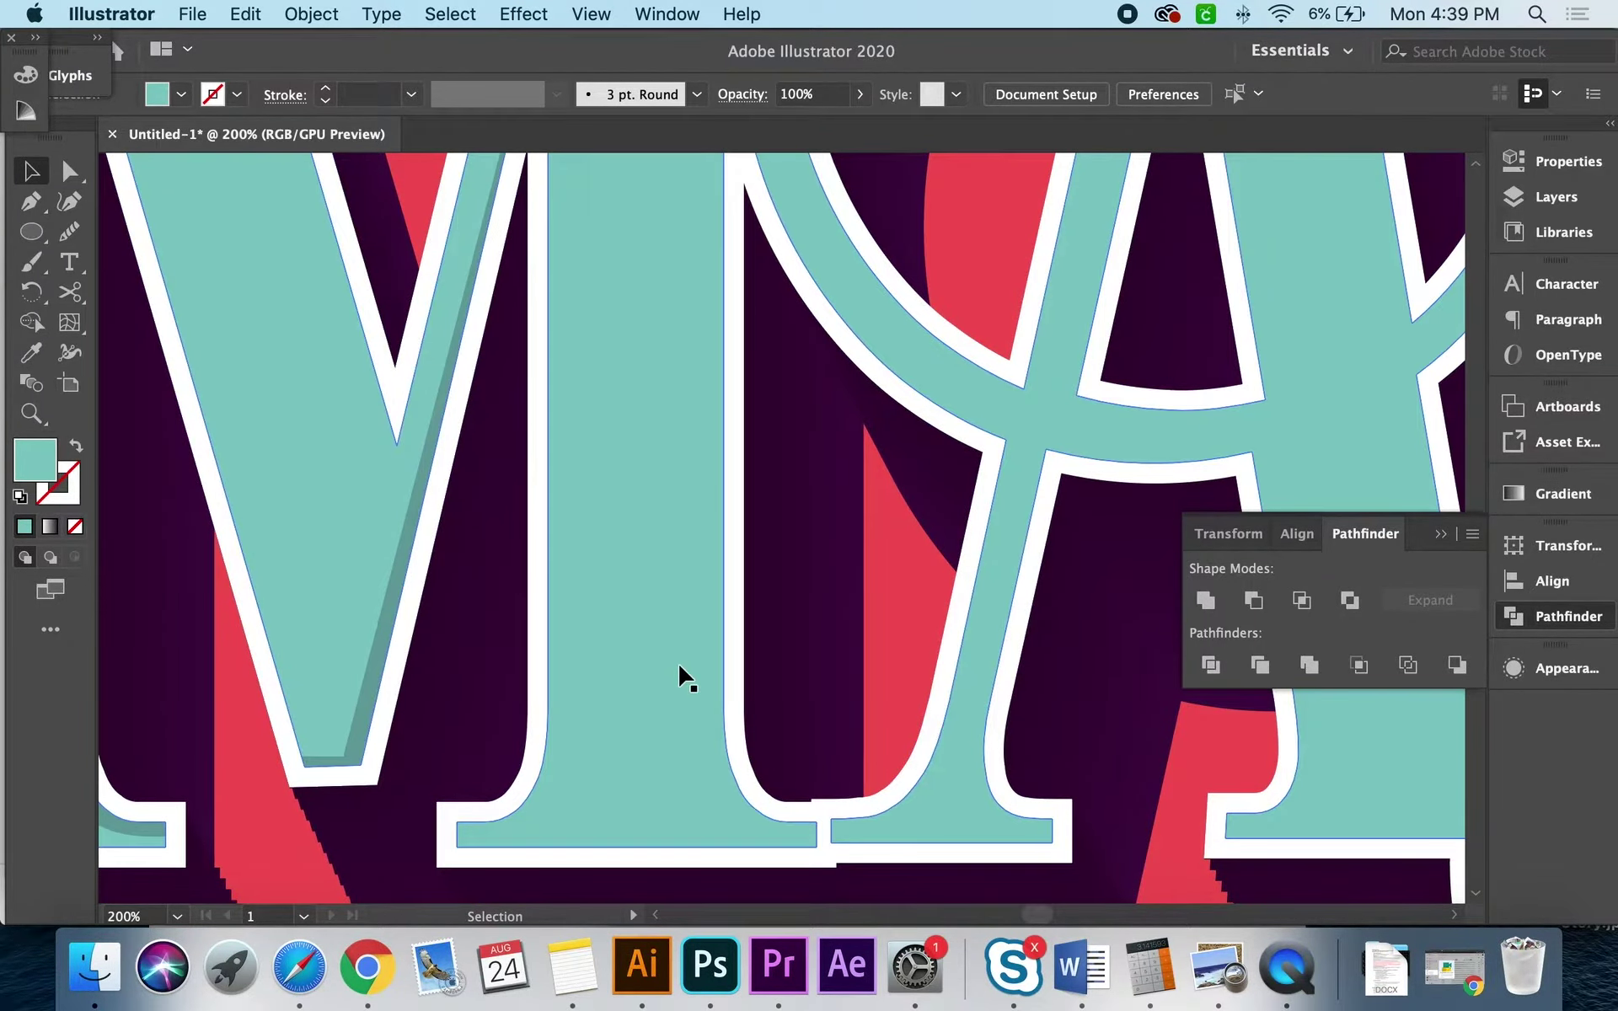
Step: Start a shadow sliver at the base of the M's right stem, curving into the serif
{"action": "key", "text": "p"}
{"action": "left_click", "coordinate": [830, 843]}
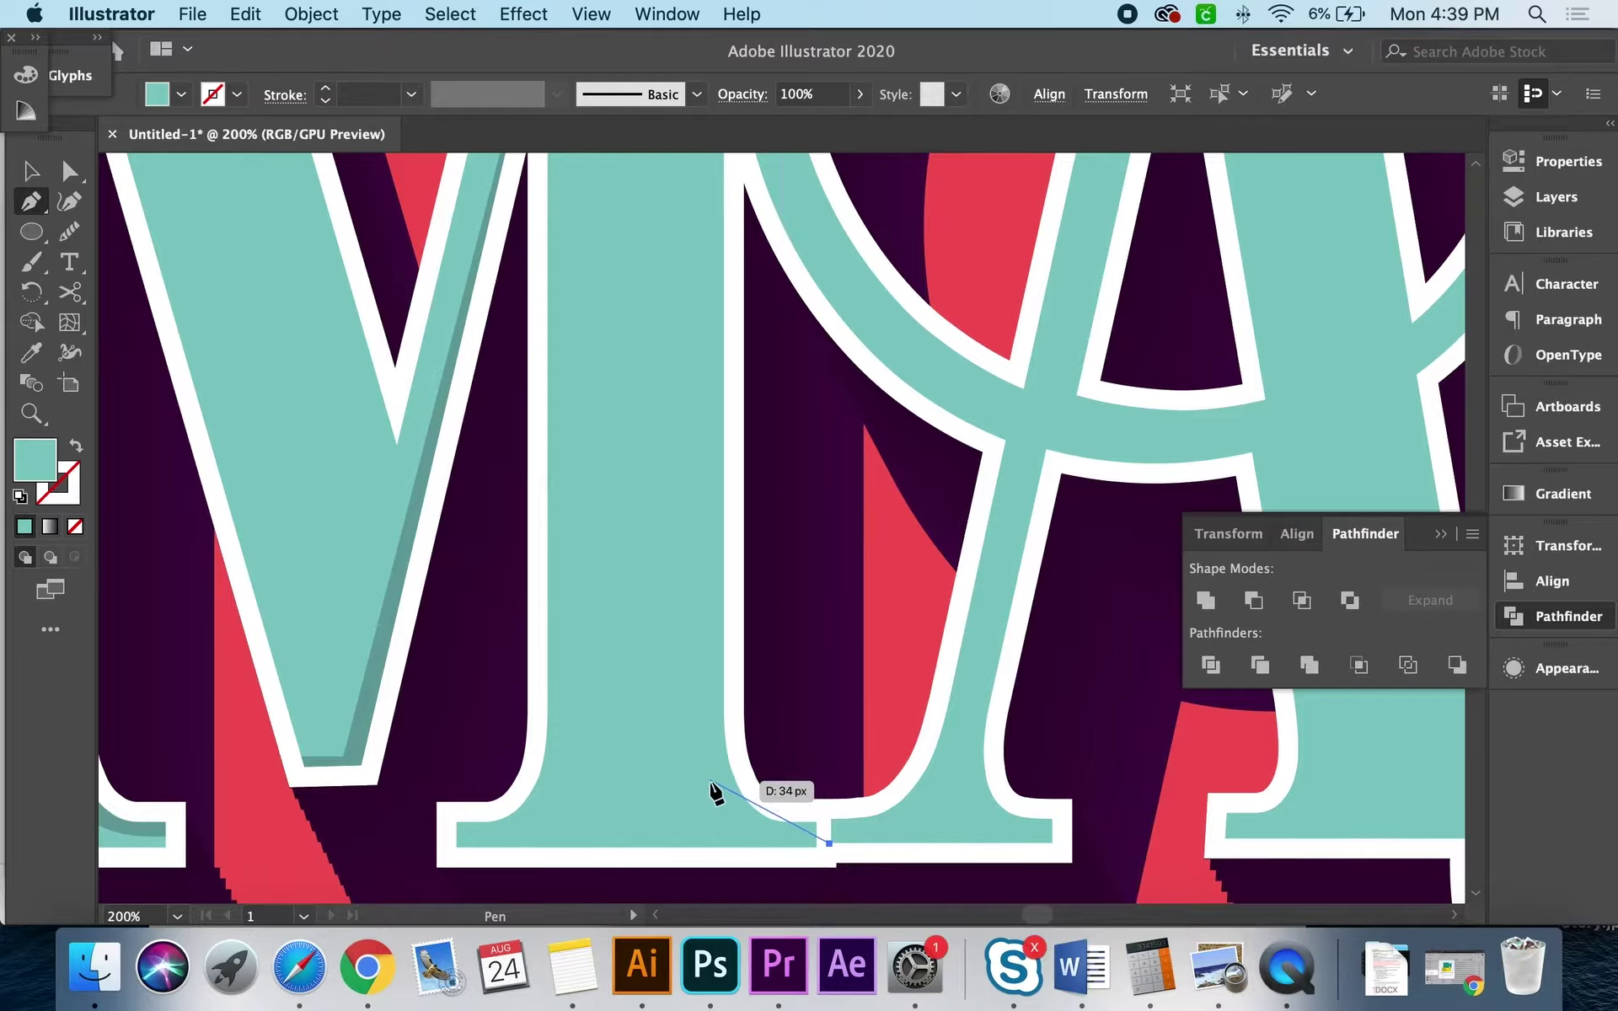
{"action": "key", "text": "ctrl+z"}
{"action": "left_click", "coordinate": [714, 721]}
{"action": "left_click_drag", "start_coordinate": [714, 609], "coordinate": [713, 584]}
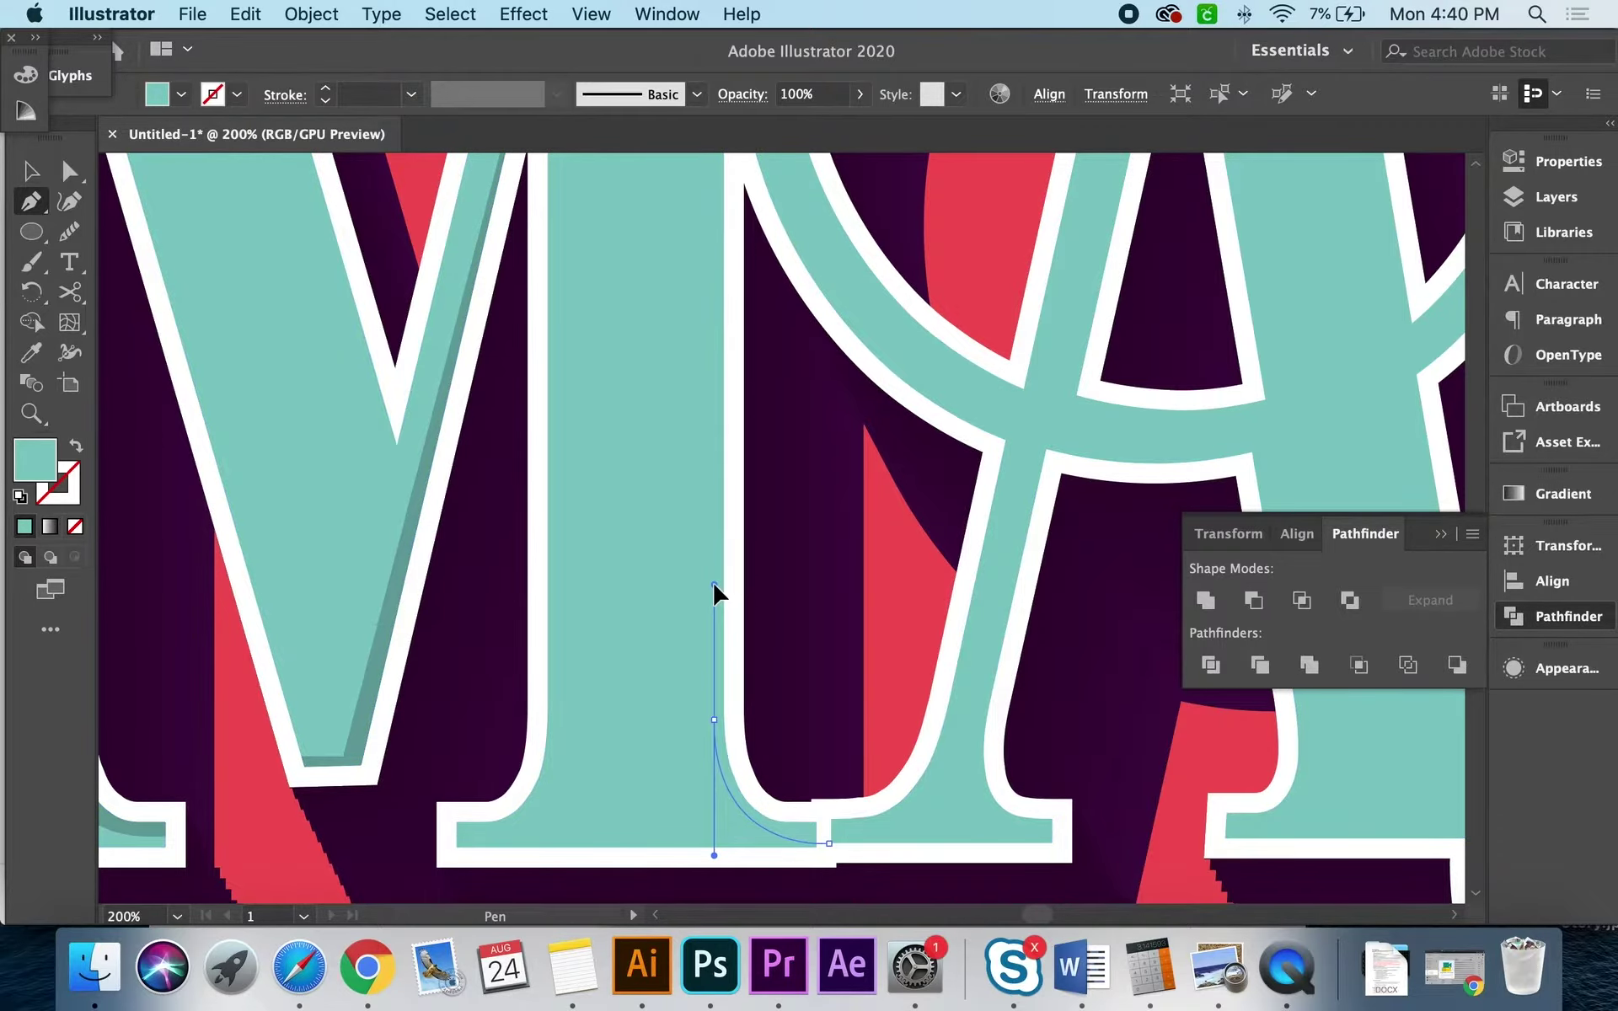
{"action": "scroll", "coordinate": [715, 596], "scroll_direction": "up", "scroll_amount": 10}
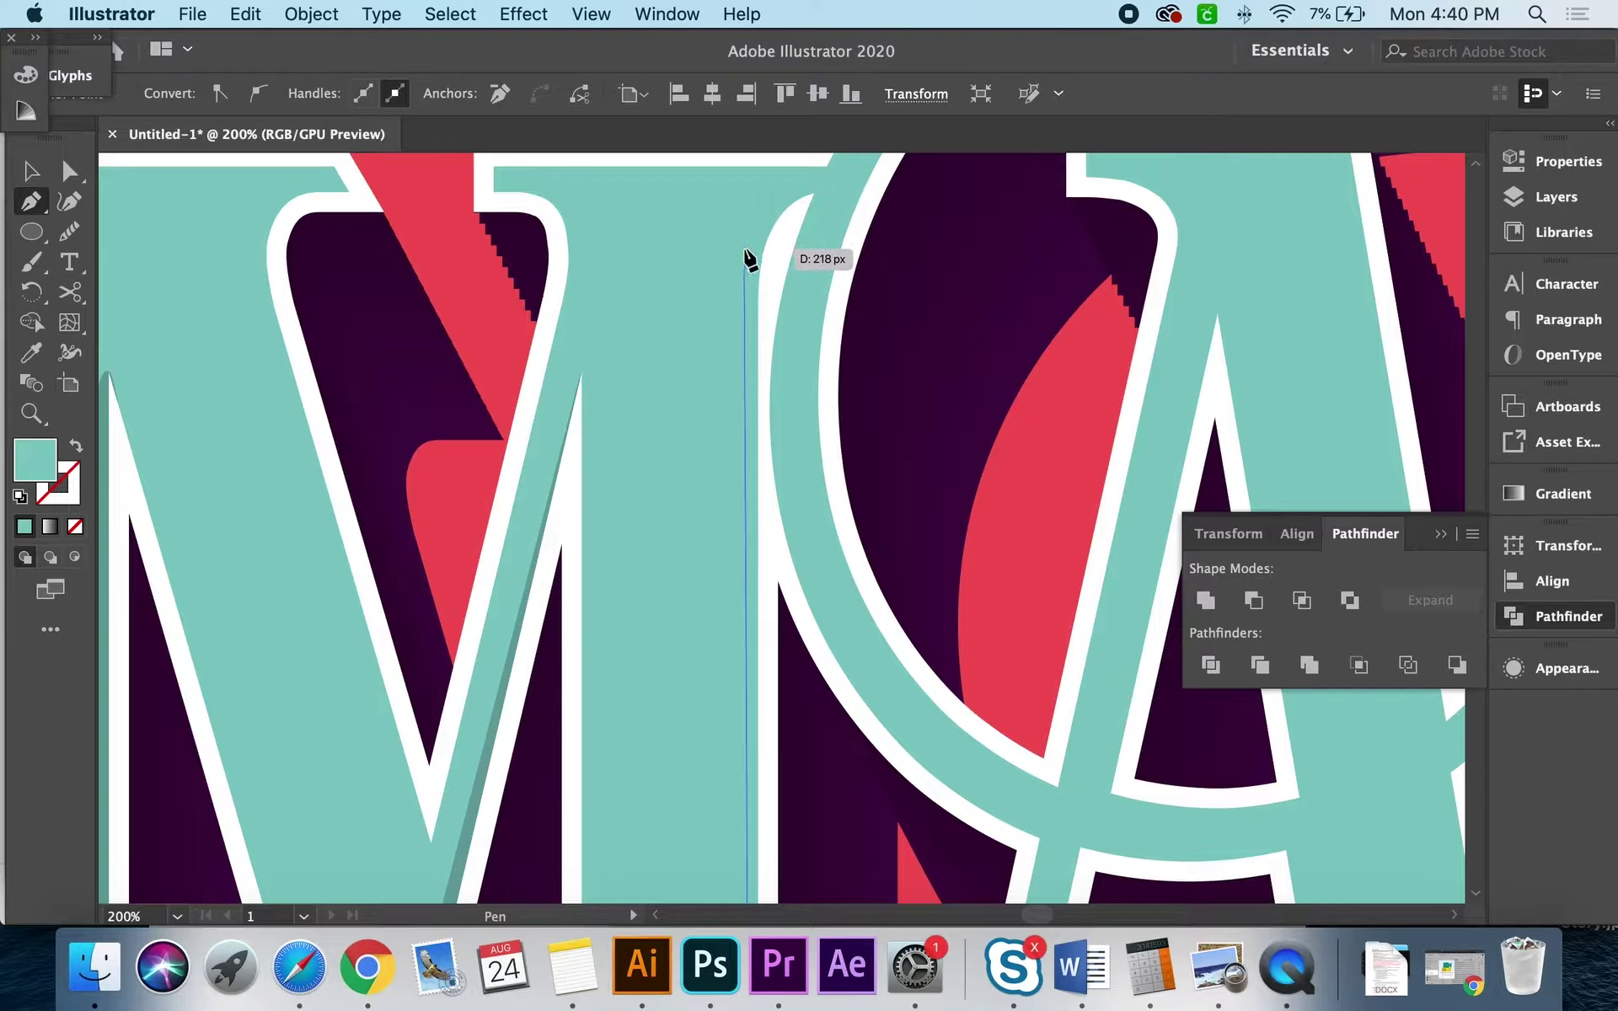
Step: Run the sliver up the stem's right side to the top and close the shape
{"action": "left_click_drag", "start_coordinate": [768, 238], "coordinate": [814, 208]}
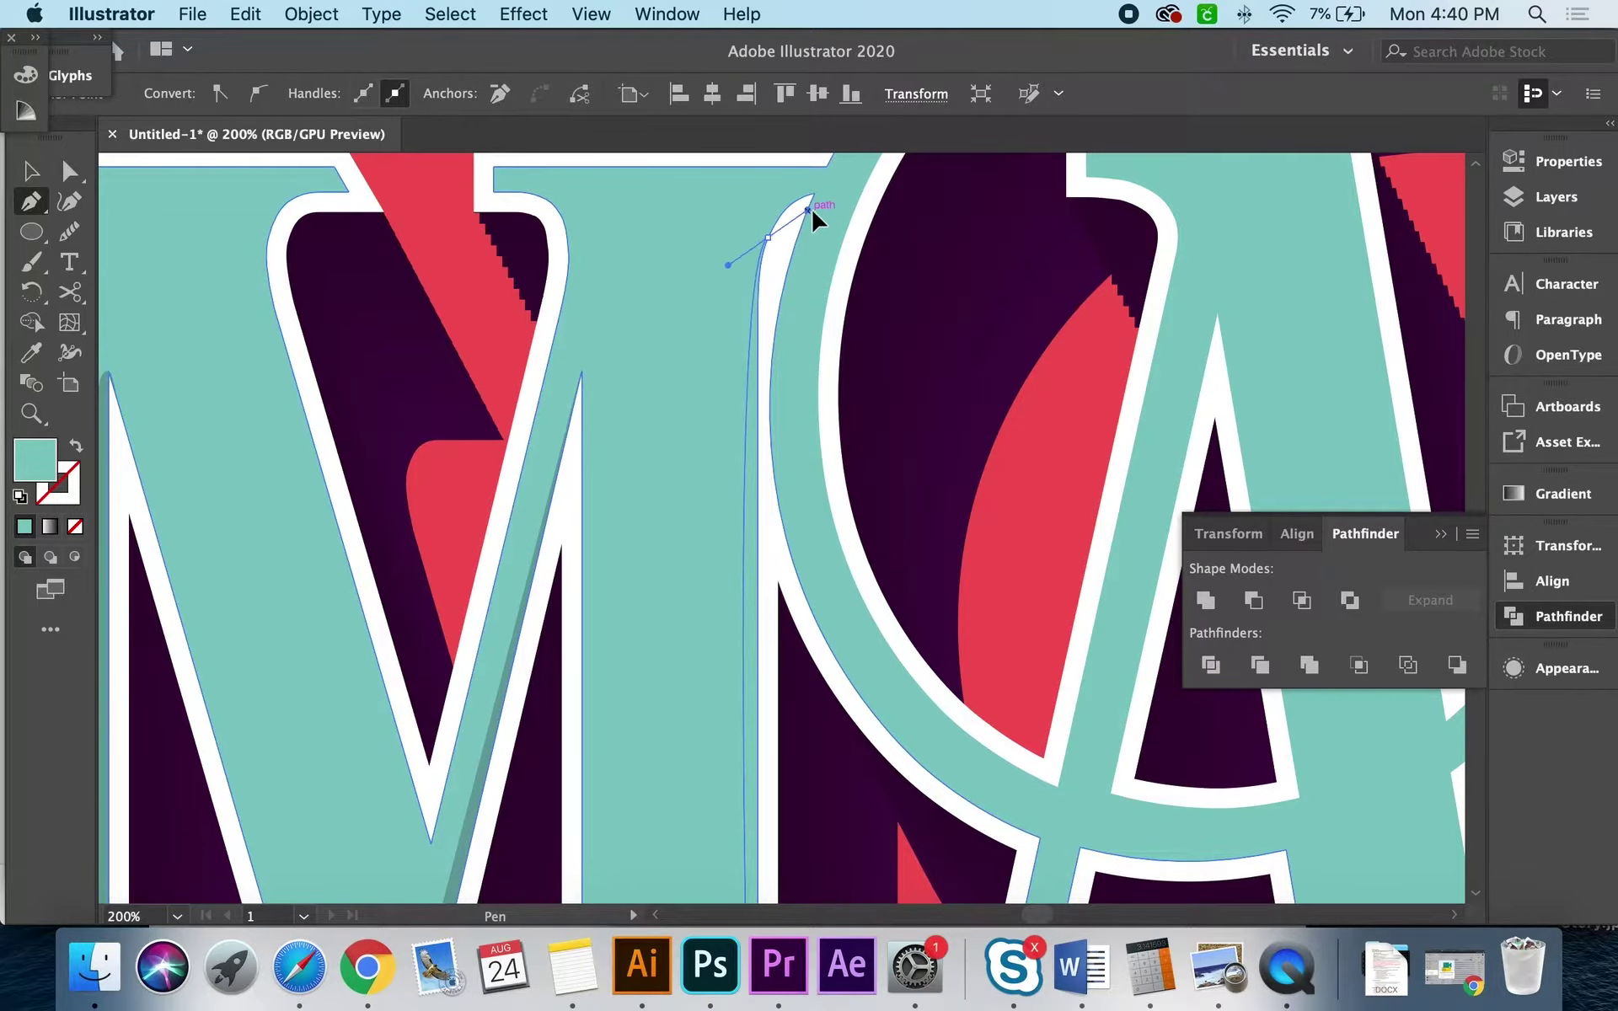
{"action": "left_click", "coordinate": [768, 321]}
{"action": "left_click", "coordinate": [768, 645]}
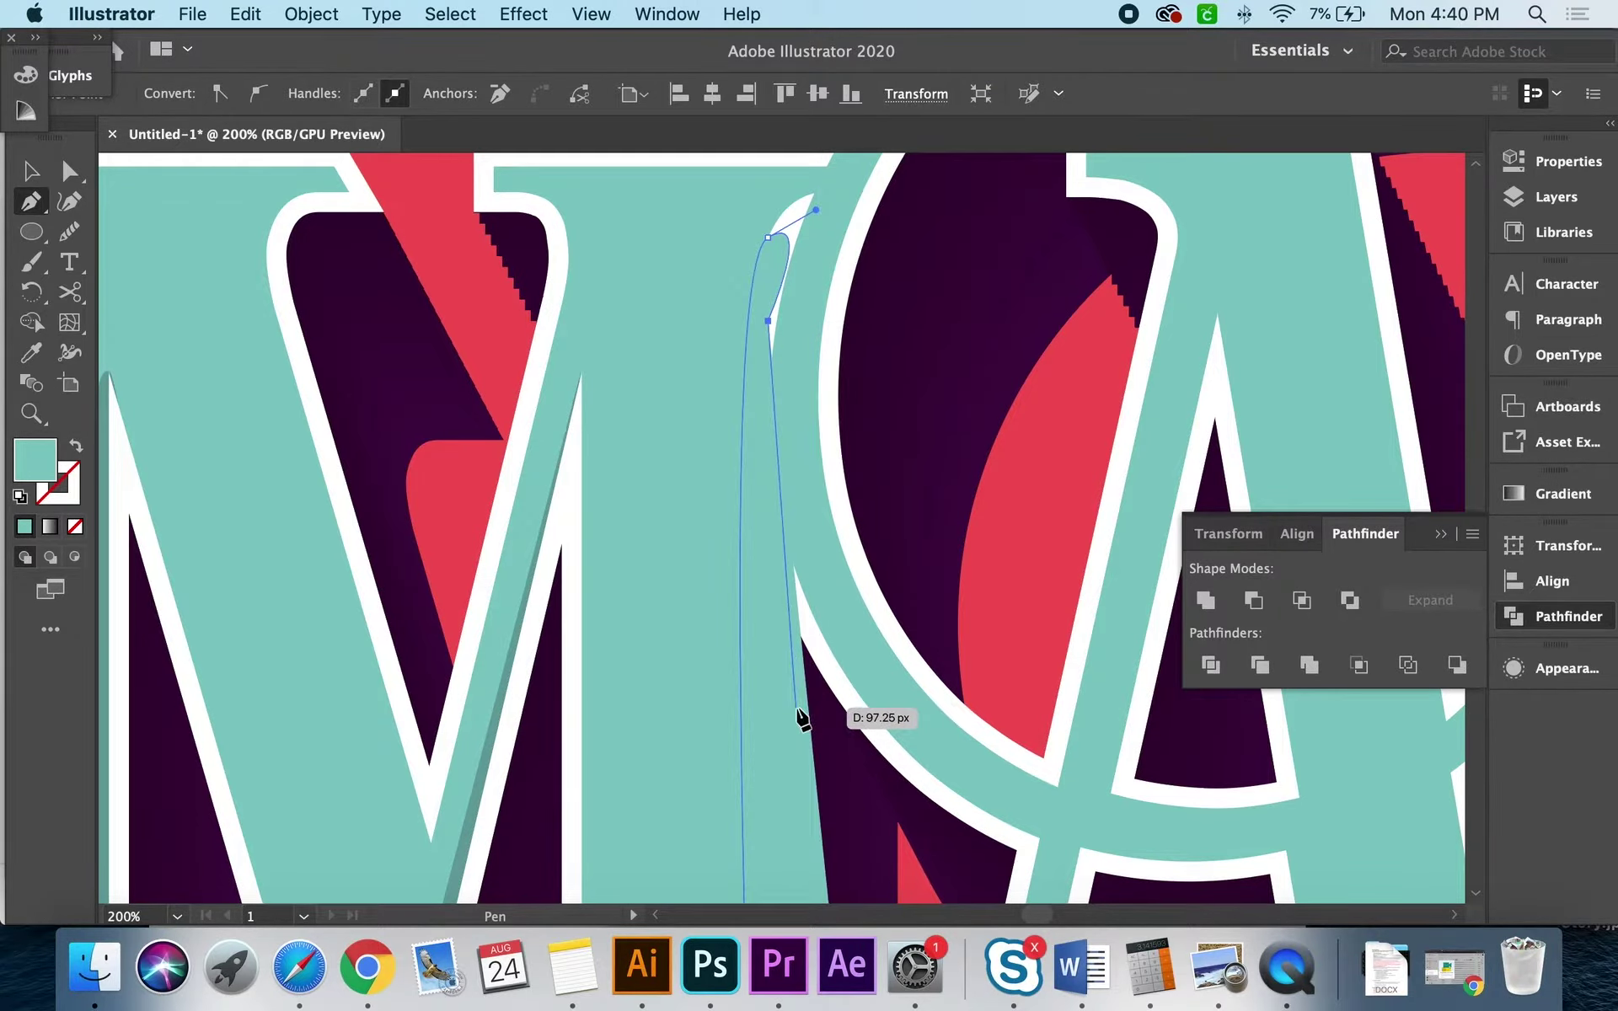
{"action": "scroll", "coordinate": [799, 712], "scroll_direction": "down", "scroll_amount": 5}
{"action": "left_click", "coordinate": [817, 799]}
{"action": "scroll", "coordinate": [823, 813], "scroll_direction": "down", "scroll_amount": 3}
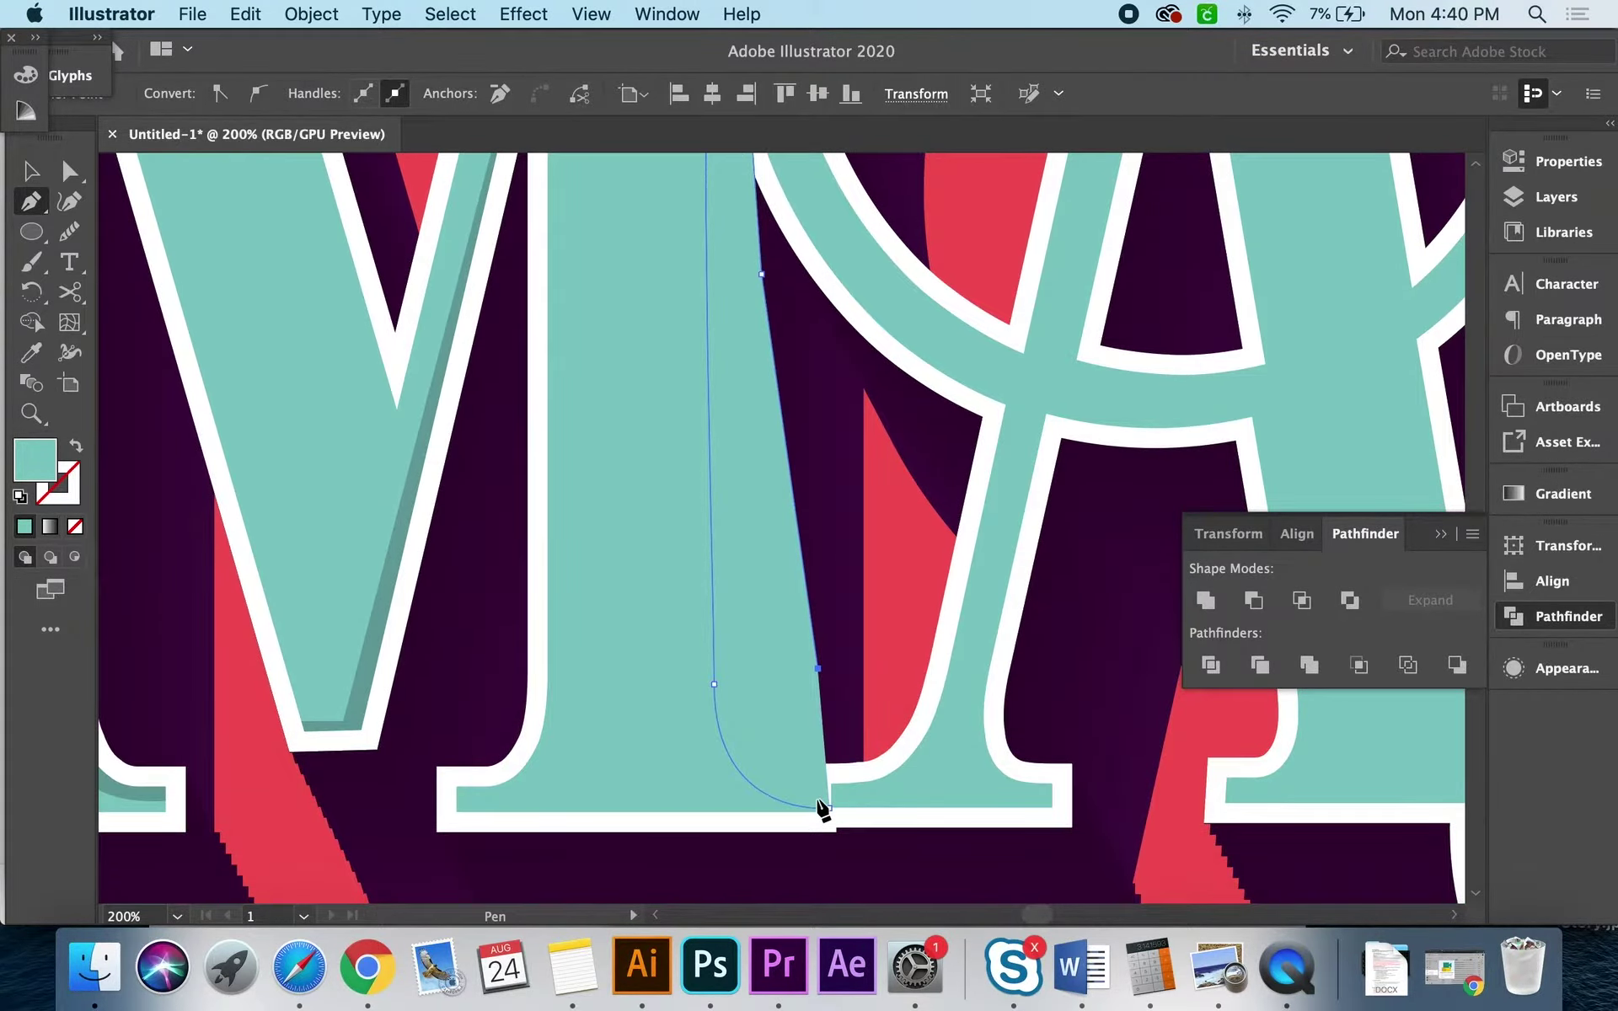
{"action": "left_click", "coordinate": [714, 819]}
Step: Eyedropper the translucent shadow fill onto the sliver and Shape Builder-merge it into the stem shading
{"action": "key", "text": "i"}
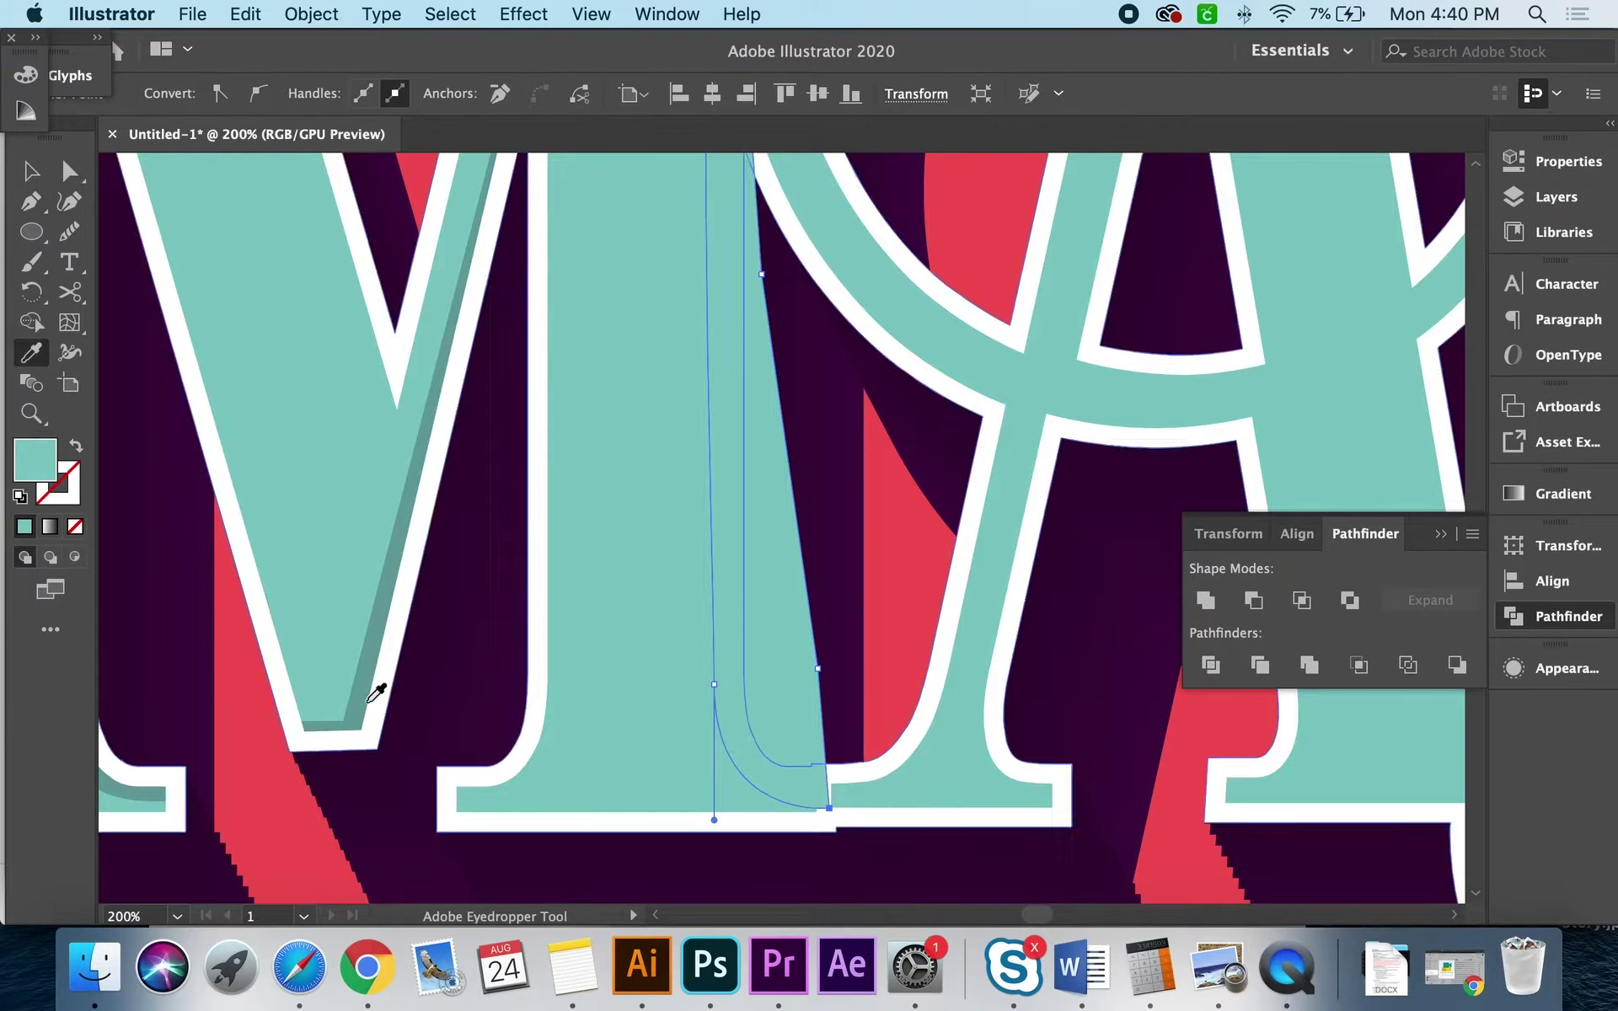
{"action": "left_click", "coordinate": [366, 678]}
{"action": "key", "text": "a"}
{"action": "left_click", "coordinate": [560, 740]}
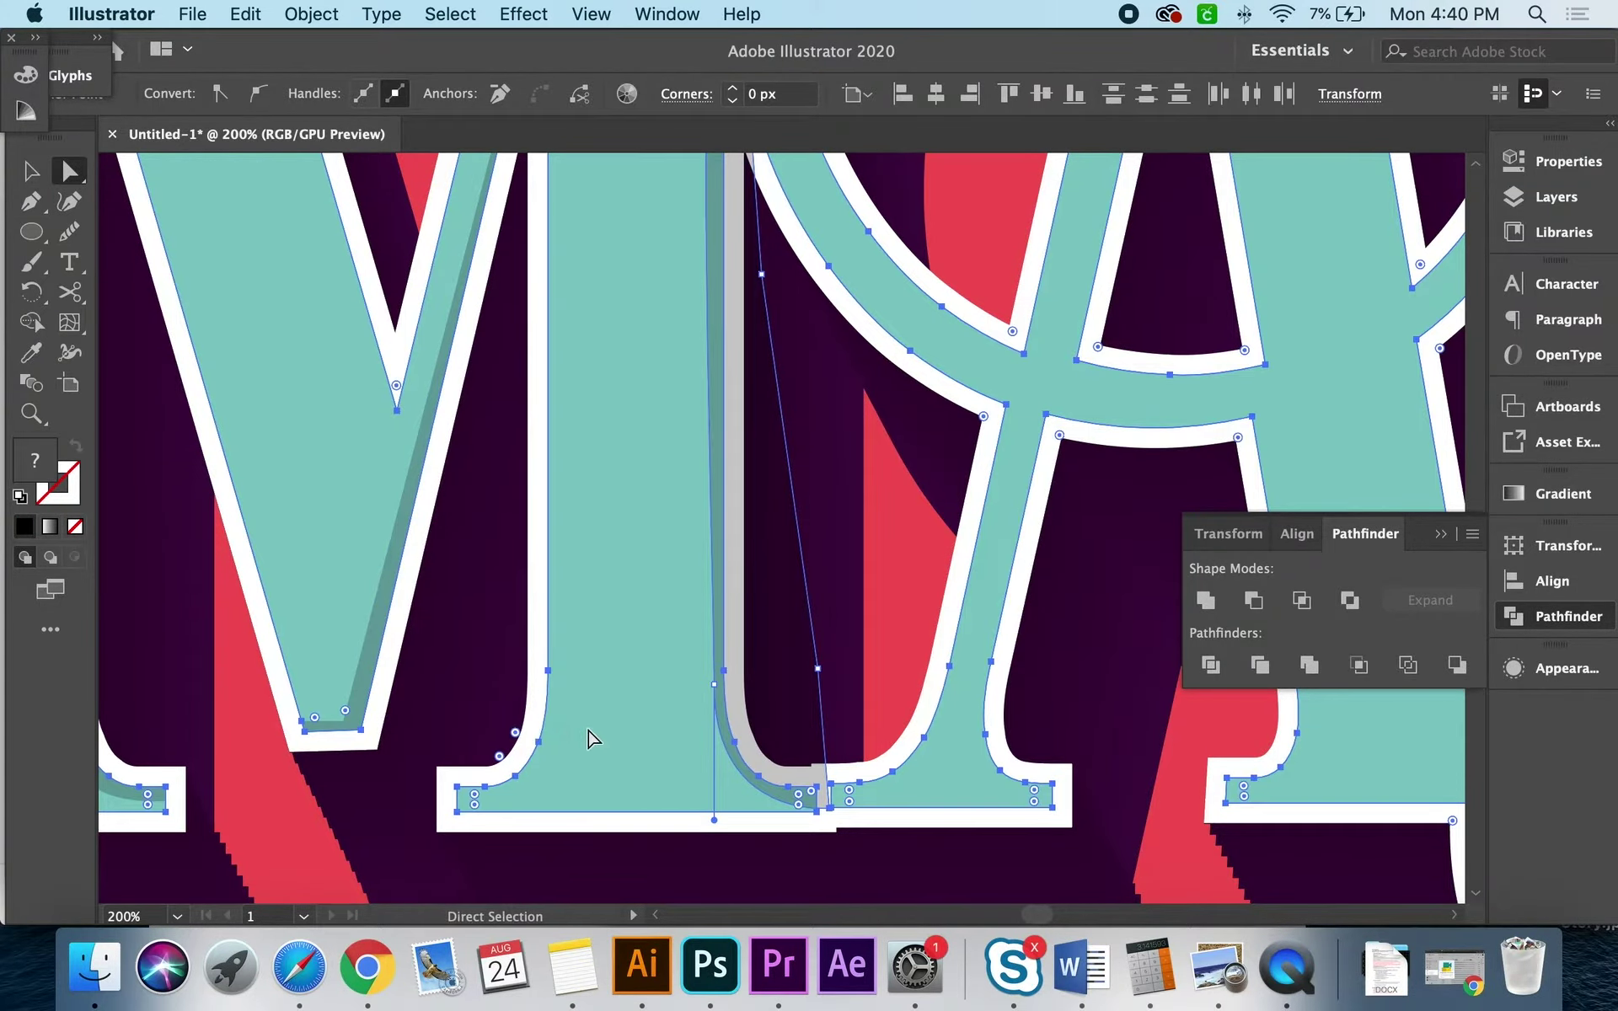
{"action": "left_click", "coordinate": [30, 320]}
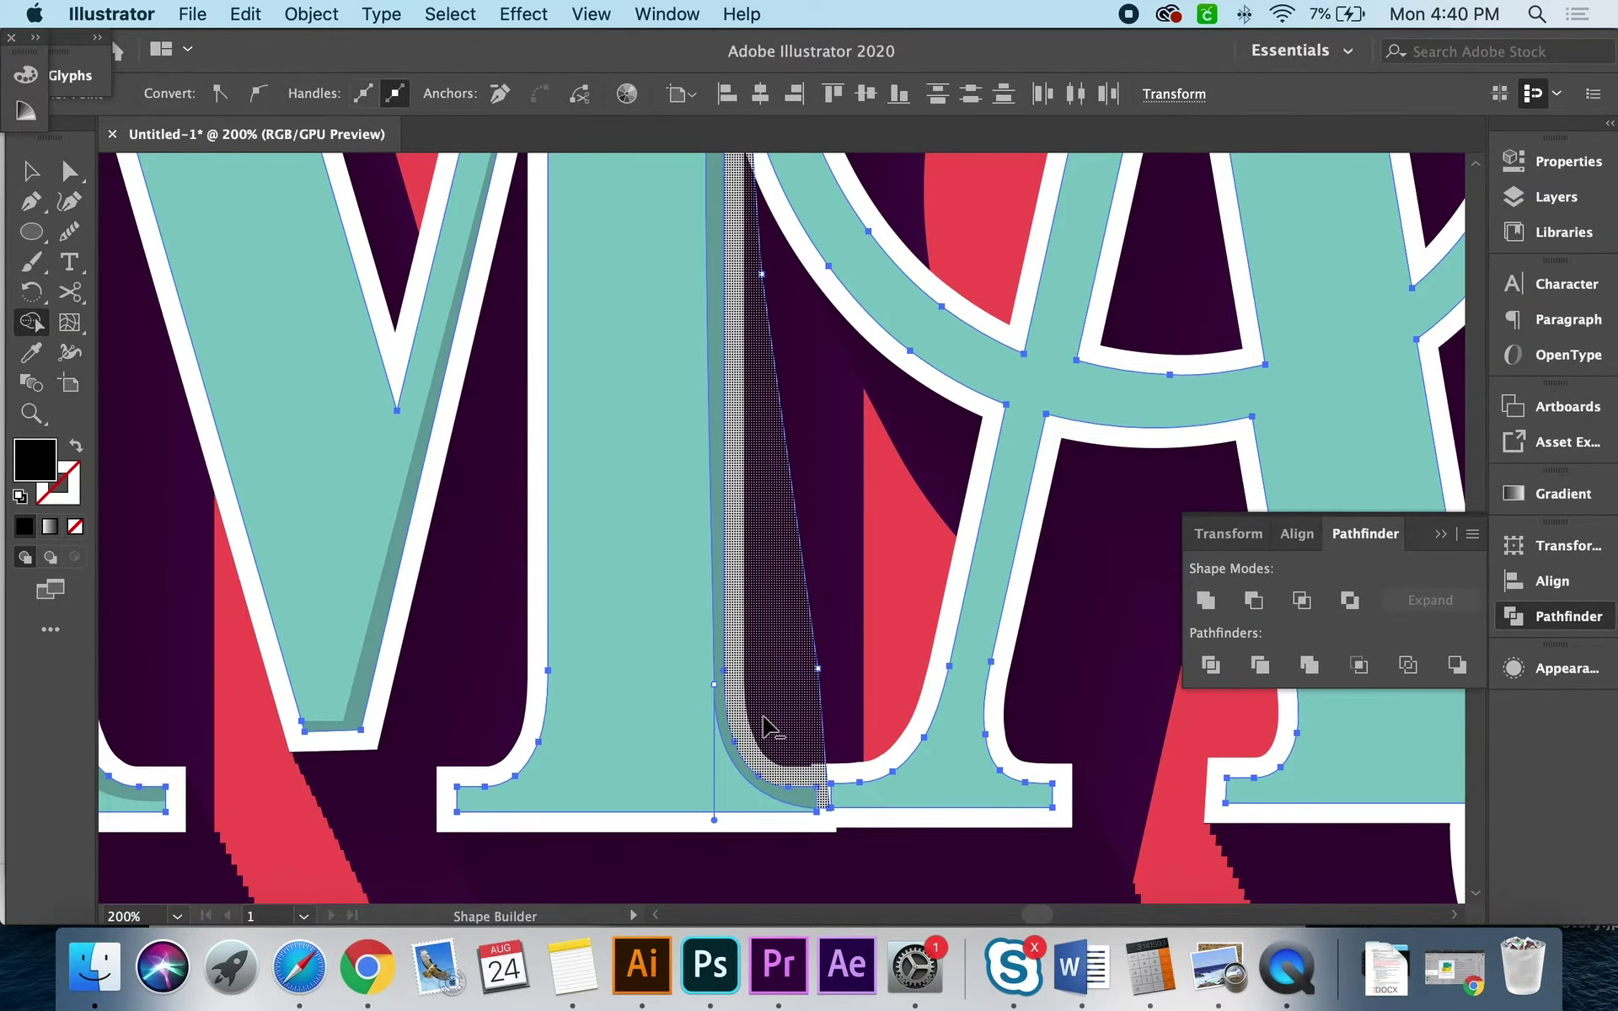
{"action": "left_click", "coordinate": [772, 728]}
Step: Deselect the artwork and zoom out to see more of the logo
{"action": "scroll", "coordinate": [830, 687], "scroll_direction": "up", "scroll_amount": 2}
{"action": "scroll", "coordinate": [825, 674], "scroll_direction": "up", "scroll_amount": 3}
{"action": "key", "text": "super+shift+a"}
{"action": "key", "text": "z"}
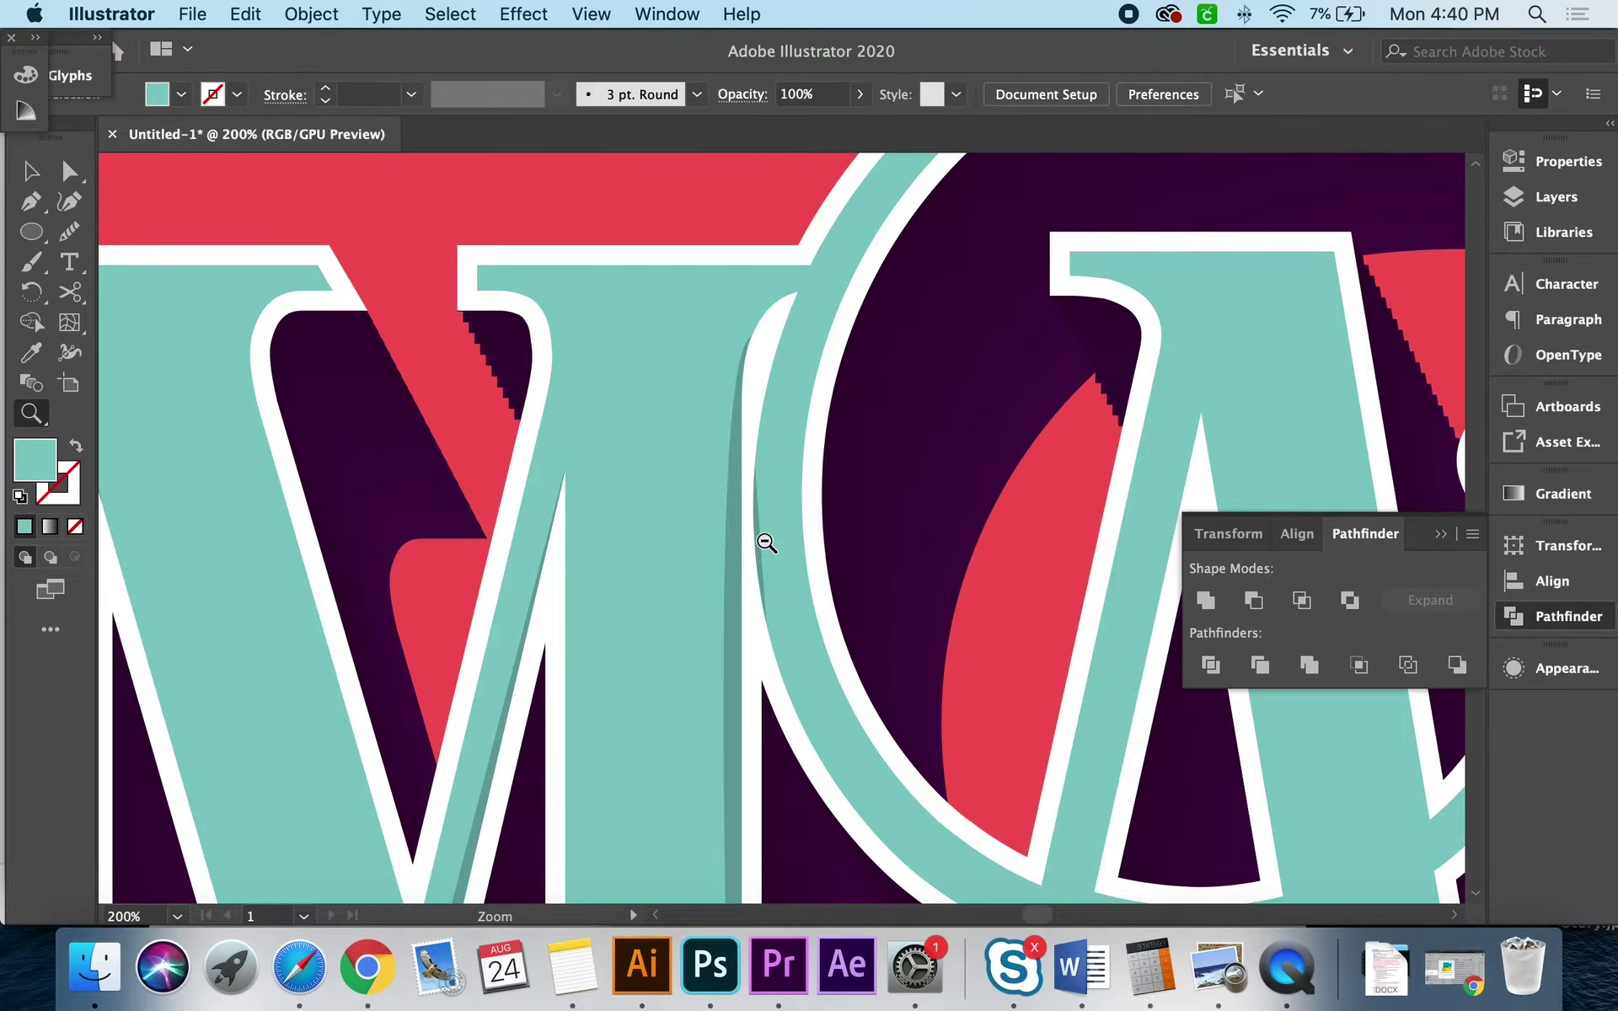
{"action": "left_click", "coordinate": [804, 692], "text": "alt"}
Step: Zoom back in and draw a closed, curved shadow sliver along the A's thin left leg
{"action": "left_click", "coordinate": [805, 692]}
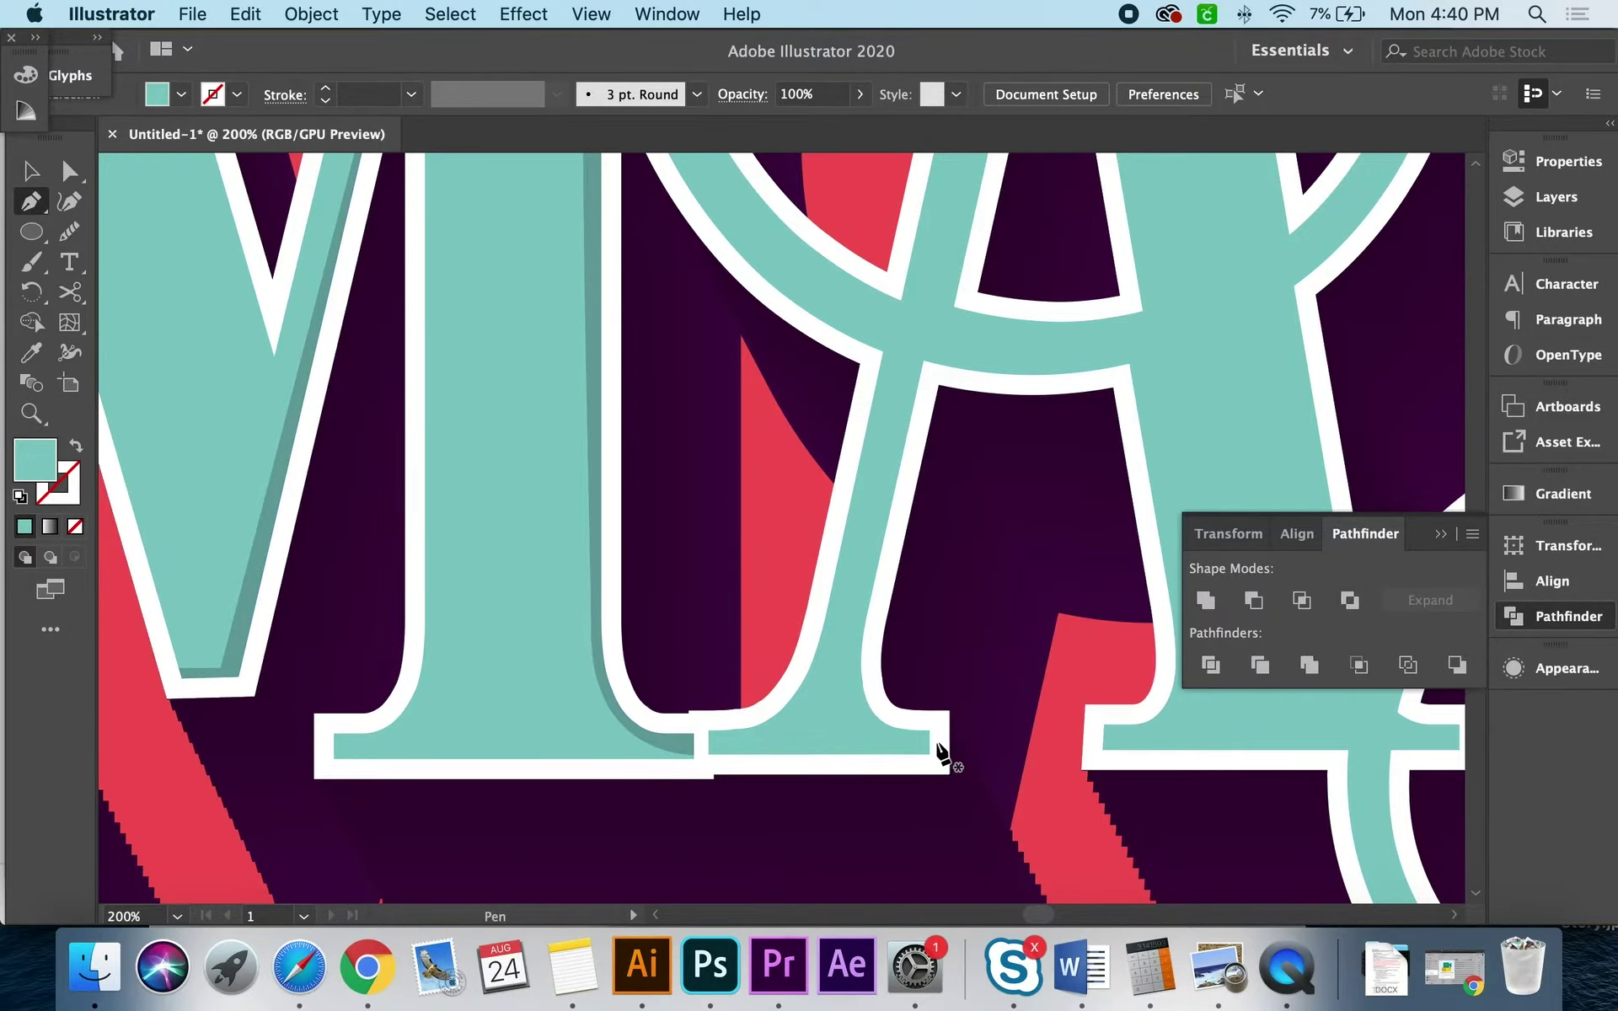
{"action": "left_click", "coordinate": [938, 742]}
{"action": "left_click_drag", "start_coordinate": [849, 722], "coordinate": [850, 638]}
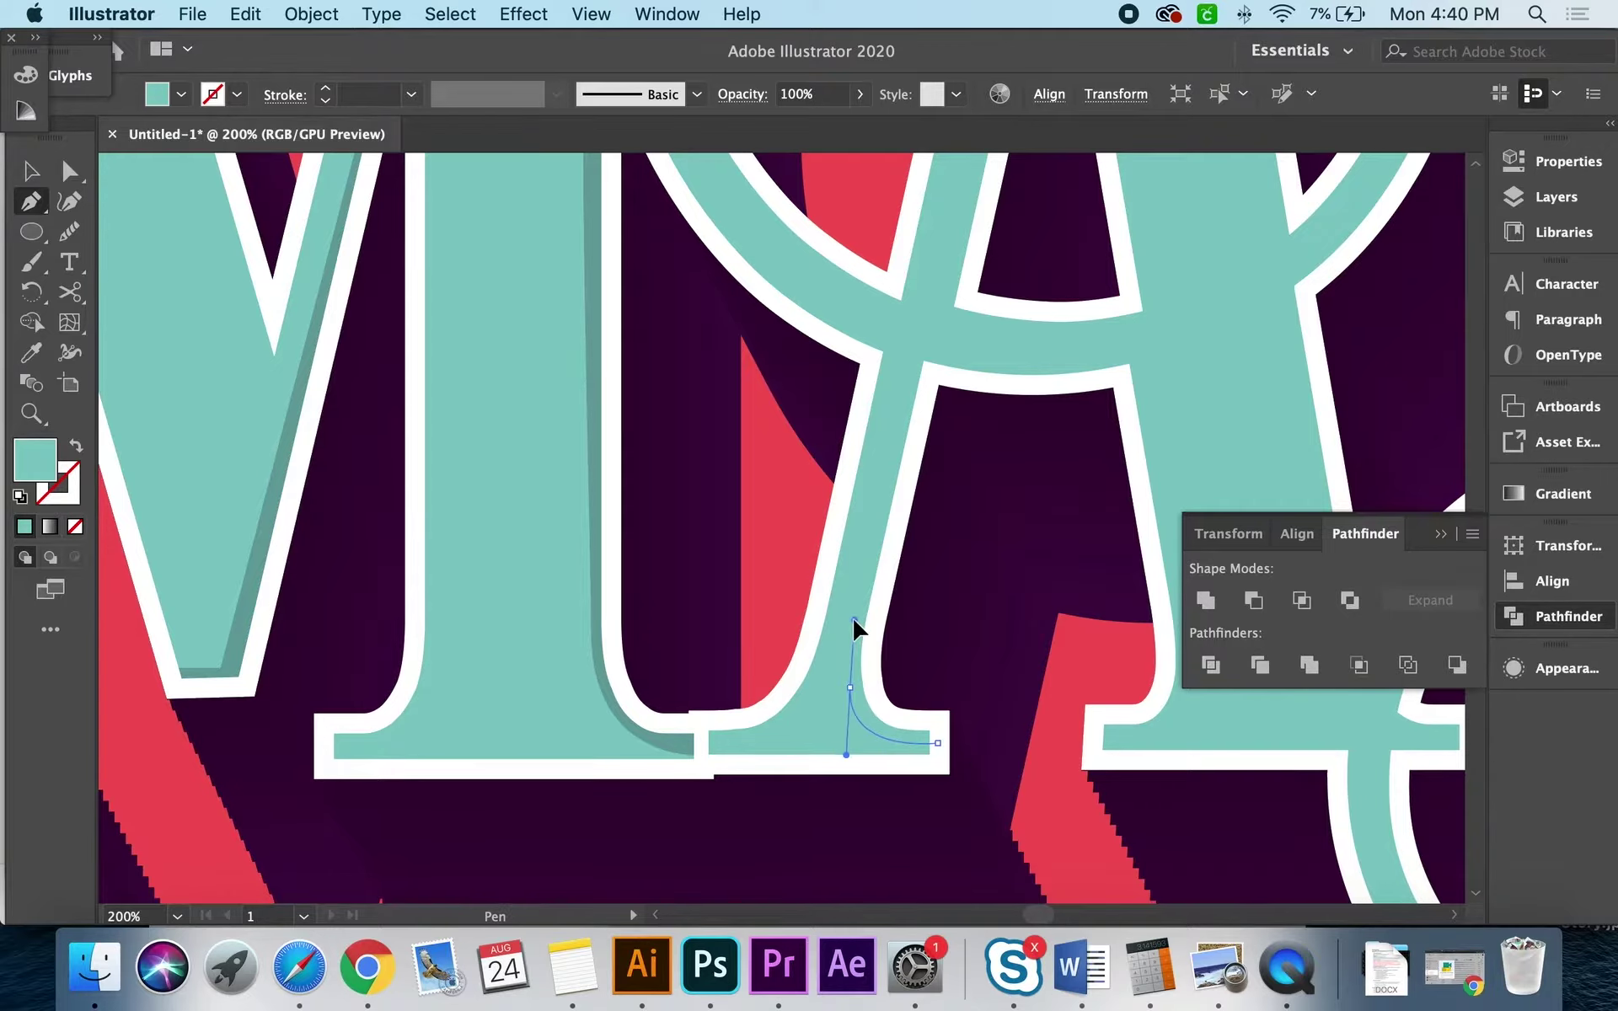
{"action": "left_click", "coordinate": [854, 622]}
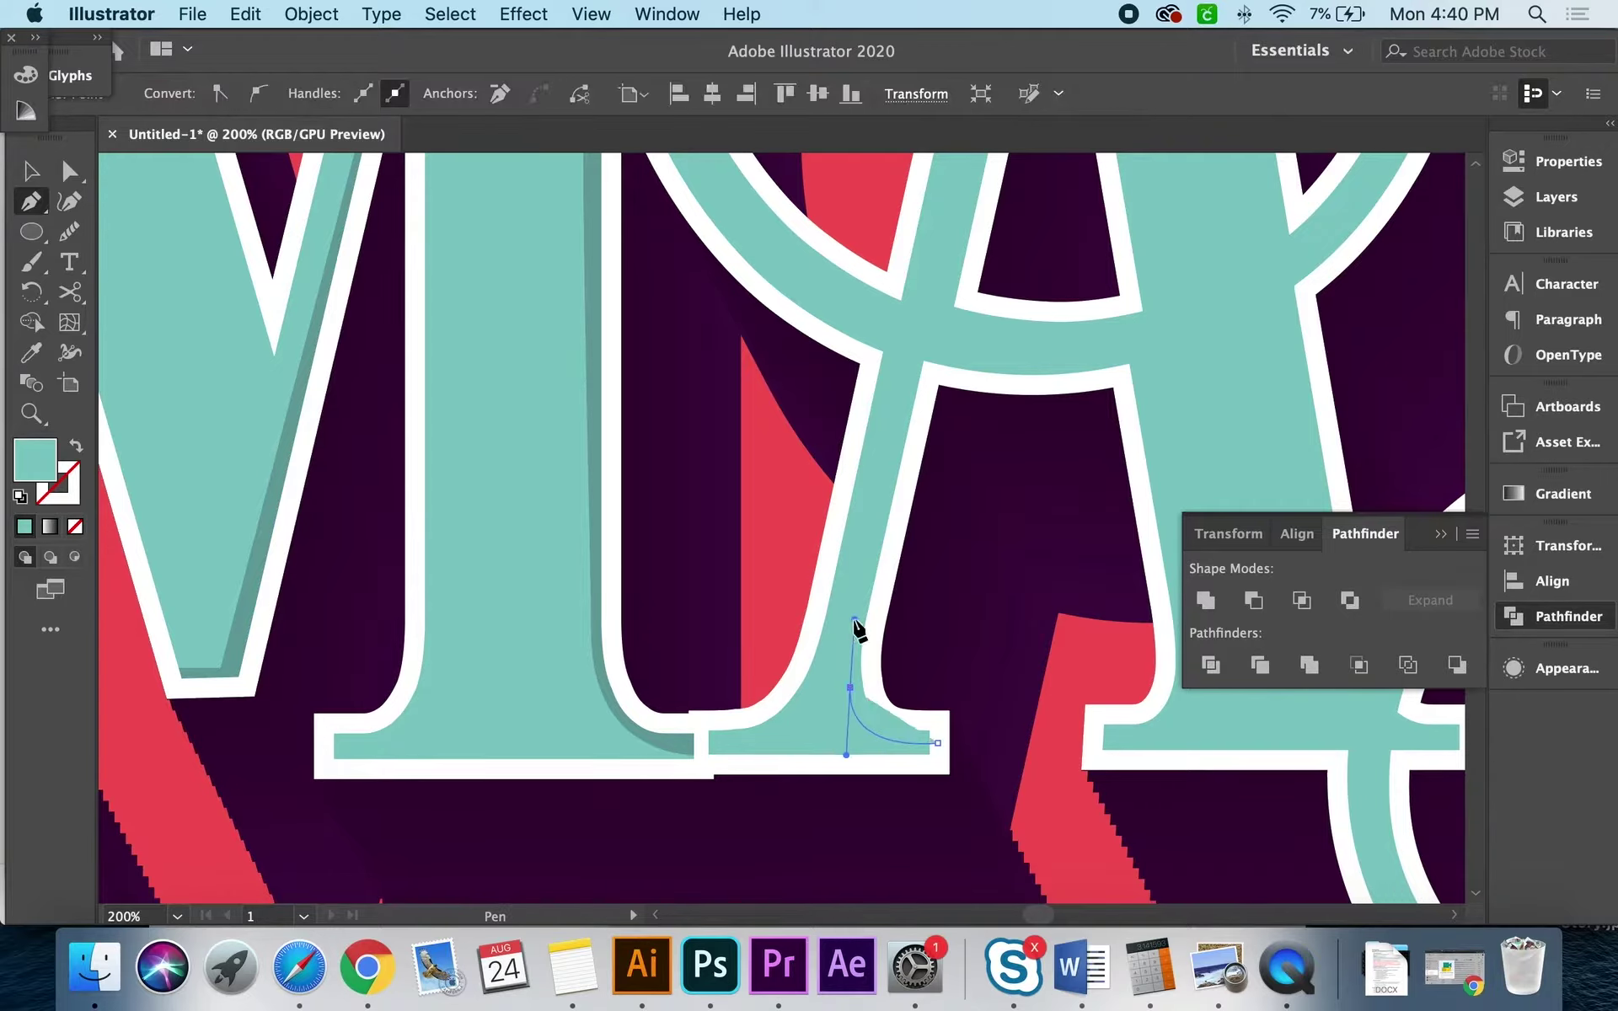
{"action": "left_click", "coordinate": [906, 381]}
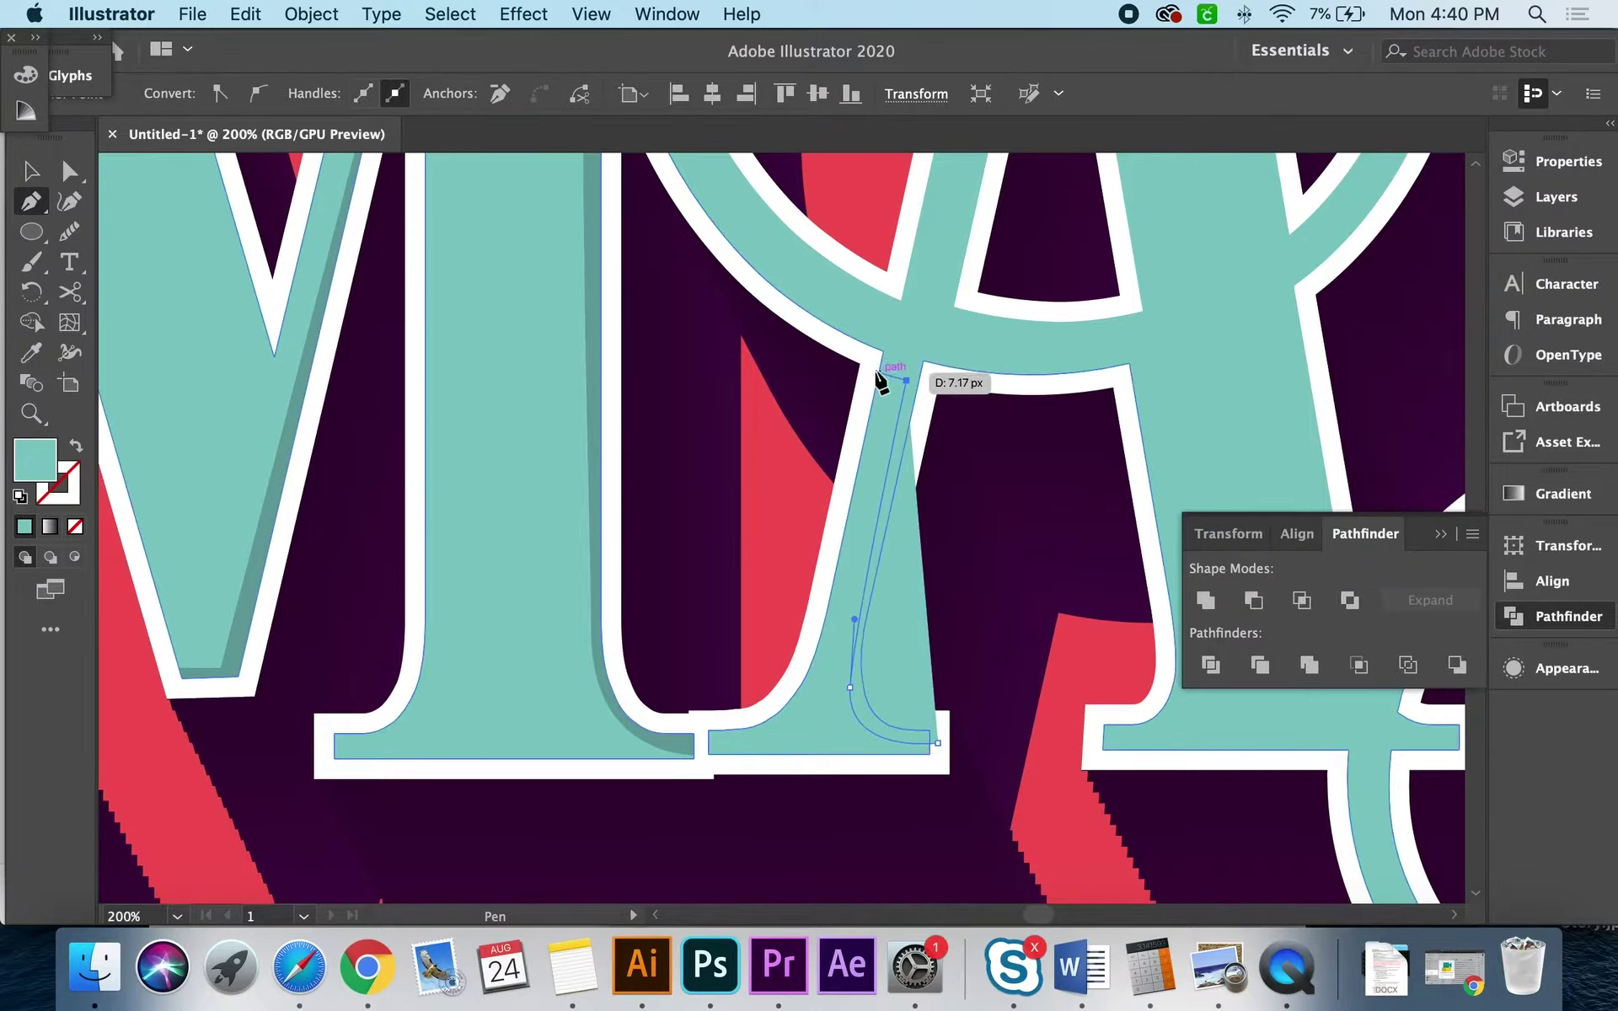
{"action": "mouse_move", "coordinate": [877, 374]}
{"action": "left_mouse_down"}
{"action": "mouse_move", "coordinate": [927, 371]}
{"action": "mouse_move", "coordinate": [950, 496]}
{"action": "left_mouse_up"}
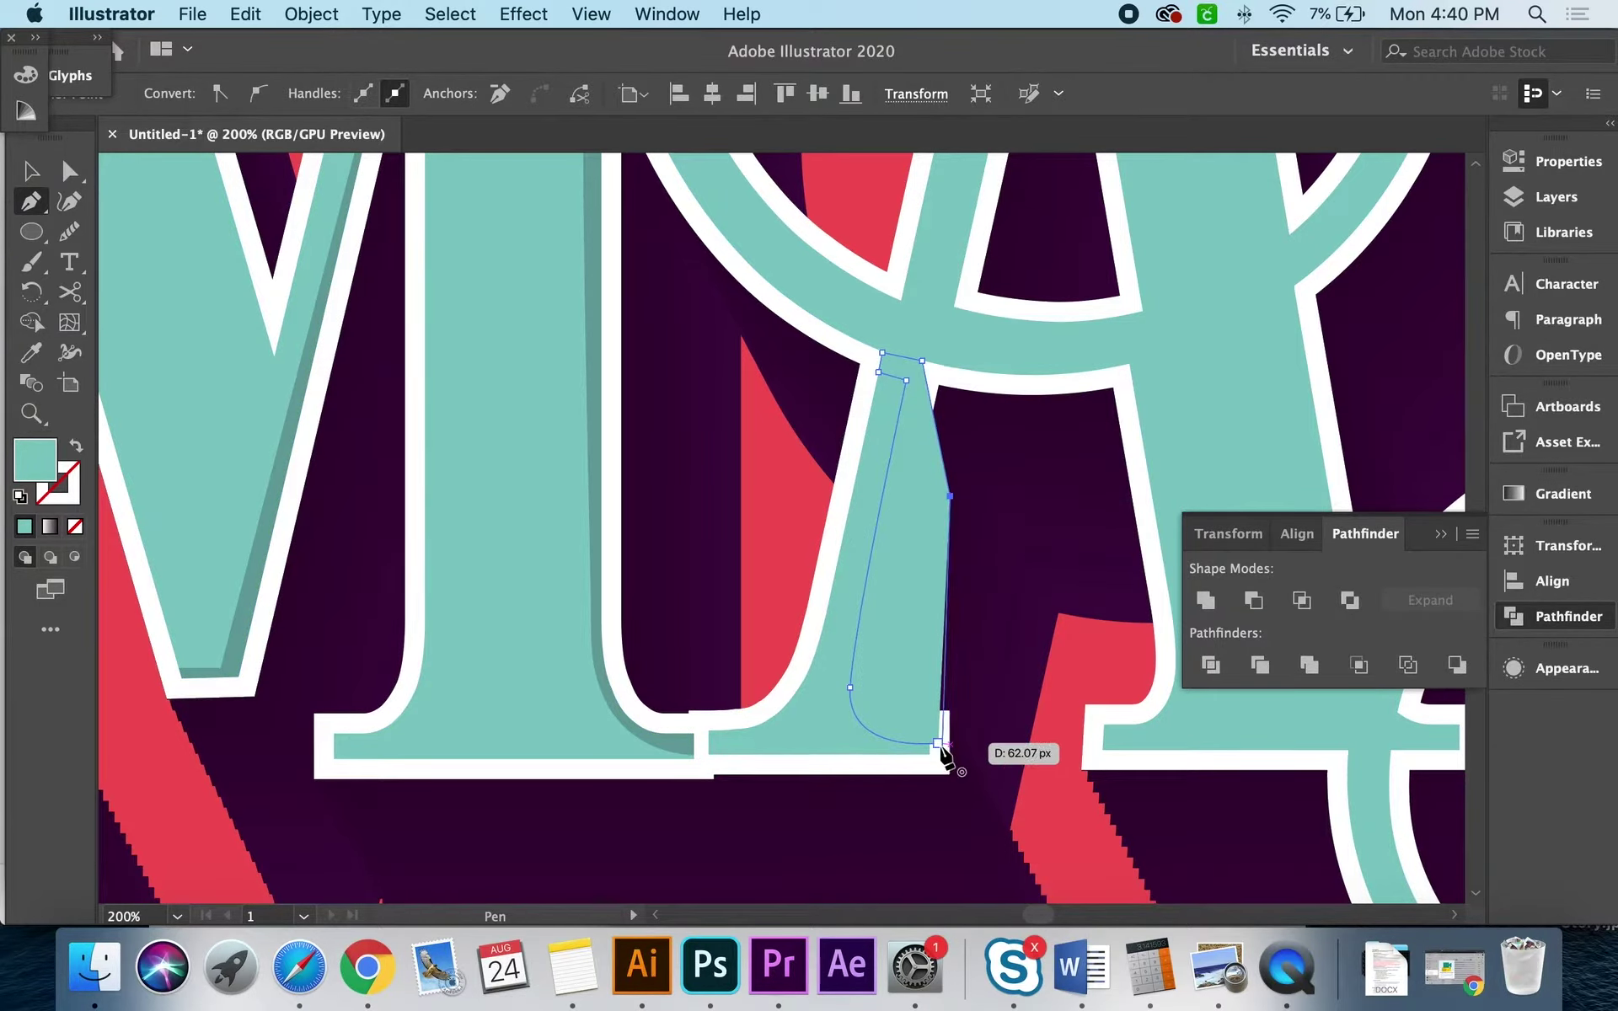
{"action": "left_click", "coordinate": [938, 744]}
Step: Shape Builder-merge the leg sliver's pieces into one strip
{"action": "left_click", "coordinate": [350, 578], "text": "ctrl"}
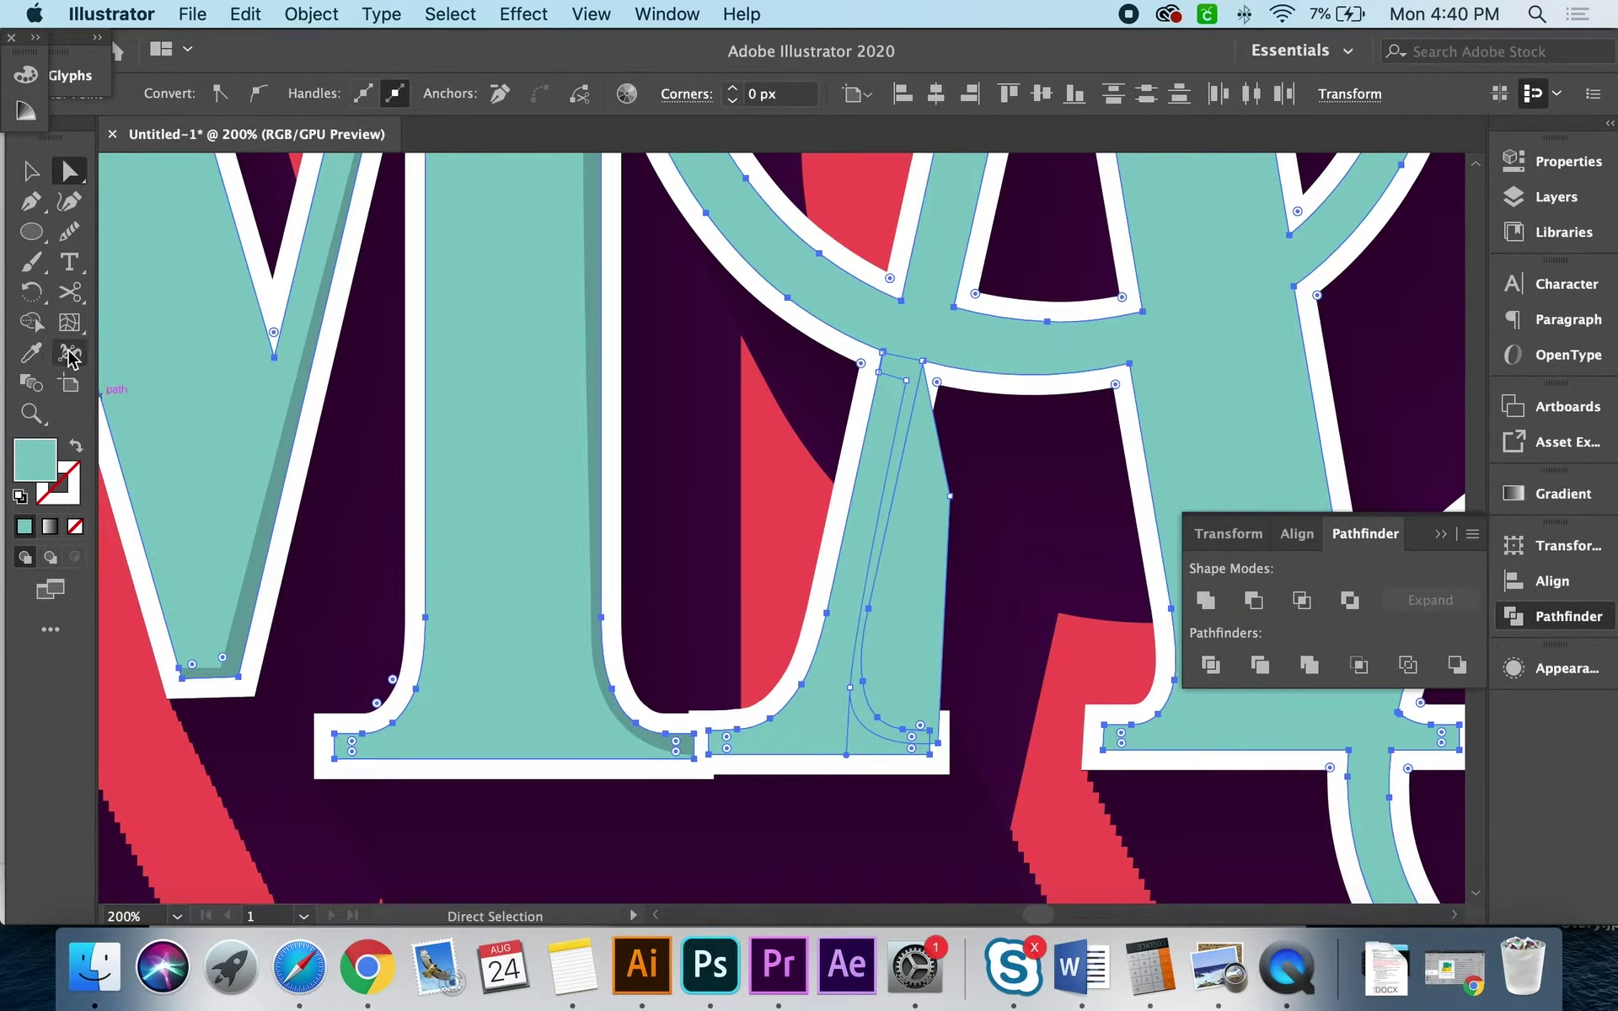
{"action": "left_click", "coordinate": [31, 321]}
{"action": "left_click", "coordinate": [896, 654]}
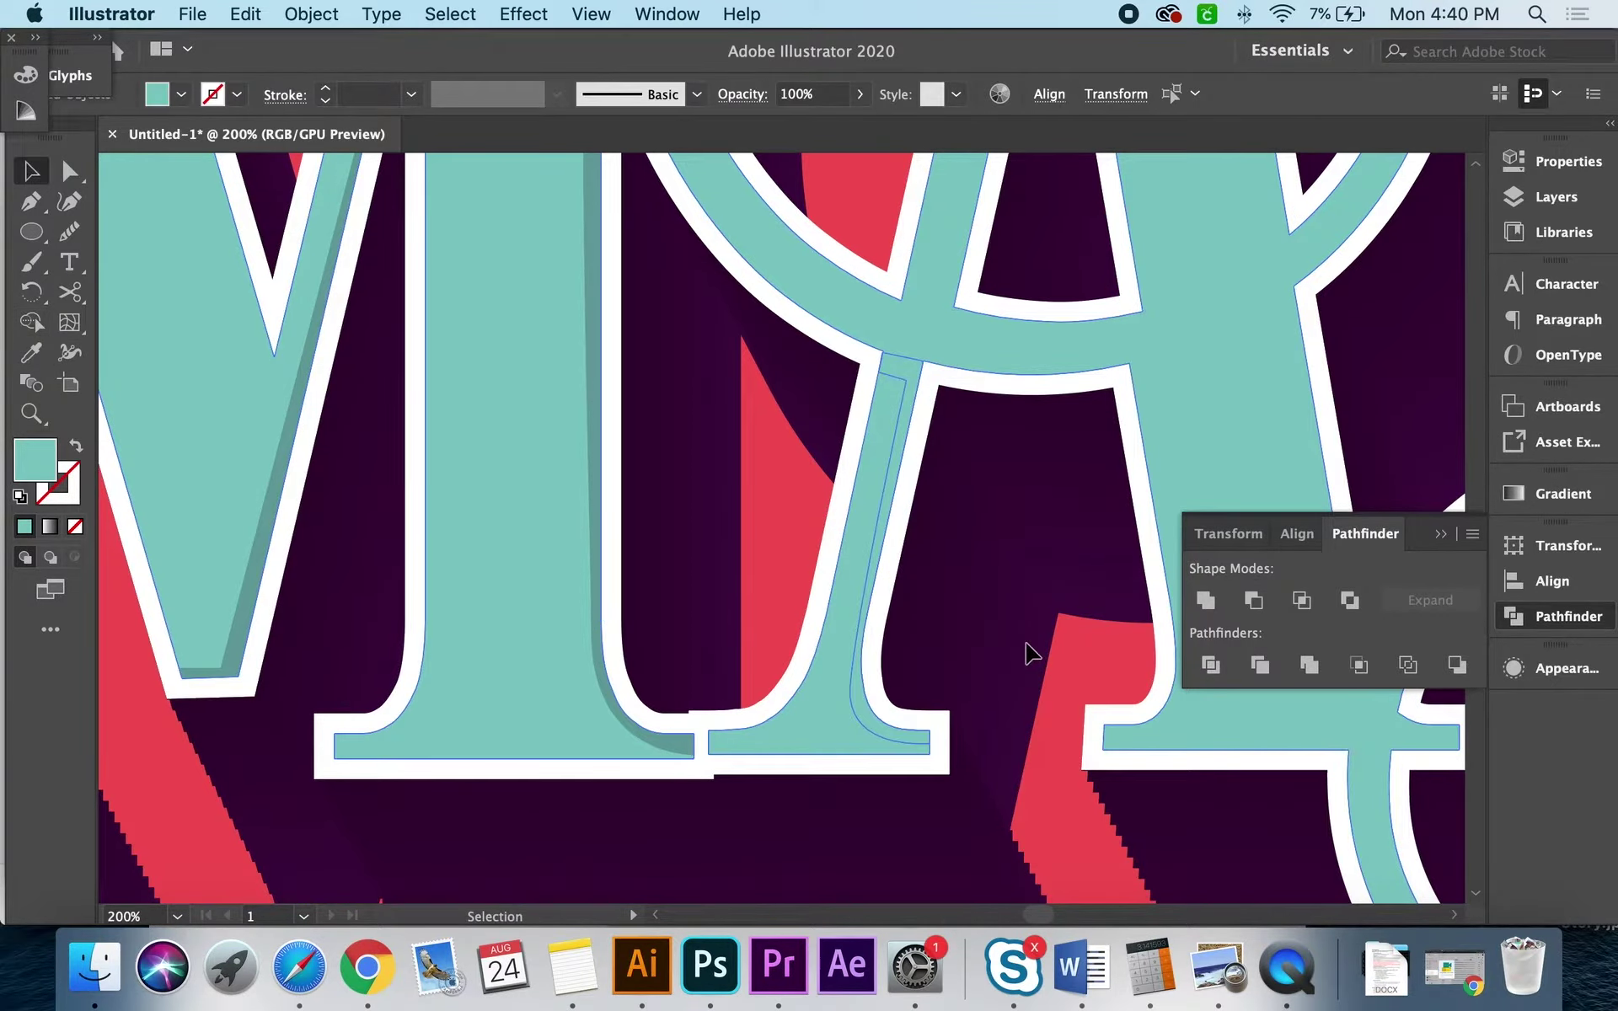
{"action": "left_click", "coordinate": [1036, 654], "text": "ctrl"}
Step: Give the leg strip the 20% translucent black shadow look, then deselect it
{"action": "left_click", "coordinate": [912, 376]}
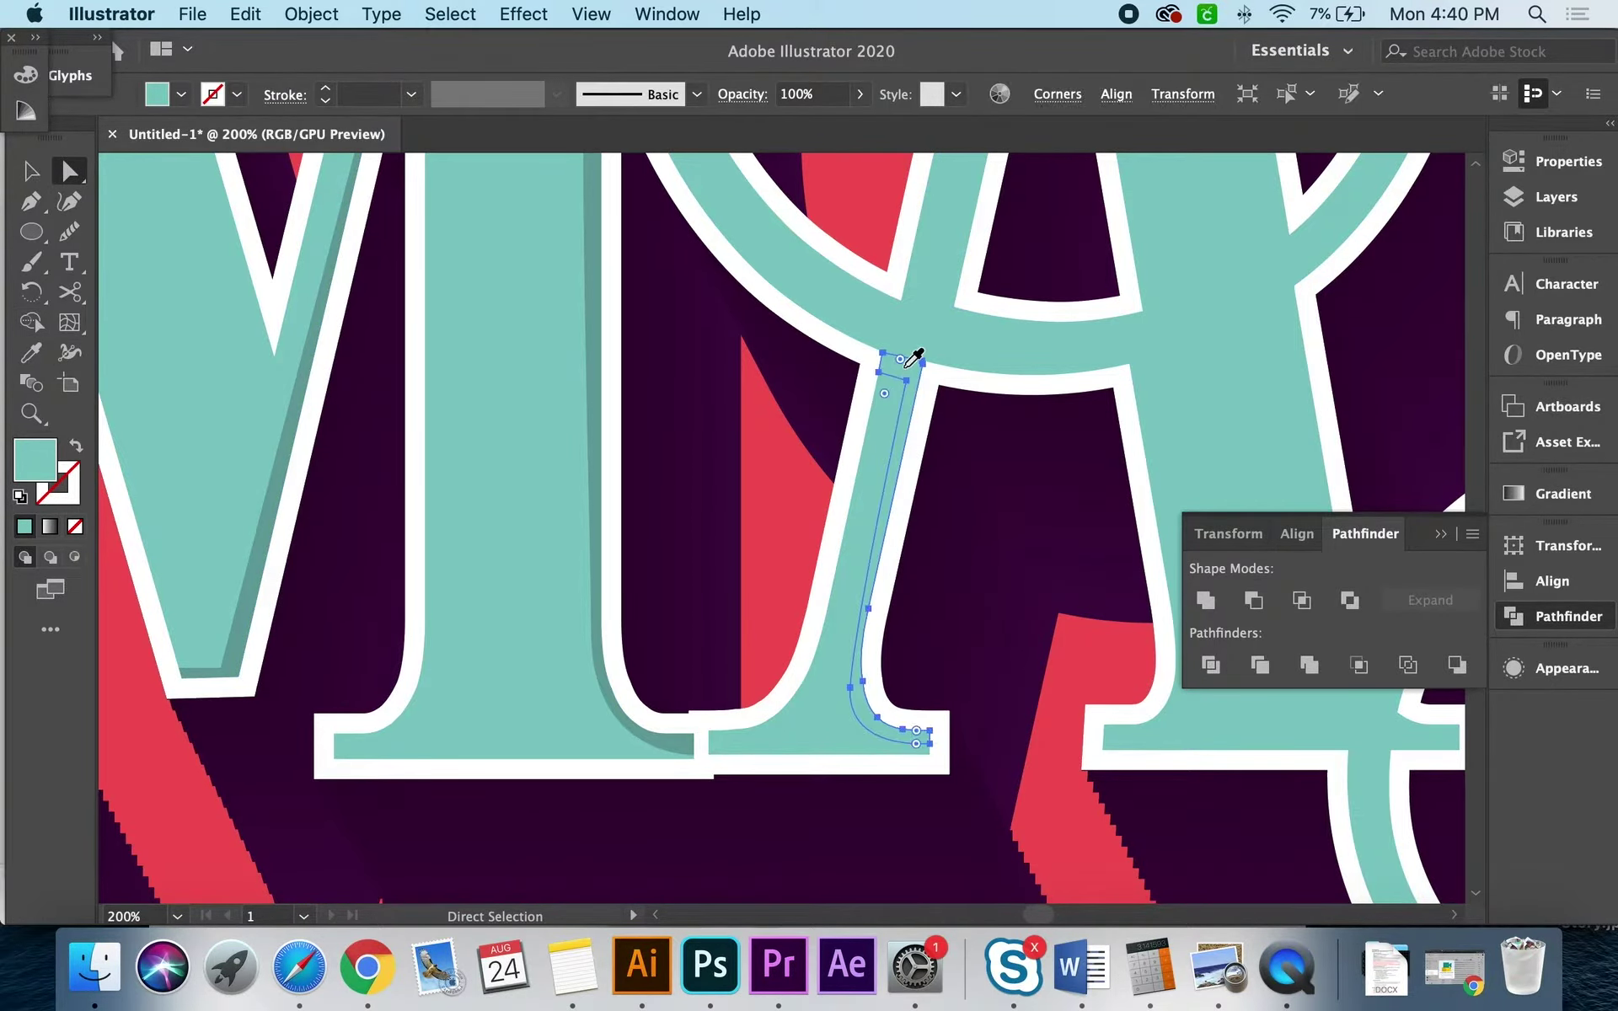
{"action": "key", "text": "i"}
{"action": "left_click", "coordinate": [605, 379]}
{"action": "key", "text": "v"}
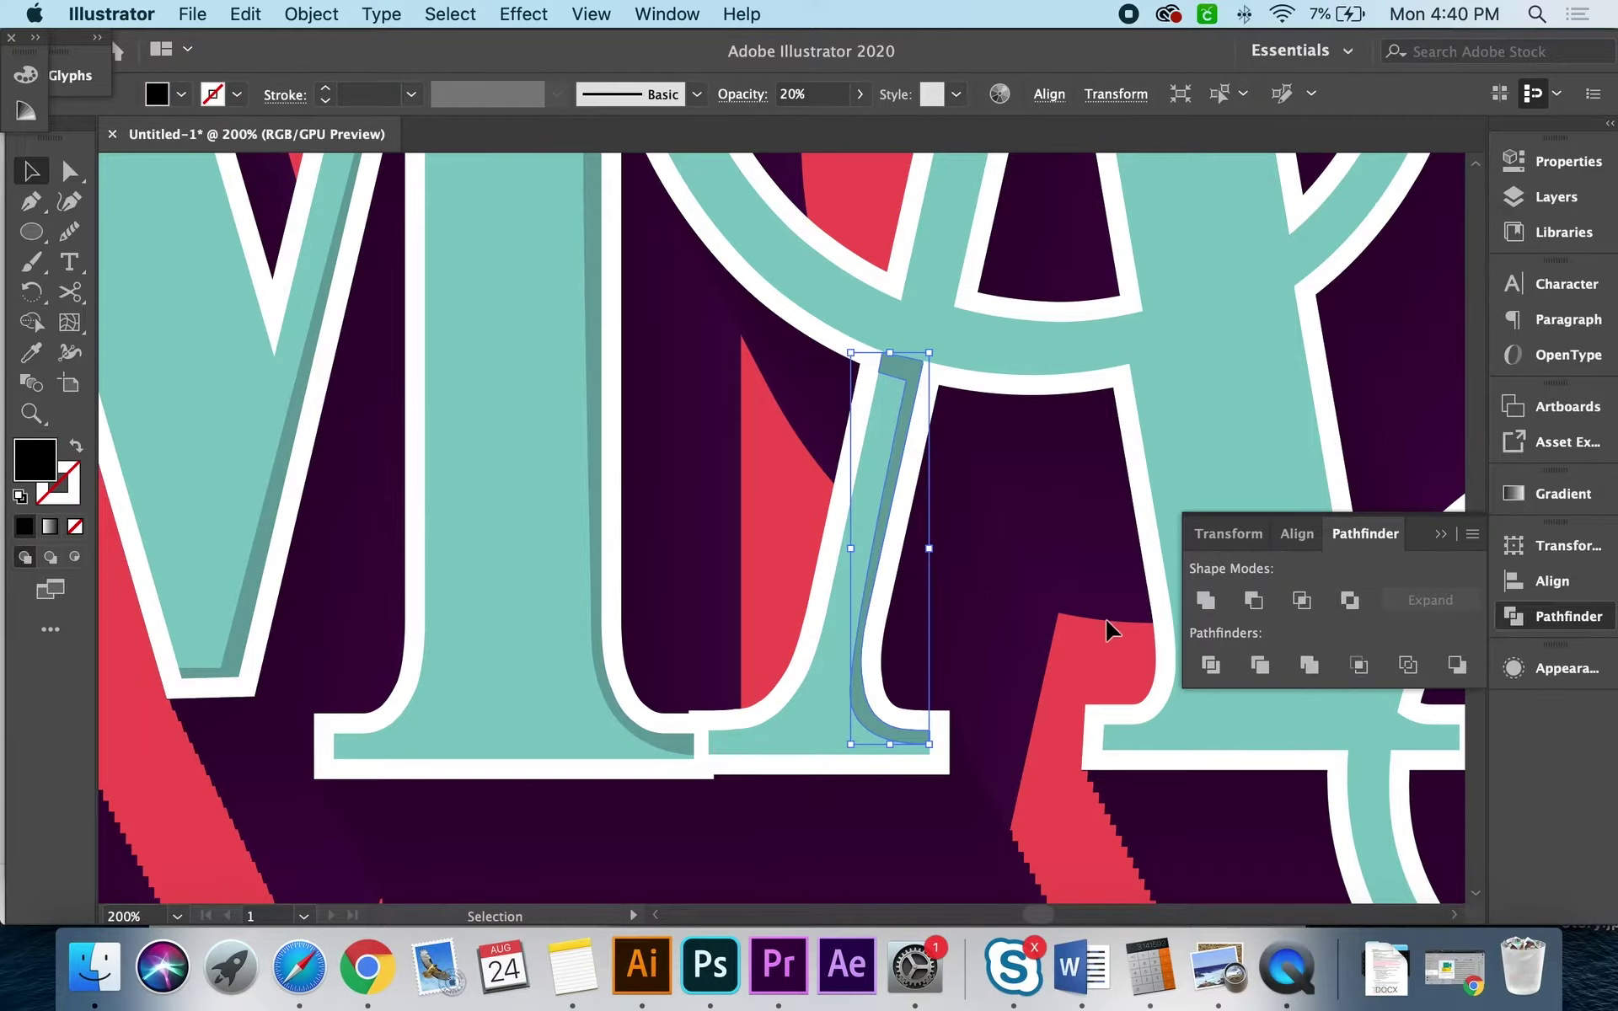
{"action": "left_click", "coordinate": [1064, 605]}
{"action": "scroll", "coordinate": [1064, 605], "scroll_direction": "up", "scroll_amount": 10}
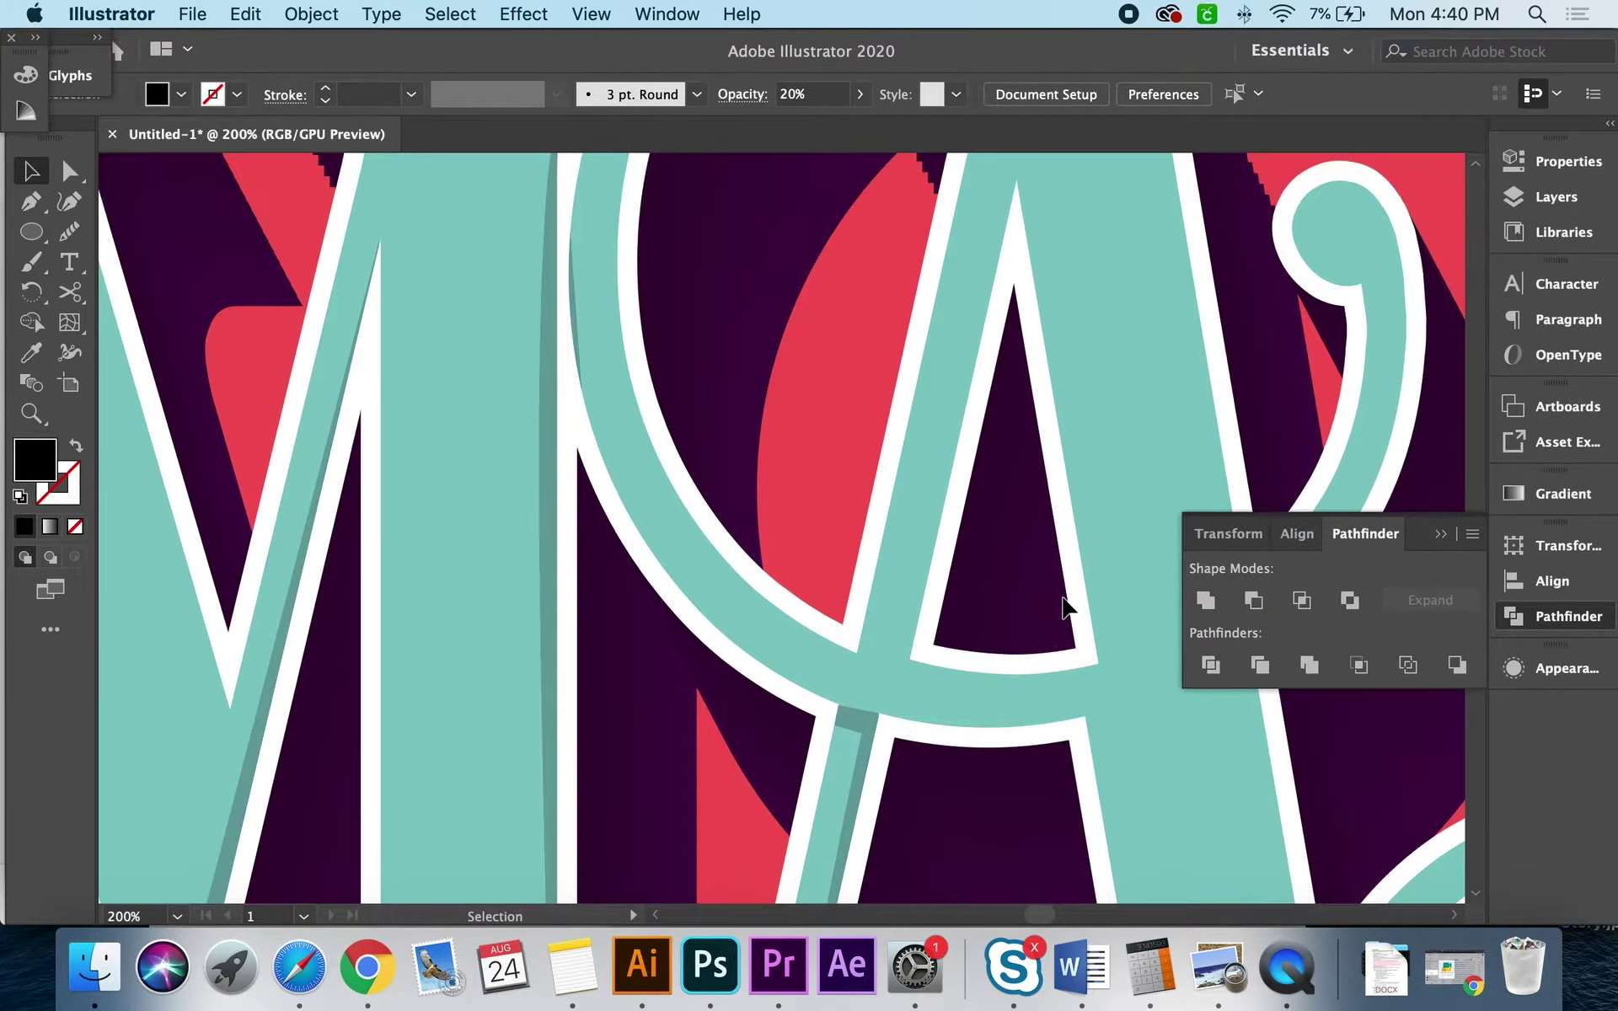
Step: Draw a closed shading sliver from the A's inner corner up to the apex
{"action": "key", "text": "p"}
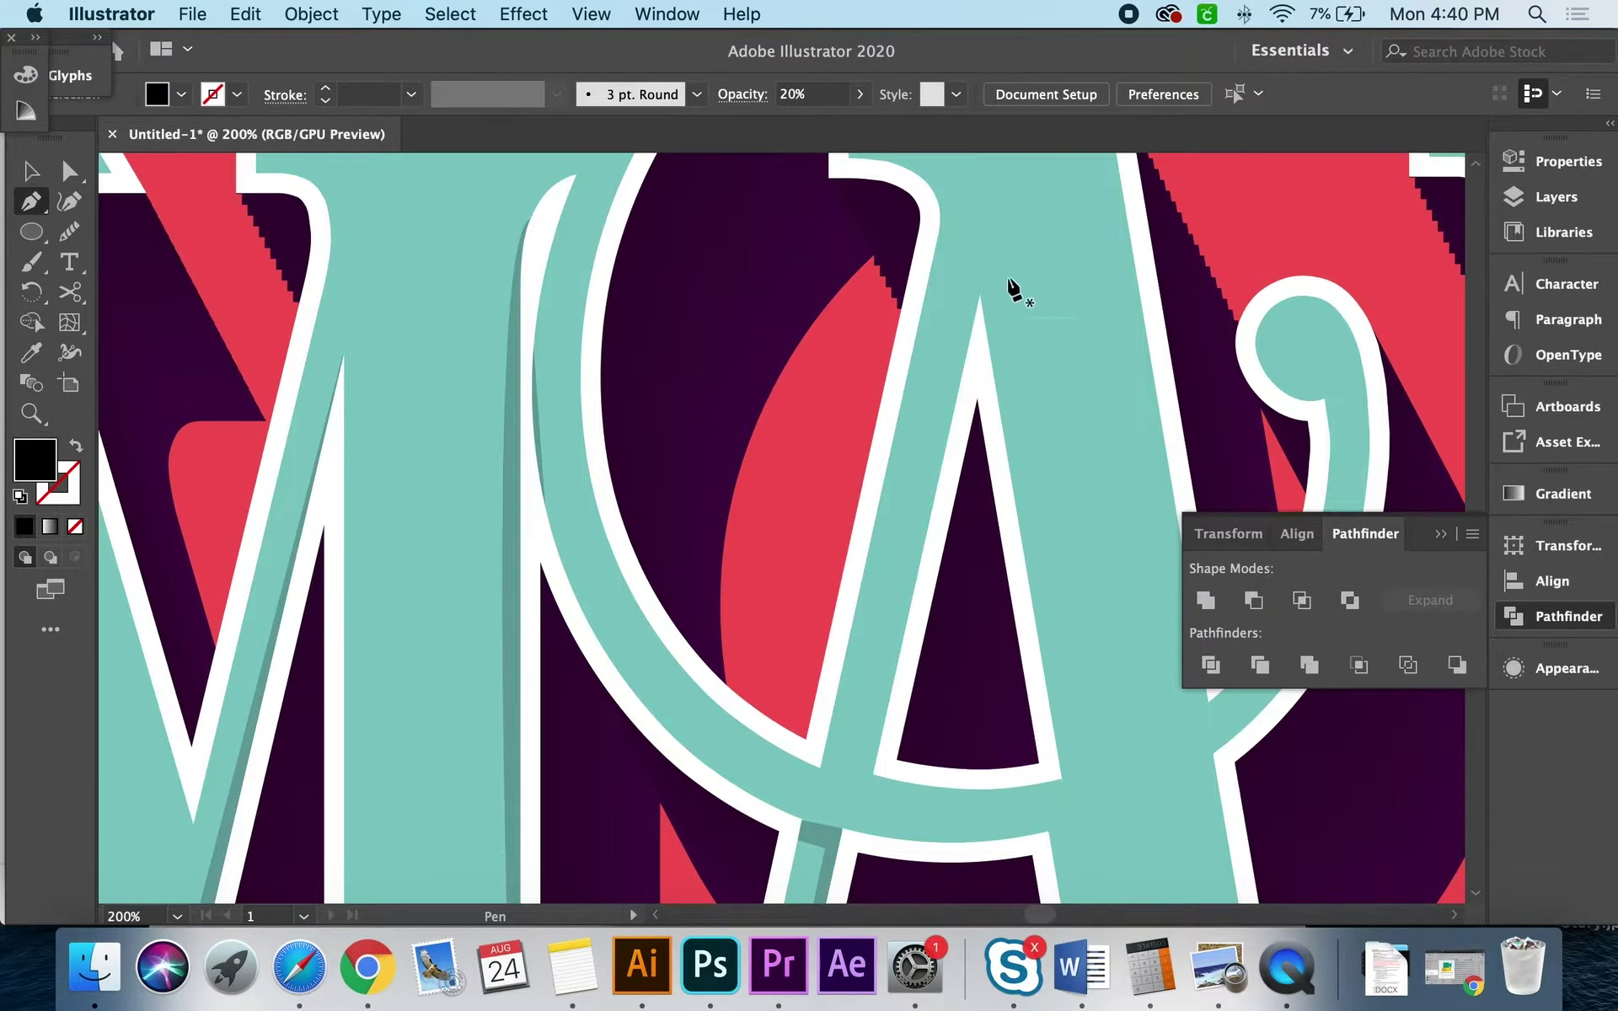
{"action": "left_click_drag", "start_coordinate": [872, 772], "coordinate": [856, 771]}
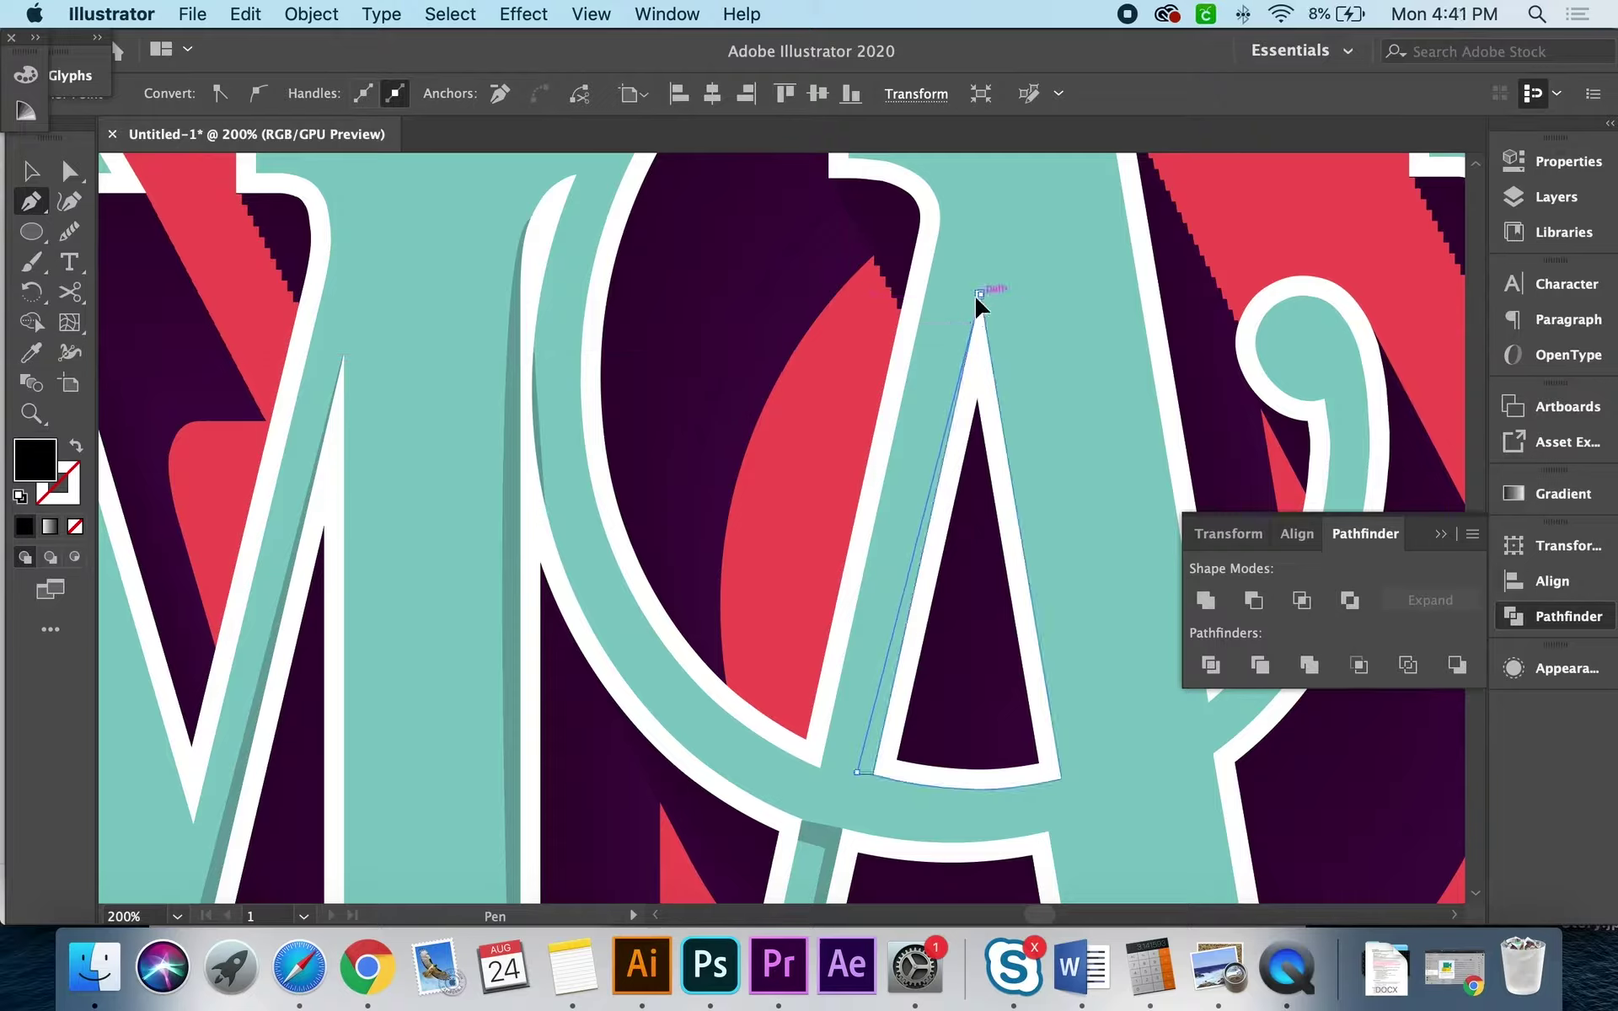
{"action": "left_click_drag", "start_coordinate": [980, 294], "coordinate": [999, 281]}
{"action": "left_click", "coordinate": [936, 718]}
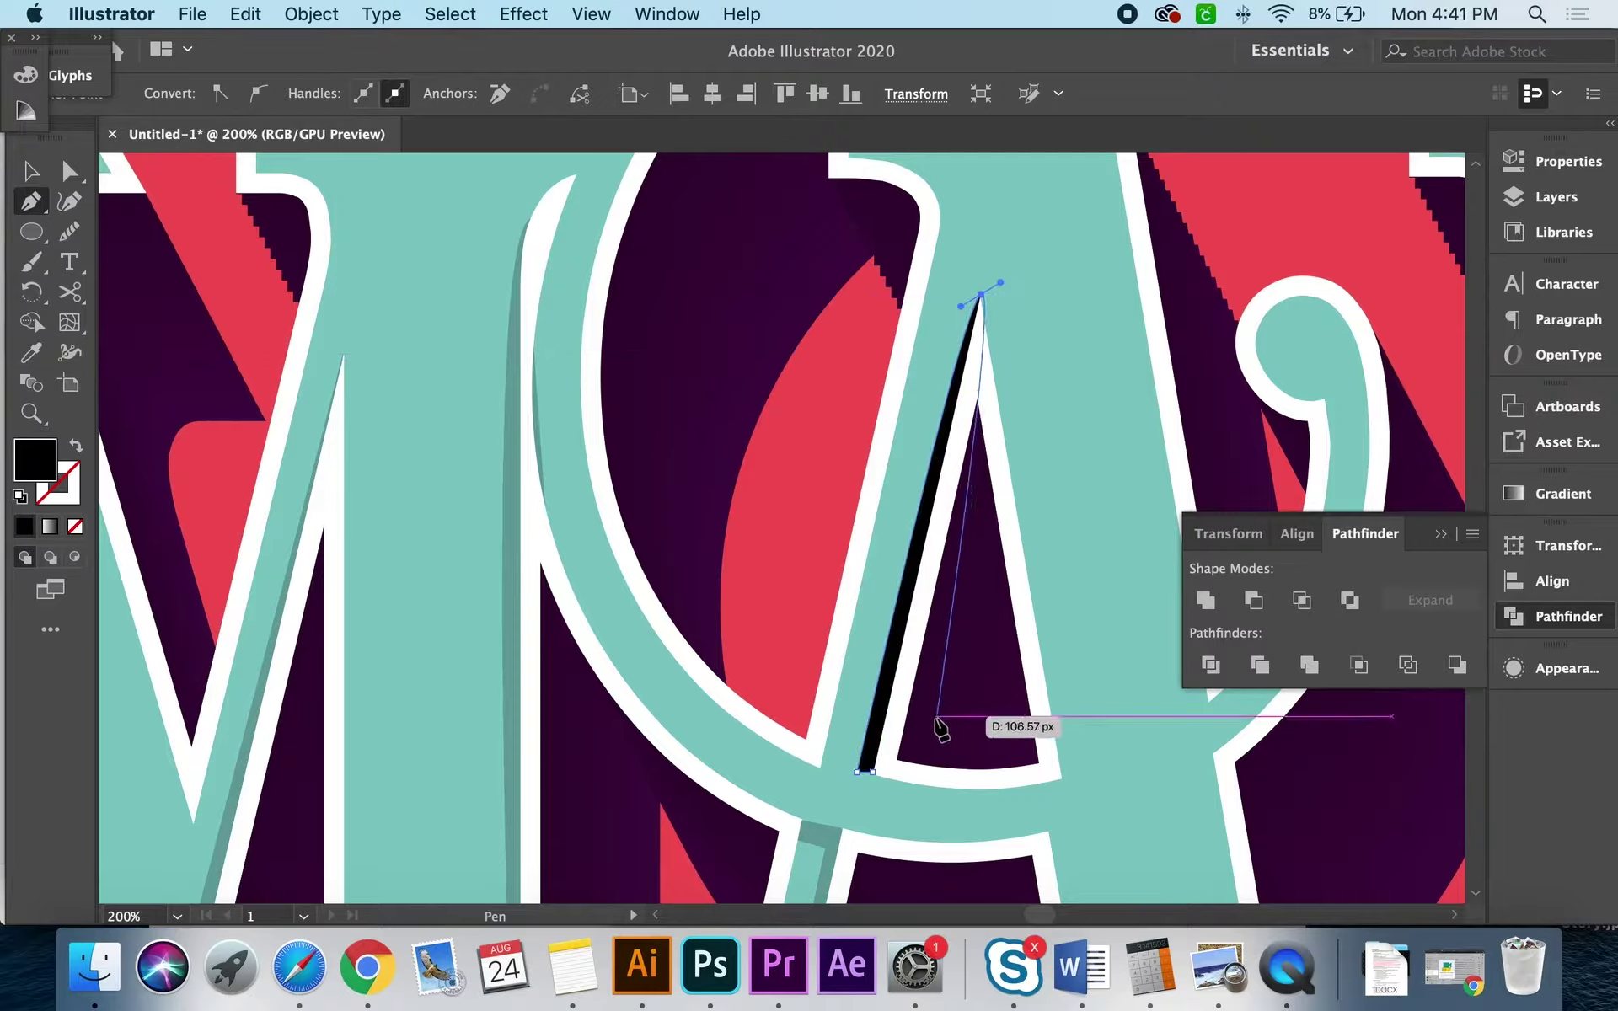
{"action": "left_click", "coordinate": [858, 771]}
{"action": "key", "text": "v"}
Step: Eyedropper a shading fill onto the sliver and Shape Builder away its excess outside the letter
{"action": "key", "text": "i"}
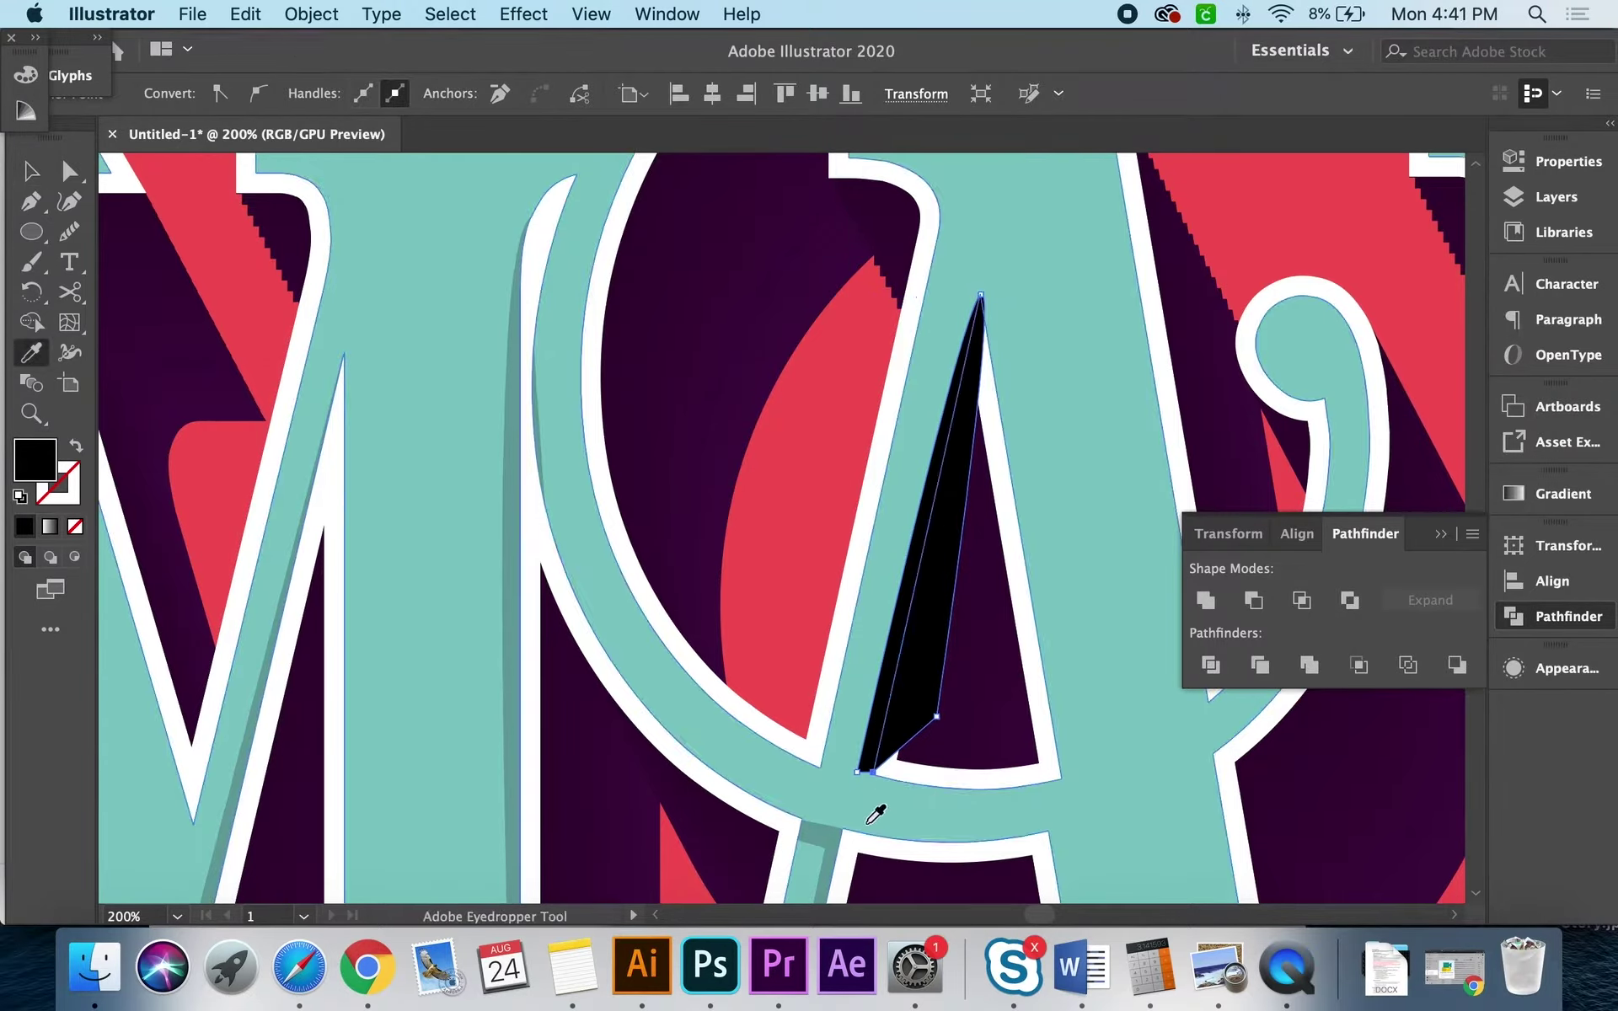
{"action": "left_click", "coordinate": [824, 828]}
{"action": "key", "text": "v"}
{"action": "key", "text": "a"}
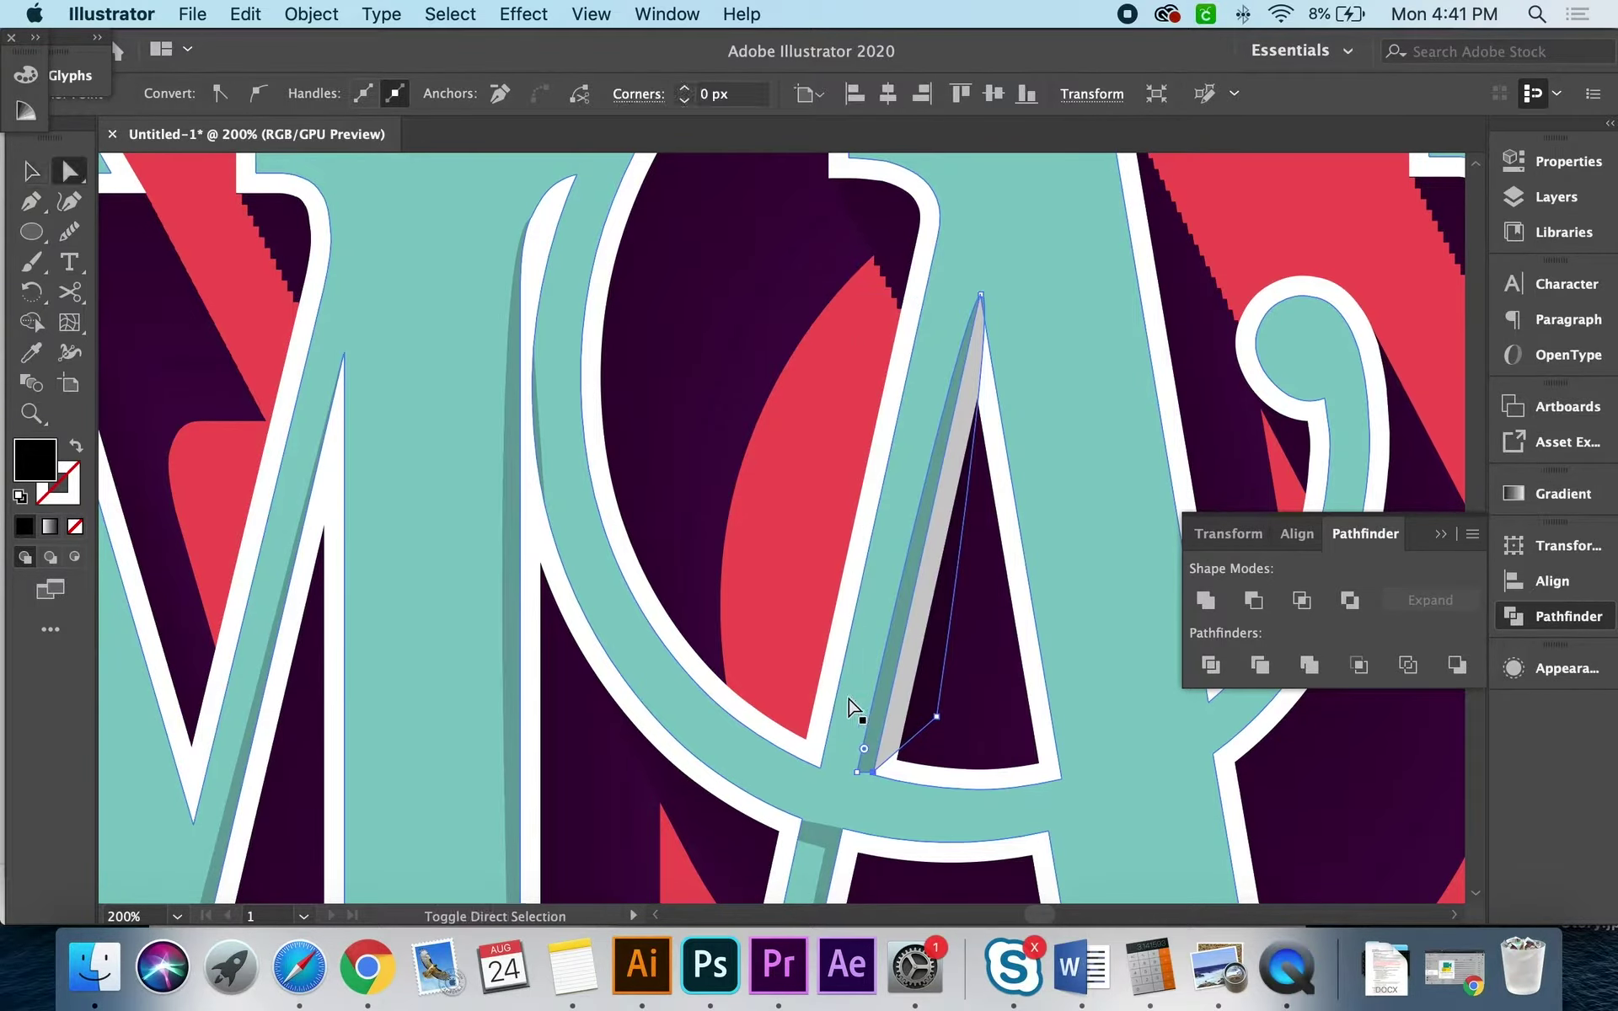
{"action": "key", "text": "super+a"}
{"action": "left_click", "coordinate": [39, 333]}
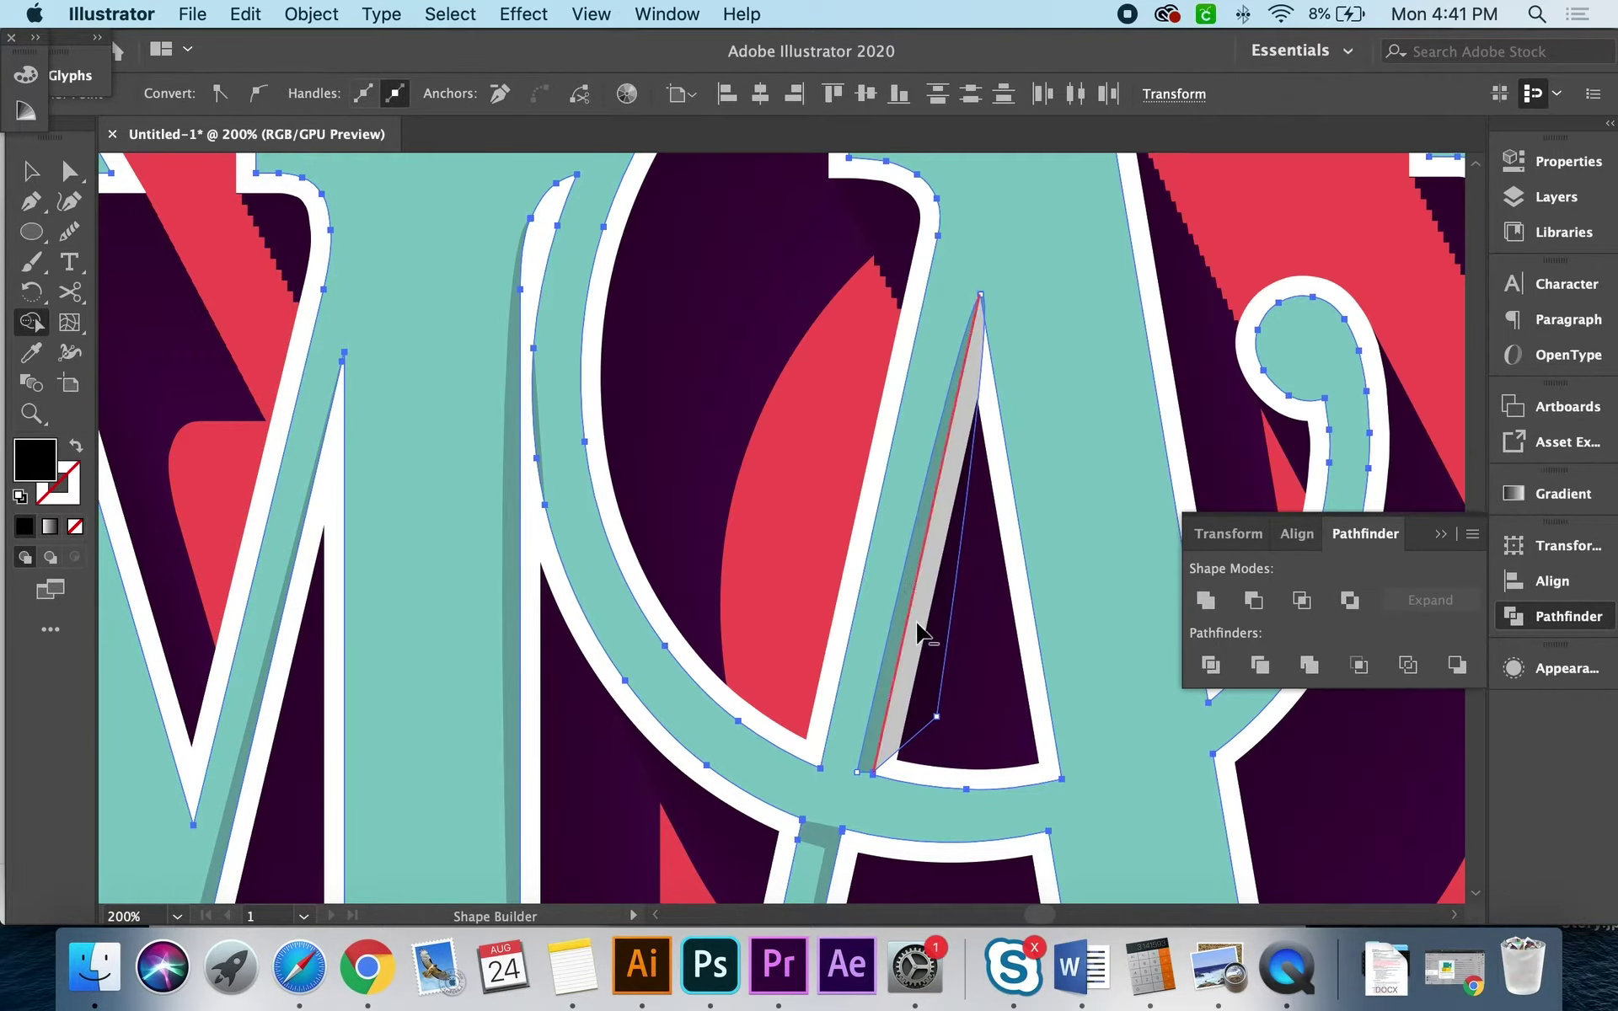
{"action": "left_click", "coordinate": [925, 634]}
{"action": "key", "text": "super+shift+a"}
{"action": "key", "text": "v"}
Step: Zoom in on the A's right leg and place the first anchor of a new shading path at its foot
{"action": "key", "text": "super+minus"}
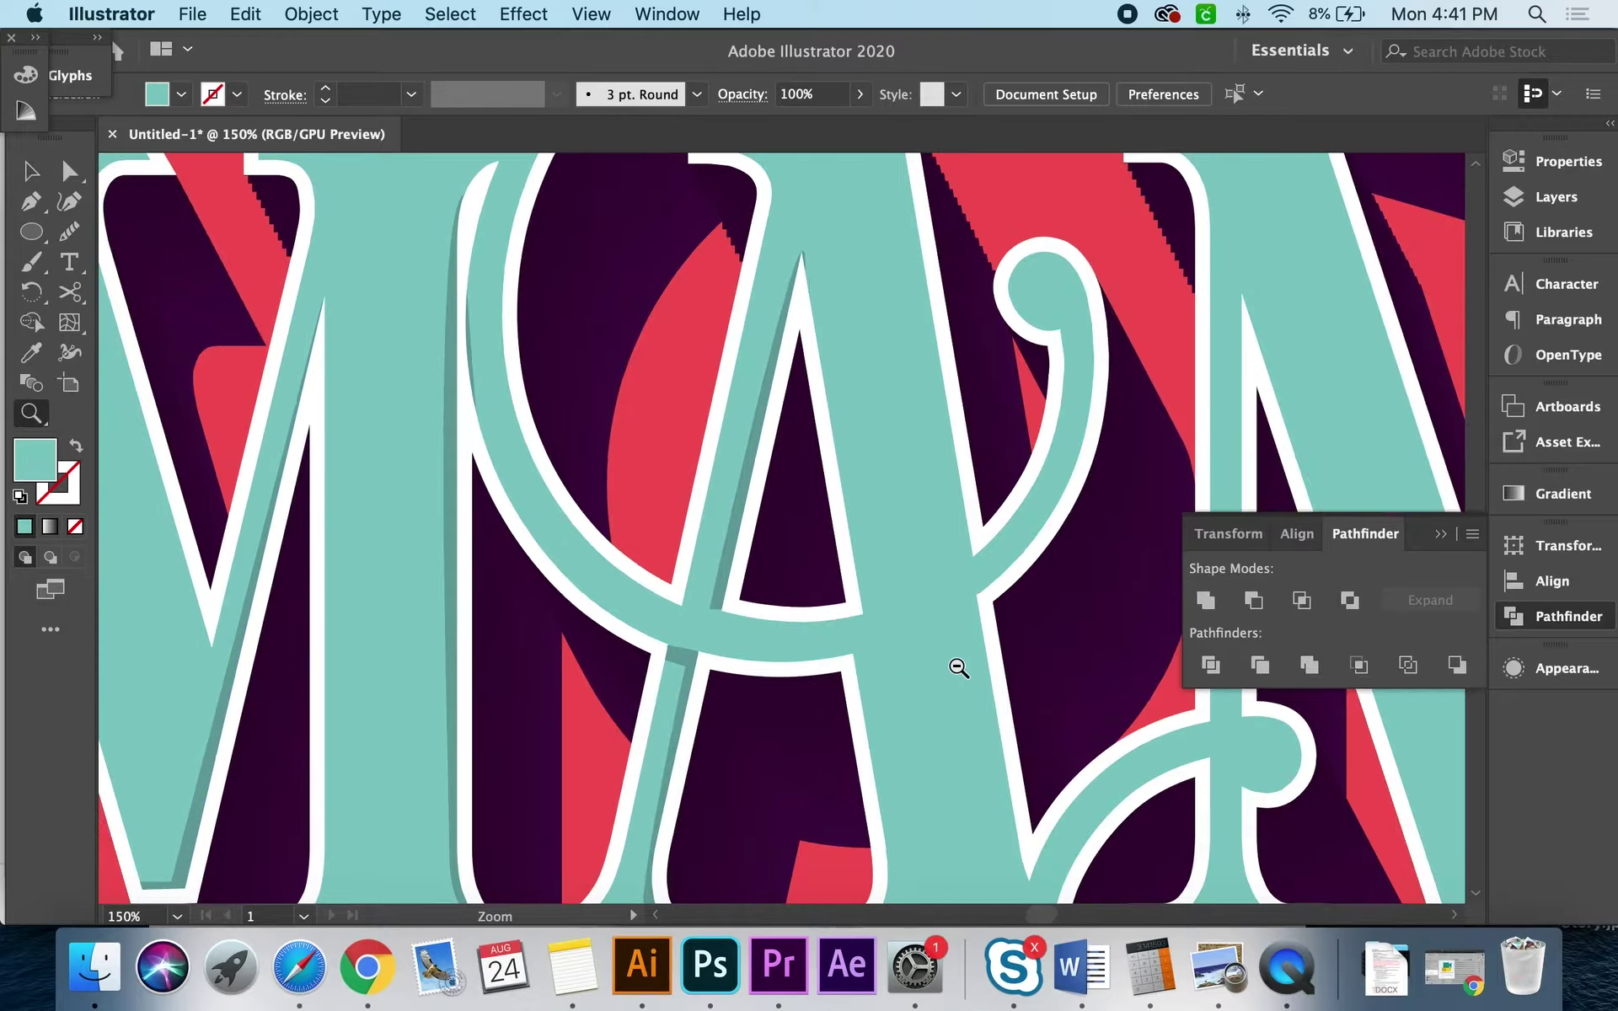
{"action": "key", "text": "super+minus"}
{"action": "key", "text": "super+minus"}
{"action": "key", "text": "z"}
{"action": "key", "text": "super+plus"}
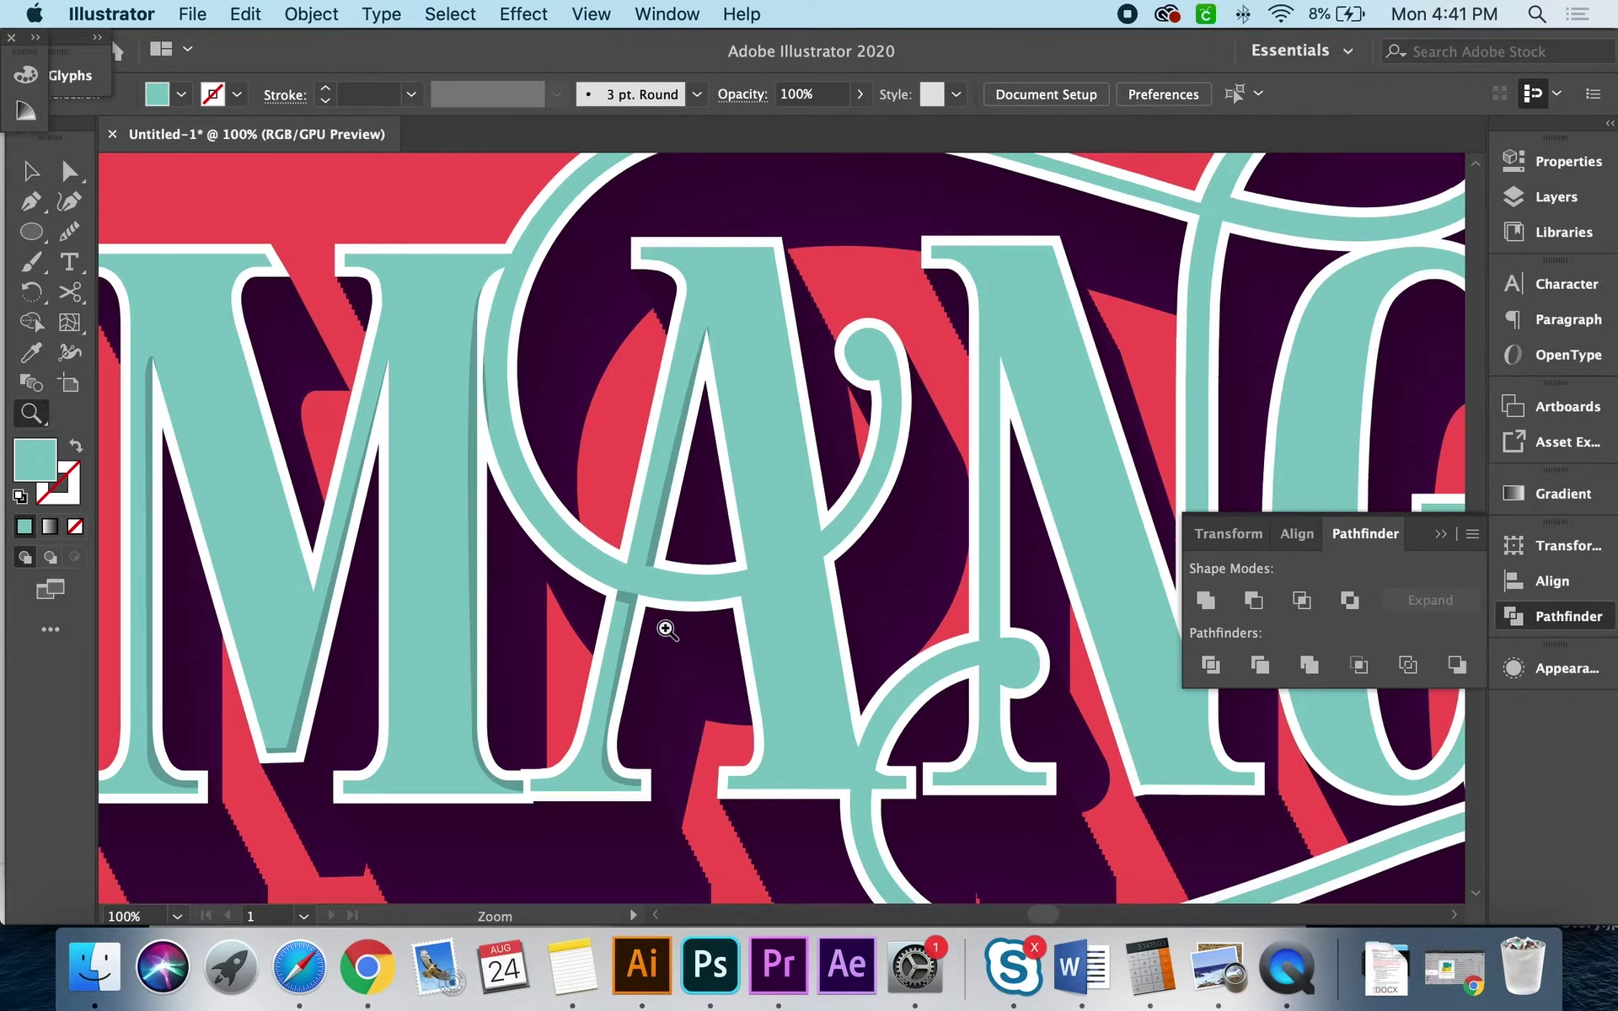
{"action": "left_click", "coordinate": [801, 649]}
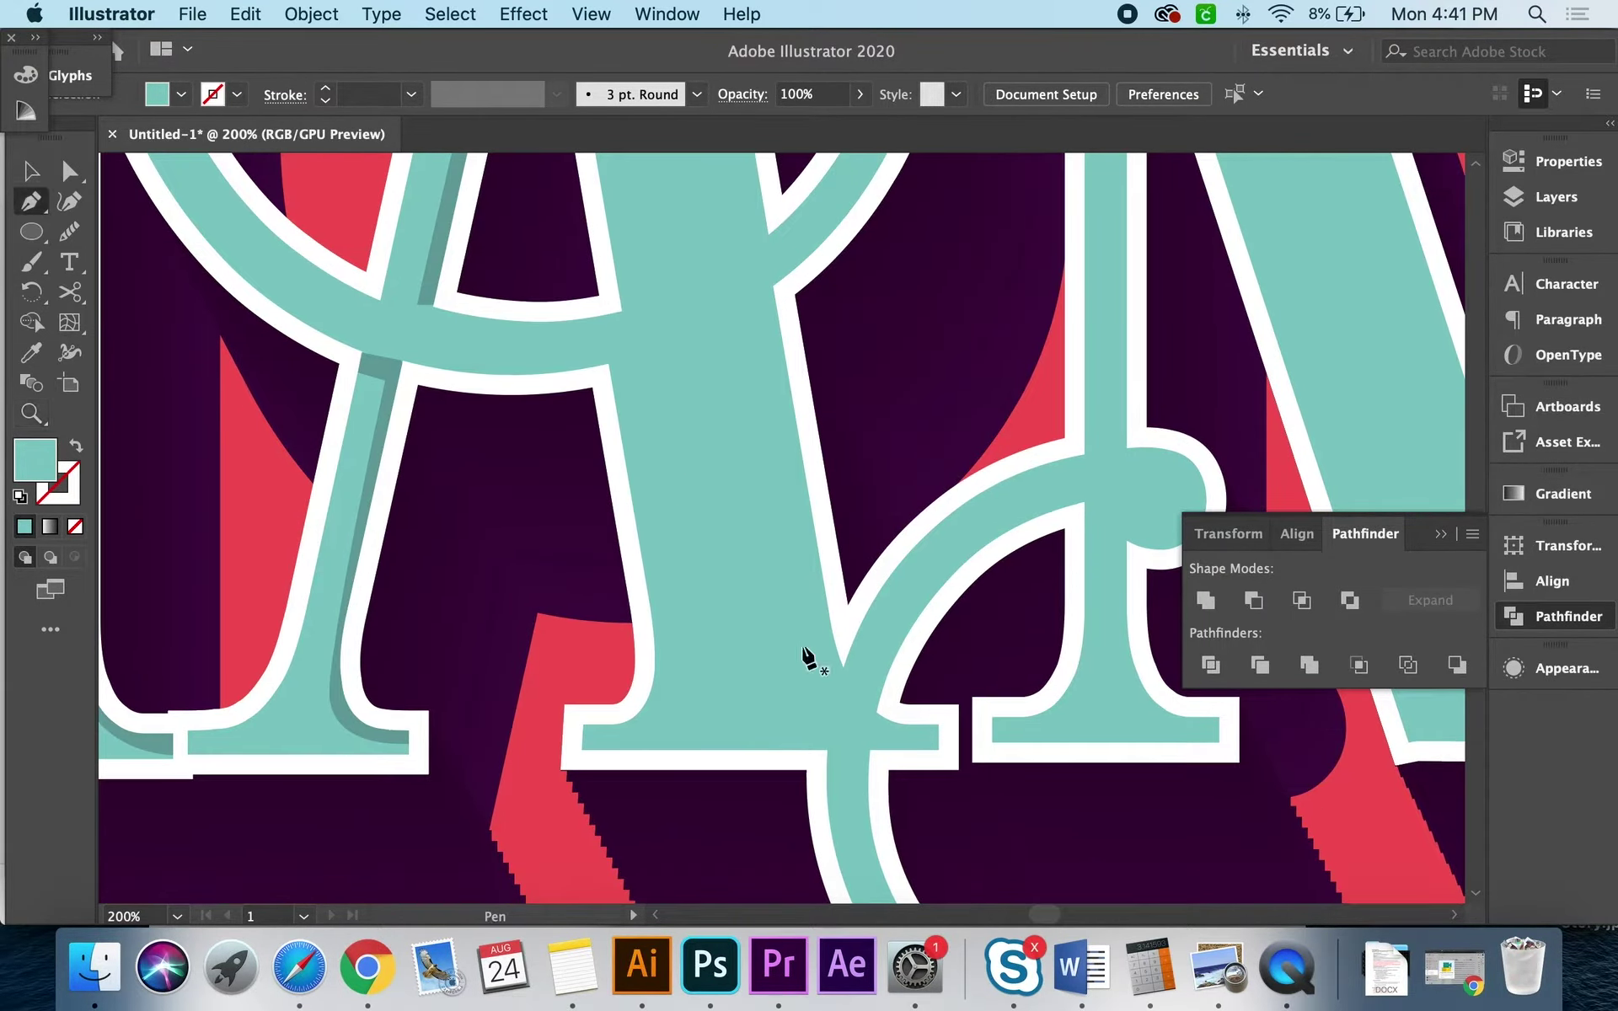
{"action": "left_click", "coordinate": [950, 739]}
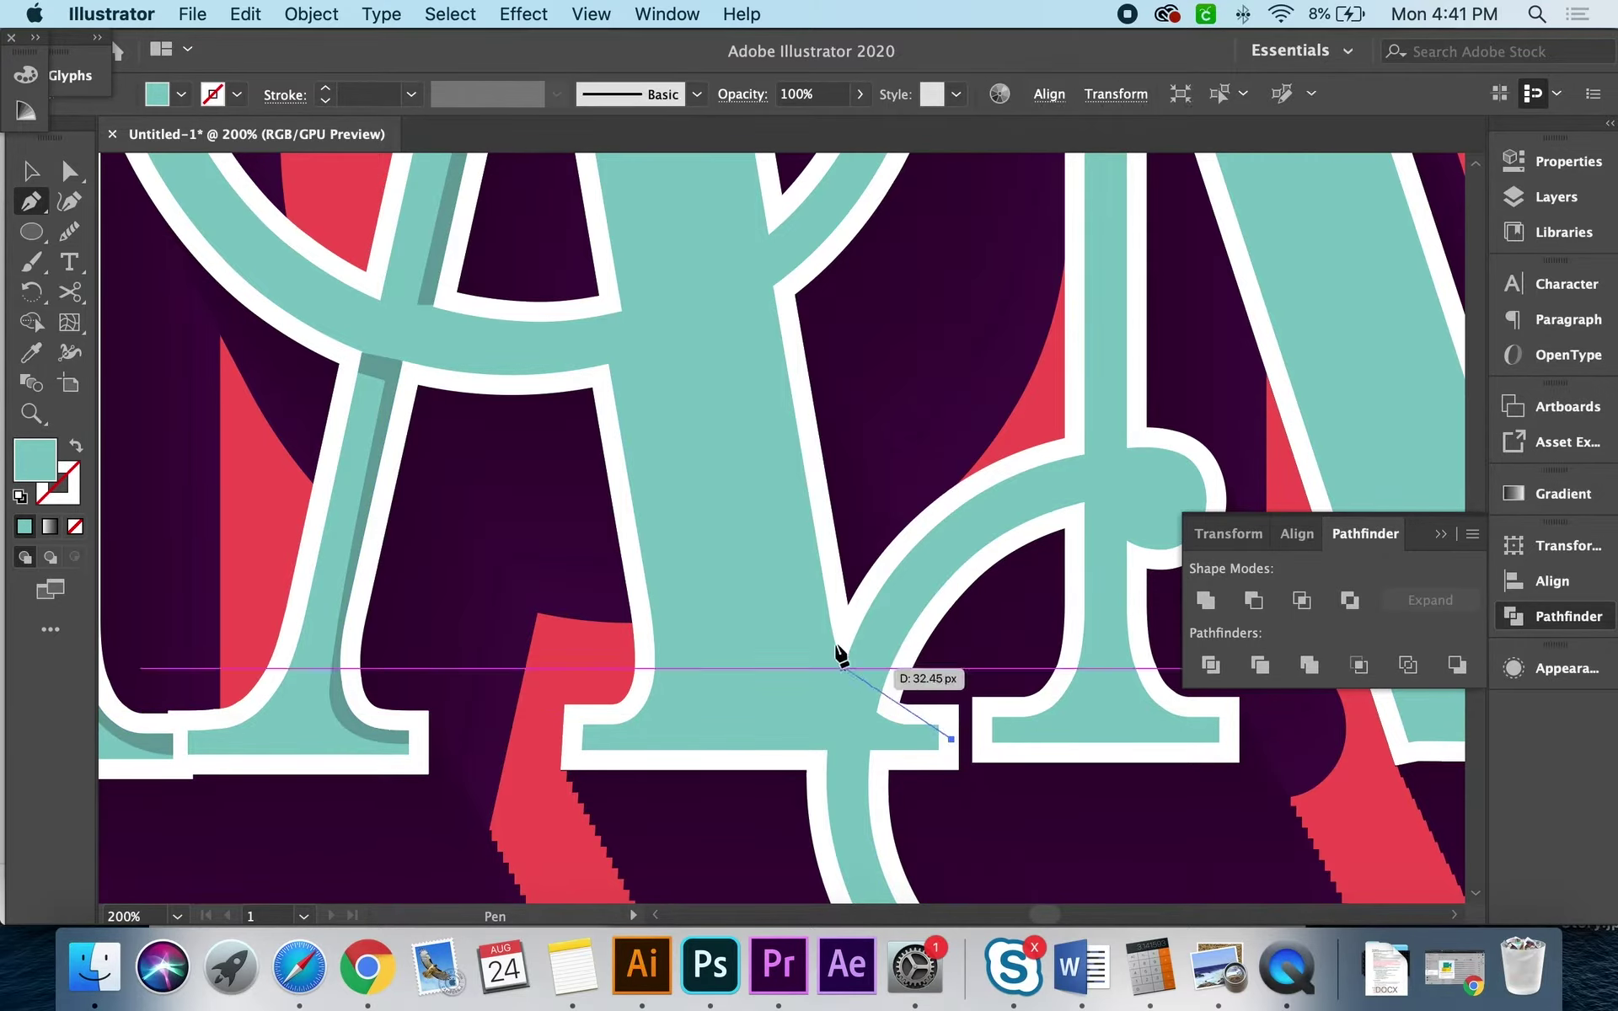
Step: Finish the strip along the A stem's right edge and Shape Builder away the part outside it
{"action": "mouse_move", "coordinate": [815, 631]}
{"action": "left_mouse_down"}
{"action": "mouse_move", "coordinate": [762, 300]}
{"action": "mouse_move", "coordinate": [731, 291]}
{"action": "mouse_move", "coordinate": [779, 355]}
{"action": "mouse_move", "coordinate": [903, 801]}
{"action": "left_mouse_up"}
{"action": "scroll", "coordinate": [763, 337], "scroll_direction": "up", "scroll_amount": 10}
{"action": "scroll", "coordinate": [780, 356], "scroll_direction": "down", "scroll_amount": 10}
{"action": "left_click_drag", "start_coordinate": [950, 873], "coordinate": [952, 877]}
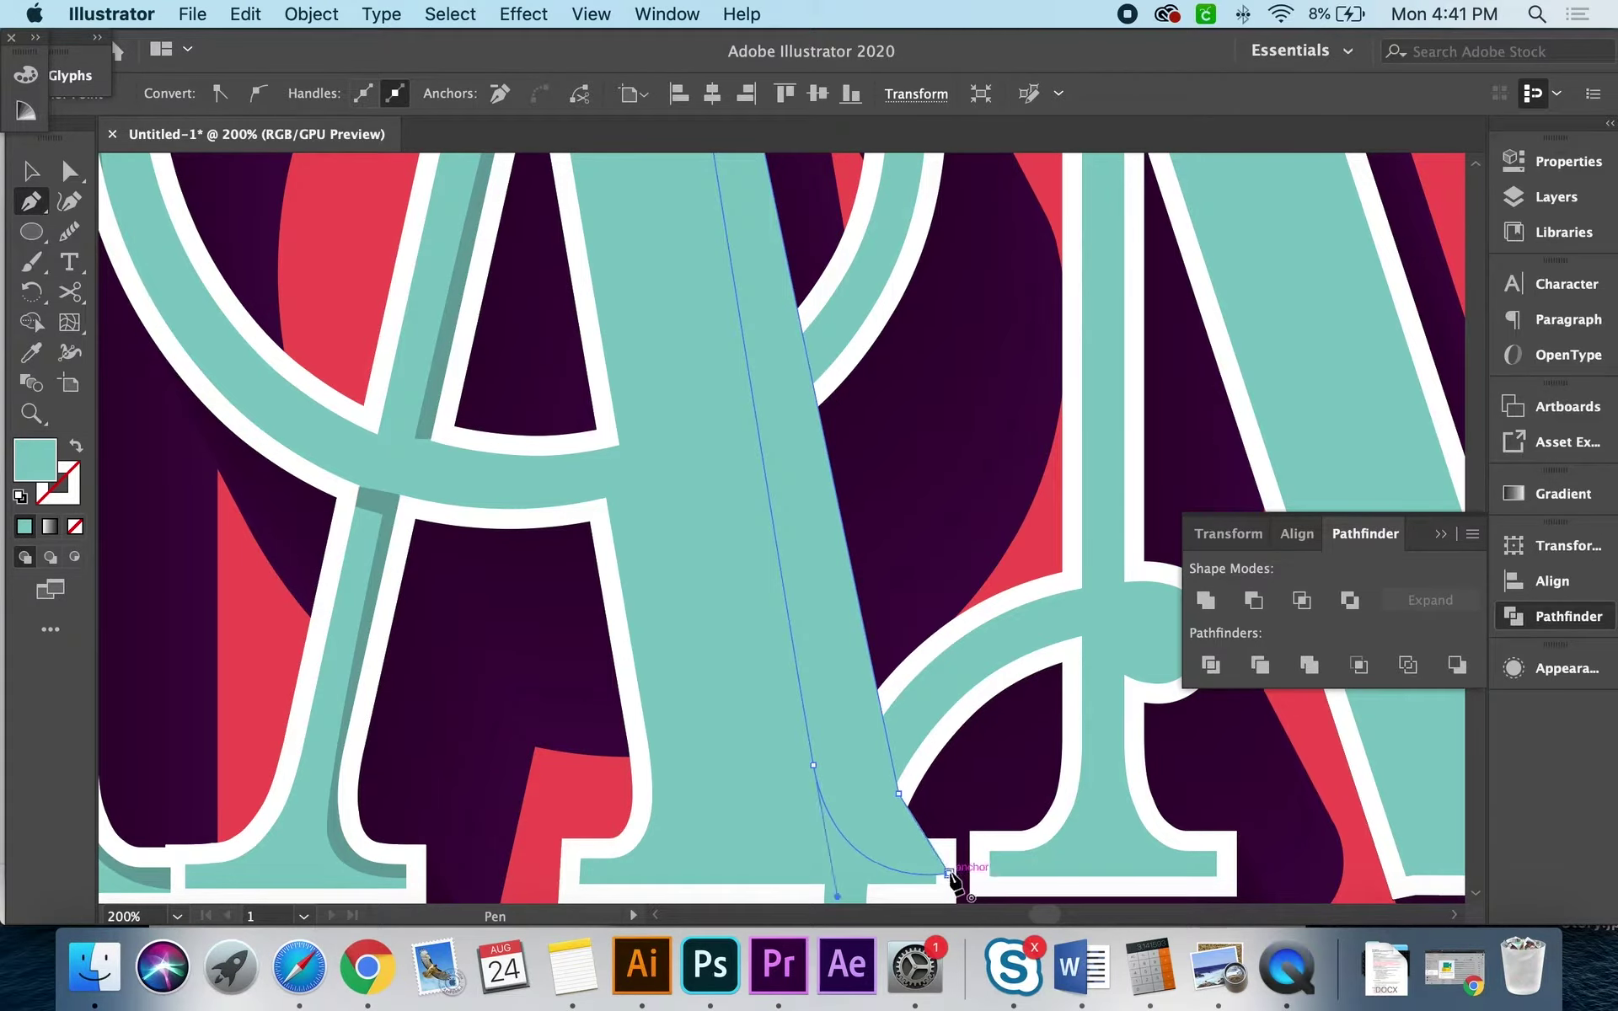
{"action": "key", "text": "ctrl+a"}
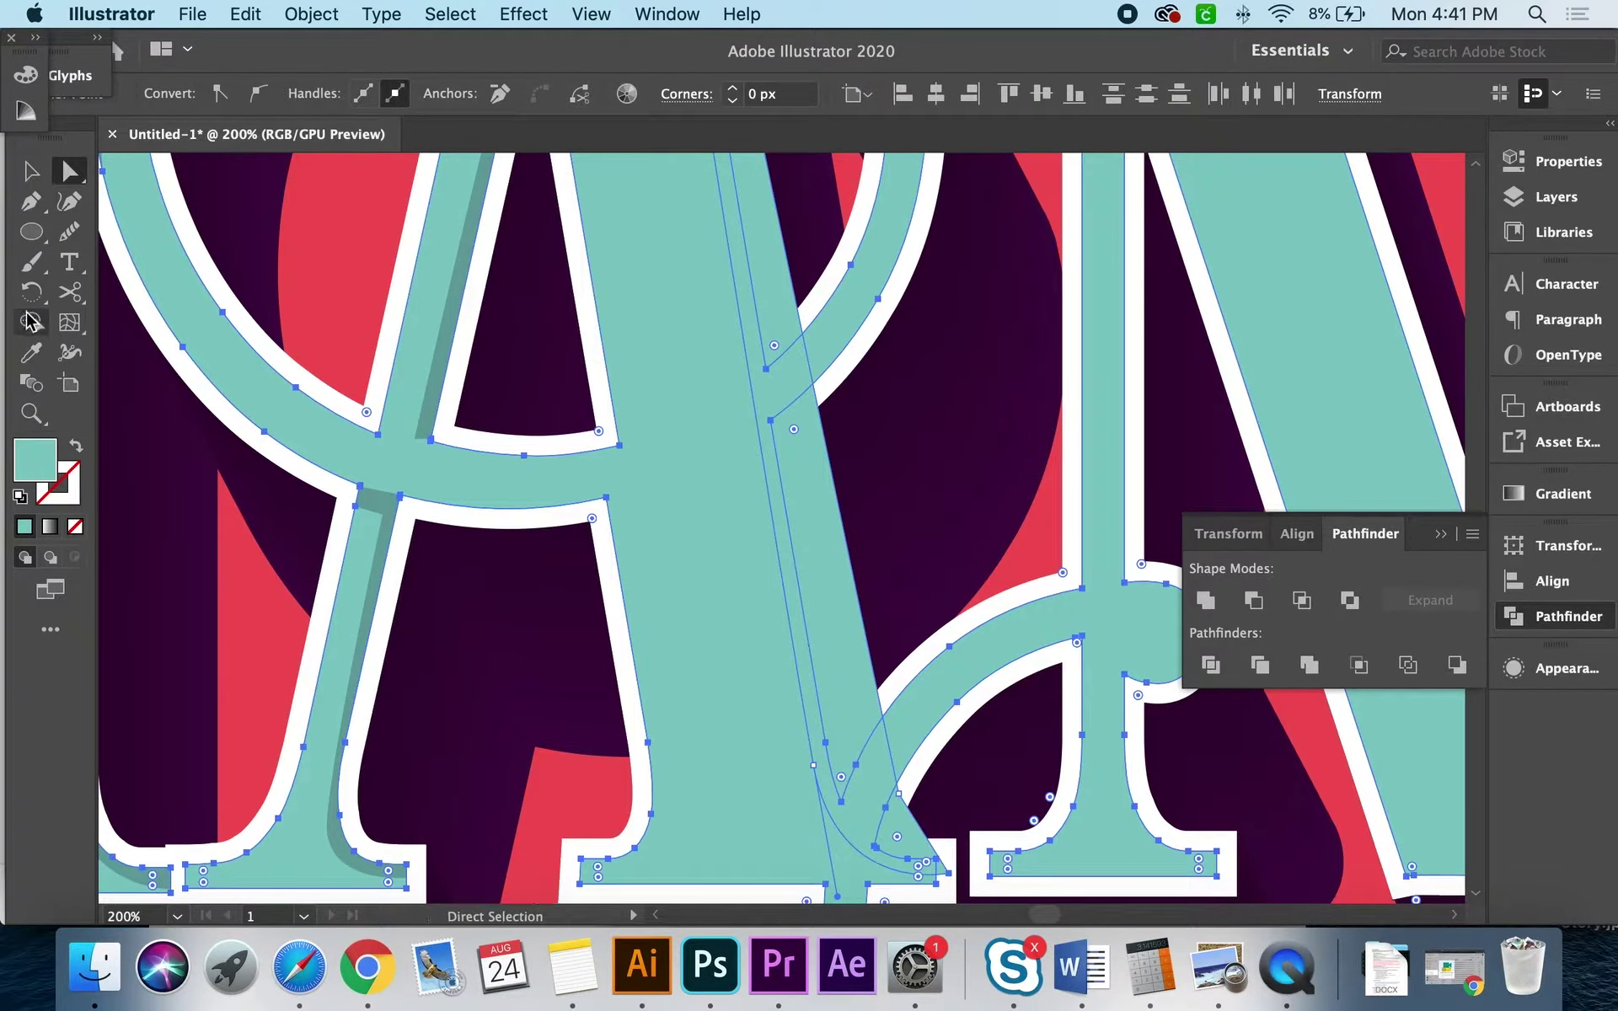
{"action": "left_click", "coordinate": [30, 322]}
{"action": "left_click", "coordinate": [851, 731], "text": "alt"}
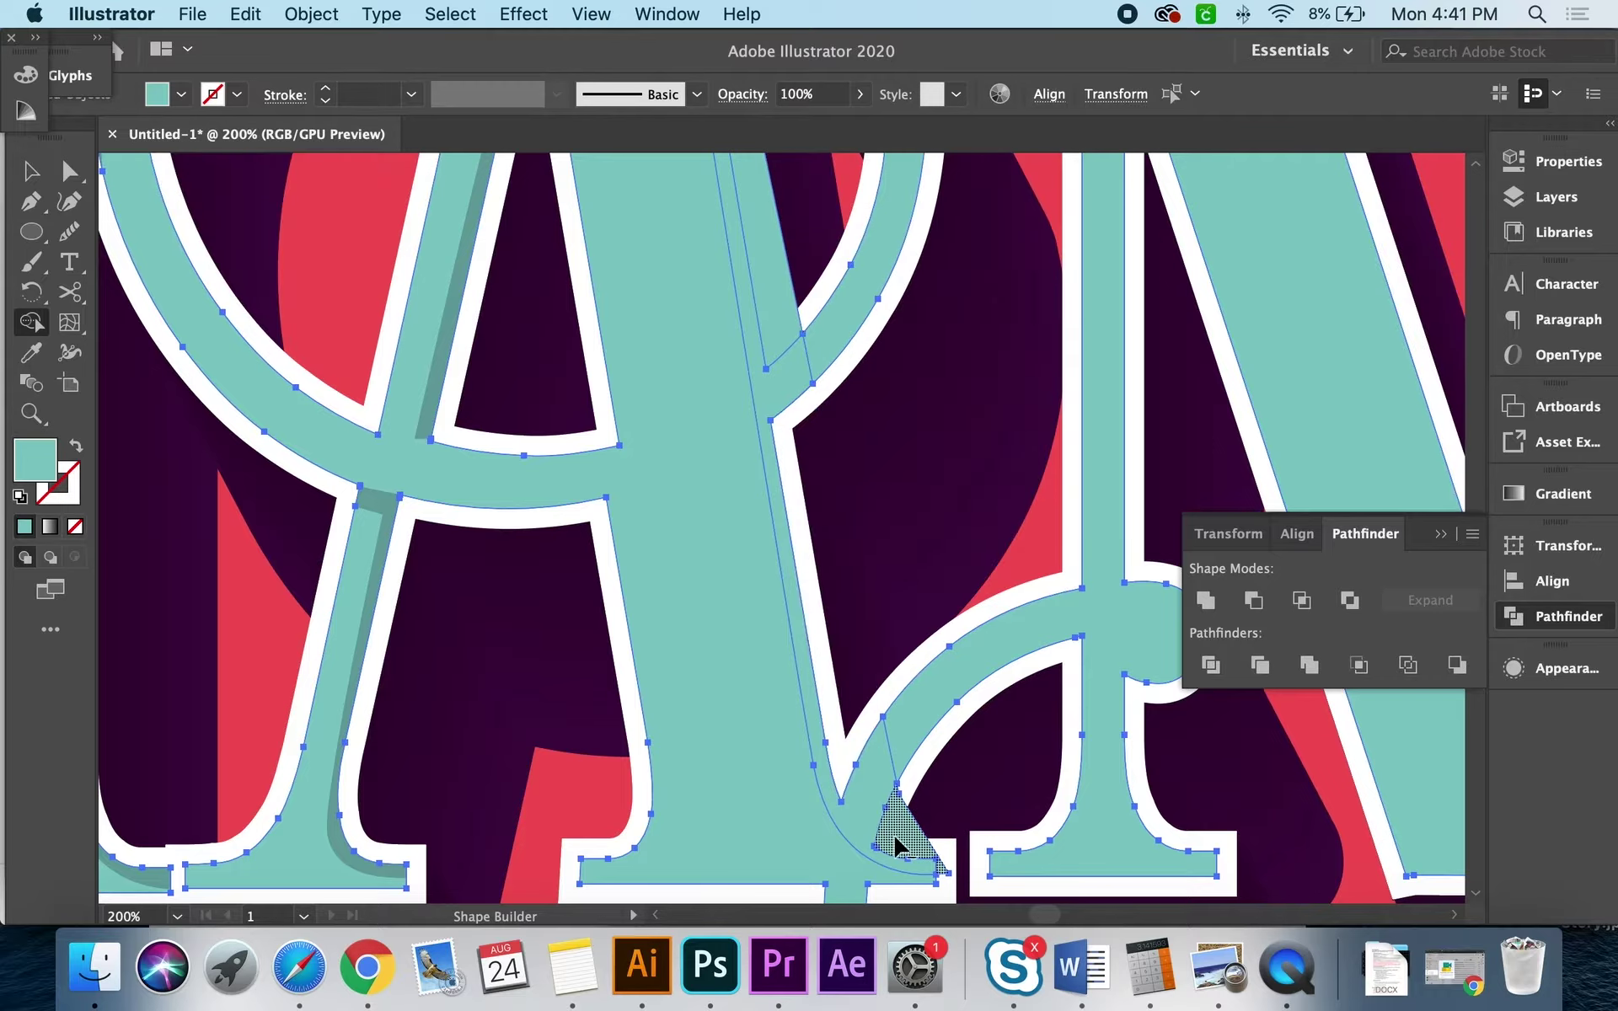
{"action": "scroll", "coordinate": [830, 595], "scroll_direction": "up", "scroll_amount": 3}
{"action": "scroll", "coordinate": [824, 506], "scroll_direction": "up", "scroll_amount": 3}
{"action": "scroll", "coordinate": [821, 556], "scroll_direction": "up", "scroll_amount": 2}
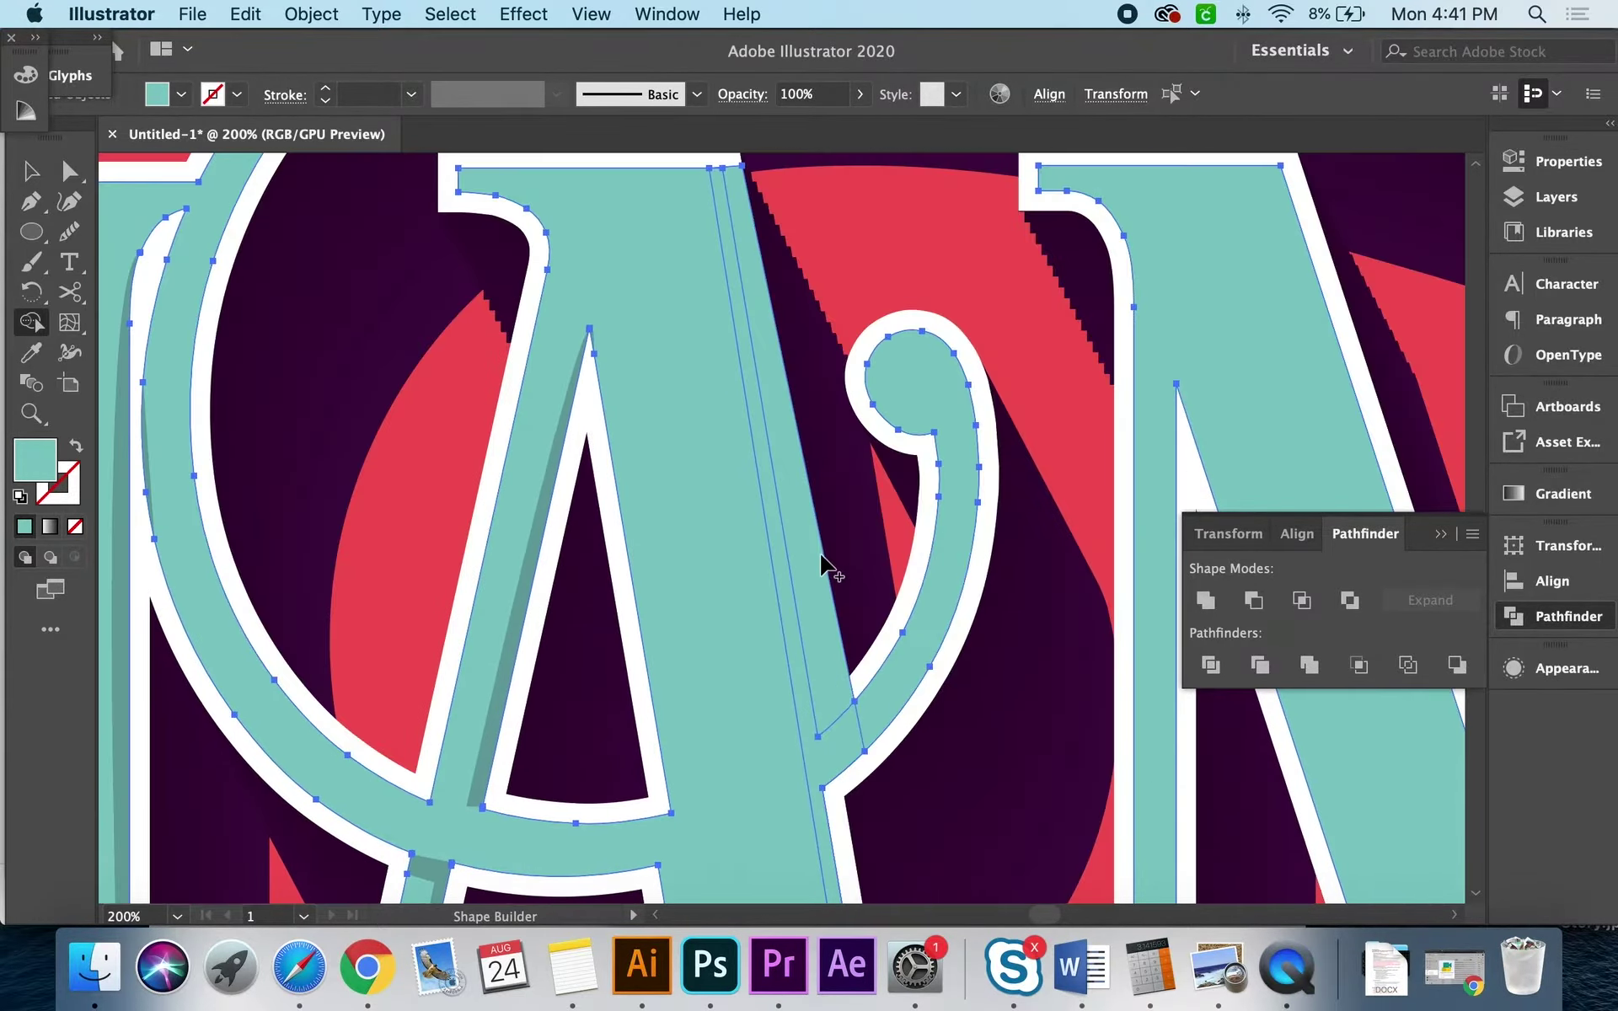
Step: Trim the stem sliver and give it the dark translucent shadow fill
{"action": "key", "text": "v"}
{"action": "left_click", "coordinate": [801, 647]}
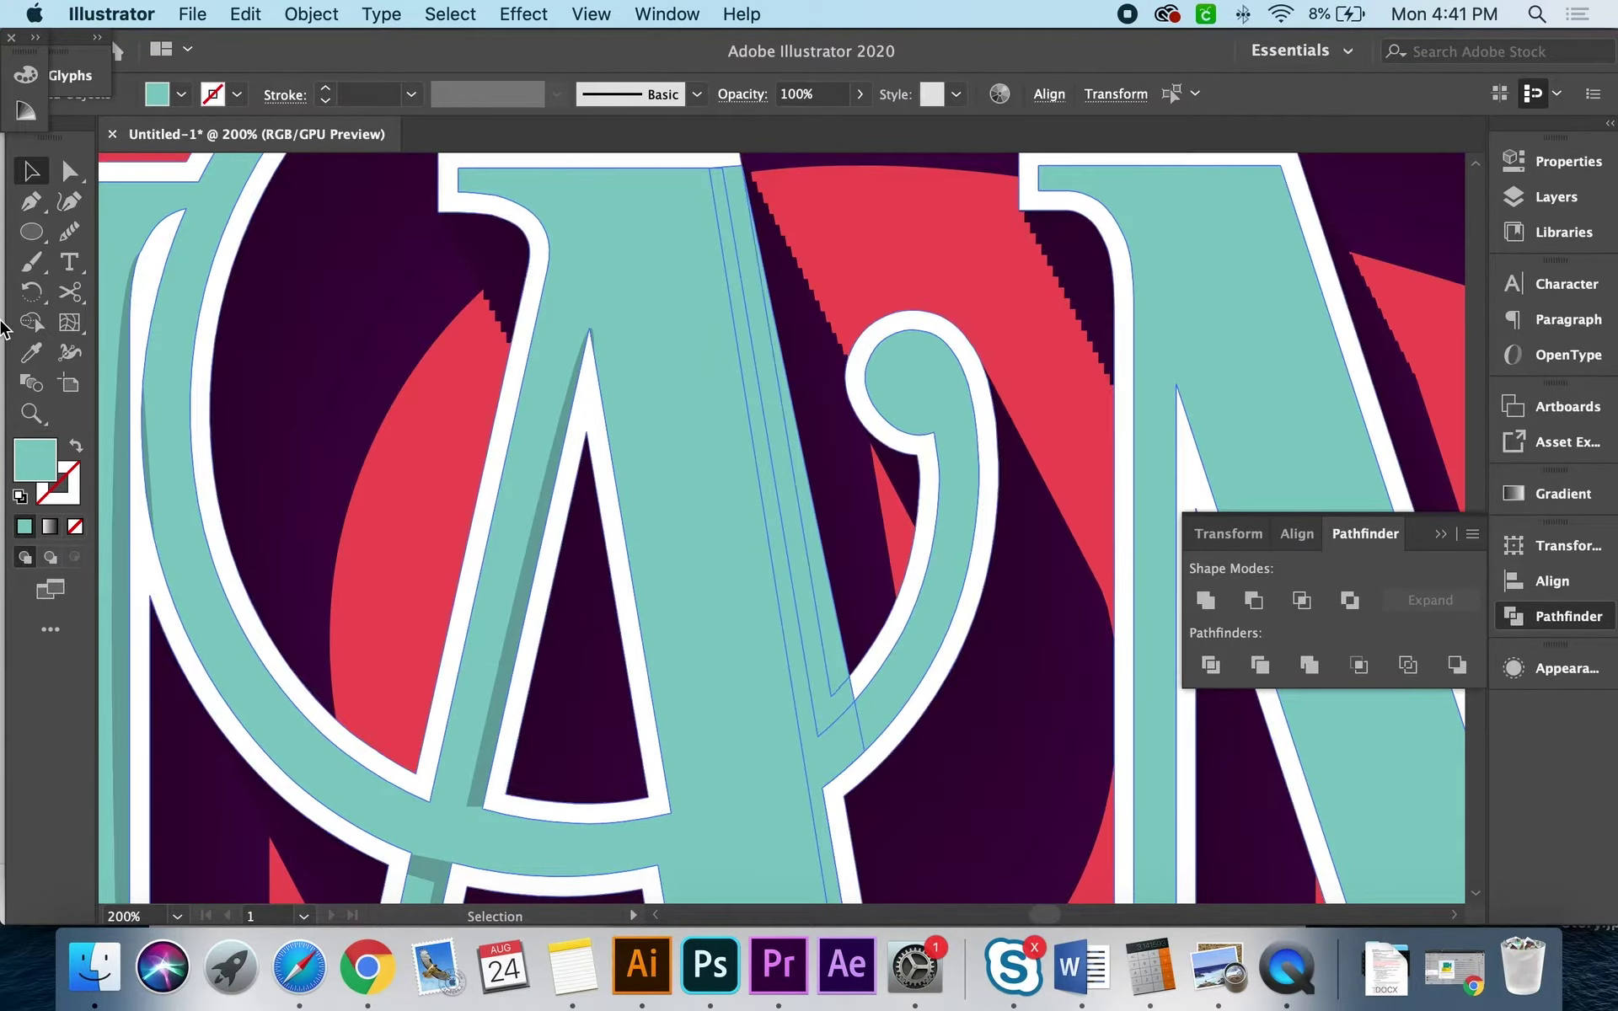
{"action": "left_click", "coordinate": [31, 318]}
{"action": "left_click", "coordinate": [809, 599]}
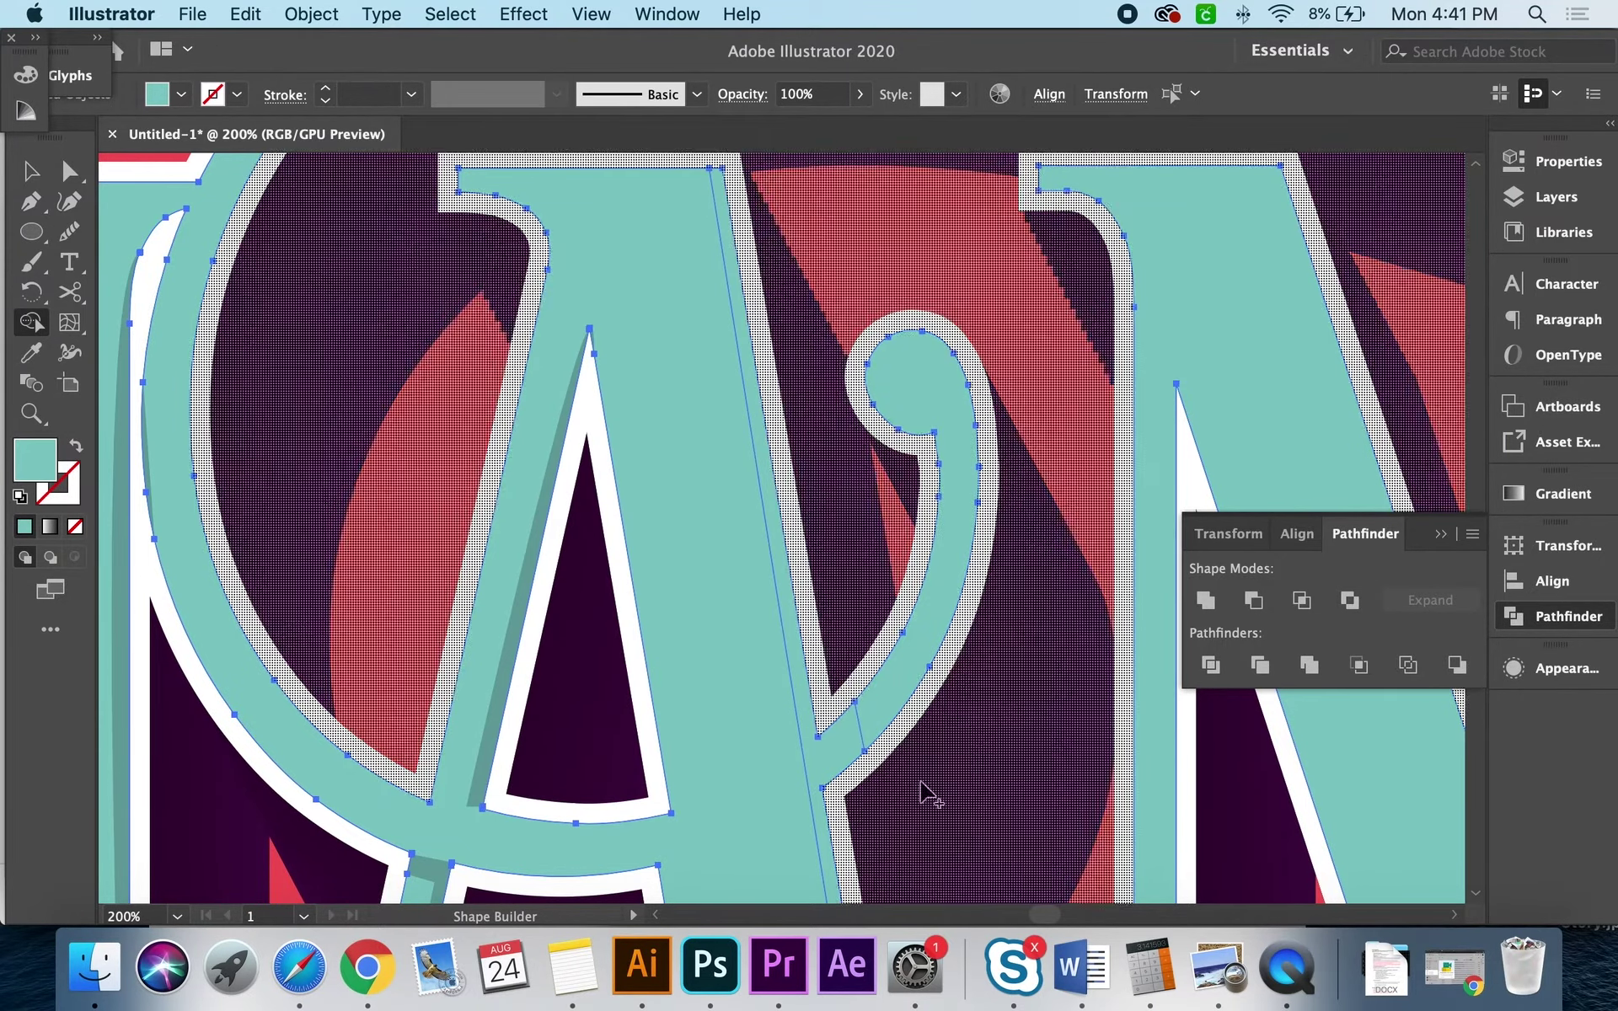
{"action": "key", "text": "a"}
{"action": "left_click", "coordinate": [807, 748]}
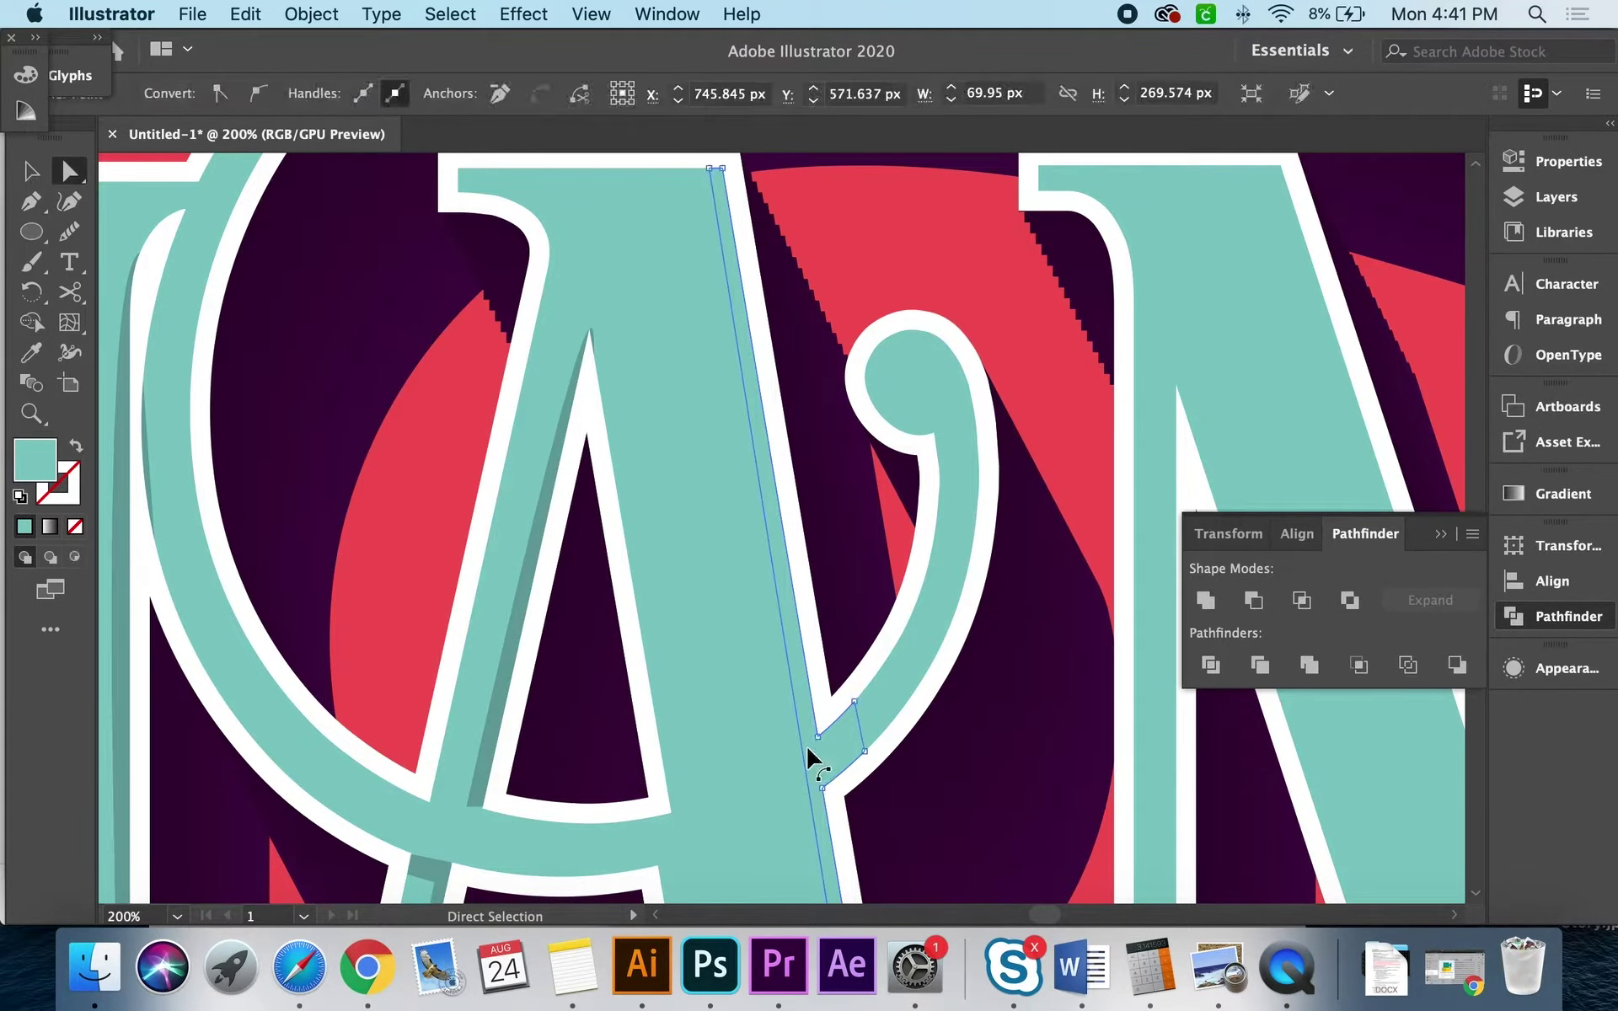
{"action": "key", "text": "i"}
{"action": "left_click", "coordinate": [487, 714]}
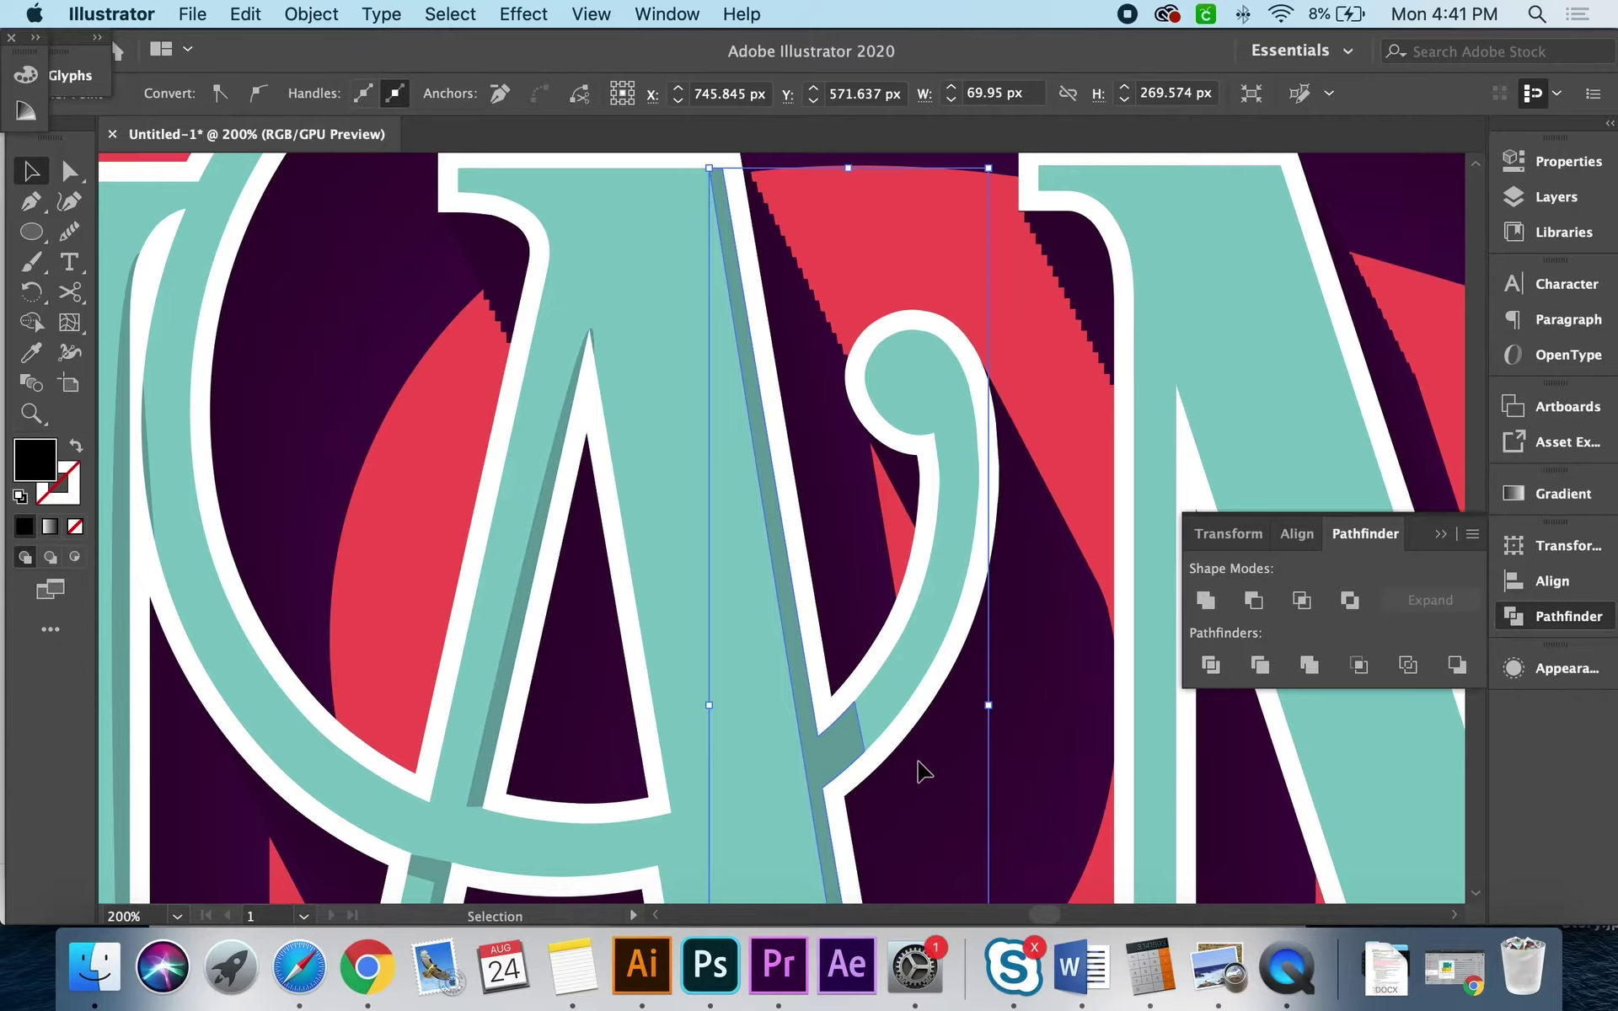
{"action": "key", "text": "super+shift+a"}
Step: Zoom into the A's foot and select the dark shadow shape
{"action": "key", "text": "z"}
{"action": "left_click_drag", "start_coordinate": [762, 643], "coordinate": [865, 536]}
{"action": "left_click", "coordinate": [865, 536]}
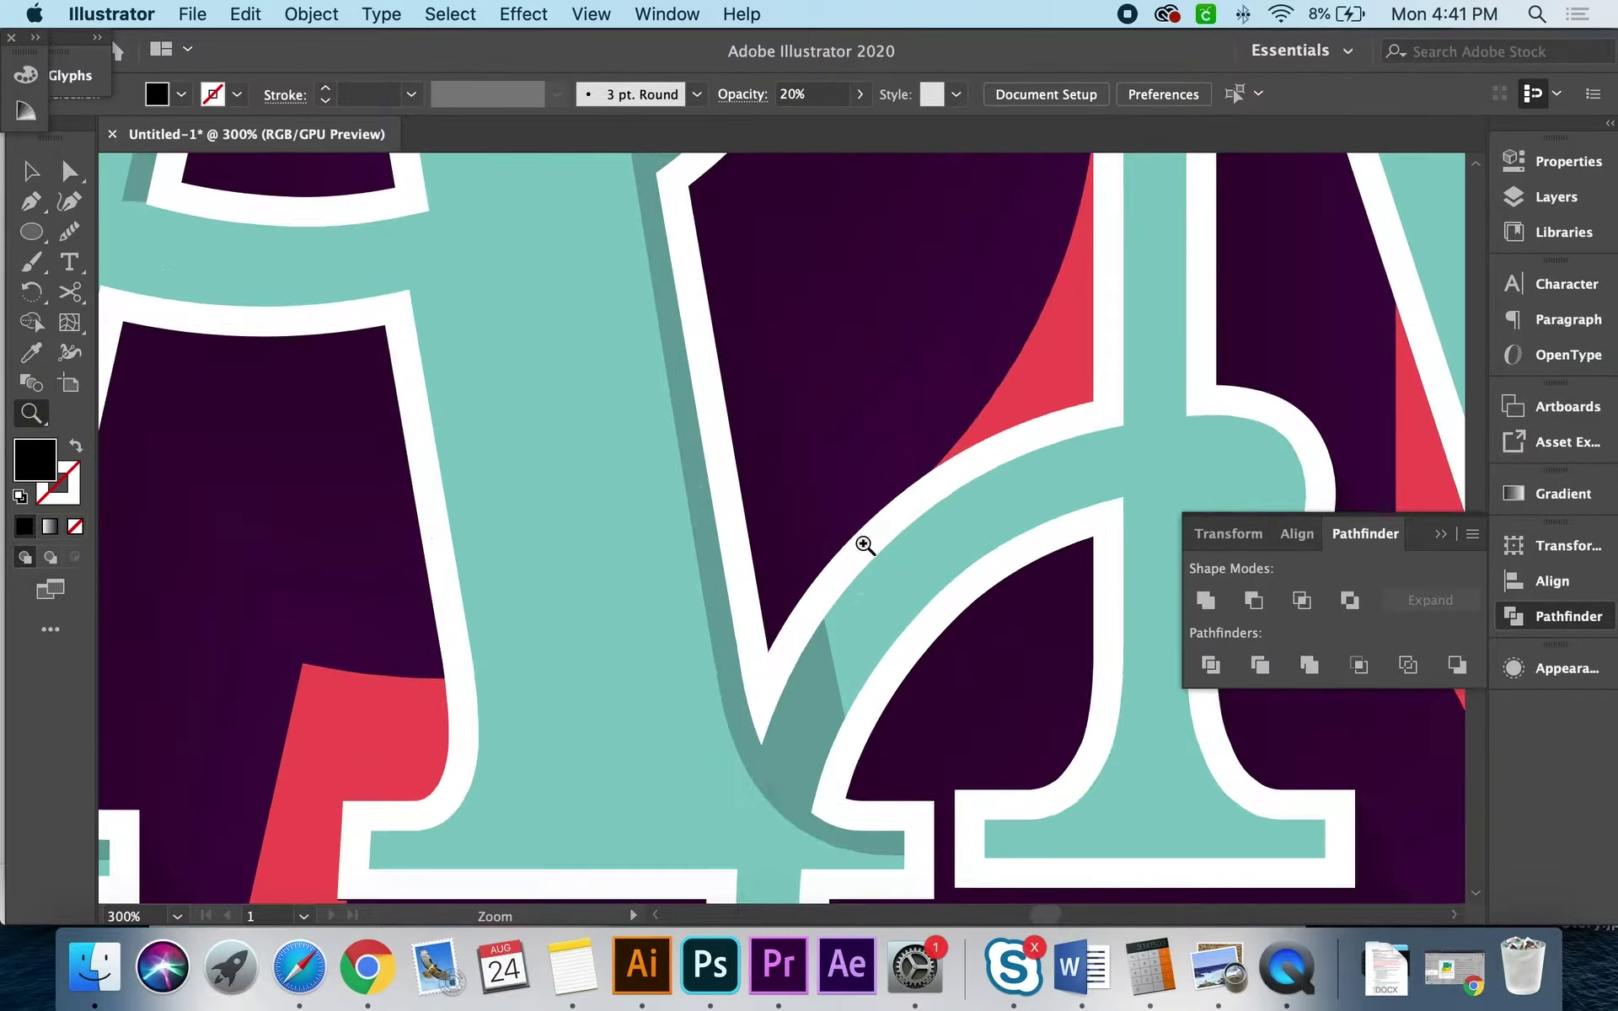
{"action": "left_click", "coordinate": [824, 632]}
{"action": "left_click", "coordinate": [708, 632]}
{"action": "key", "text": "v"}
{"action": "left_click", "coordinate": [662, 649]}
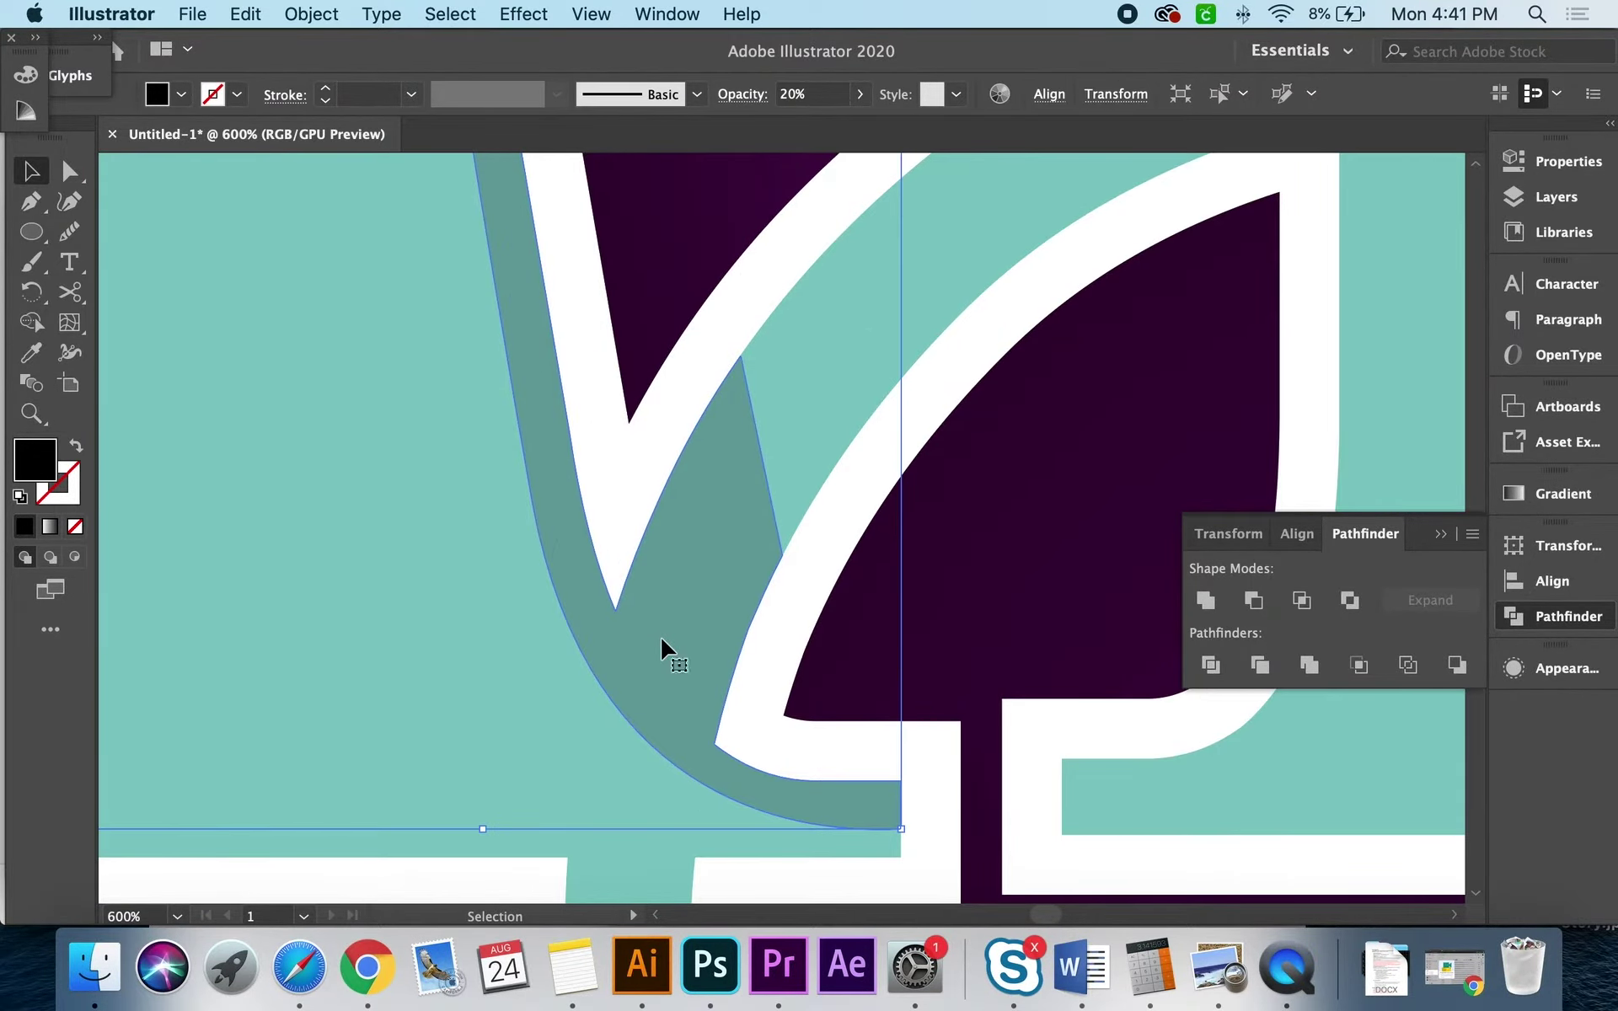
Step: Delete four extra anchors from the shadow's edge, including the one at its bend
{"action": "key", "text": "p"}
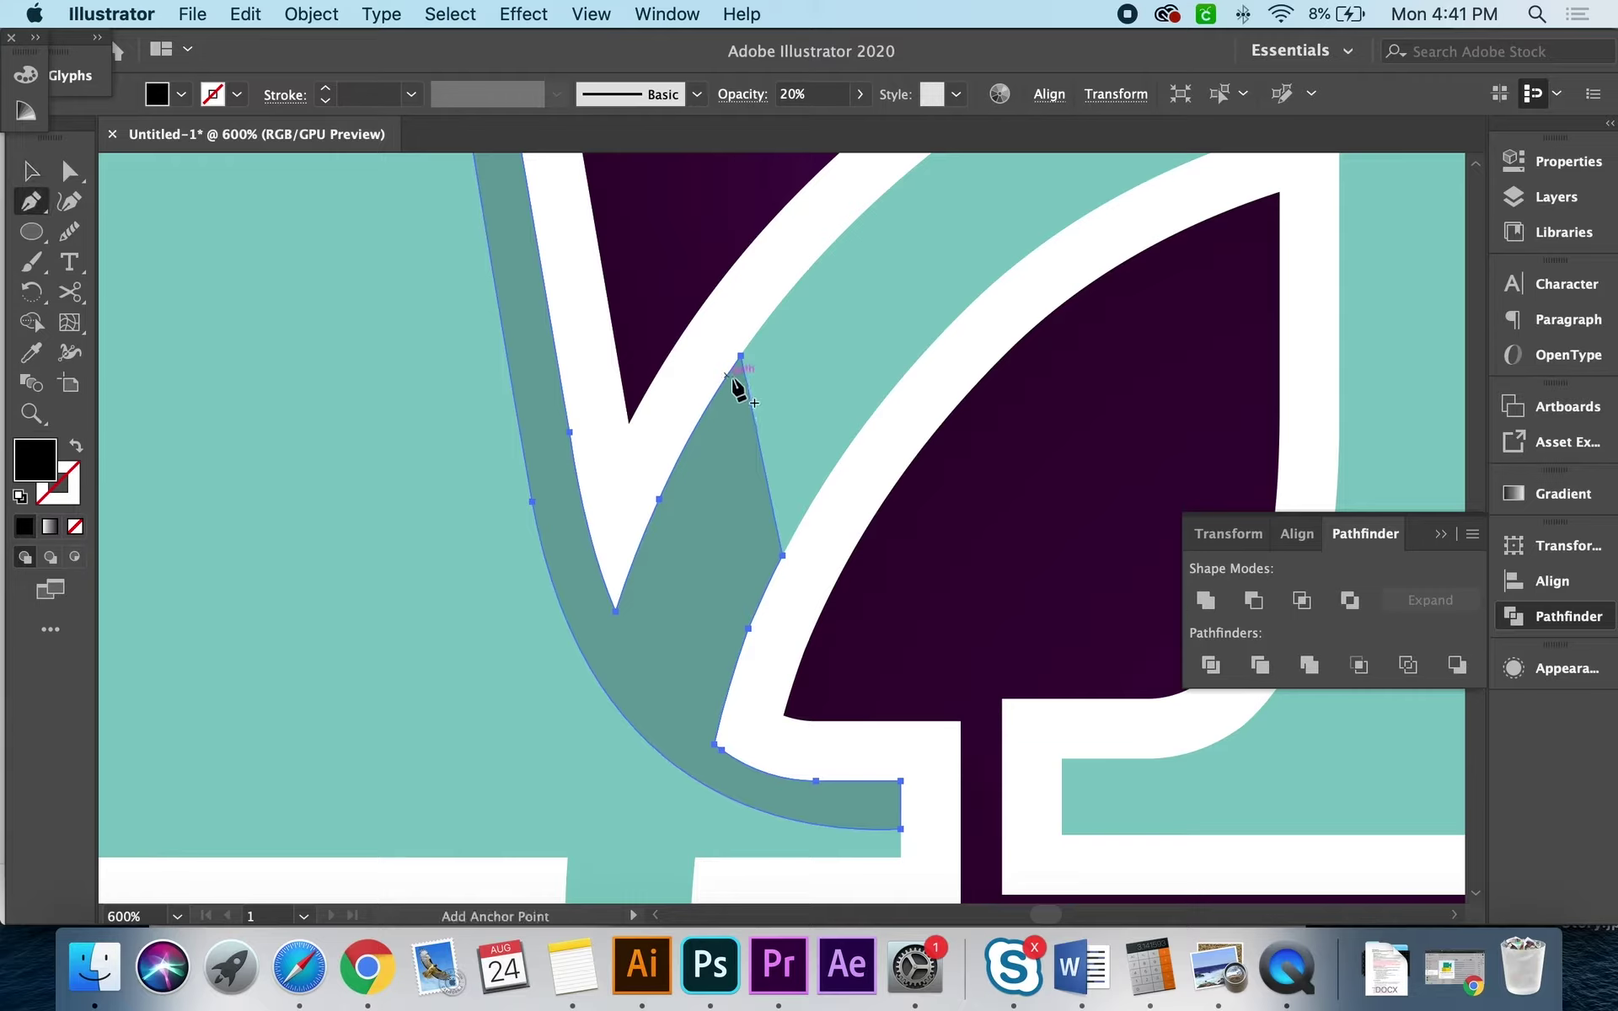
{"action": "left_click", "coordinate": [740, 355]}
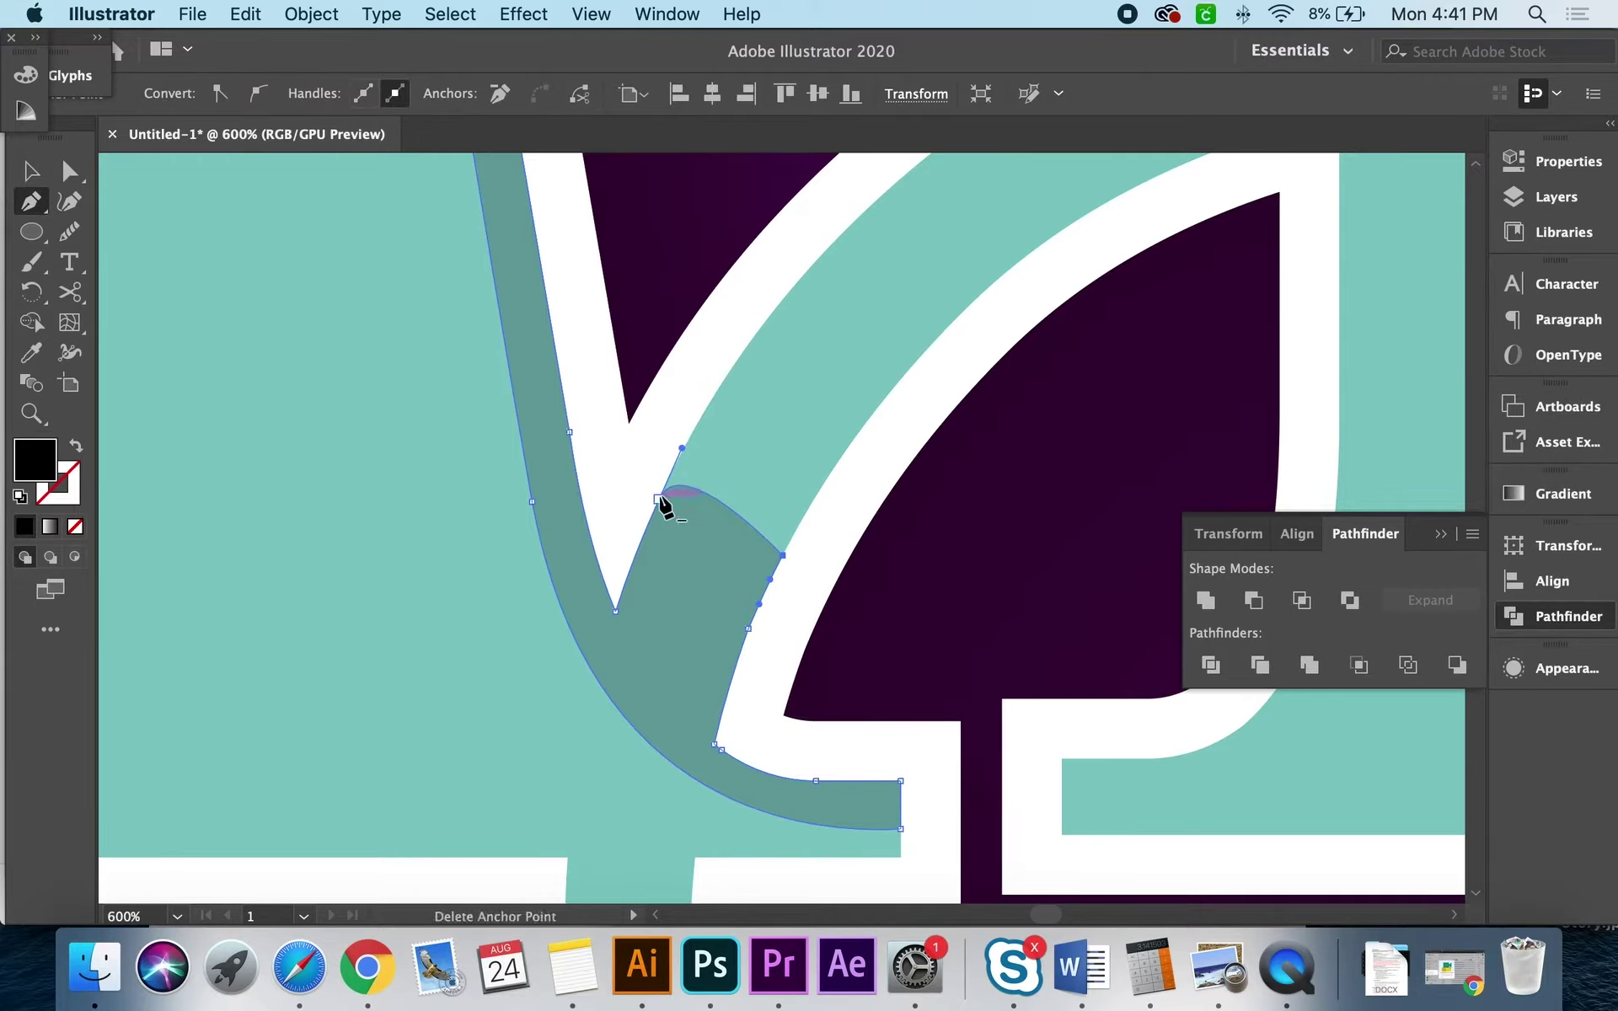
{"action": "left_click", "coordinate": [658, 500]}
{"action": "left_click", "coordinate": [783, 556]}
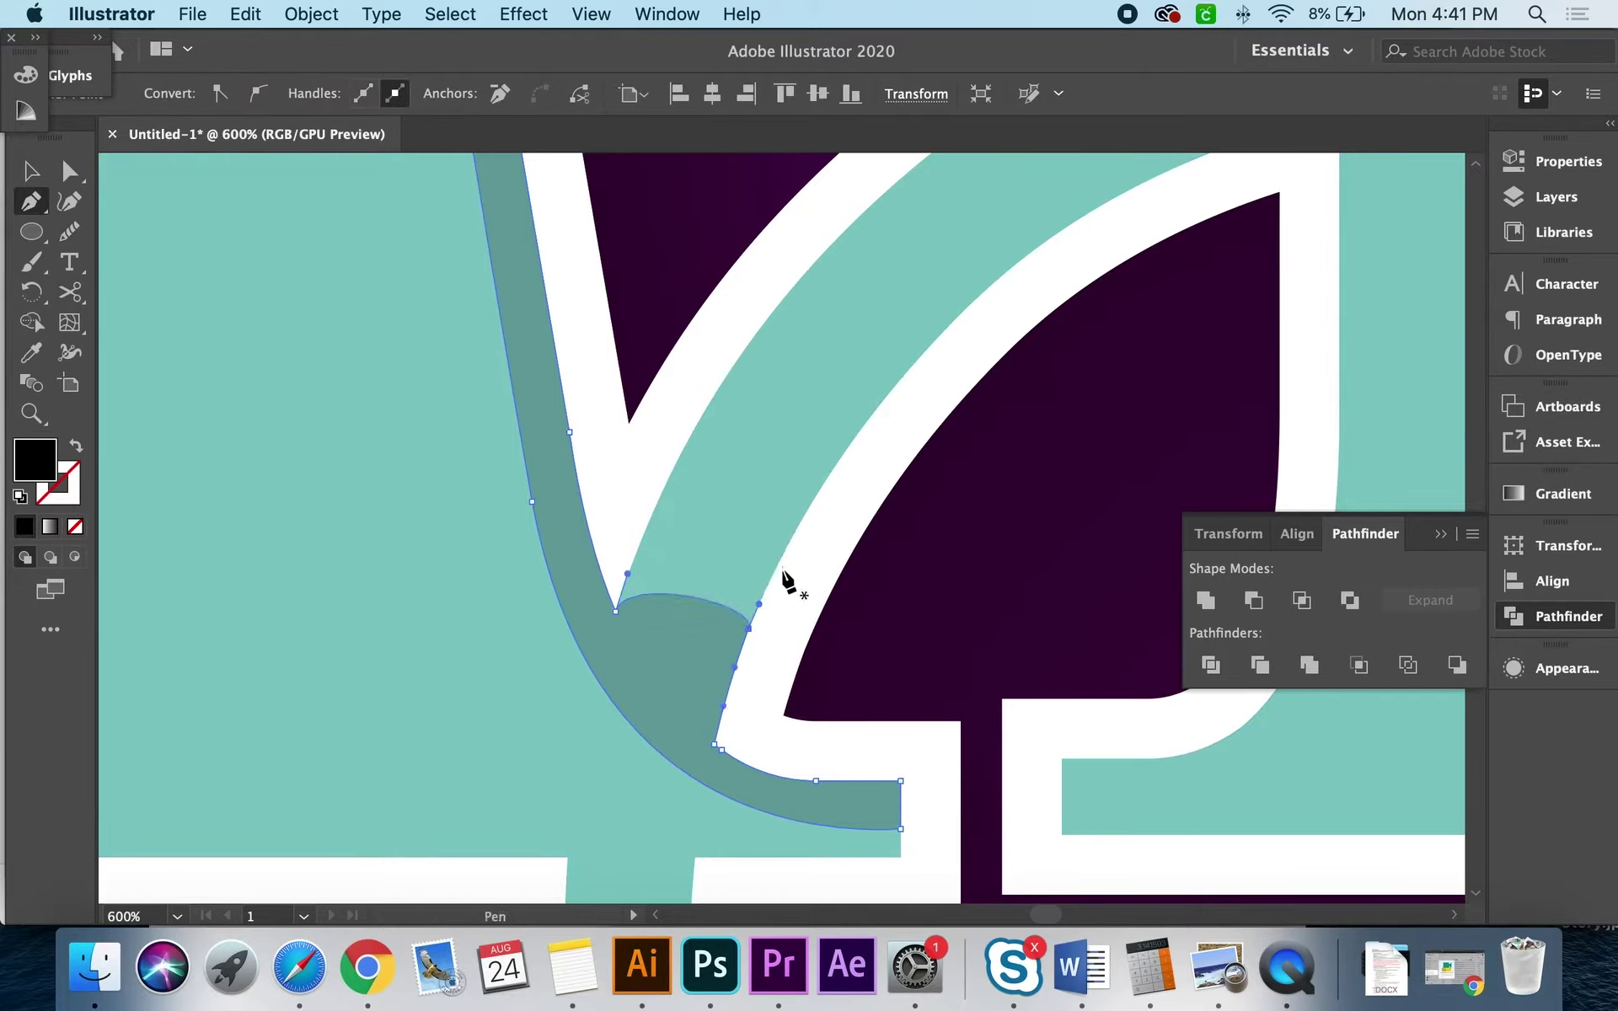
{"action": "left_click", "coordinate": [747, 628]}
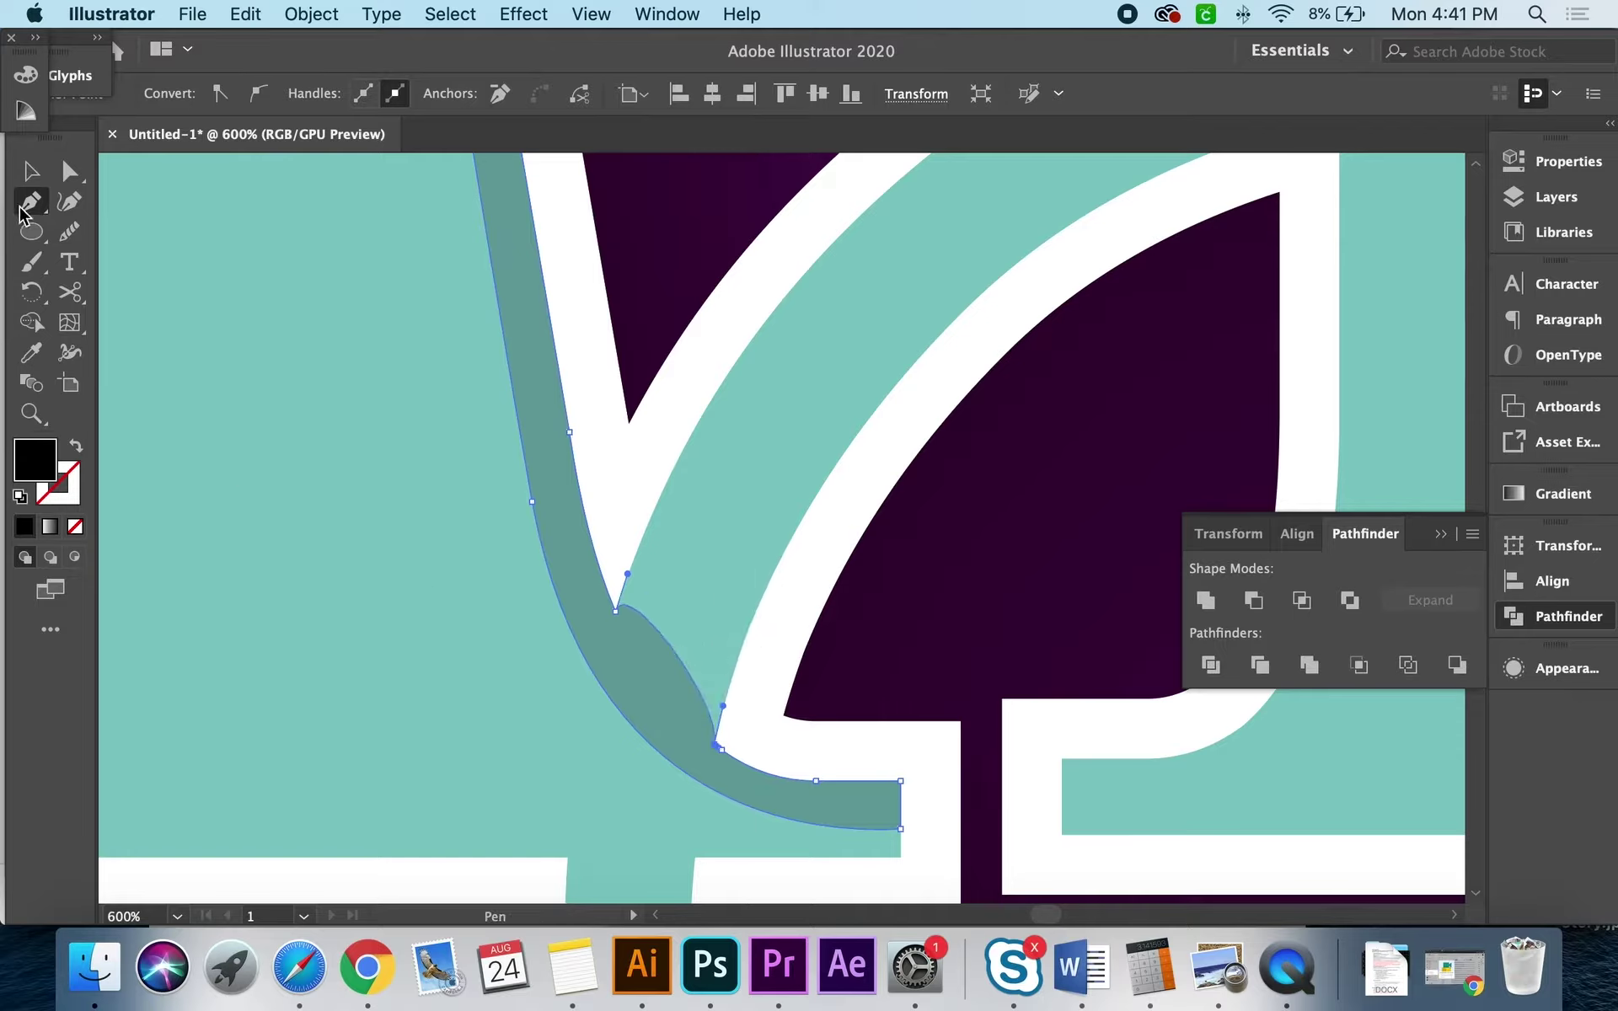
Step: Convert the corner anchors into smooth curves where the shadow meets the foot, then zoom out
{"action": "left_click_drag", "start_coordinate": [27, 207], "coordinate": [134, 230]}
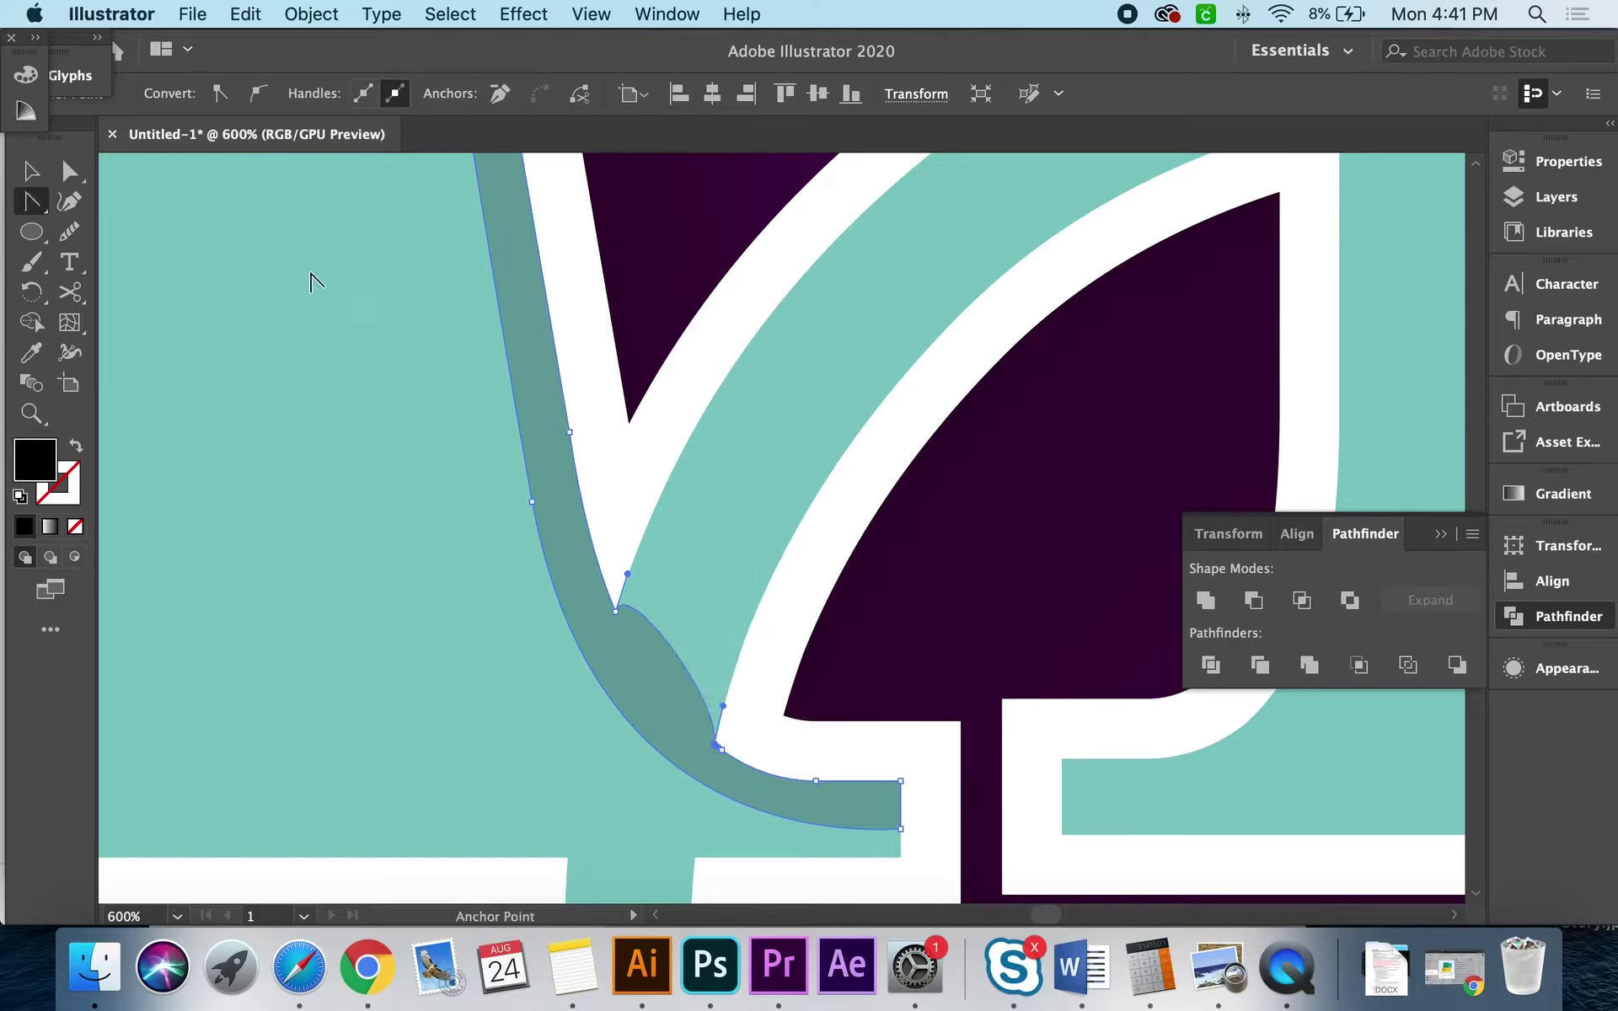
{"action": "left_click", "coordinate": [616, 609]}
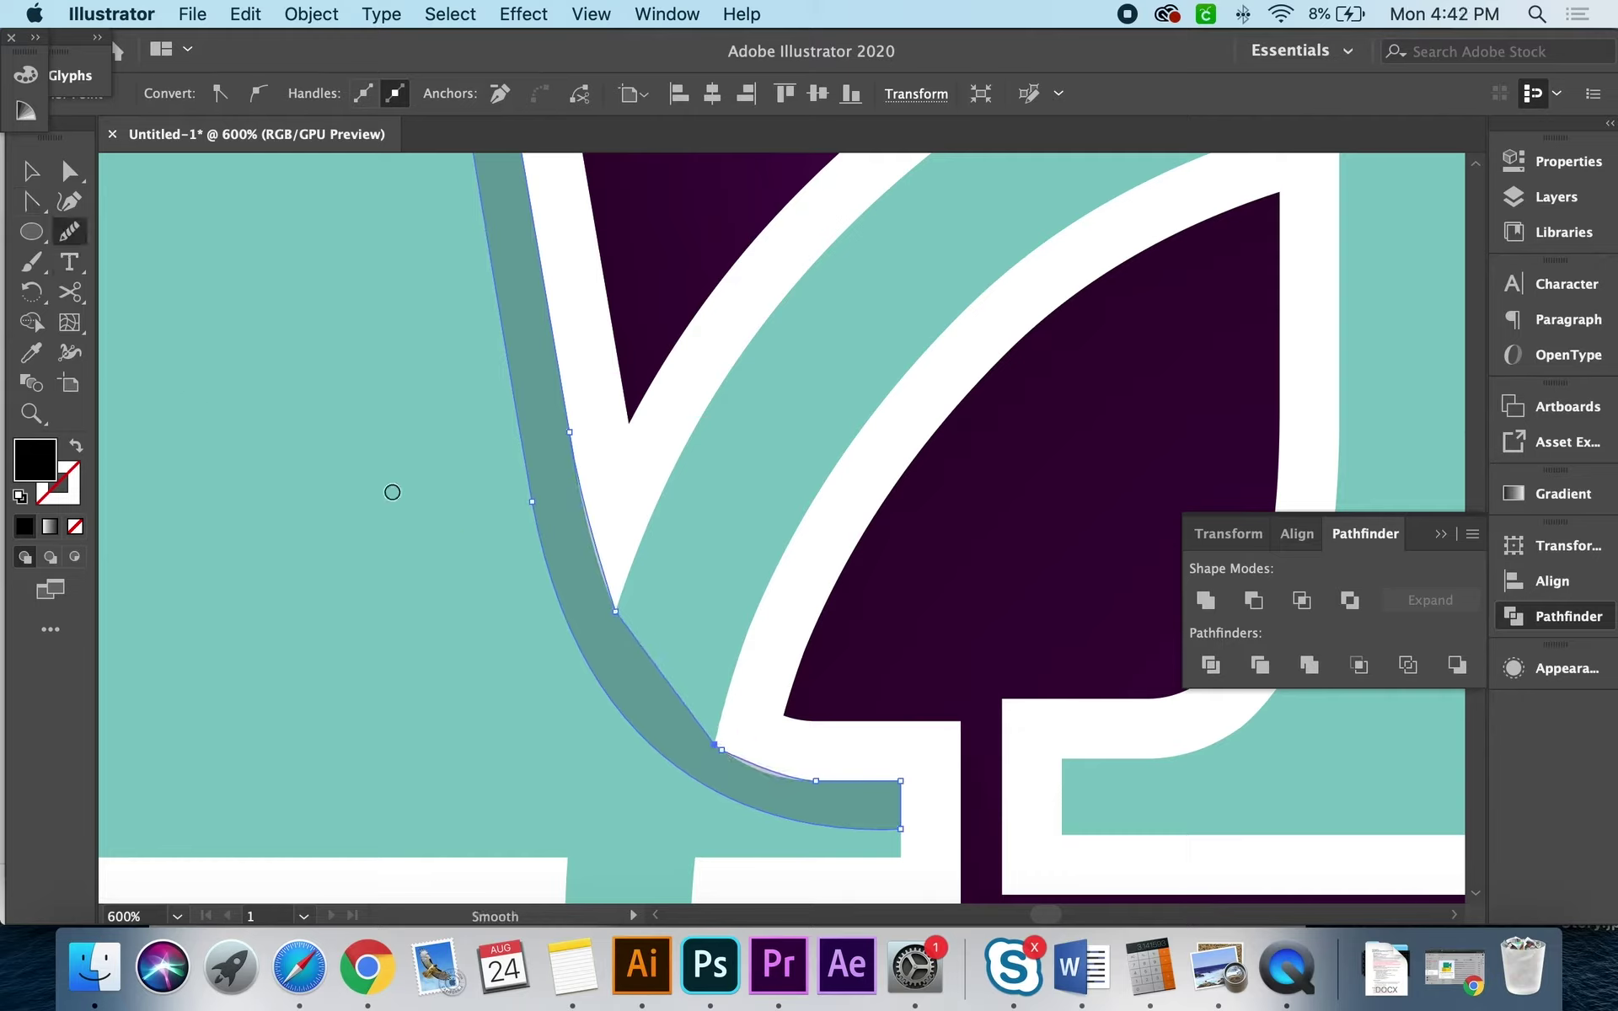
{"action": "left_click_drag", "start_coordinate": [659, 725], "coordinate": [629, 638]}
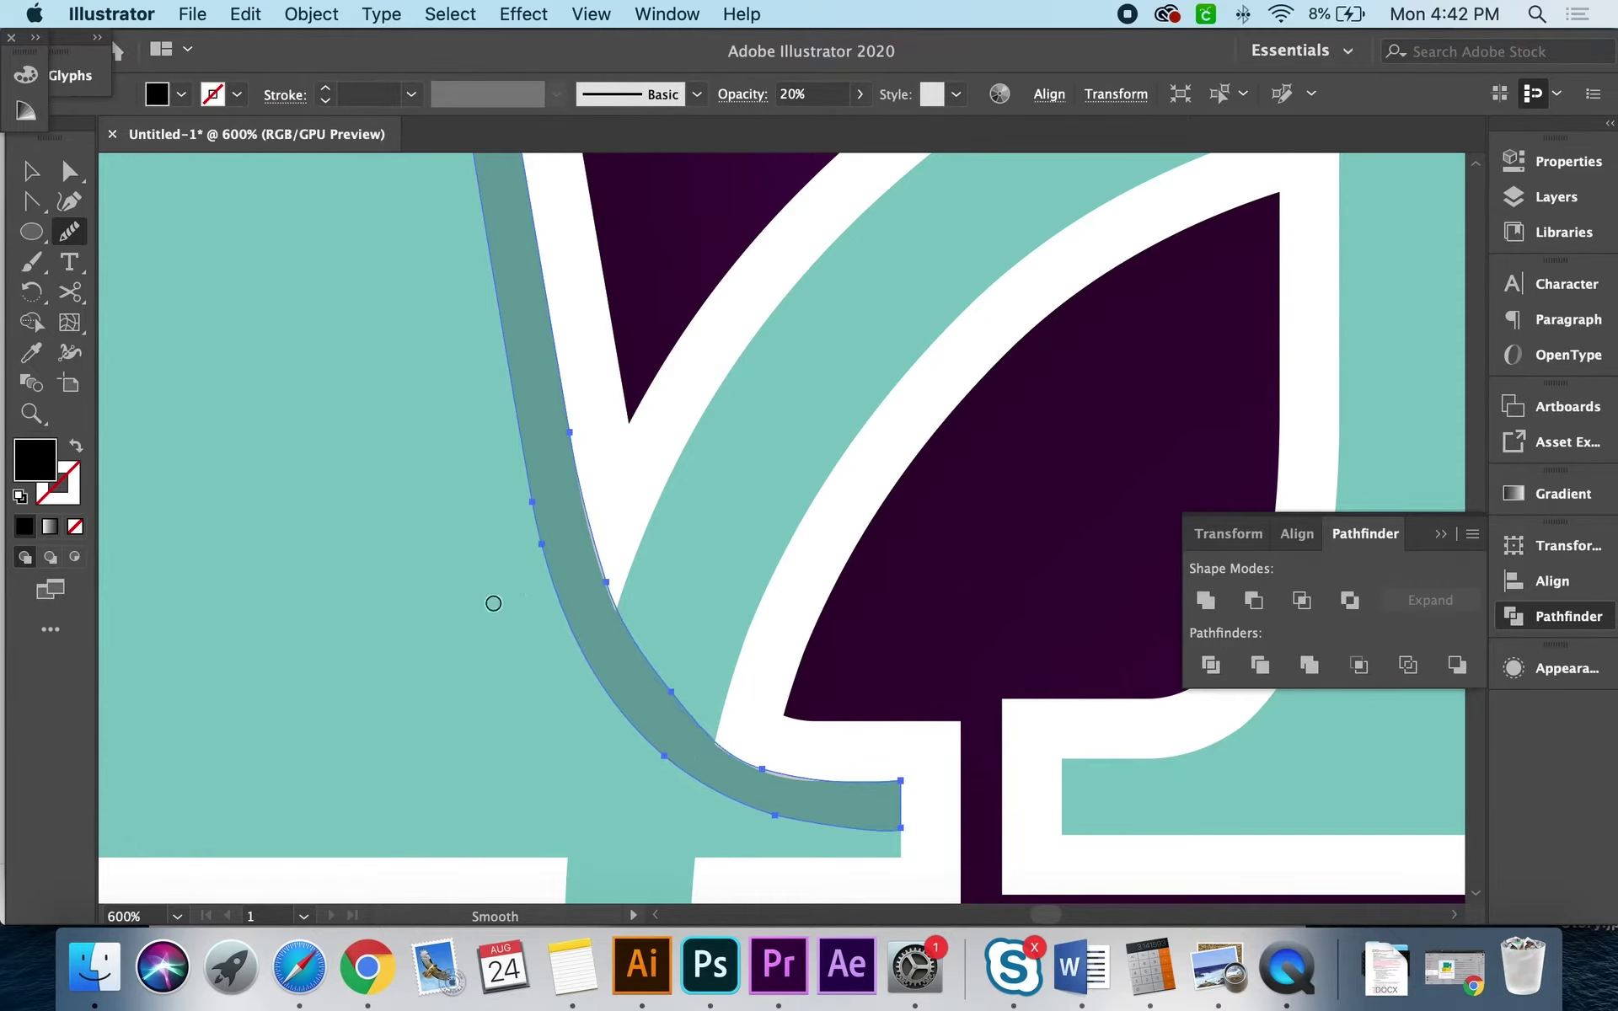
{"action": "key", "text": "z"}
{"action": "left_click", "coordinate": [676, 525], "text": "alt"}
{"action": "left_click", "coordinate": [698, 518], "text": "alt"}
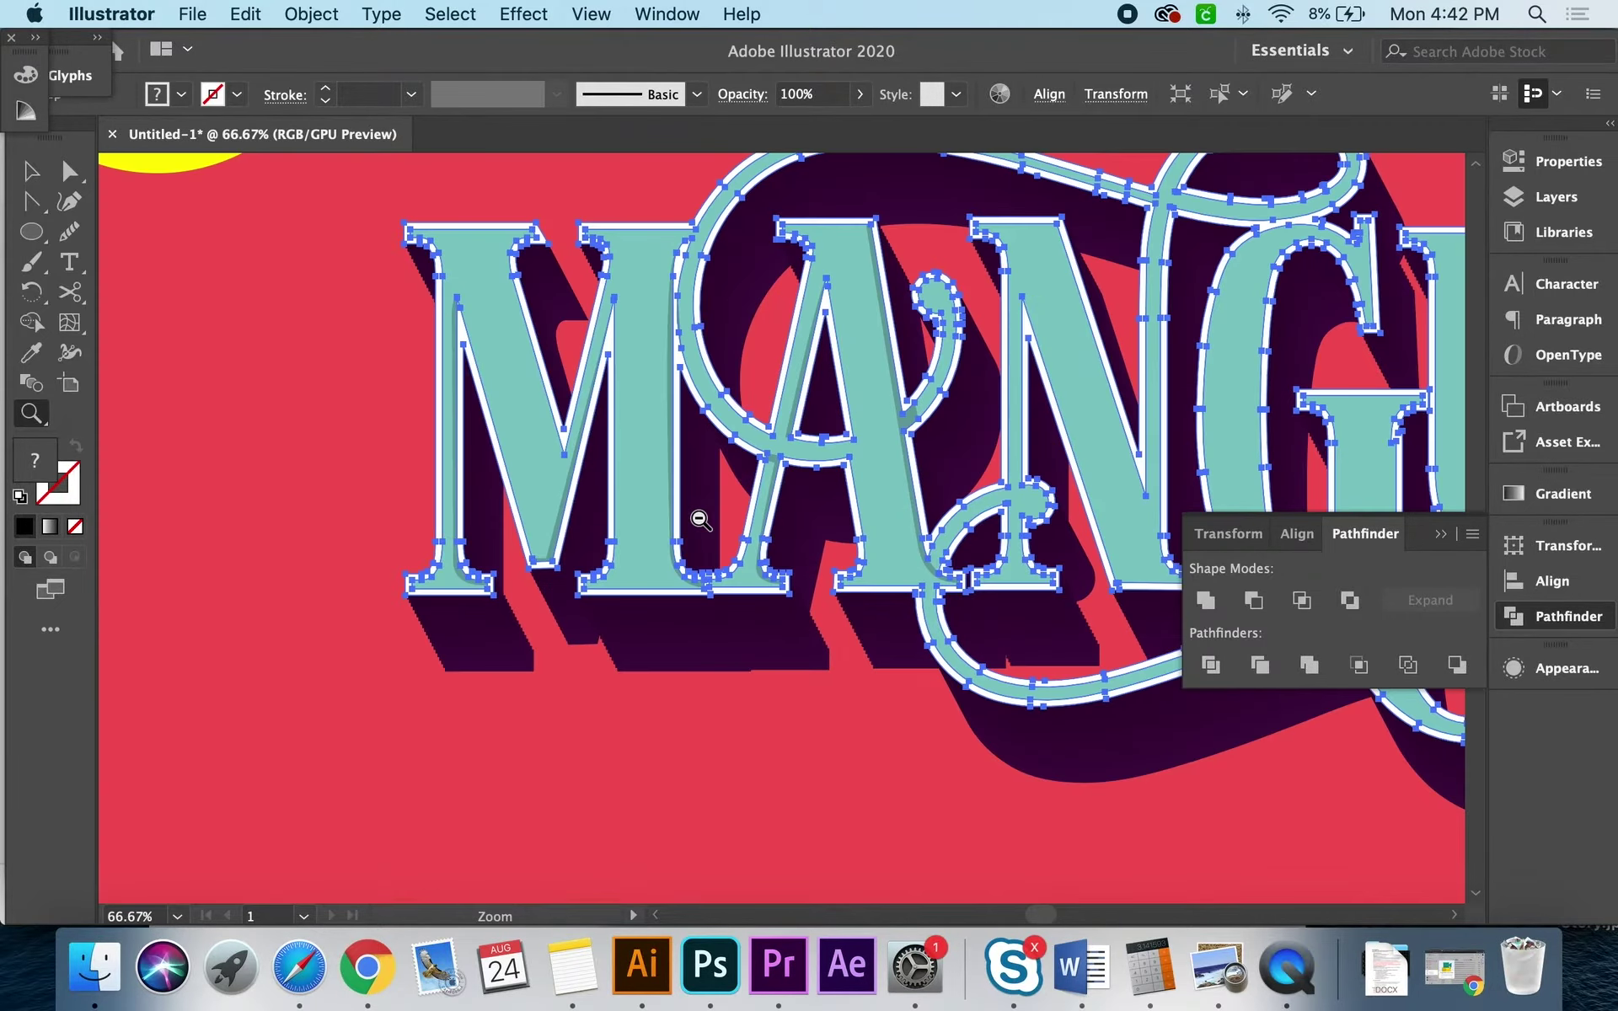
Step: Zoom into the A's swash crossing and remove two corner anchors from its shading shape
{"action": "key", "text": "ctrl+shift+a"}
{"action": "left_click", "coordinate": [801, 531]}
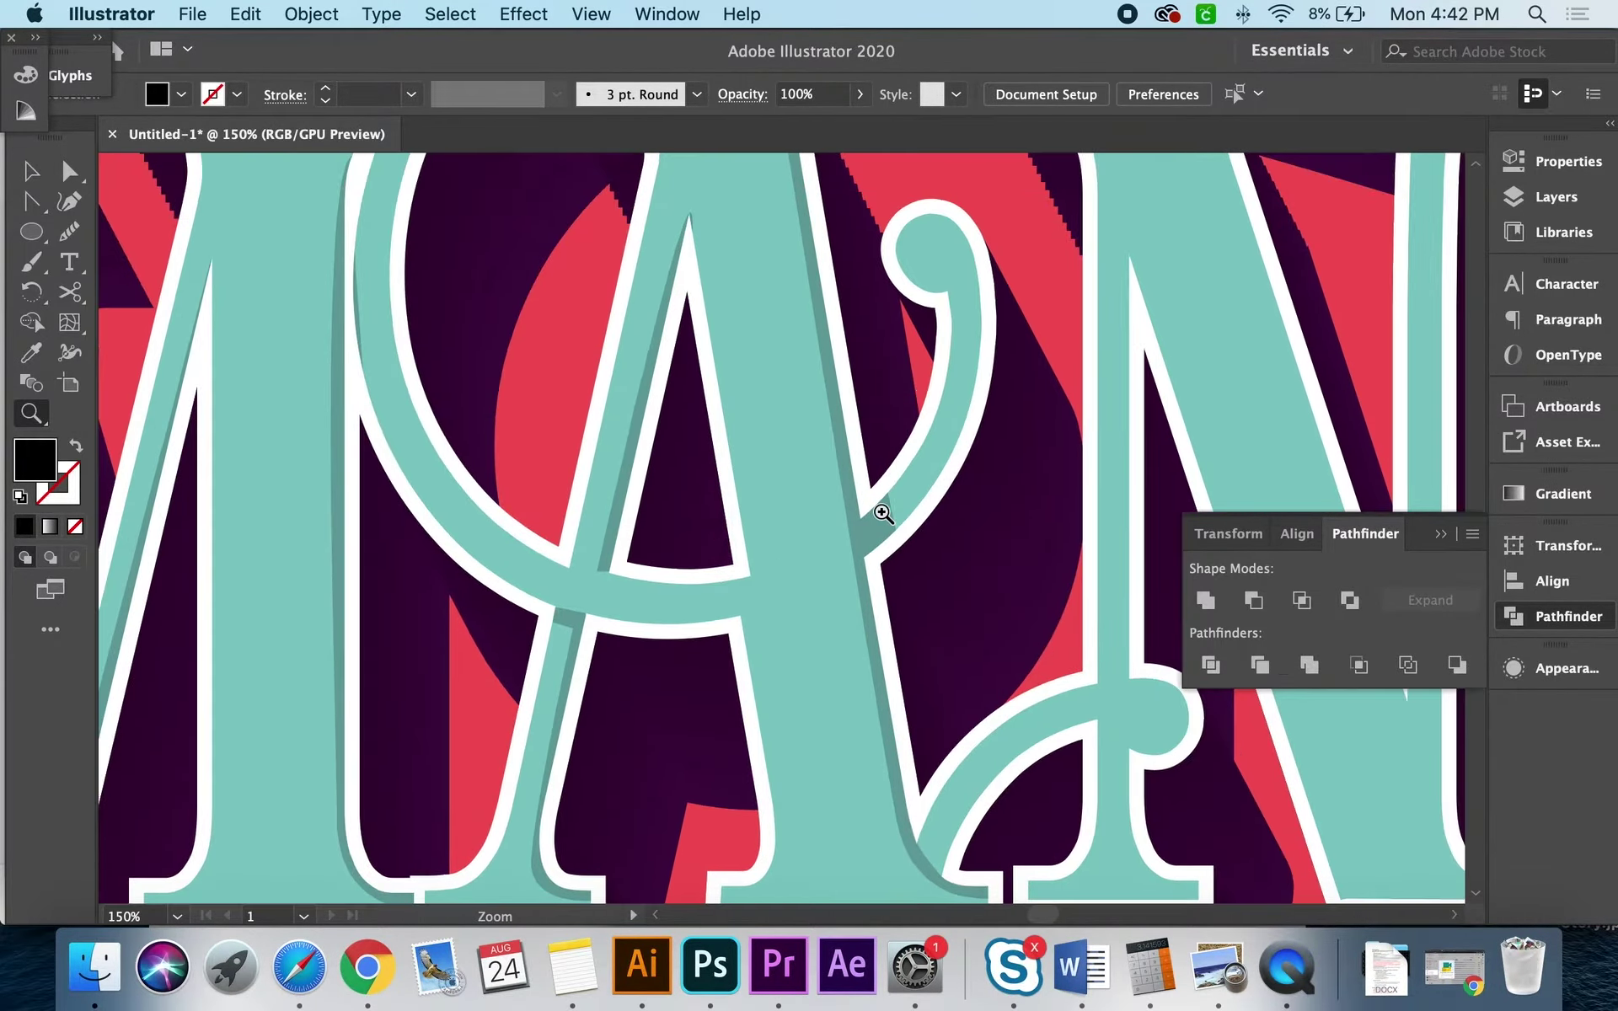
{"action": "left_click", "coordinate": [882, 513]}
{"action": "left_click", "coordinate": [687, 558]}
{"action": "key", "text": "v"}
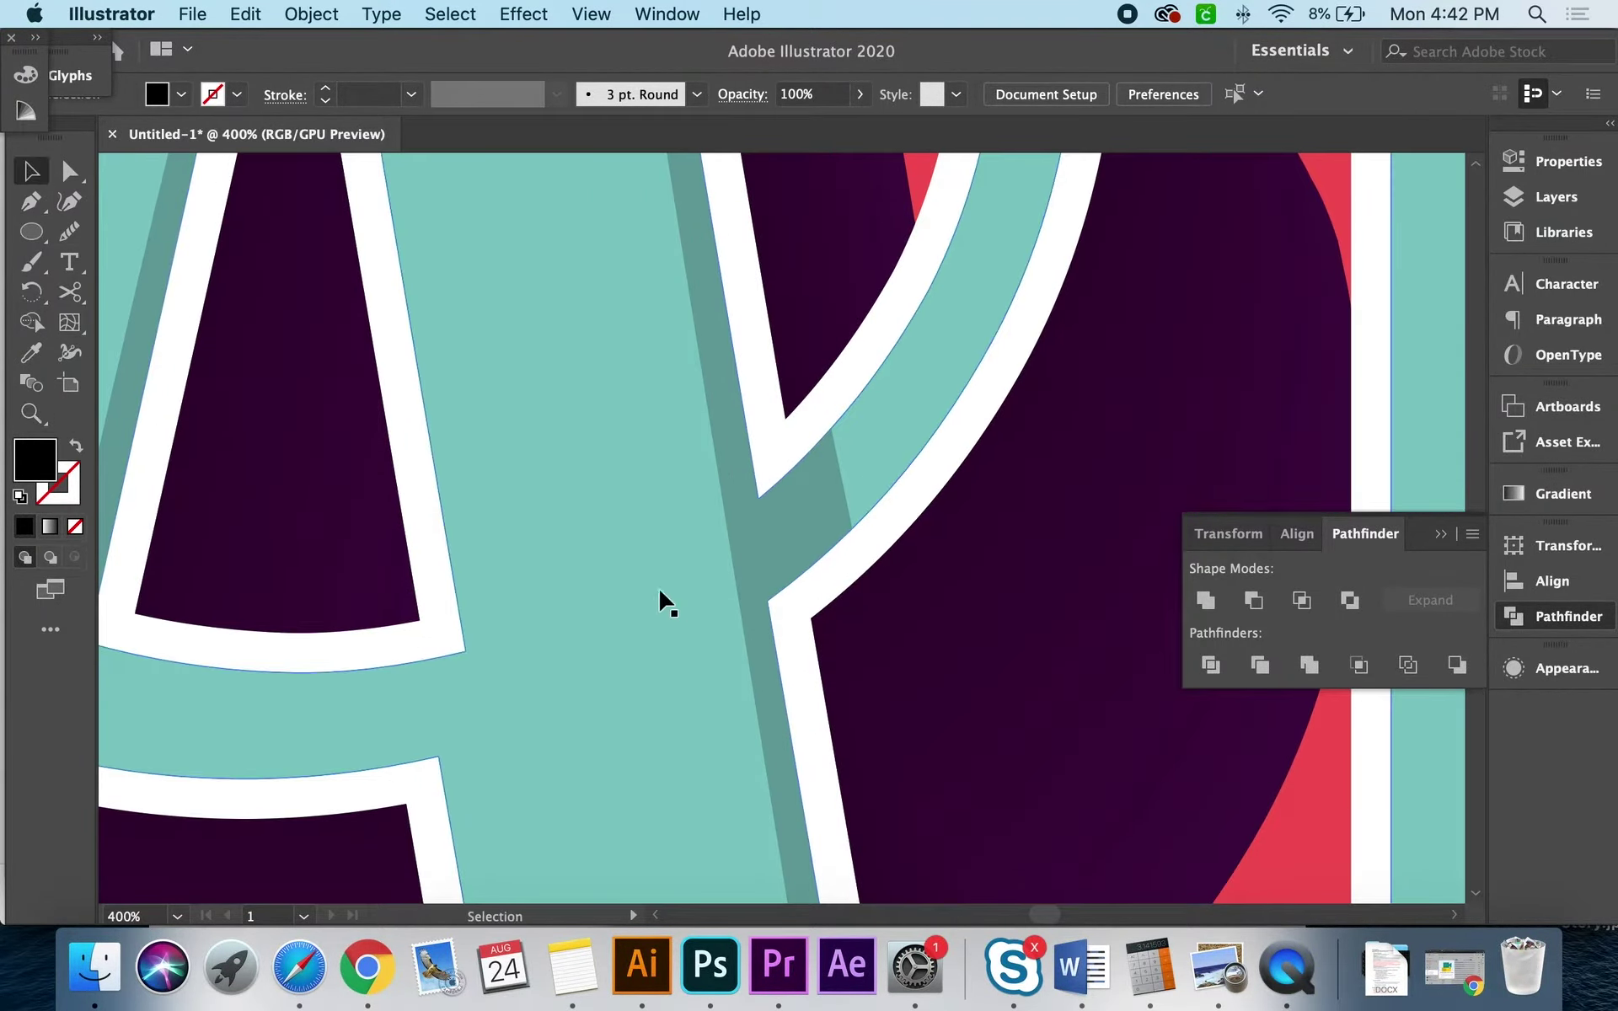
{"action": "left_click", "coordinate": [802, 531]}
{"action": "key", "text": "p"}
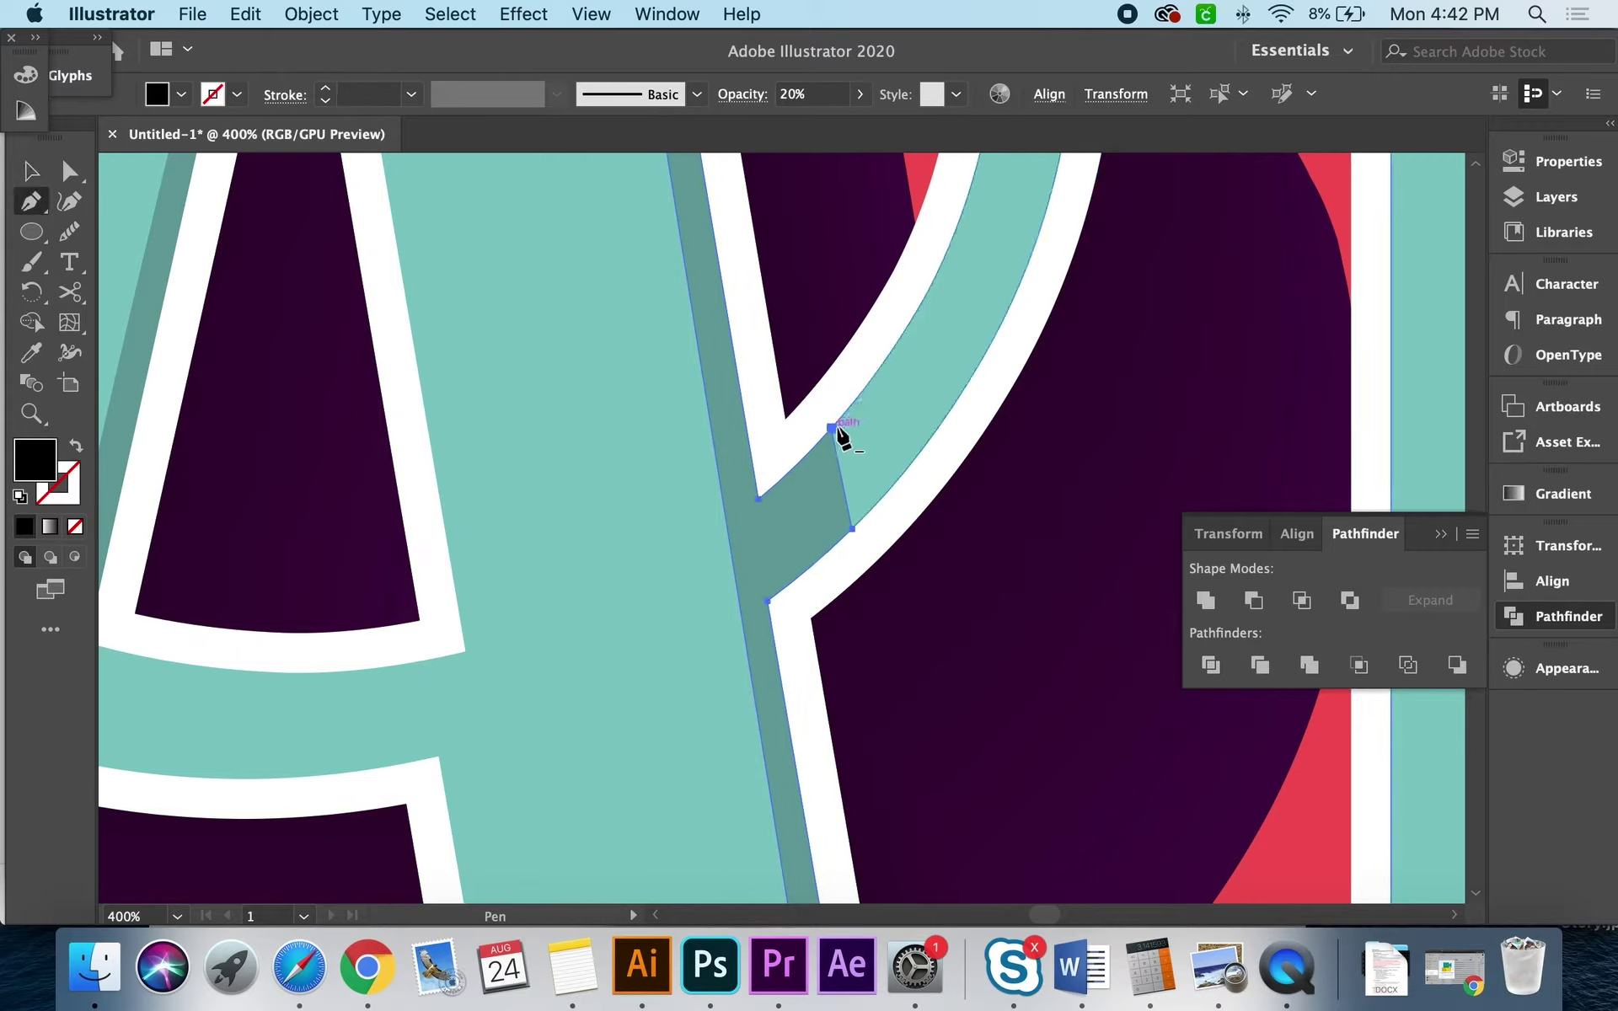
{"action": "left_click", "coordinate": [833, 433]}
{"action": "left_click", "coordinate": [853, 529]}
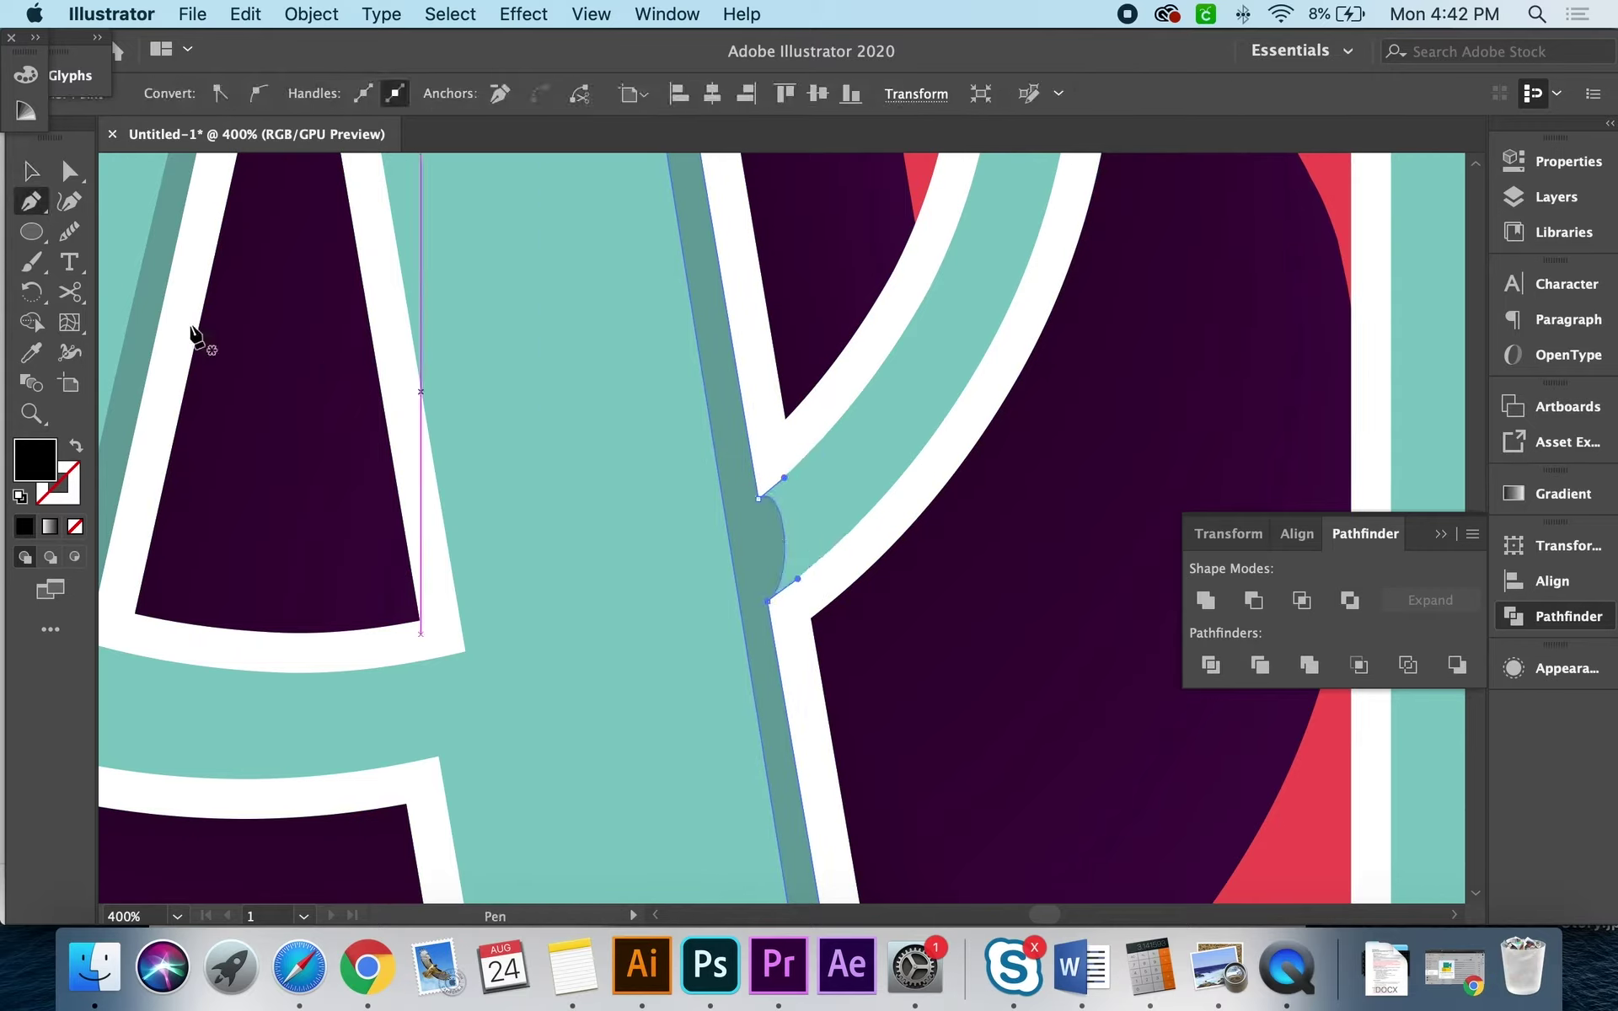
{"action": "left_click_drag", "start_coordinate": [32, 207], "coordinate": [85, 253]}
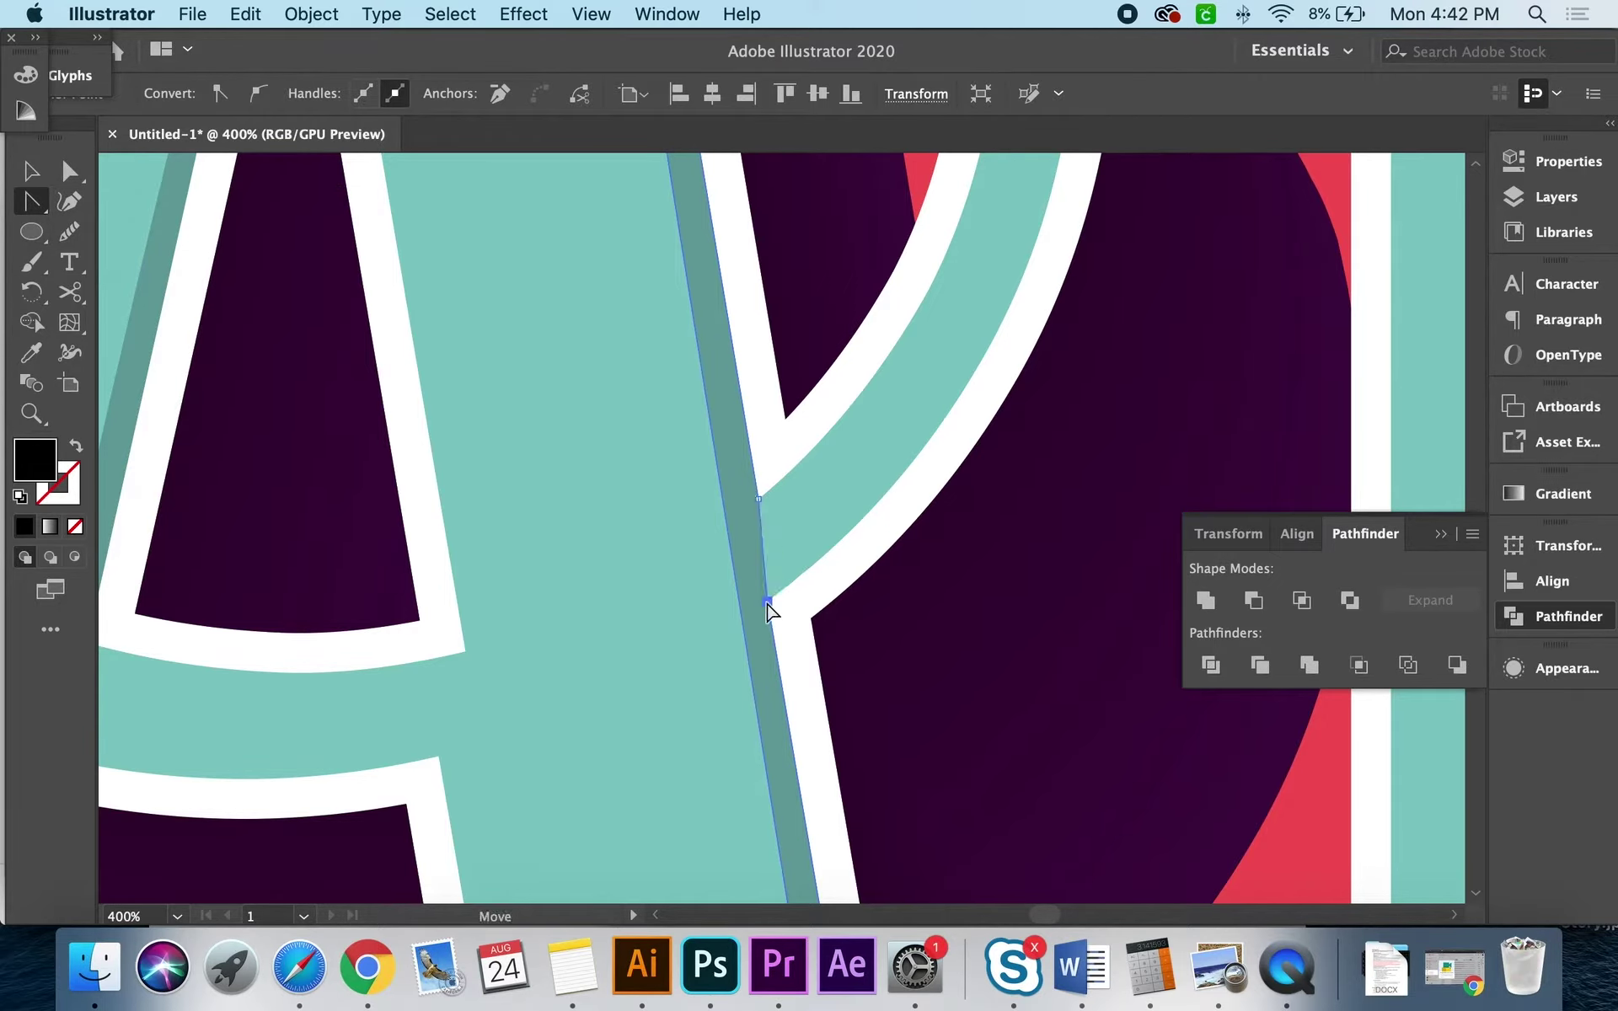
Step: Deselect, zoom out to check the lettering, then zoom back in on the swash crossing
{"action": "key", "text": "ctrl+shift+a"}
{"action": "key", "text": "z"}
{"action": "left_click", "coordinate": [659, 513], "text": "alt"}
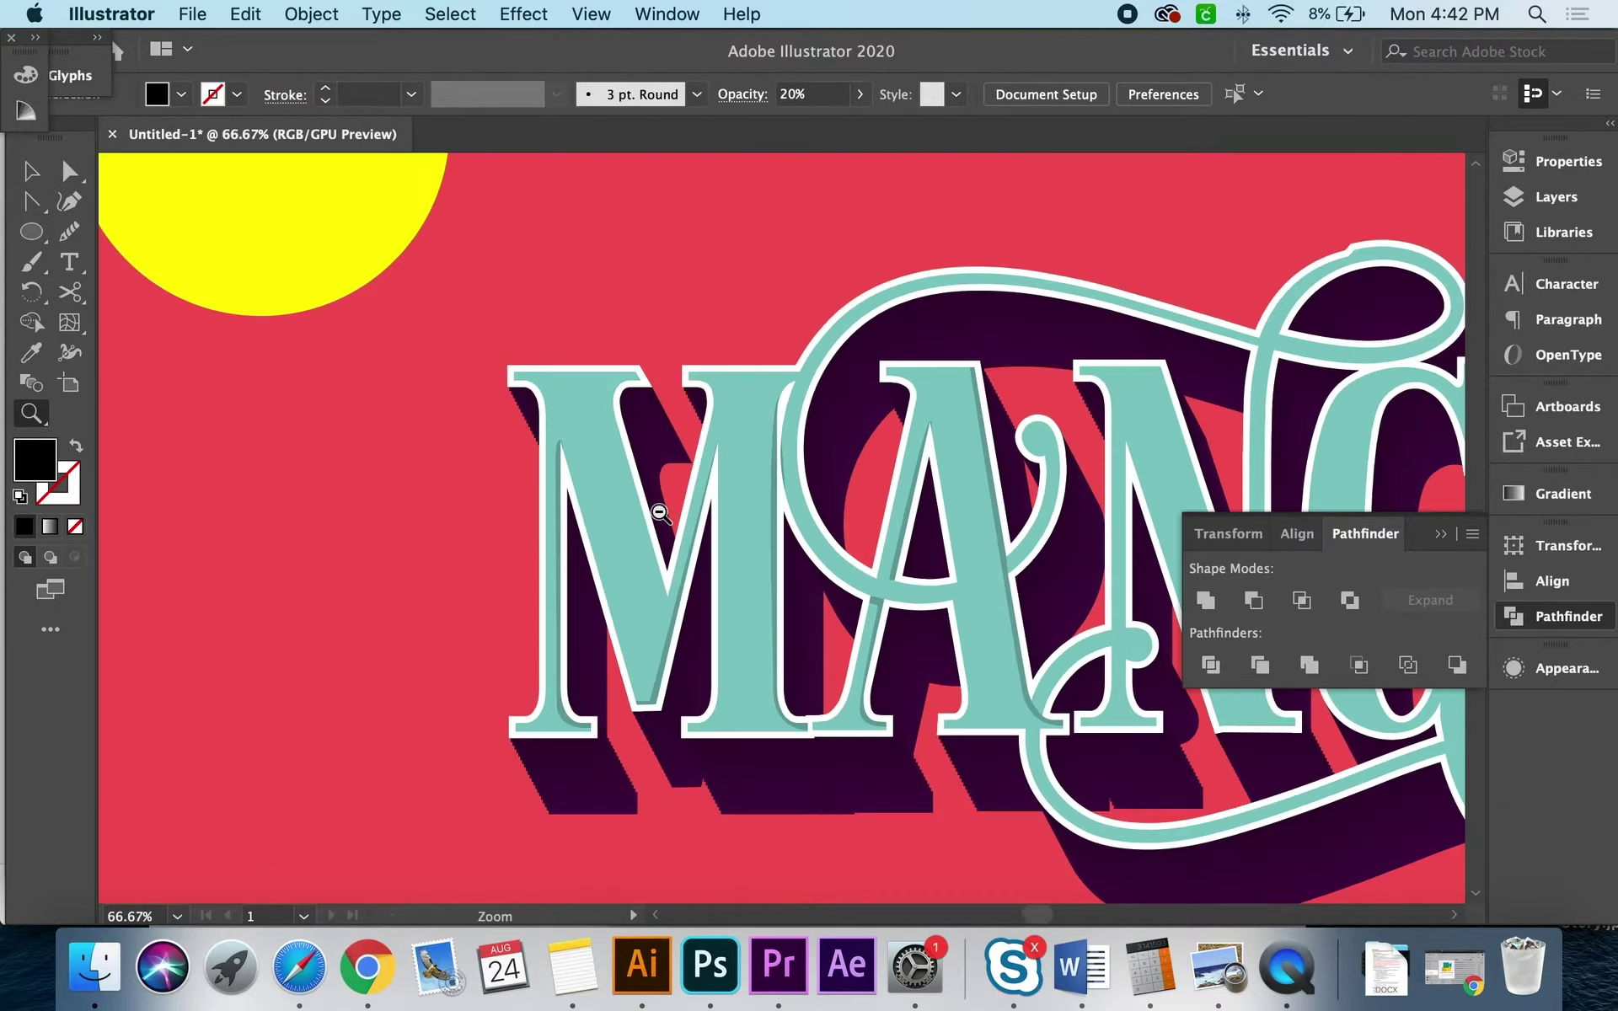
{"action": "left_click", "coordinate": [758, 632], "text": "alt"}
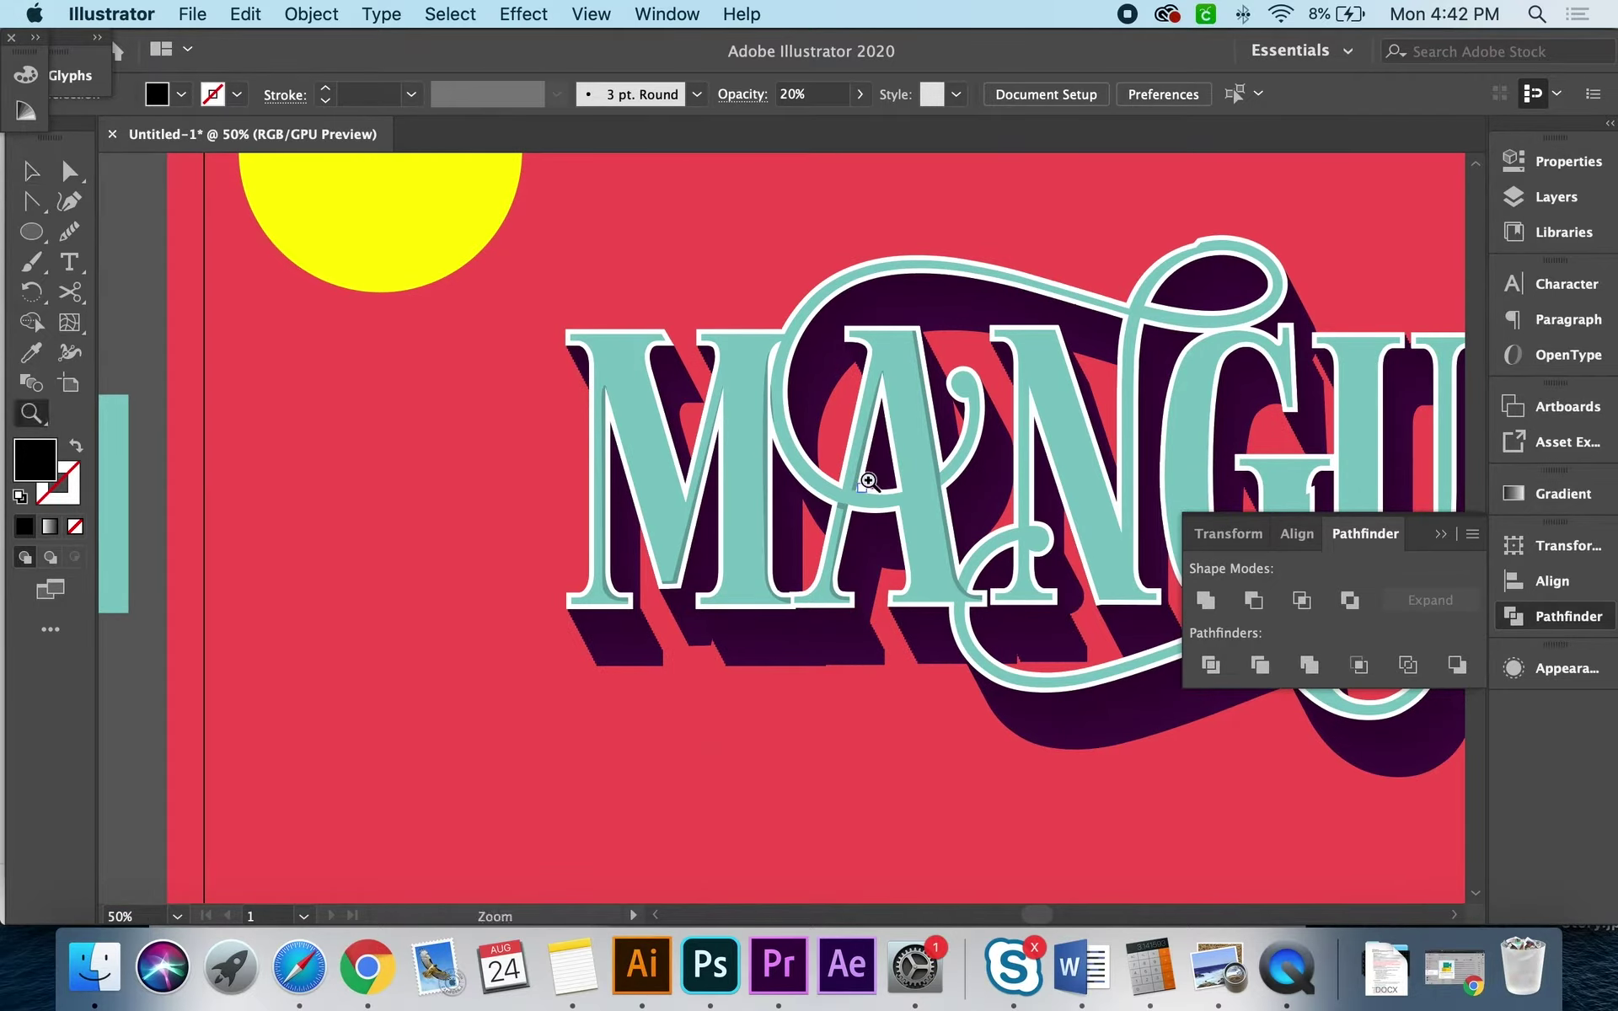
{"action": "left_click", "coordinate": [868, 480]}
{"action": "left_click", "coordinate": [831, 553]}
{"action": "left_click", "coordinate": [787, 509]}
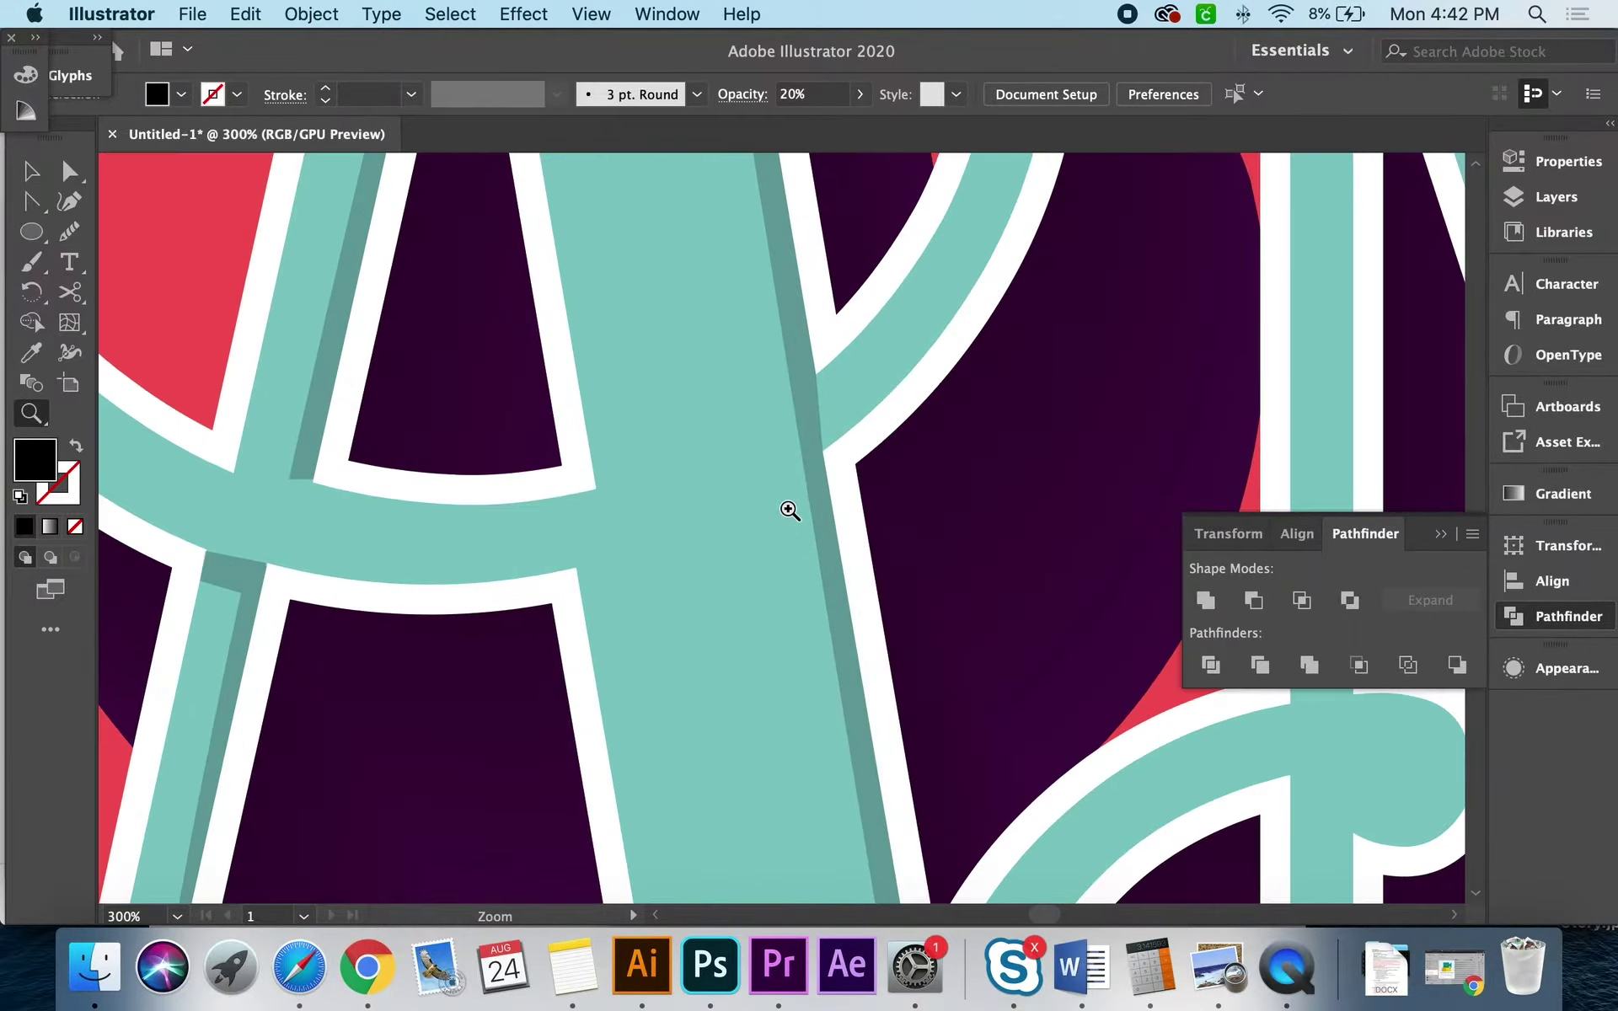
Step: Pen-draw a closed shading band along the swash's underside, extending past the A's stroke
{"action": "key", "text": "p"}
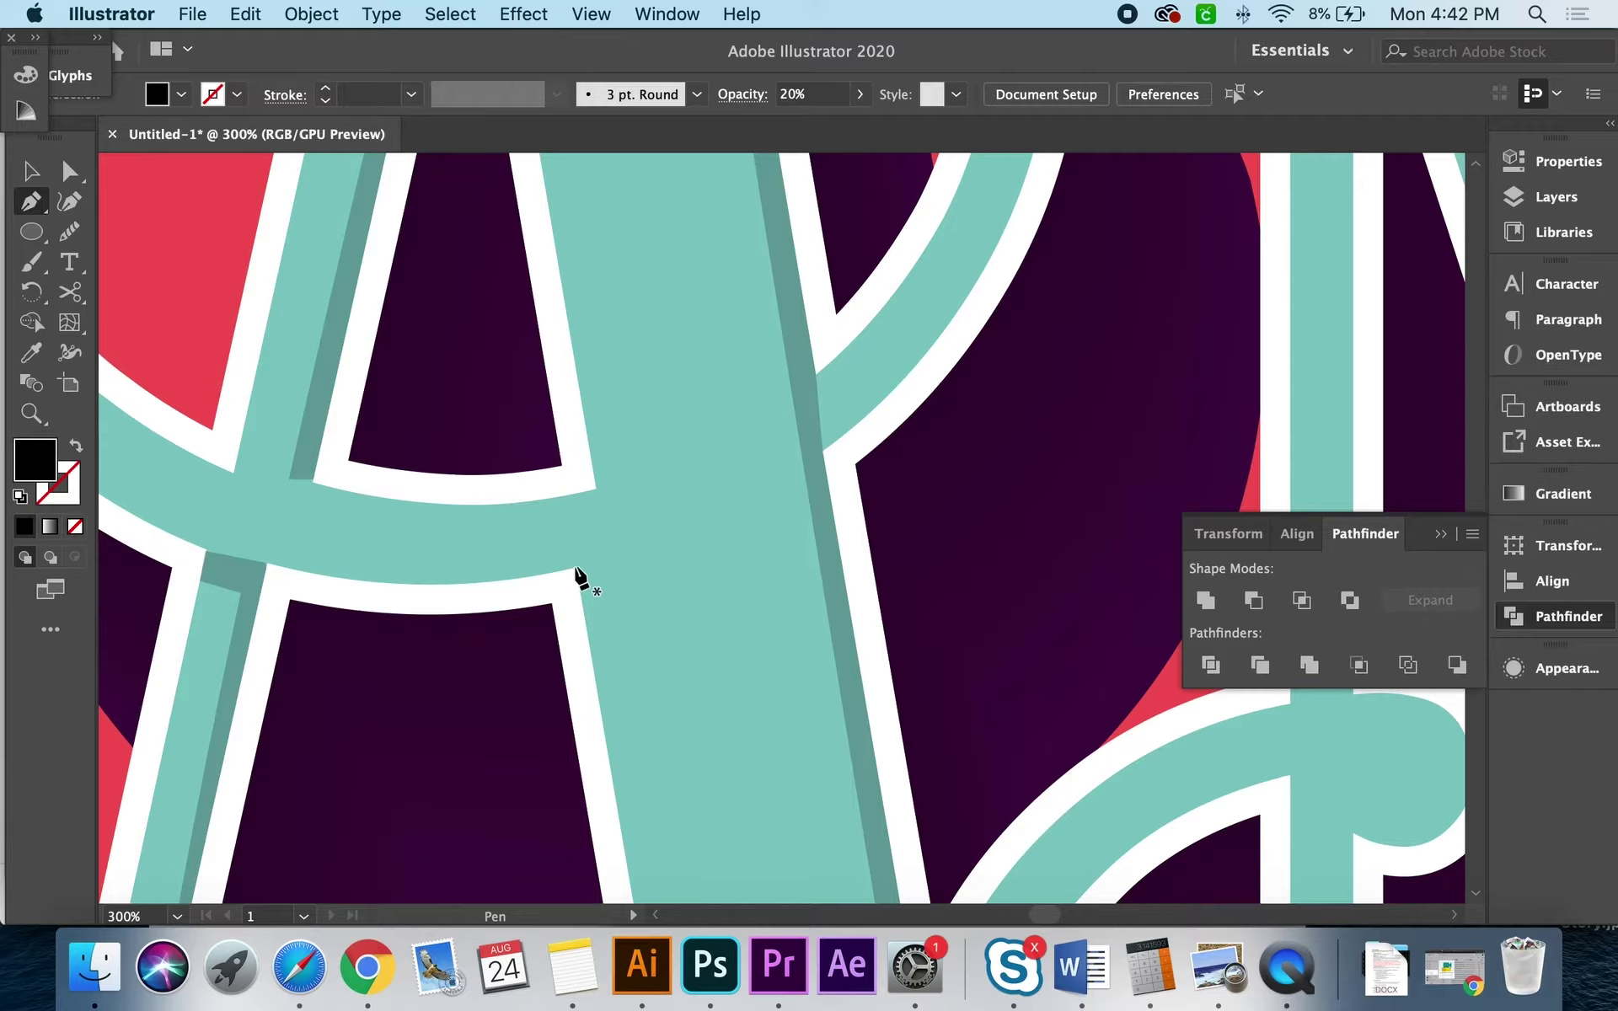
{"action": "left_click", "coordinate": [575, 569]}
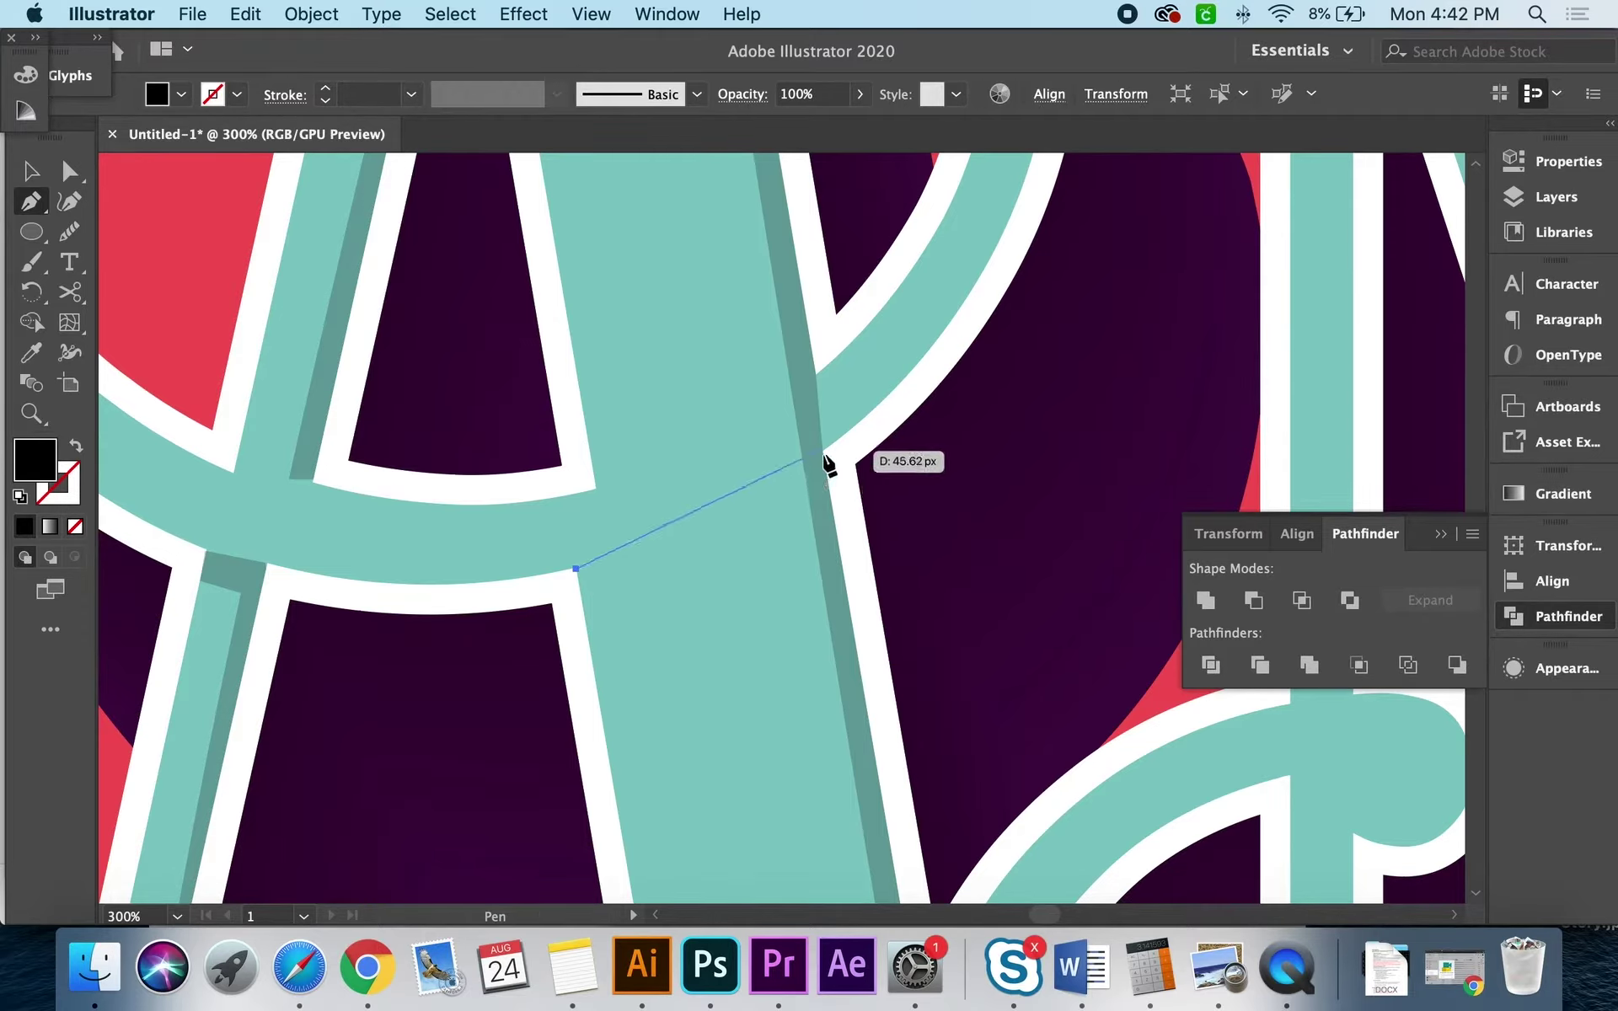
{"action": "left_click_drag", "start_coordinate": [821, 449], "coordinate": [916, 365]}
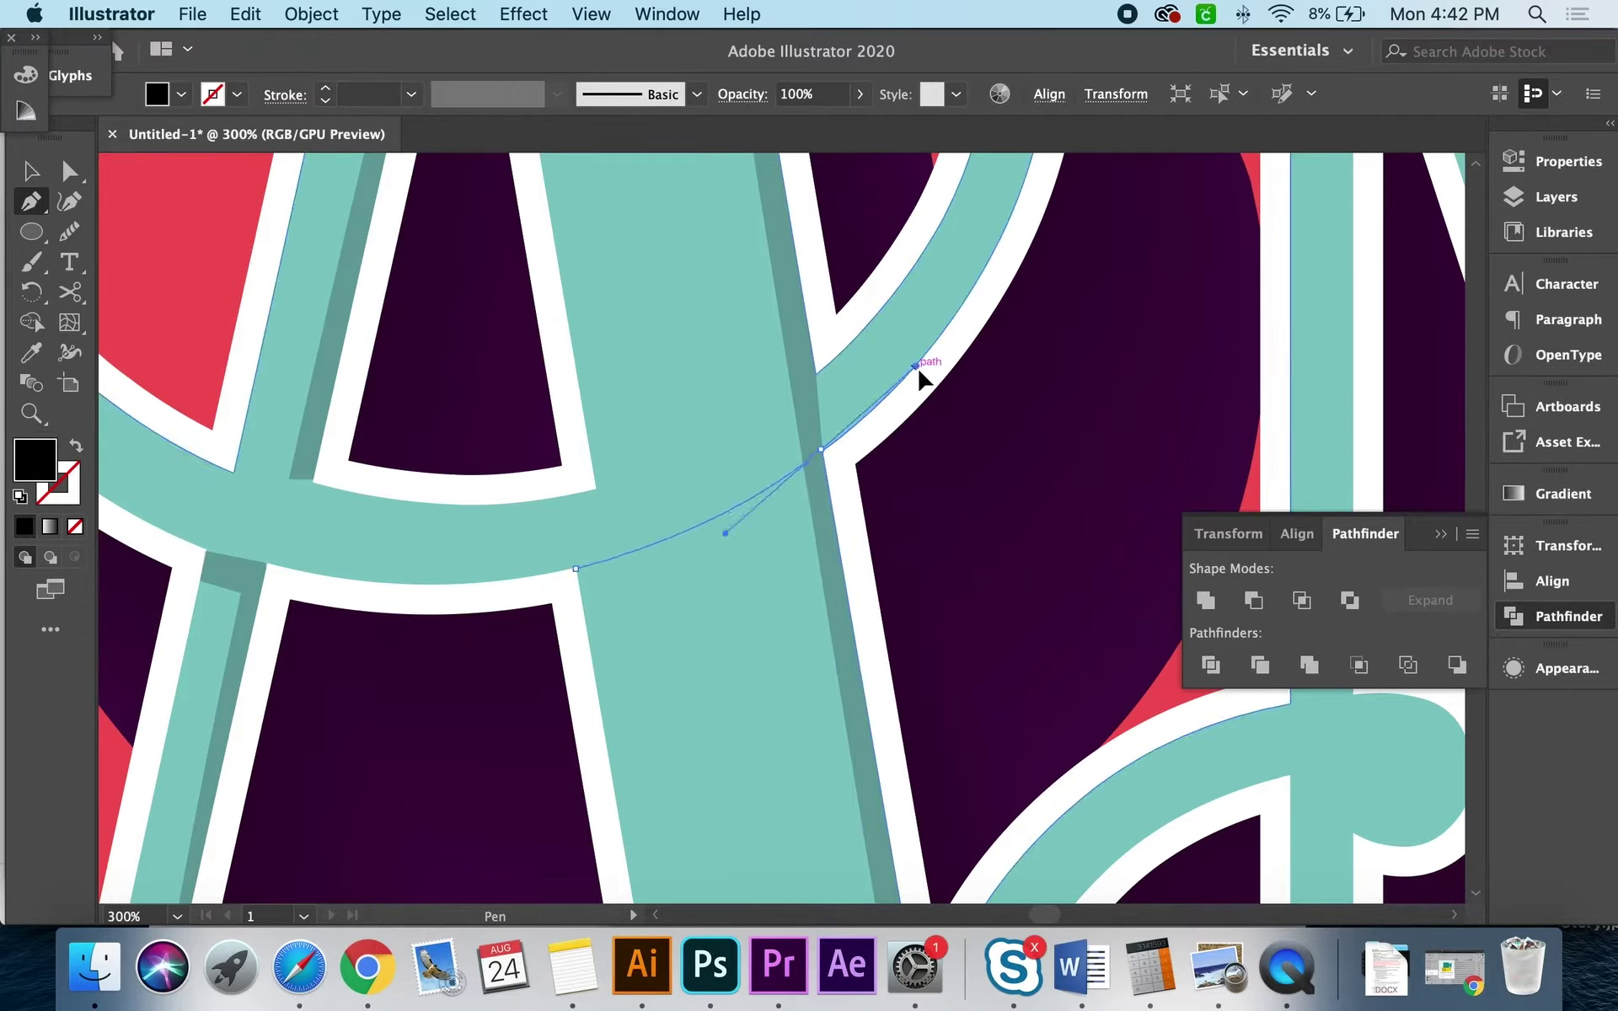
{"action": "left_click", "coordinate": [822, 450]}
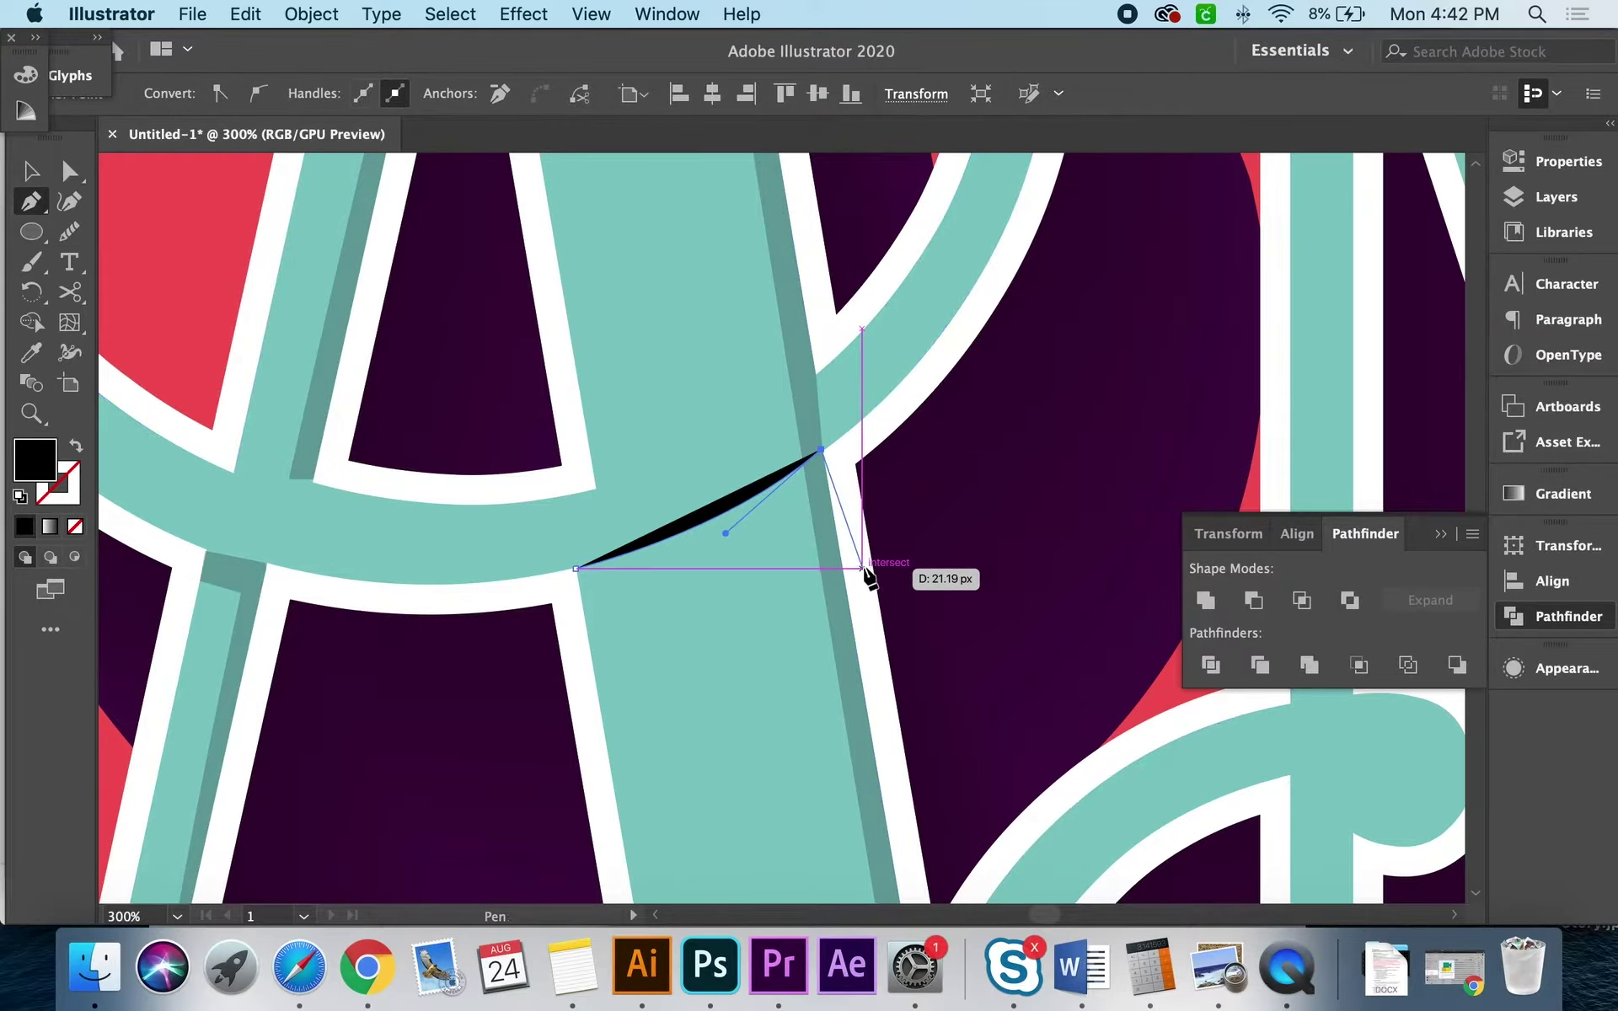
{"action": "left_click", "coordinate": [835, 527]}
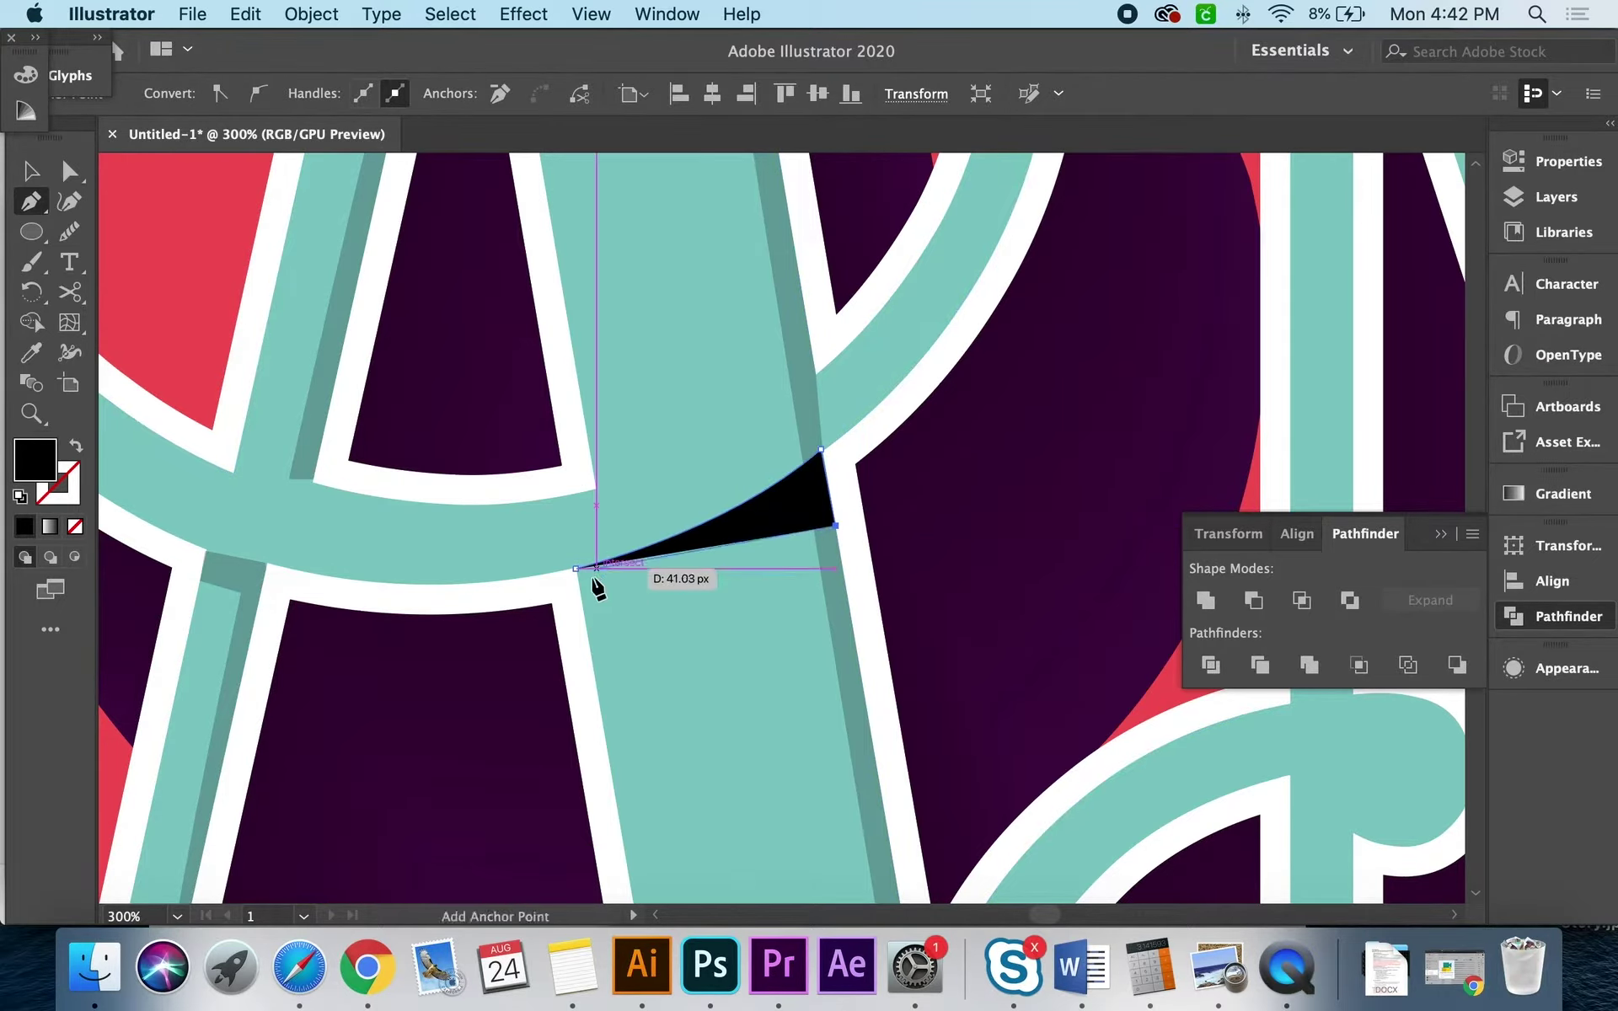
{"action": "left_click", "coordinate": [582, 600]}
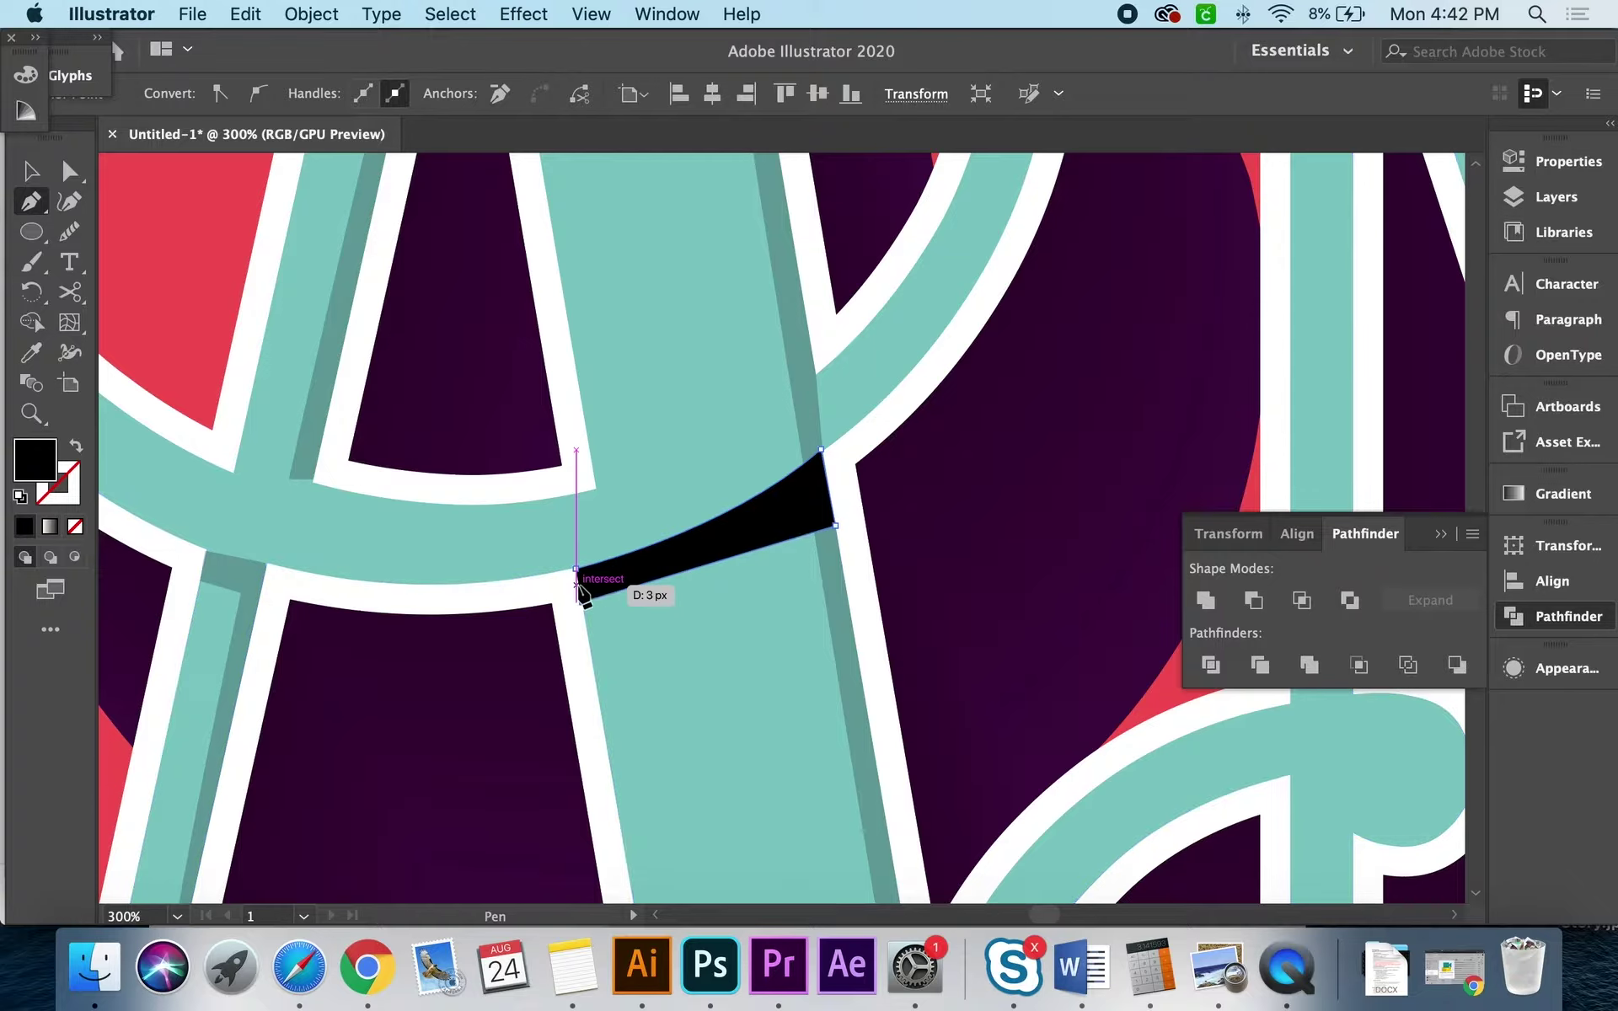
{"action": "left_click", "coordinate": [576, 569]}
Step: Eyedropper the stripe's translucent teal style onto the new band, then deselect it
{"action": "key", "text": "i"}
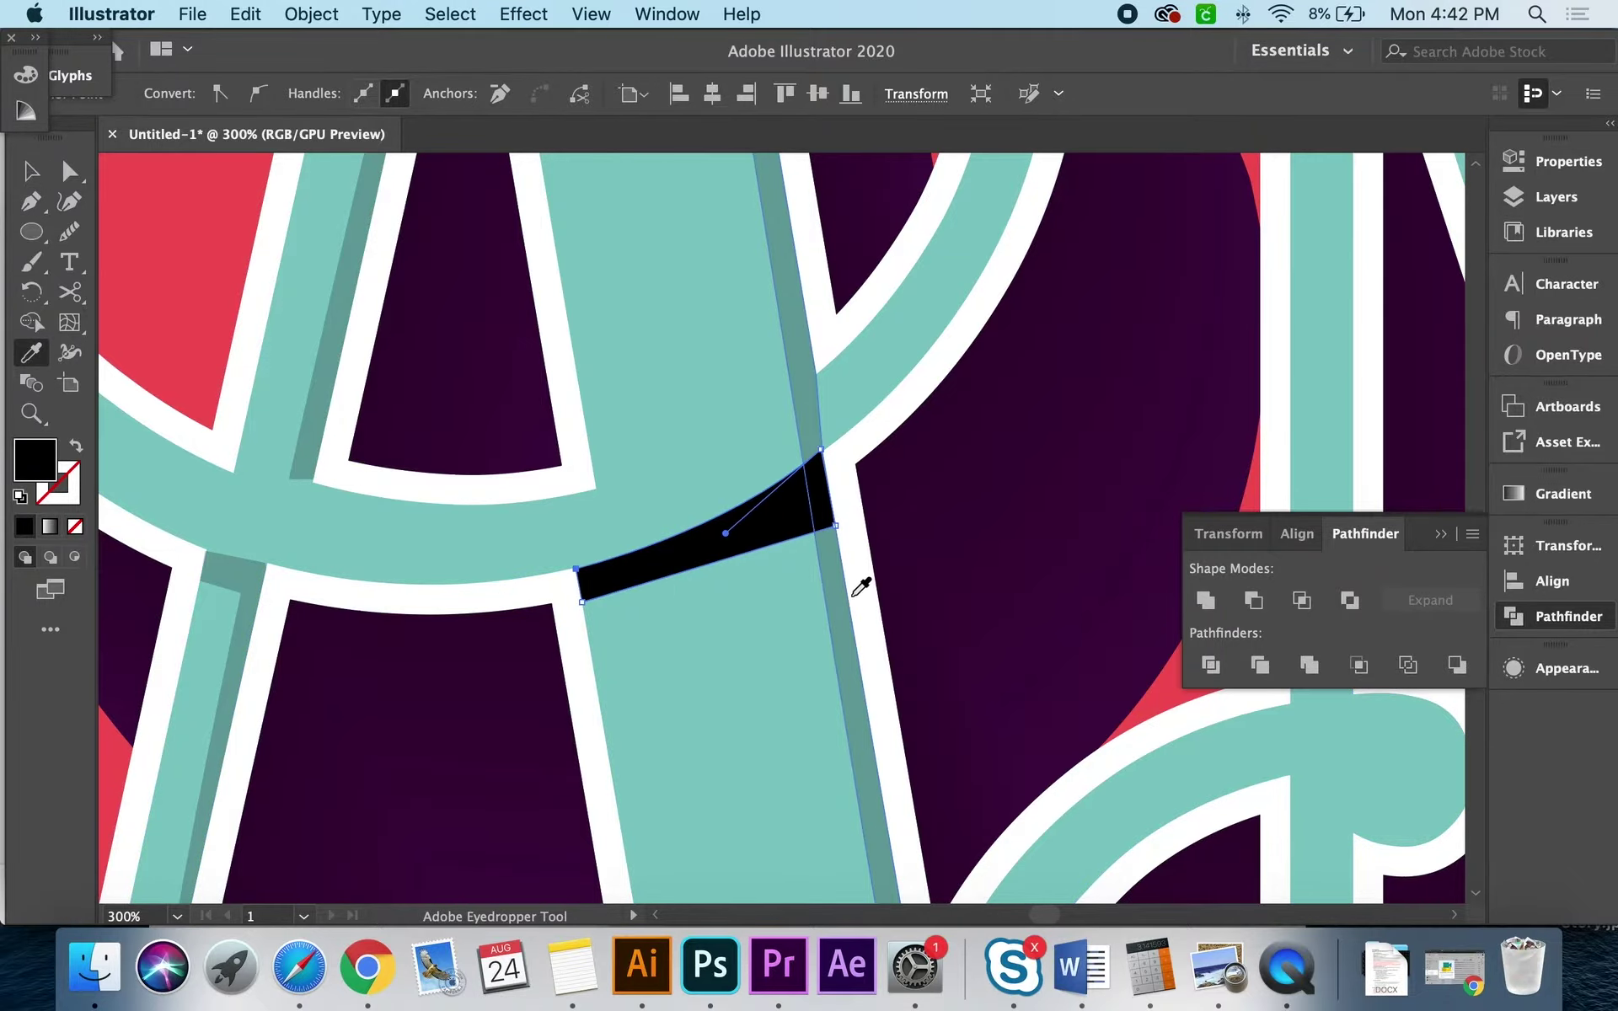
{"action": "left_click", "coordinate": [840, 581]}
{"action": "key", "text": "a"}
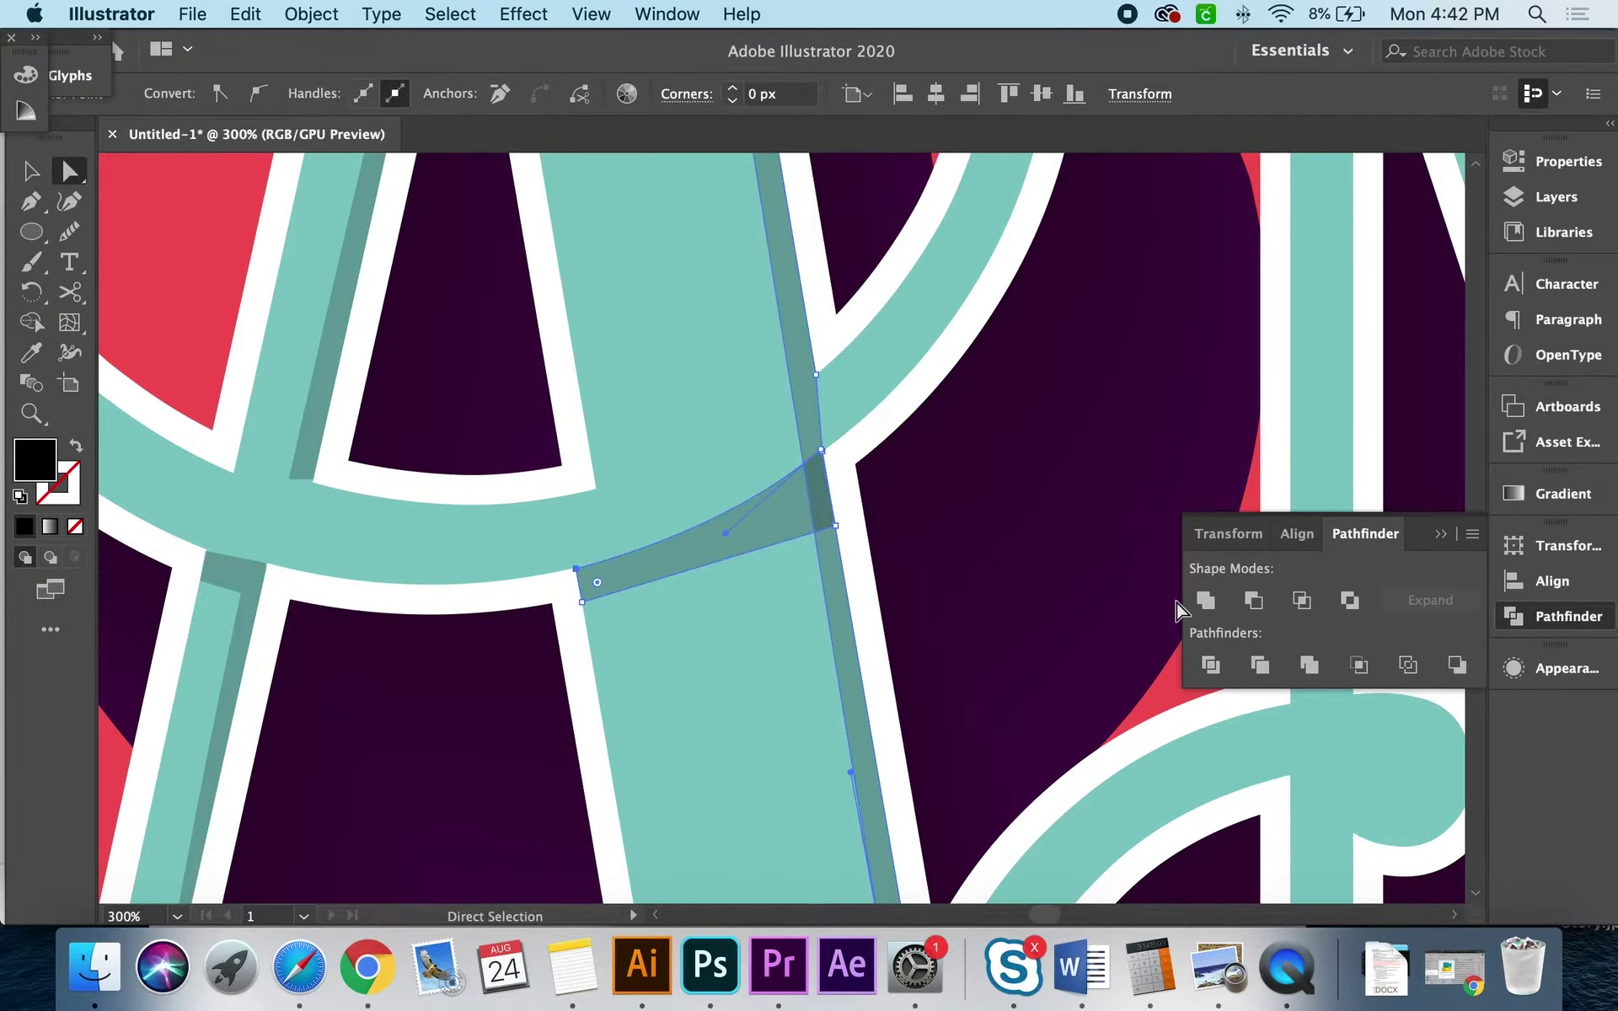
{"action": "left_click", "coordinate": [1206, 600]}
{"action": "key", "text": "ctrl+shift+a"}
Step: Zoom out and back in to inspect the dark-teal crossing shading, then select the large teal letter shape
{"action": "key", "text": "z"}
{"action": "left_click", "coordinate": [837, 548], "text": "alt"}
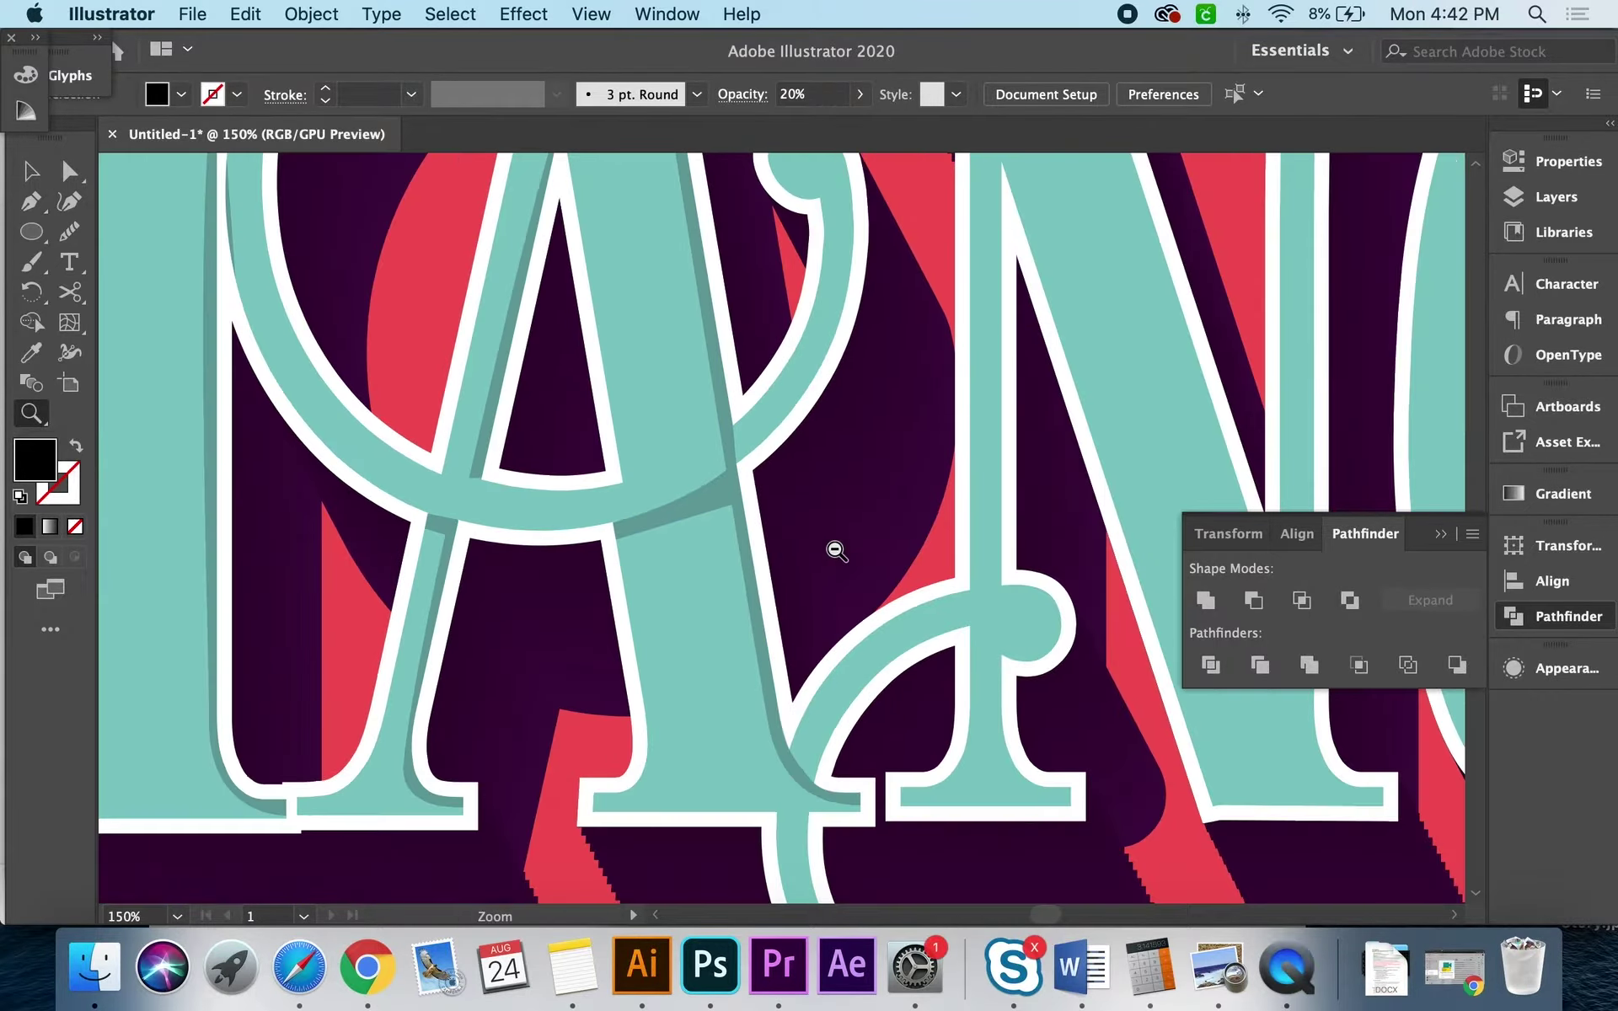
{"action": "left_click", "coordinate": [774, 521], "text": "alt"}
{"action": "left_click", "coordinate": [729, 488]}
{"action": "left_click", "coordinate": [784, 561]}
{"action": "left_click", "coordinate": [784, 562]}
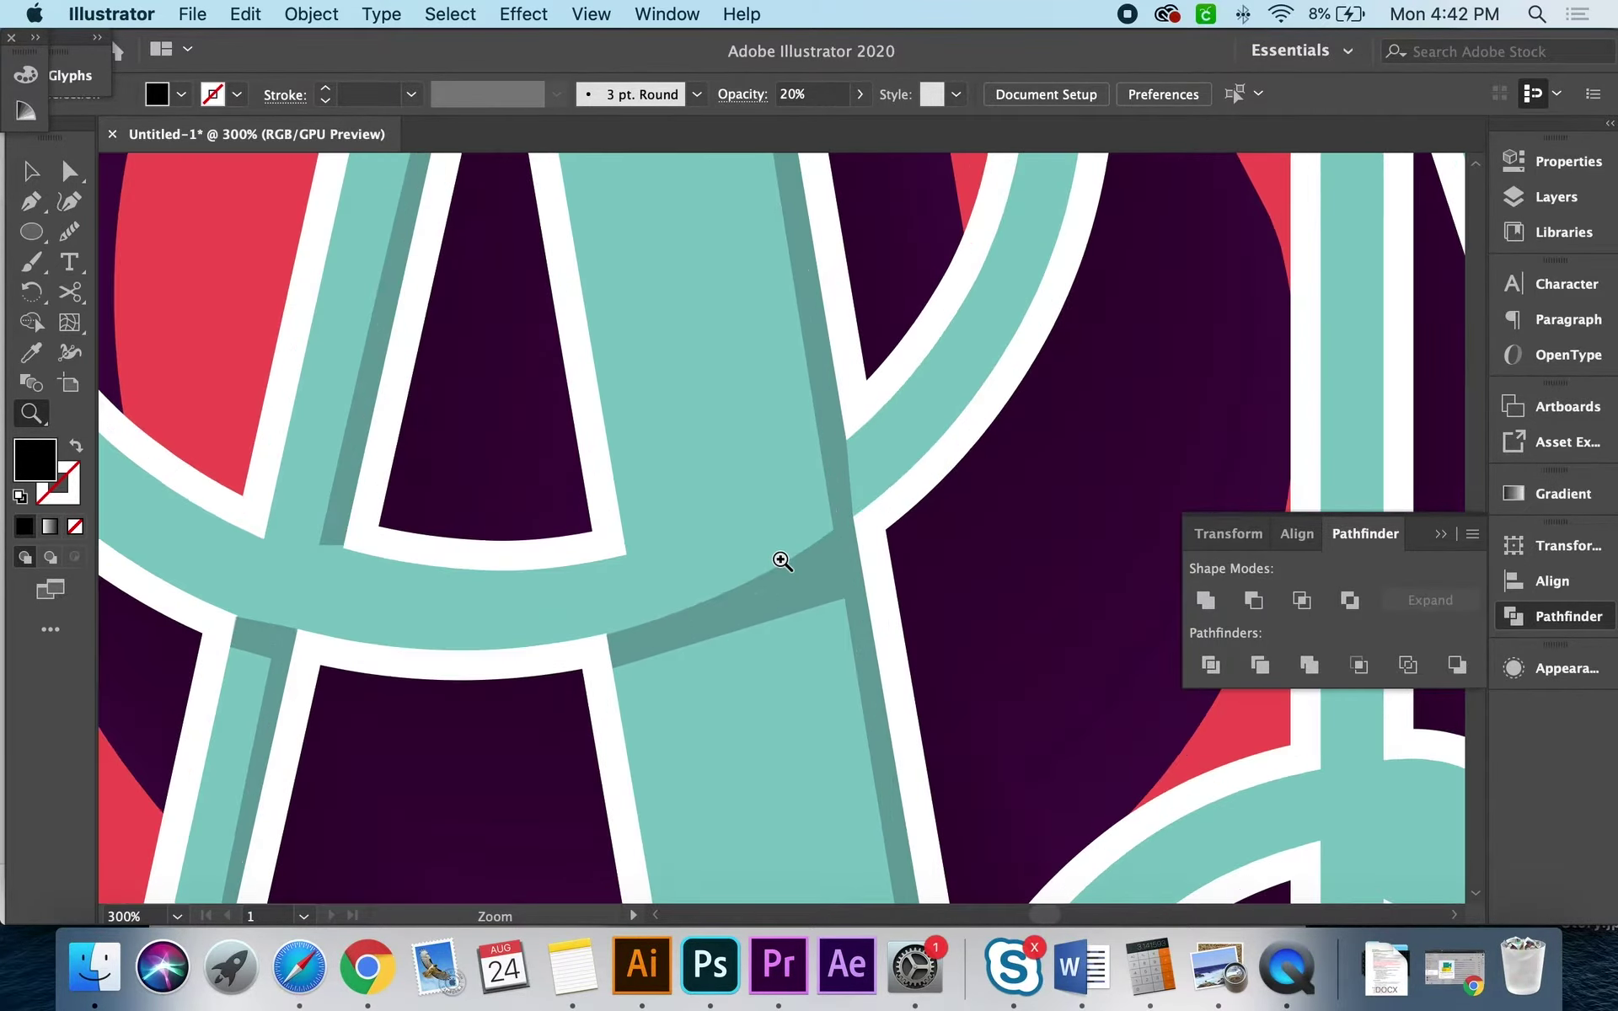
{"action": "key", "text": "a"}
{"action": "left_click", "coordinate": [840, 478]}
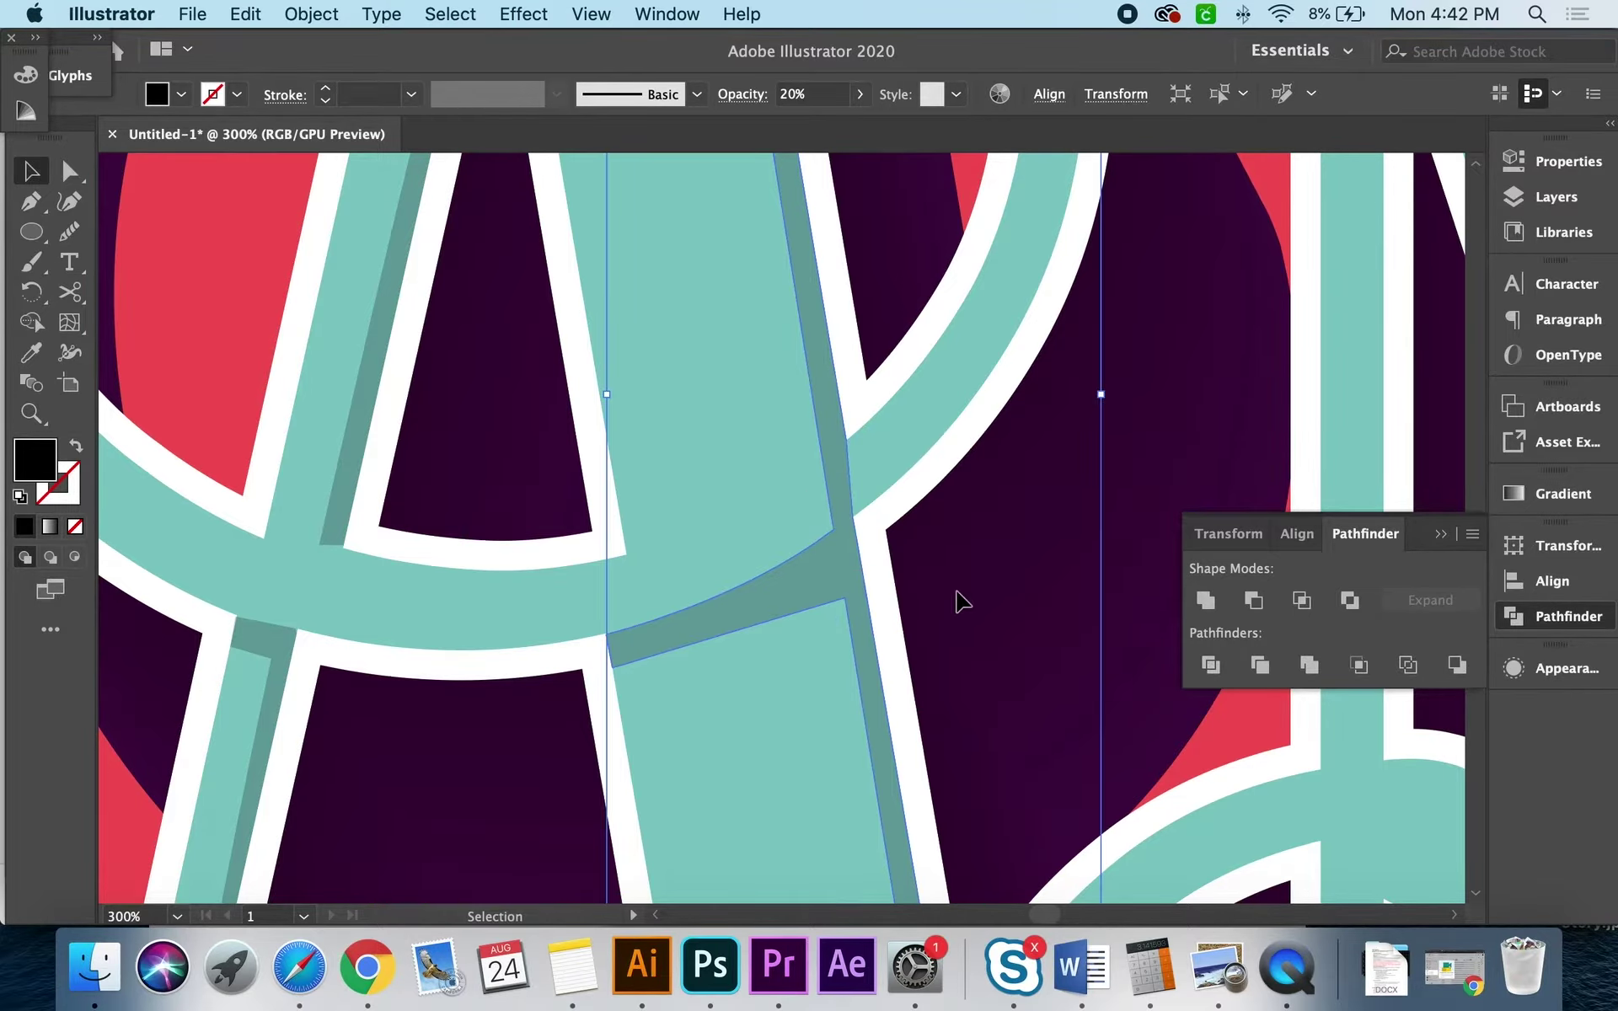
{"action": "key", "text": "ctrl+shift+a"}
{"action": "key", "text": "v"}
{"action": "key", "text": "ctrl+="}
{"action": "left_click", "coordinate": [811, 480]}
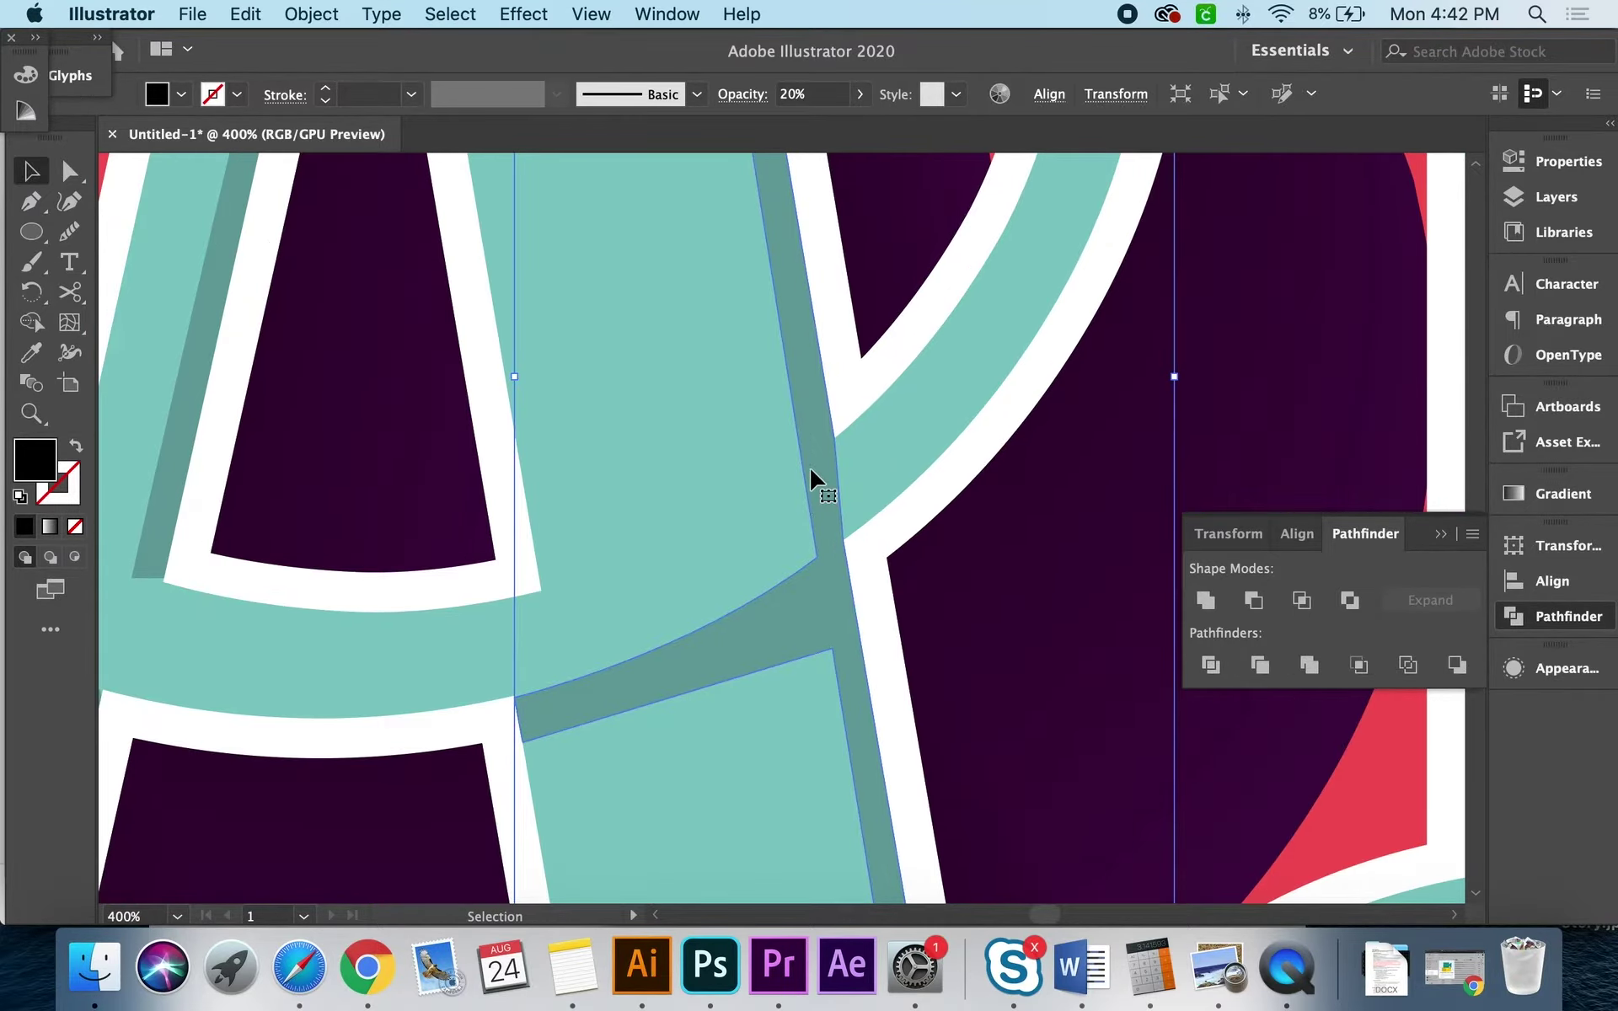
Step: Draw a small Pen cutting shape over where the A's stroke shading meets the swash
{"action": "key", "text": "p"}
{"action": "mouse_move", "coordinate": [854, 430]}
{"action": "left_mouse_down"}
{"action": "mouse_move", "coordinate": [792, 459]}
{"action": "mouse_move", "coordinate": [841, 435]}
{"action": "left_mouse_up"}
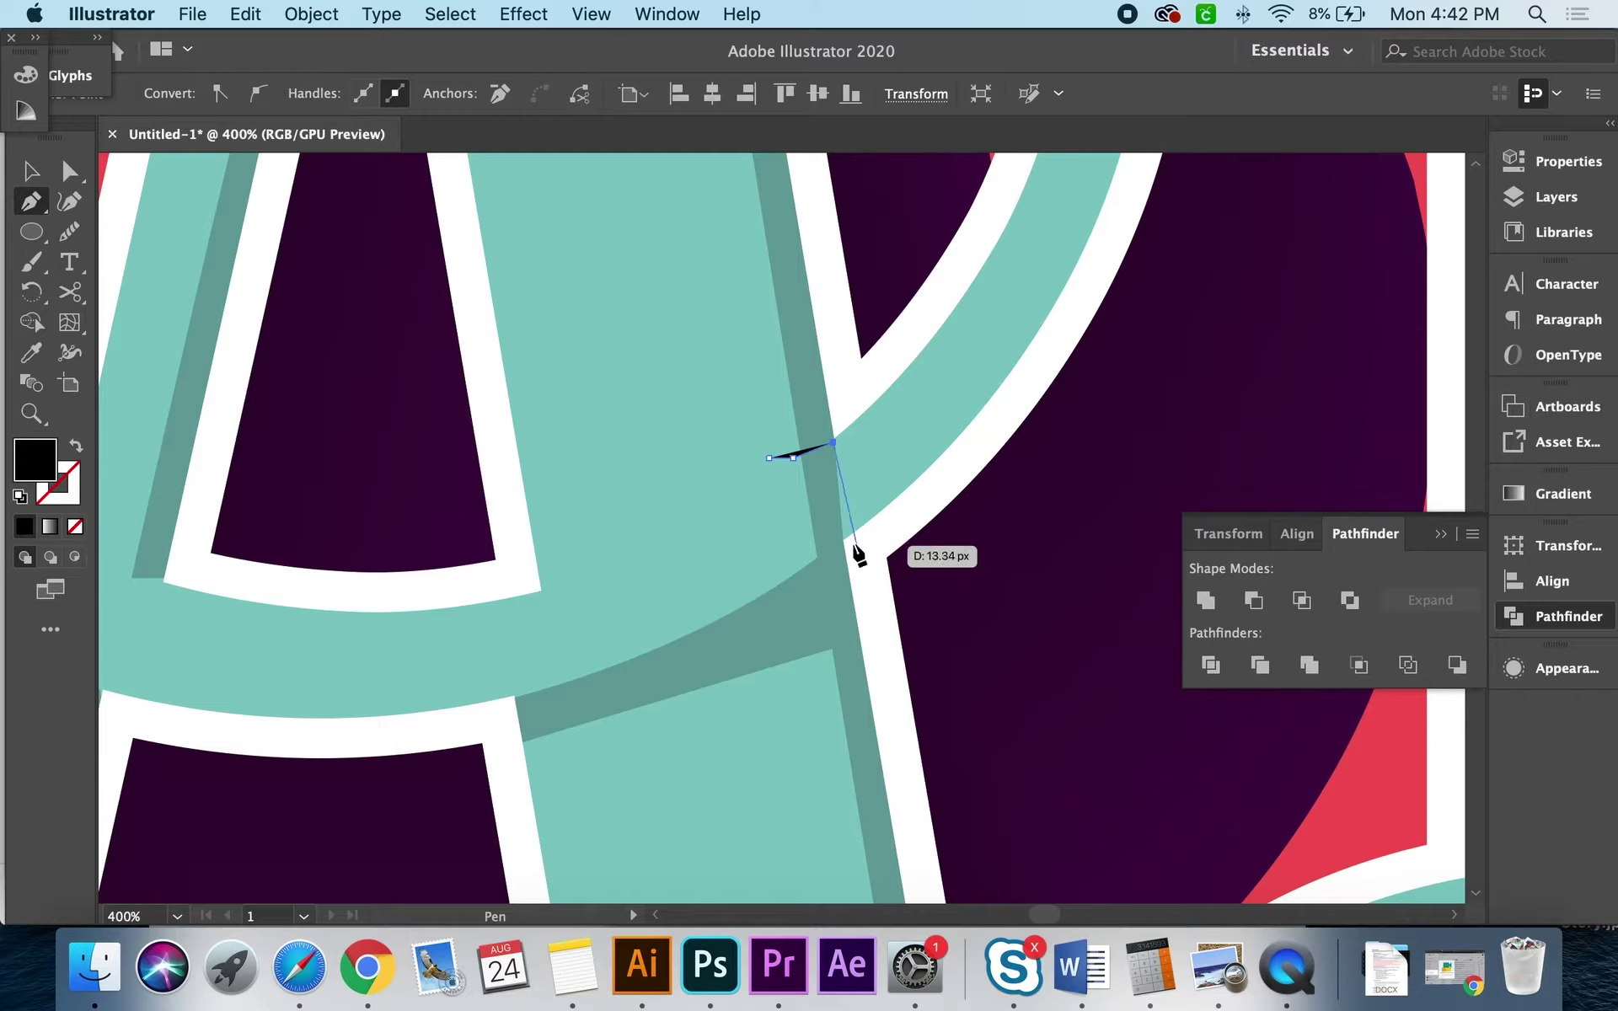
{"action": "left_click_drag", "start_coordinate": [841, 538], "coordinate": [813, 579]}
{"action": "left_click", "coordinate": [797, 573]}
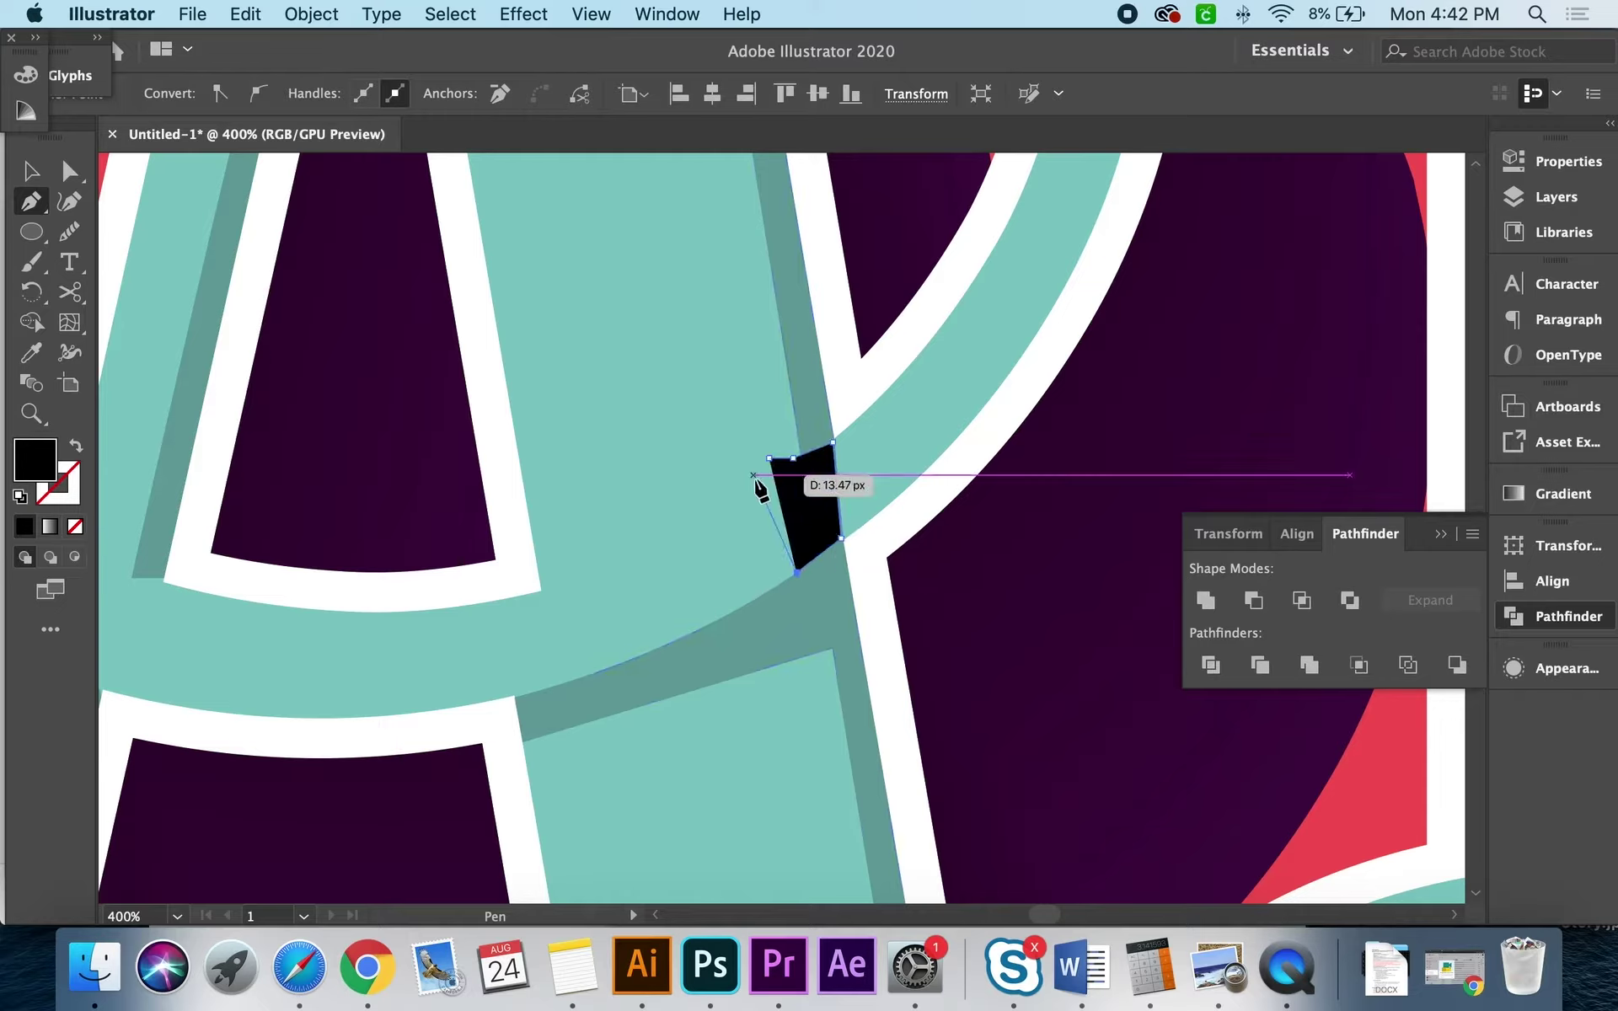
{"action": "left_click", "coordinate": [770, 460]}
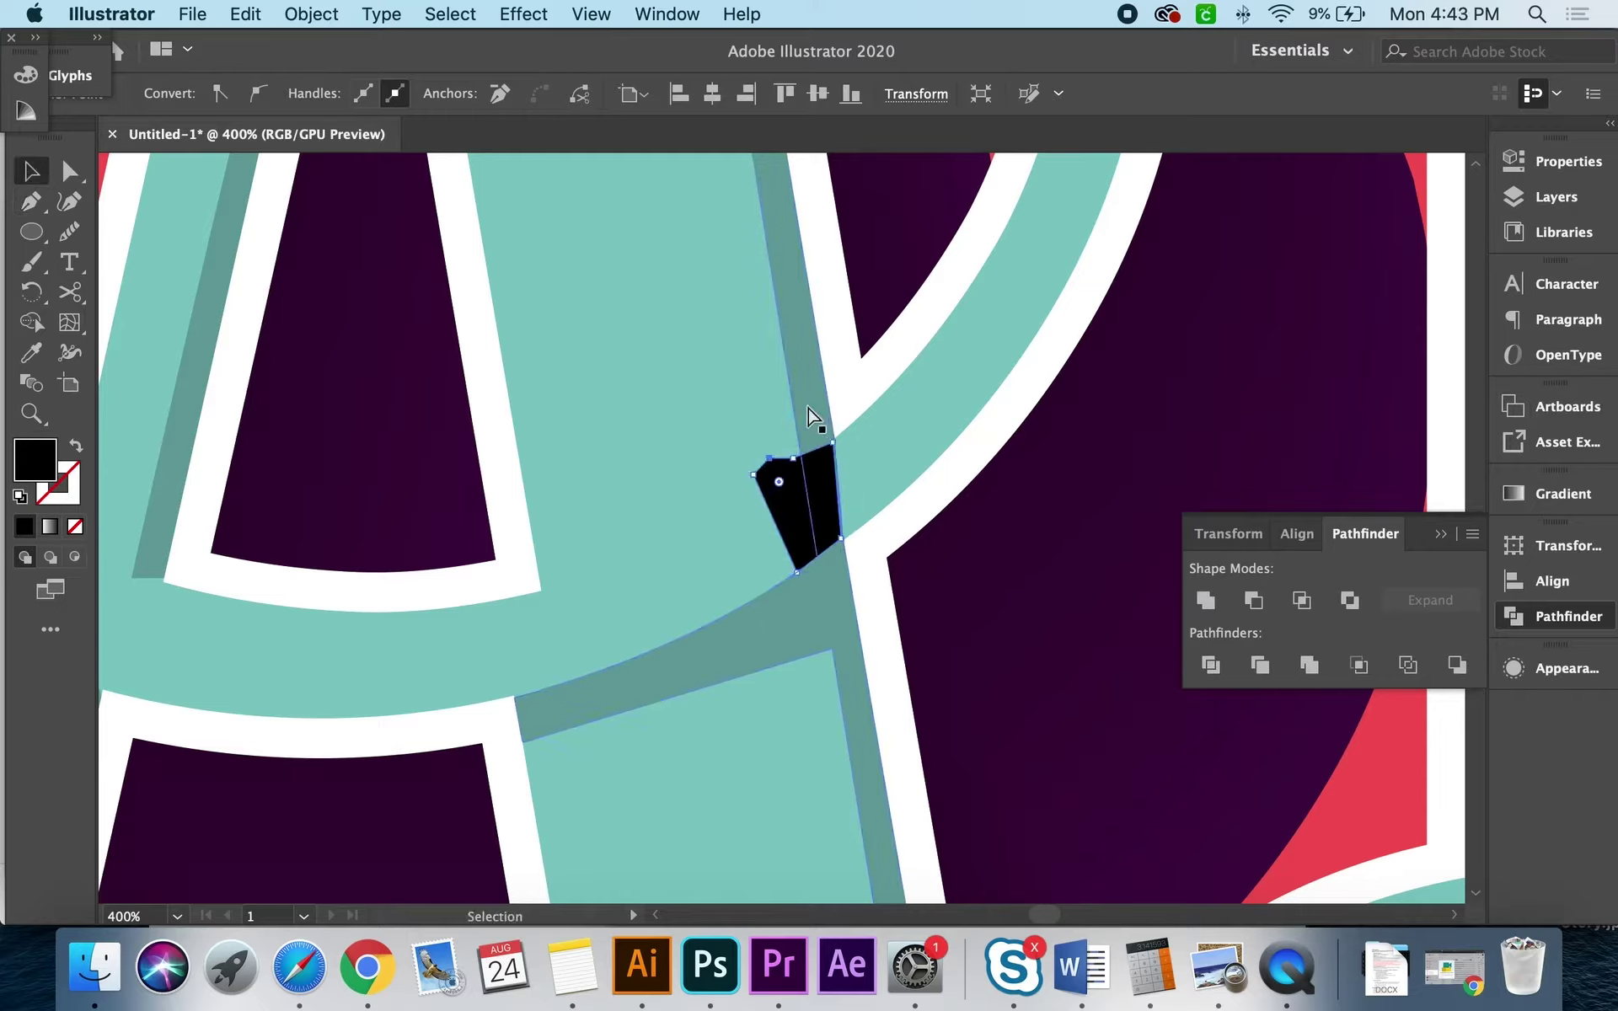
Step: Delete the overlapping piece of the A's dark stroke shading with Shape Builder
{"action": "left_click", "coordinate": [787, 415], "text": "shift"}
{"action": "key", "text": "shift+m"}
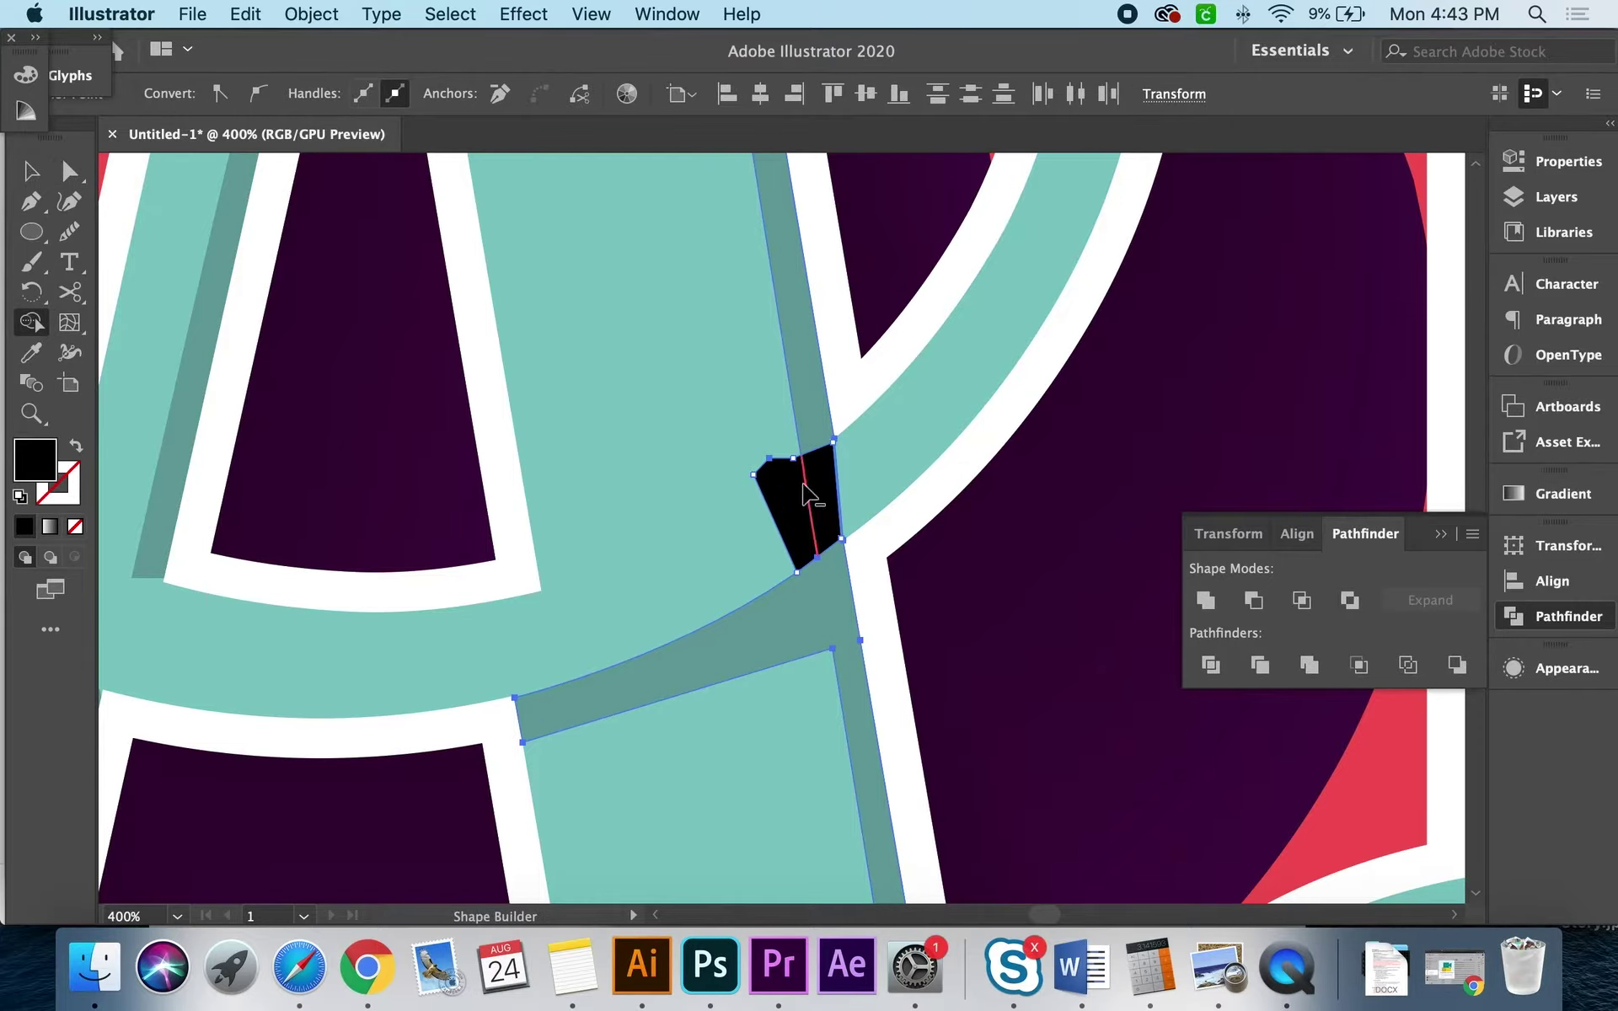
{"action": "left_click", "coordinate": [816, 501], "text": "alt"}
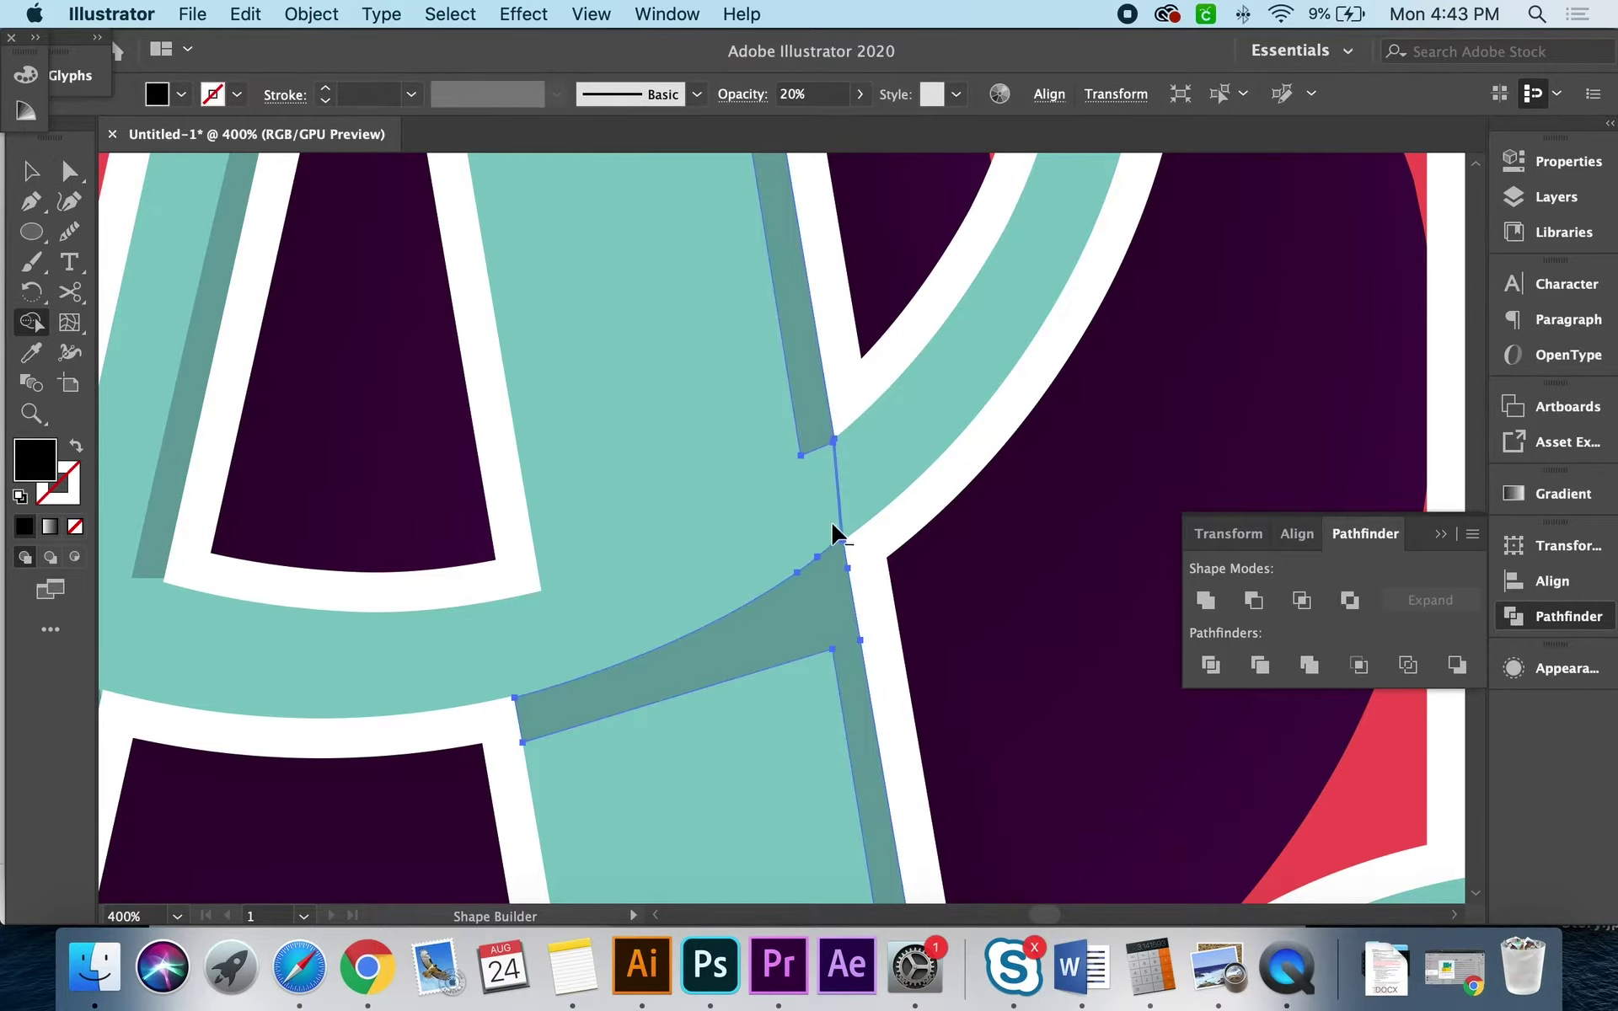
Step: Deselect, zoom in on the trimmed corner, and select the trimmed shading path
{"action": "key", "text": "v"}
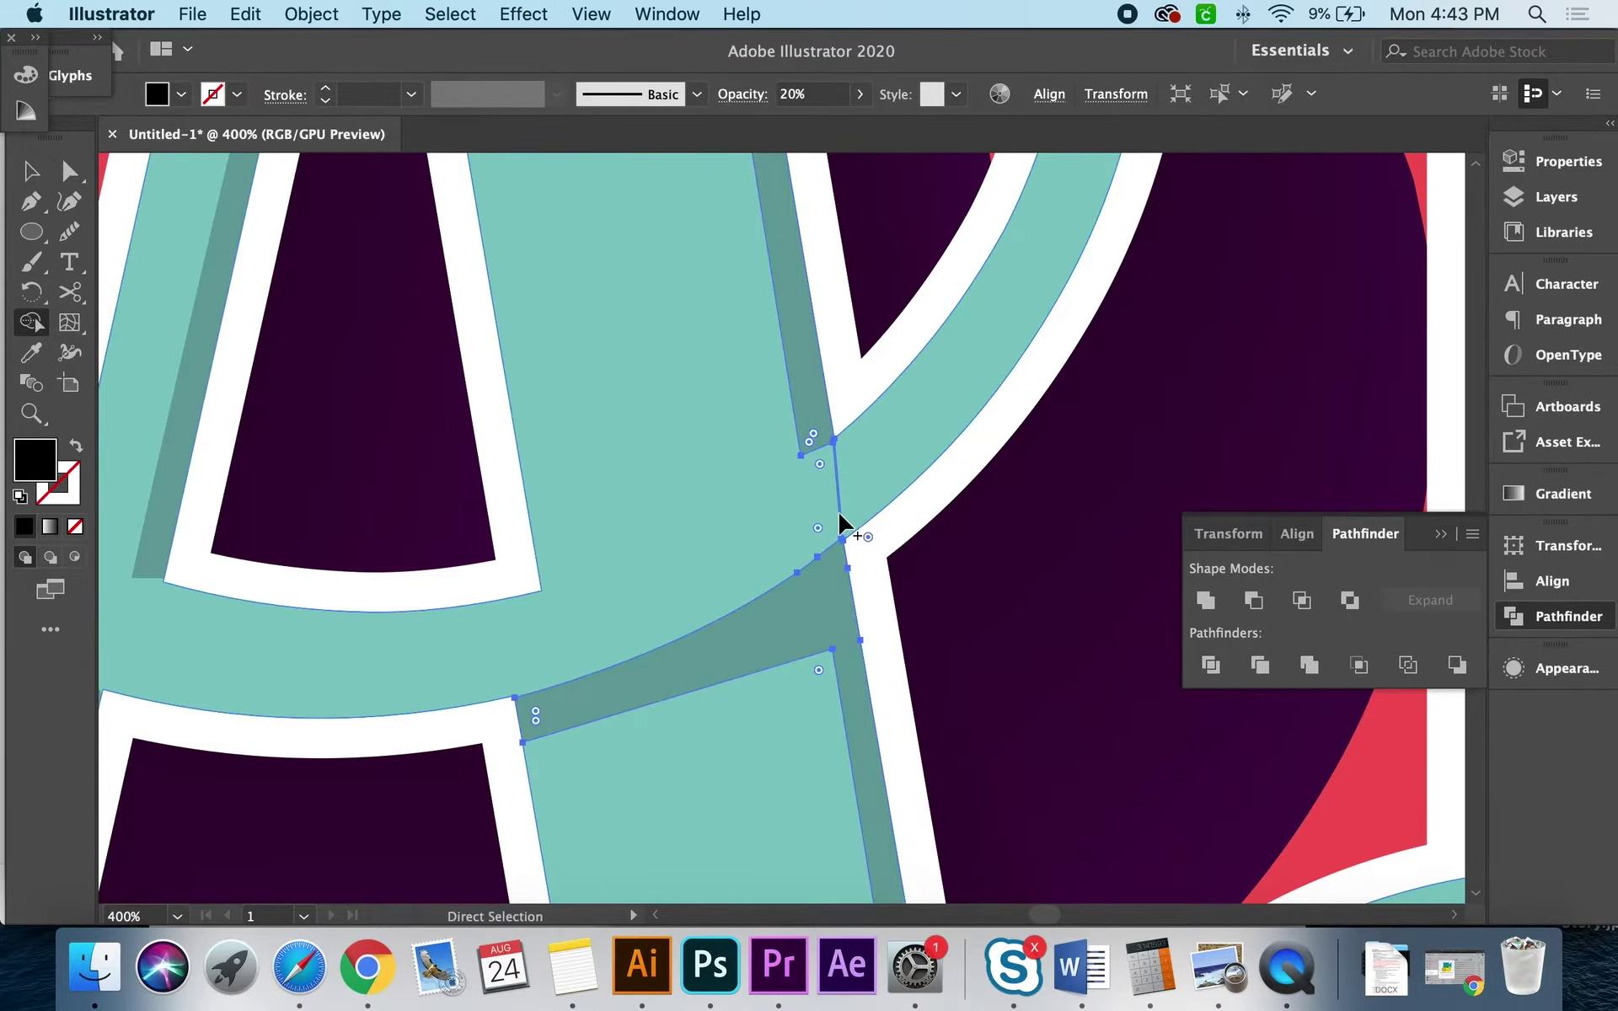
{"action": "left_click", "coordinate": [975, 624]}
{"action": "key", "text": "z"}
{"action": "left_click", "coordinate": [856, 519]}
{"action": "key", "text": "a"}
{"action": "left_click", "coordinate": [603, 362]}
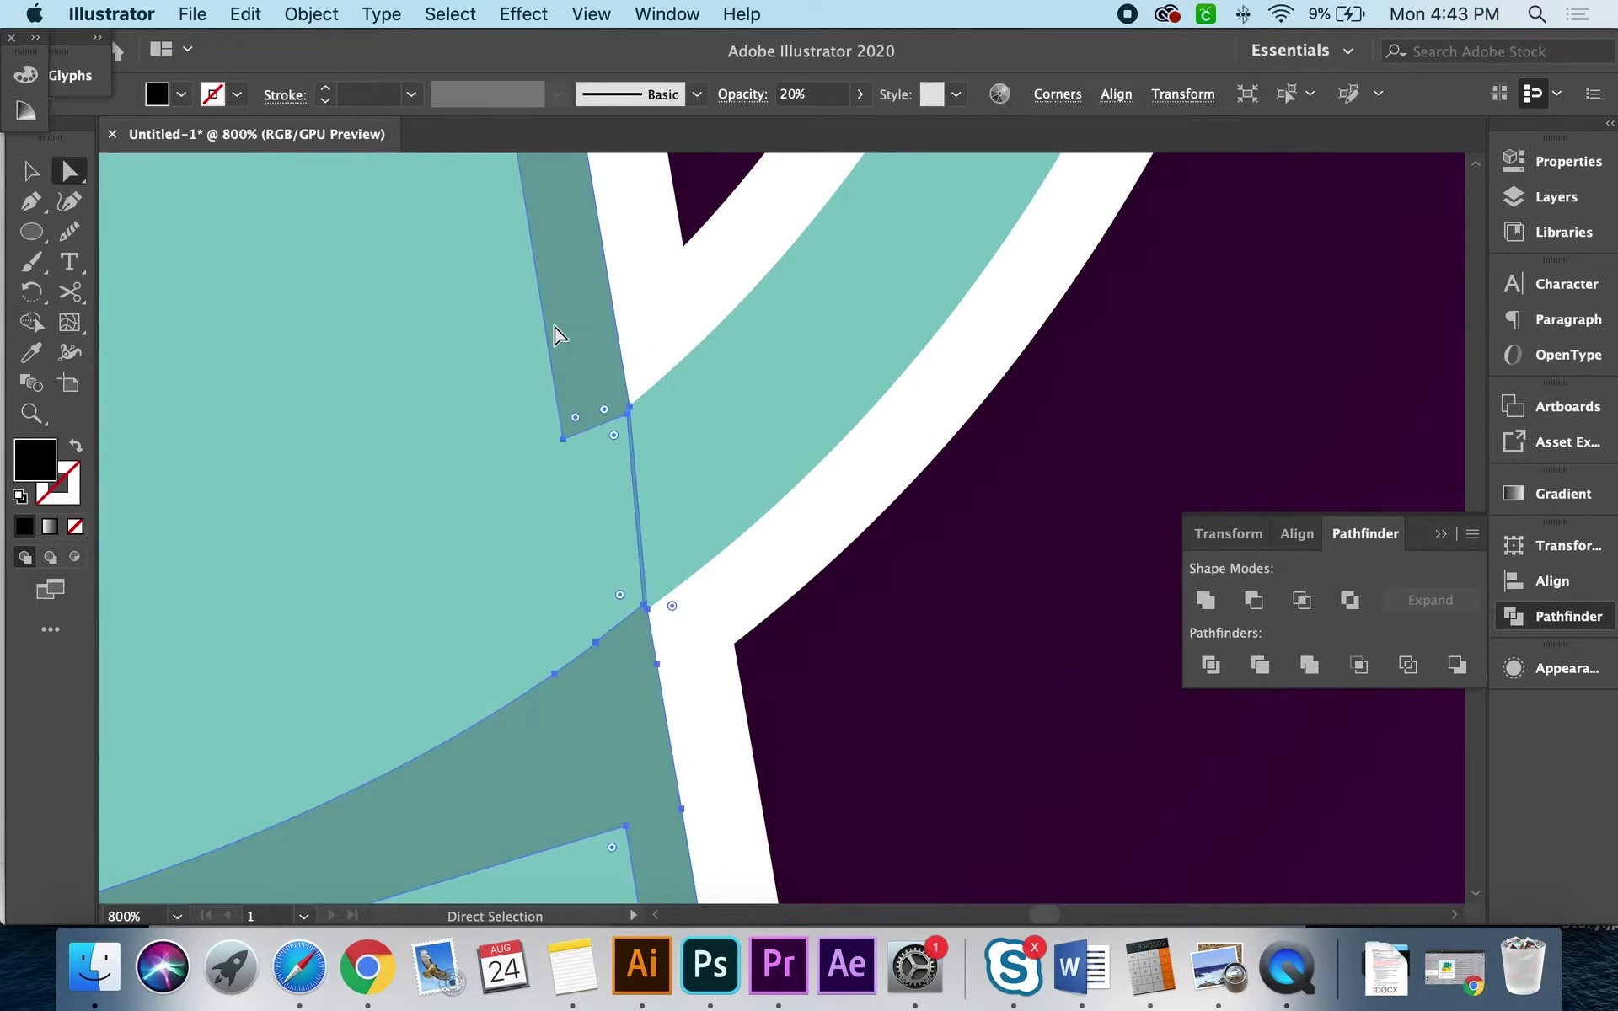
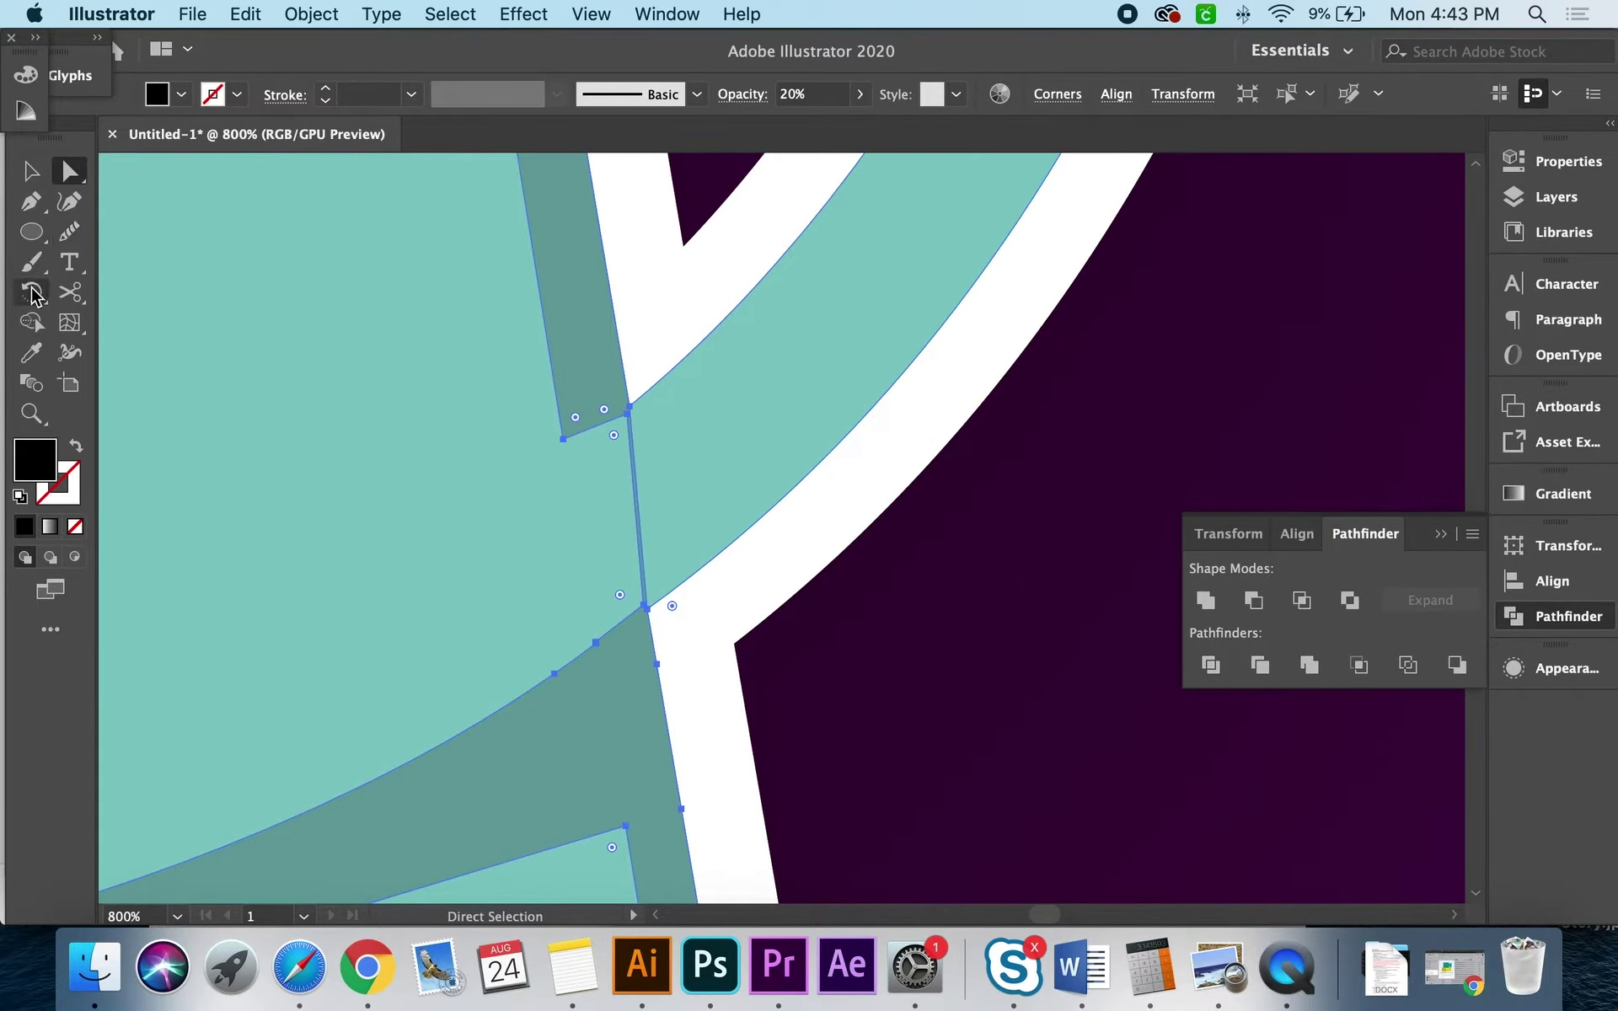
Step: Erase a gap in the stray shadow line crossing the teal swash using a smaller Eraser
{"action": "left_click", "coordinate": [32, 262]}
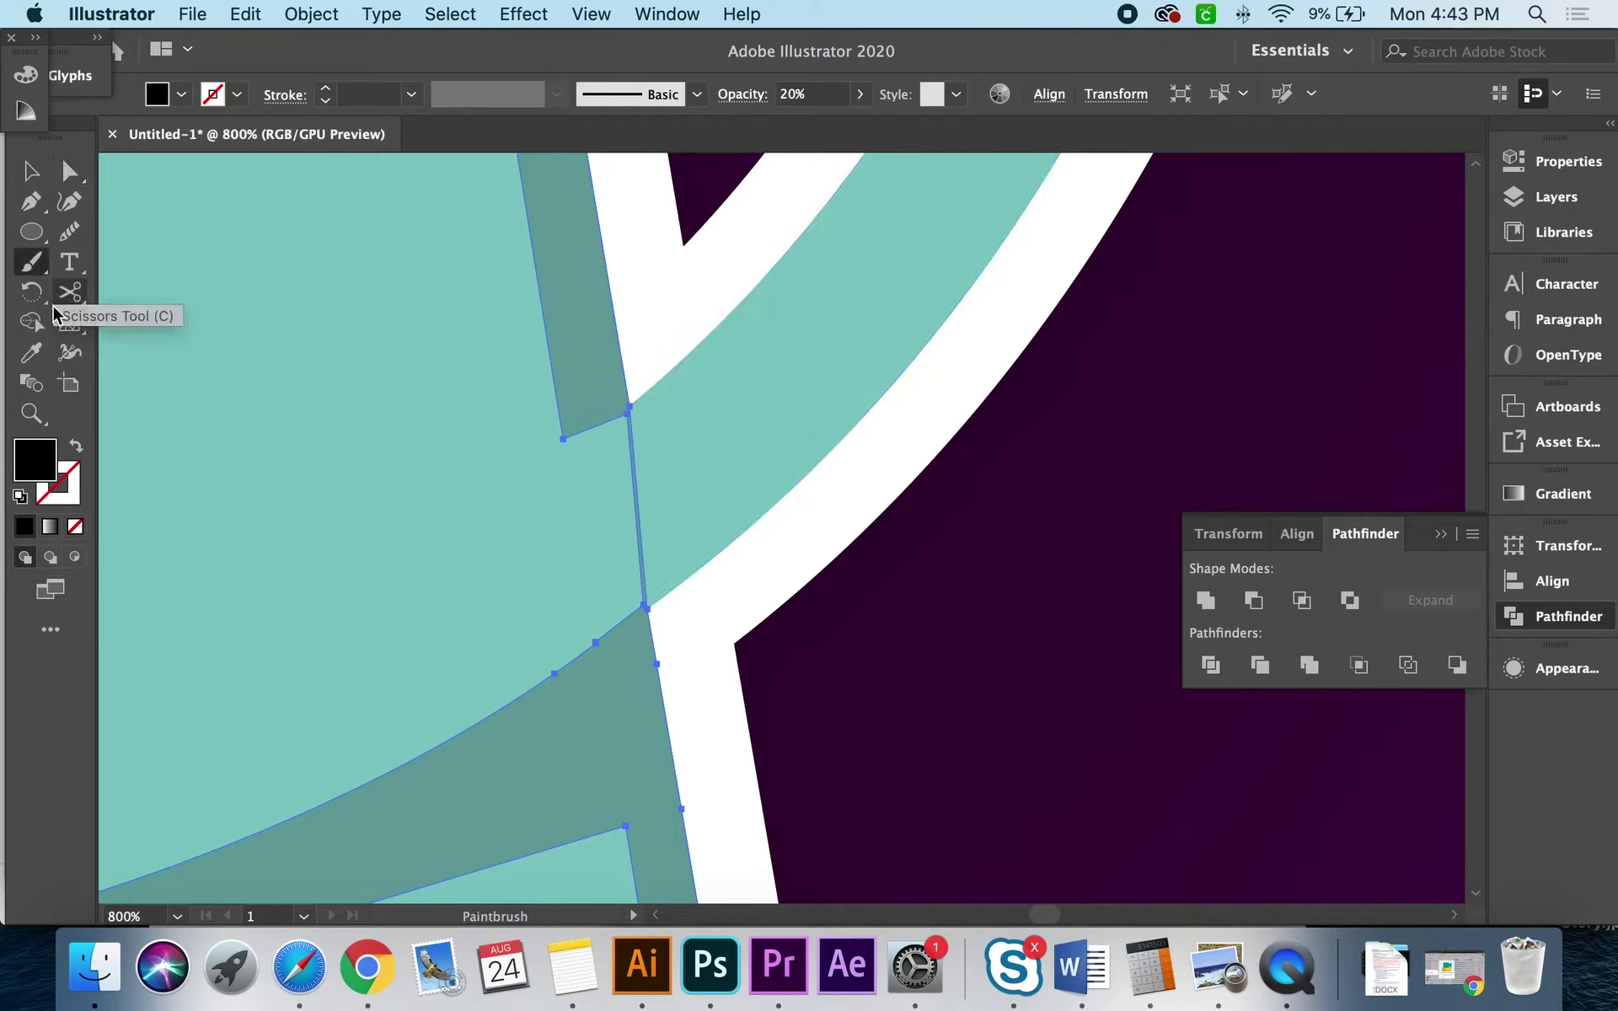
{"action": "left_click_drag", "start_coordinate": [65, 296], "coordinate": [143, 289]}
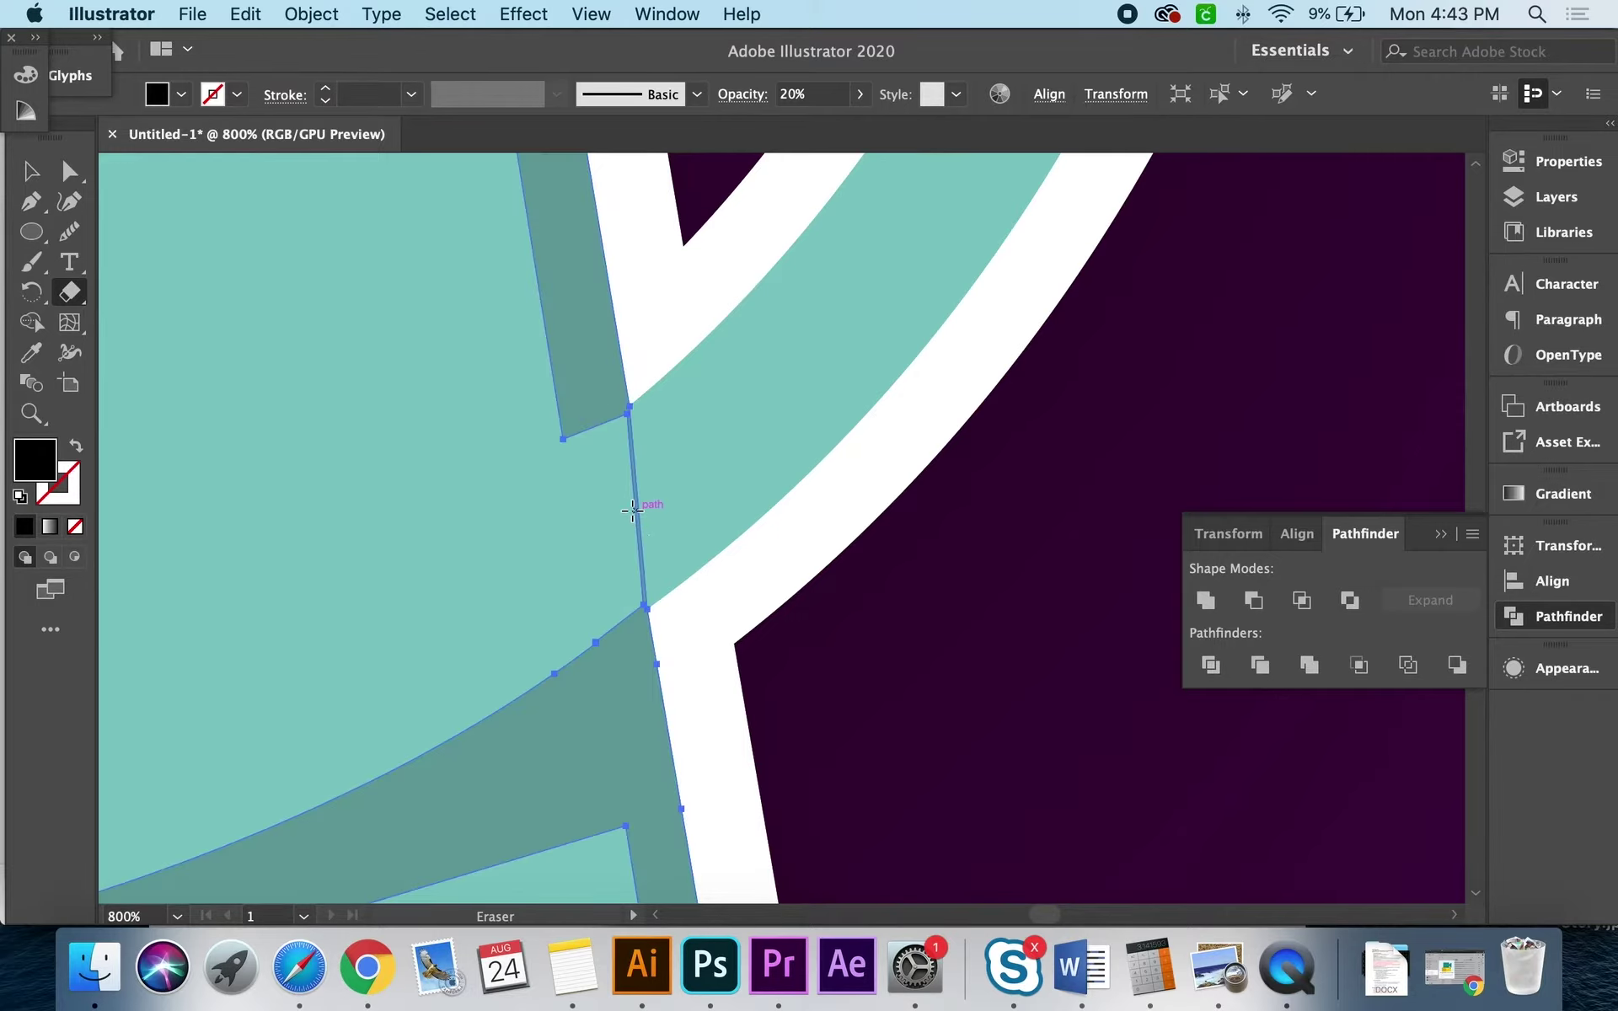
{"action": "key", "text": "bracketleft"}
{"action": "key", "text": "bracketleft"}
{"action": "key", "text": "bracketleft"}
{"action": "key", "text": "bracketleft"}
{"action": "key", "text": "bracketleft"}
{"action": "key", "text": "bracketleft"}
{"action": "key", "text": "bracketleft"}
{"action": "key", "text": "bracketleft"}
{"action": "key", "text": "bracketleft"}
{"action": "key", "text": "bracketleft"}
{"action": "key", "text": "bracketleft"}
{"action": "key", "text": "bracketleft"}
{"action": "key", "text": "bracketleft"}
{"action": "key", "text": "bracketleft"}
{"action": "key", "text": "bracketleft"}
{"action": "key", "text": "bracketleft"}
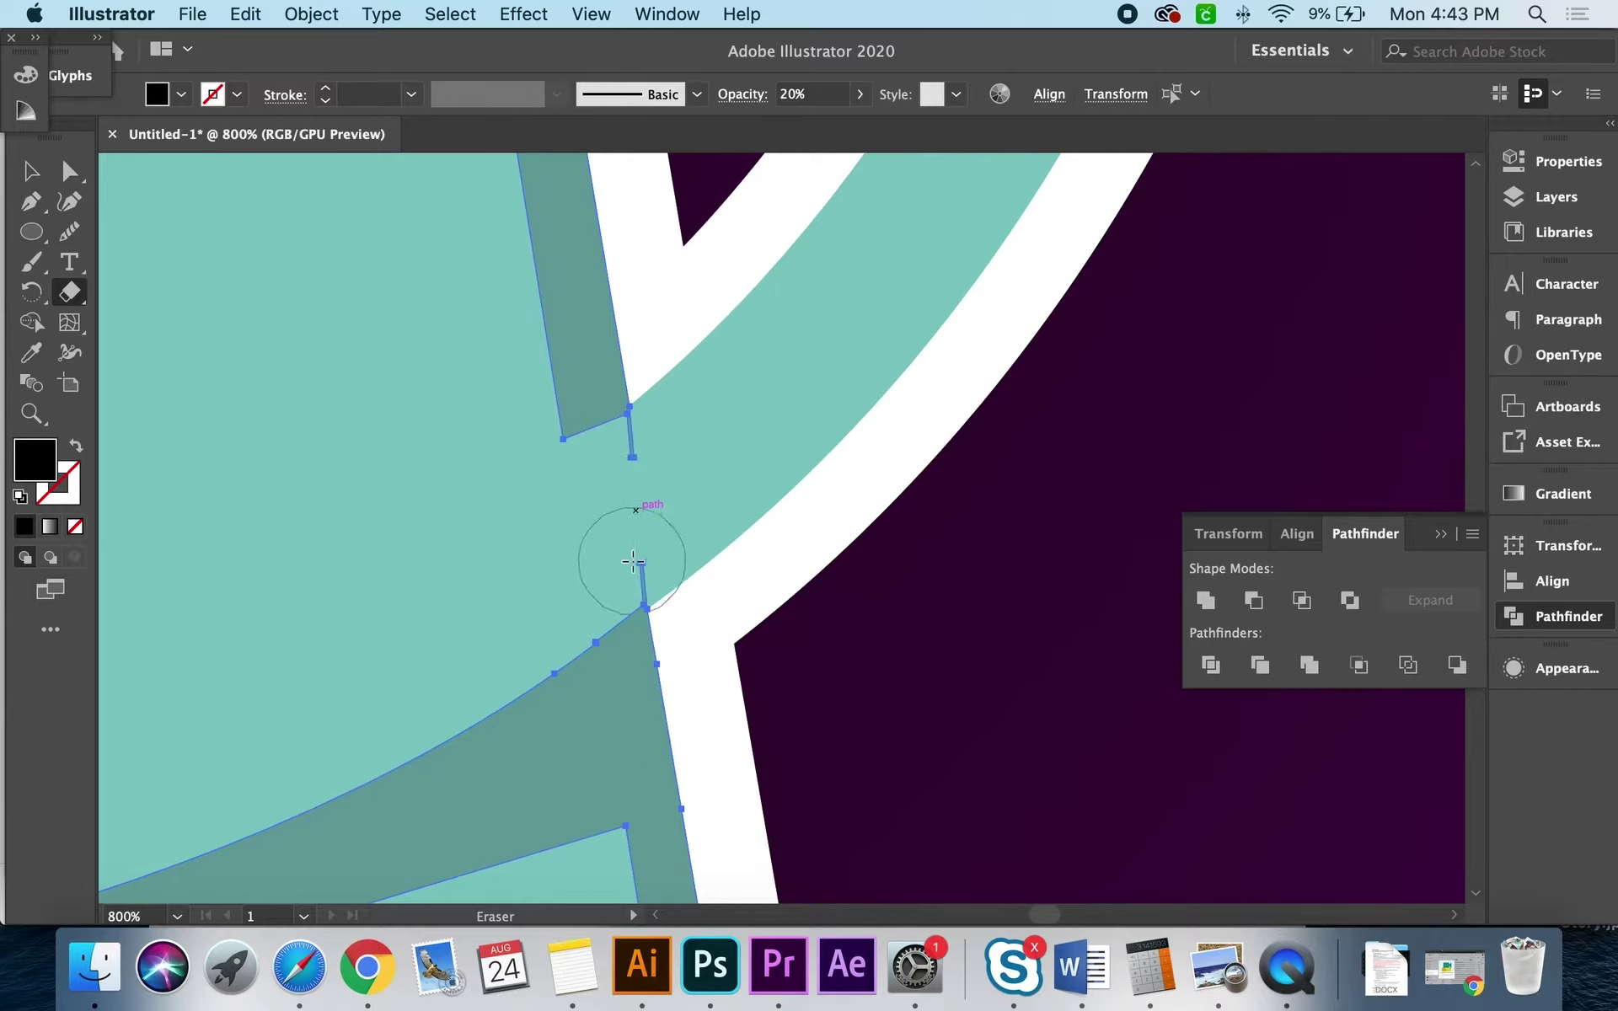
{"action": "key", "text": "z"}
{"action": "left_click", "coordinate": [683, 552], "text": "alt"}
{"action": "left_click", "coordinate": [686, 554], "text": "alt"}
{"action": "left_click", "coordinate": [758, 551], "text": "alt"}
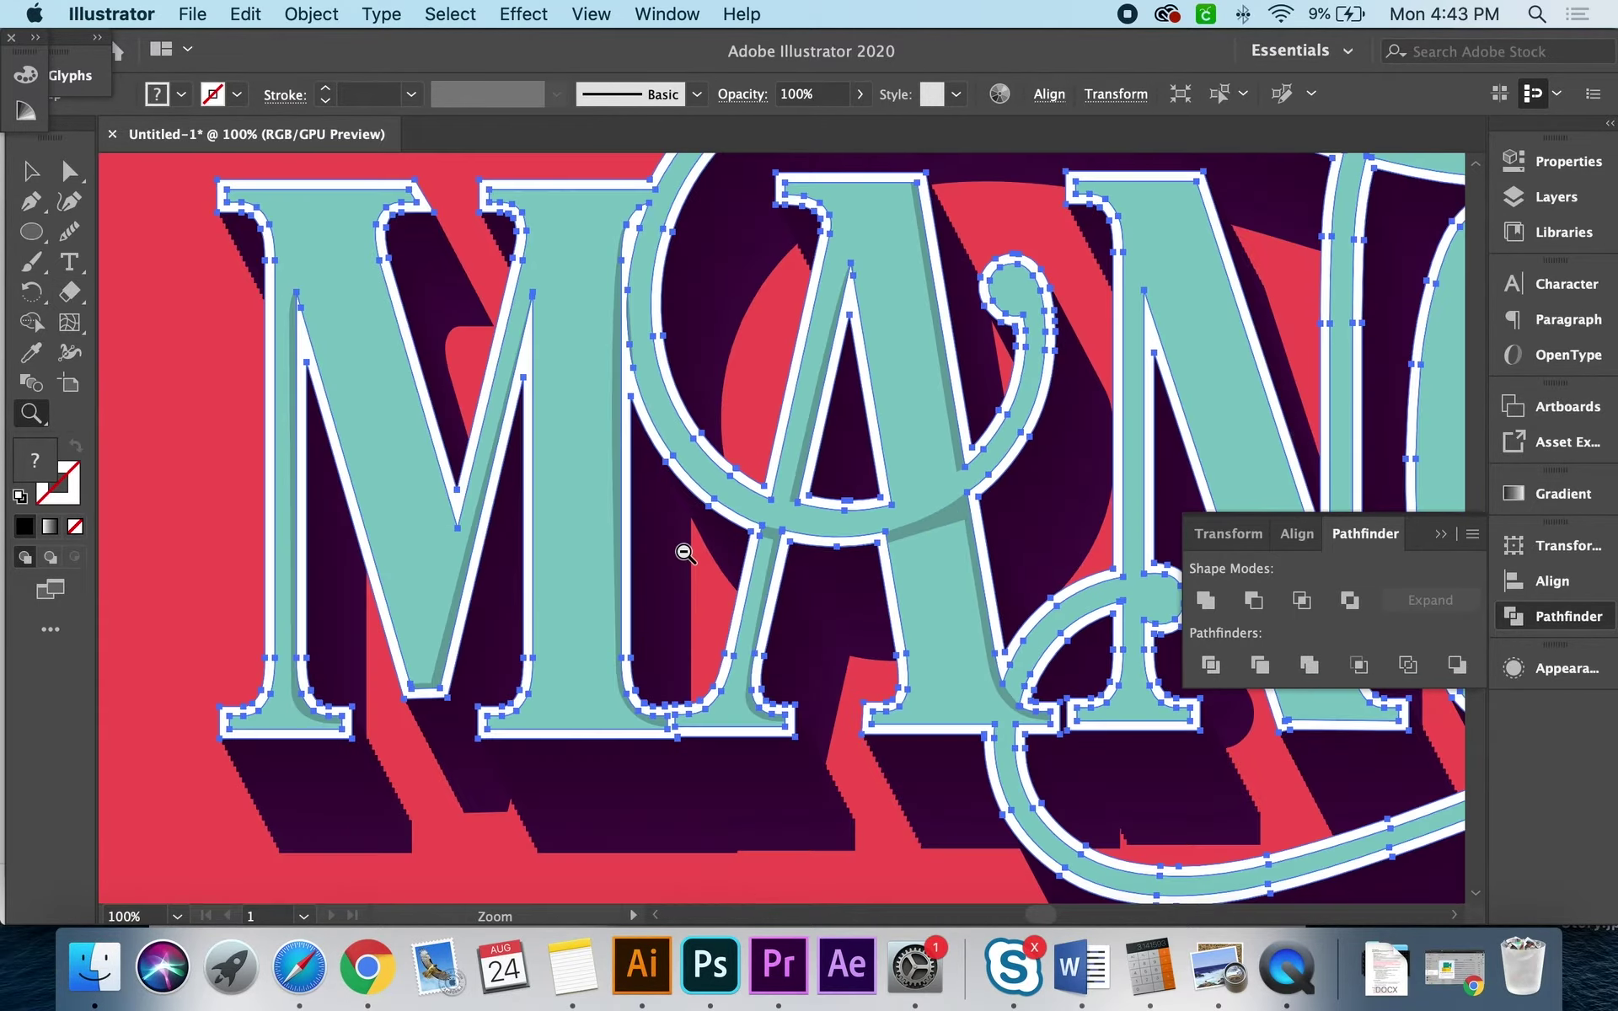
Step: Trace a four-point shading shape up the letter stem near the A and N
{"action": "left_click", "coordinate": [874, 780], "text": "alt"}
{"action": "key", "text": "ctrl+shift+a"}
{"action": "left_click", "coordinate": [967, 634]}
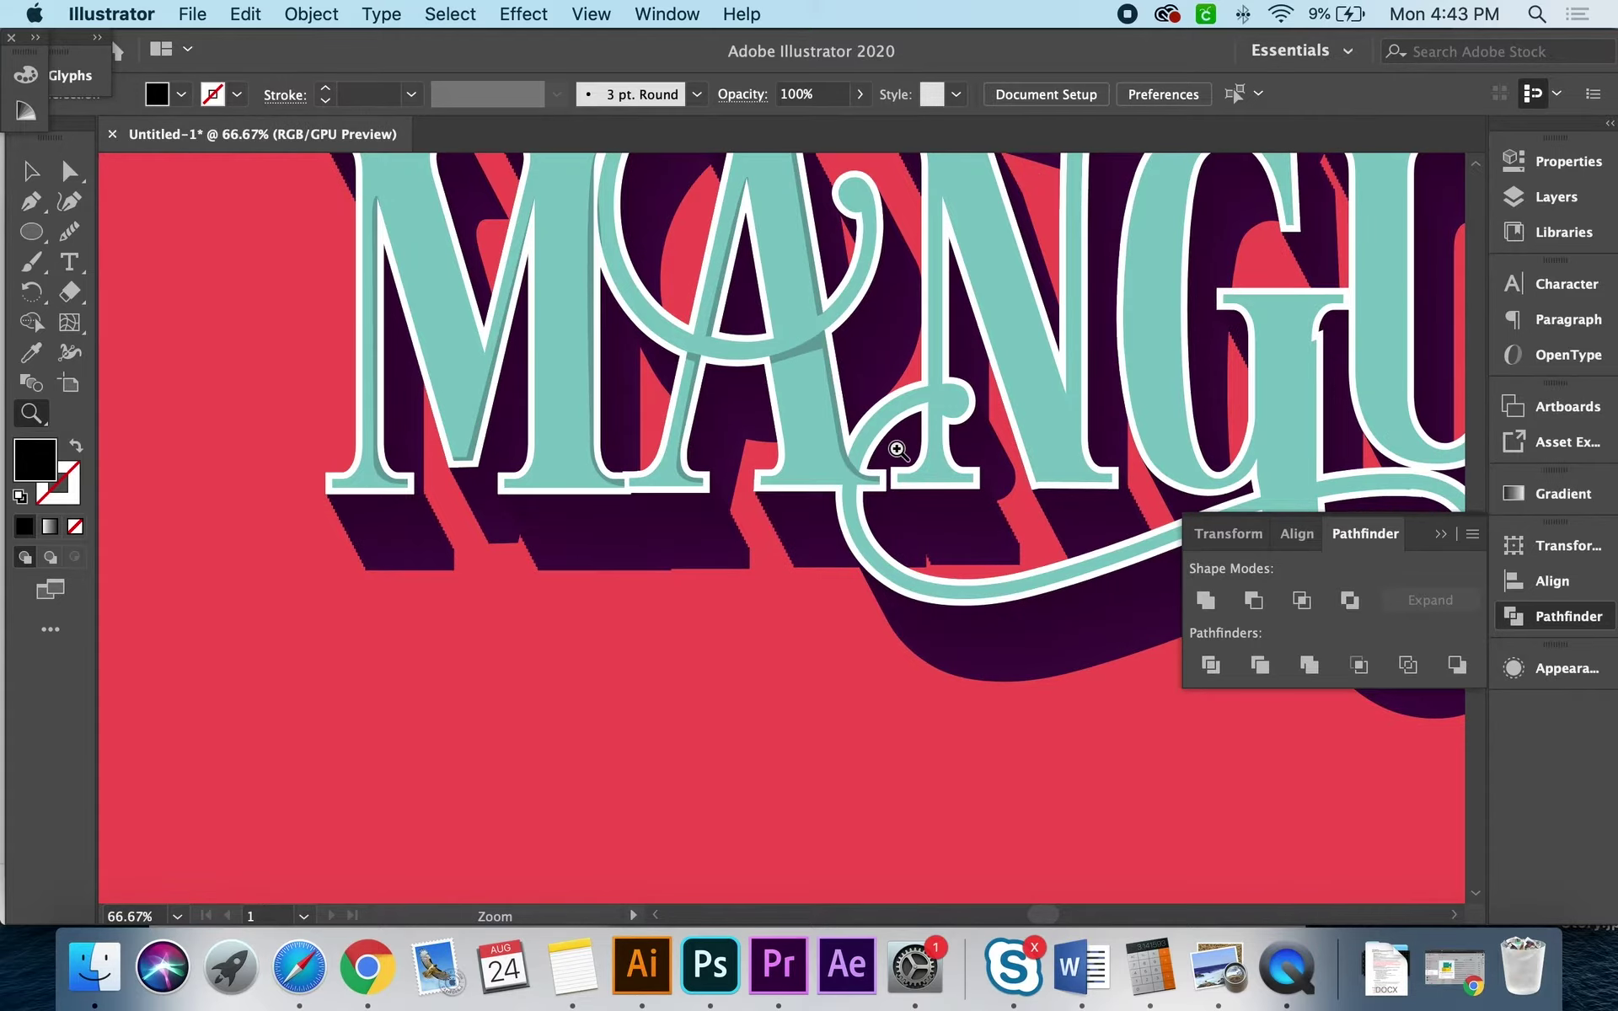
{"action": "left_click", "coordinate": [898, 447]}
{"action": "left_click", "coordinate": [827, 531]}
{"action": "left_click", "coordinate": [741, 630]}
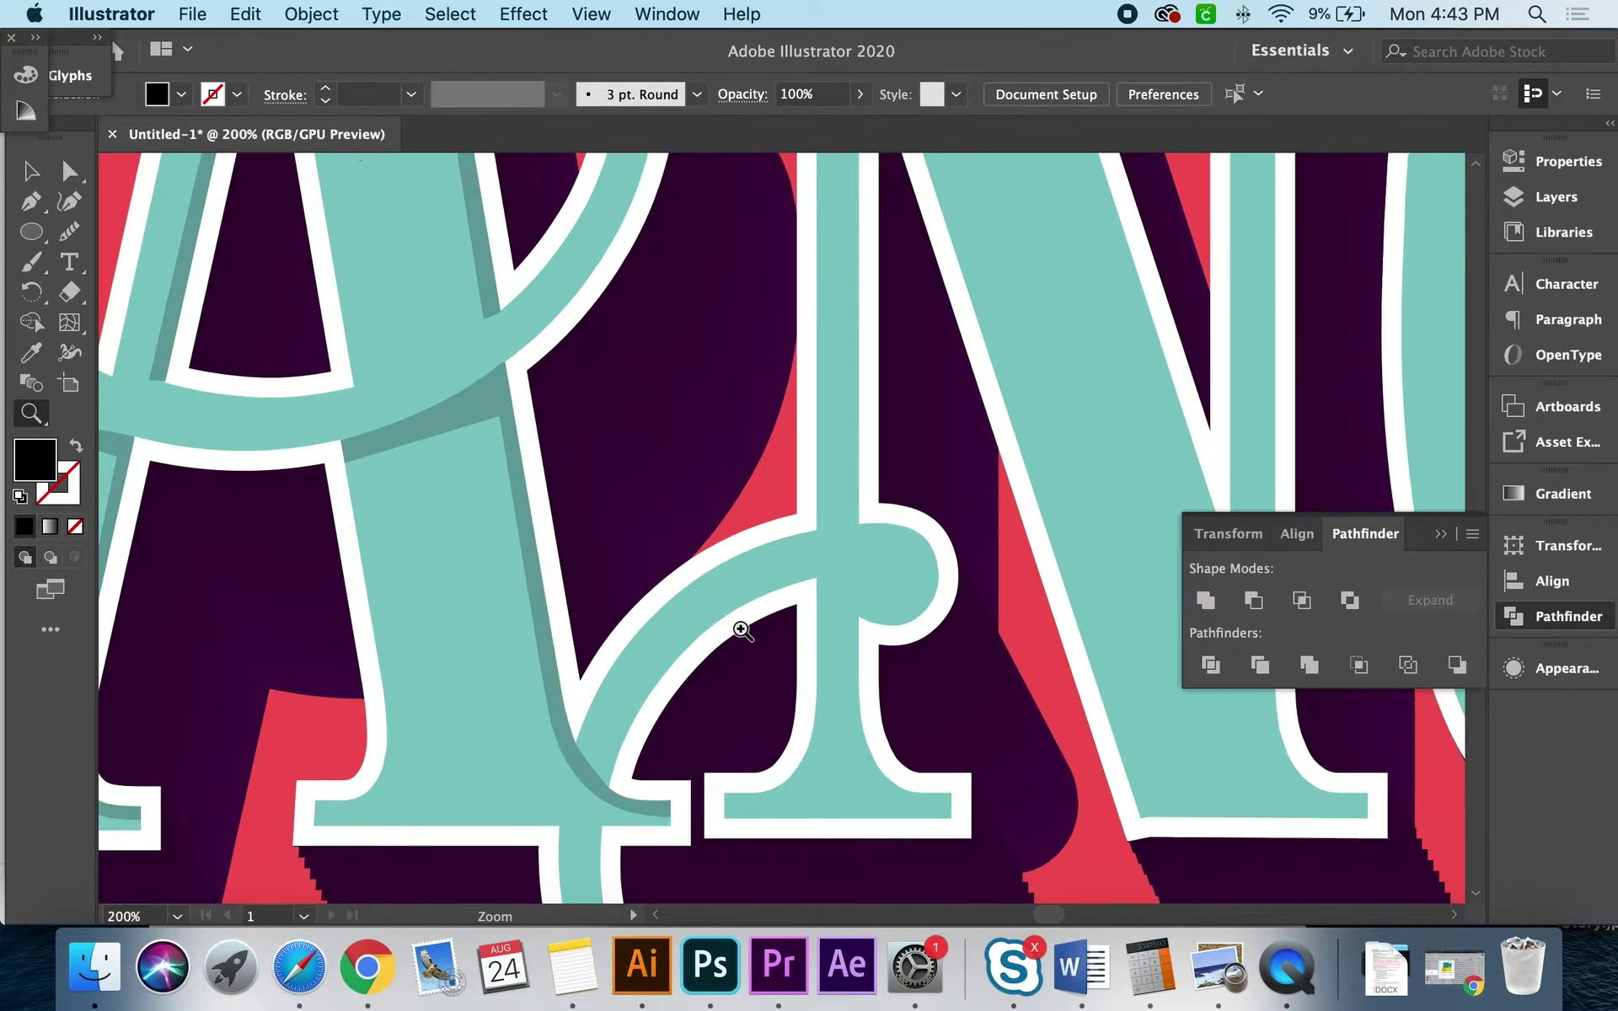
{"action": "key", "text": "p"}
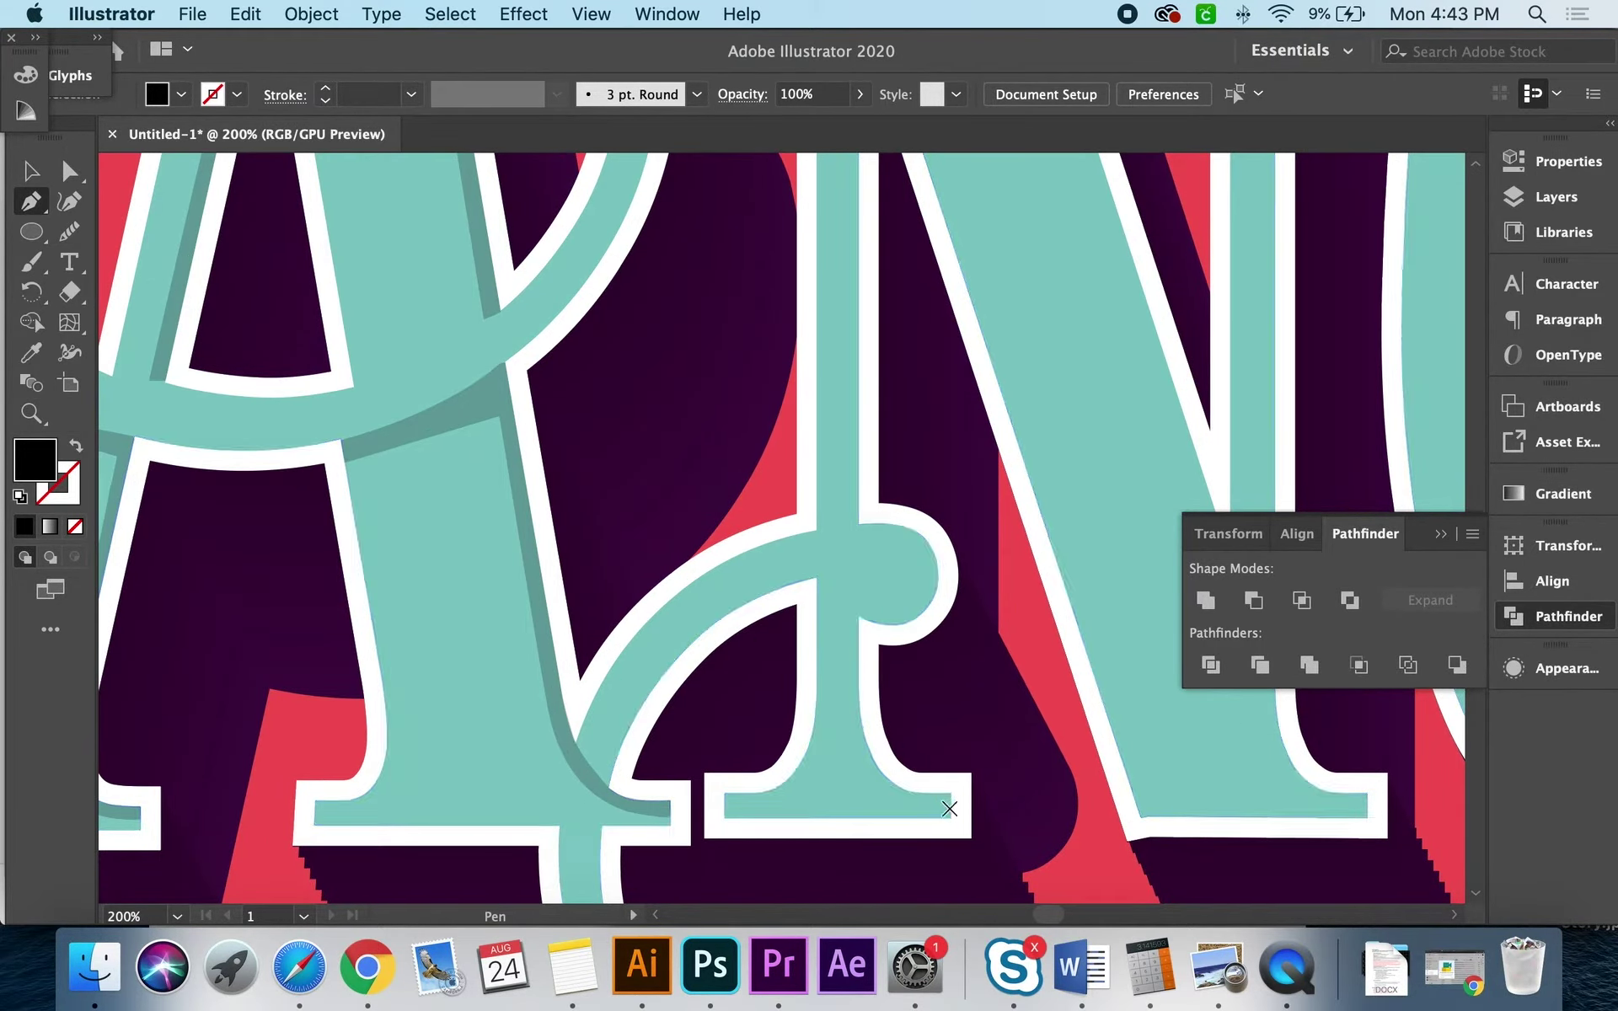
{"action": "left_click", "coordinate": [957, 806]}
{"action": "left_click", "coordinate": [857, 715]}
{"action": "scroll", "coordinate": [845, 607], "scroll_direction": "up", "scroll_amount": 5}
{"action": "scroll", "coordinate": [845, 506], "scroll_direction": "up", "scroll_amount": 5}
{"action": "left_click", "coordinate": [834, 414]}
{"action": "left_click", "coordinate": [851, 348]}
Step: Select all the artwork and merge the stem shading with Shape Builder
{"action": "scroll", "coordinate": [885, 590], "scroll_direction": "down", "scroll_amount": 10}
{"action": "left_click", "coordinate": [977, 807]}
{"action": "key", "text": "super+a"}
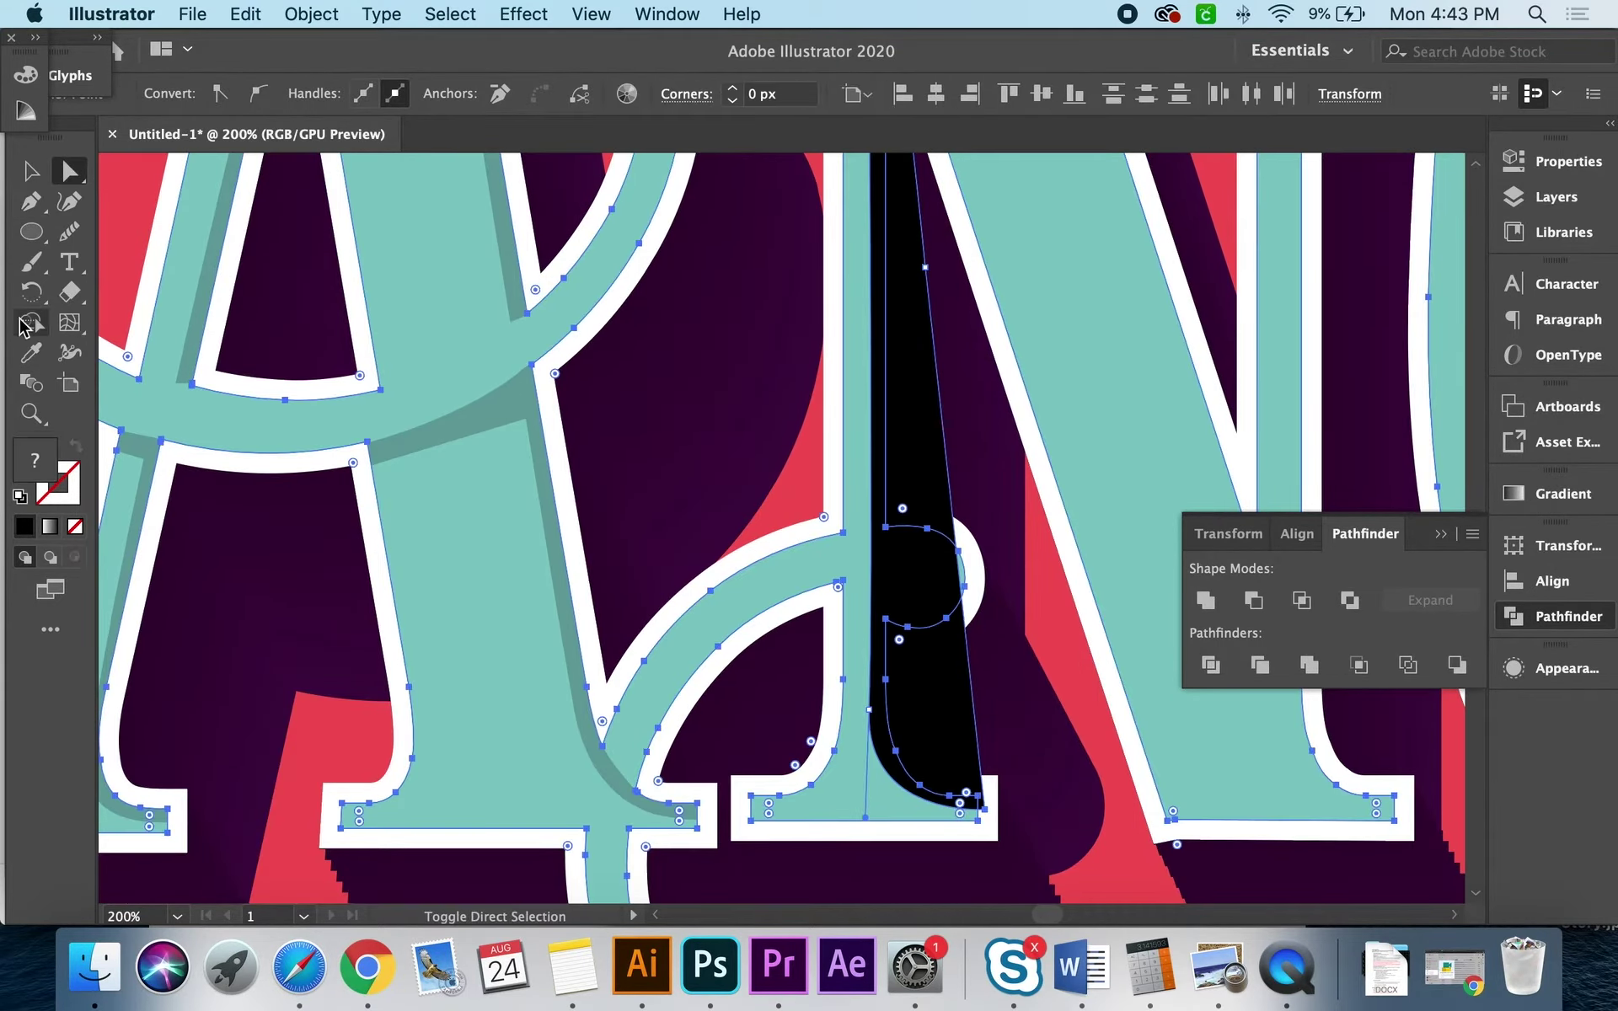
{"action": "key", "text": "shift+m"}
{"action": "key", "text": "super+shift+a"}
{"action": "key", "text": "z"}
{"action": "key", "text": "super+minus"}
{"action": "key", "text": "super+minus"}
{"action": "key", "text": "super+minus"}
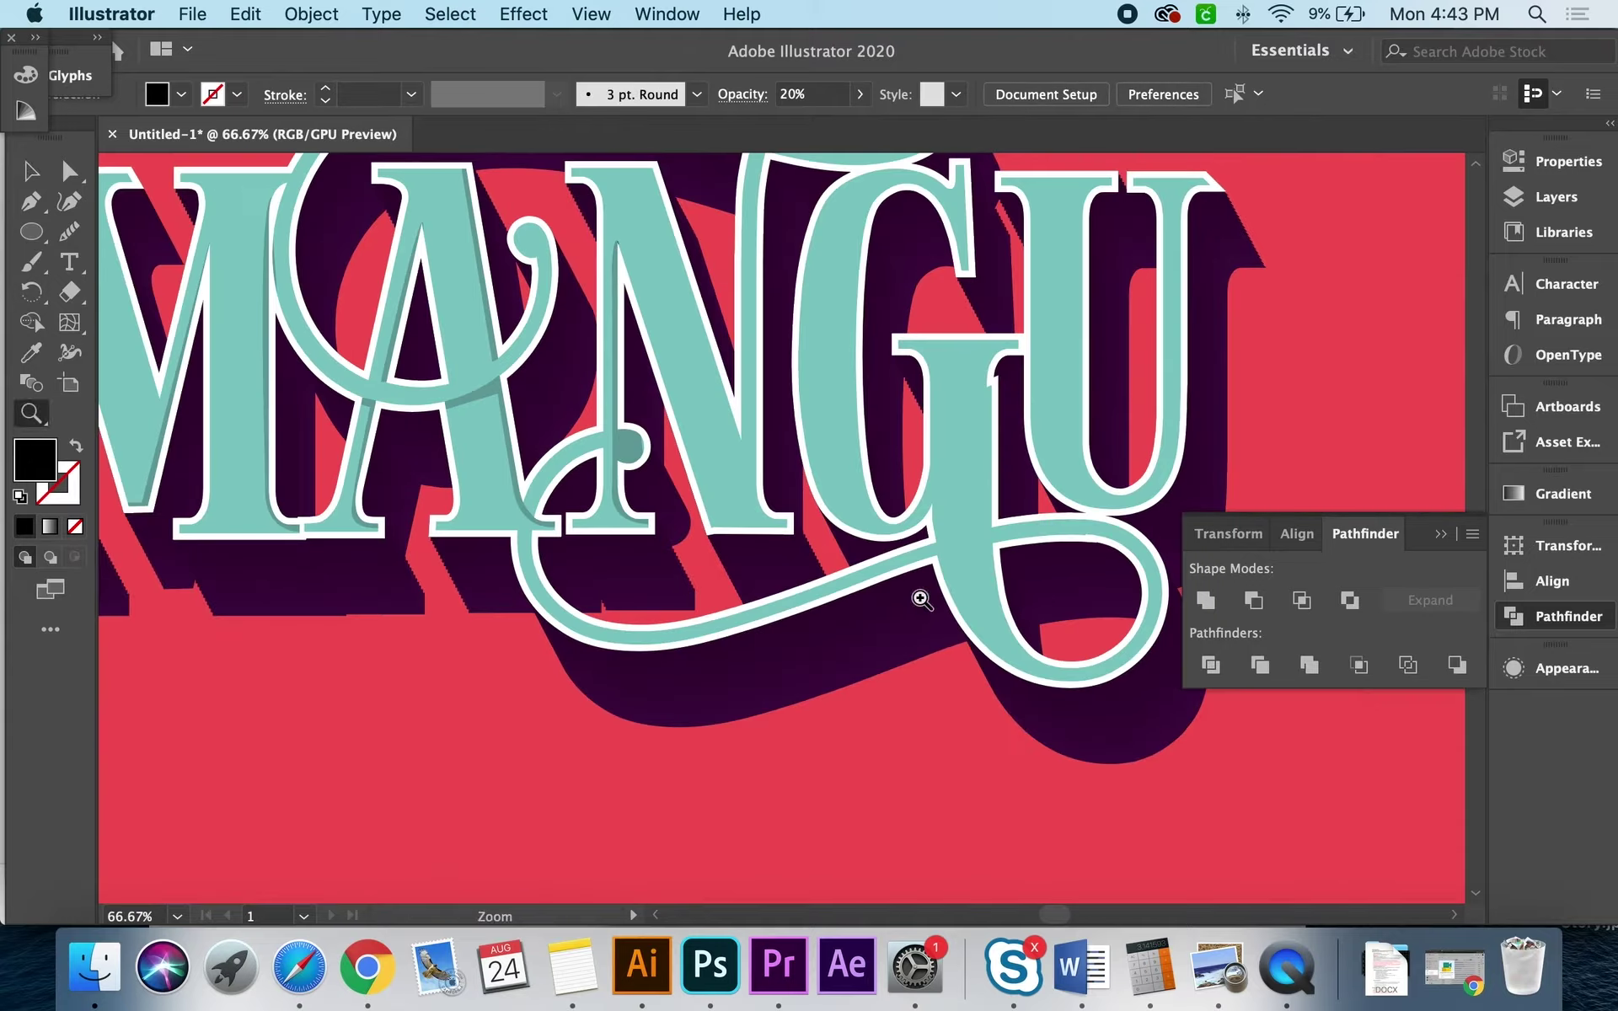
Step: Trace a curved shading shape along the stroke at the N's base
{"action": "left_click", "coordinate": [681, 462]}
{"action": "left_click", "coordinate": [741, 595]}
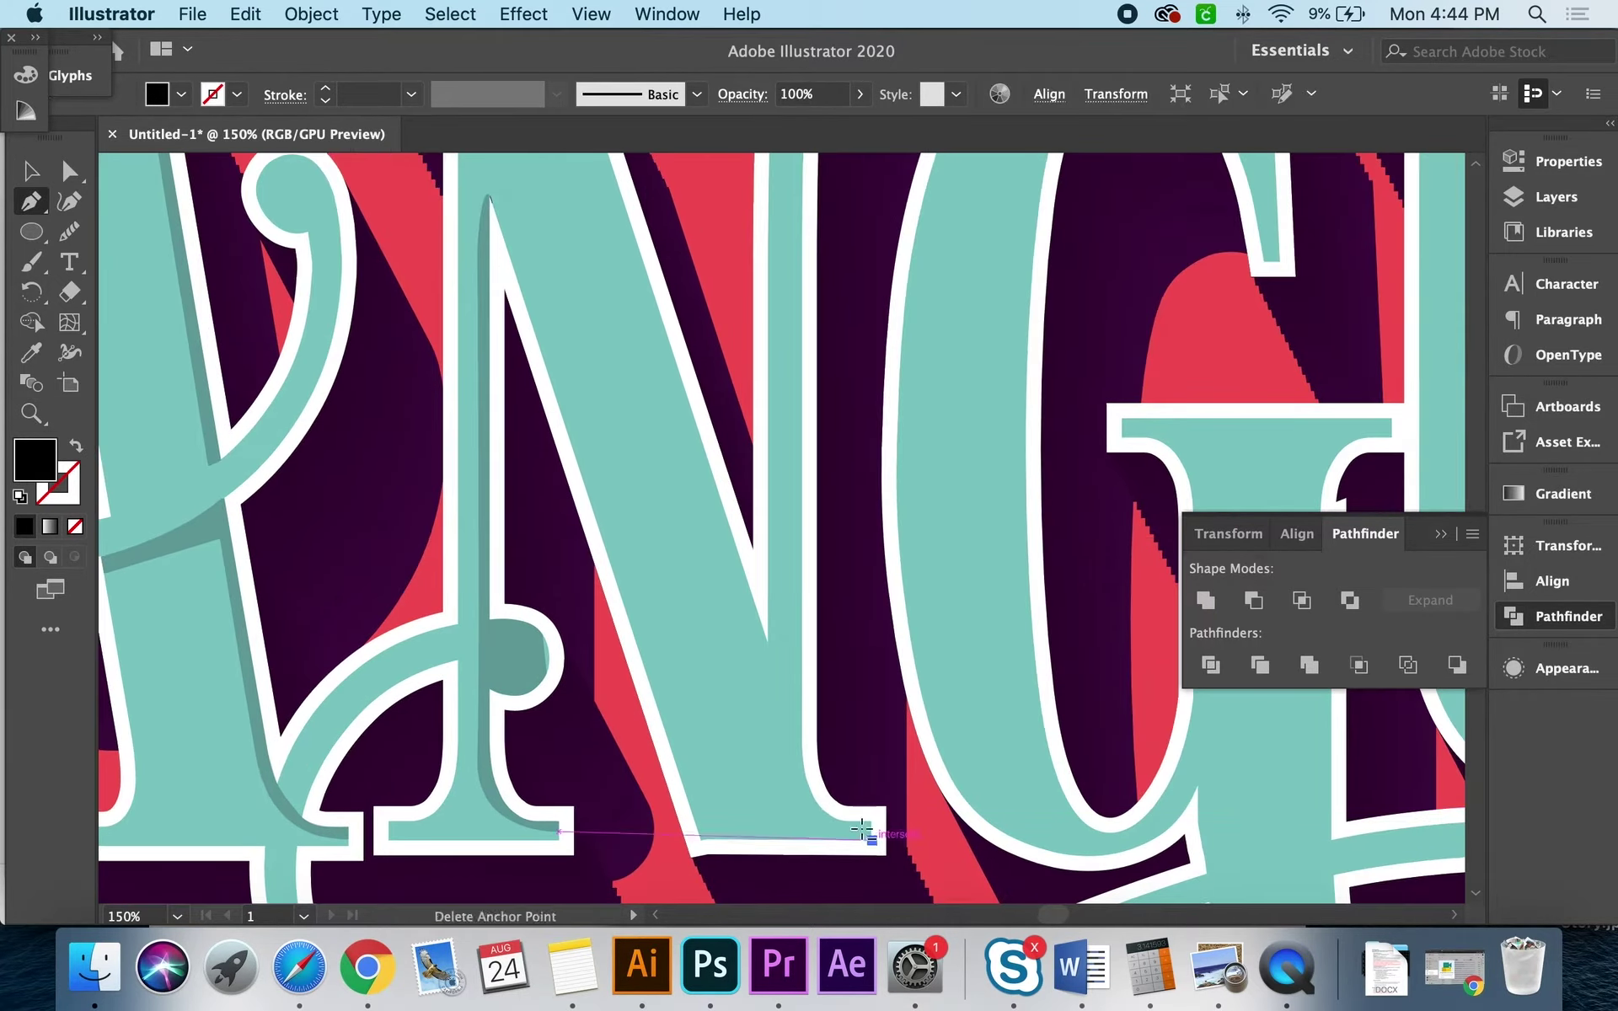
{"action": "left_click", "coordinate": [810, 497]}
{"action": "scroll", "coordinate": [810, 497], "scroll_direction": "up", "scroll_amount": 5}
{"action": "key", "text": "p"}
{"action": "left_click", "coordinate": [733, 404]}
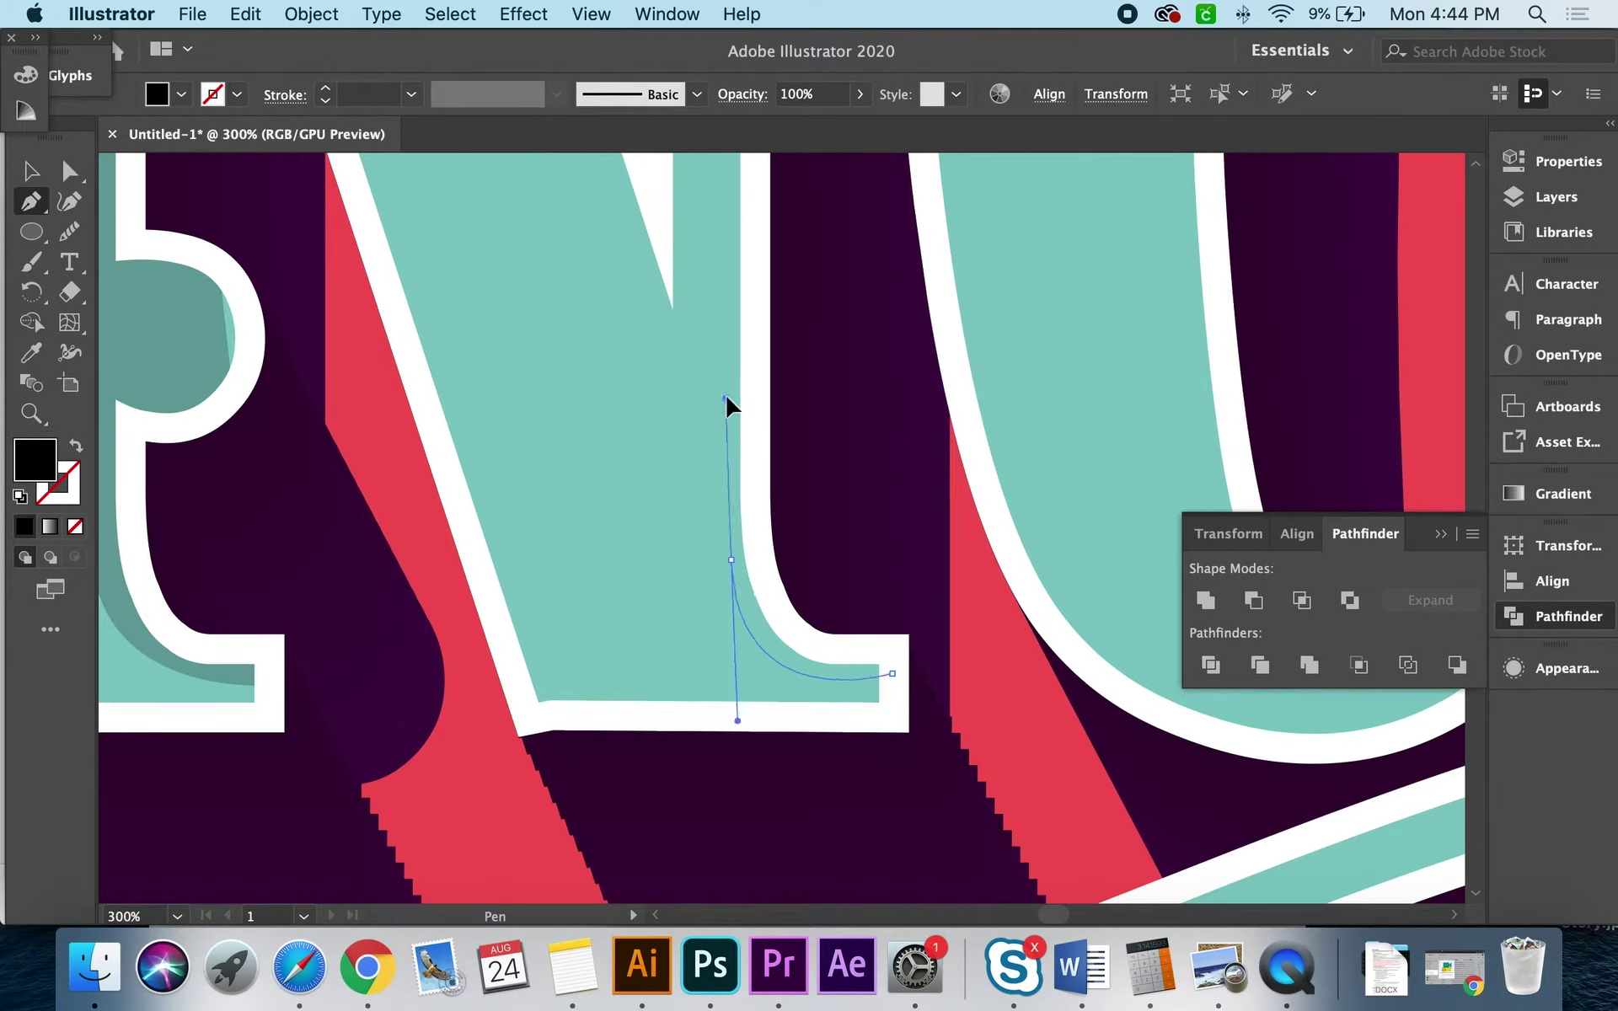
{"action": "left_click", "coordinate": [692, 497]}
{"action": "scroll", "coordinate": [688, 522], "scroll_direction": "up", "scroll_amount": 3}
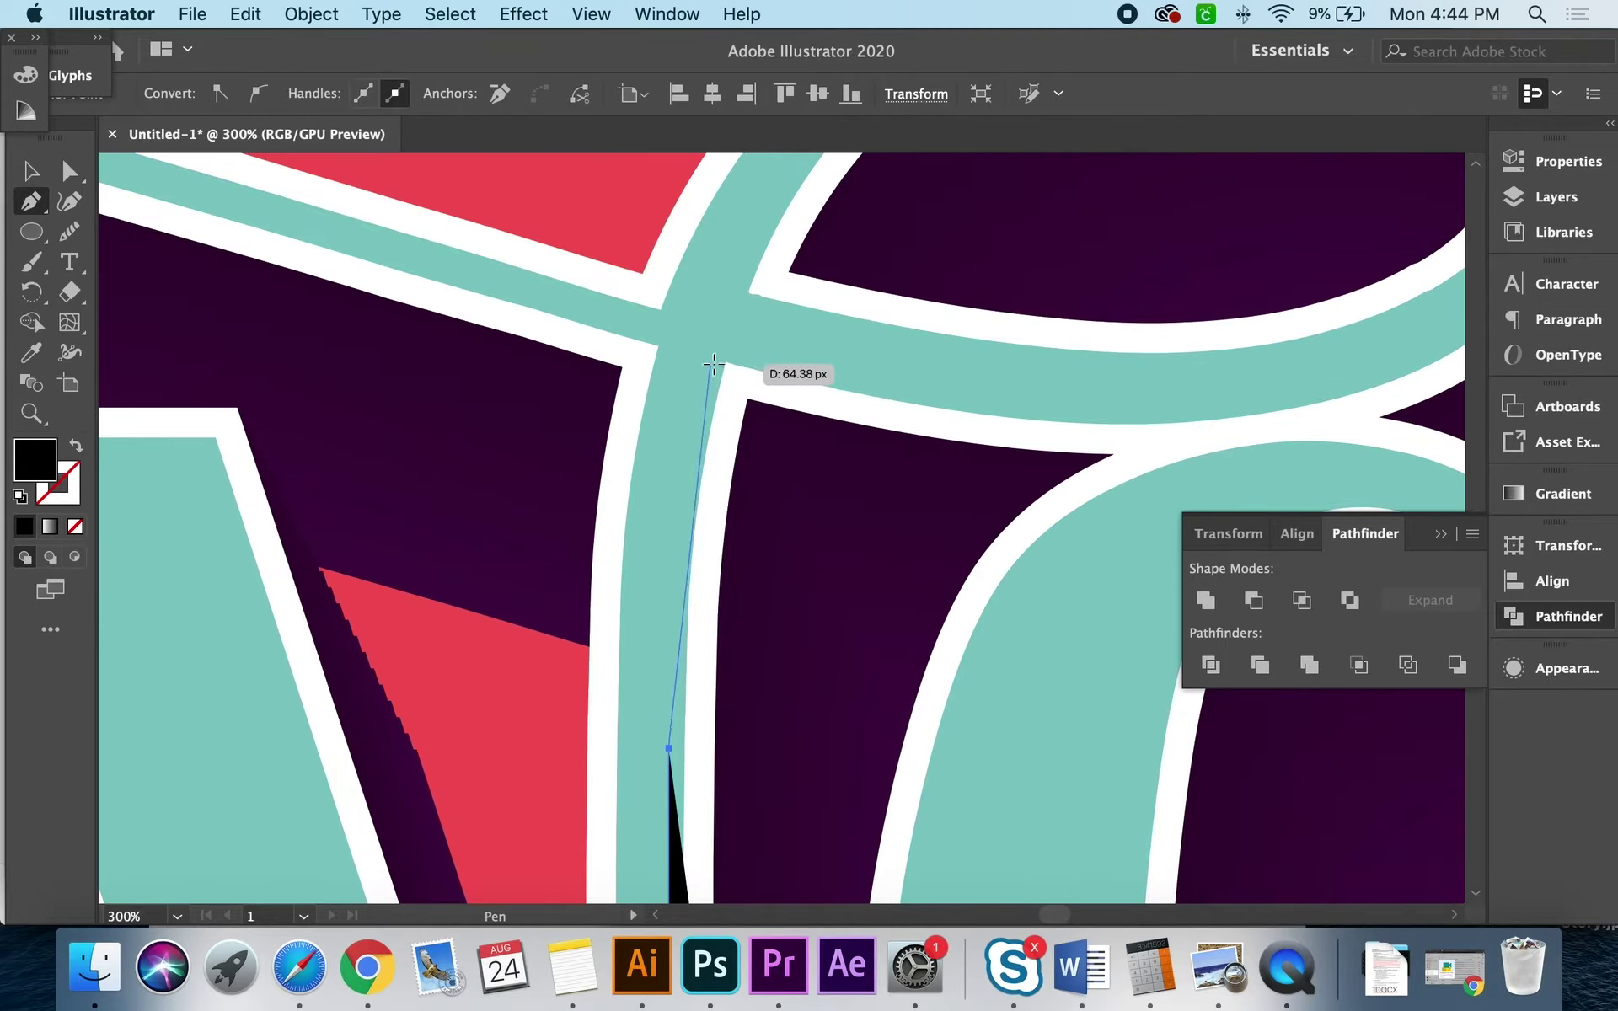
{"action": "left_click_drag", "start_coordinate": [733, 344], "coordinate": [712, 343]}
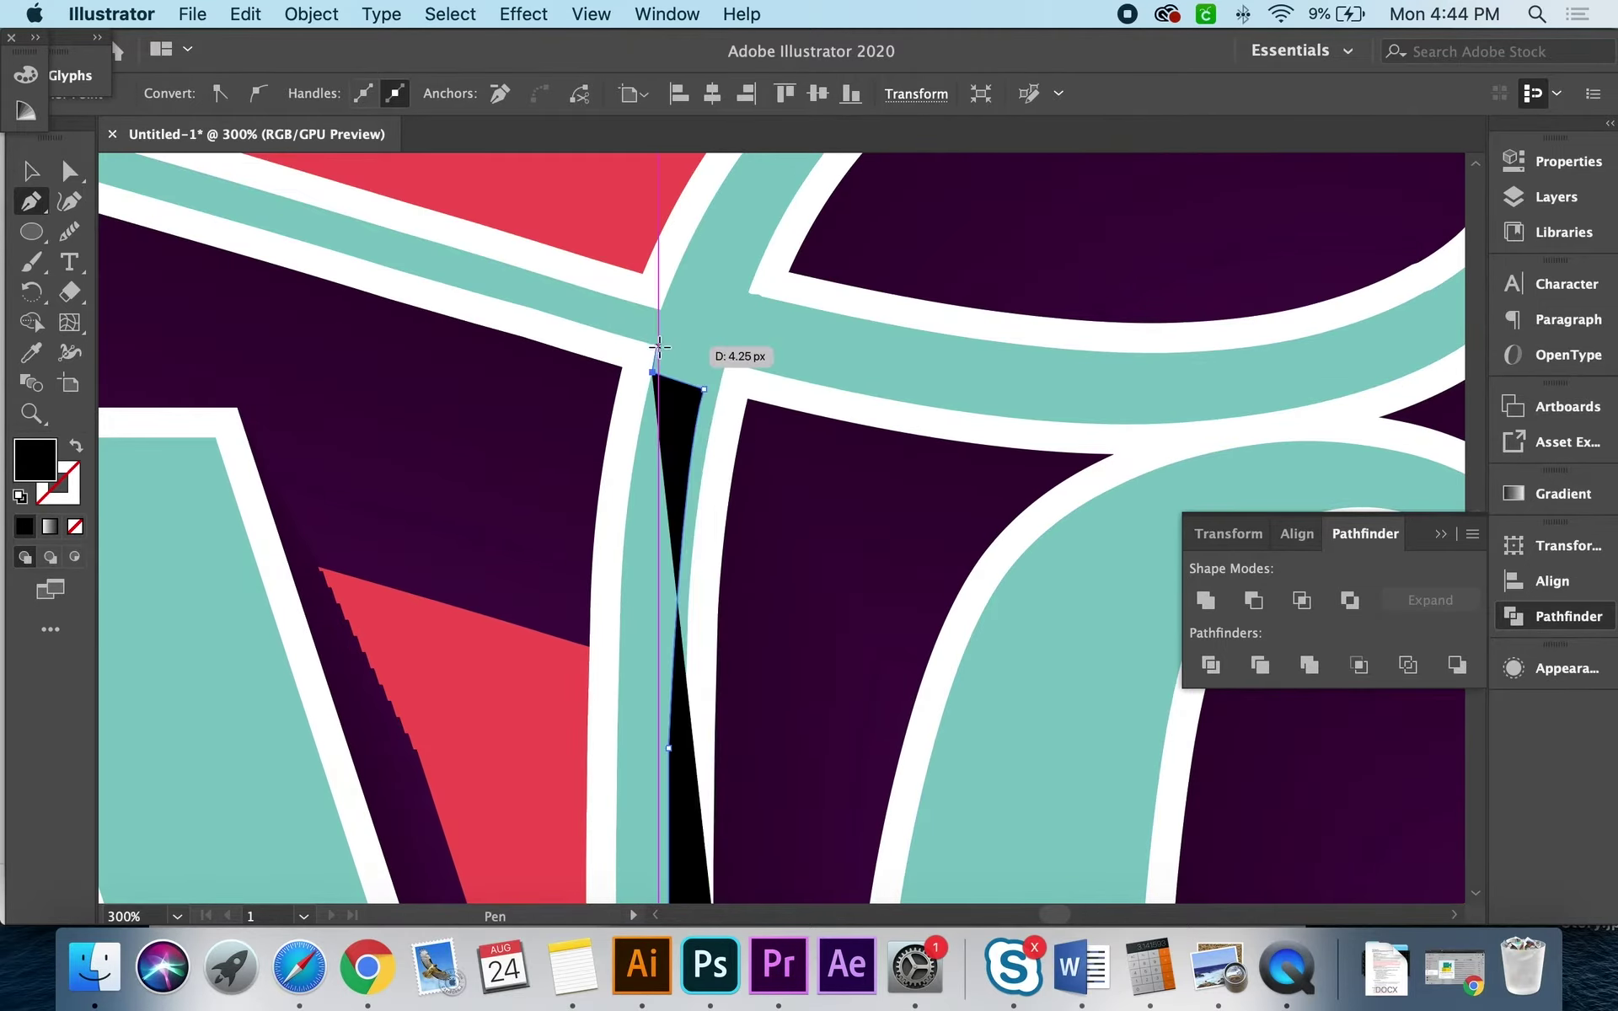
{"action": "scroll", "coordinate": [741, 567], "scroll_direction": "down", "scroll_amount": 10}
{"action": "scroll", "coordinate": [882, 558], "scroll_direction": "up", "scroll_amount": 5}
{"action": "key", "text": "shift+m"}
{"action": "key", "text": "v"}
{"action": "key", "text": "ctrl+0"}
Step: Trace a shading sliver along the inside curve of the G
{"action": "key", "text": "ctrl+plus"}
{"action": "key", "text": "ctrl+plus"}
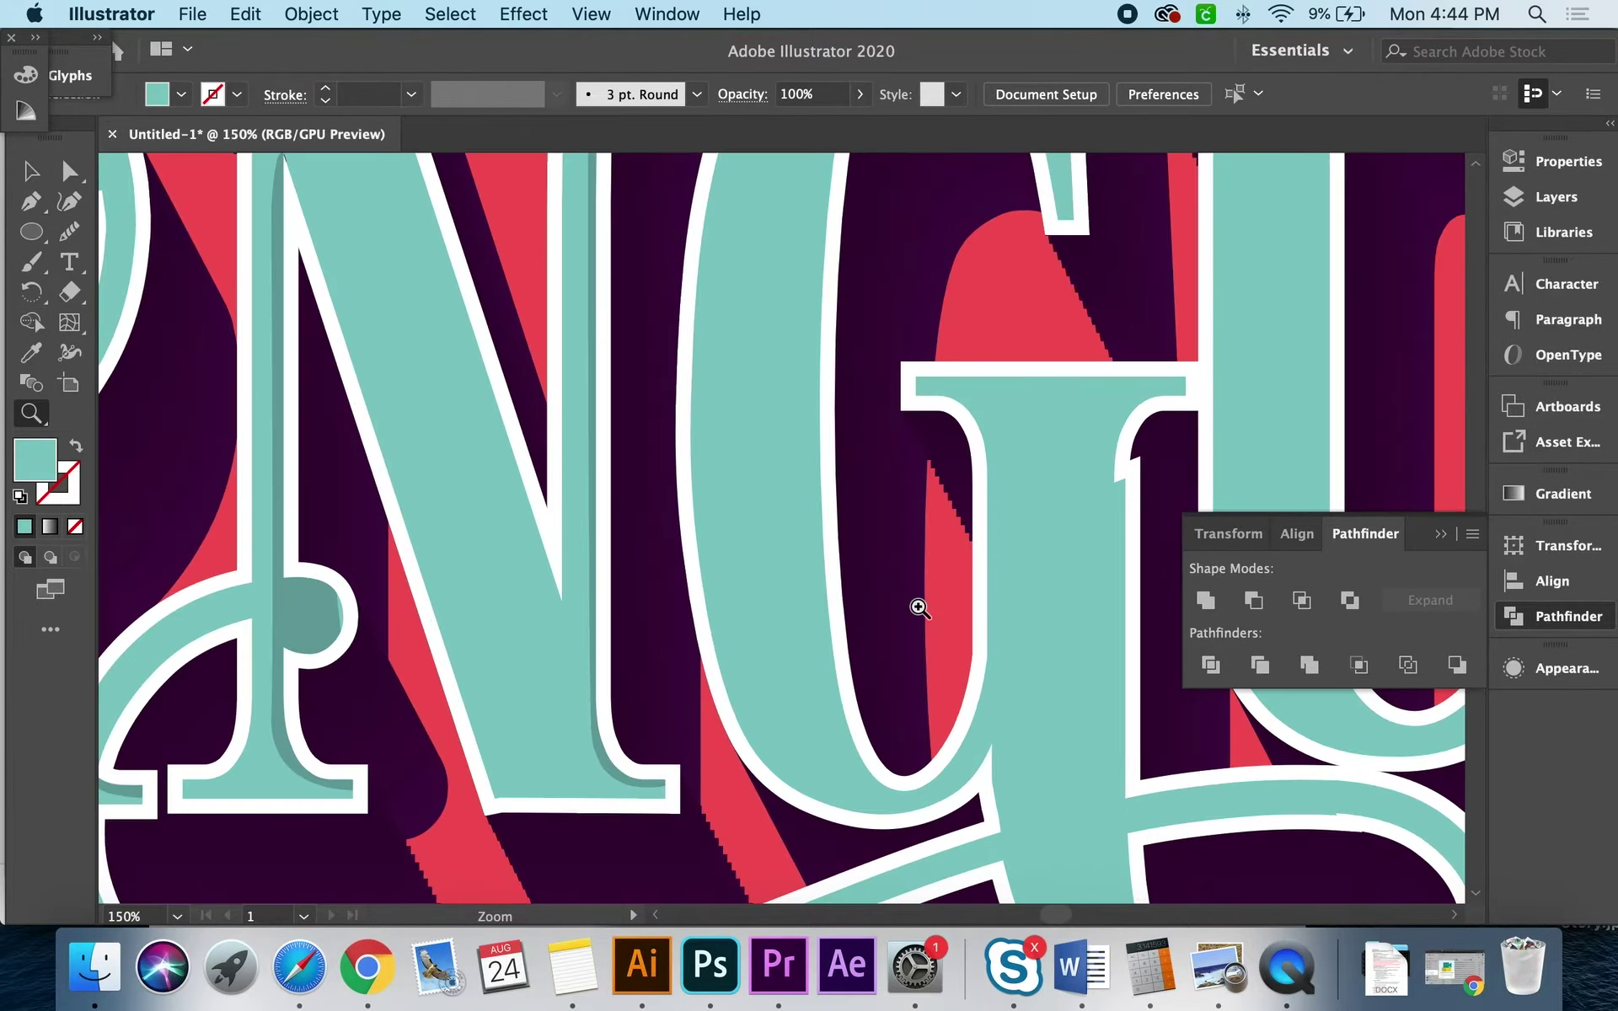
{"action": "scroll", "coordinate": [918, 603], "scroll_direction": "up", "scroll_amount": 2}
{"action": "key", "text": "p"}
{"action": "left_click", "coordinate": [790, 282]}
{"action": "left_click_drag", "start_coordinate": [760, 658], "coordinate": [792, 898]}
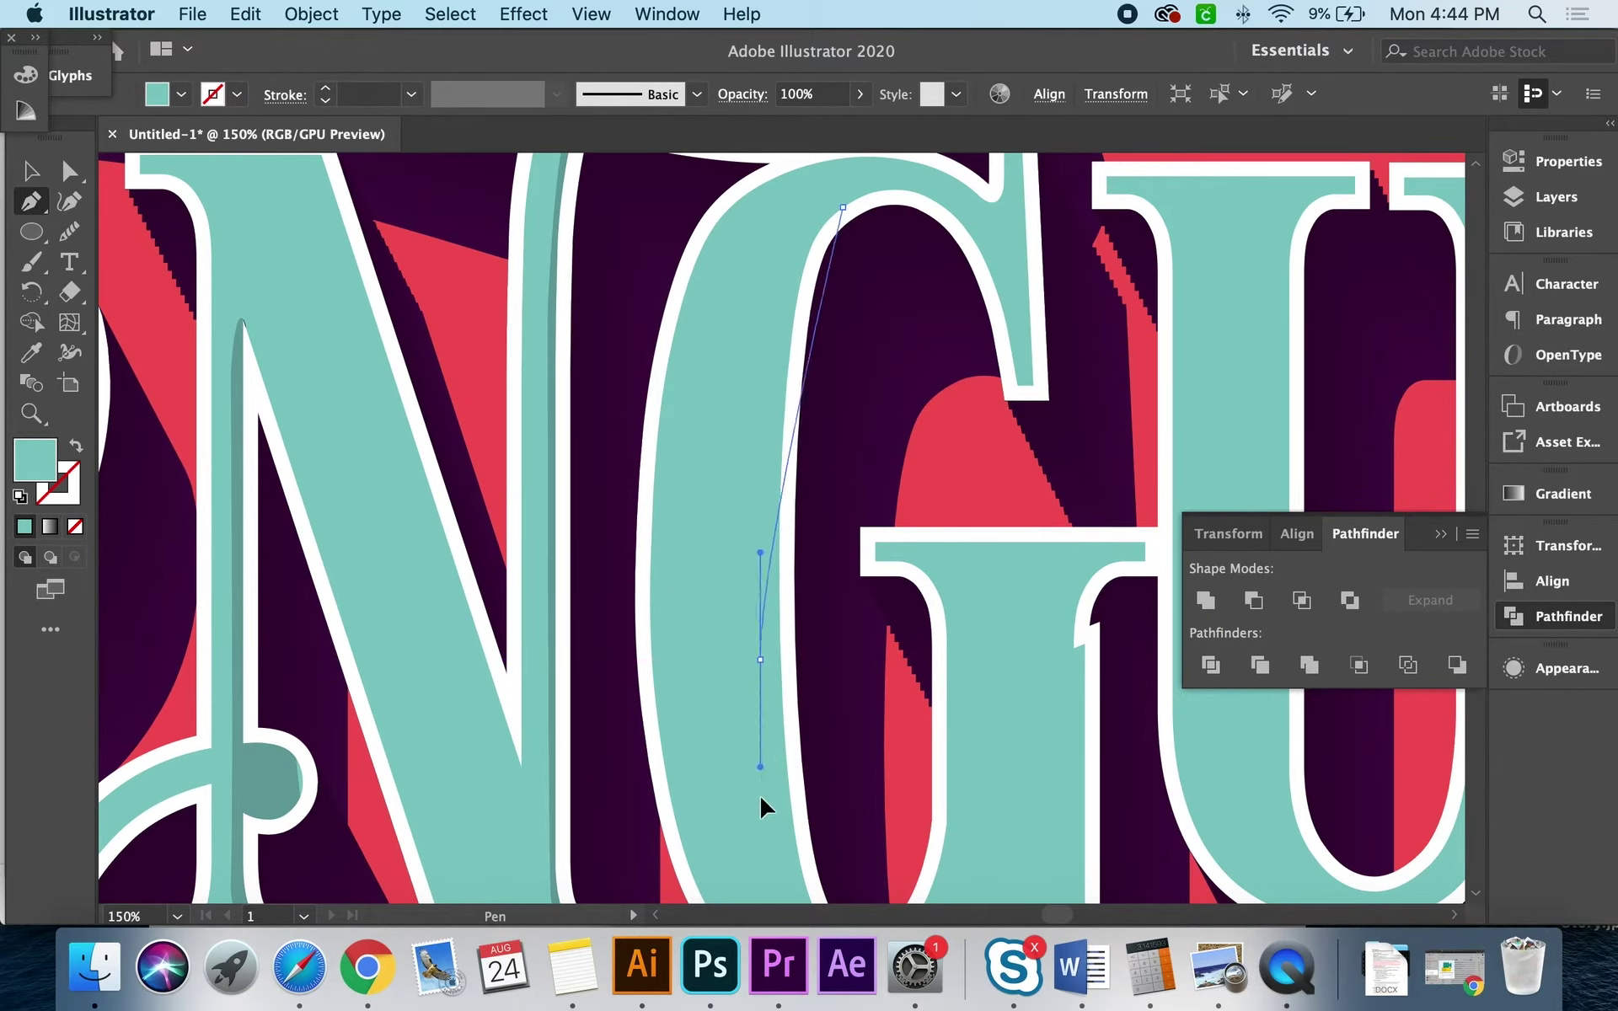
{"action": "left_click", "coordinate": [902, 731]}
{"action": "left_click", "coordinate": [828, 548]}
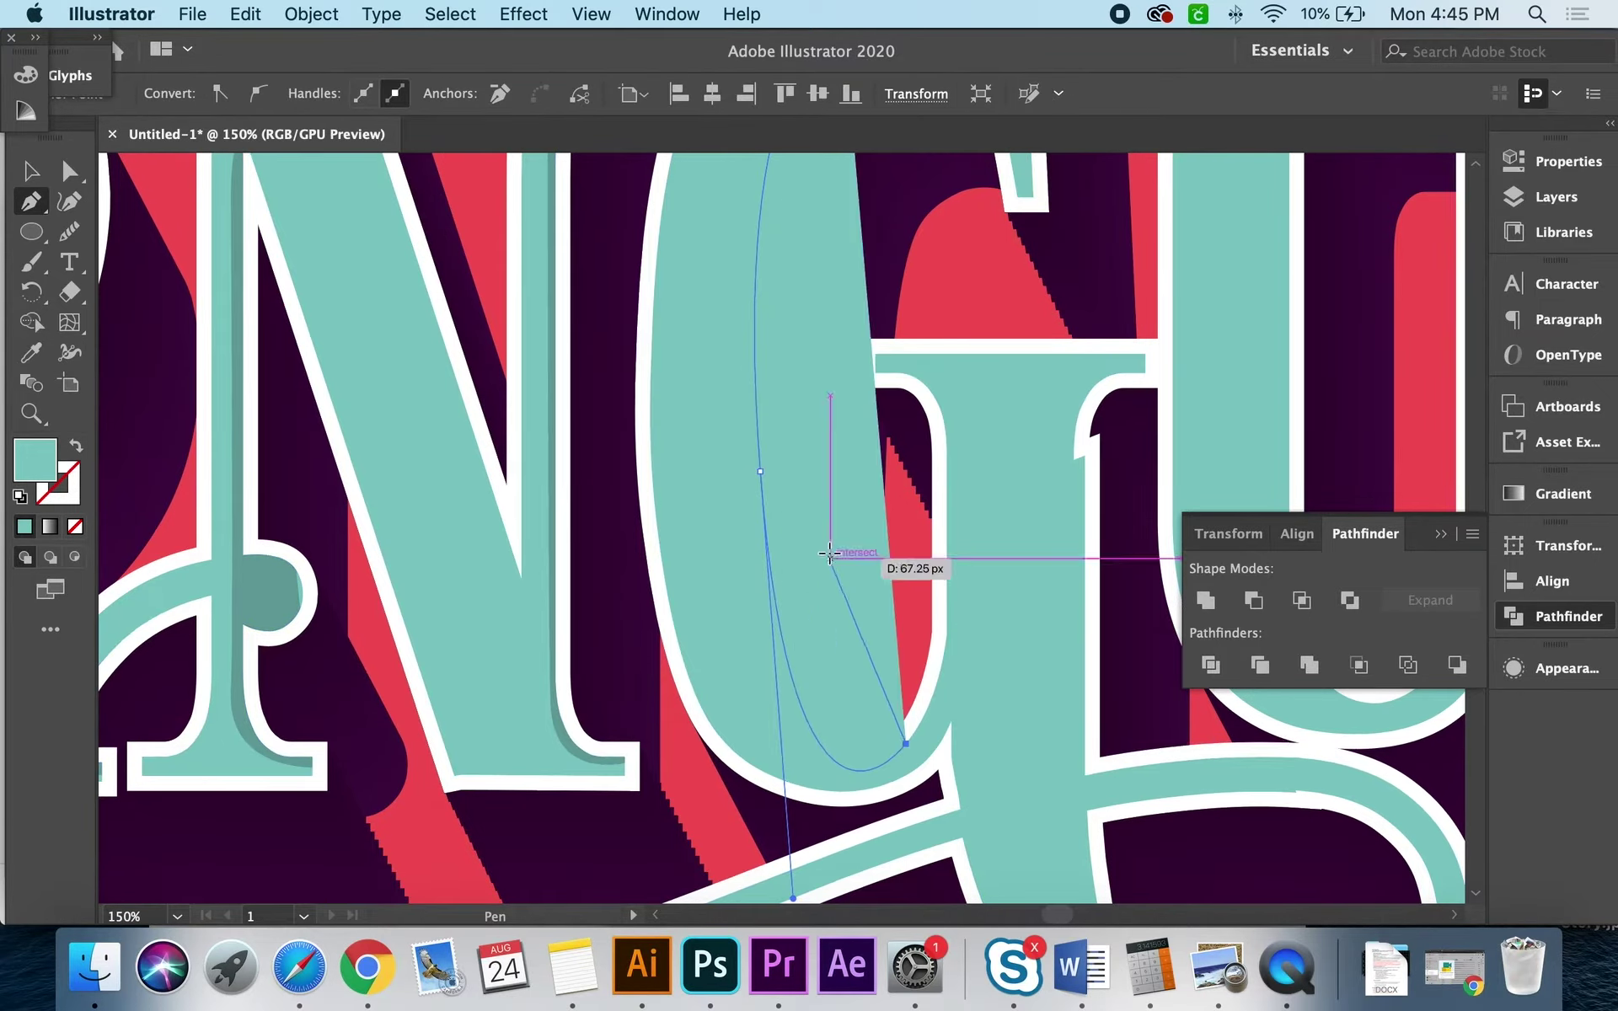
{"action": "scroll", "coordinate": [838, 421], "scroll_direction": "up", "scroll_amount": 5}
{"action": "left_click", "coordinate": [821, 403]}
{"action": "left_click", "coordinate": [817, 229]}
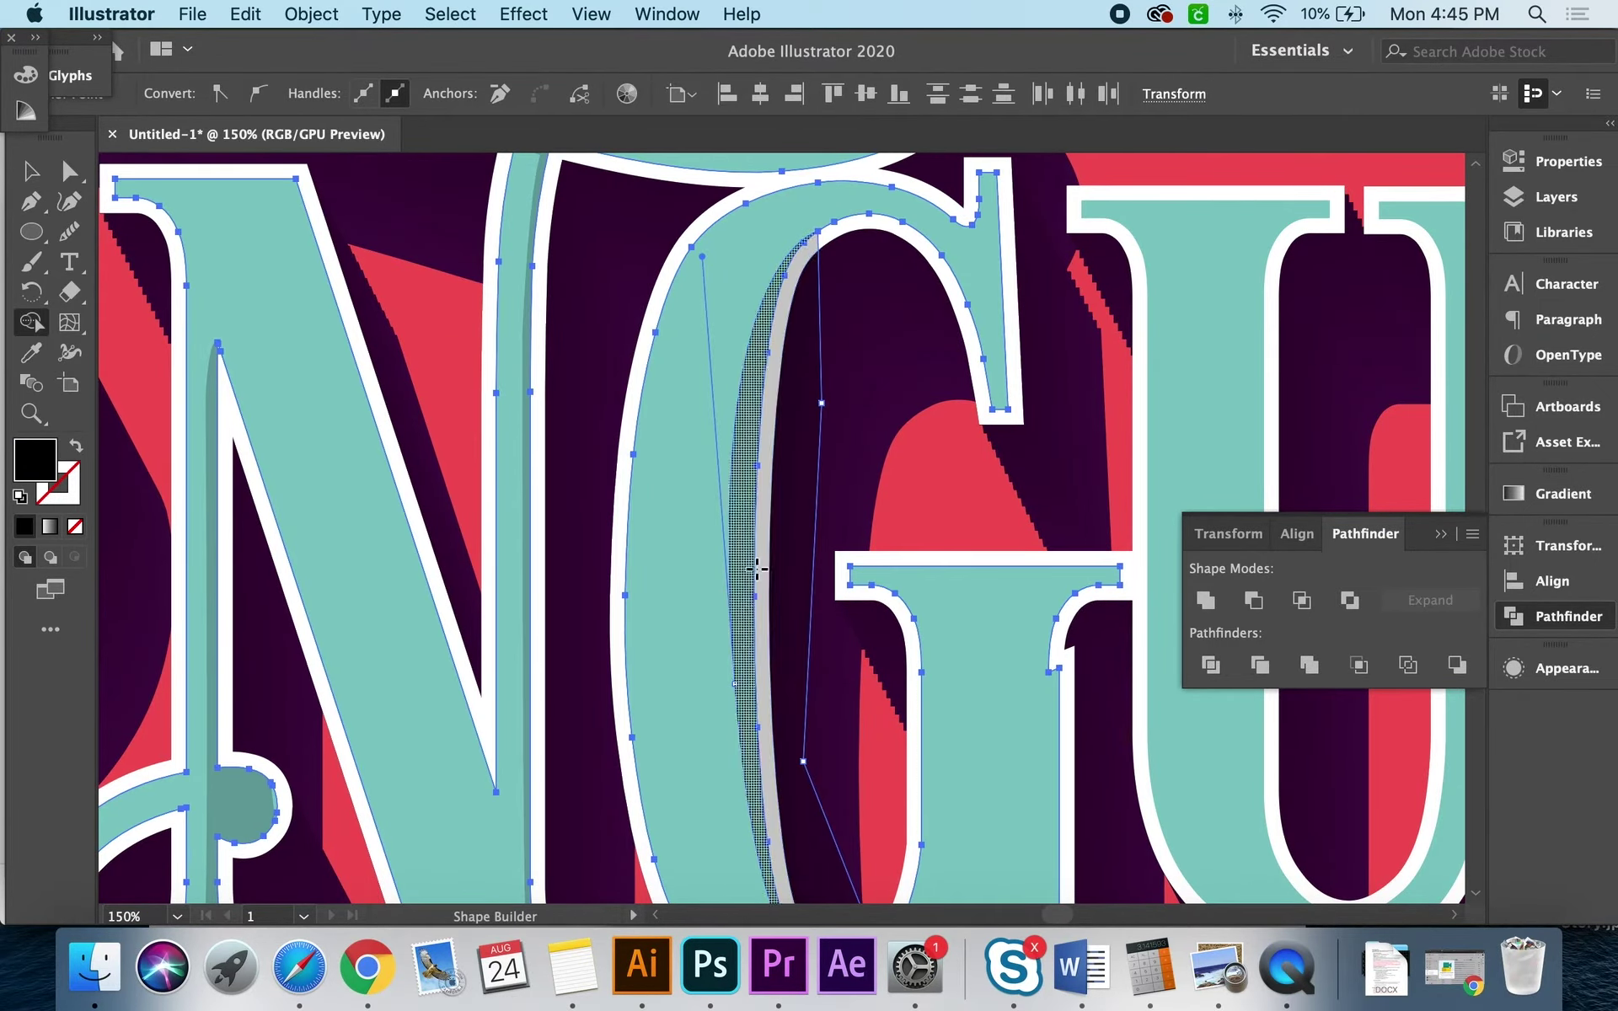
{"action": "key", "text": "ctrl+0"}
{"action": "key", "text": "z"}
{"action": "left_click", "coordinate": [739, 554]}
{"action": "left_click", "coordinate": [739, 553]}
{"action": "key", "text": "ctrl+0"}
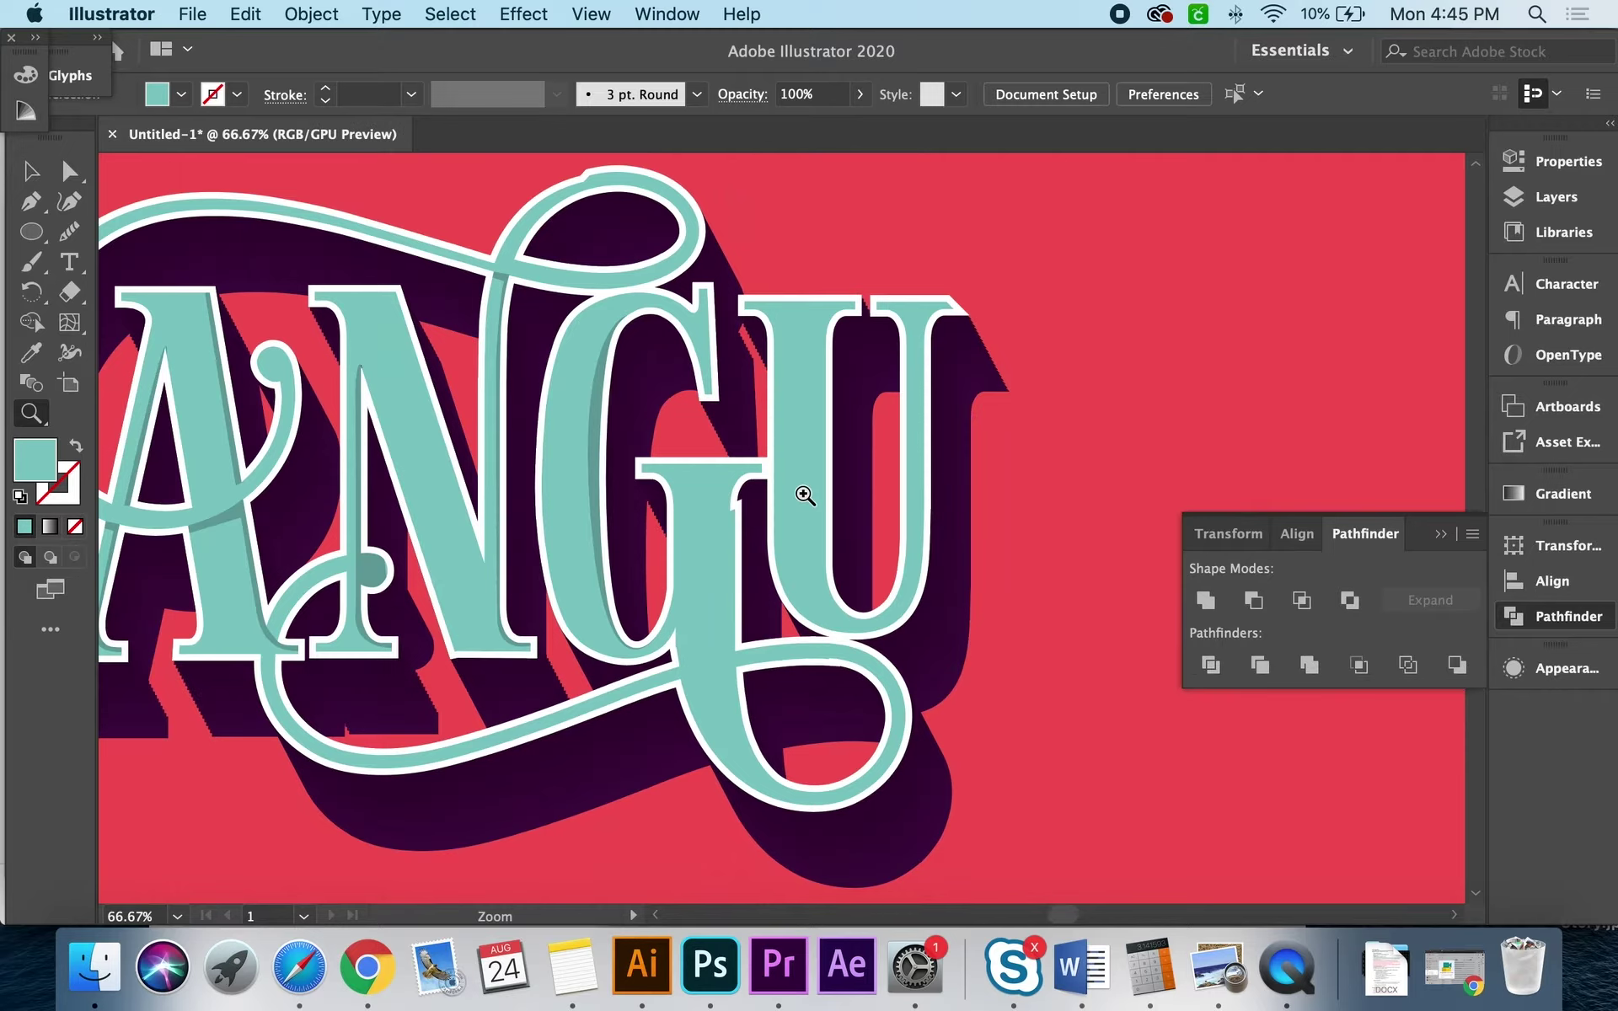
Step: Trace a shading shape from the U's top and merge it with Shape Builder
{"action": "left_click", "coordinate": [903, 565]}
{"action": "left_click", "coordinate": [903, 566]}
{"action": "key", "text": "p"}
{"action": "left_click", "coordinate": [686, 241]}
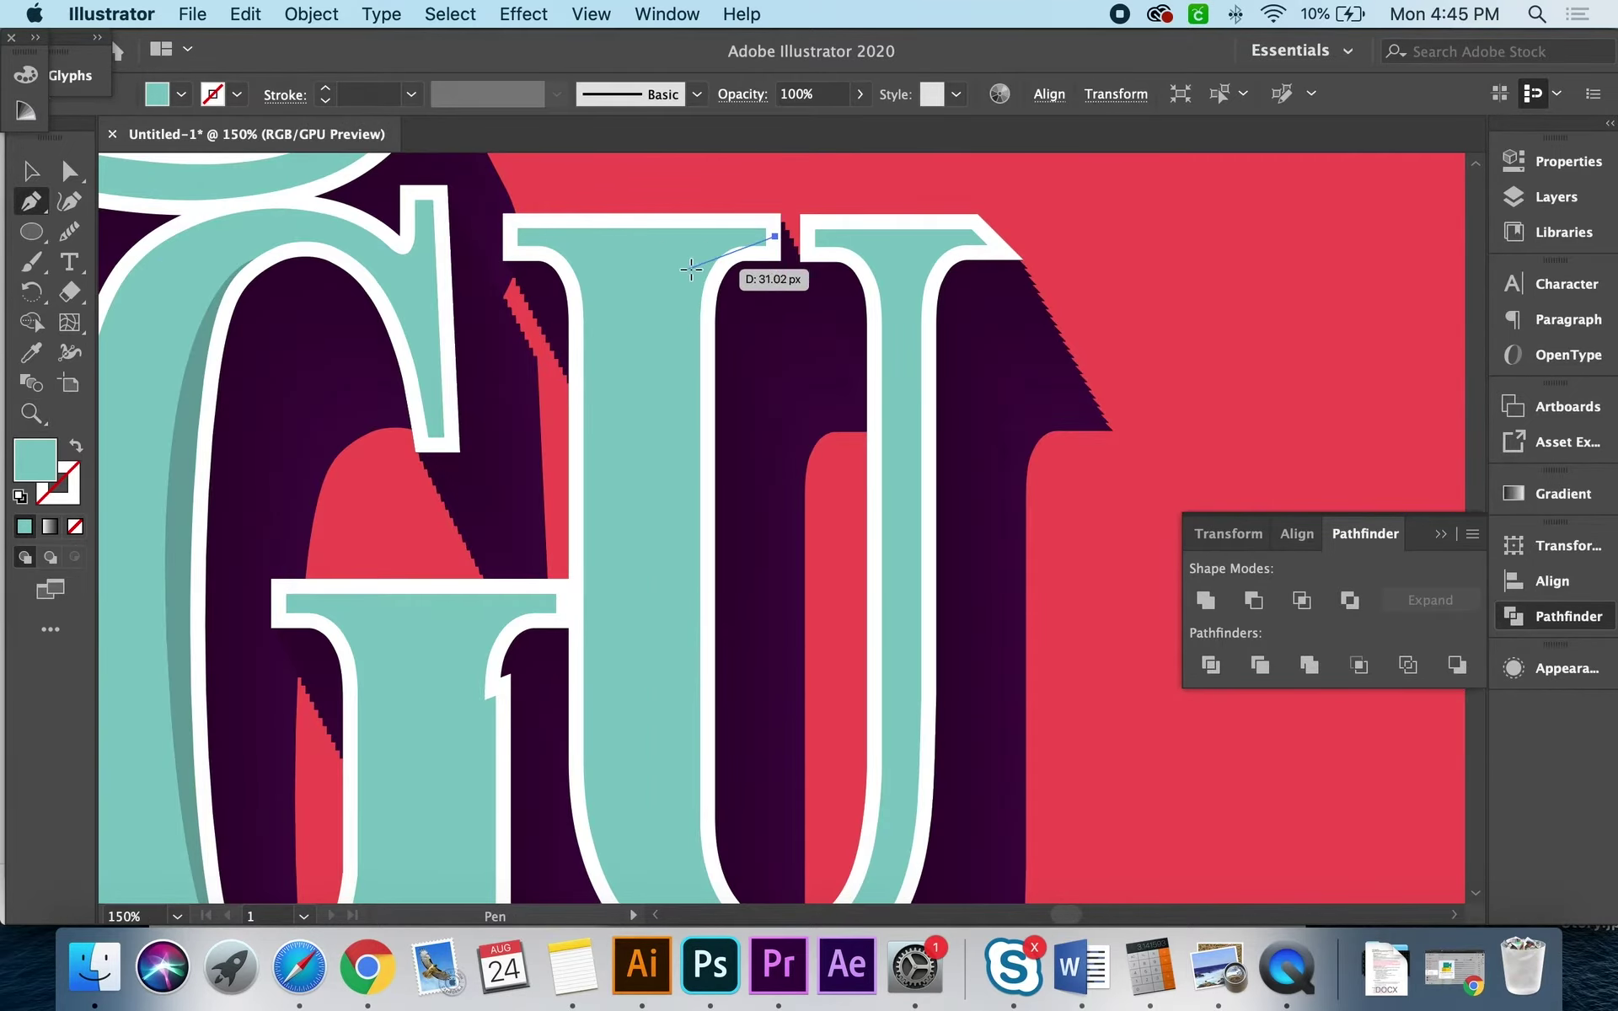
{"action": "scroll", "coordinate": [650, 621], "scroll_direction": "down", "scroll_amount": 4}
{"action": "left_click_drag", "start_coordinate": [683, 714], "coordinate": [709, 756]}
{"action": "scroll", "coordinate": [721, 768], "scroll_direction": "up", "scroll_amount": 3}
{"action": "left_click", "coordinate": [761, 473]}
{"action": "left_click", "coordinate": [735, 194]}
{"action": "key", "text": "shift+m"}
{"action": "left_click", "coordinate": [730, 549]}
Step: Trace a second curved shading shape down the U to its bottom
{"action": "key", "text": "ctrl+0"}
{"action": "key", "text": "ctrl+equal"}
{"action": "key", "text": "ctrl+equal"}
{"action": "key", "text": "p"}
{"action": "left_click", "coordinate": [797, 197]}
{"action": "key", "text": "ctrl+equal"}
{"action": "key", "text": "ctrl+equal"}
{"action": "left_click_drag", "start_coordinate": [755, 803], "coordinate": [748, 869]}
{"action": "scroll", "coordinate": [741, 843], "scroll_direction": "down", "scroll_amount": 5}
{"action": "scroll", "coordinate": [722, 669], "scroll_direction": "down", "scroll_amount": 5}
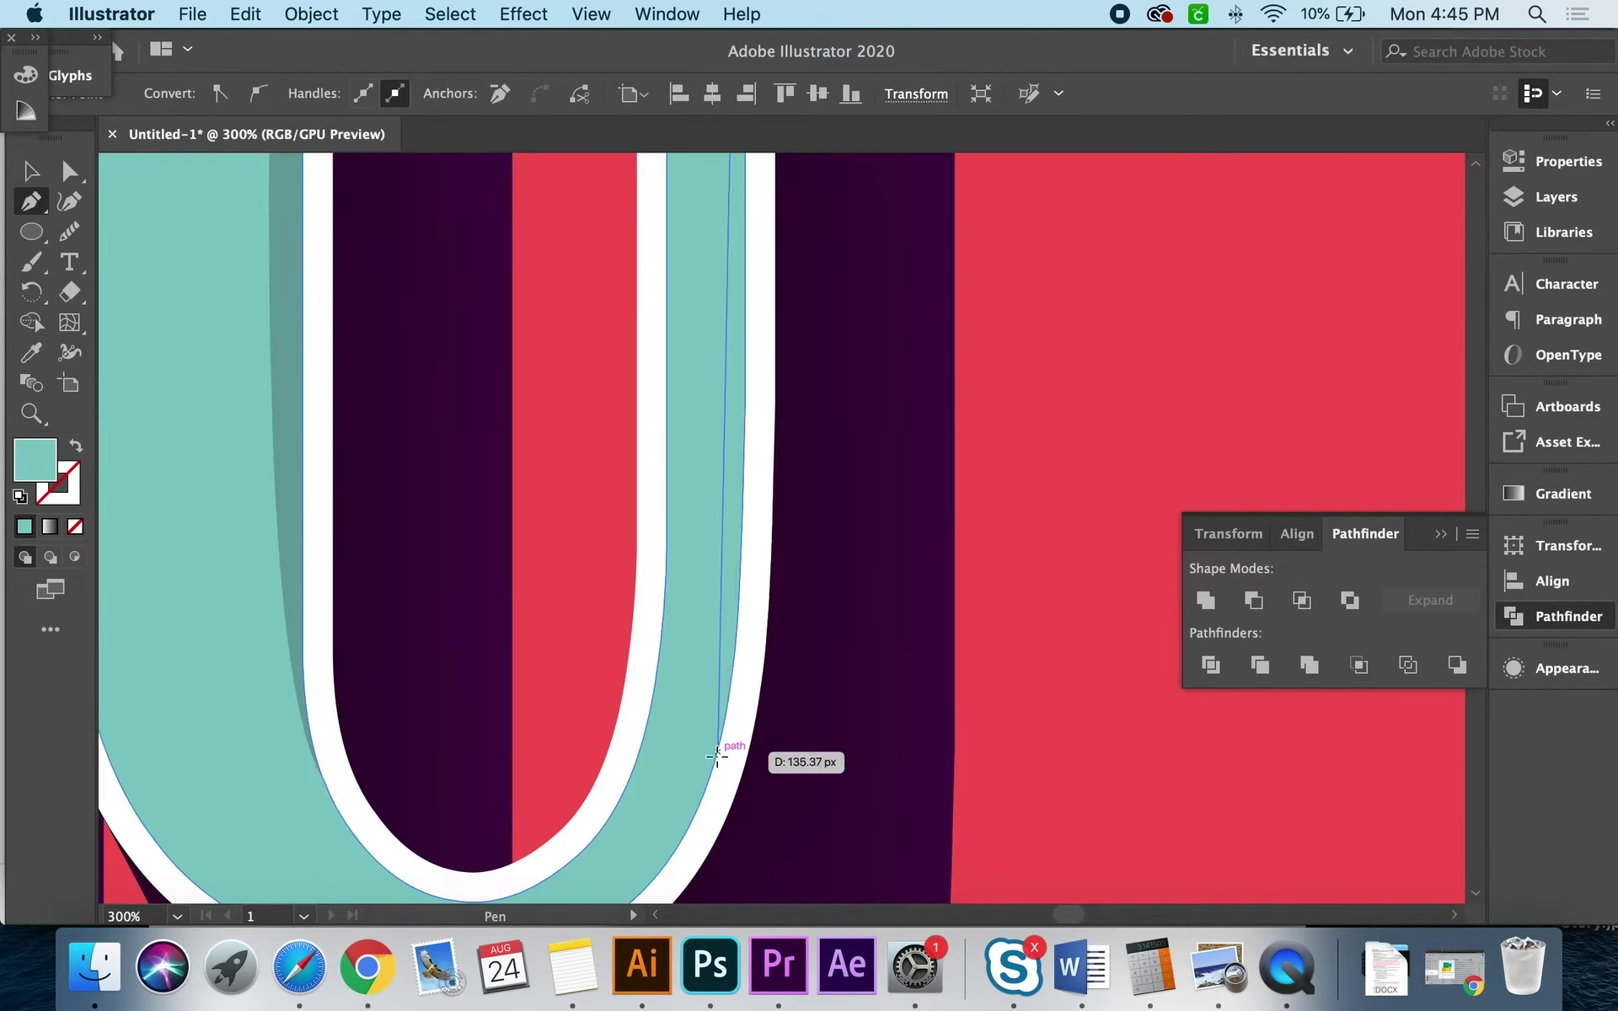
{"action": "left_click", "coordinate": [879, 750]}
{"action": "key", "text": "ctrl+minus"}
{"action": "left_click", "coordinate": [741, 422]}
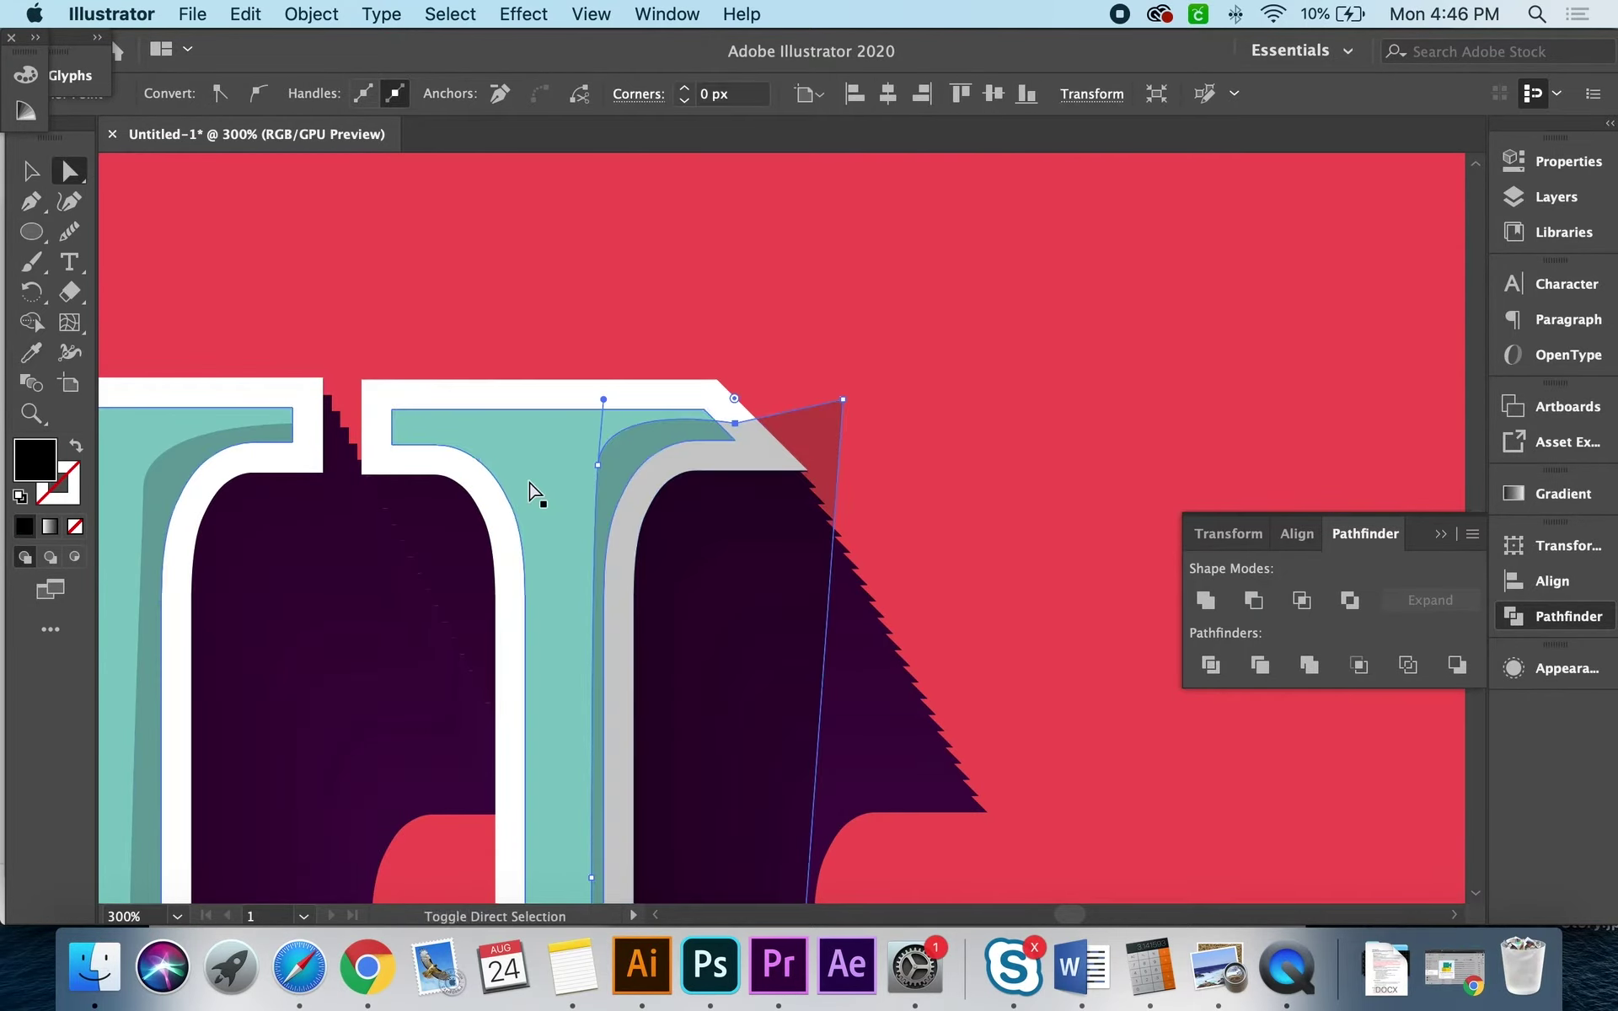
Step: Deselect everything and zoom out to view the whole artboard
{"action": "key", "text": "ctrl+minus"}
{"action": "left_click", "coordinate": [1104, 779]}
{"action": "key", "text": "z"}
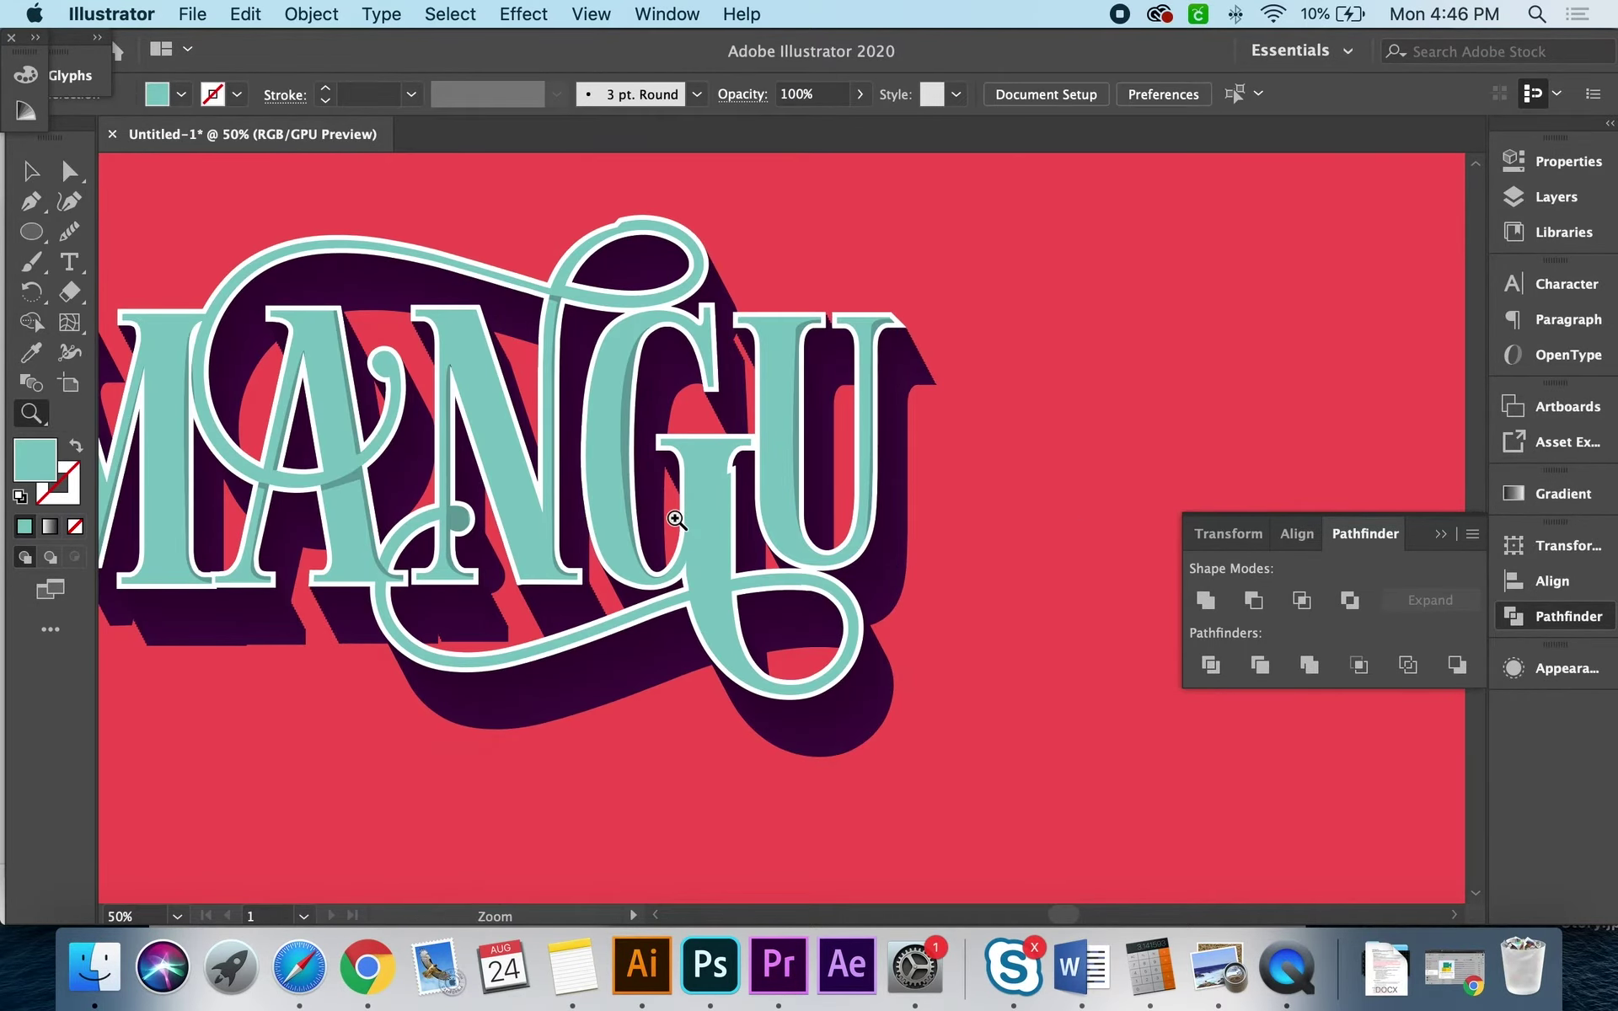
{"action": "scroll", "coordinate": [676, 520], "scroll_direction": "left", "scroll_amount": 7}
{"action": "scroll", "coordinate": [676, 520], "scroll_direction": "up", "scroll_amount": 3}
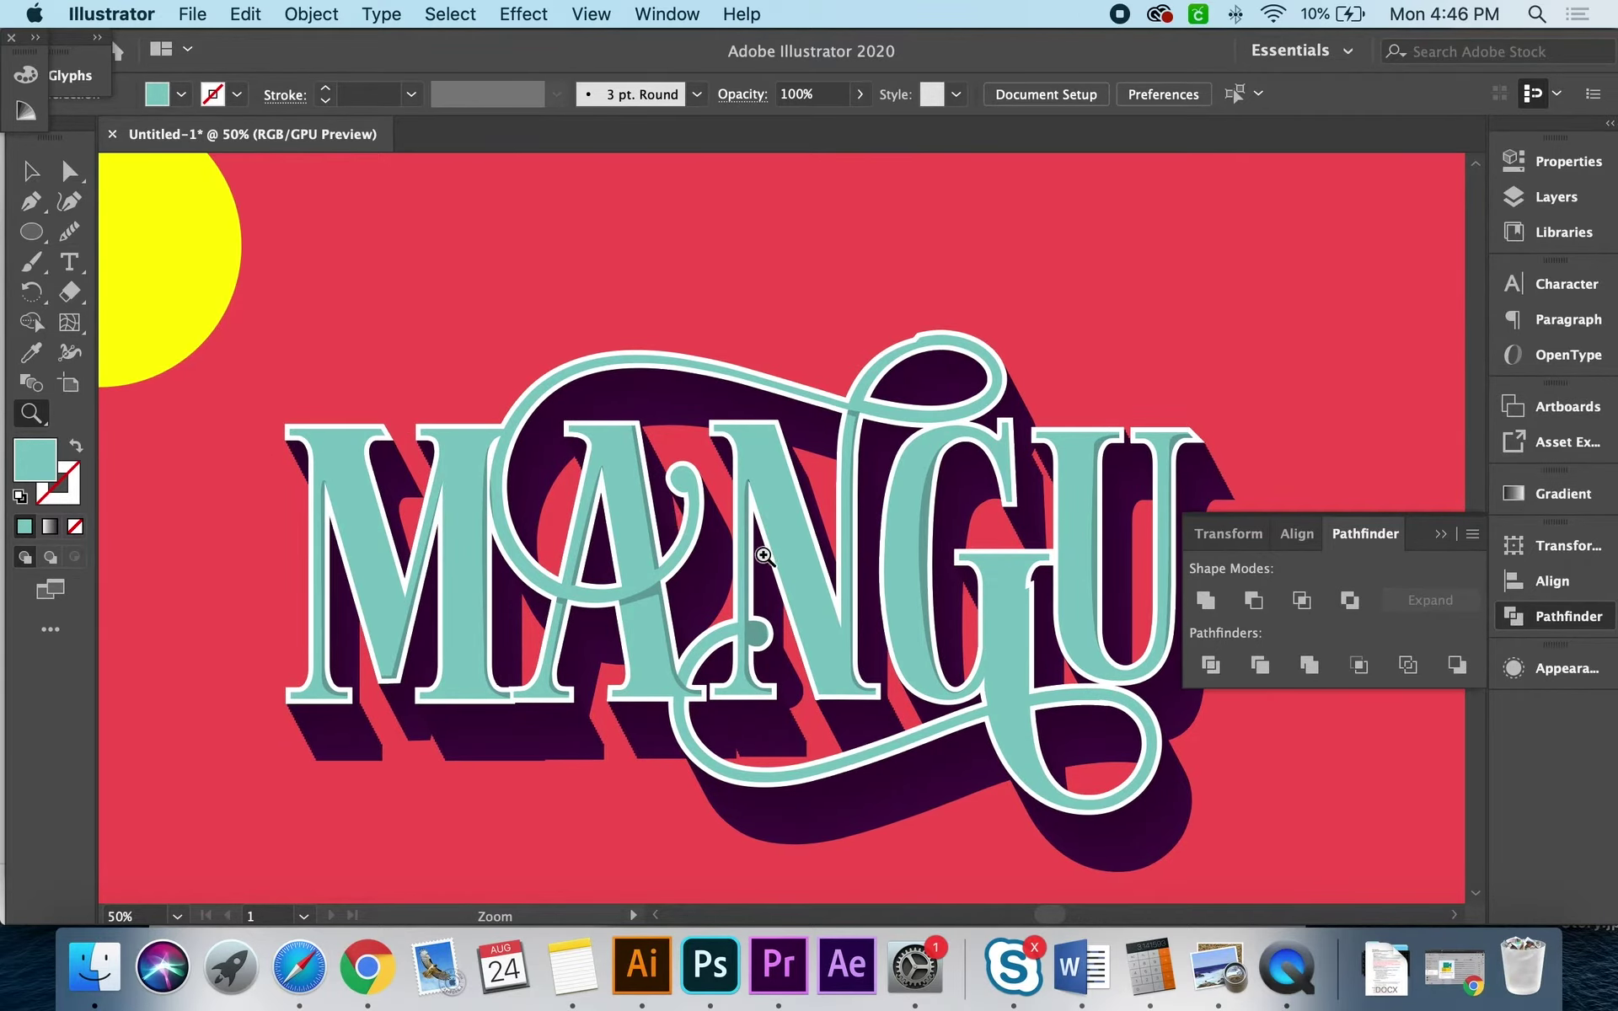
{"action": "left_click", "coordinate": [764, 619], "text": "alt"}
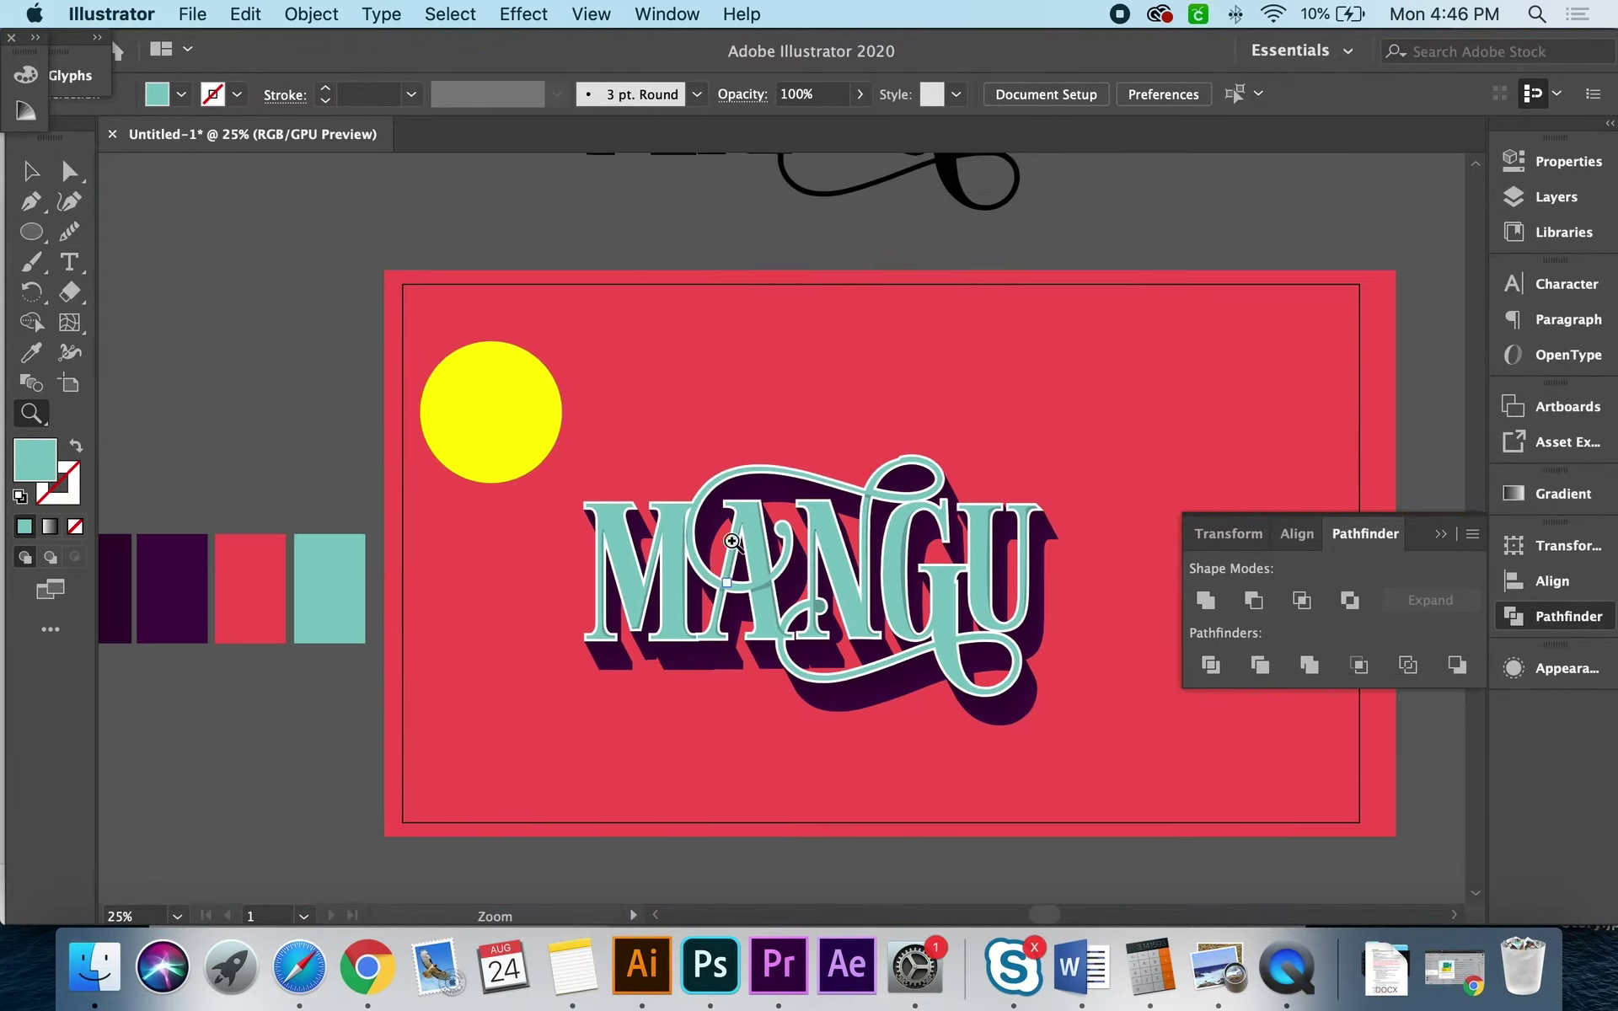
Step: Delete the letters MAN from the black MANGU text copy
{"action": "scroll", "coordinate": [746, 529], "scroll_direction": "up", "scroll_amount": 5}
{"action": "left_click", "coordinate": [809, 371]}
{"action": "left_click", "coordinate": [805, 453]}
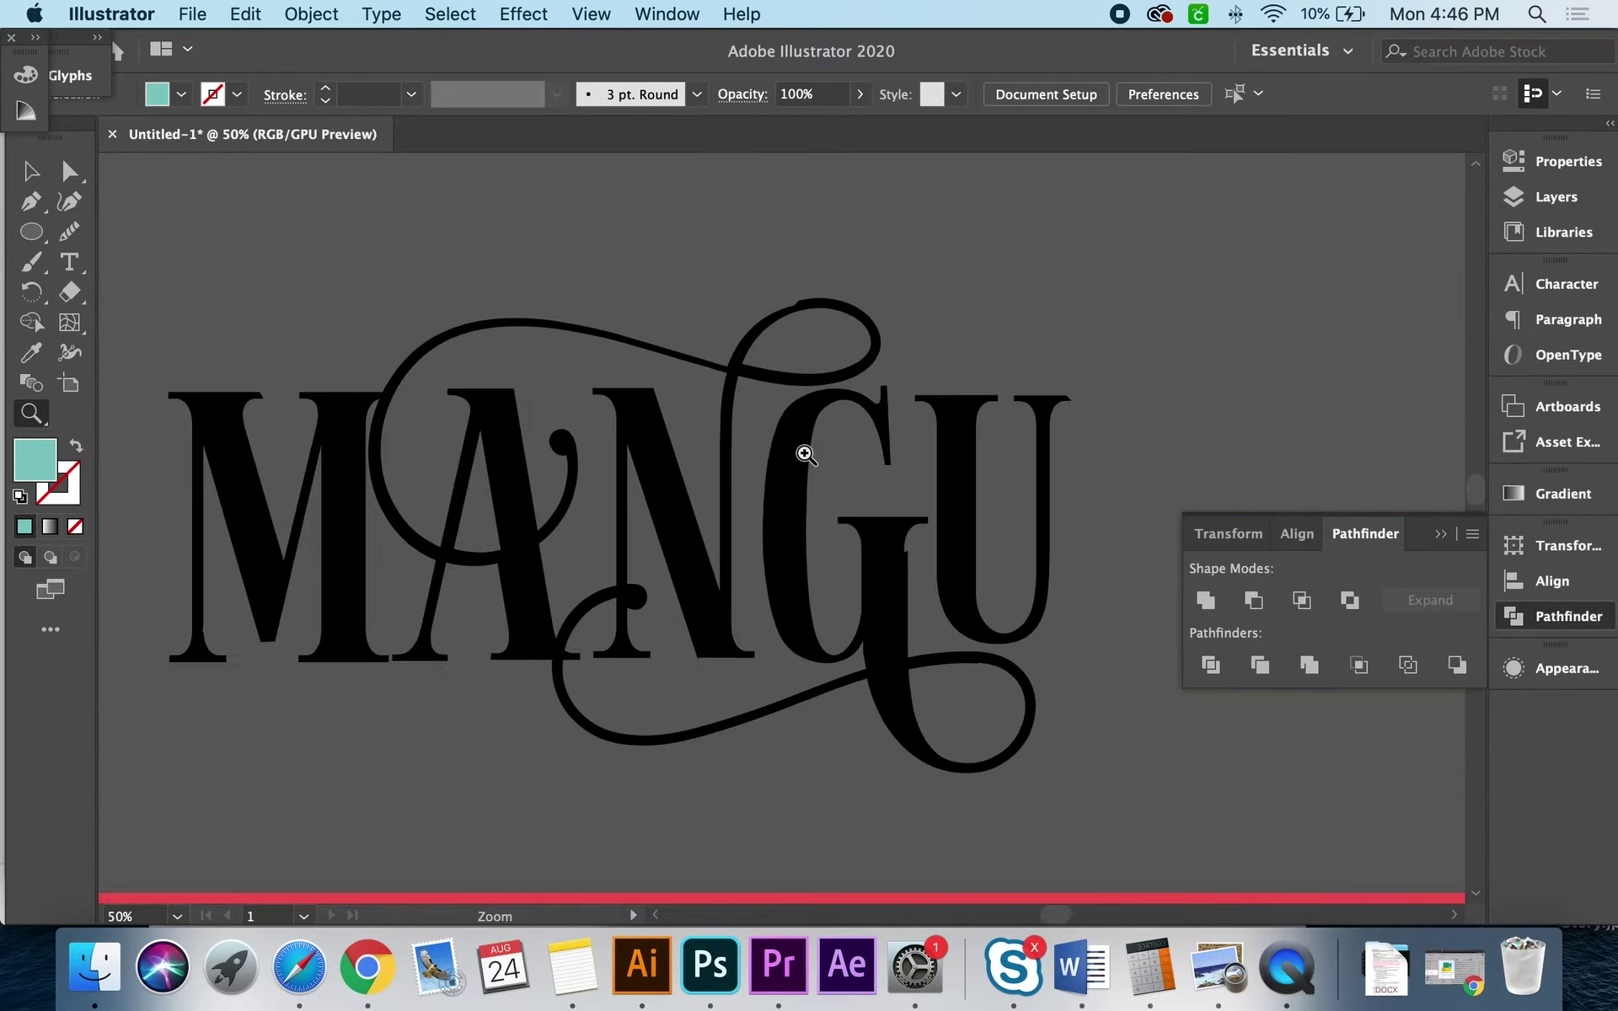
{"action": "key", "text": "v"}
{"action": "left_click", "coordinate": [730, 468]}
{"action": "key", "text": "t"}
{"action": "left_click_drag", "start_coordinate": [707, 536], "coordinate": [120, 424]}
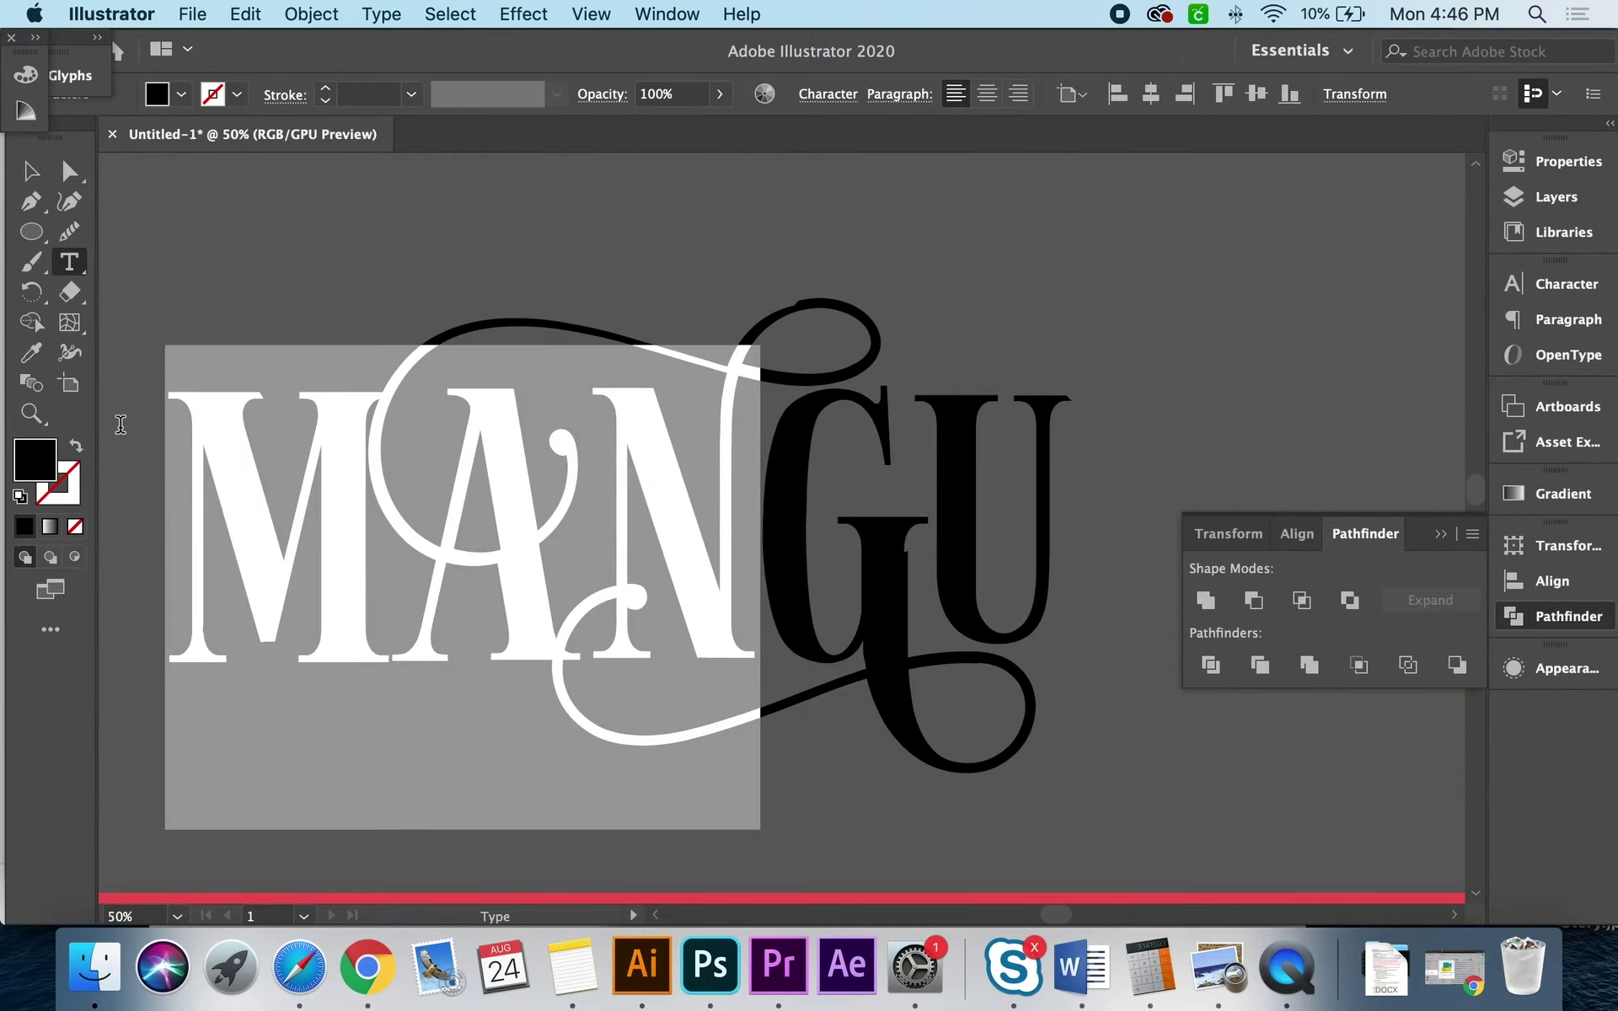
{"action": "key", "text": "BackSpace"}
{"action": "key", "text": "Escape"}
Step: Delete the U and expand the swash G into outlined shapes
{"action": "left_click", "coordinate": [722, 545]}
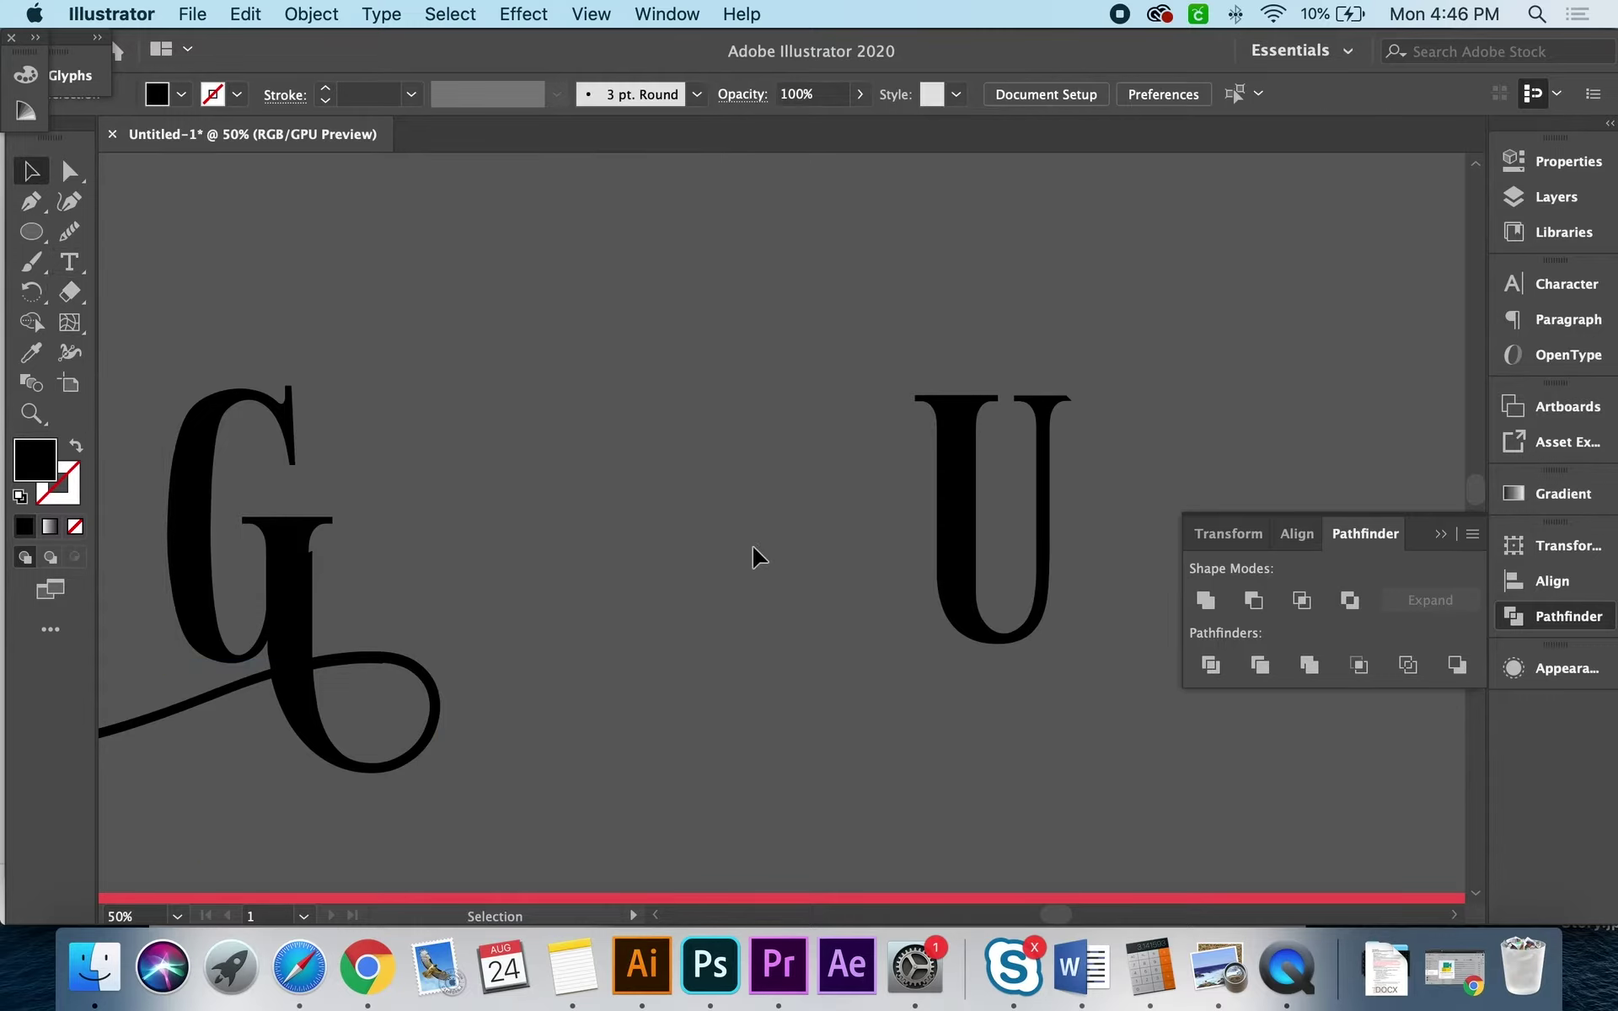
{"action": "left_click", "coordinate": [948, 590]}
{"action": "key", "text": "Delete"}
{"action": "scroll", "coordinate": [946, 593], "scroll_direction": "left", "scroll_amount": 5}
{"action": "scroll", "coordinate": [946, 593], "scroll_direction": "down", "scroll_amount": 1}
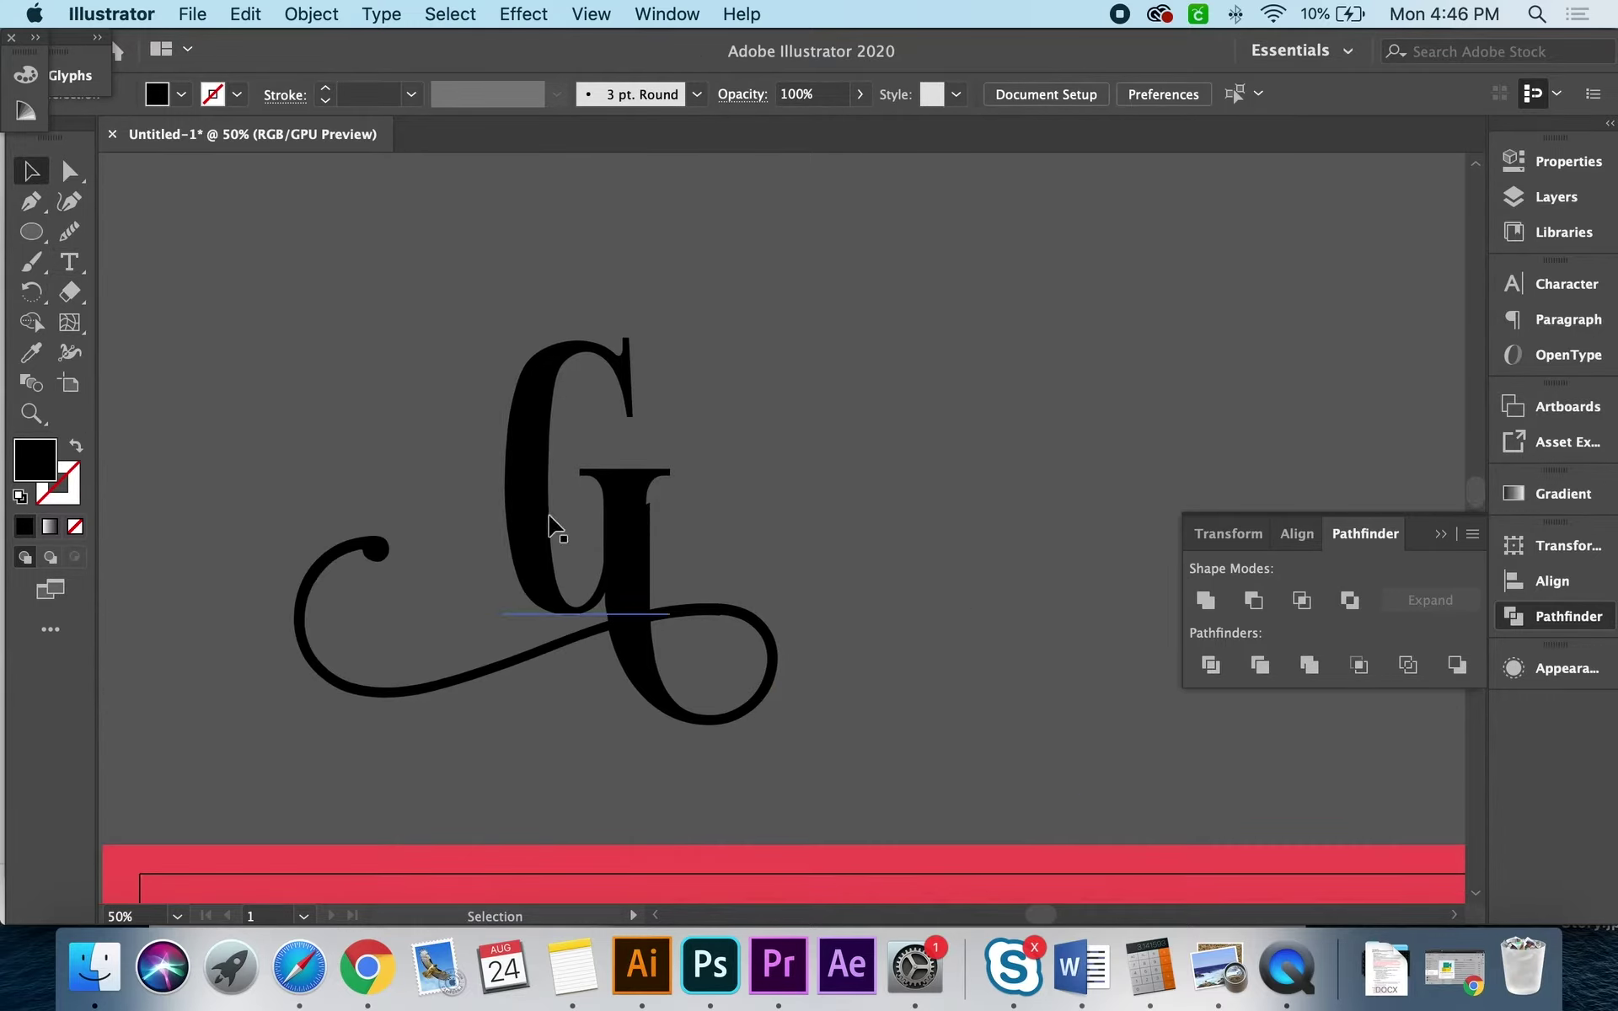
{"action": "left_click", "coordinate": [654, 535]}
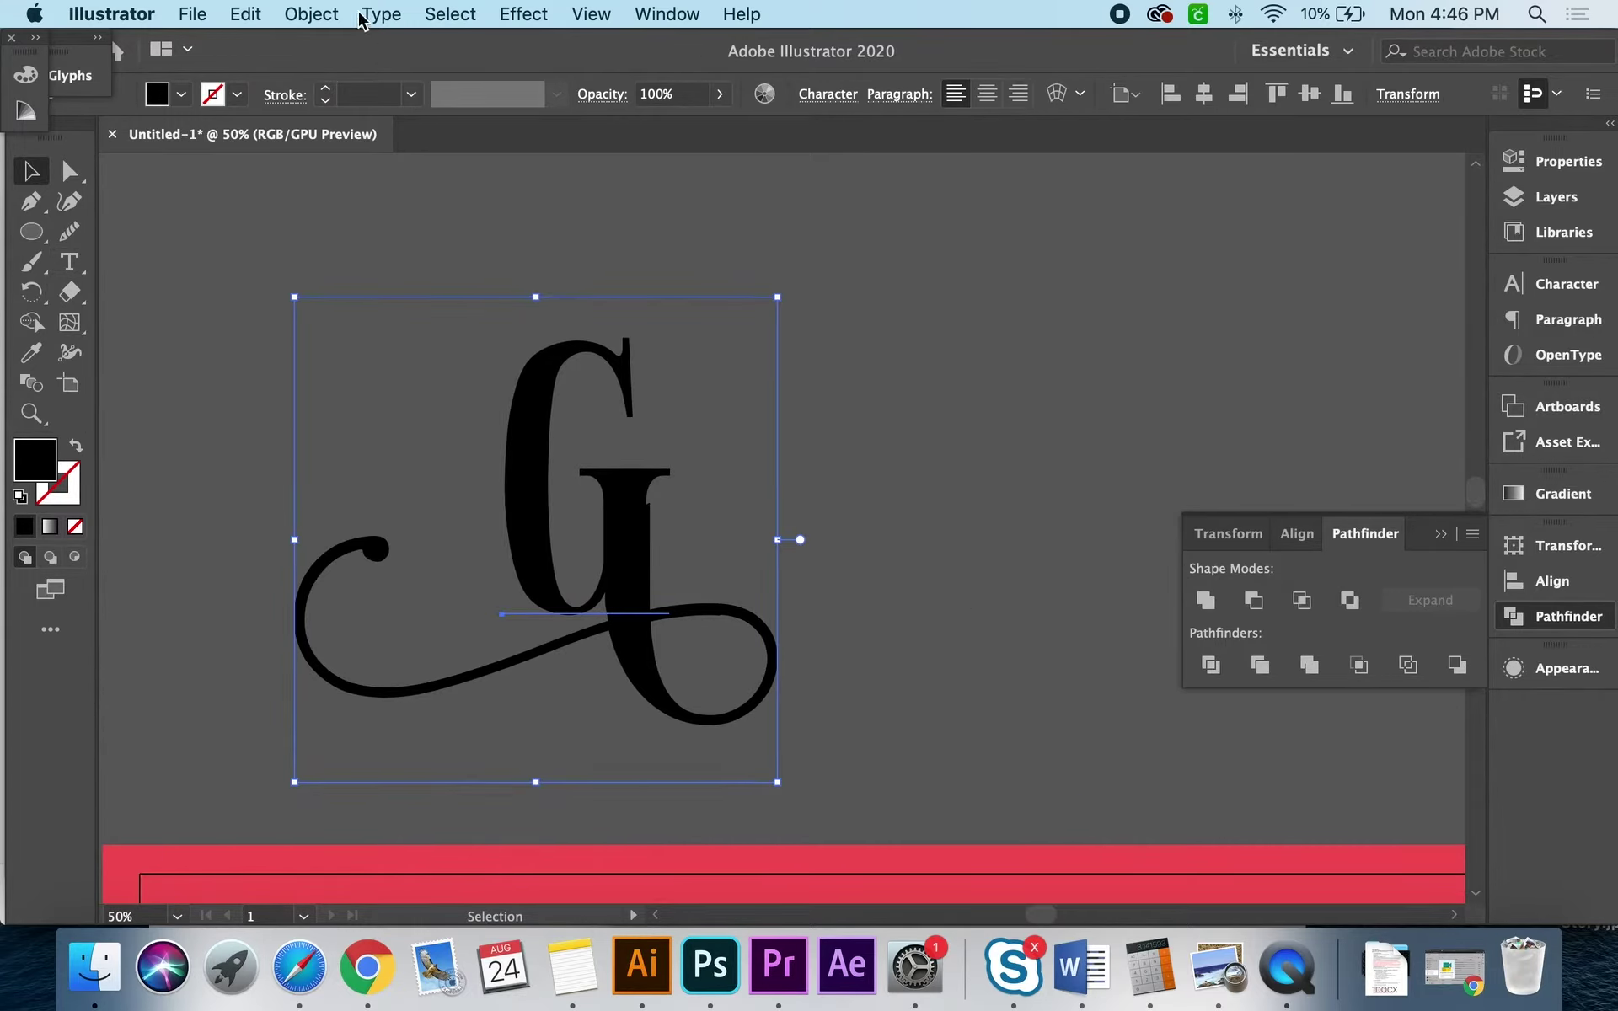
{"action": "left_click", "coordinate": [311, 14]}
{"action": "left_click", "coordinate": [349, 290]}
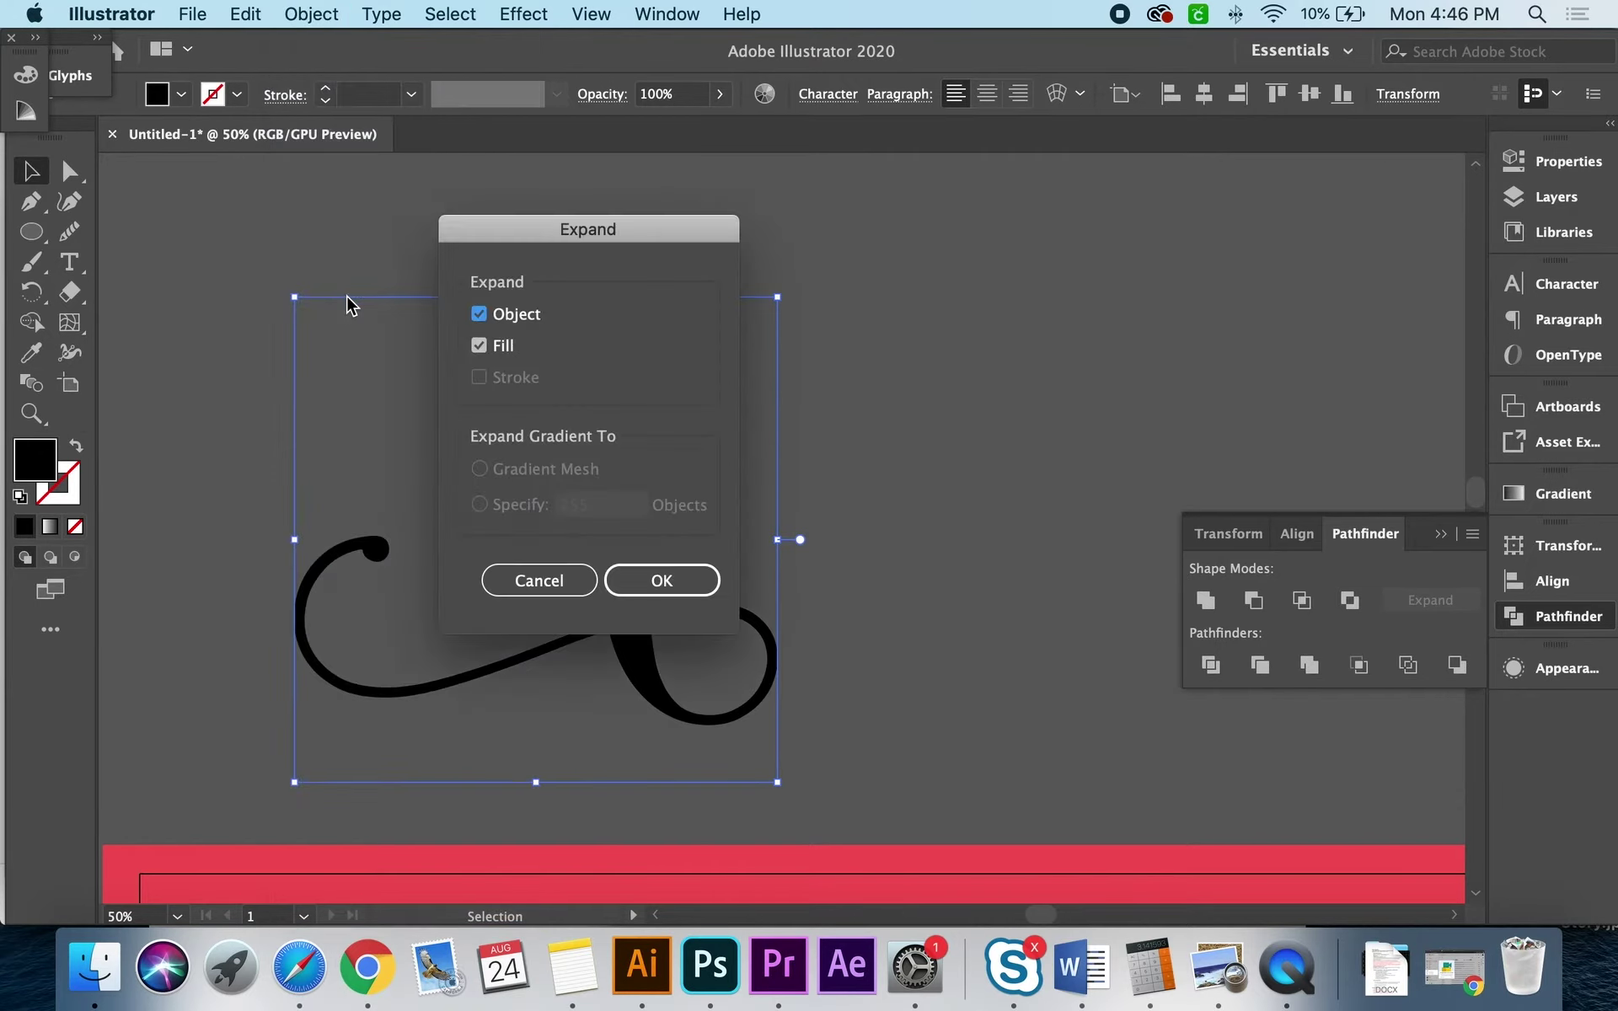
{"action": "key", "text": "Return"}
{"action": "left_click", "coordinate": [420, 412]}
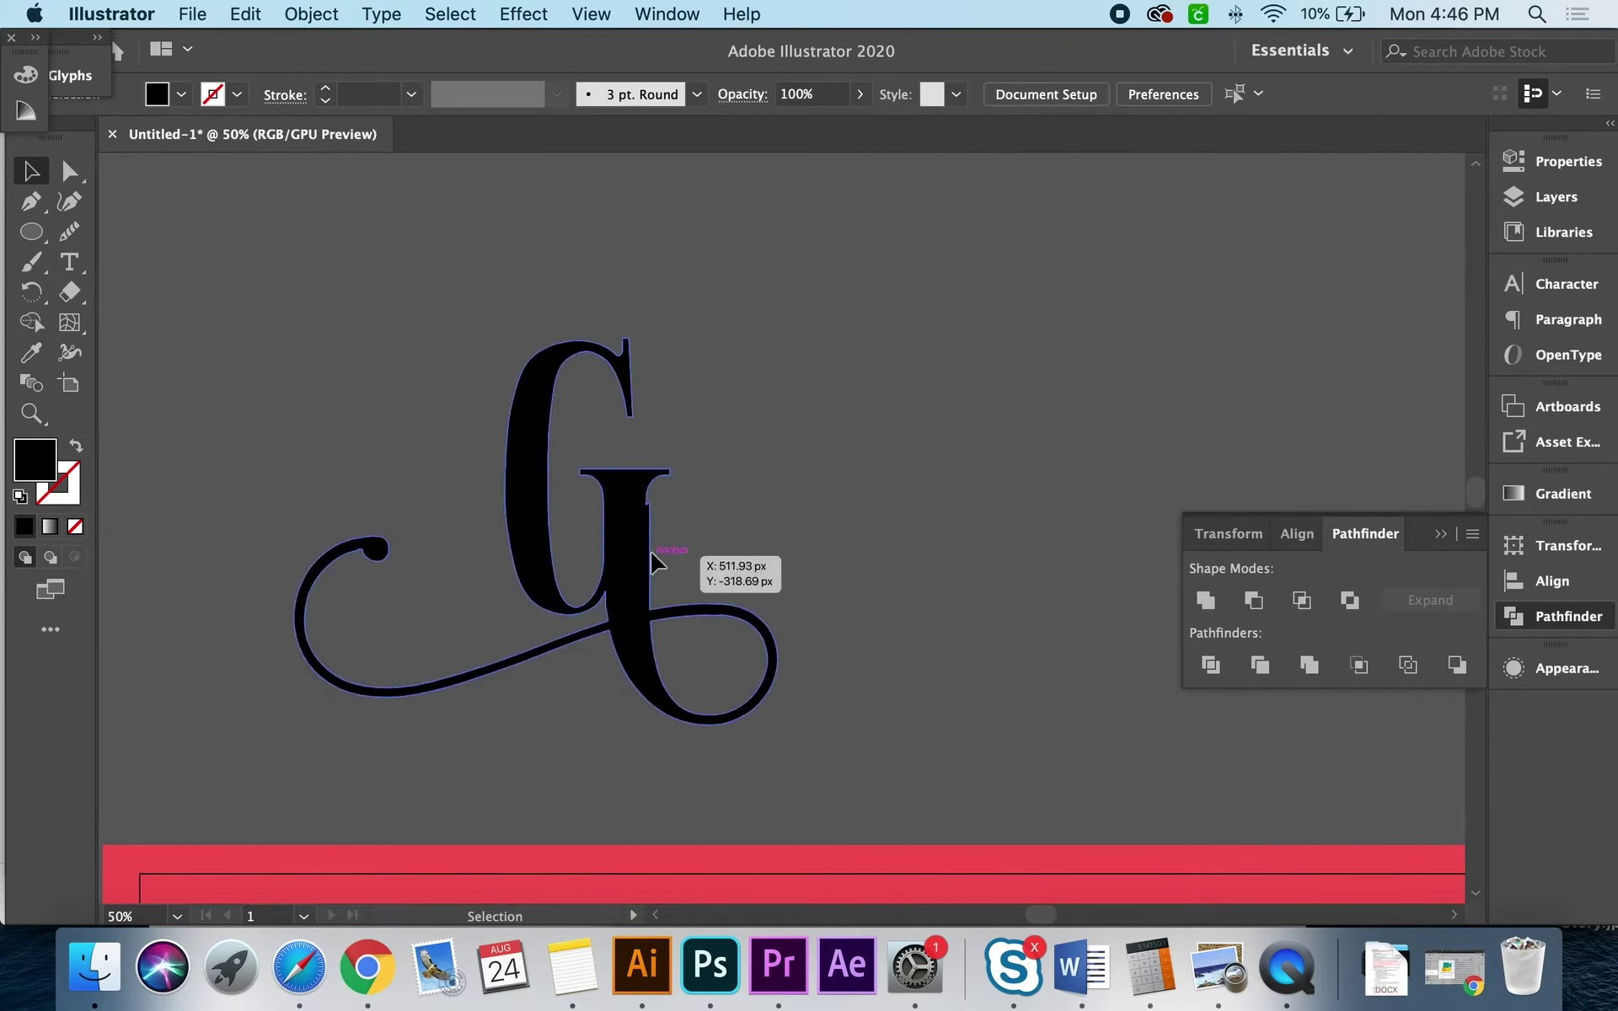
{"action": "left_click", "coordinate": [654, 560]}
Step: Add an anchor on the G's stem and eyedrop the MANGU teal onto the G
{"action": "key", "text": "super+equal"}
{"action": "key", "text": "super+equal"}
{"action": "key", "text": "super+equal"}
{"action": "key", "text": "p"}
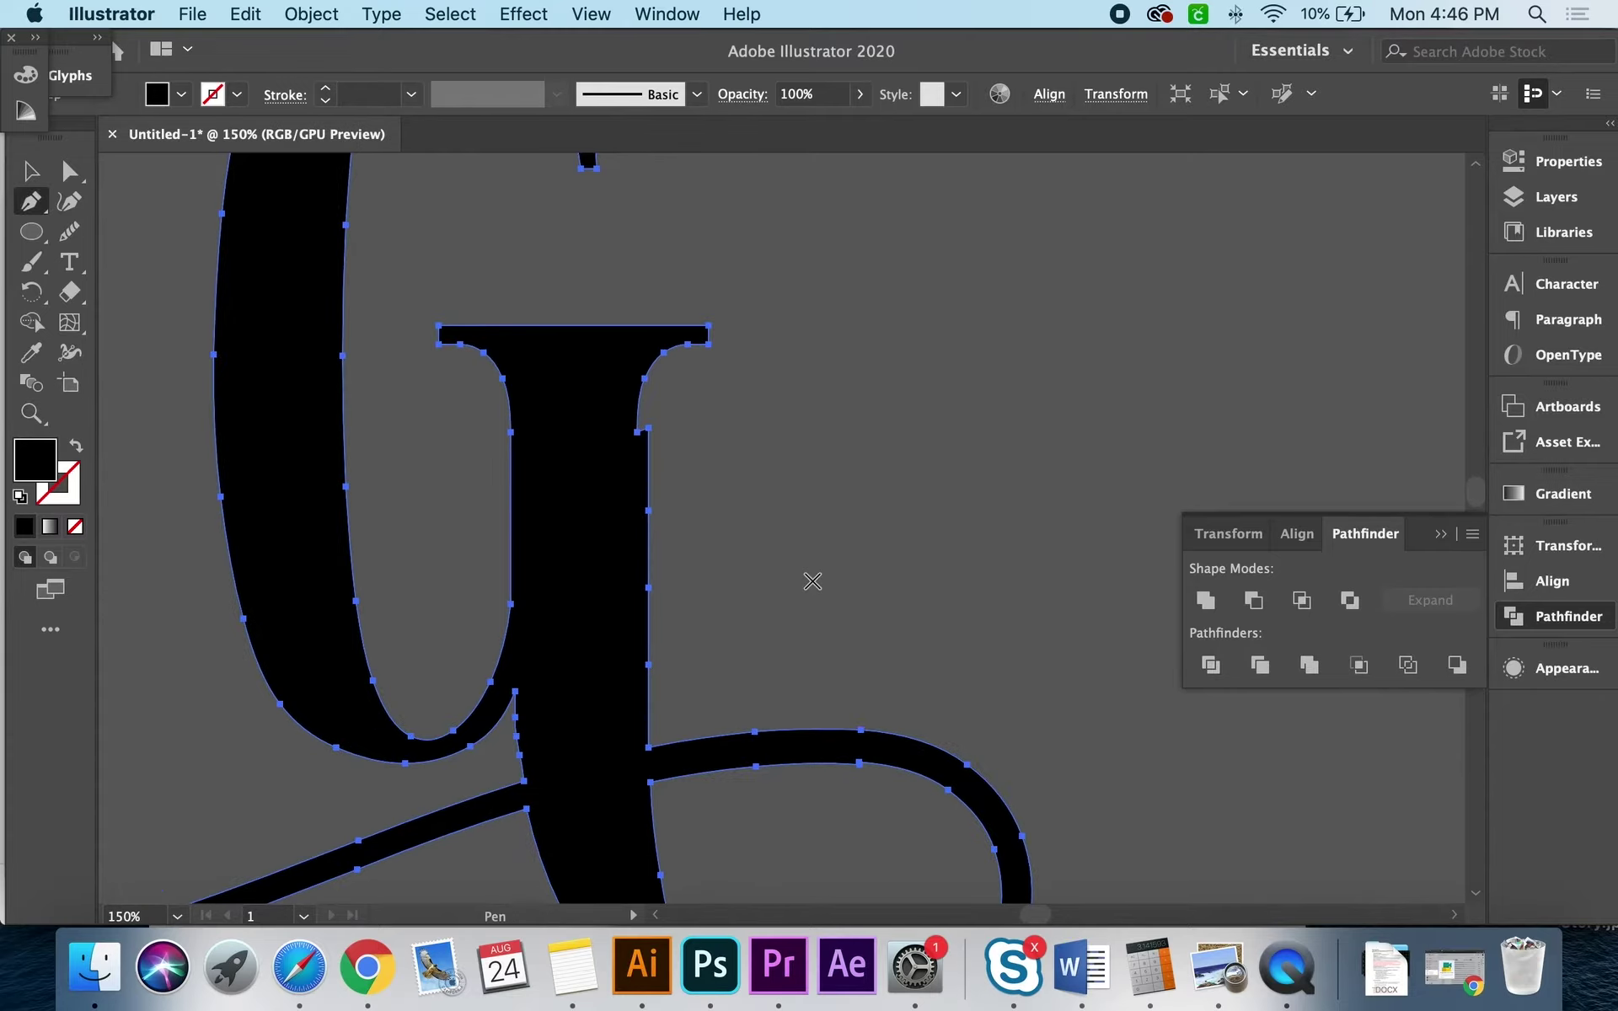
{"action": "left_click", "coordinate": [648, 510], "text": "super"}
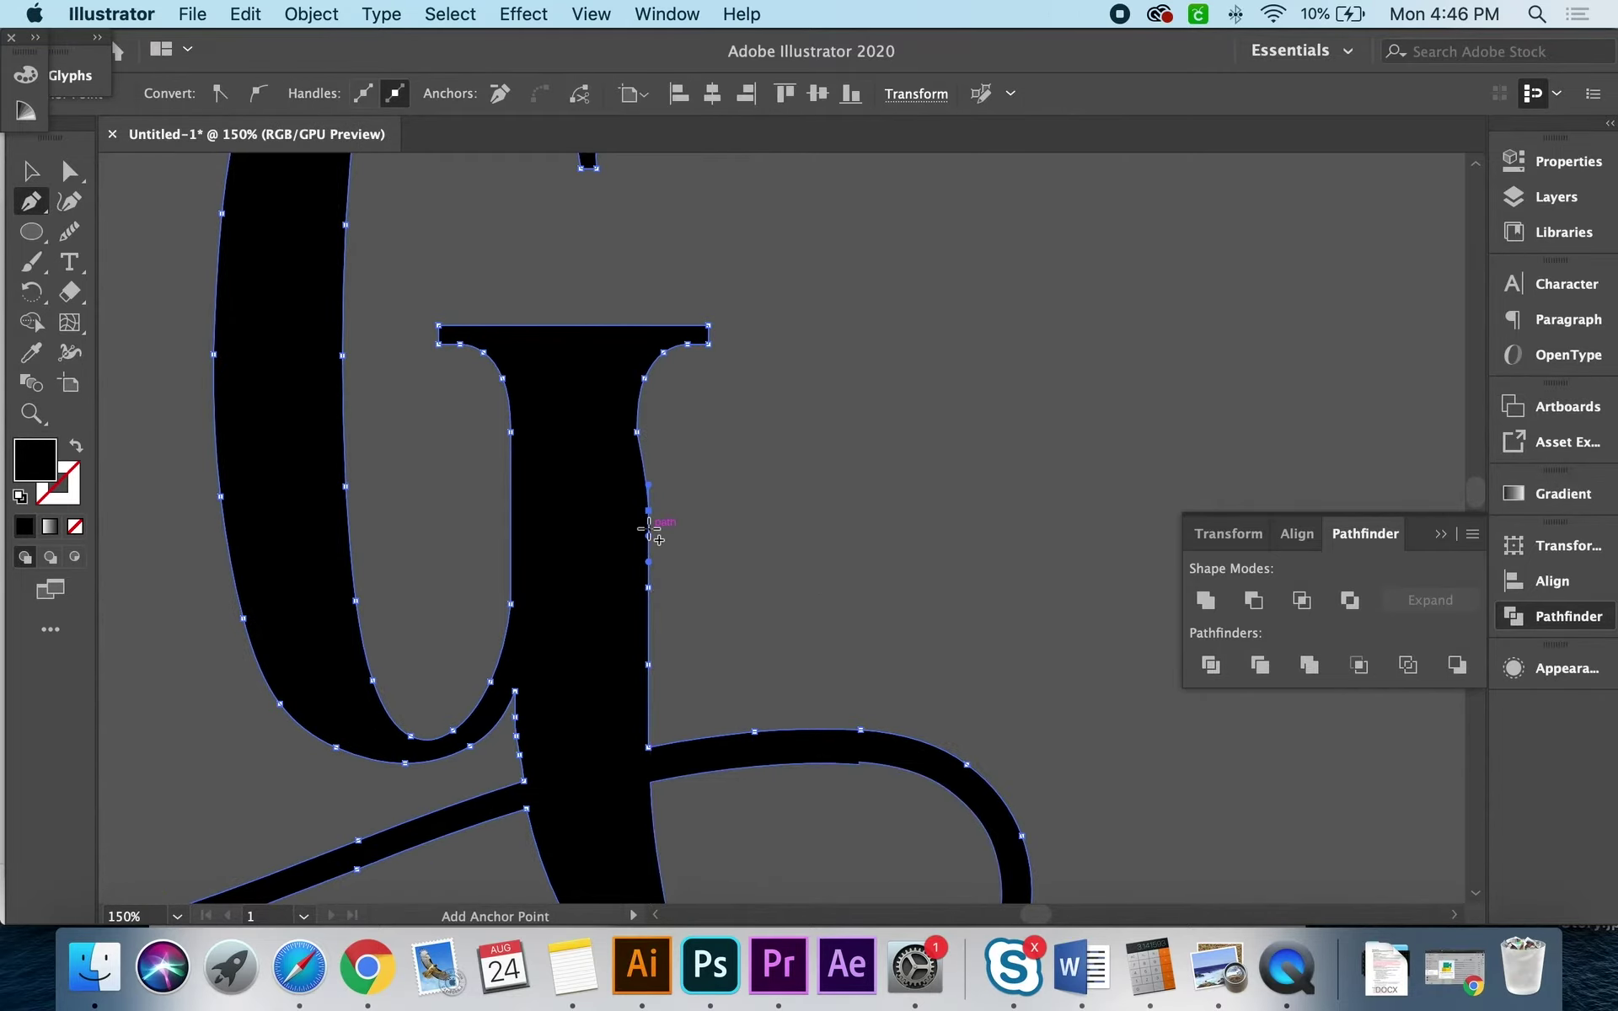
{"action": "left_click", "coordinate": [762, 578], "text": "super"}
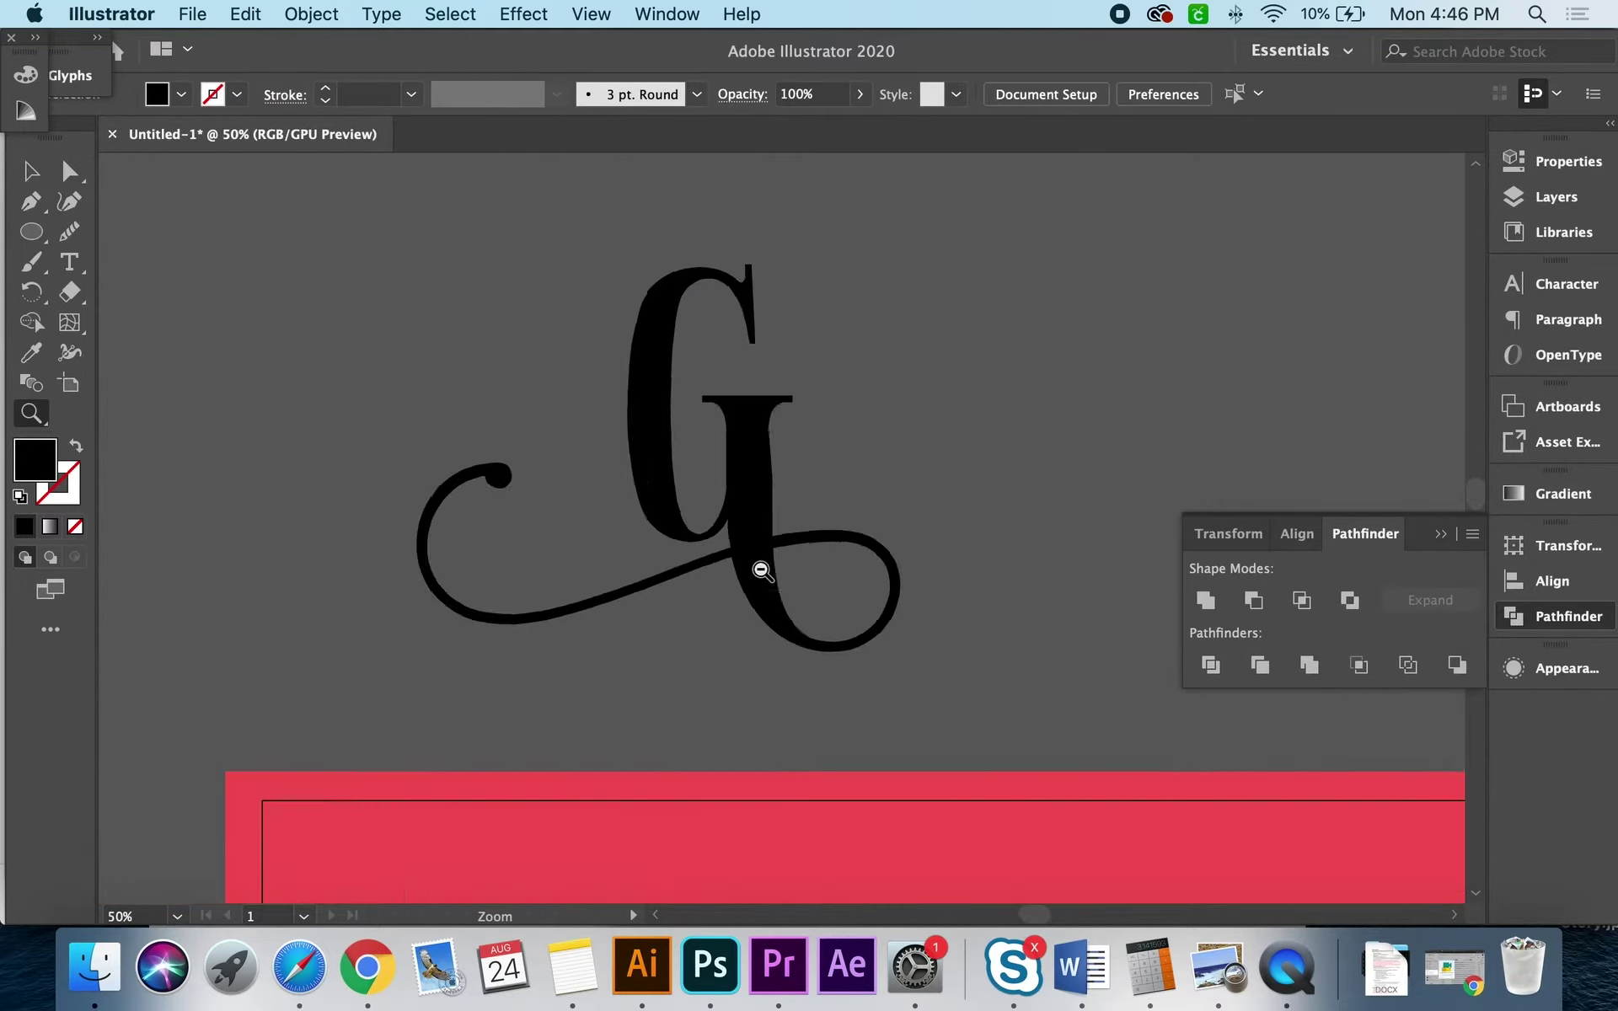
{"action": "left_click", "coordinate": [761, 570], "text": "alt"}
{"action": "left_click", "coordinate": [776, 452], "text": "super"}
{"action": "left_click", "coordinate": [826, 638], "text": "alt"}
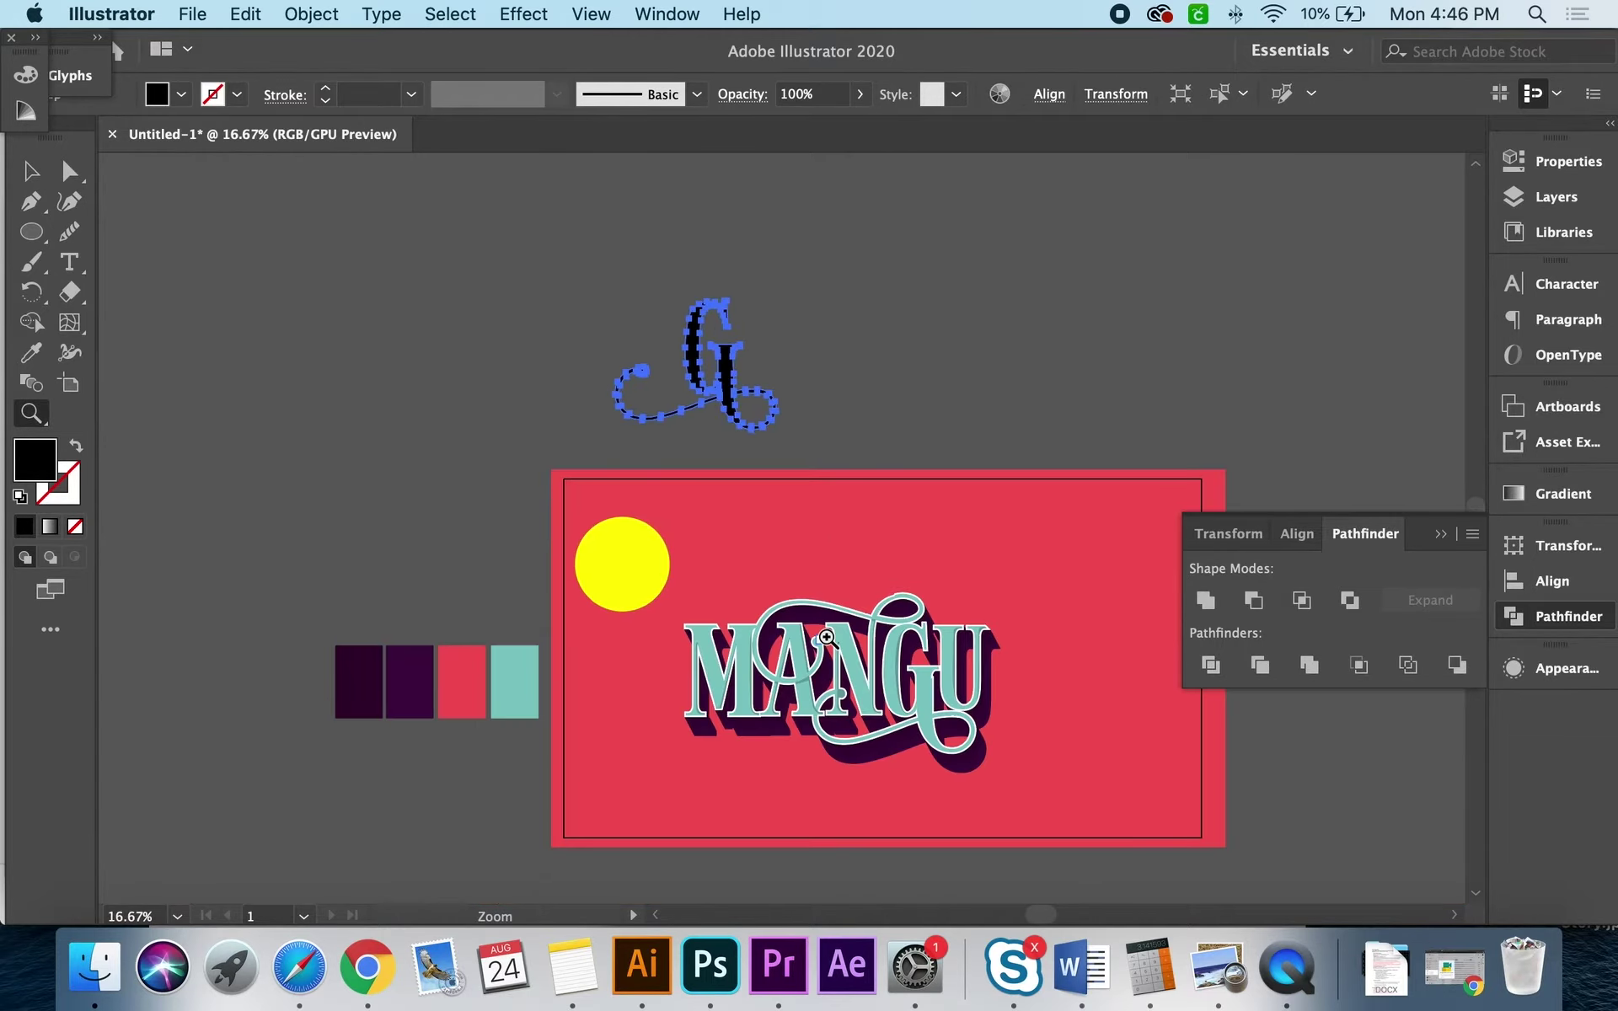
{"action": "key", "text": "i"}
{"action": "left_click", "coordinate": [857, 651]}
Step: Offset the teal G's path and give the offset shape a white fill with no stroke
{"action": "key", "text": "v"}
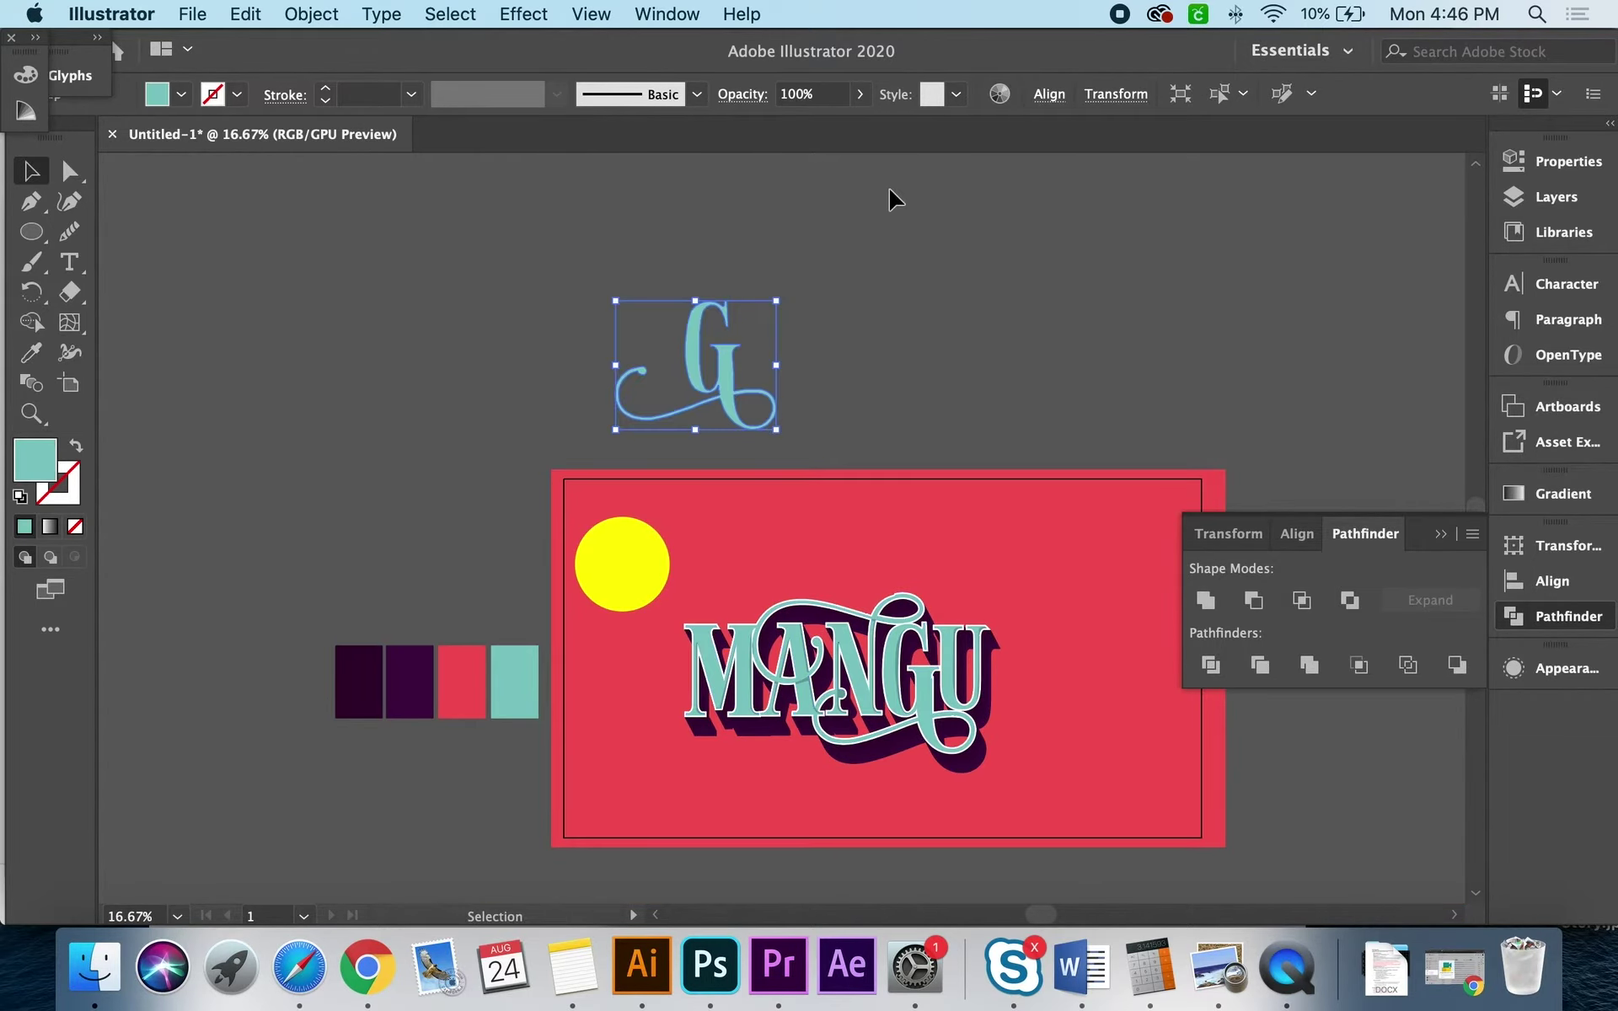
{"action": "left_click", "coordinate": [892, 195]}
{"action": "scroll", "coordinate": [819, 198], "scroll_direction": "up", "scroll_amount": 1}
{"action": "left_click", "coordinate": [691, 447]}
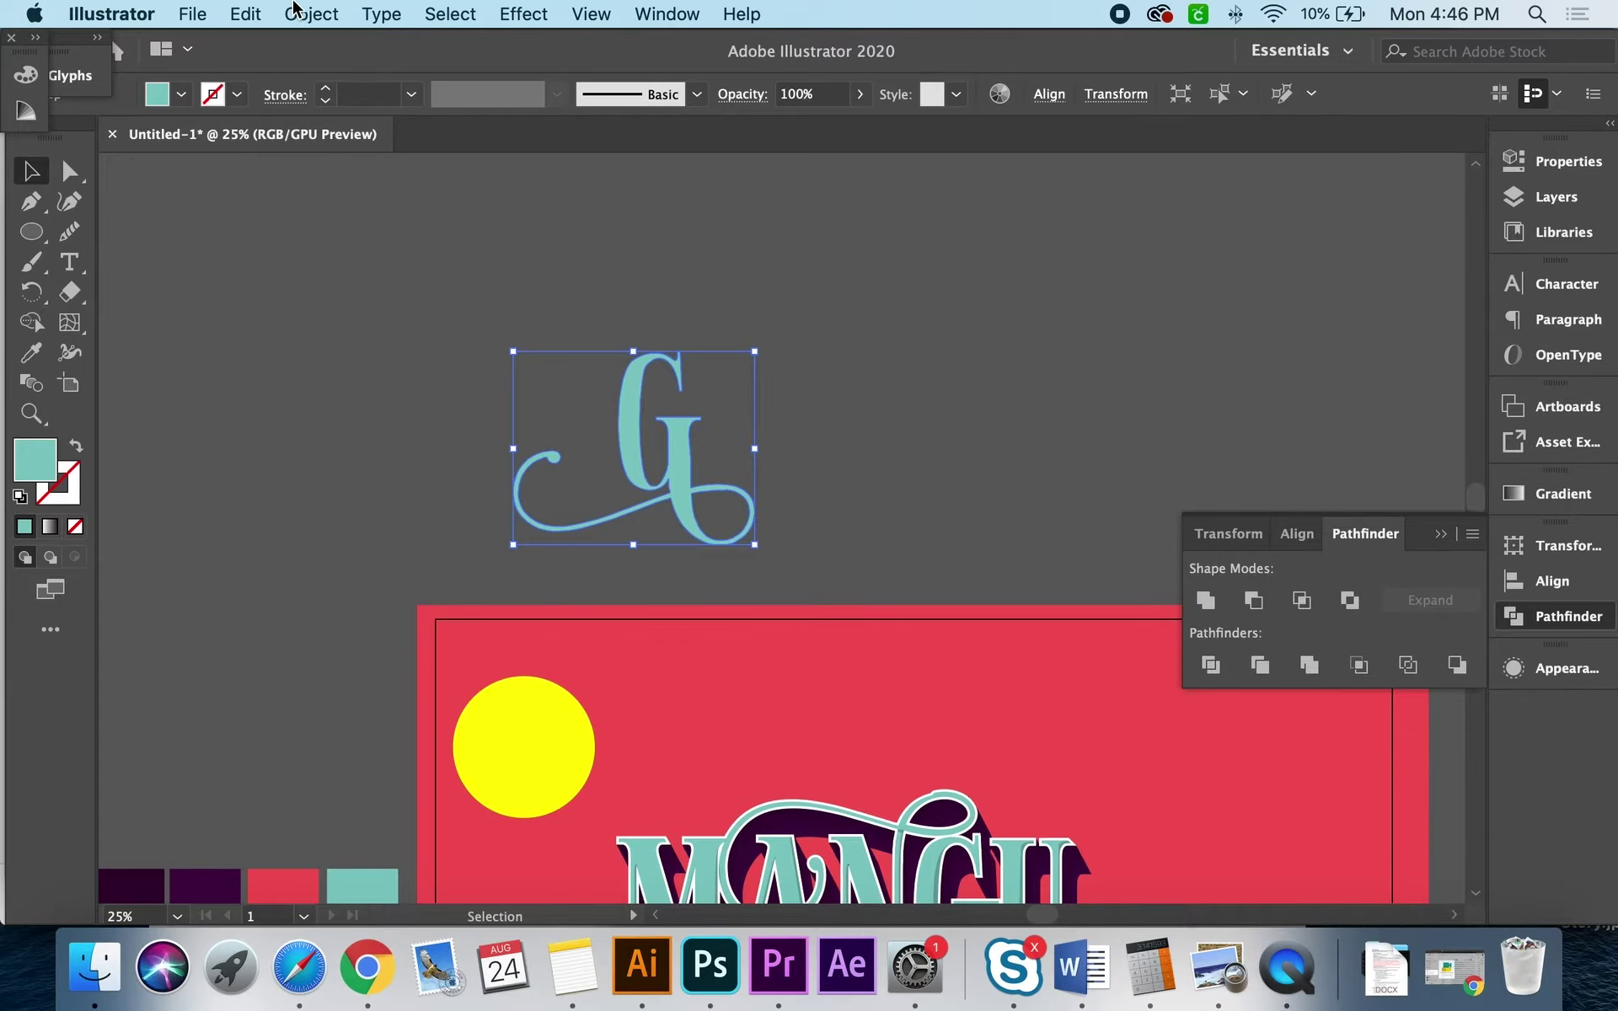
{"action": "left_click", "coordinate": [310, 14]}
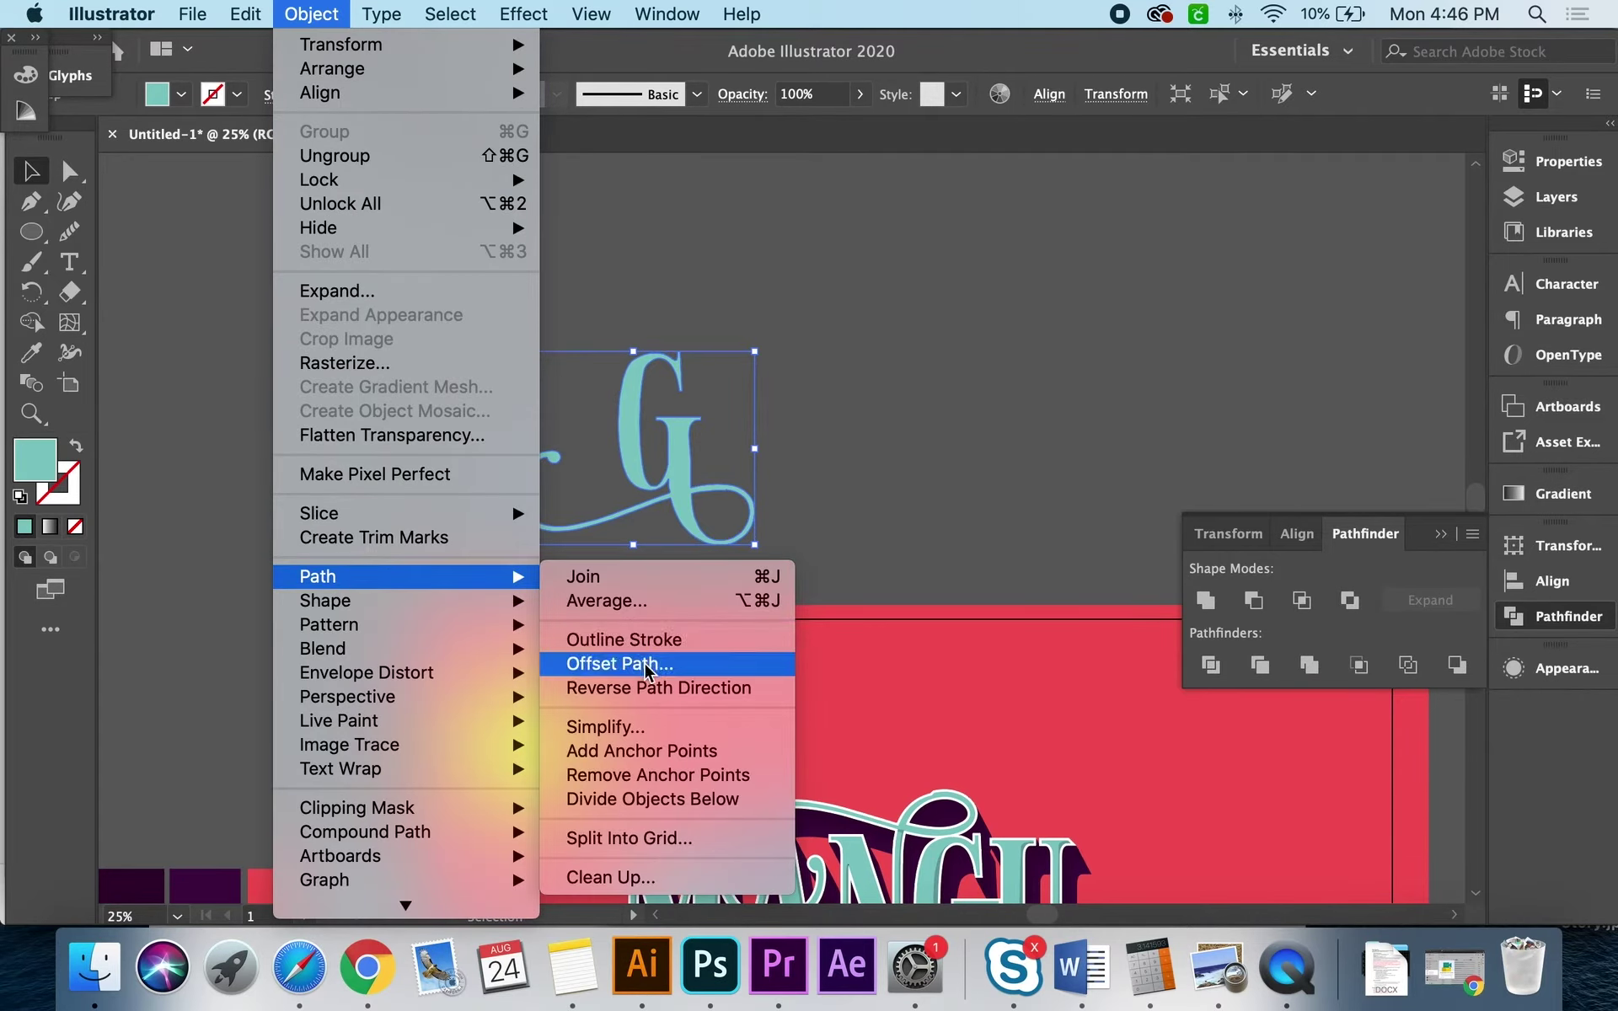
{"action": "left_click", "coordinate": [645, 662]}
{"action": "key", "text": "Return"}
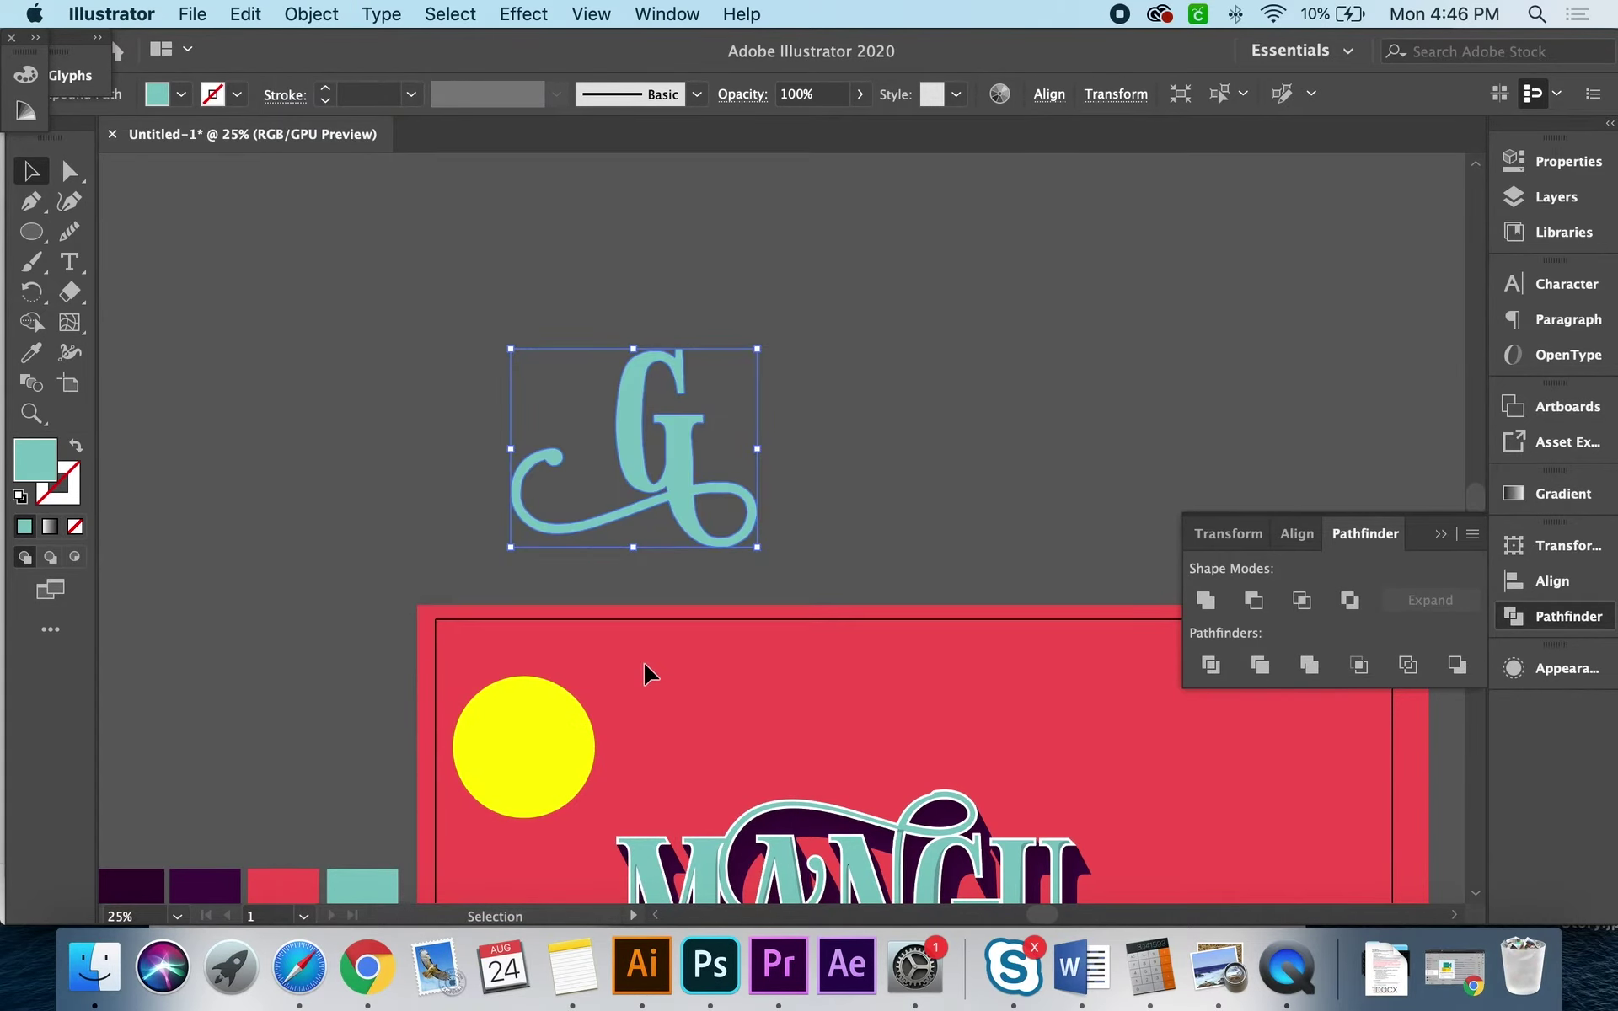
{"action": "left_click", "coordinate": [20, 496]}
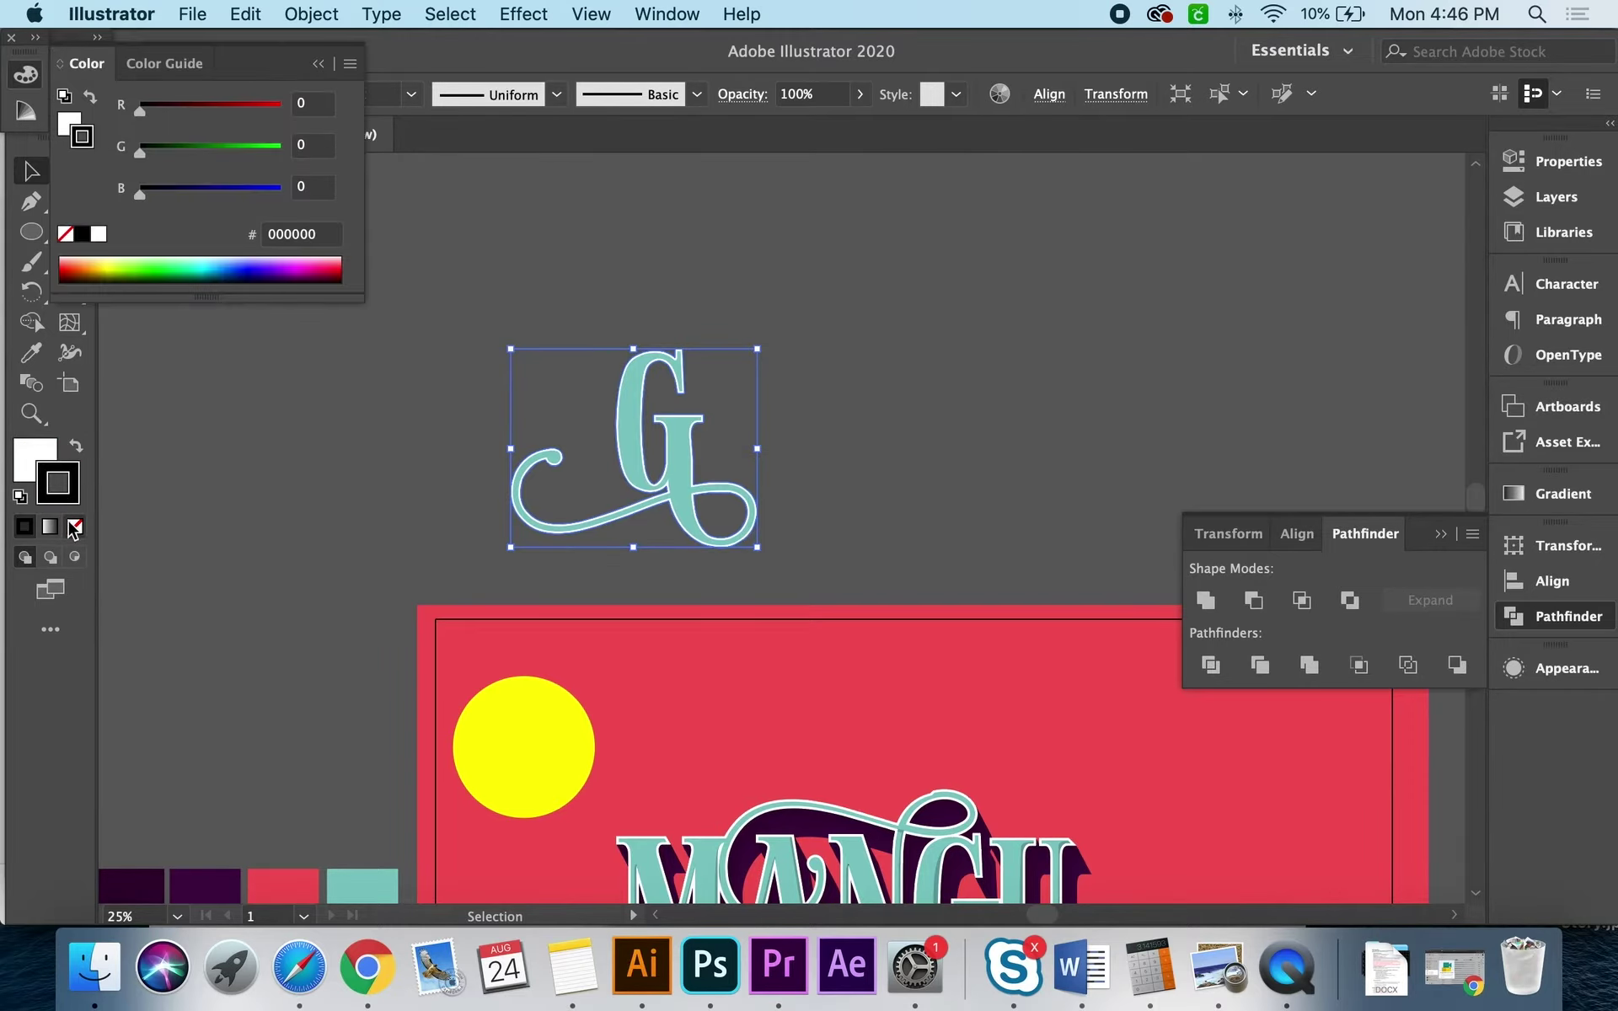
{"action": "left_click", "coordinate": [75, 527]}
Step: Zoom in on the G's crossing strokes and start a Pen shading shape there
{"action": "left_click", "coordinate": [384, 554]}
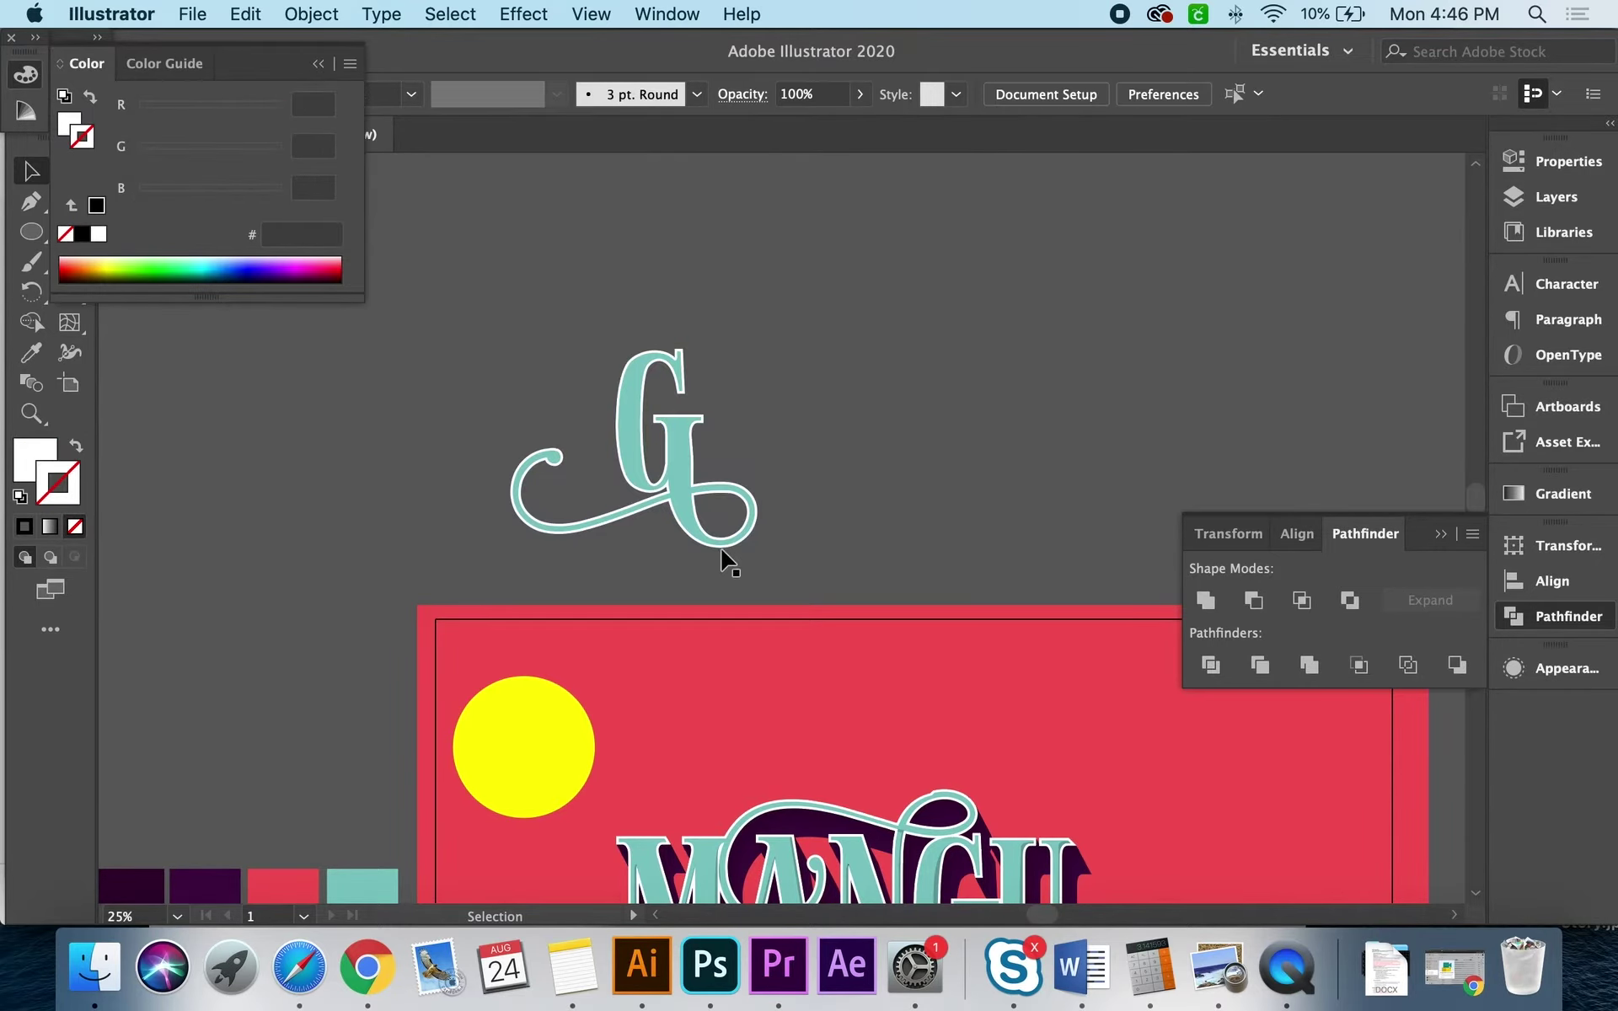
{"action": "key", "text": "z"}
{"action": "left_click", "coordinate": [770, 552]}
{"action": "scroll", "coordinate": [746, 493], "scroll_direction": "down", "scroll_amount": 4}
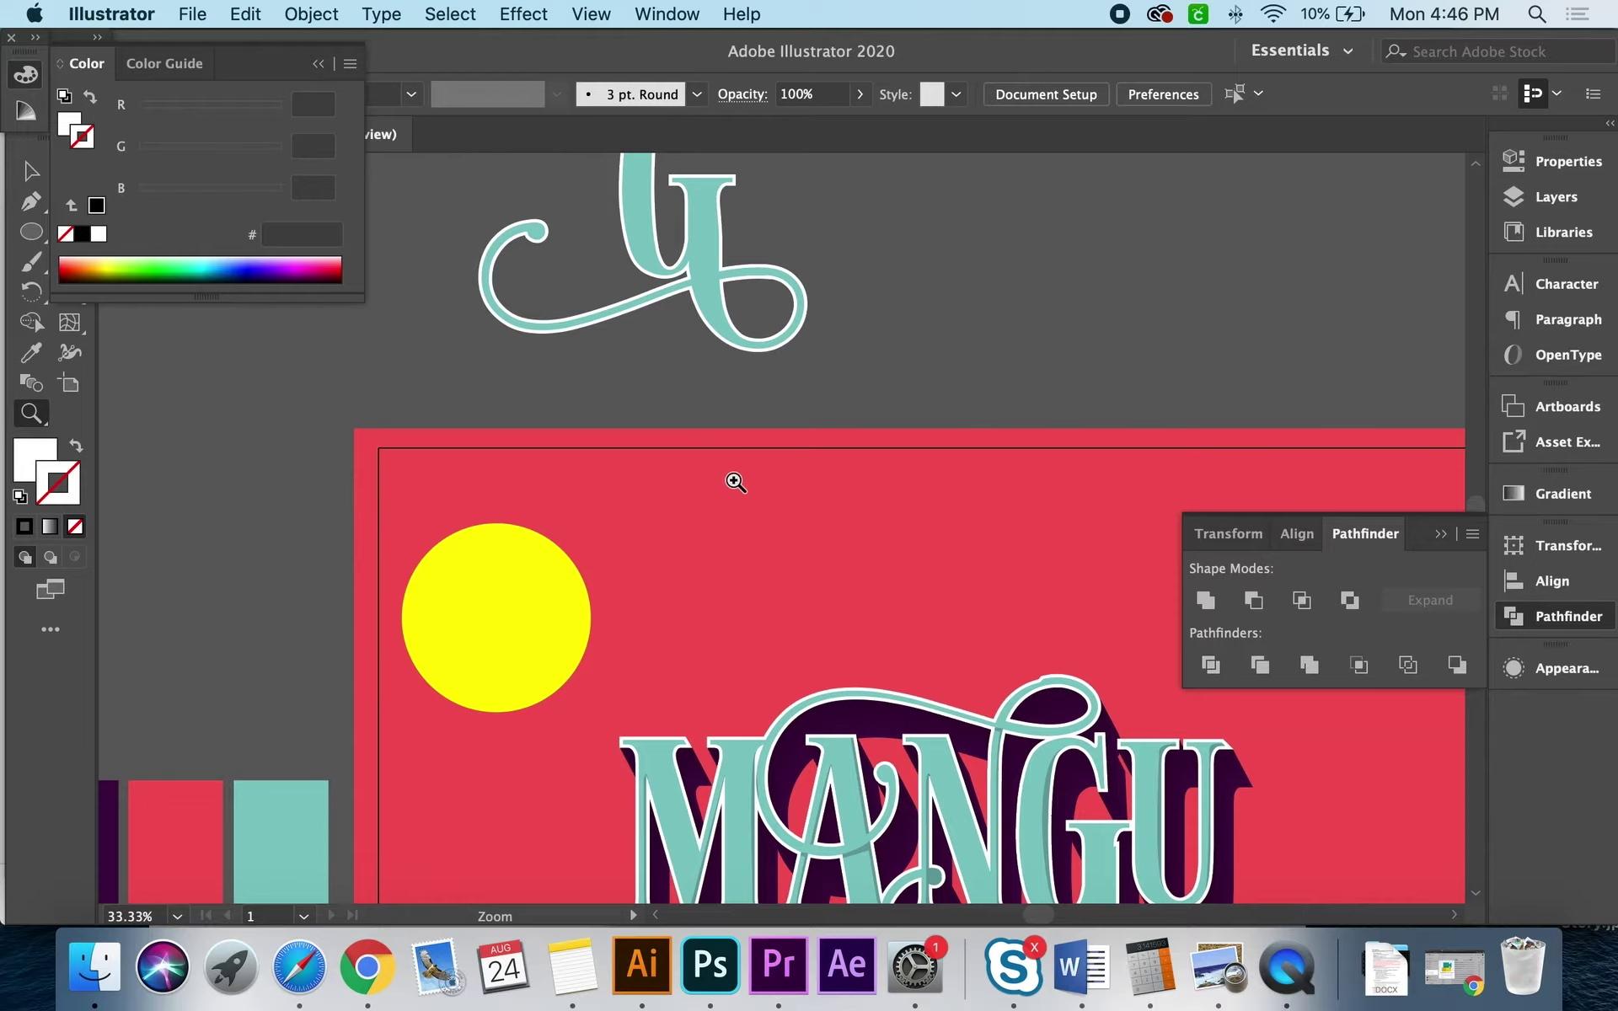
{"action": "left_click", "coordinate": [726, 409]}
{"action": "left_click", "coordinate": [739, 390]}
{"action": "left_click", "coordinate": [783, 466]}
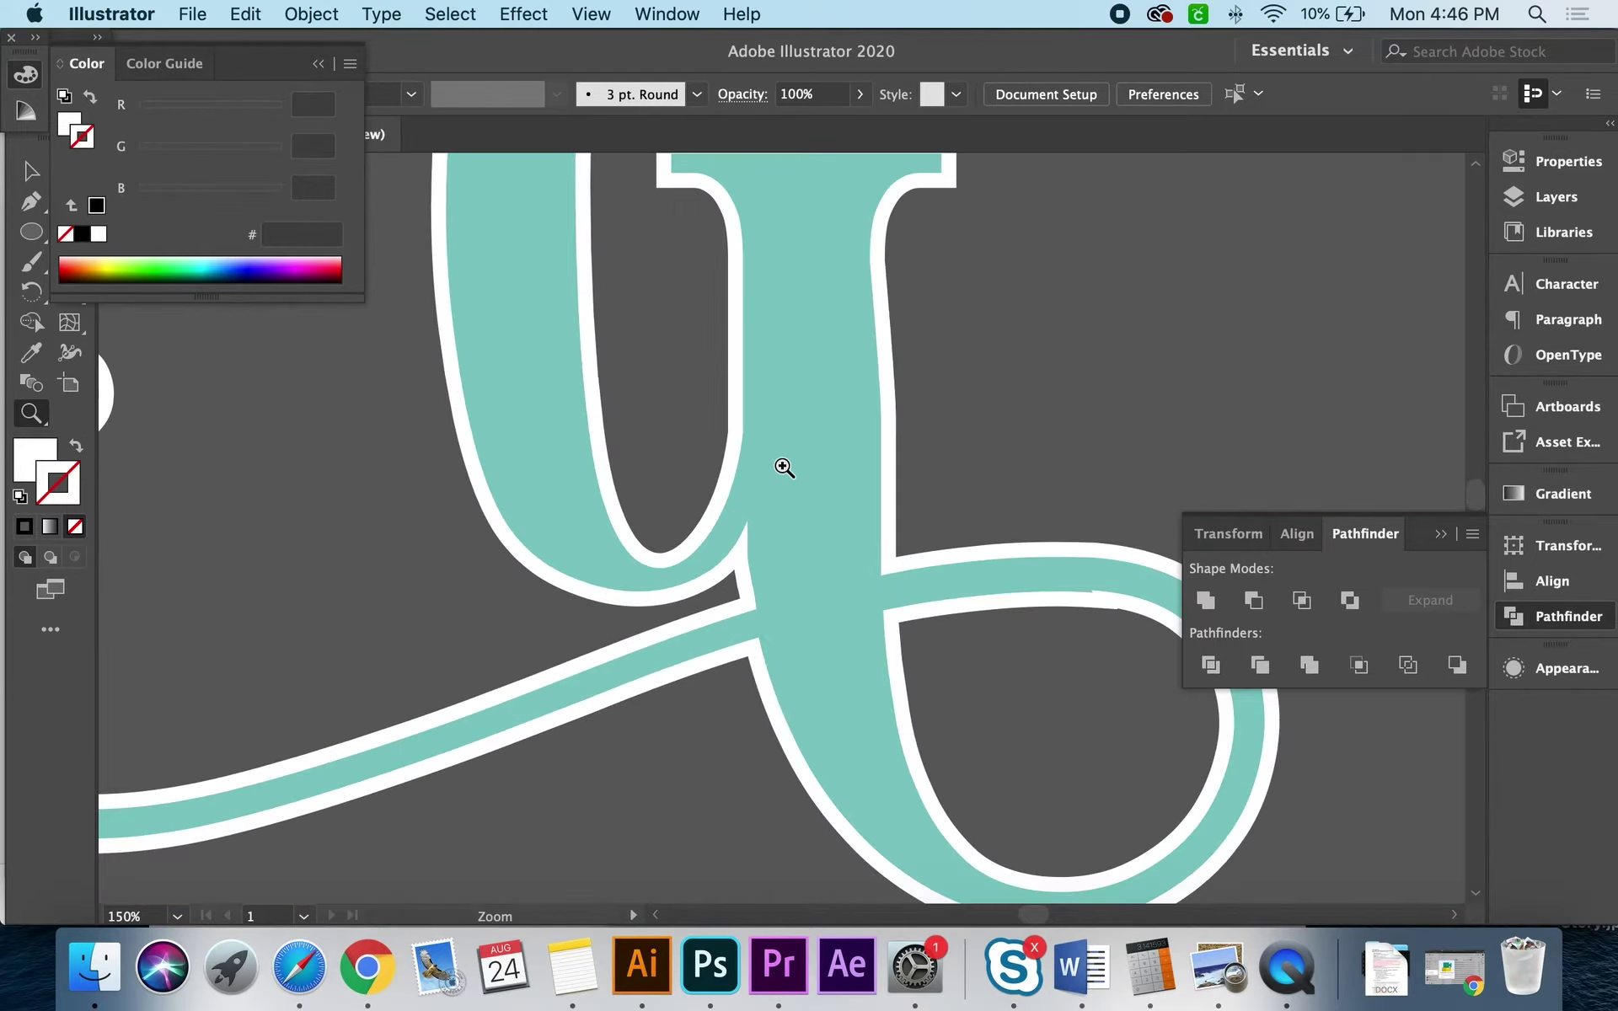
{"action": "key", "text": "p"}
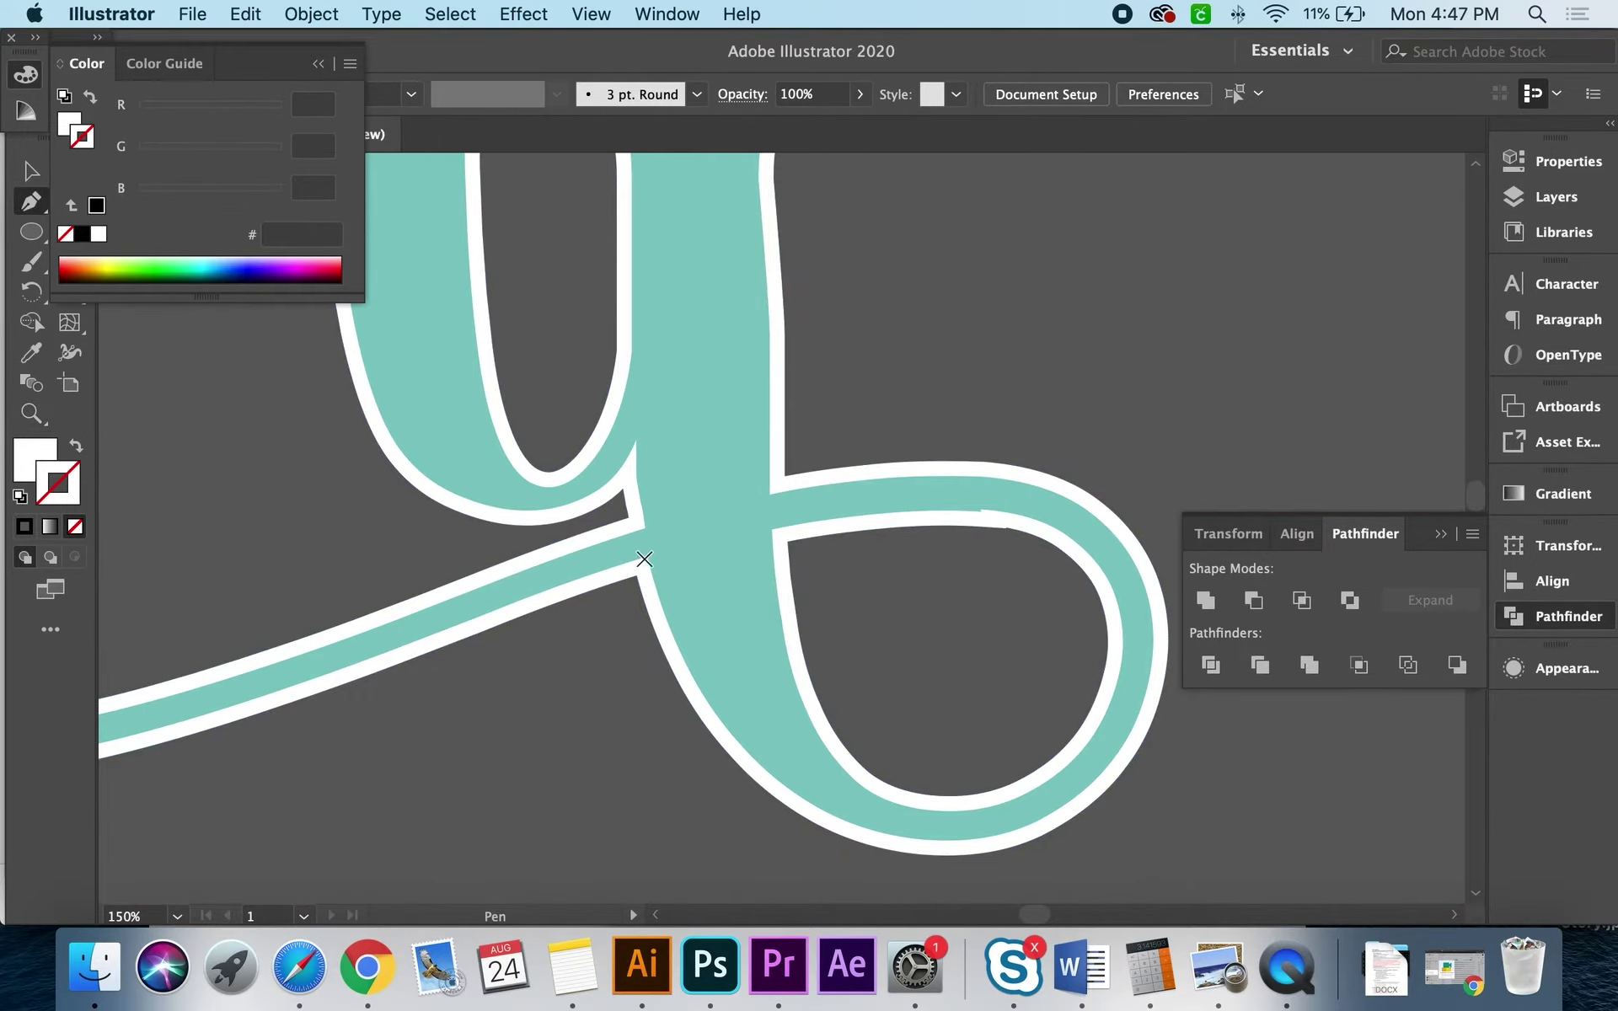
{"action": "left_click", "coordinate": [646, 555]}
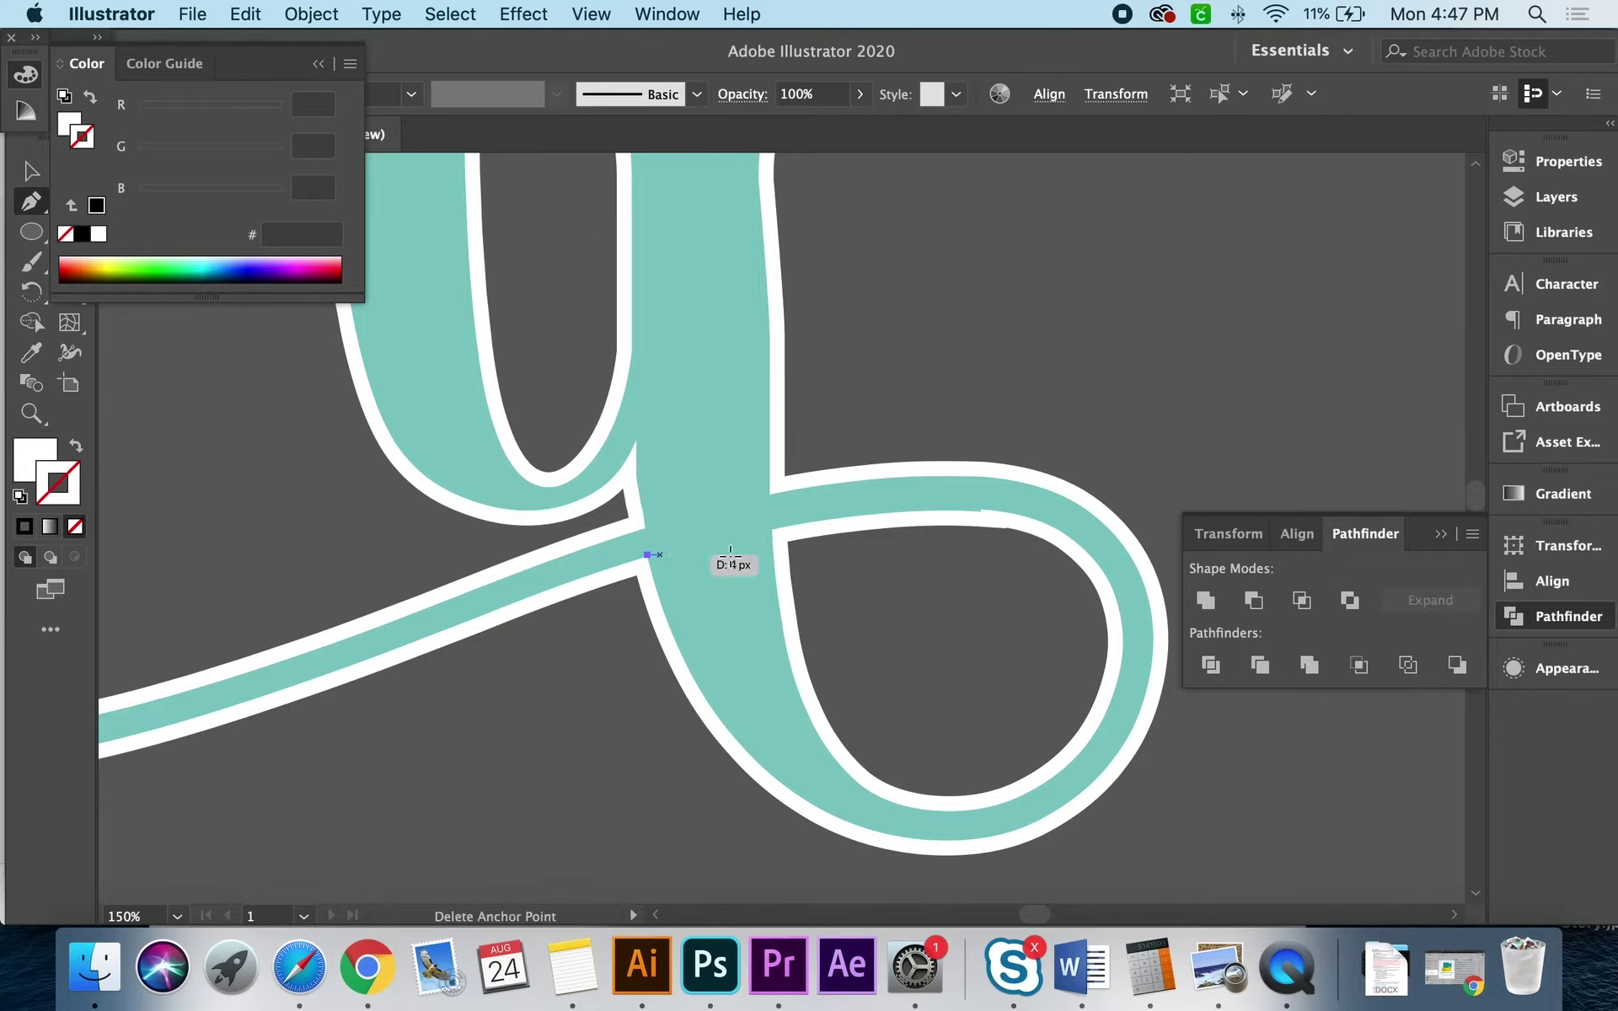
Step: Trace a closed Pen shading shape along the inner edge of the G's lower loop
{"action": "key", "text": "z"}
{"action": "left_click", "coordinate": [773, 533]}
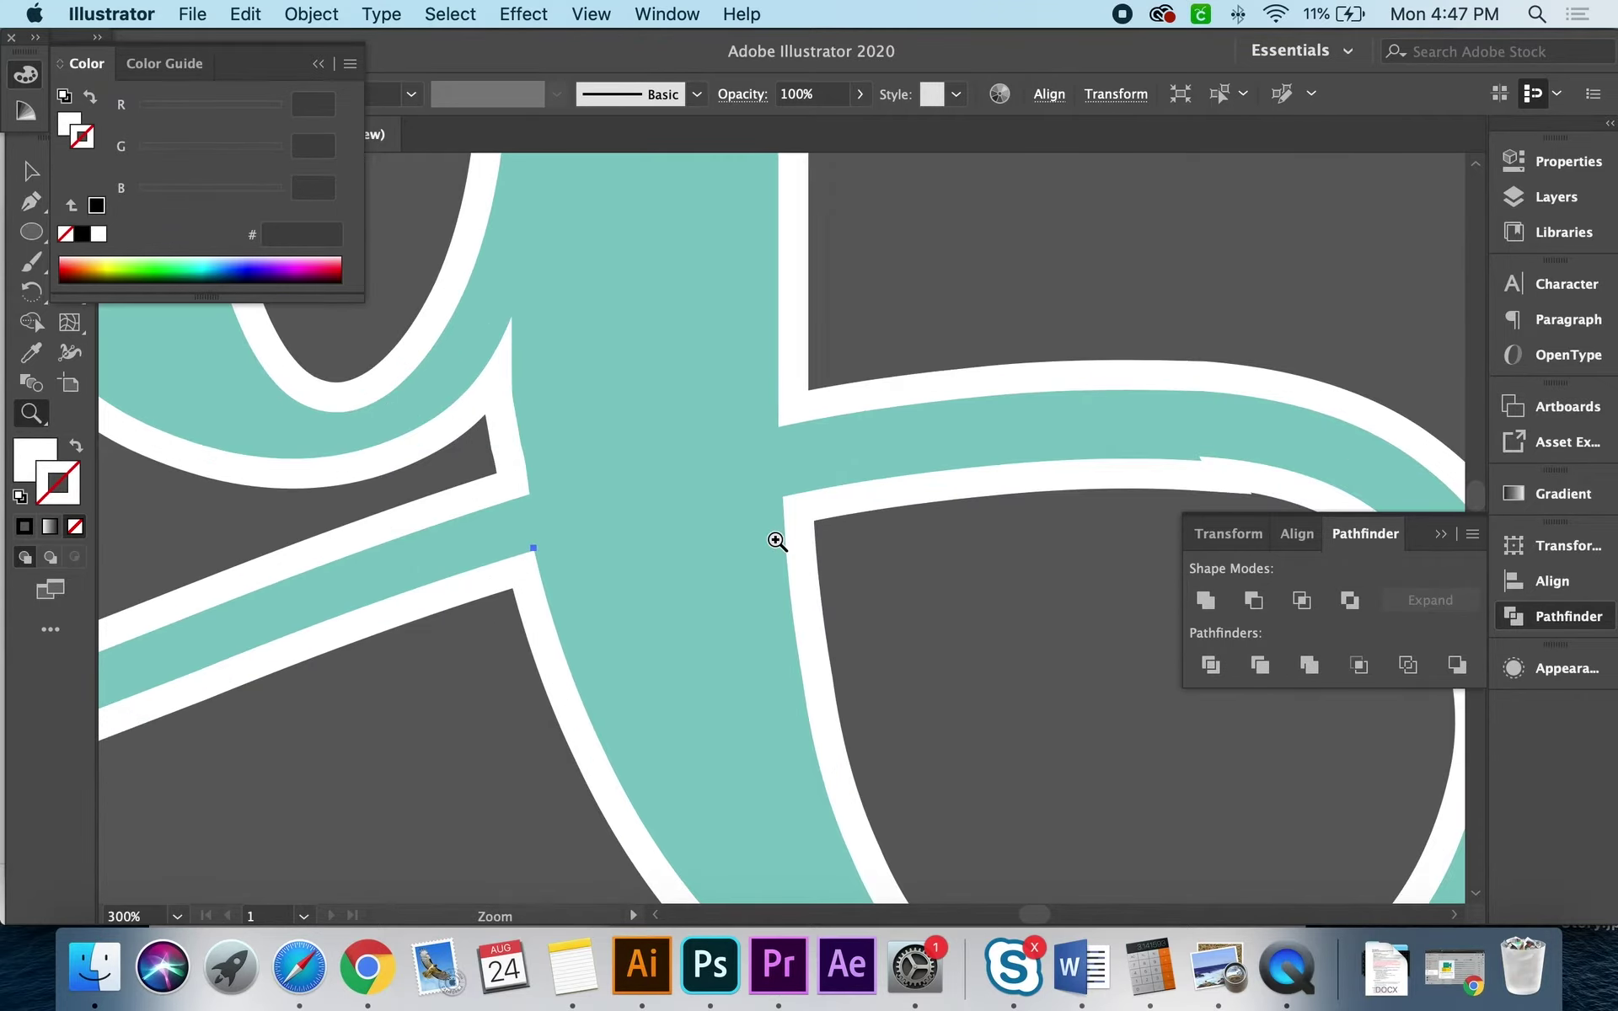
{"action": "left_click", "coordinate": [784, 495]}
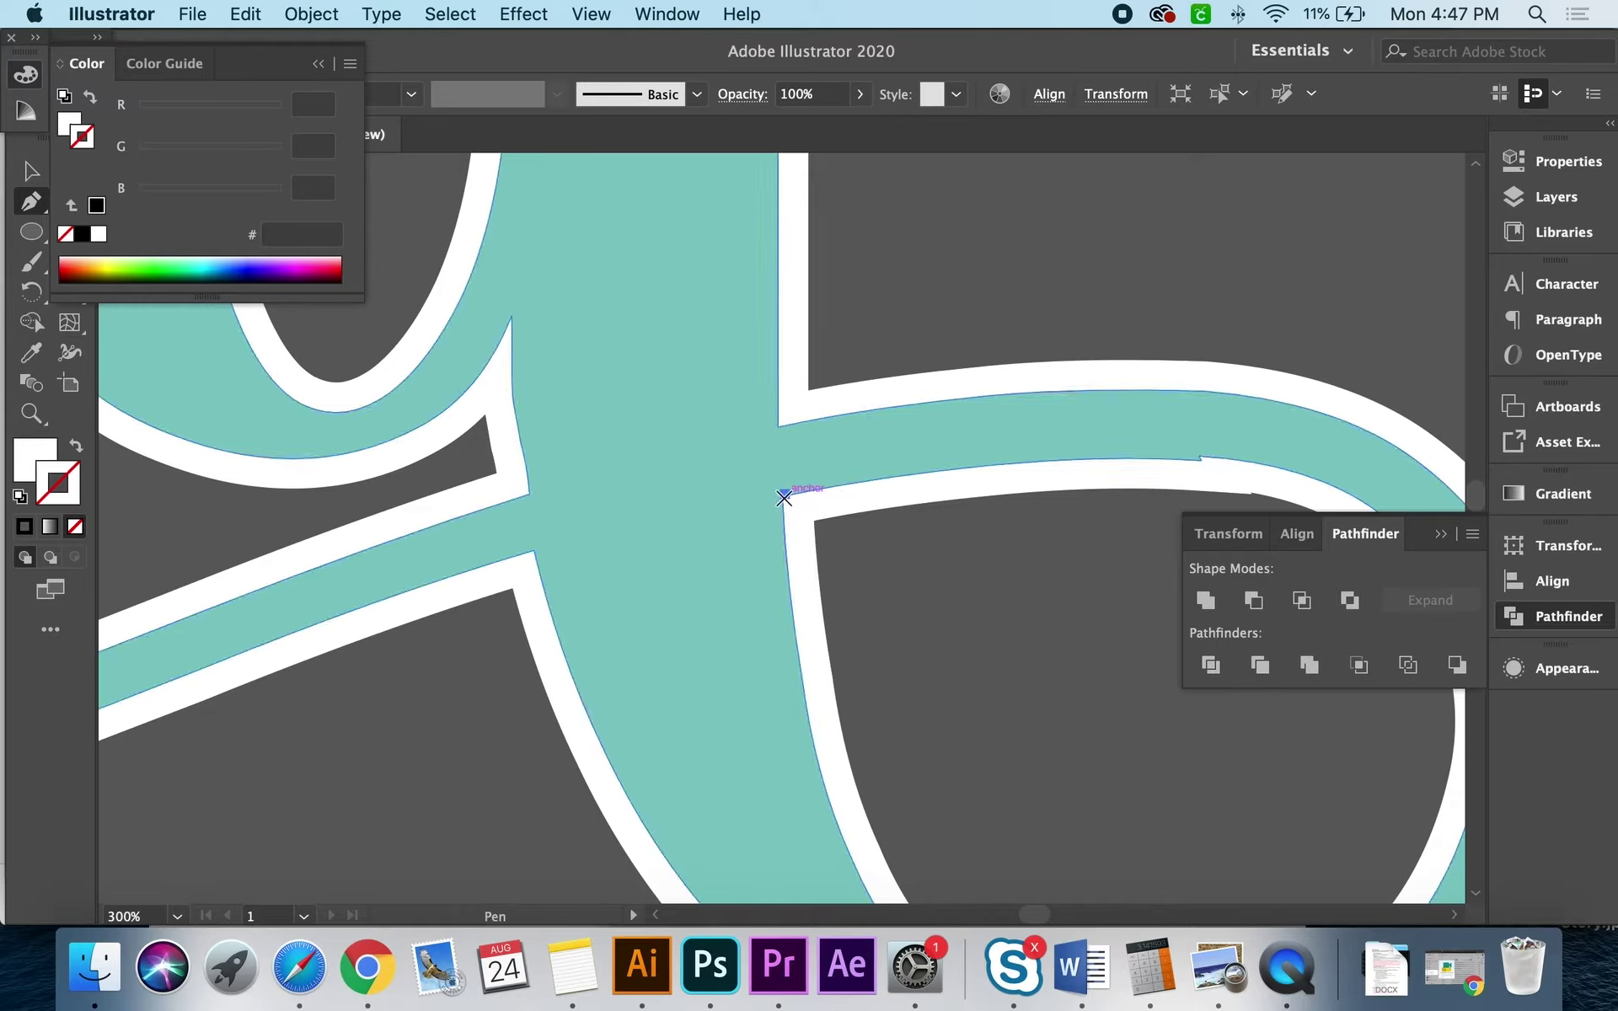
{"action": "left_click", "coordinate": [533, 550]}
{"action": "left_click", "coordinate": [548, 607]}
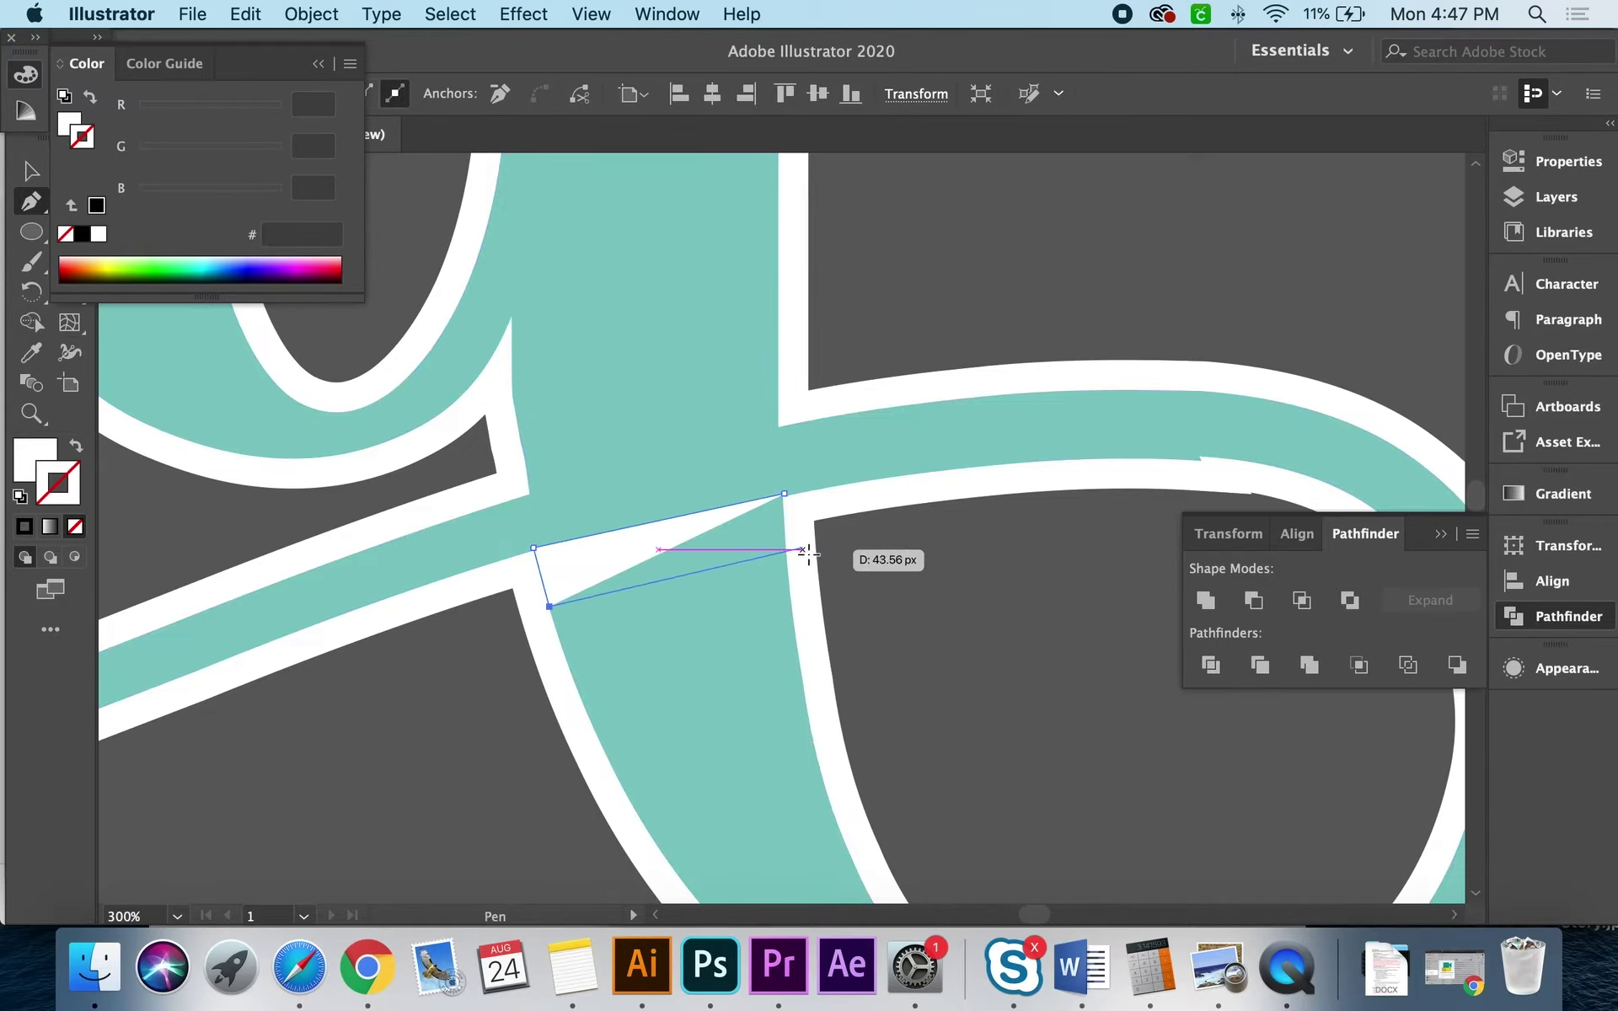
{"action": "left_click", "coordinate": [754, 566]}
{"action": "scroll", "coordinate": [754, 566], "scroll_direction": "down", "scroll_amount": 5}
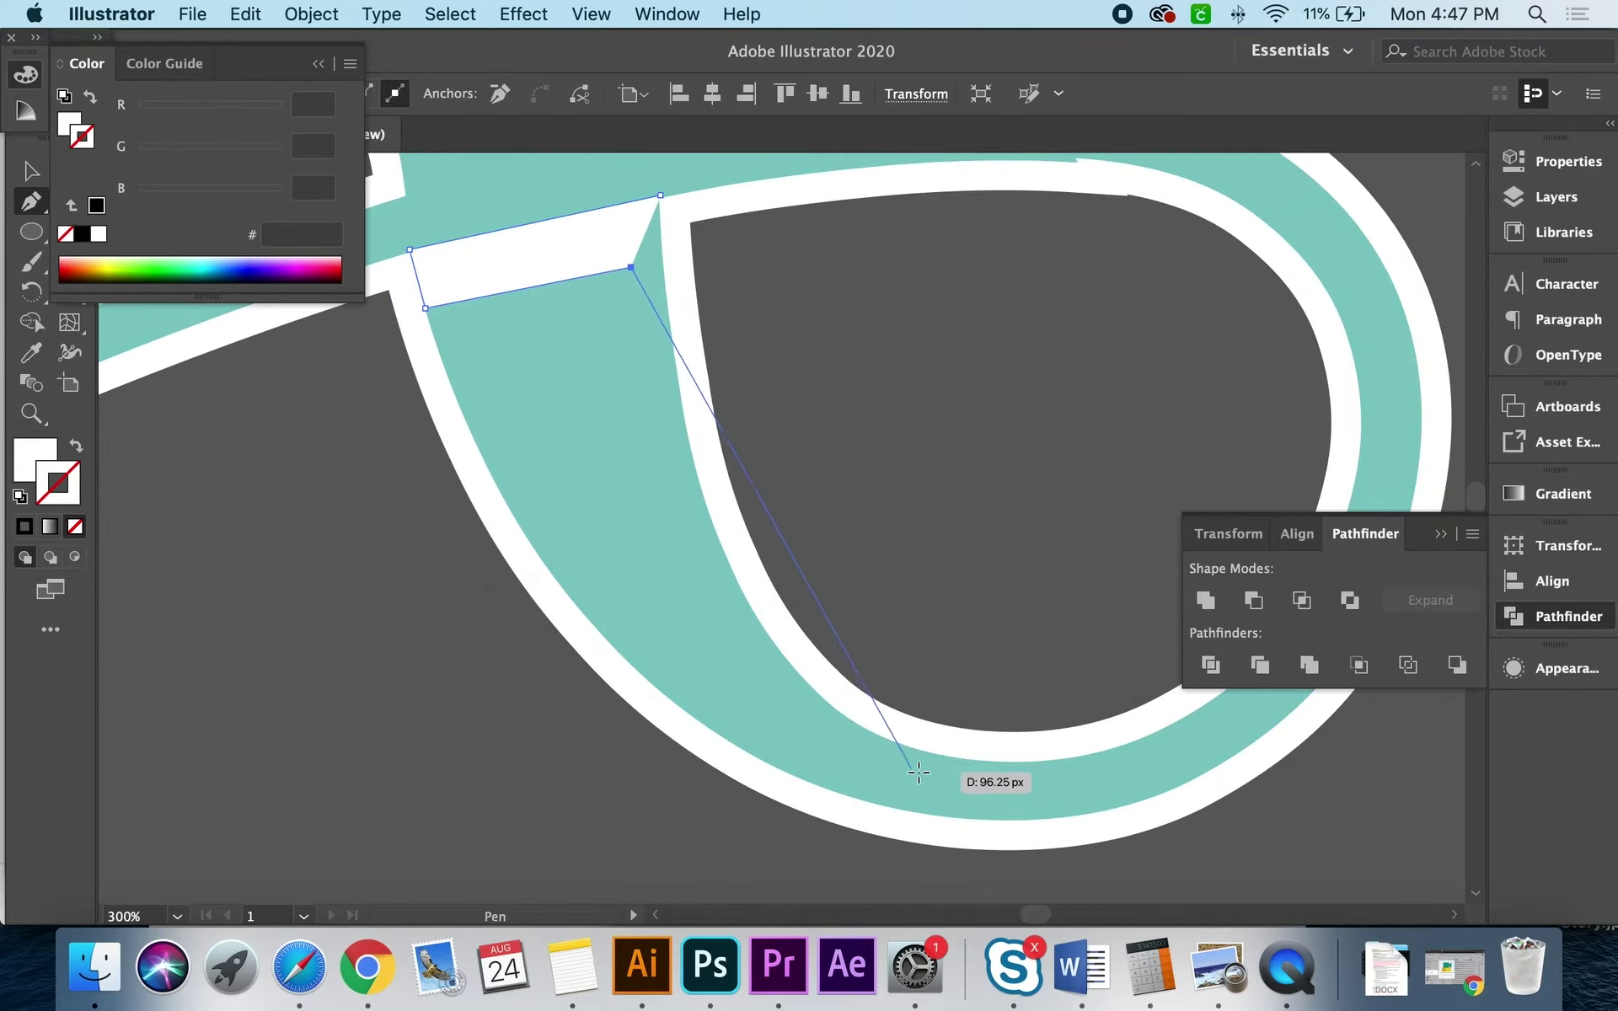
{"action": "left_click_drag", "start_coordinate": [968, 763], "coordinate": [1258, 752]}
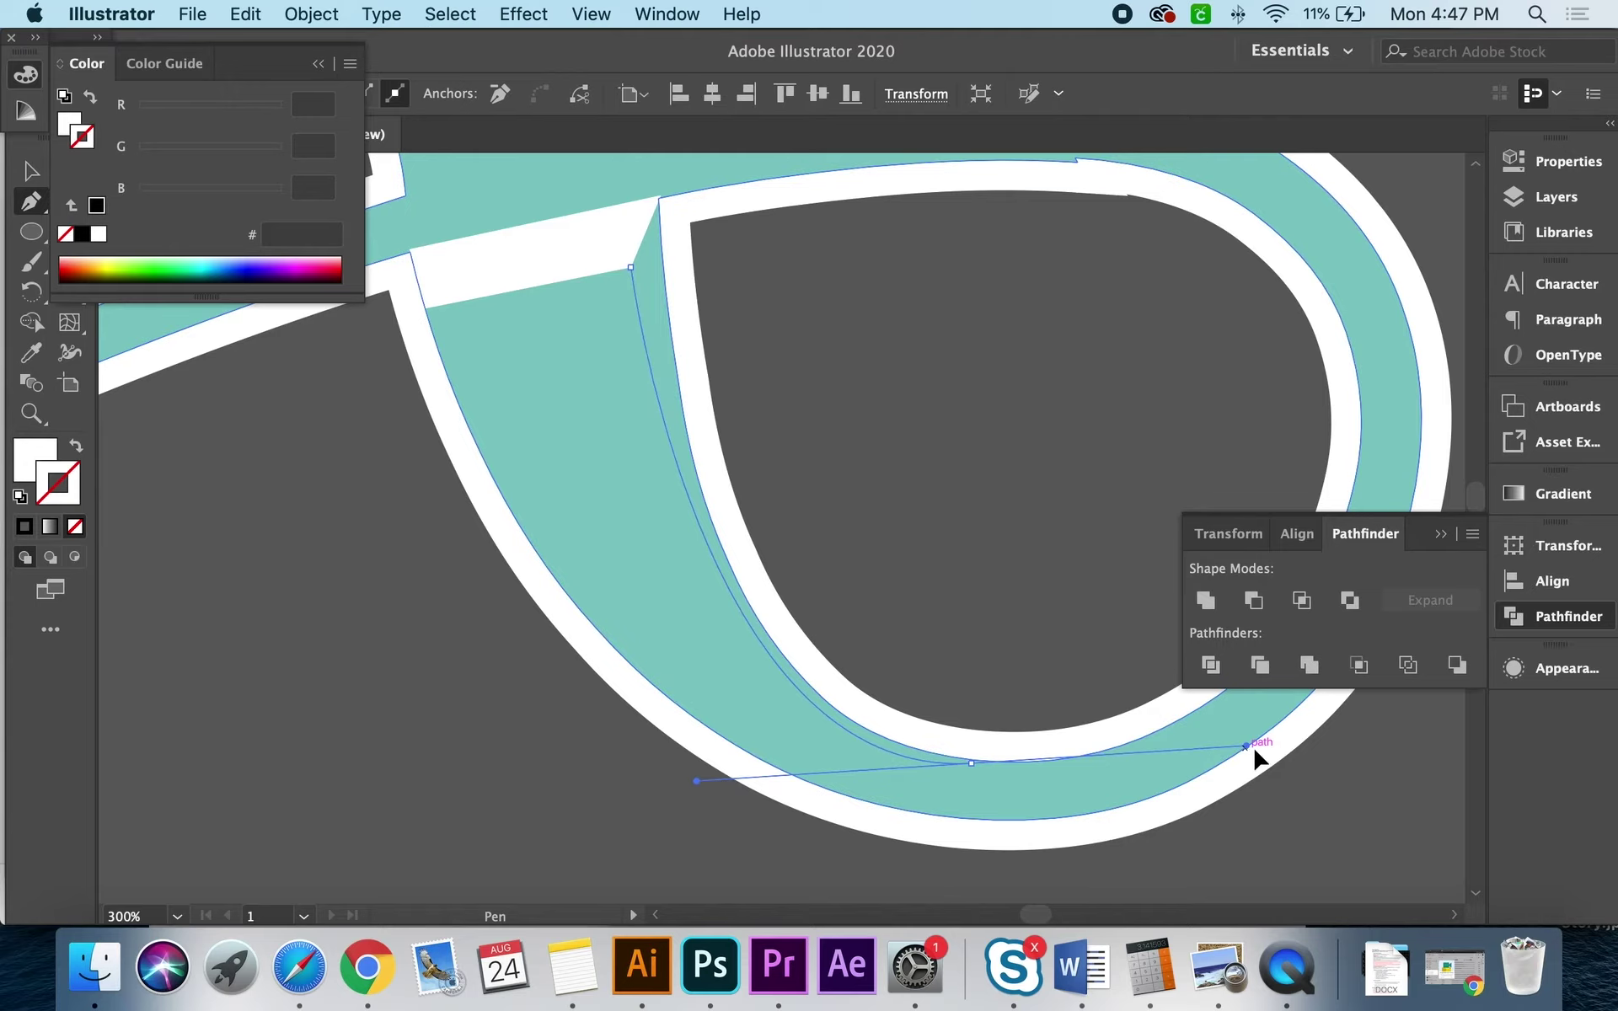
{"action": "left_click", "coordinate": [900, 356]}
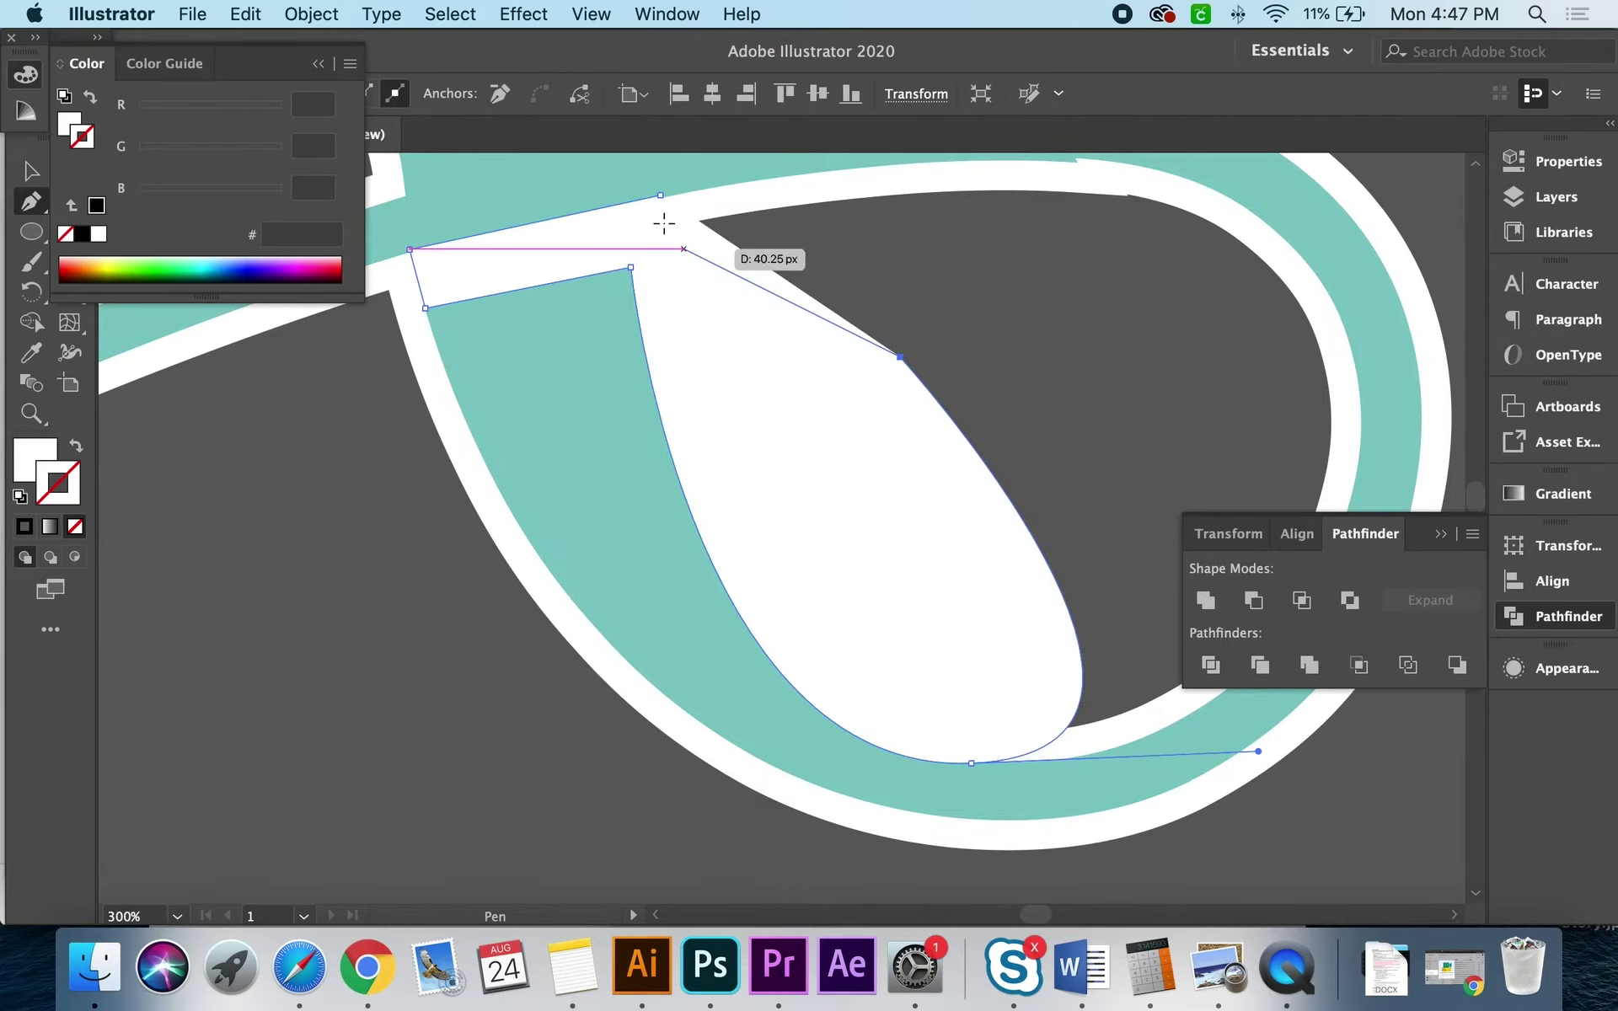
Step: Fill the new shading shape with a sampled darker teal and select it
{"action": "left_click", "coordinate": [719, 648], "text": "alt"}
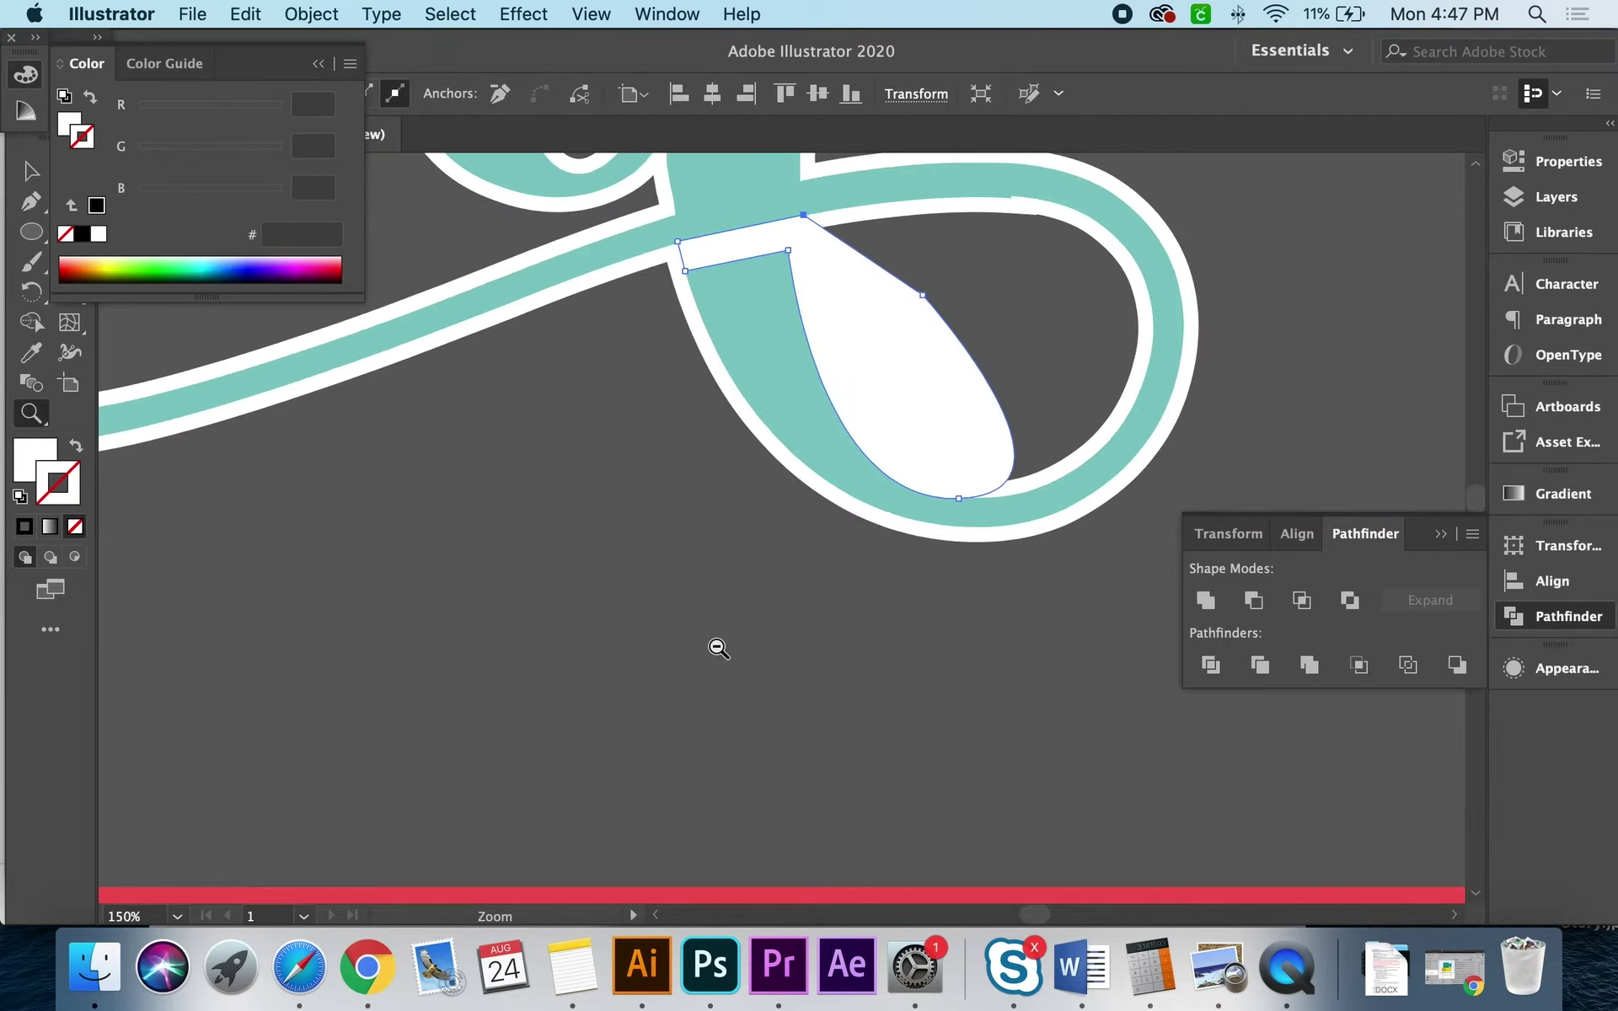
{"action": "scroll", "coordinate": [715, 650], "scroll_direction": "down", "scroll_amount": 10}
{"action": "scroll", "coordinate": [716, 650], "scroll_direction": "down", "scroll_amount": 10}
{"action": "scroll", "coordinate": [842, 623], "scroll_direction": "right", "scroll_amount": 5}
{"action": "key", "text": "i"}
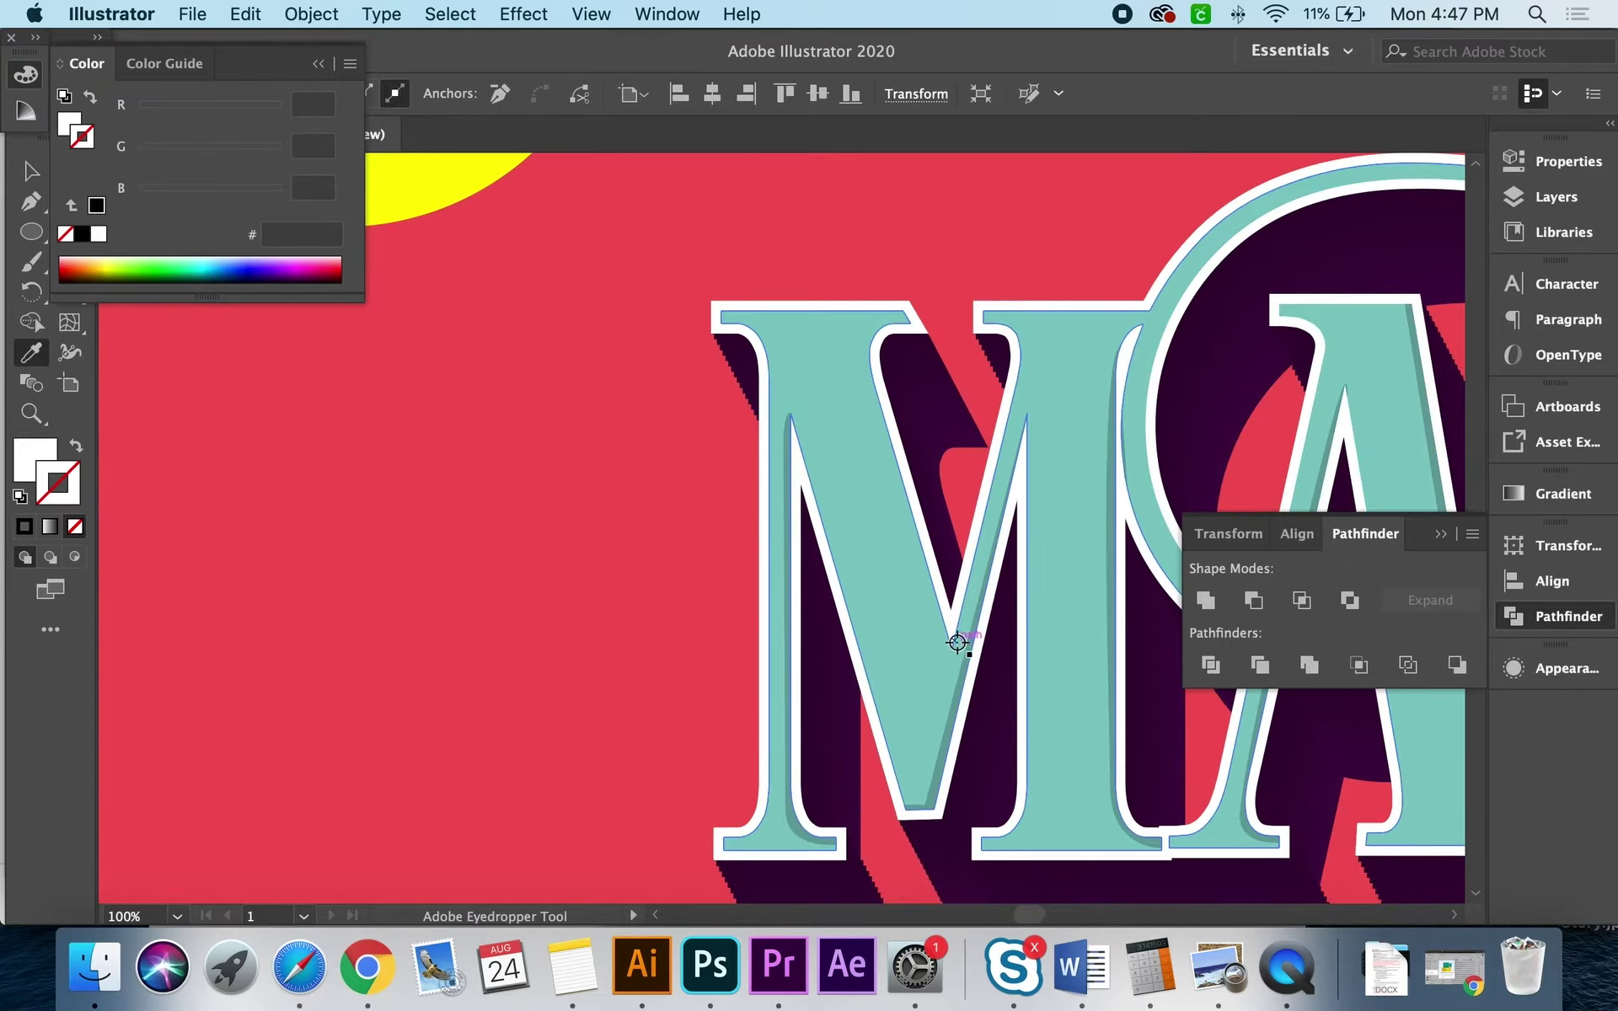
{"action": "scroll", "coordinate": [823, 278], "scroll_direction": "up", "scroll_amount": 10}
{"action": "scroll", "coordinate": [824, 278], "scroll_direction": "up", "scroll_amount": 10}
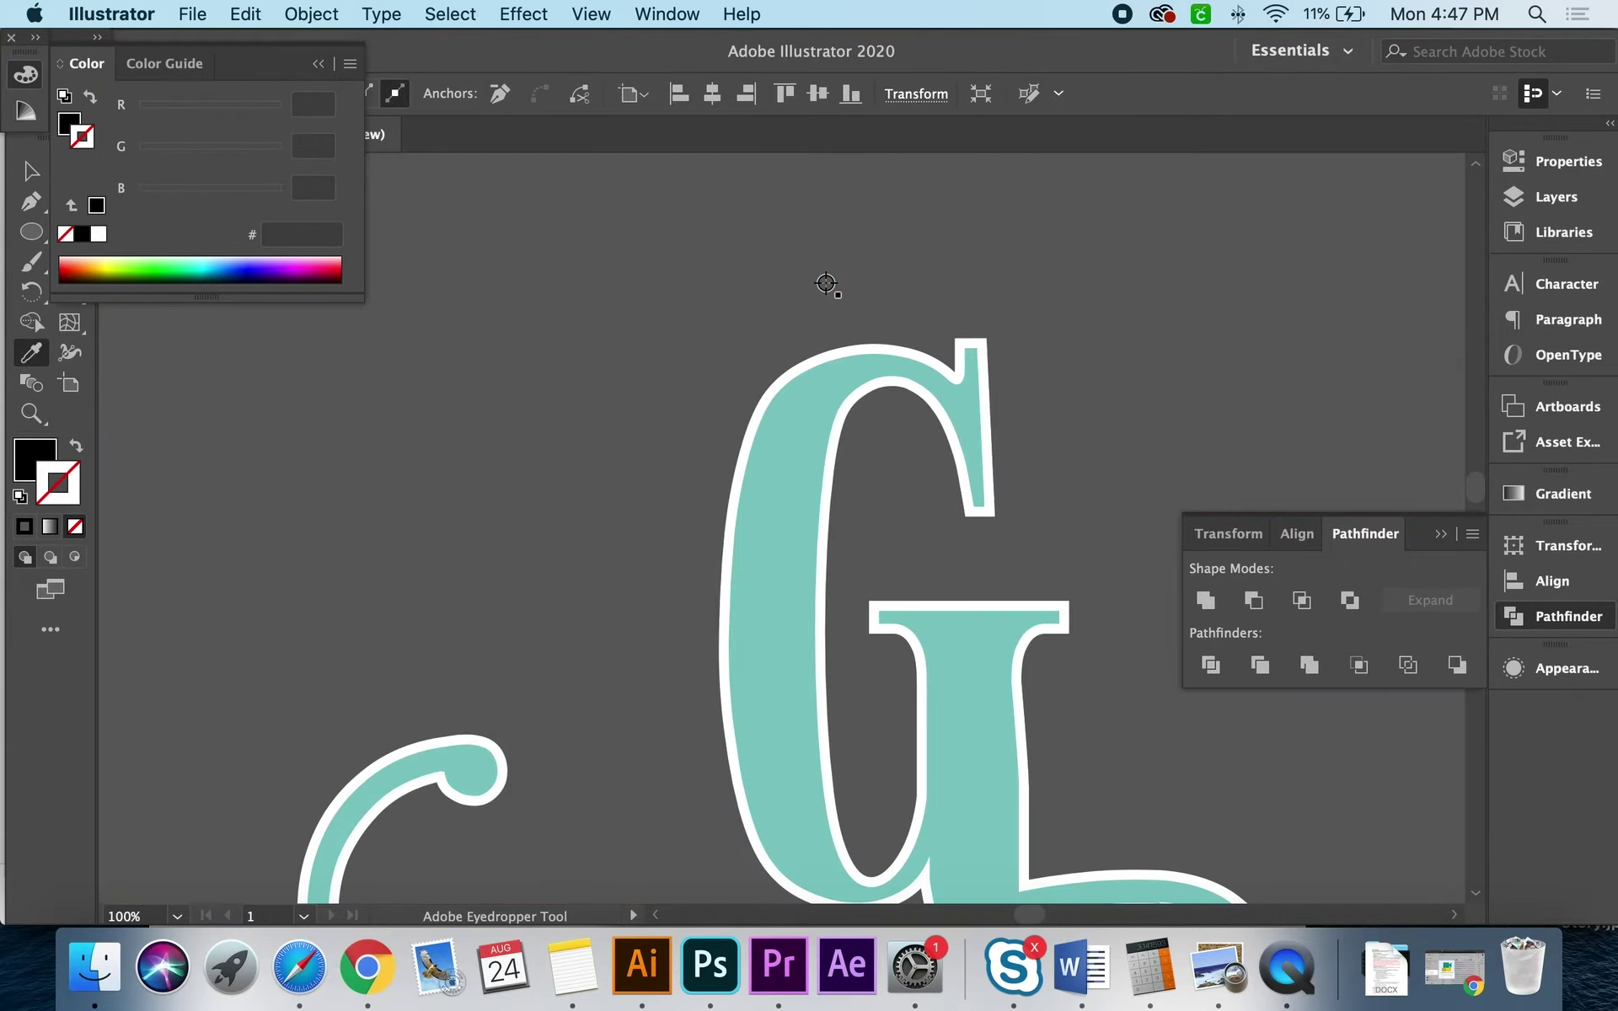
{"action": "key", "text": "v"}
{"action": "left_click", "coordinate": [1017, 704]}
{"action": "scroll", "coordinate": [932, 517], "scroll_direction": "down", "scroll_amount": 5}
{"action": "key", "text": "ctrl+equal"}
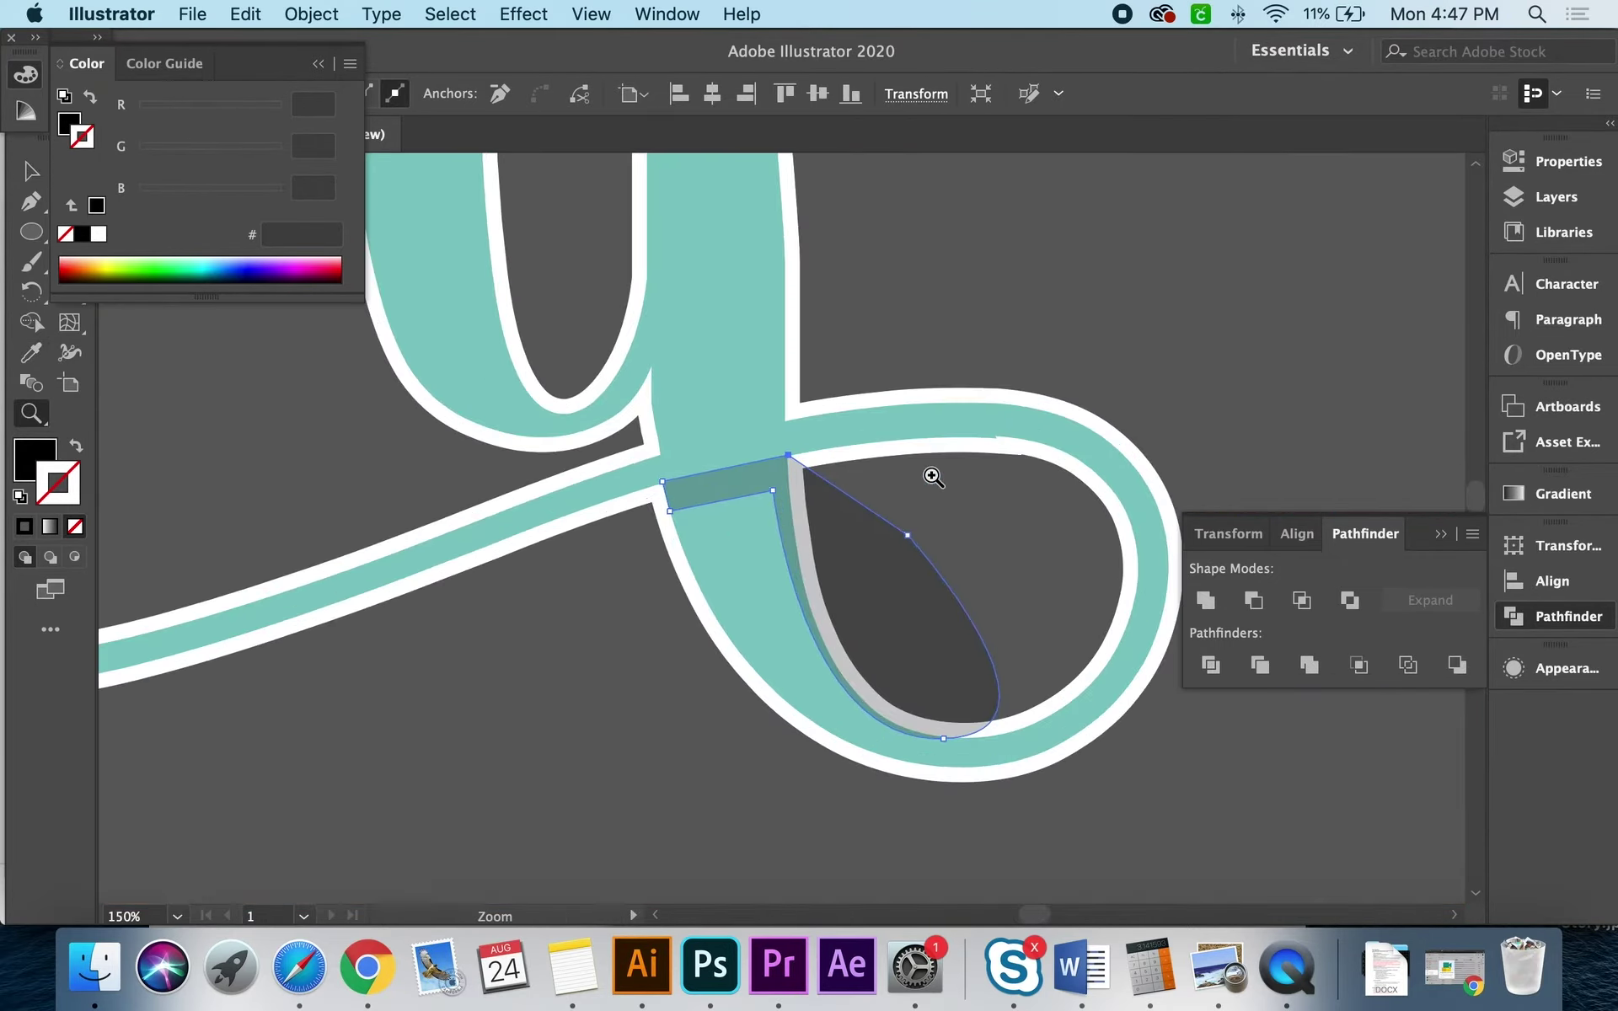
{"action": "key", "text": "ctrl+equal"}
{"action": "key", "text": "a"}
Step: Delete the dark teardrop region from the loop with Shape Builder, leaving the inner shading strip
{"action": "key", "text": "ctrl+a"}
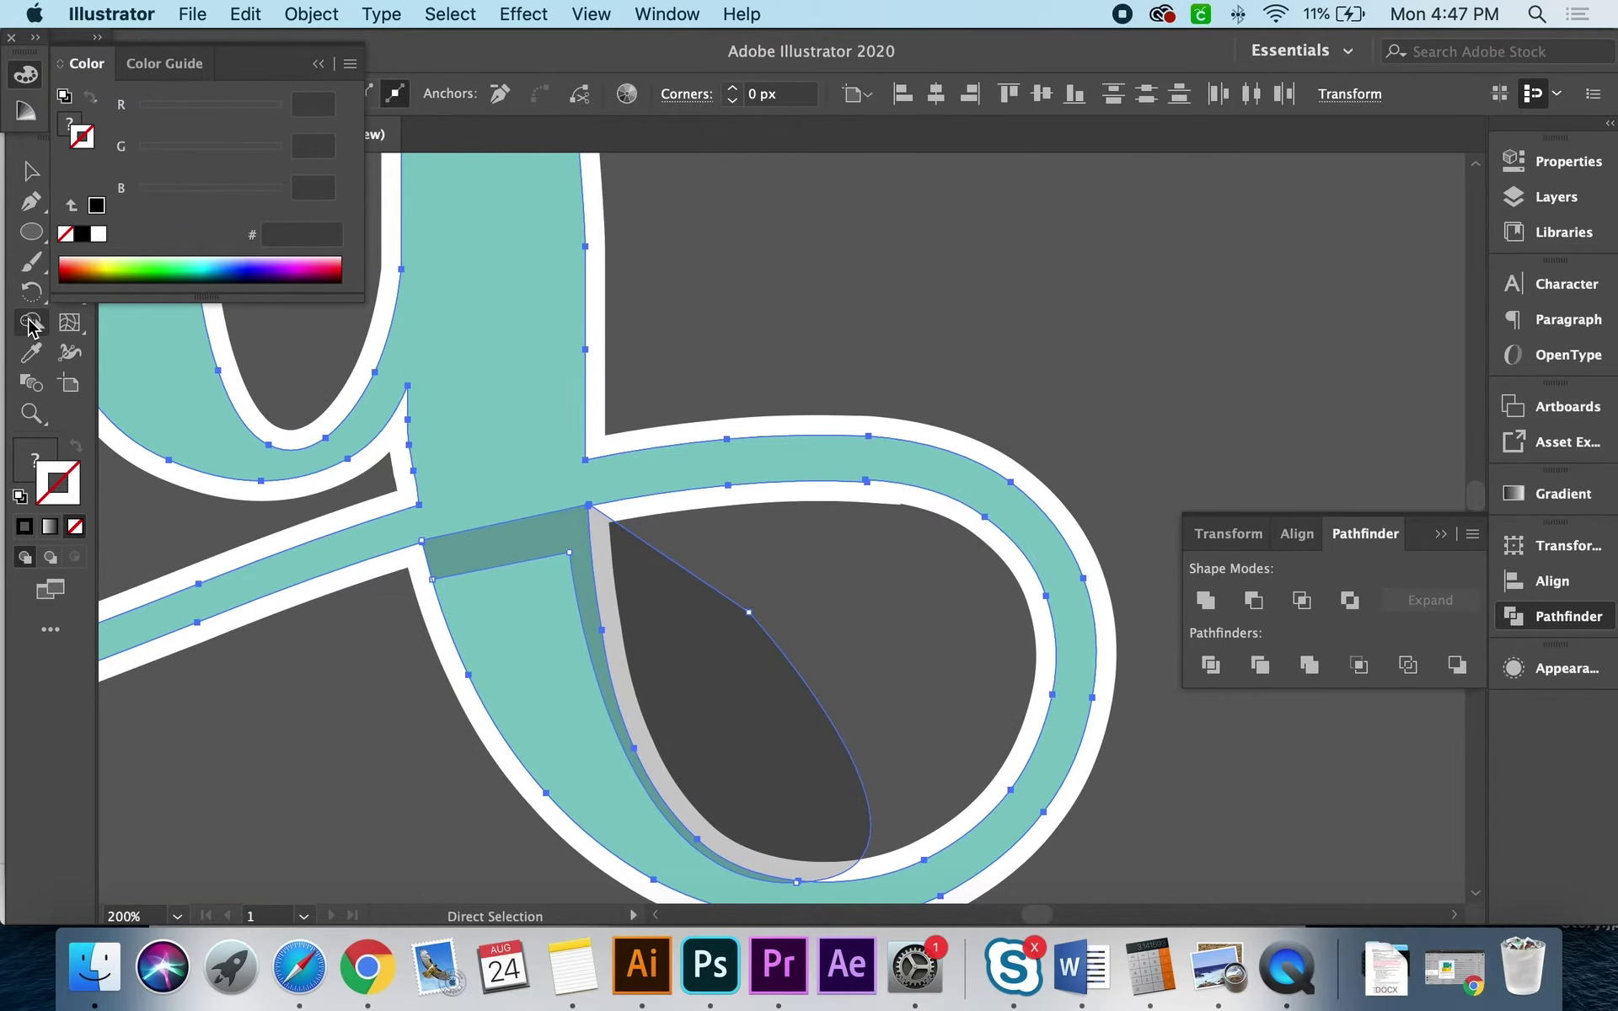
{"action": "left_click", "coordinate": [31, 323]}
{"action": "left_click", "coordinate": [798, 763], "text": "alt"}
{"action": "key", "text": "ctrl+shift+a"}
{"action": "key", "text": "z"}
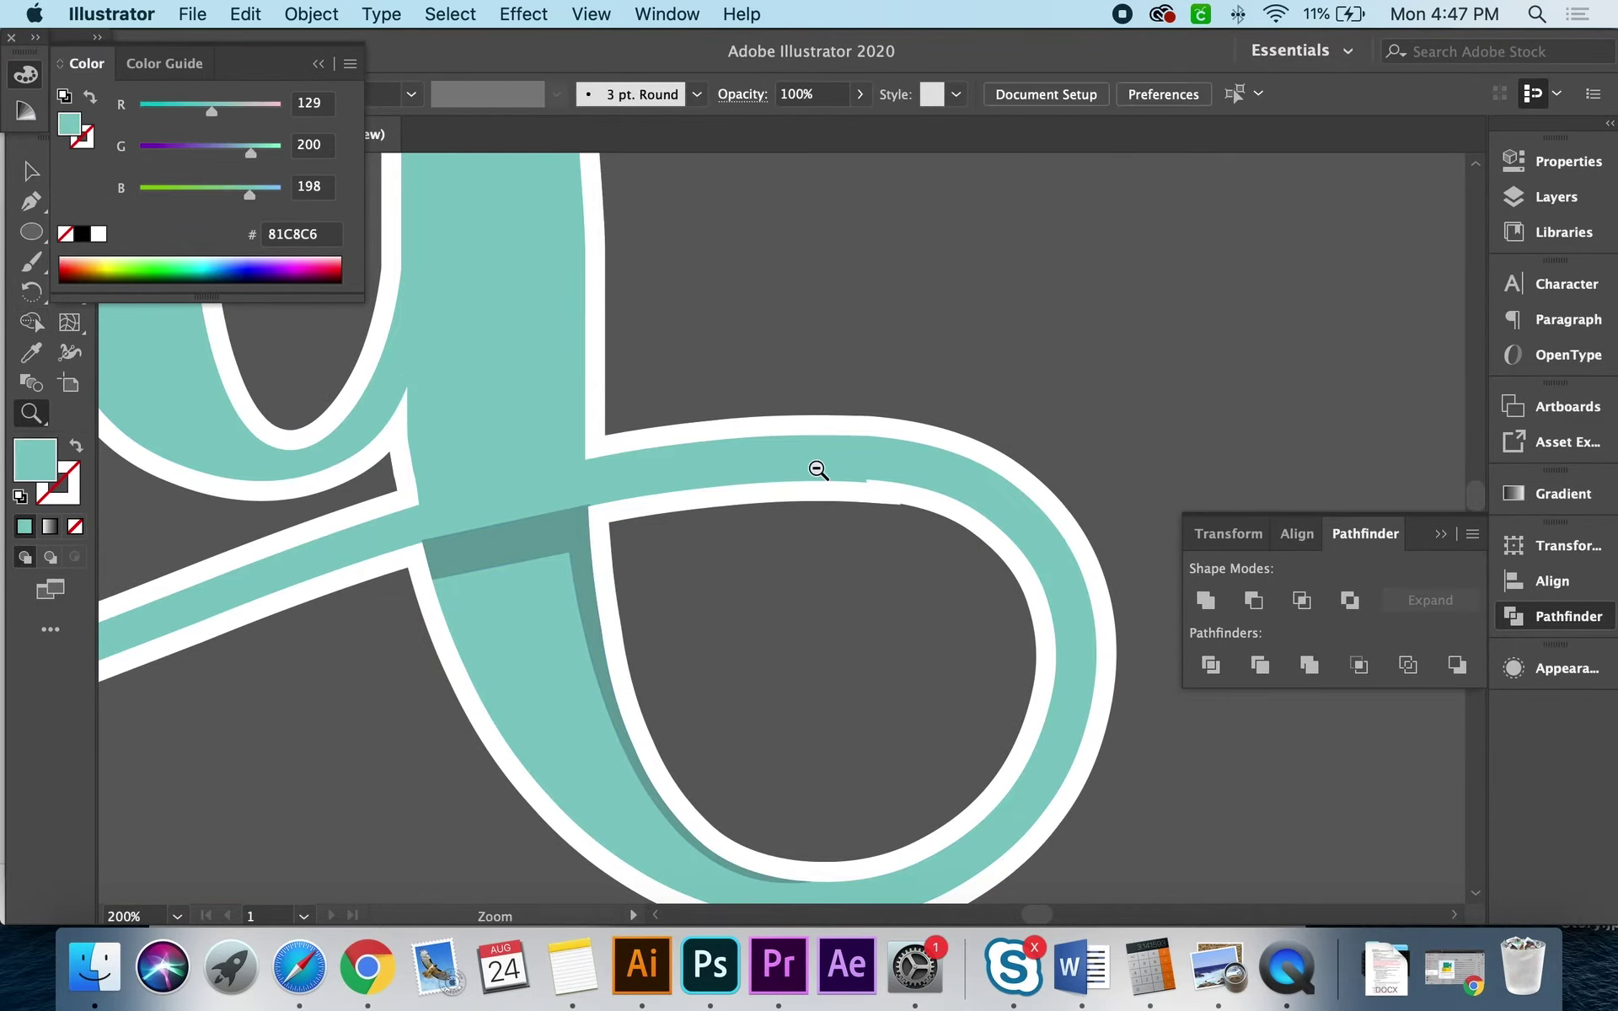
{"action": "left_click", "coordinate": [817, 470], "text": "alt"}
{"action": "left_click", "coordinate": [669, 496]}
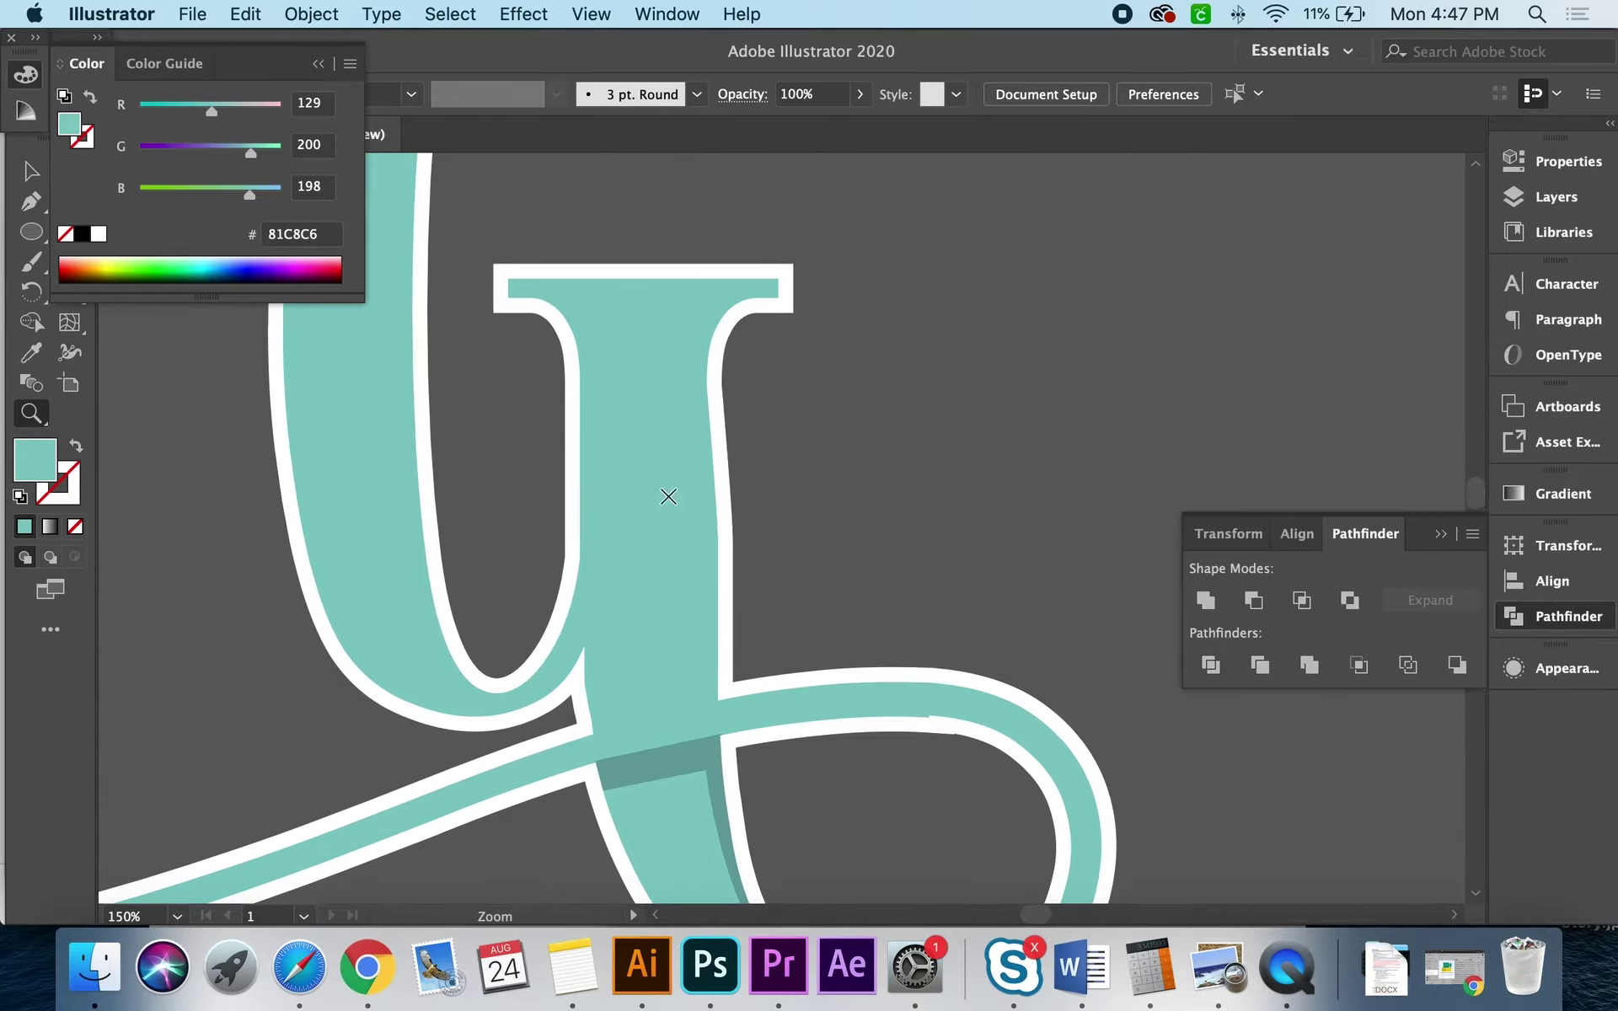
Step: Draw a closed Pen shape running from the top serif down the right edge of the G's stem
{"action": "left_click", "coordinate": [809, 315]}
{"action": "scroll", "coordinate": [721, 657], "scroll_direction": "up", "scroll_amount": 5}
{"action": "scroll", "coordinate": [720, 656], "scroll_direction": "down", "scroll_amount": 5}
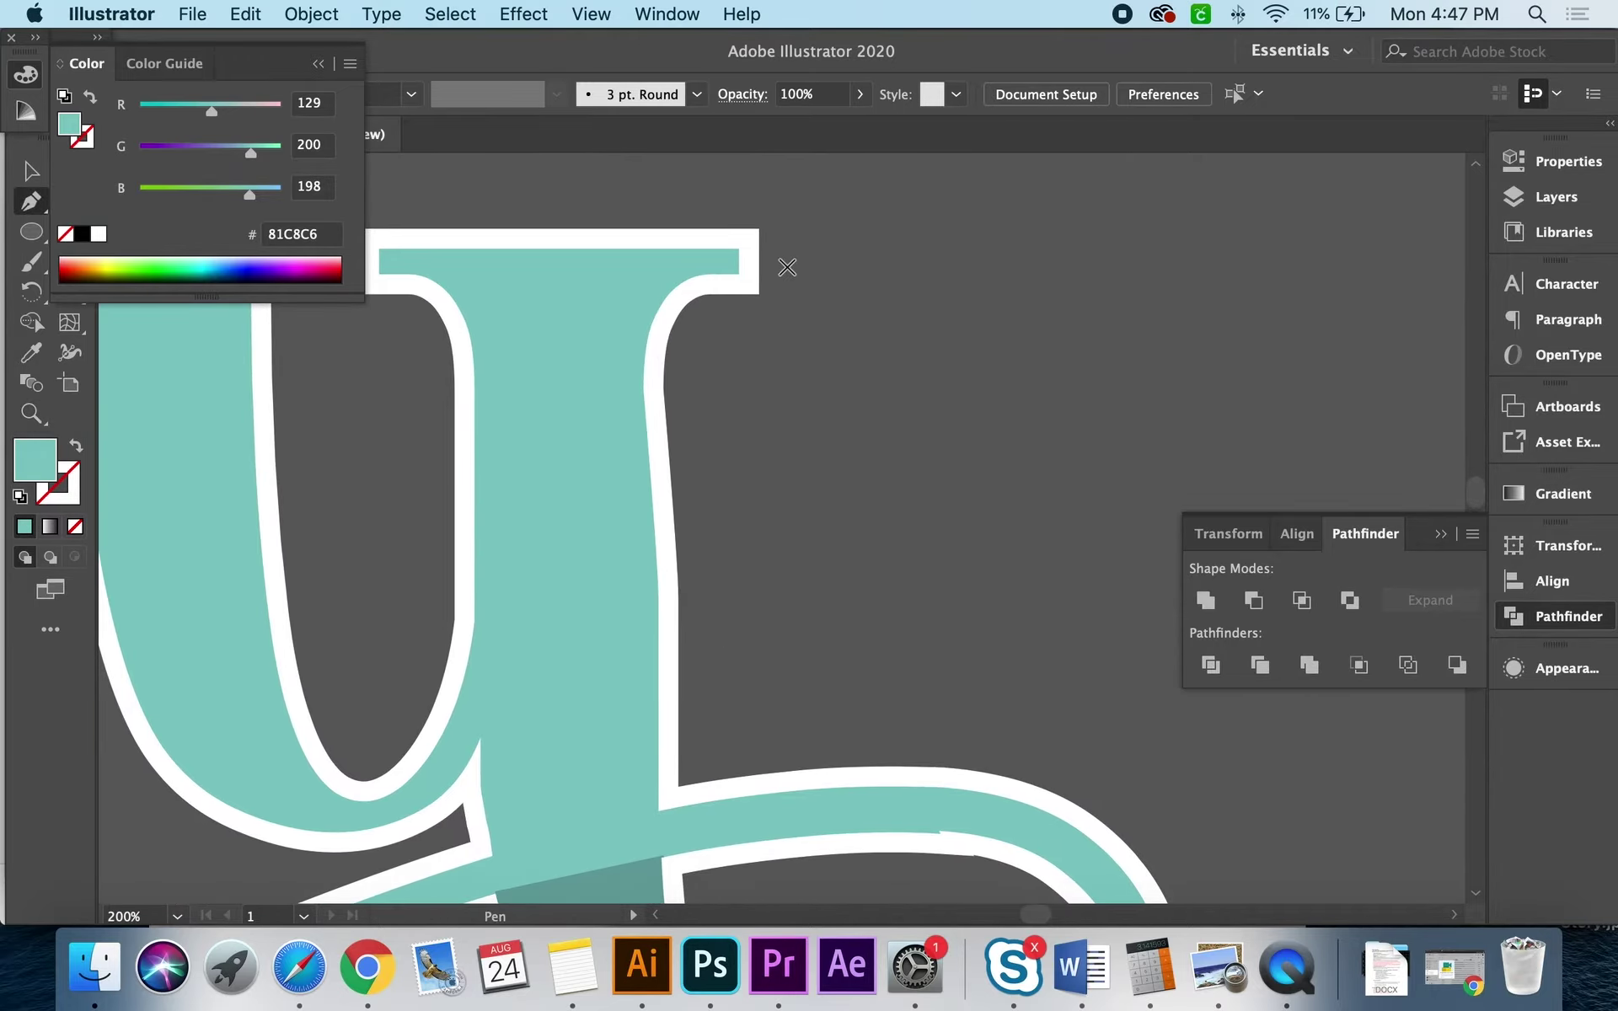
{"action": "left_click", "coordinate": [781, 265]}
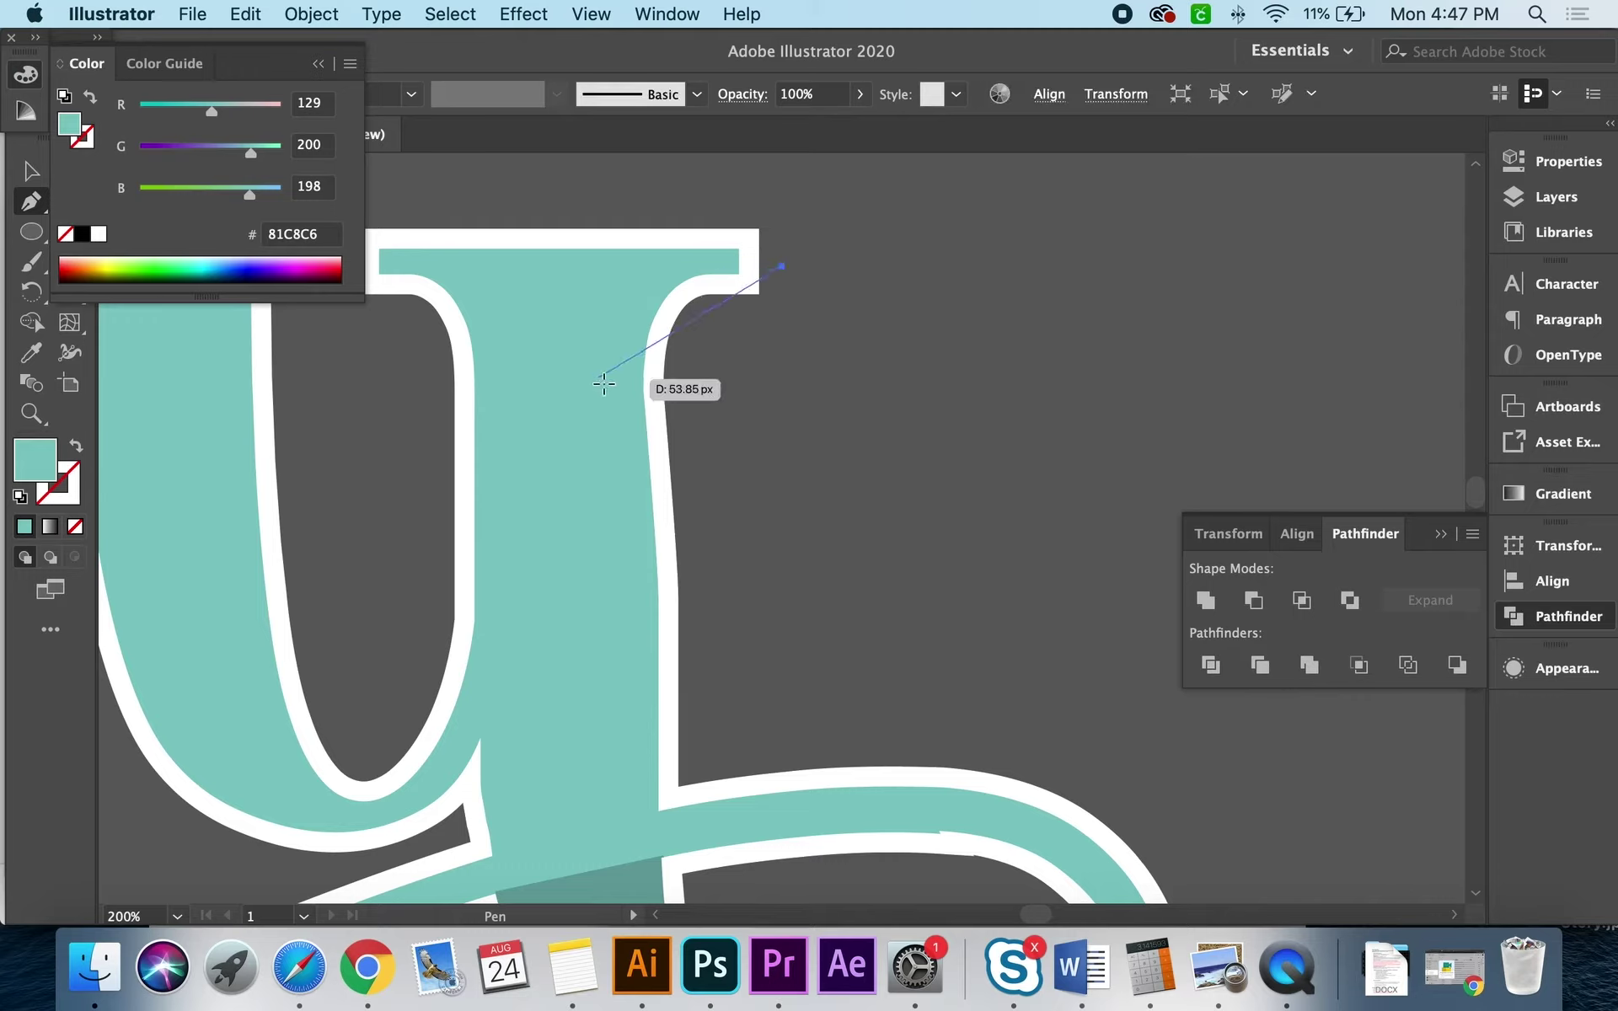
{"action": "left_click_drag", "start_coordinate": [628, 461], "coordinate": [636, 579]}
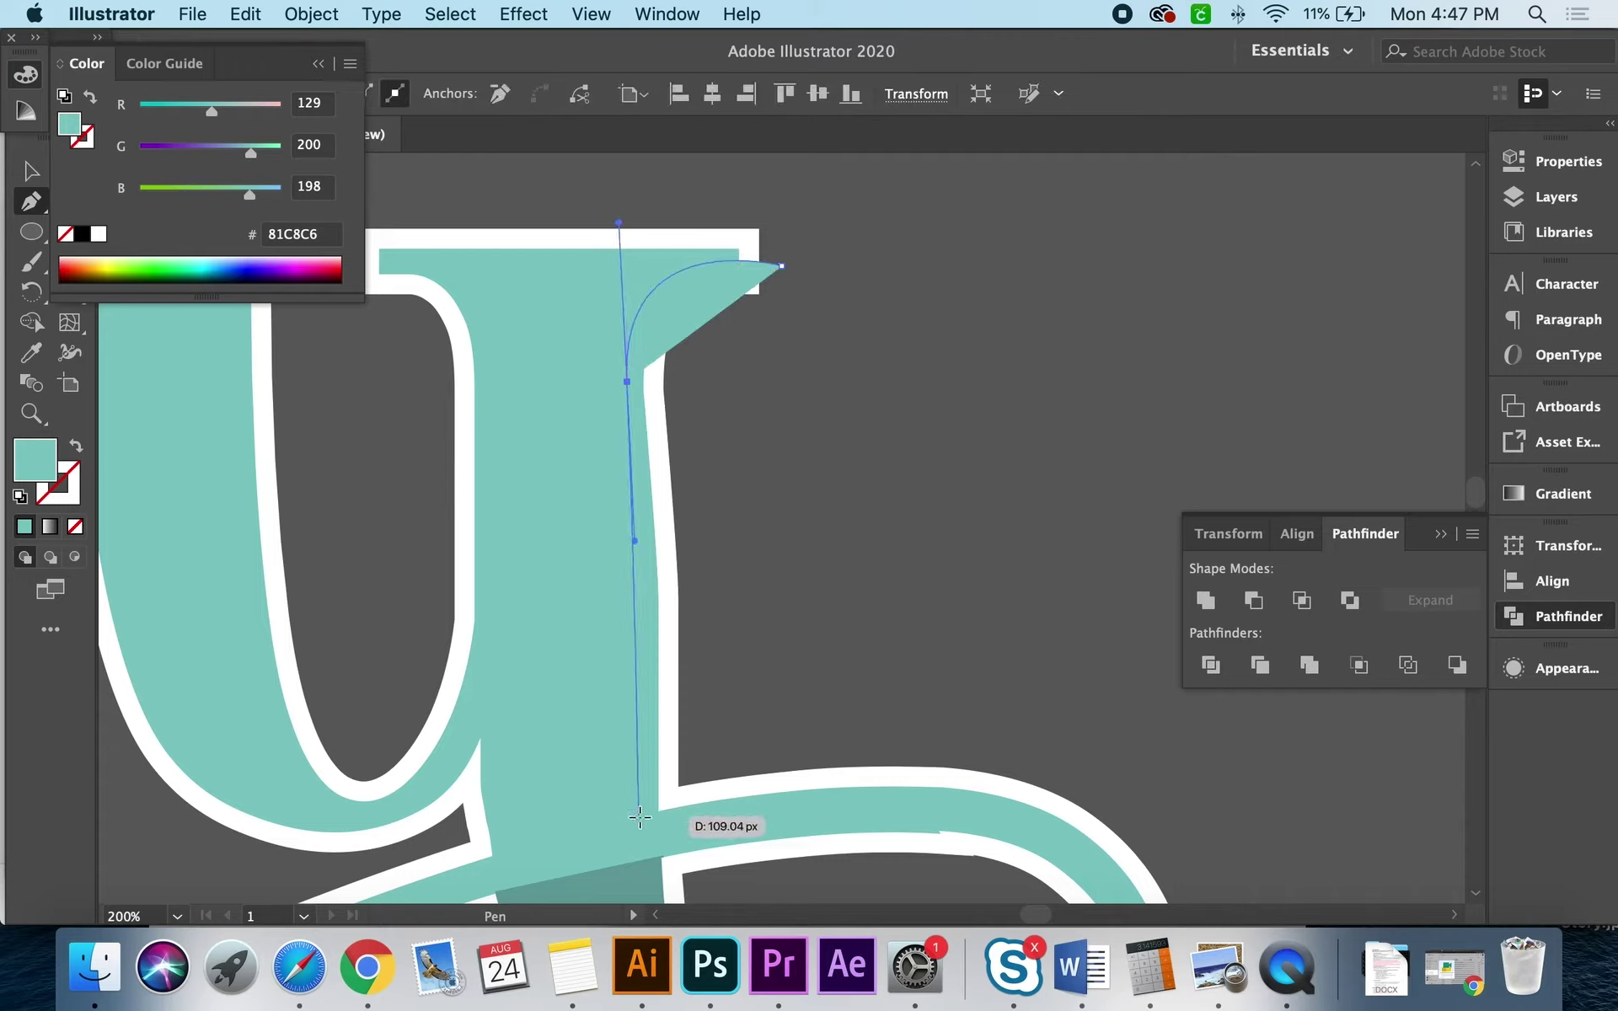
{"action": "left_click", "coordinate": [639, 817]}
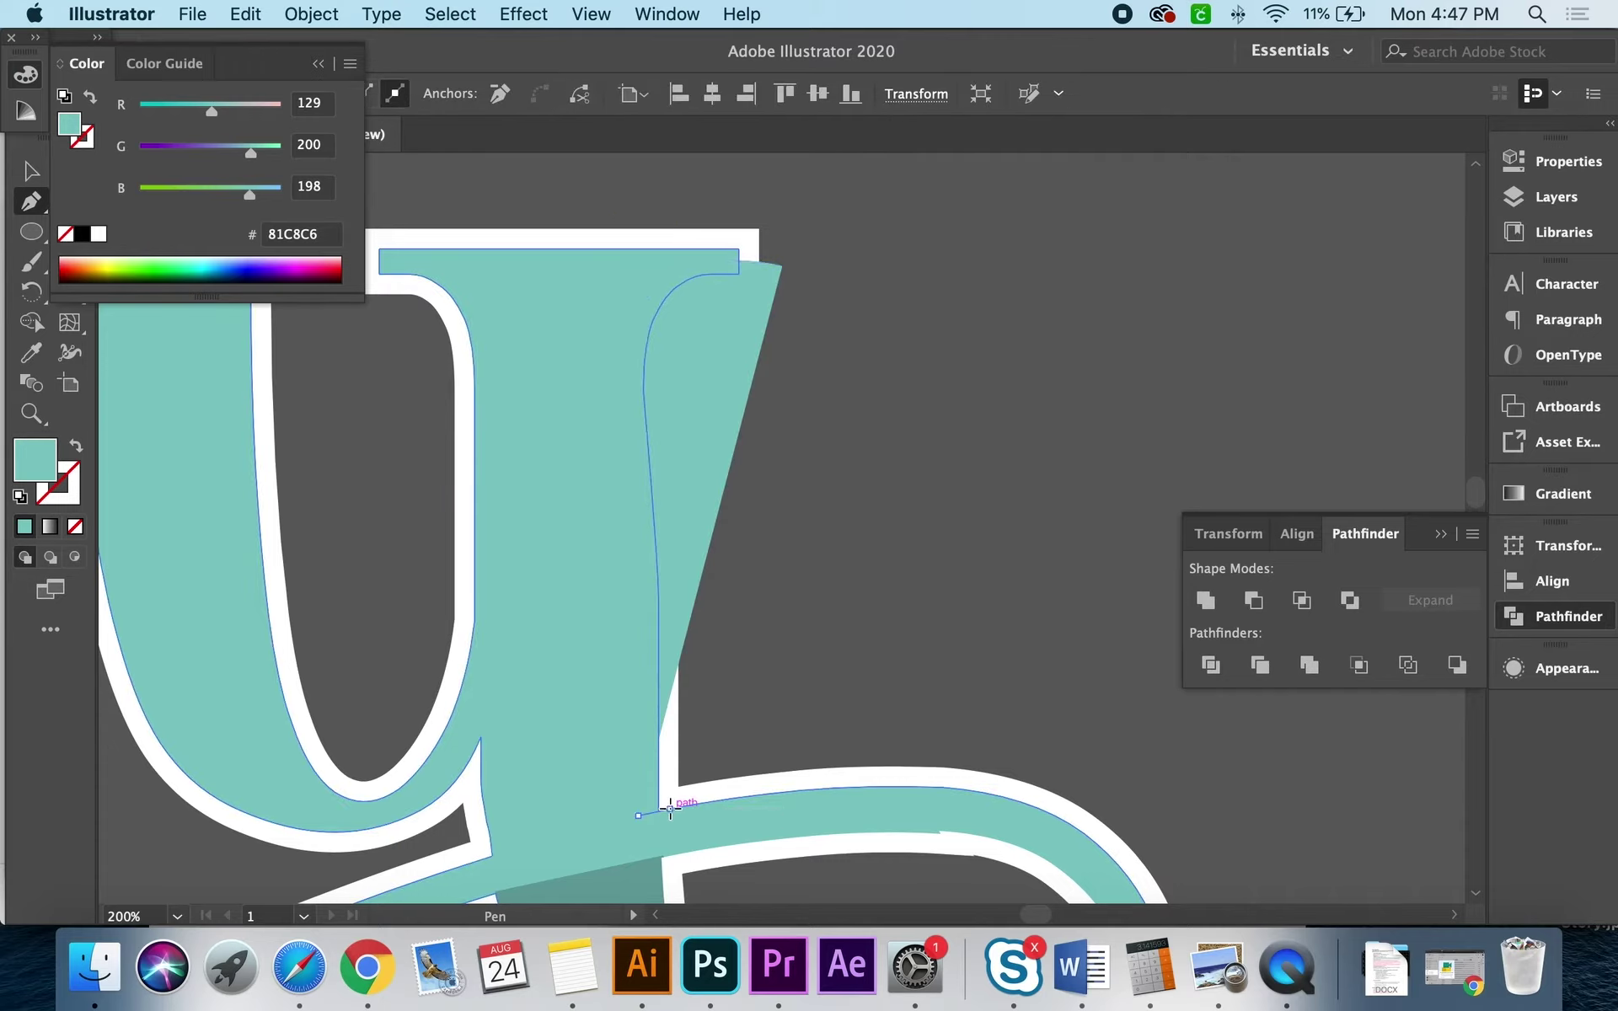
{"action": "left_click", "coordinate": [670, 809]}
{"action": "left_click", "coordinate": [885, 613]}
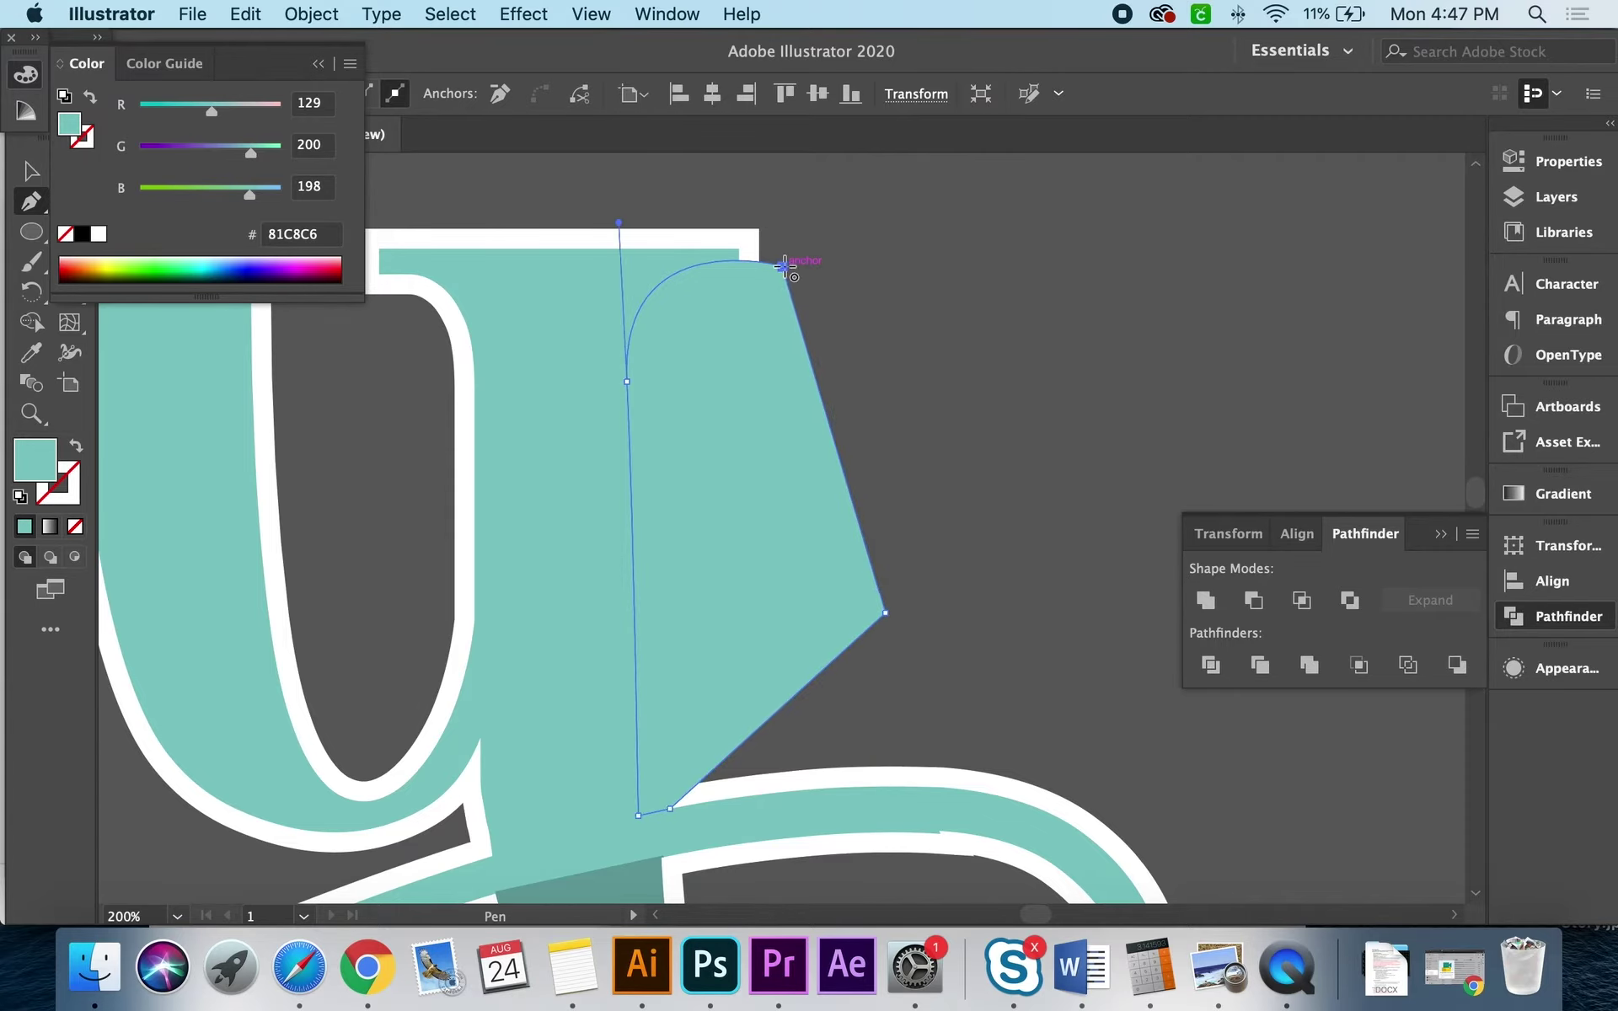
{"action": "left_click", "coordinate": [785, 266]}
{"action": "scroll", "coordinate": [785, 267], "scroll_direction": "down", "scroll_amount": 3}
Step: Fill the stem shape with a darker teal and trim away its regions outside the stem
{"action": "key", "text": "i"}
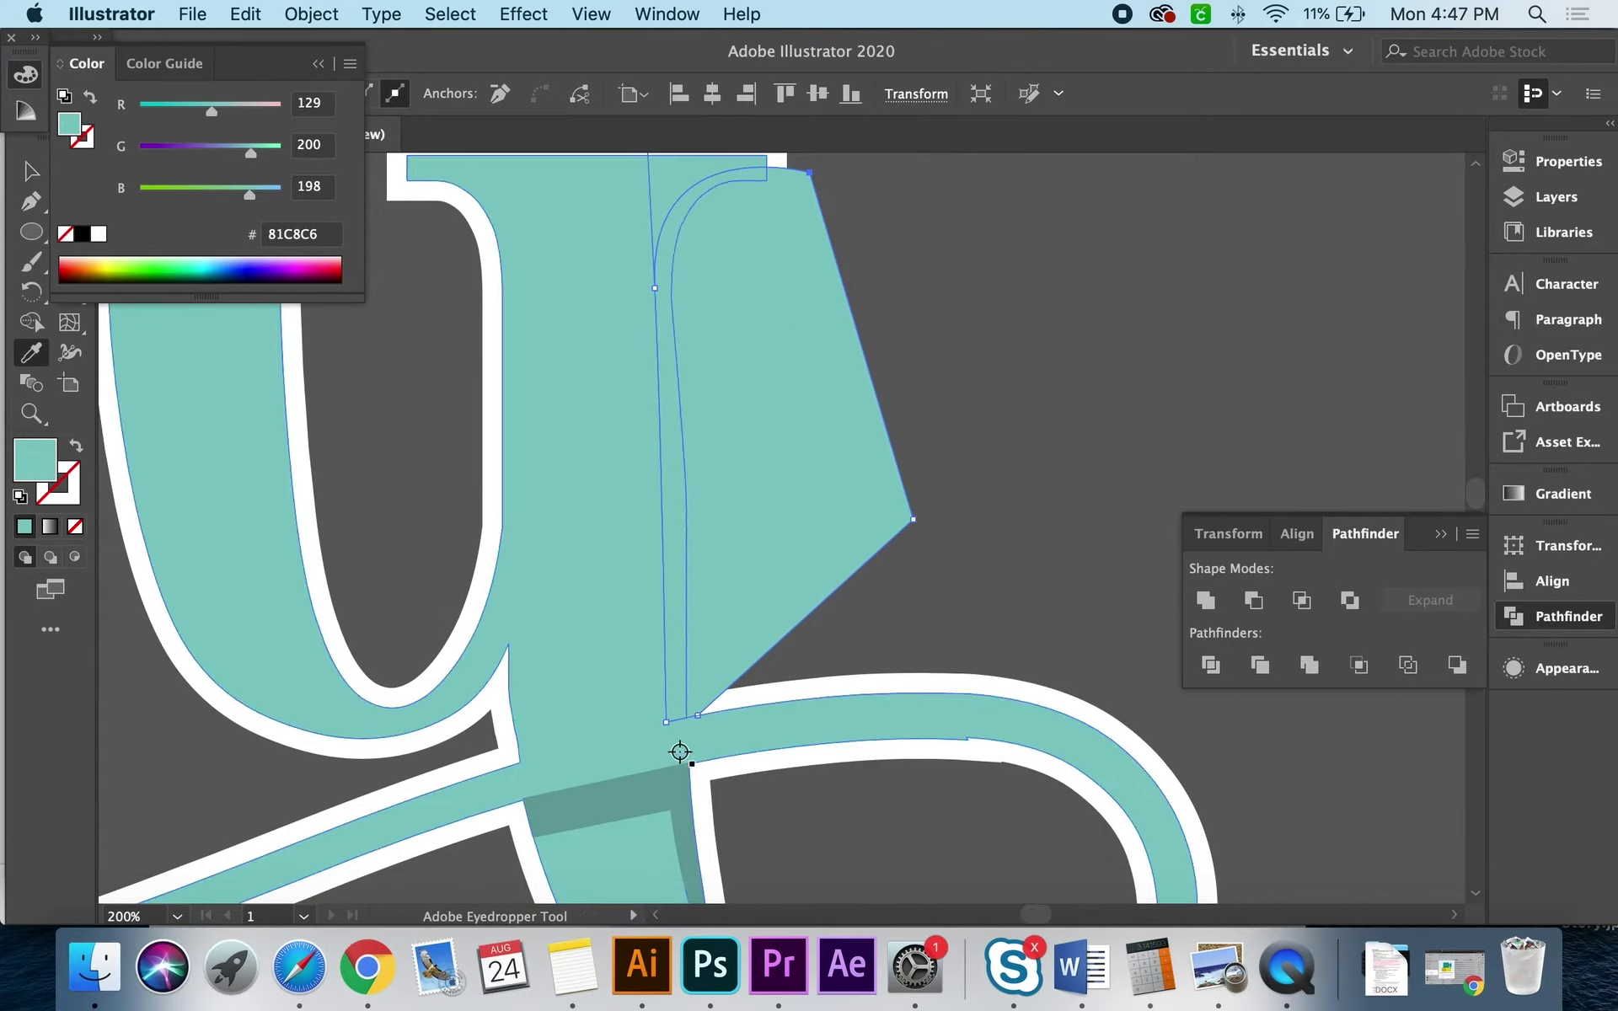
{"action": "left_click", "coordinate": [675, 777]}
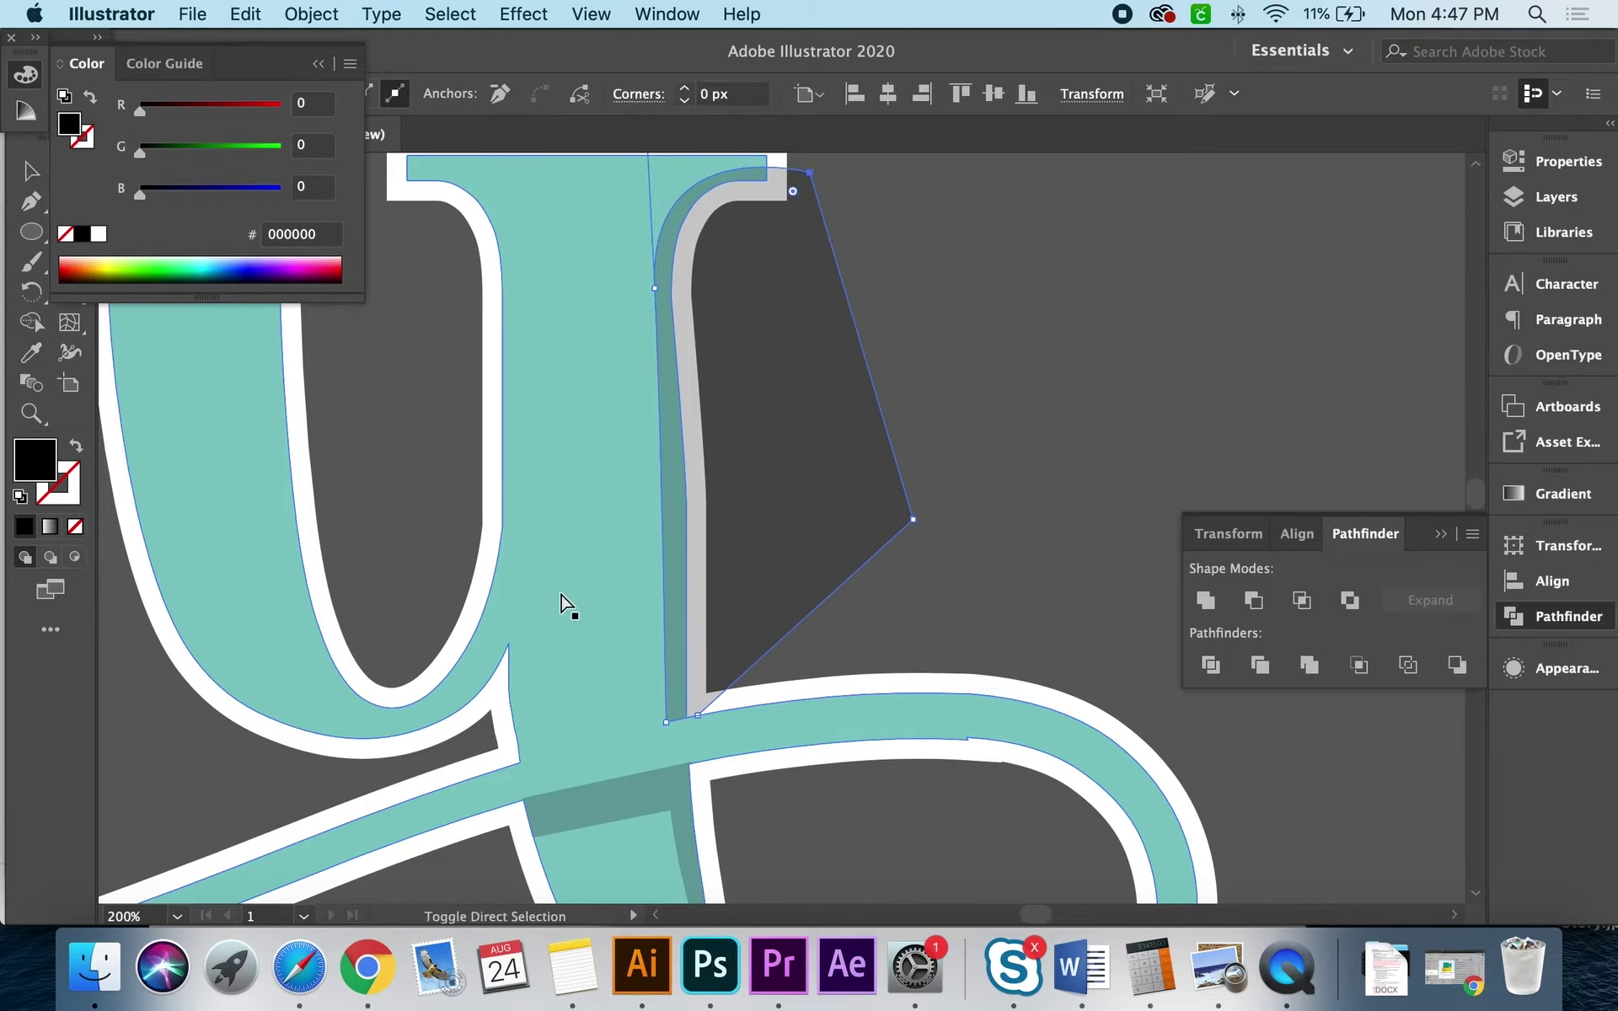
{"action": "key", "text": "ctrl+a"}
{"action": "key", "text": "shift+m"}
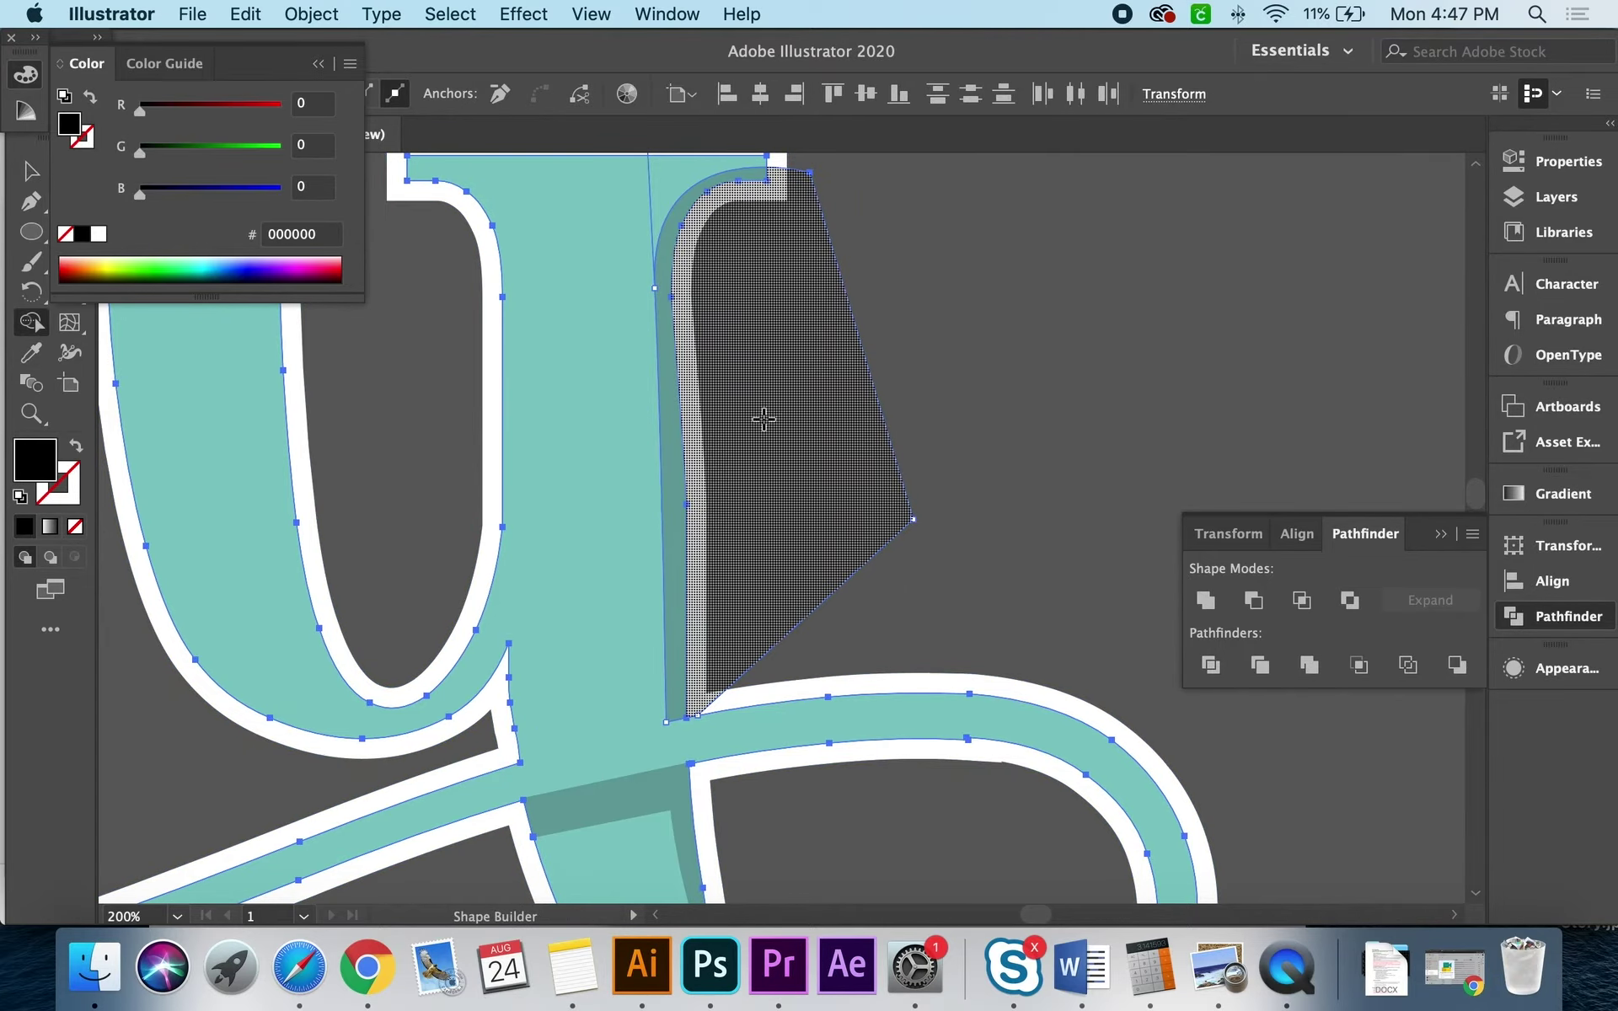
{"action": "left_click", "coordinate": [762, 419], "text": "alt"}
{"action": "key", "text": "v"}
{"action": "left_click", "coordinate": [877, 477]}
{"action": "key", "text": "z"}
{"action": "left_click", "coordinate": [784, 550], "text": "alt"}
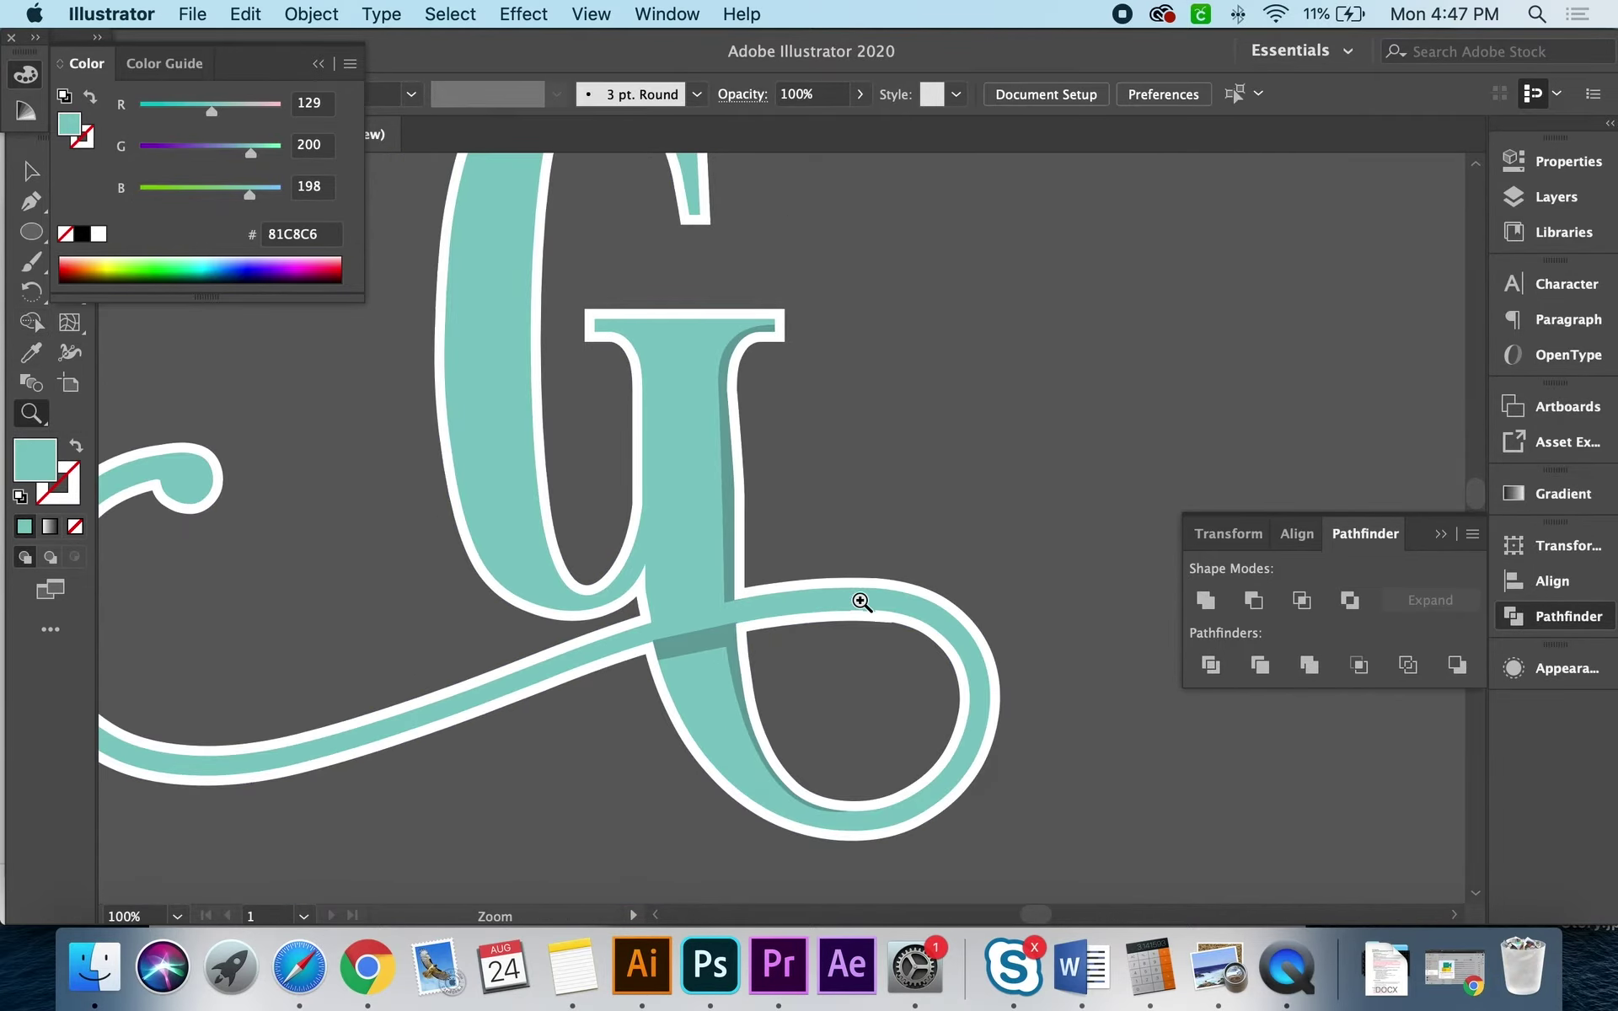
{"action": "left_click", "coordinate": [872, 604]}
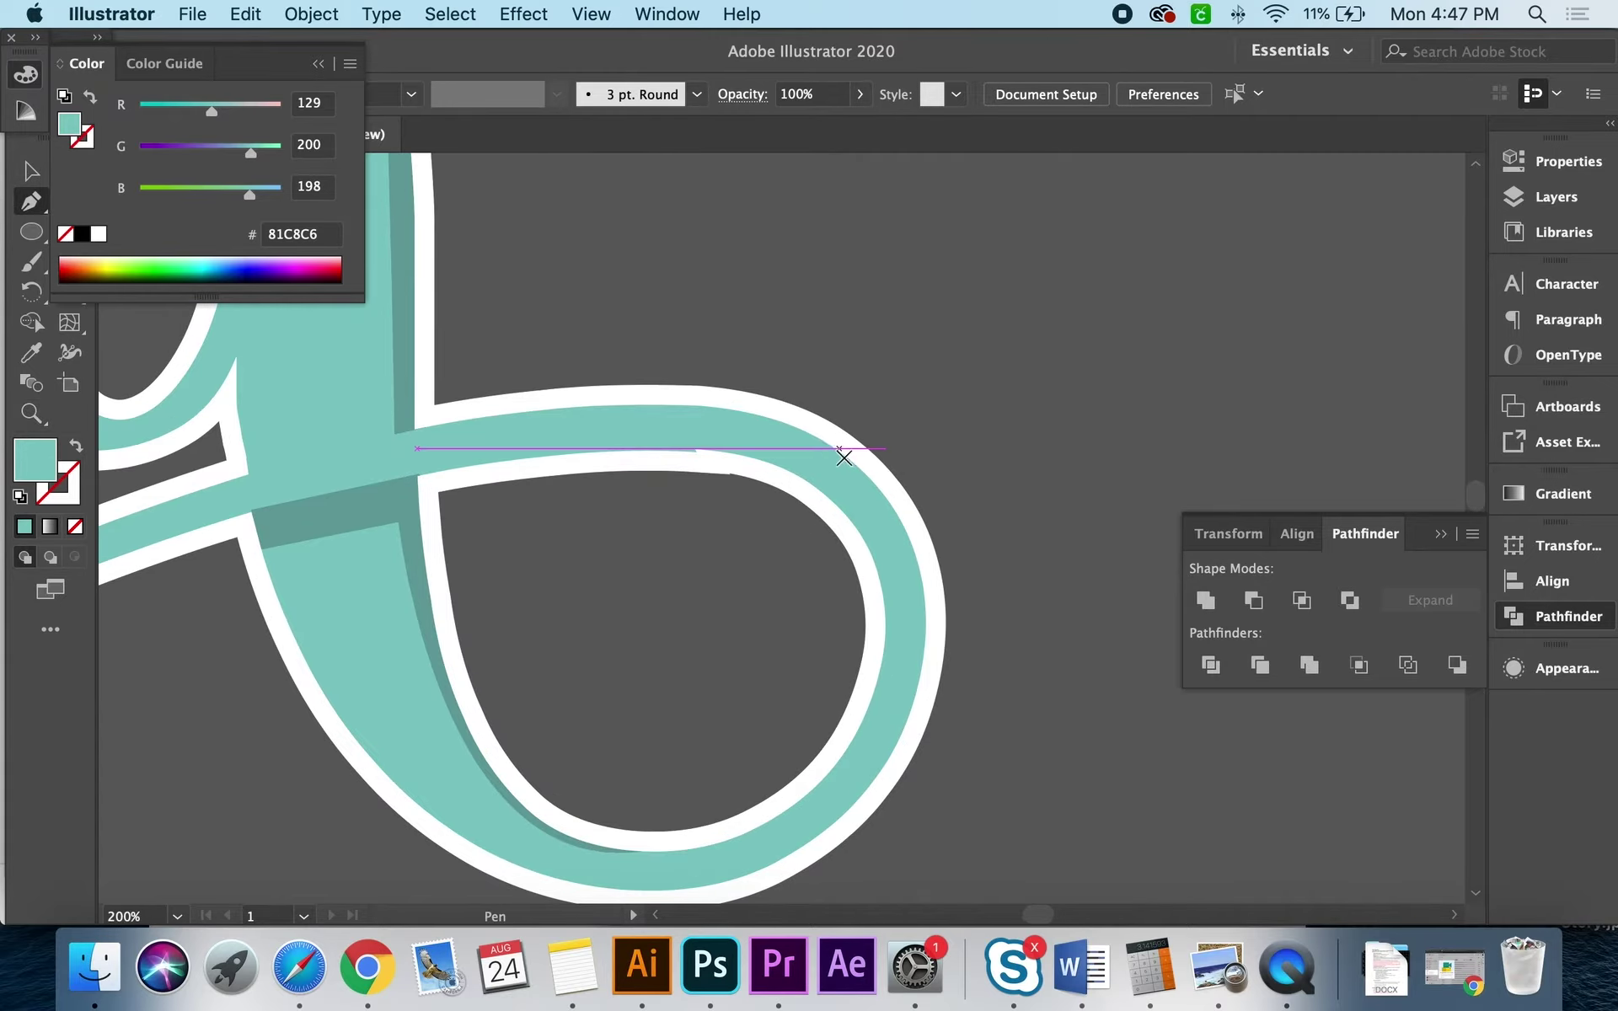
Step: Draw a pointed shape over the lower loop's right side and fill it darker teal
{"action": "left_click", "coordinate": [817, 438], "text": "ctrl"}
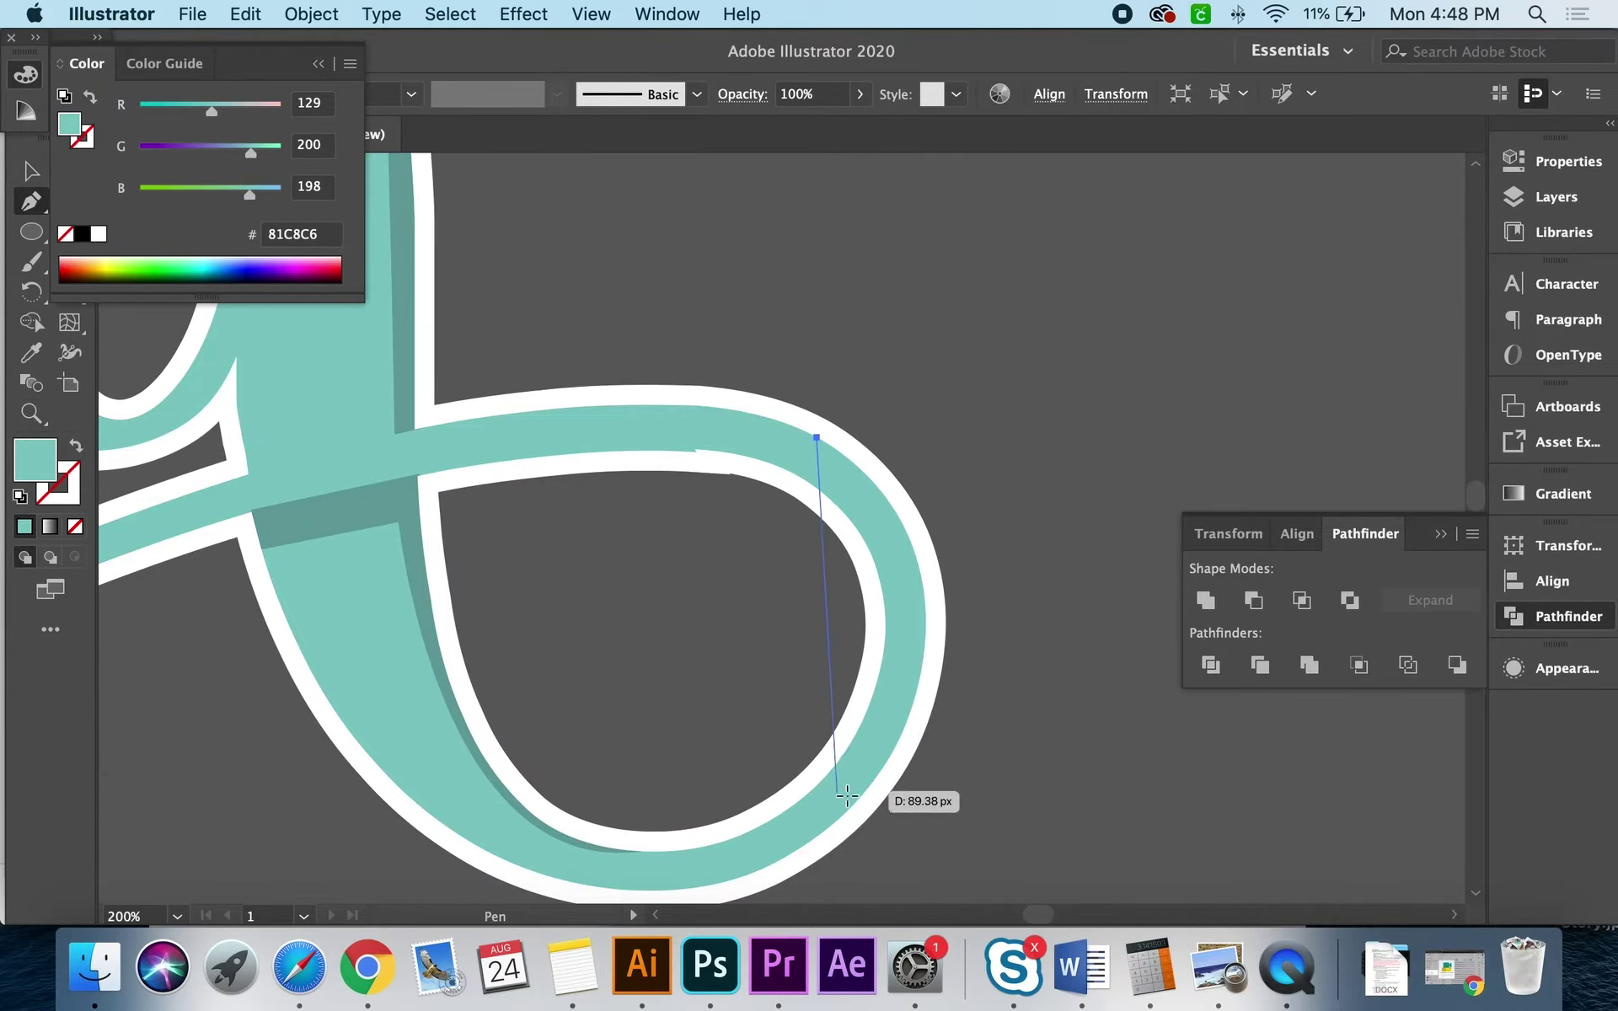
{"action": "left_click_drag", "start_coordinate": [847, 807], "coordinate": [718, 769]}
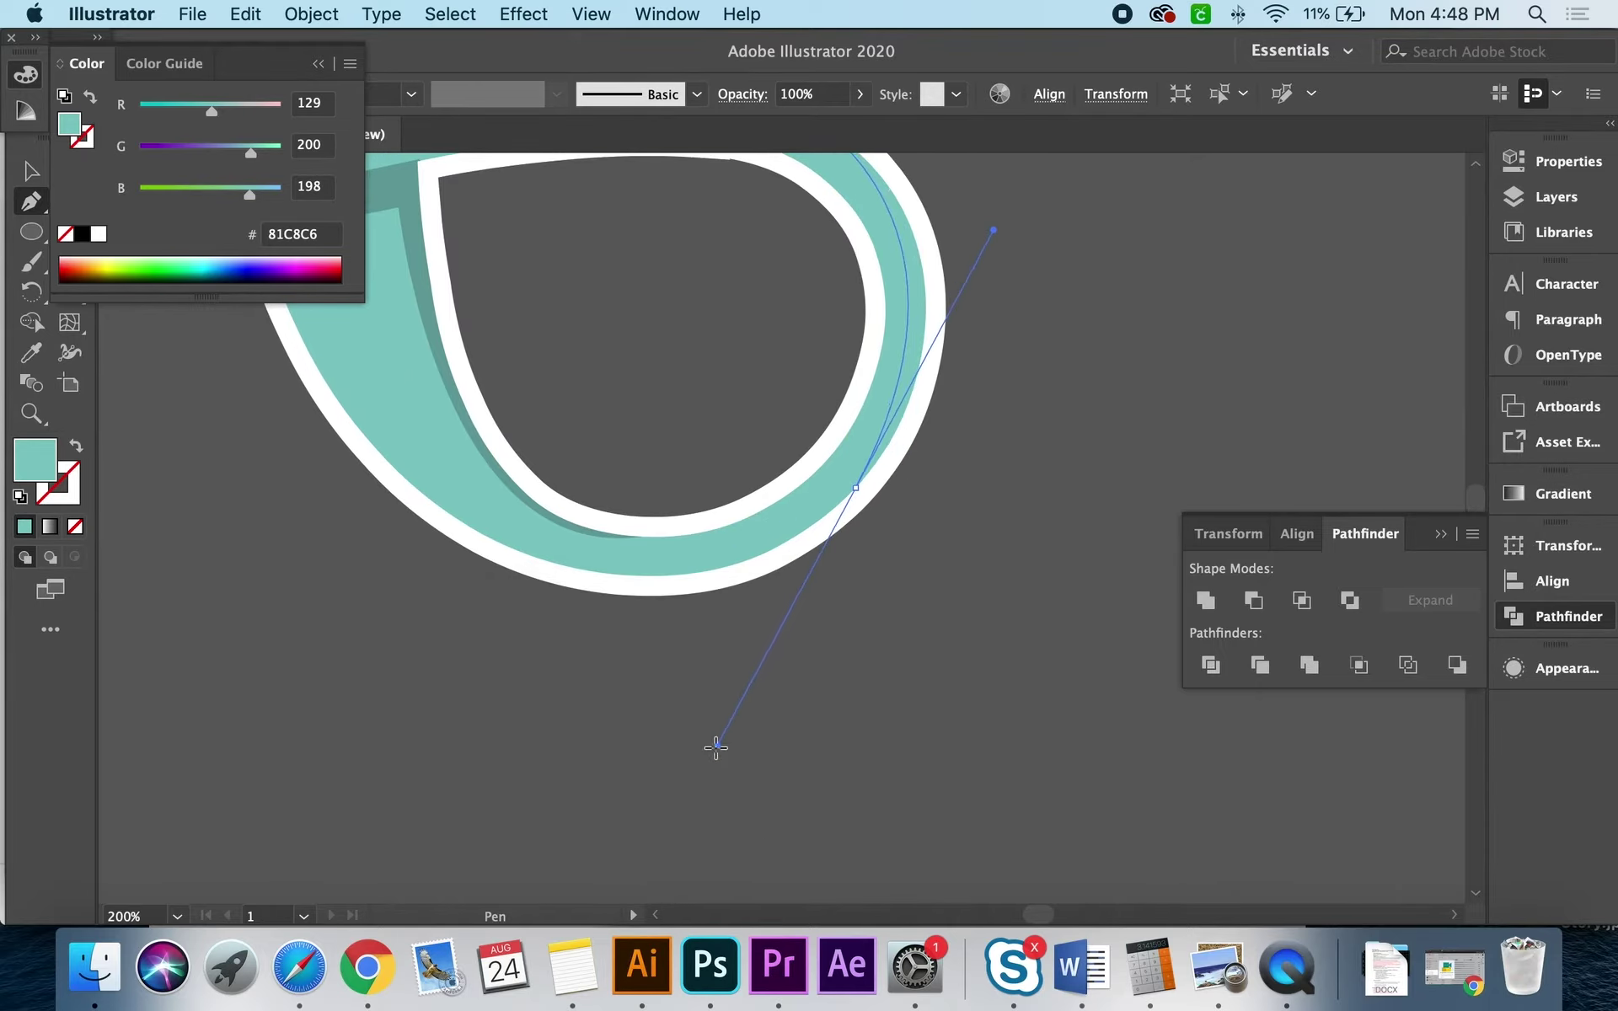
{"action": "scroll", "coordinate": [978, 415], "scroll_direction": "up", "scroll_amount": 5}
{"action": "left_click", "coordinate": [783, 364]}
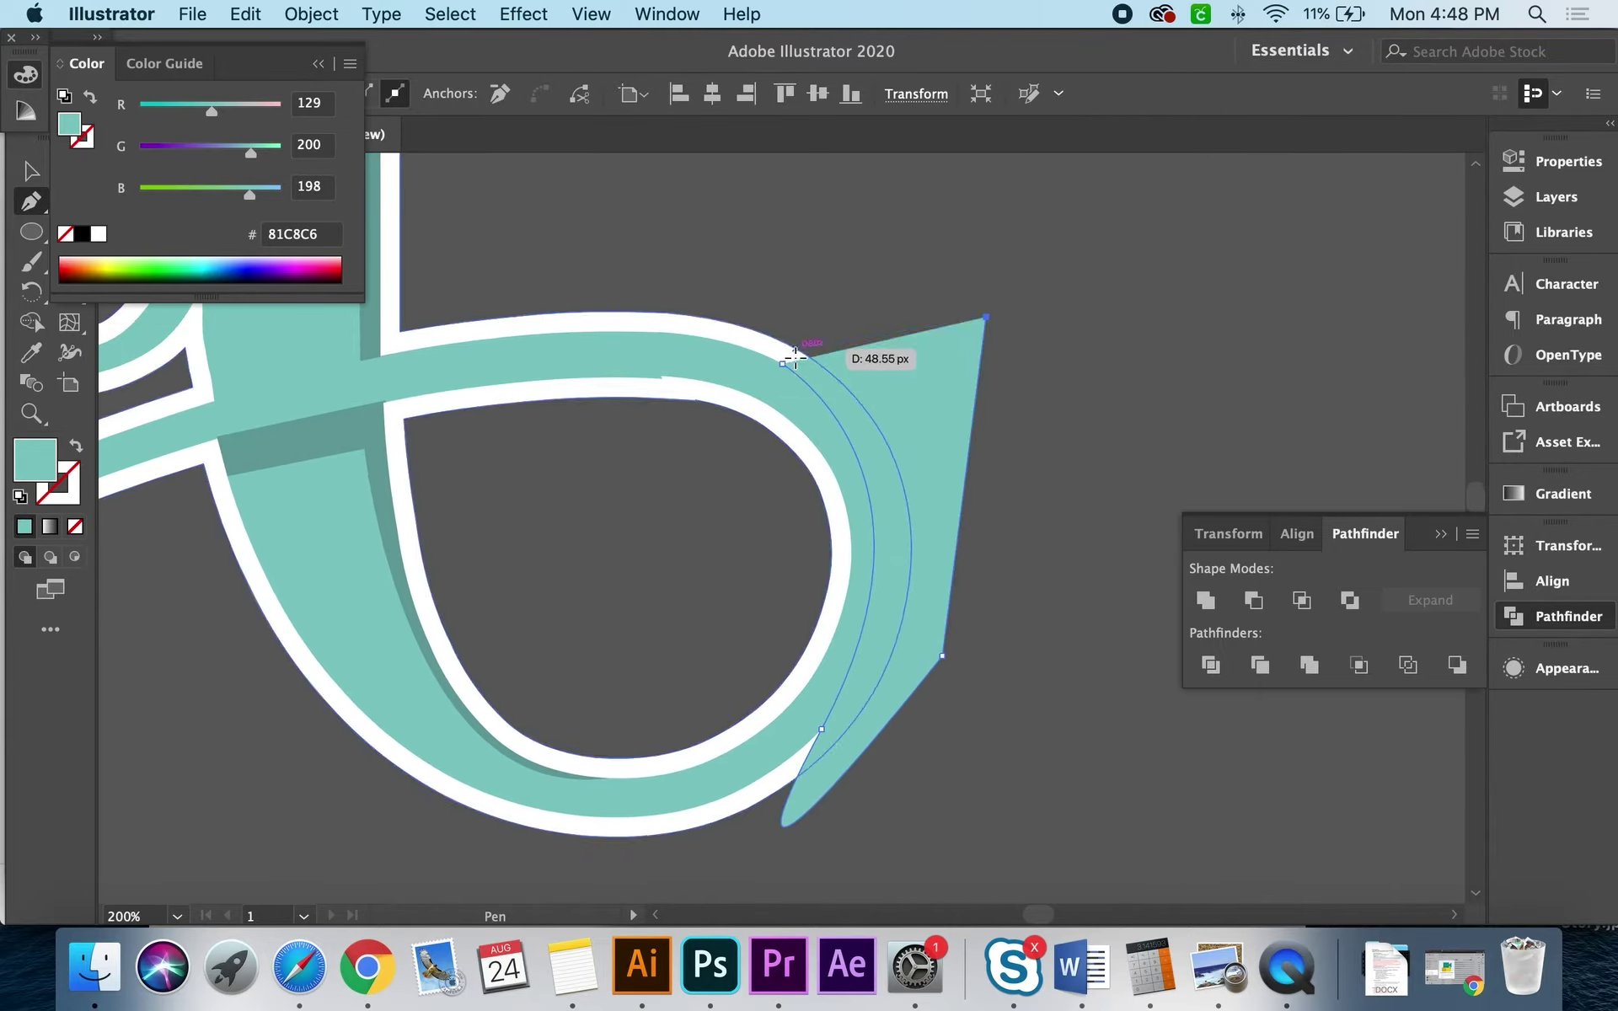
{"action": "key", "text": "i"}
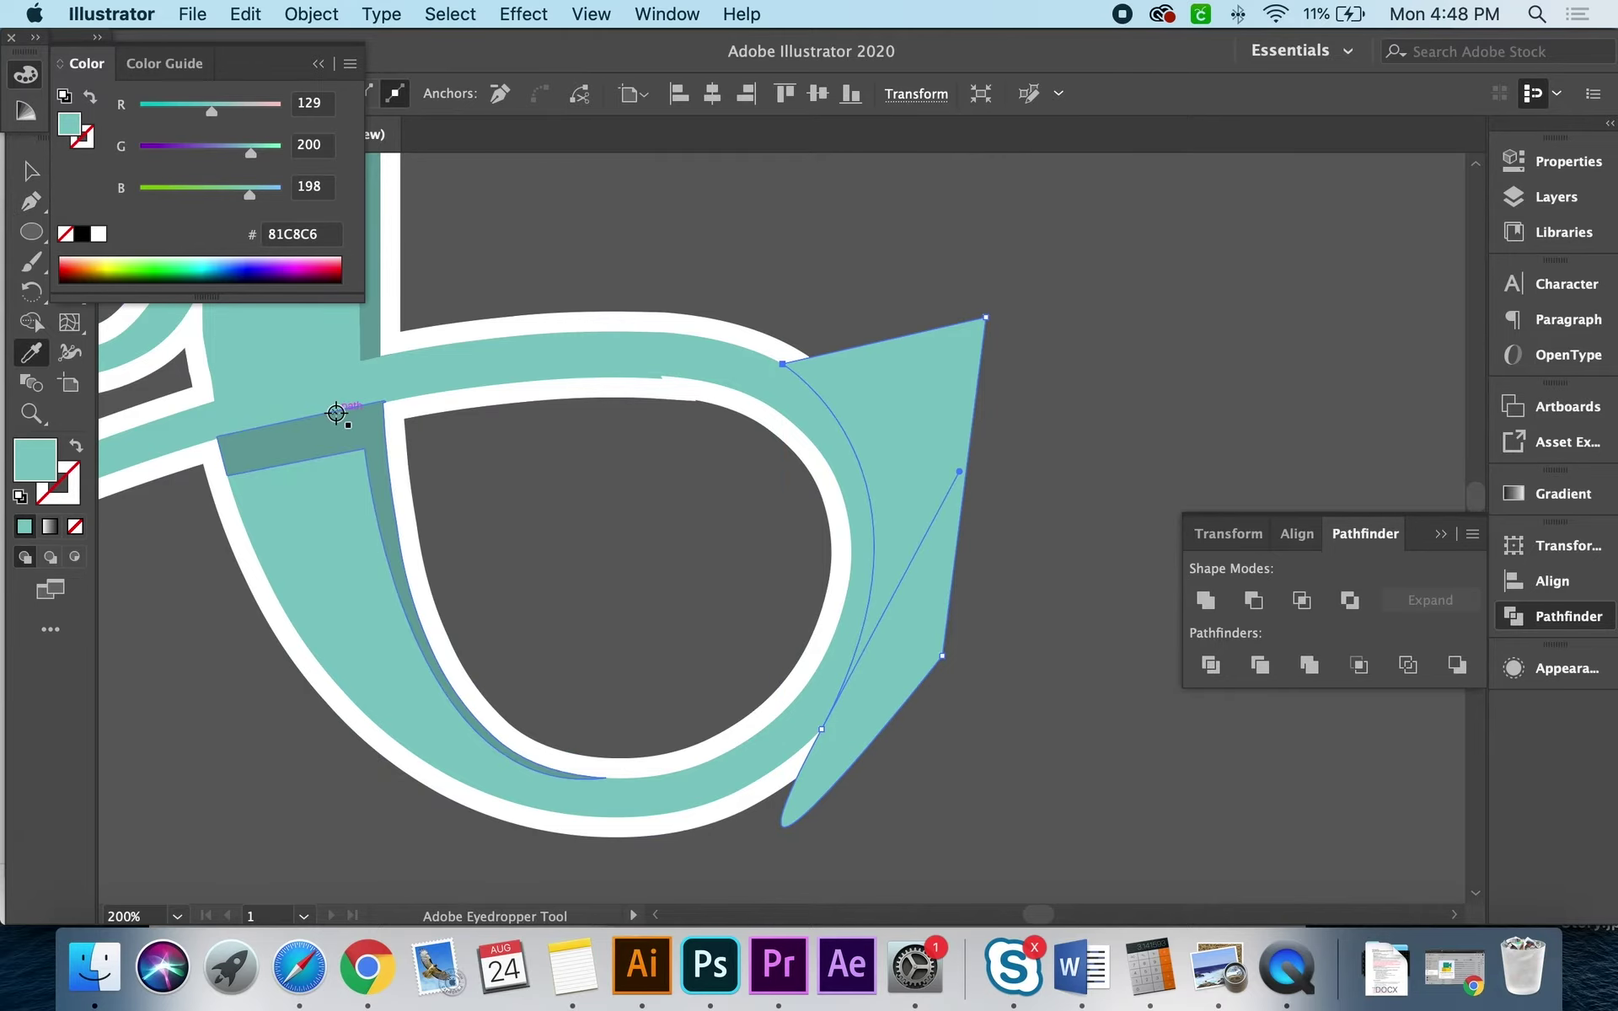
{"action": "left_click", "coordinate": [336, 413]}
Step: Remove the pointed shape's part outside the loop with Shape Builder, leaving the outer-edge strip
{"action": "left_click", "coordinate": [306, 596], "text": "shift+super"}
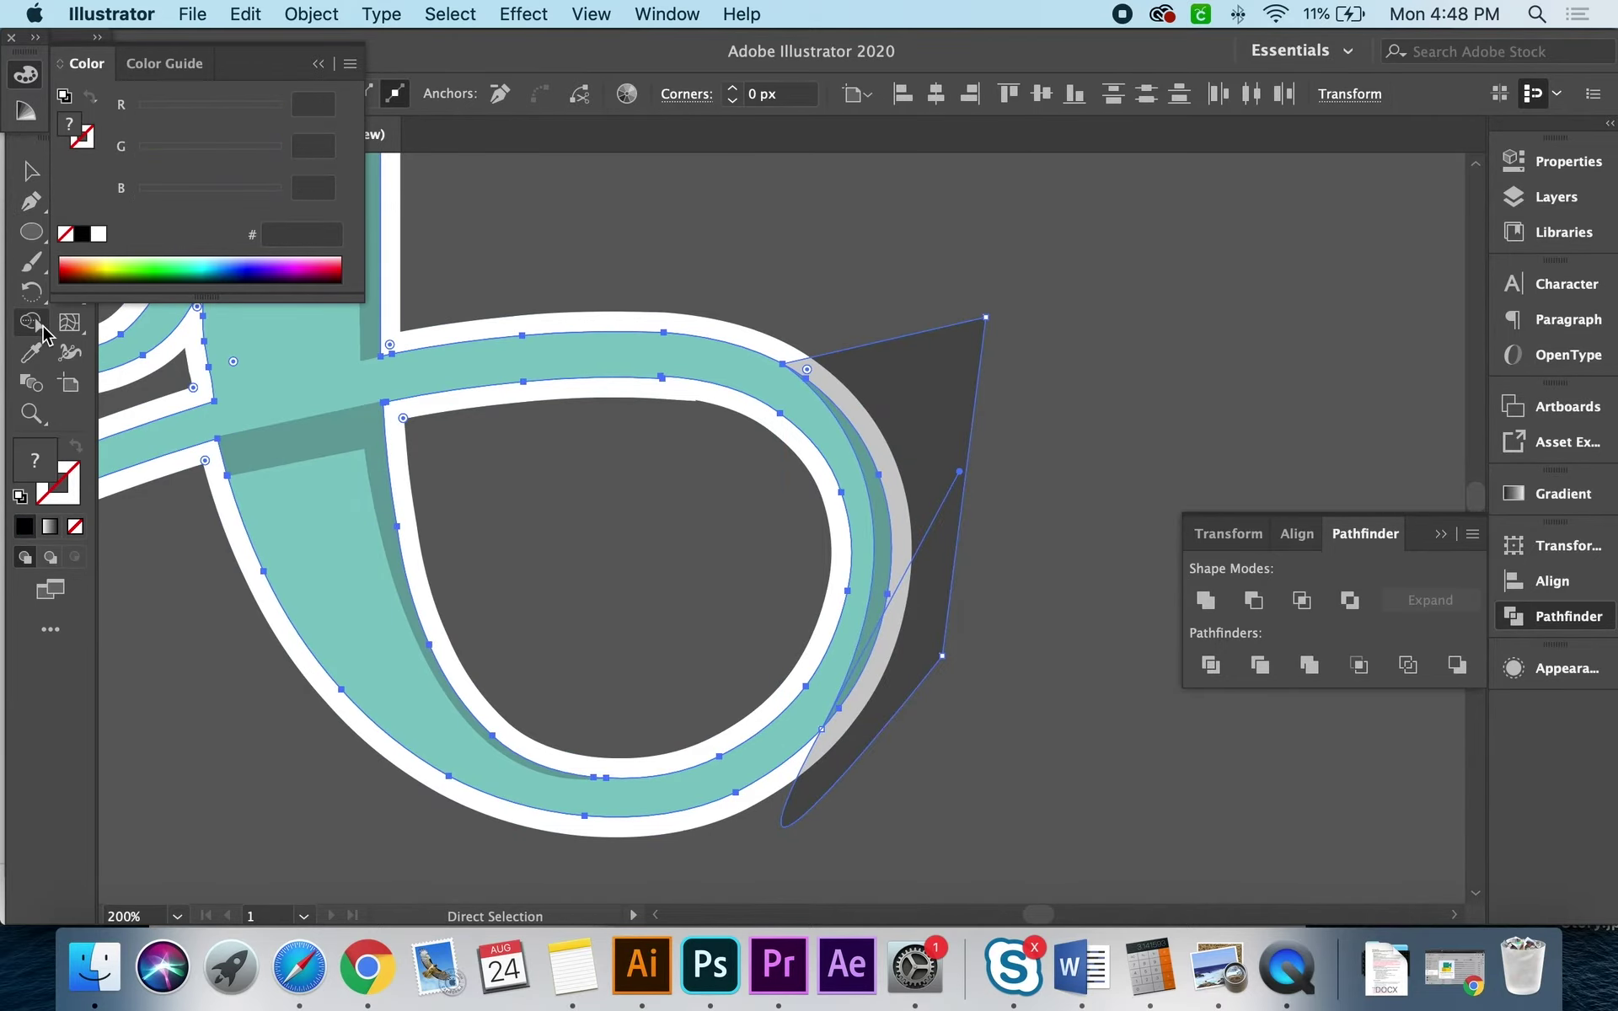
{"action": "left_click", "coordinate": [42, 332]}
{"action": "left_click", "coordinate": [956, 425], "text": "alt"}
{"action": "key", "text": "super+shift+a"}
{"action": "key", "text": "z"}
{"action": "left_click", "coordinate": [817, 528], "text": "alt"}
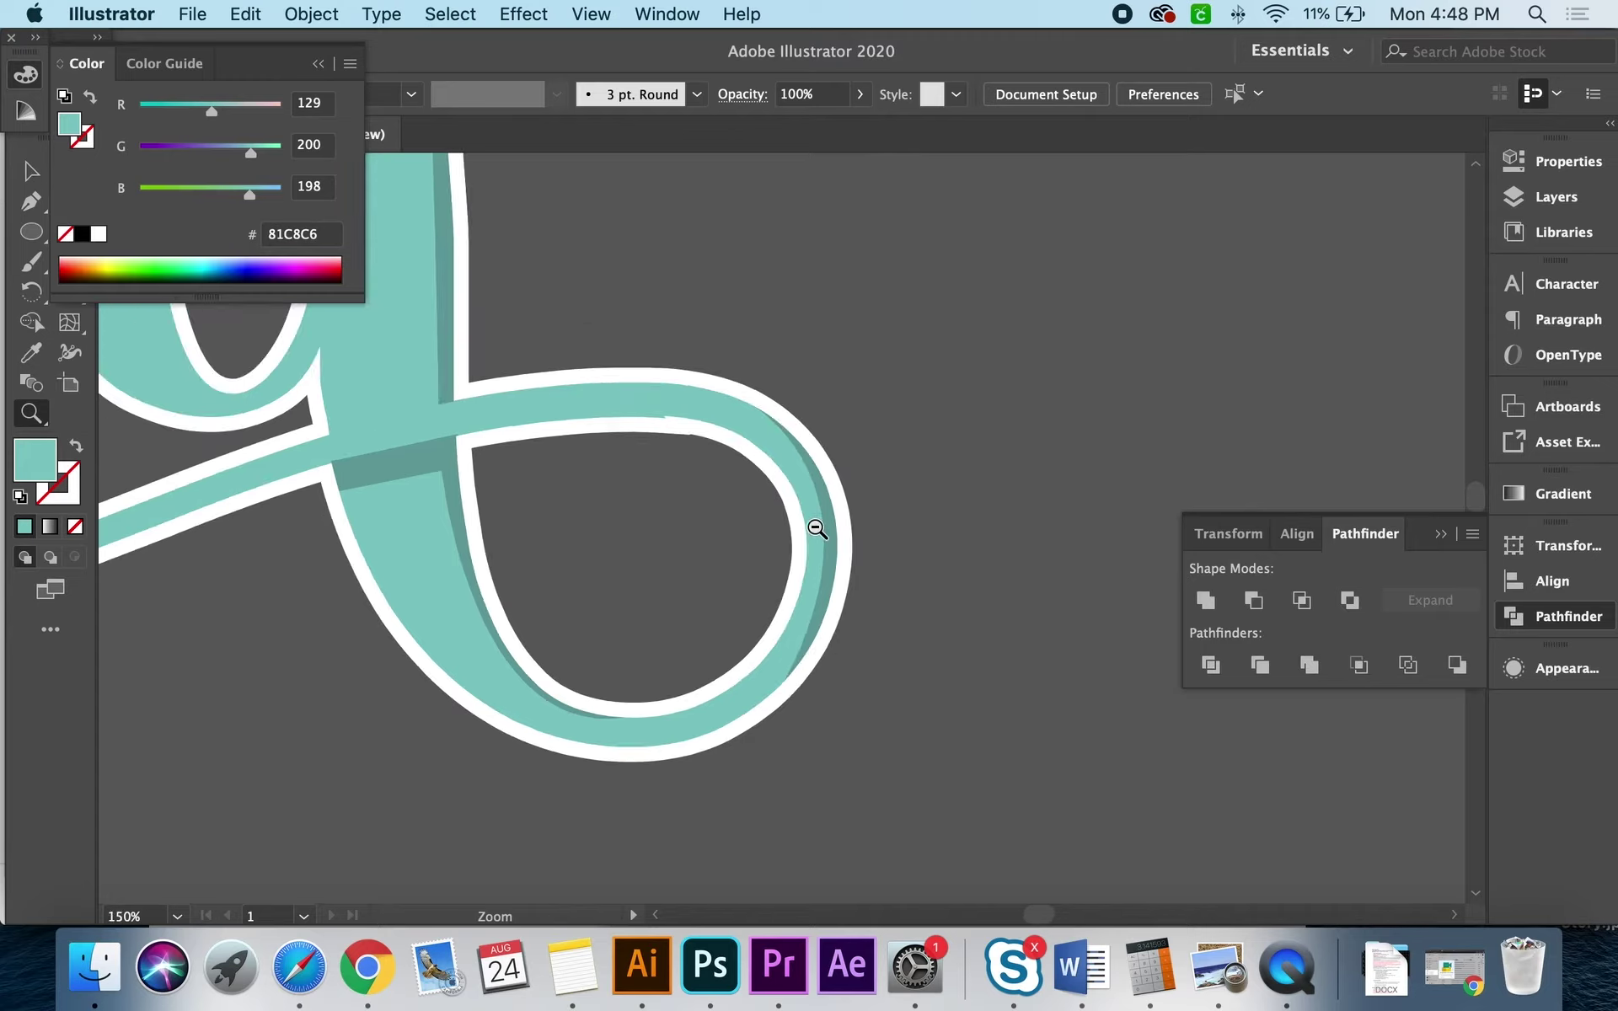
{"action": "key", "text": "super+1"}
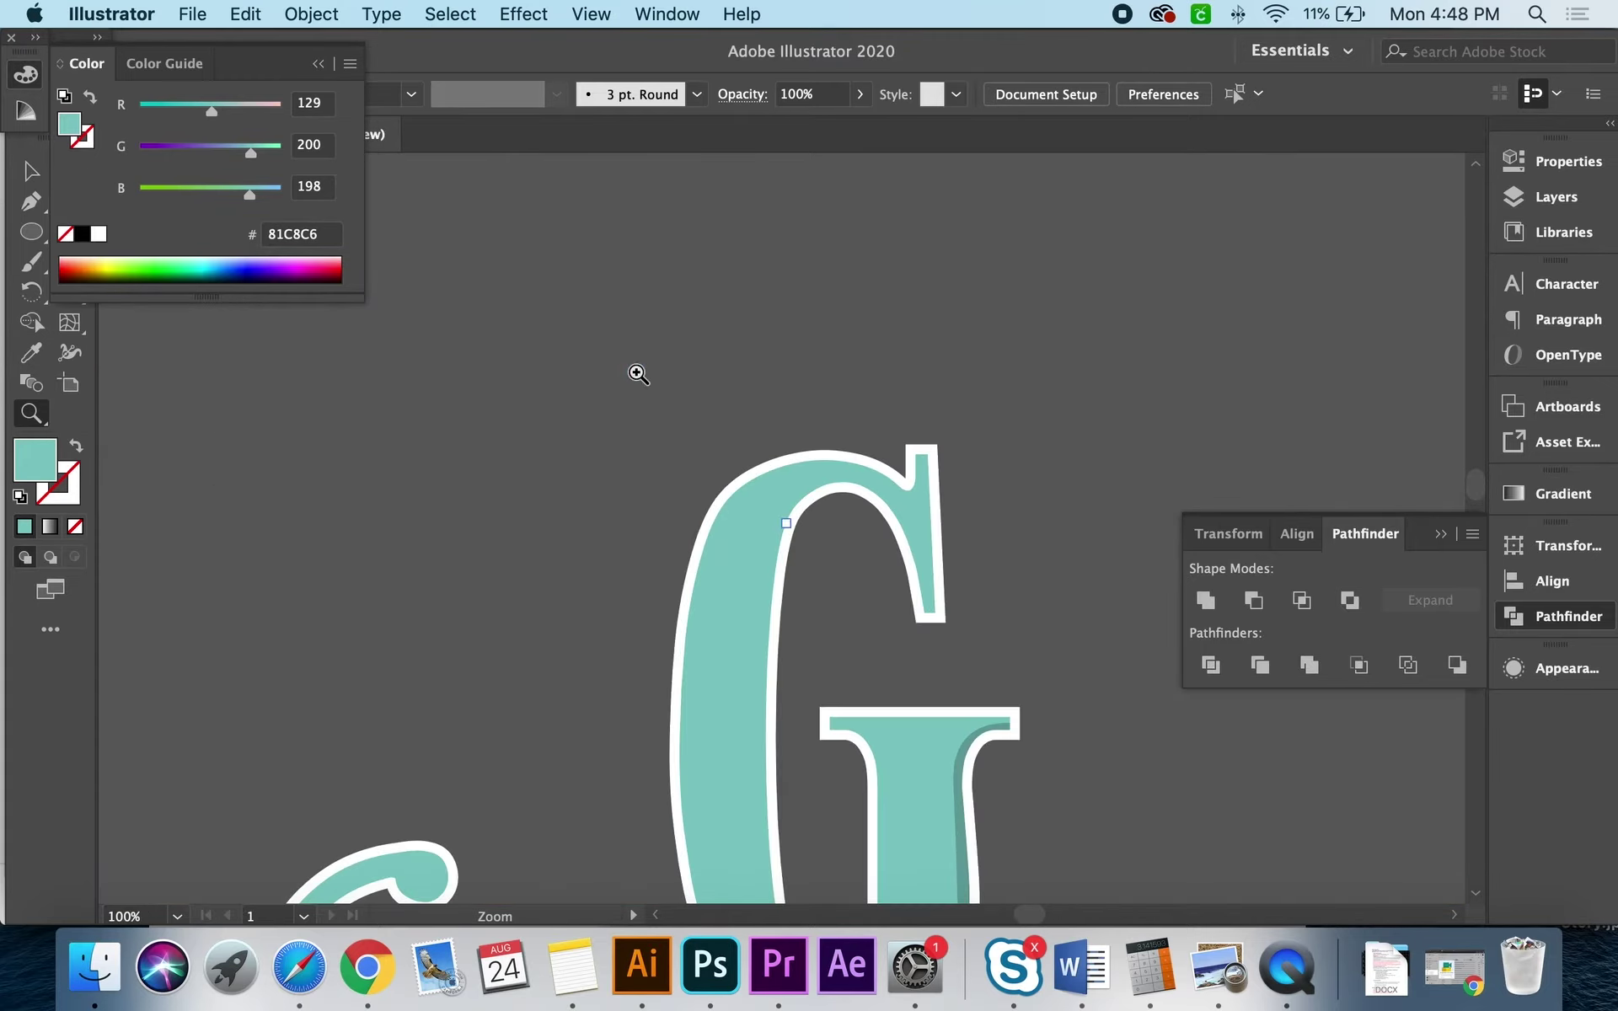
{"action": "scroll", "coordinate": [820, 684], "scroll_direction": "down", "scroll_amount": 5}
{"action": "left_click", "coordinate": [820, 684], "text": "alt"}
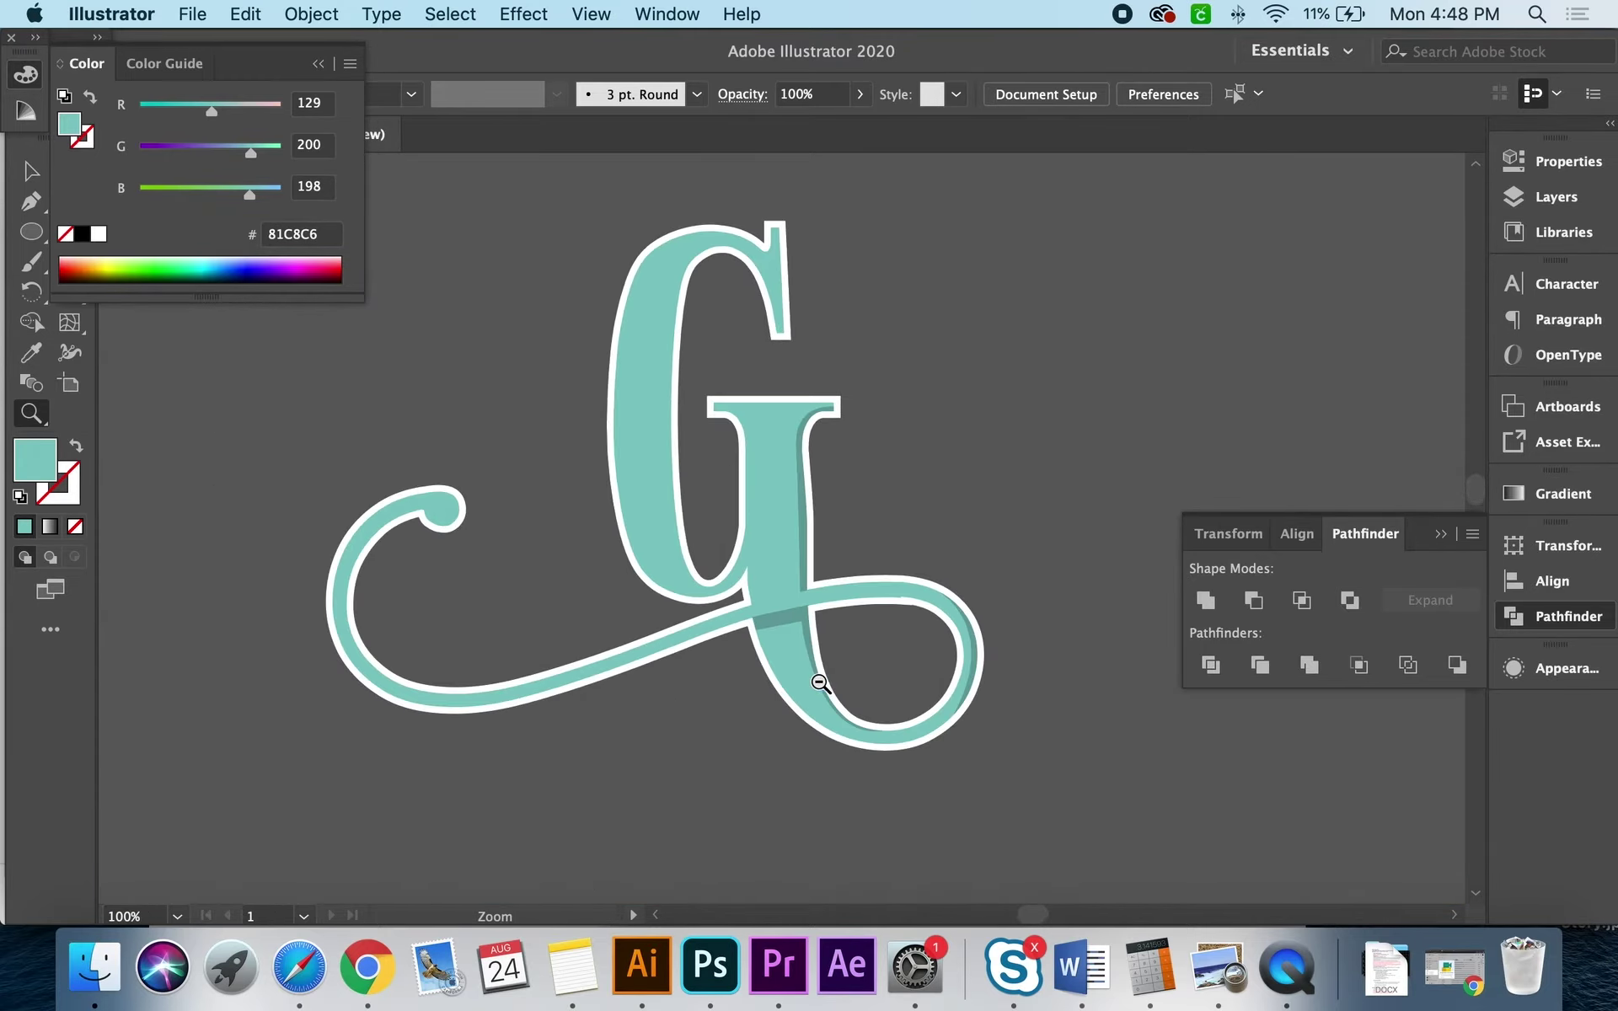
Step: Move the finished swash G into position on the MANGU lettering
{"action": "key", "text": "v"}
{"action": "left_click", "coordinate": [786, 460], "text": "alt"}
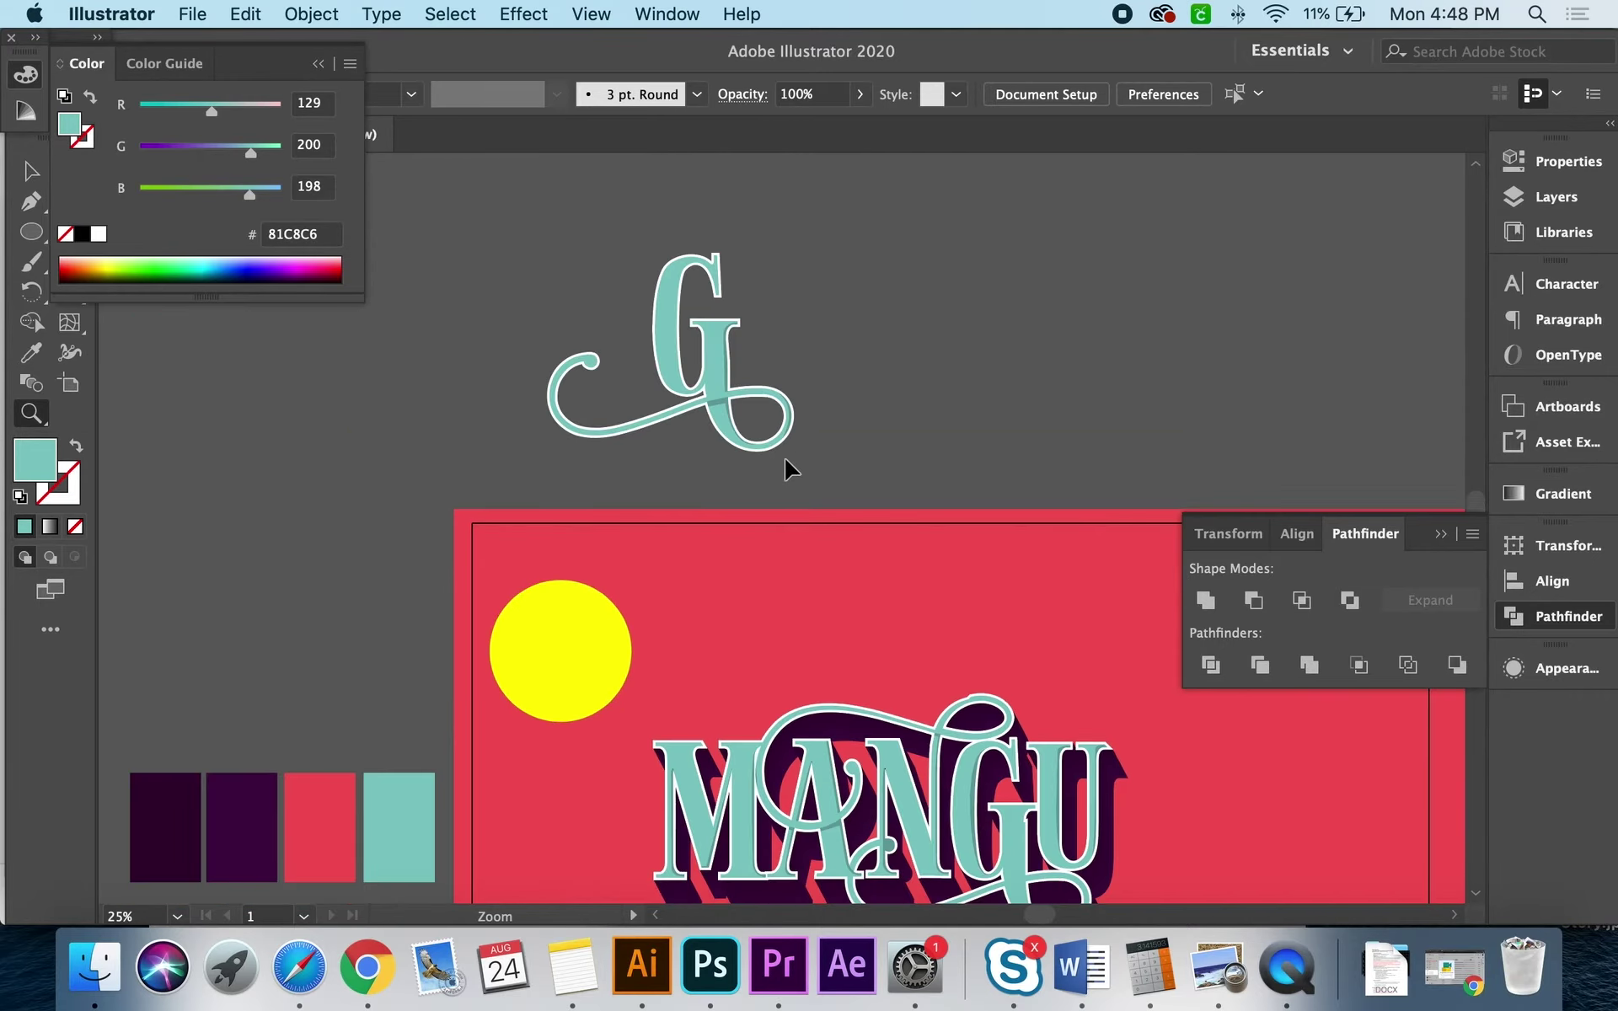
{"action": "left_click", "coordinate": [575, 253]}
{"action": "scroll", "coordinate": [589, 408], "scroll_direction": "down", "scroll_amount": 3}
{"action": "left_click_drag", "start_coordinate": [706, 221], "coordinate": [1010, 715]}
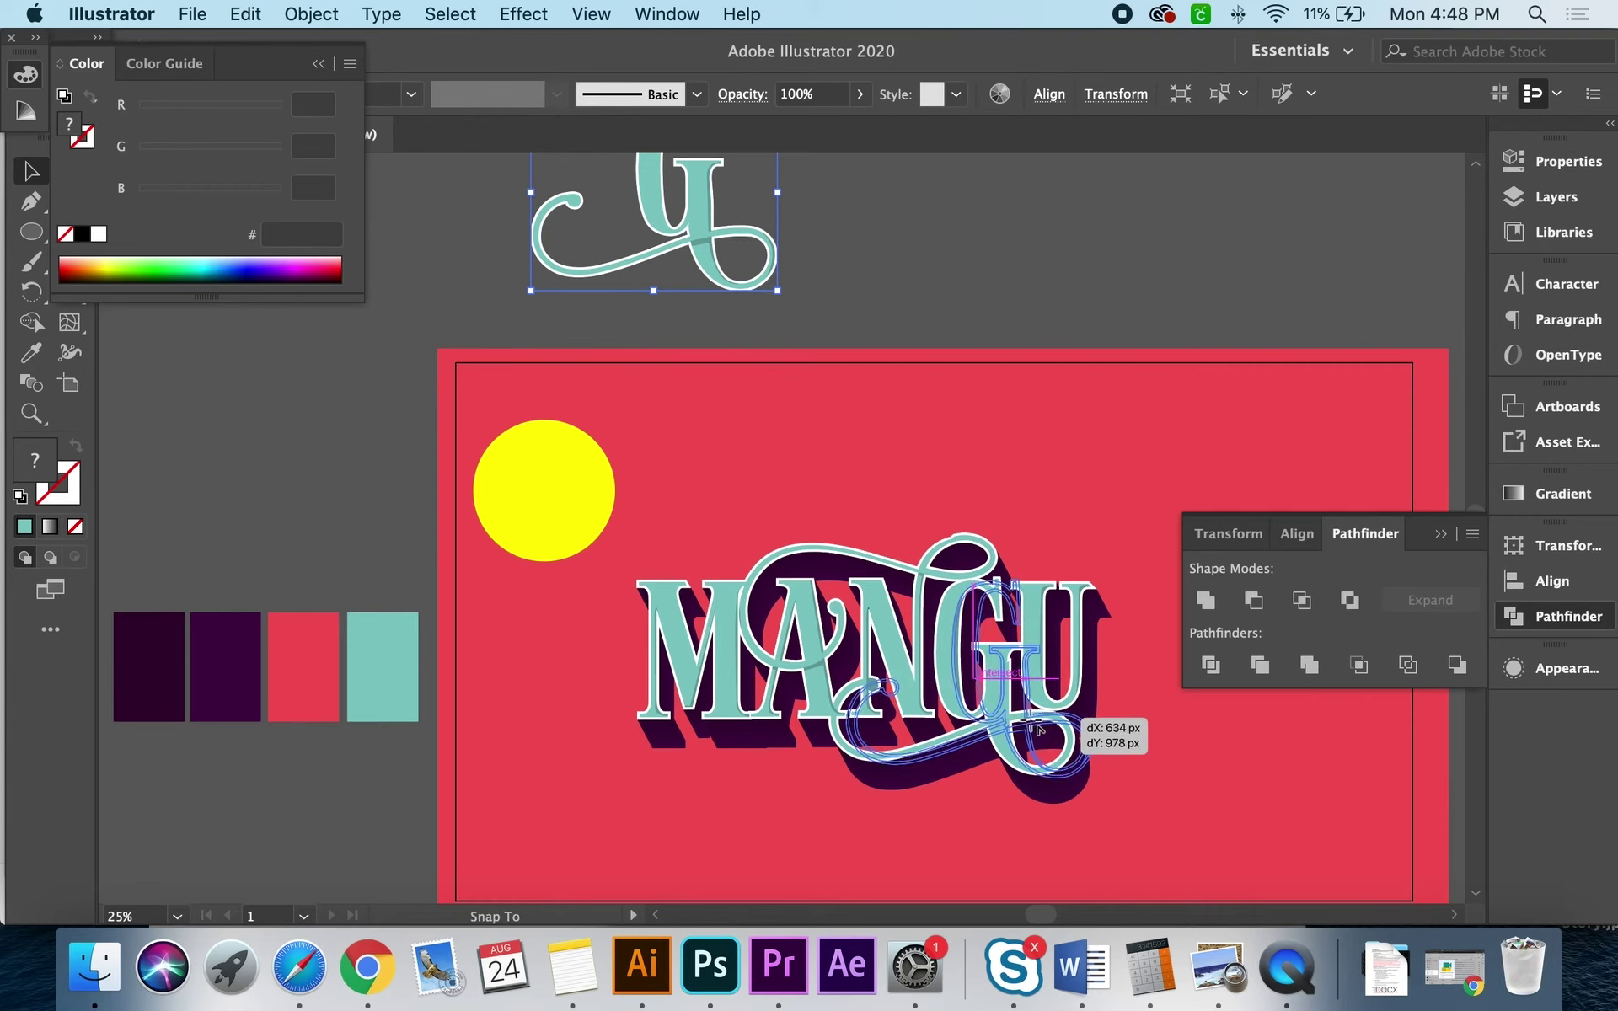
{"action": "key", "text": "z"}
{"action": "left_click", "coordinate": [821, 515]}
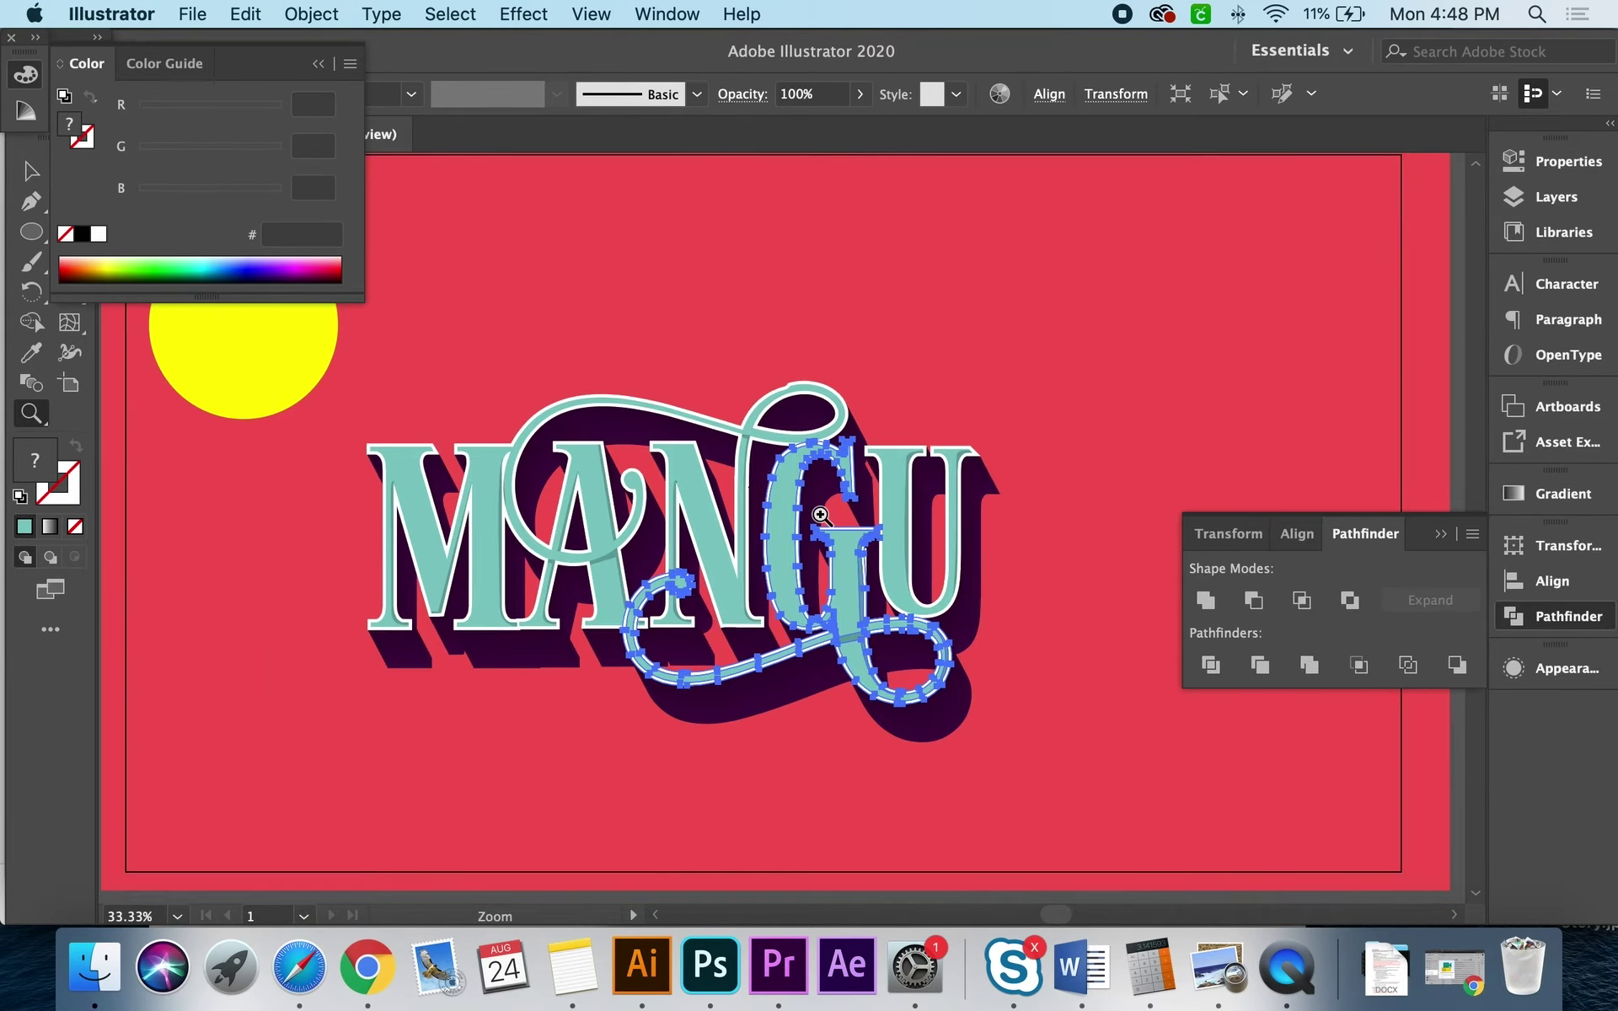
{"action": "left_click", "coordinate": [714, 540]}
Step: Bring the G in front of the other letters with Arrange > Bring to Front
{"action": "key", "text": "v"}
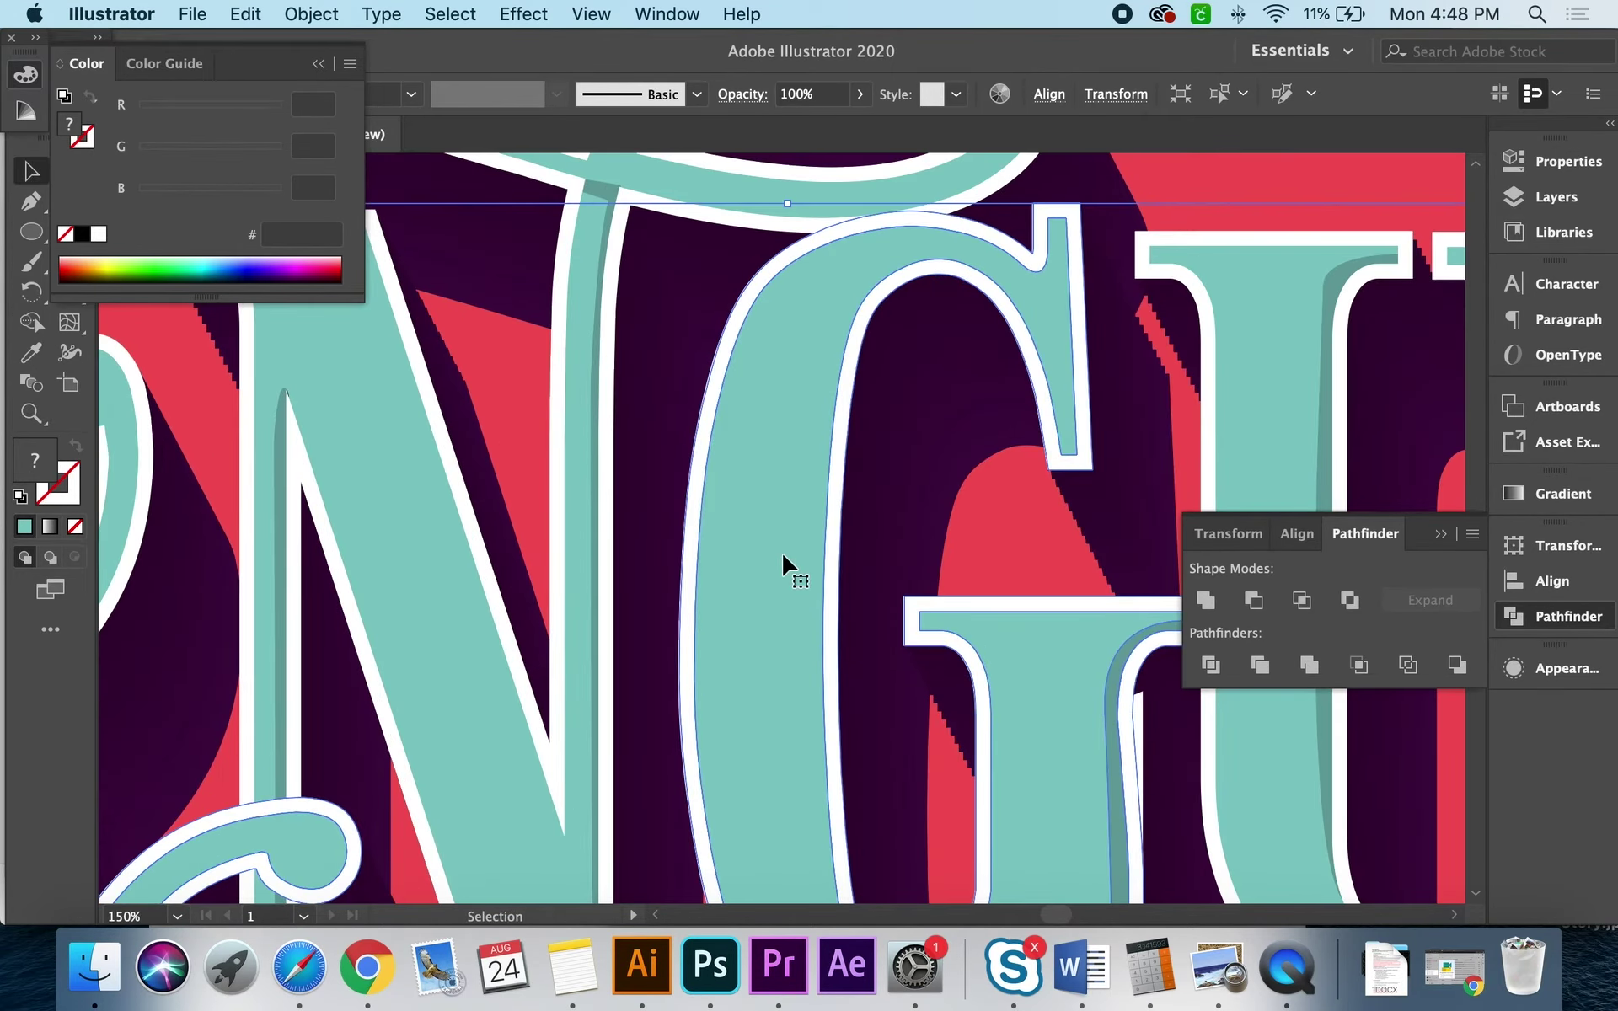
{"action": "right_click", "coordinate": [782, 550]}
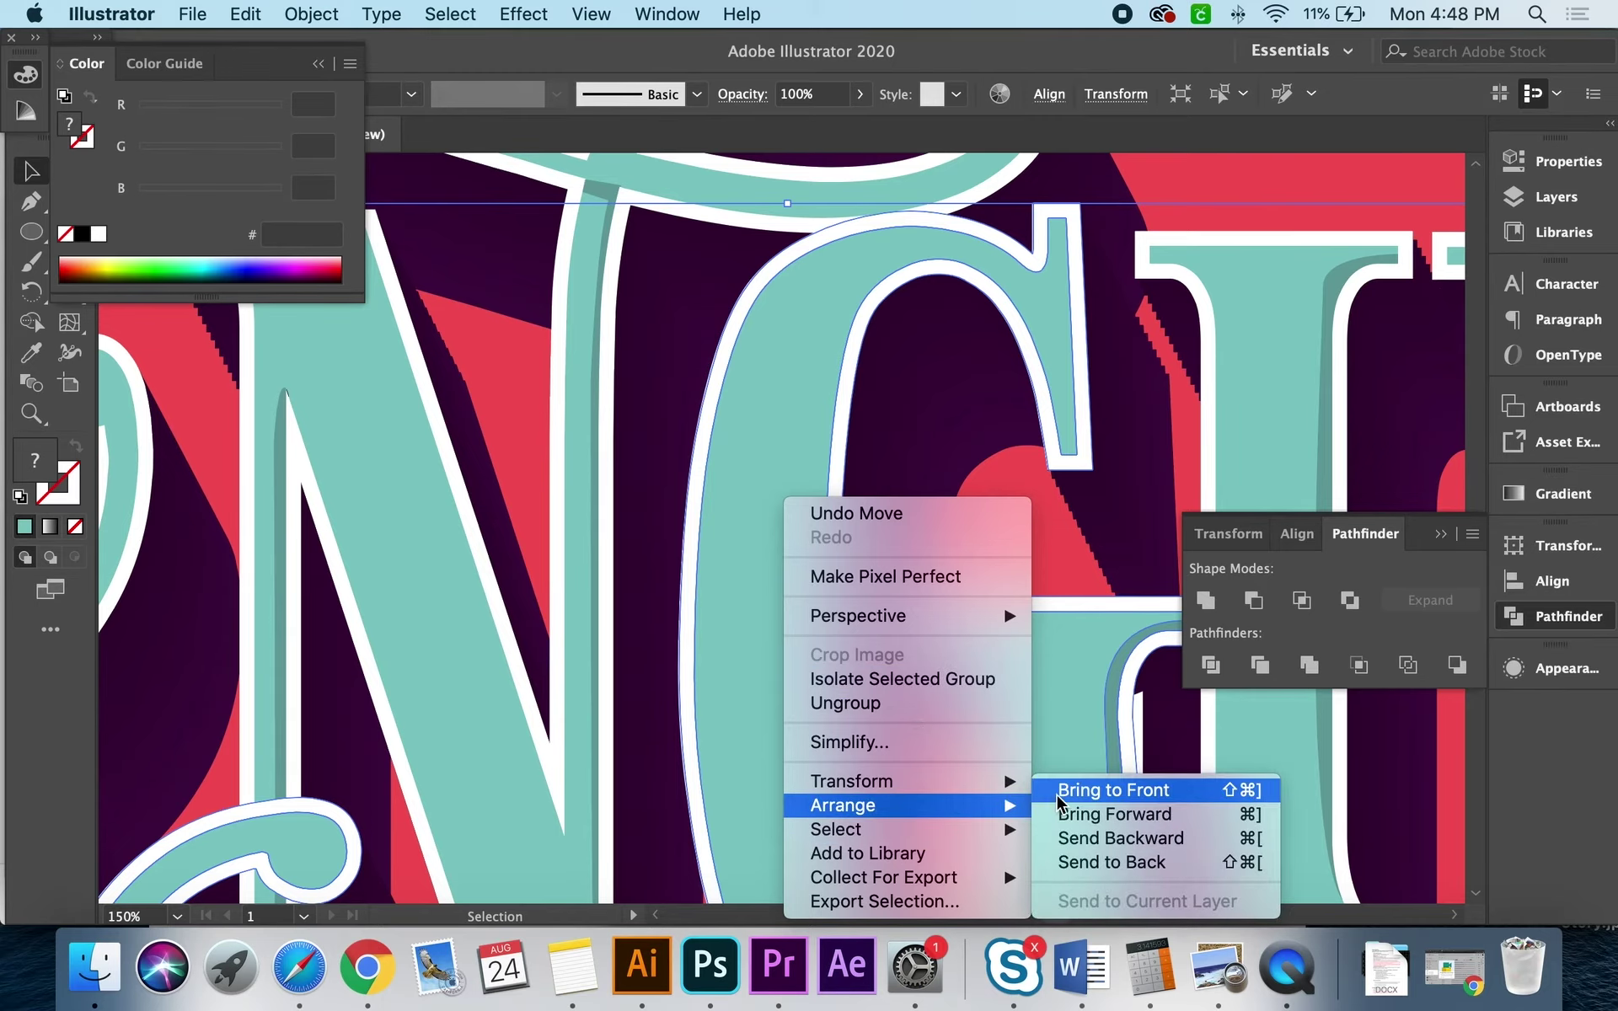
{"action": "mouse_move", "coordinate": [842, 805]}
{"action": "left_click", "coordinate": [1120, 780]}
{"action": "key", "text": "z"}
{"action": "left_click", "coordinate": [800, 634], "text": "alt"}
{"action": "left_click", "coordinate": [801, 633], "text": "alt"}
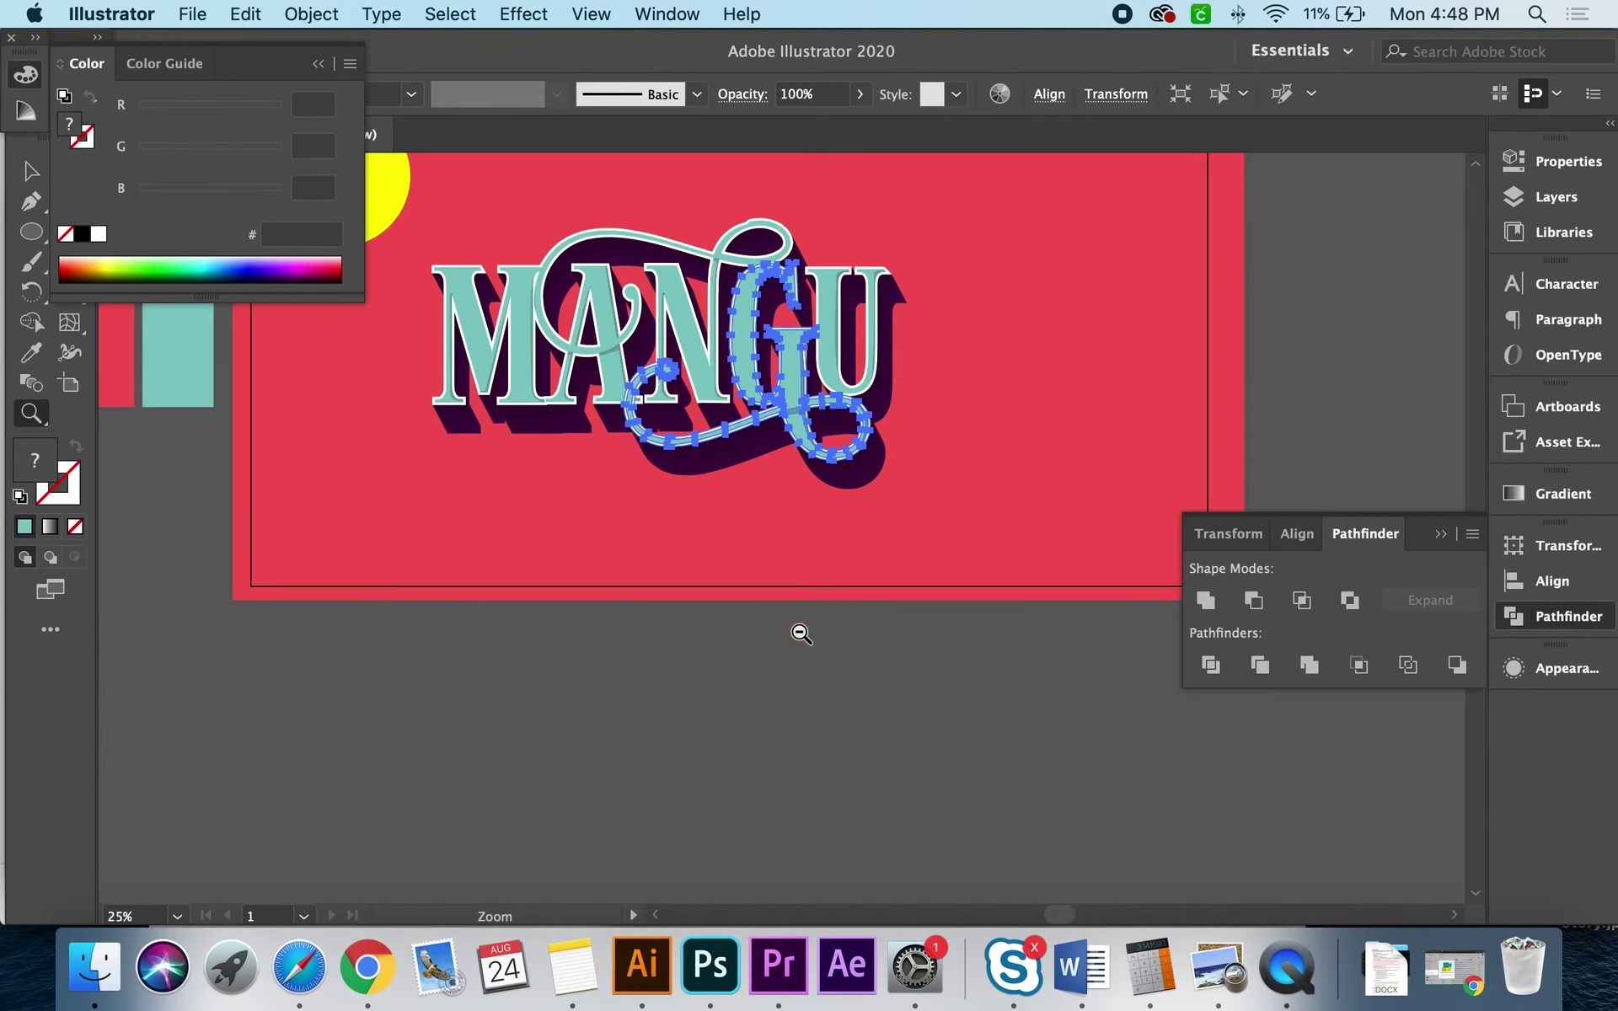
{"action": "key", "text": "super+shift+a"}
{"action": "key", "text": "super+equal"}
{"action": "key", "text": "super+1"}
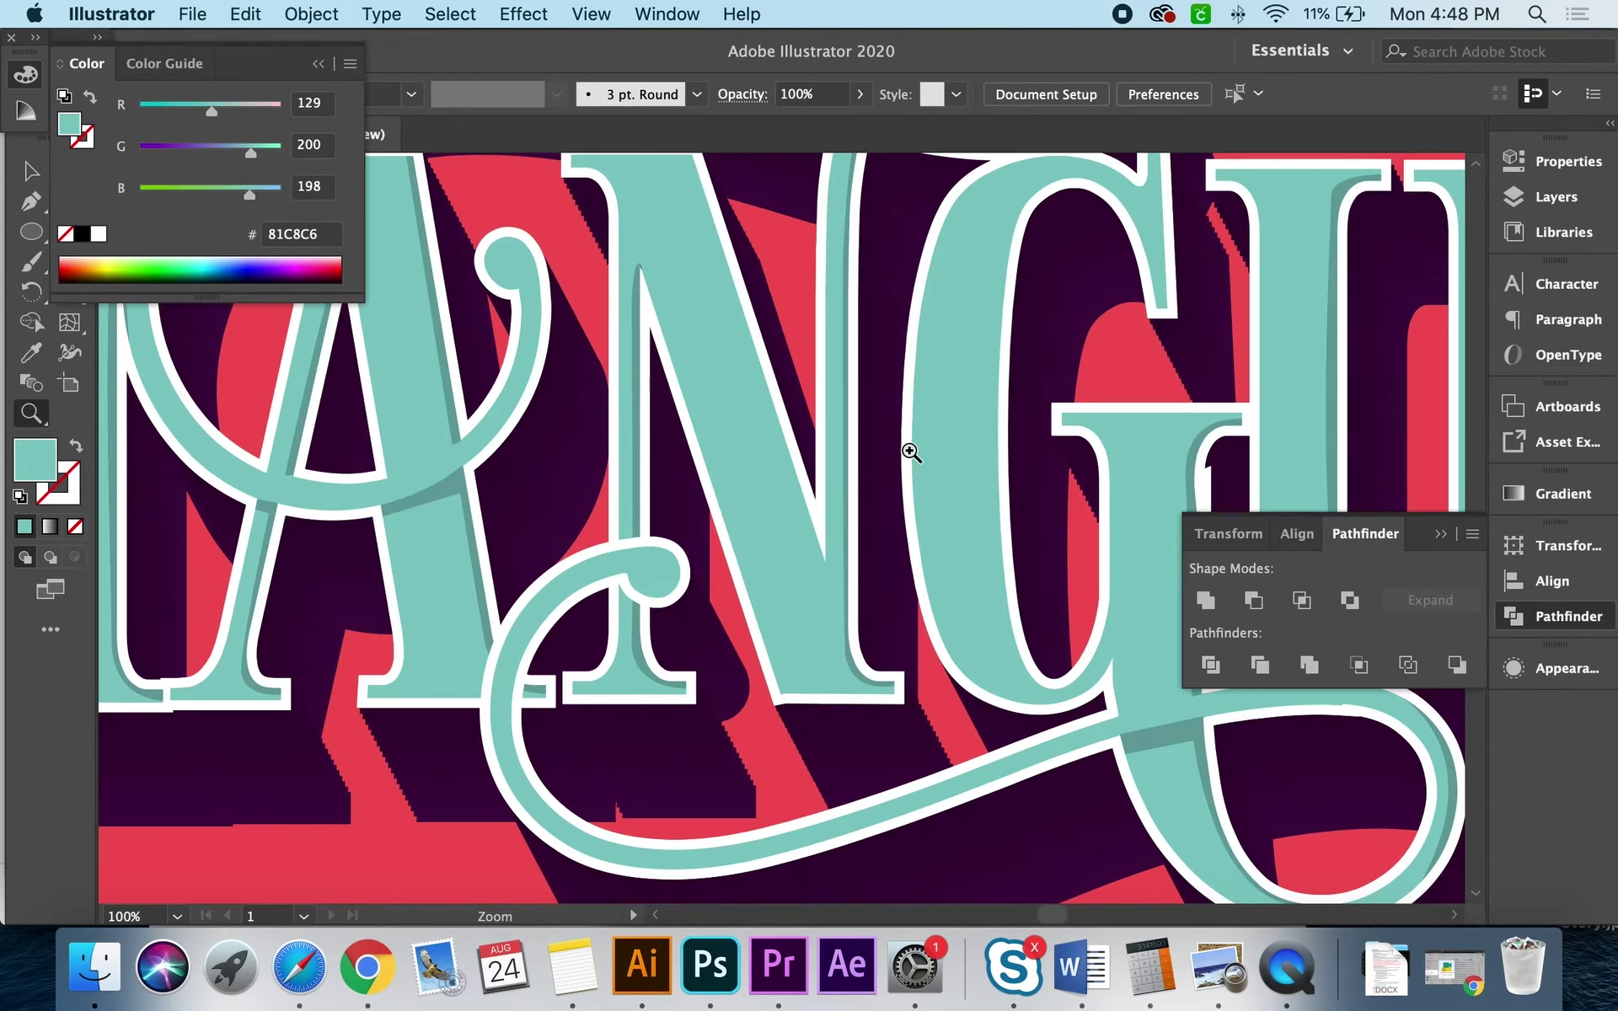
Step: Delete the stray anchor point from the white outline at the G's inner corner
{"action": "scroll", "coordinate": [817, 585], "scroll_direction": "right", "scroll_amount": 3}
{"action": "left_click", "coordinate": [948, 379]}
{"action": "left_click", "coordinate": [759, 488]}
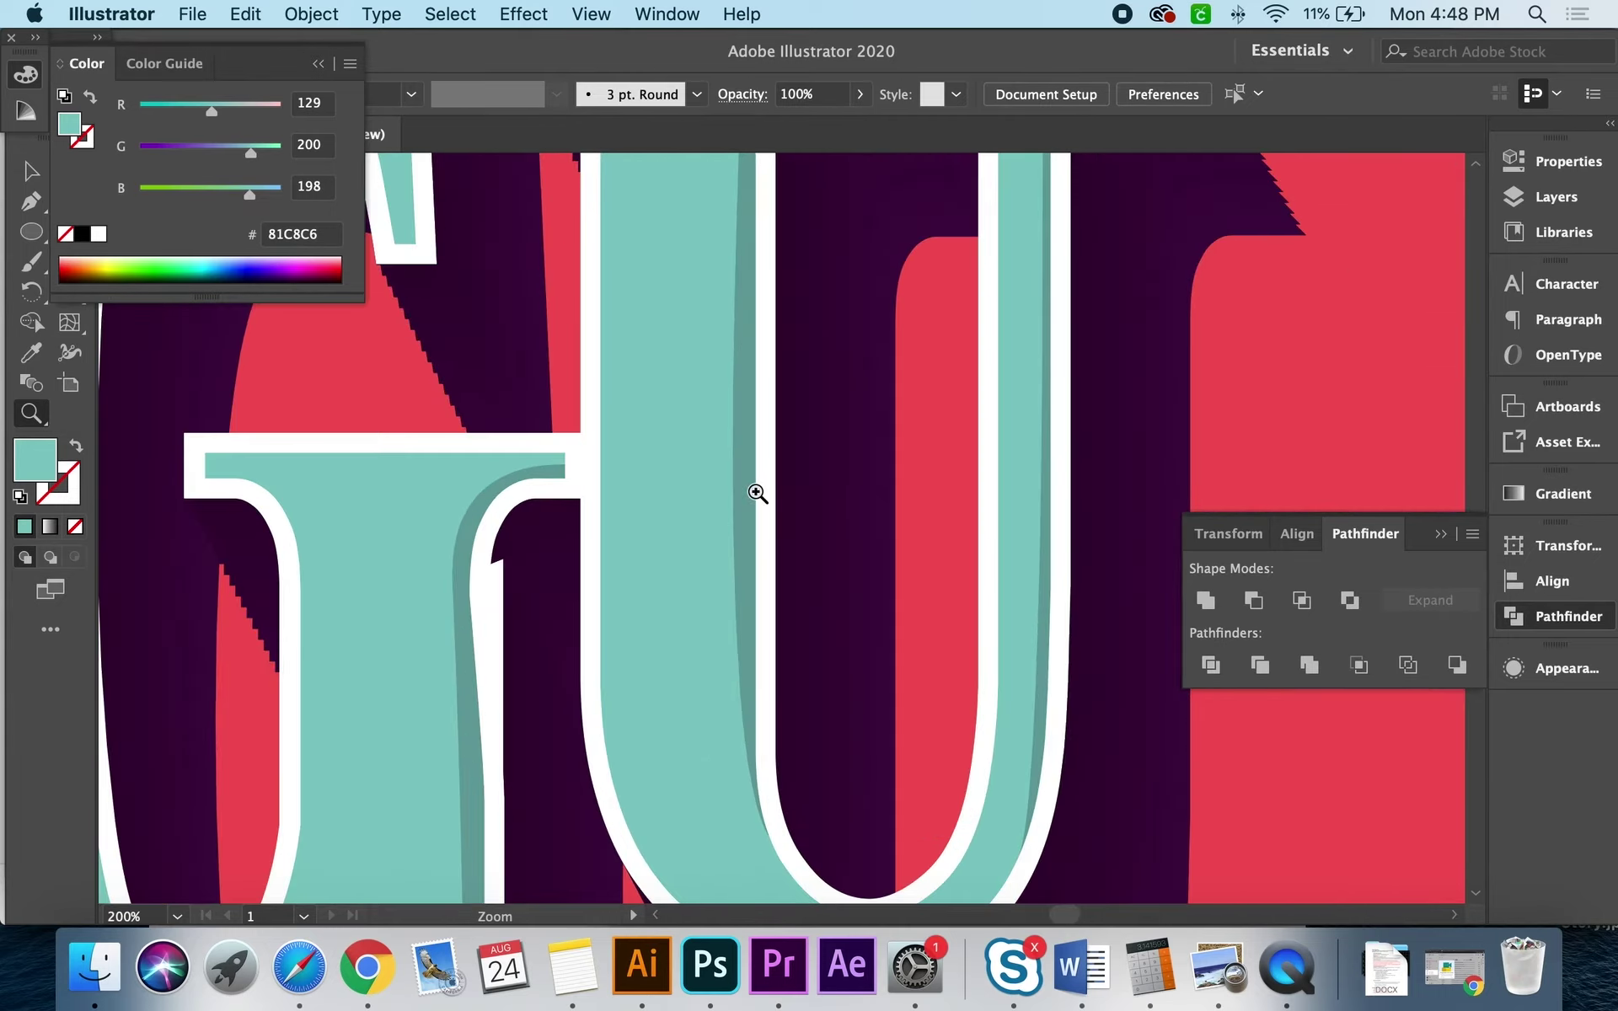
{"action": "left_click", "coordinate": [531, 621]}
{"action": "key", "text": "a"}
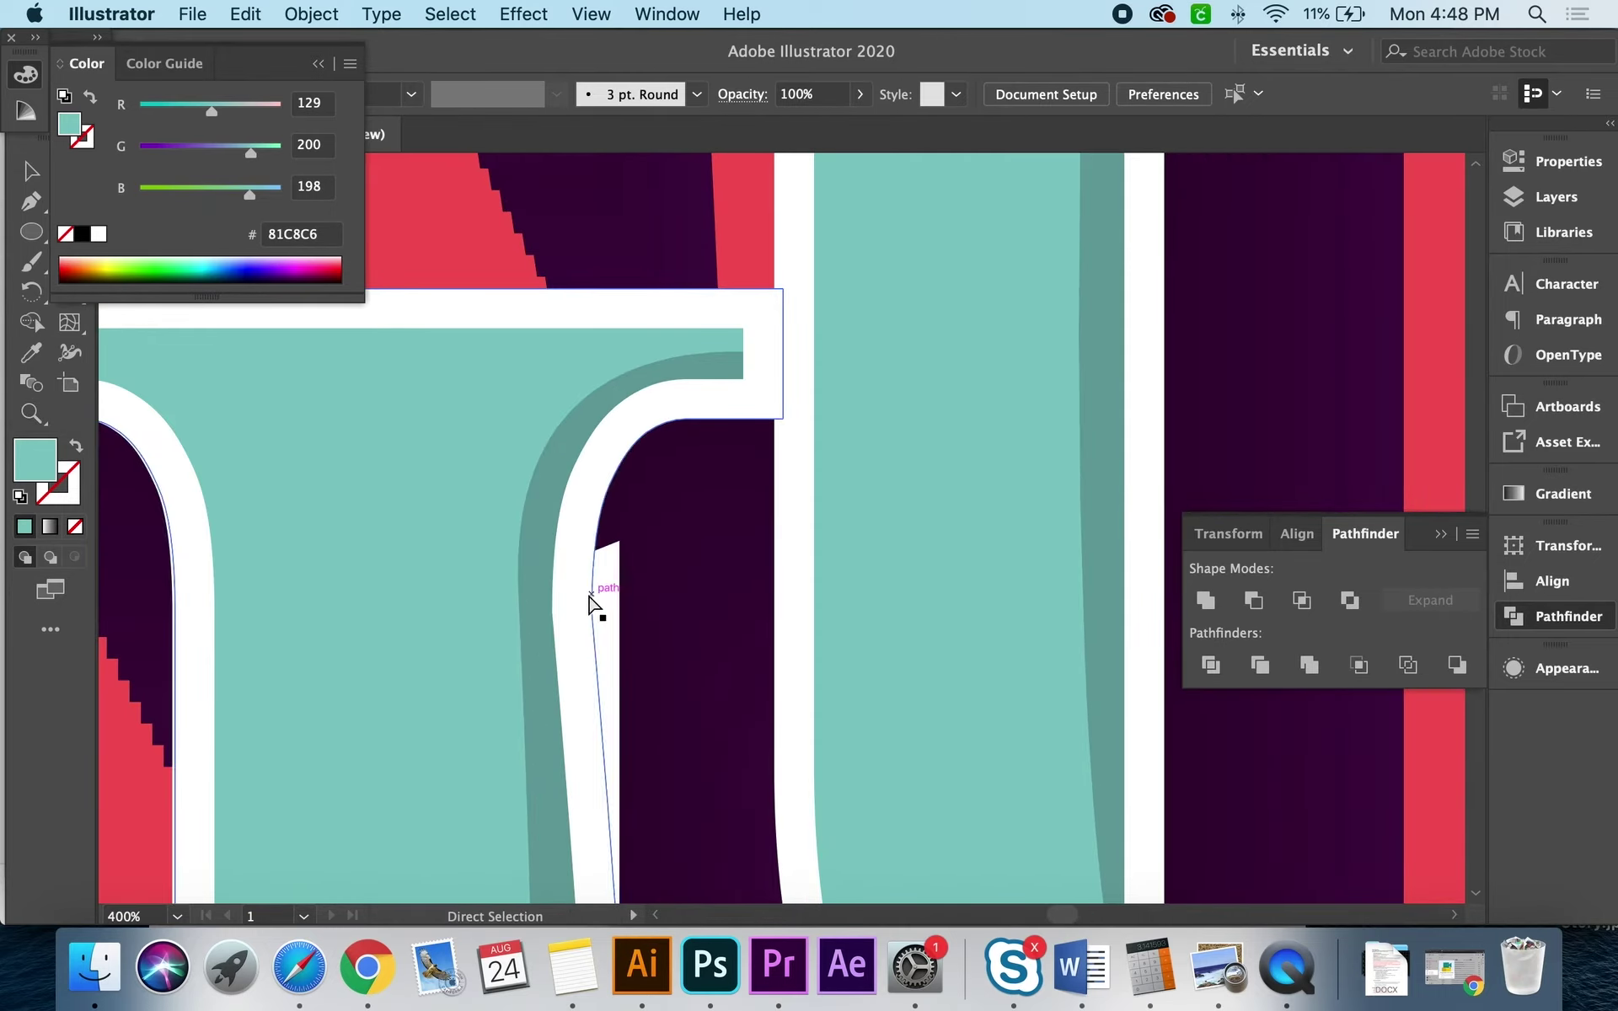
{"action": "left_click", "coordinate": [606, 601]}
{"action": "key", "text": "p"}
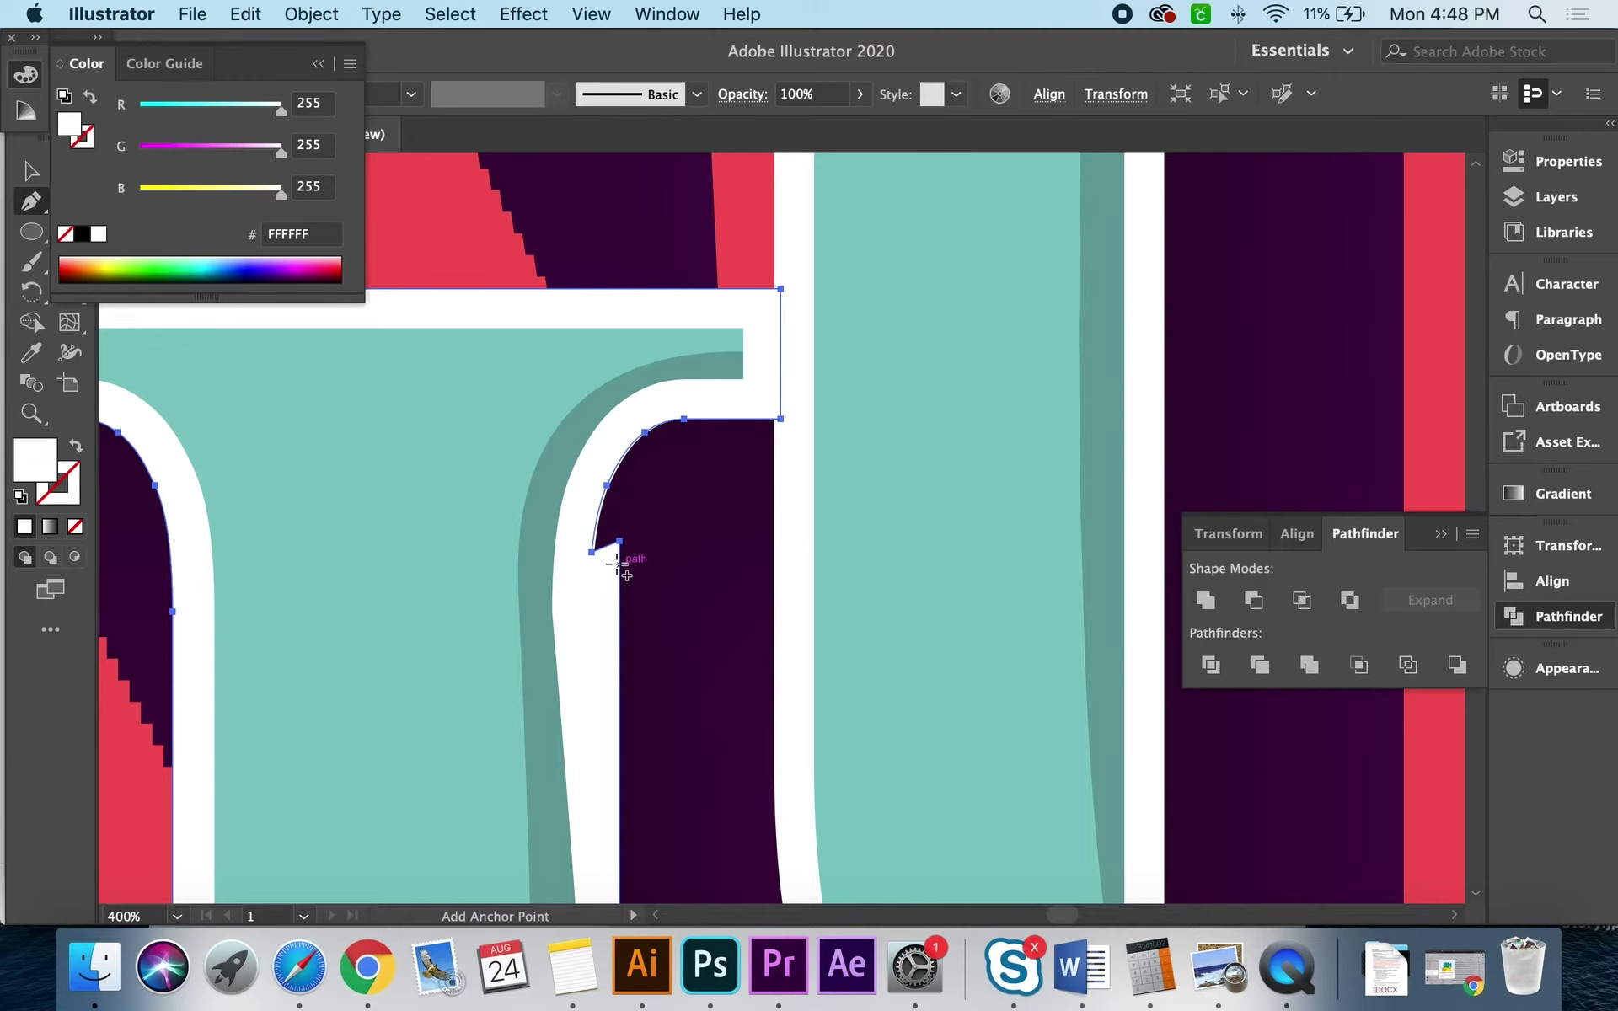
{"action": "left_click", "coordinate": [619, 542]}
{"action": "key", "text": "z"}
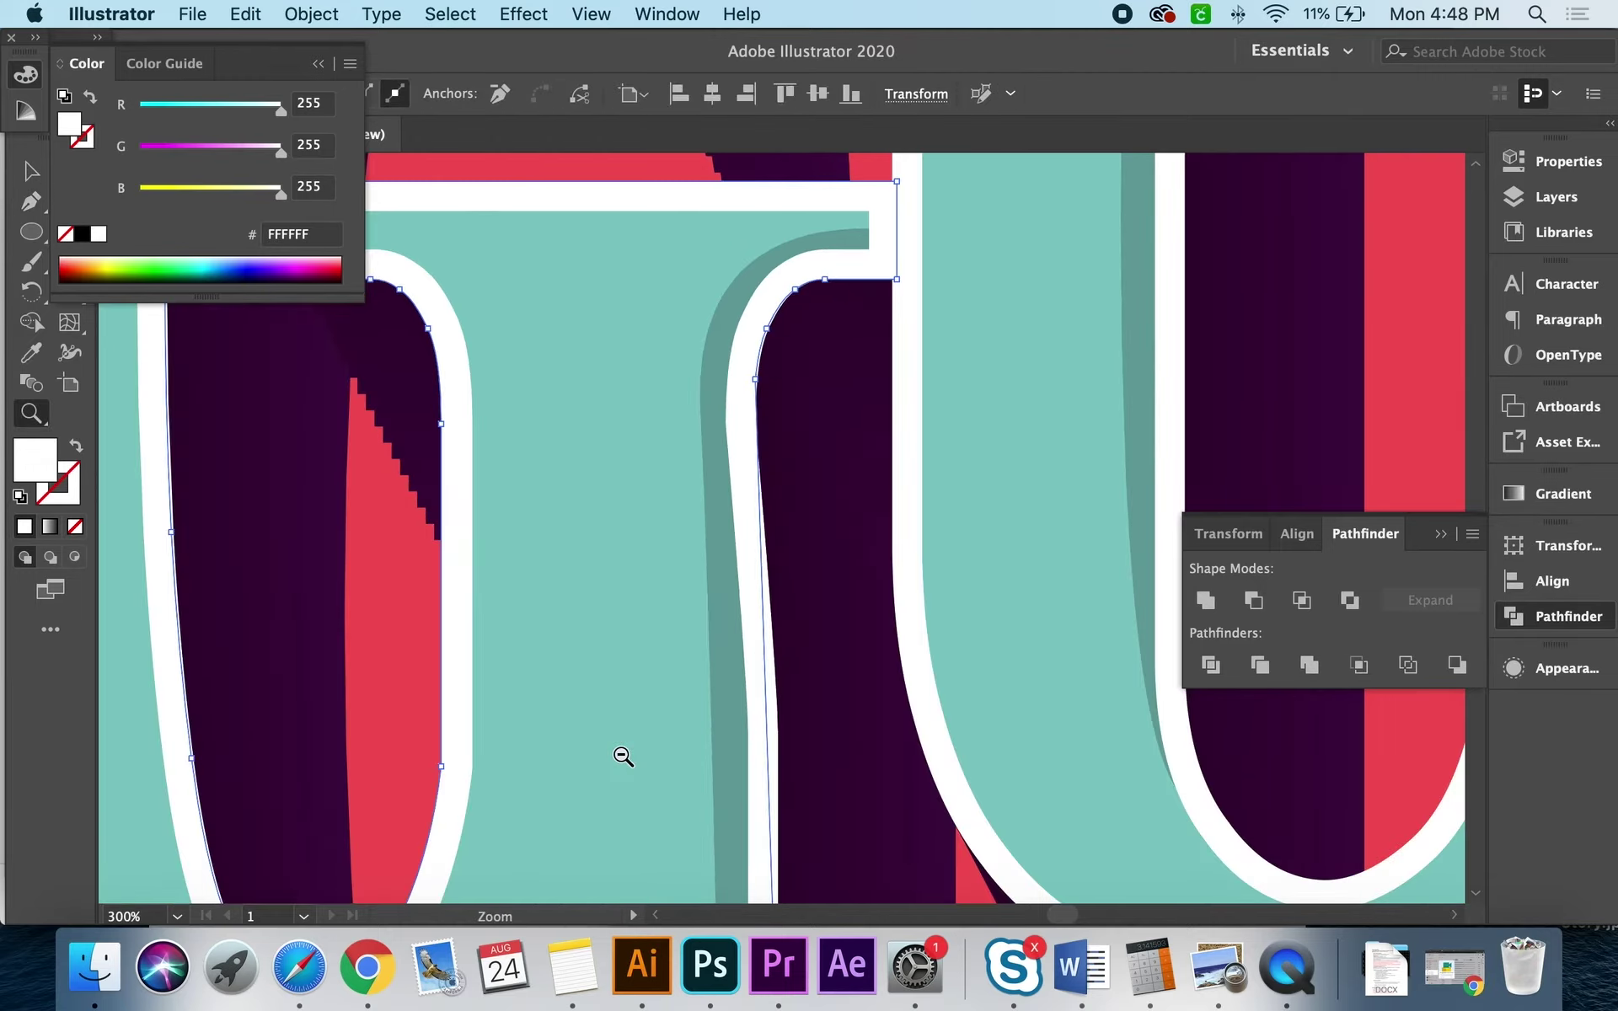
{"action": "left_click", "coordinate": [621, 750], "text": "alt"}
{"action": "key", "text": "v"}
Step: Select the faint 20% opacity path between the letters using Outline view
{"action": "key", "text": "z"}
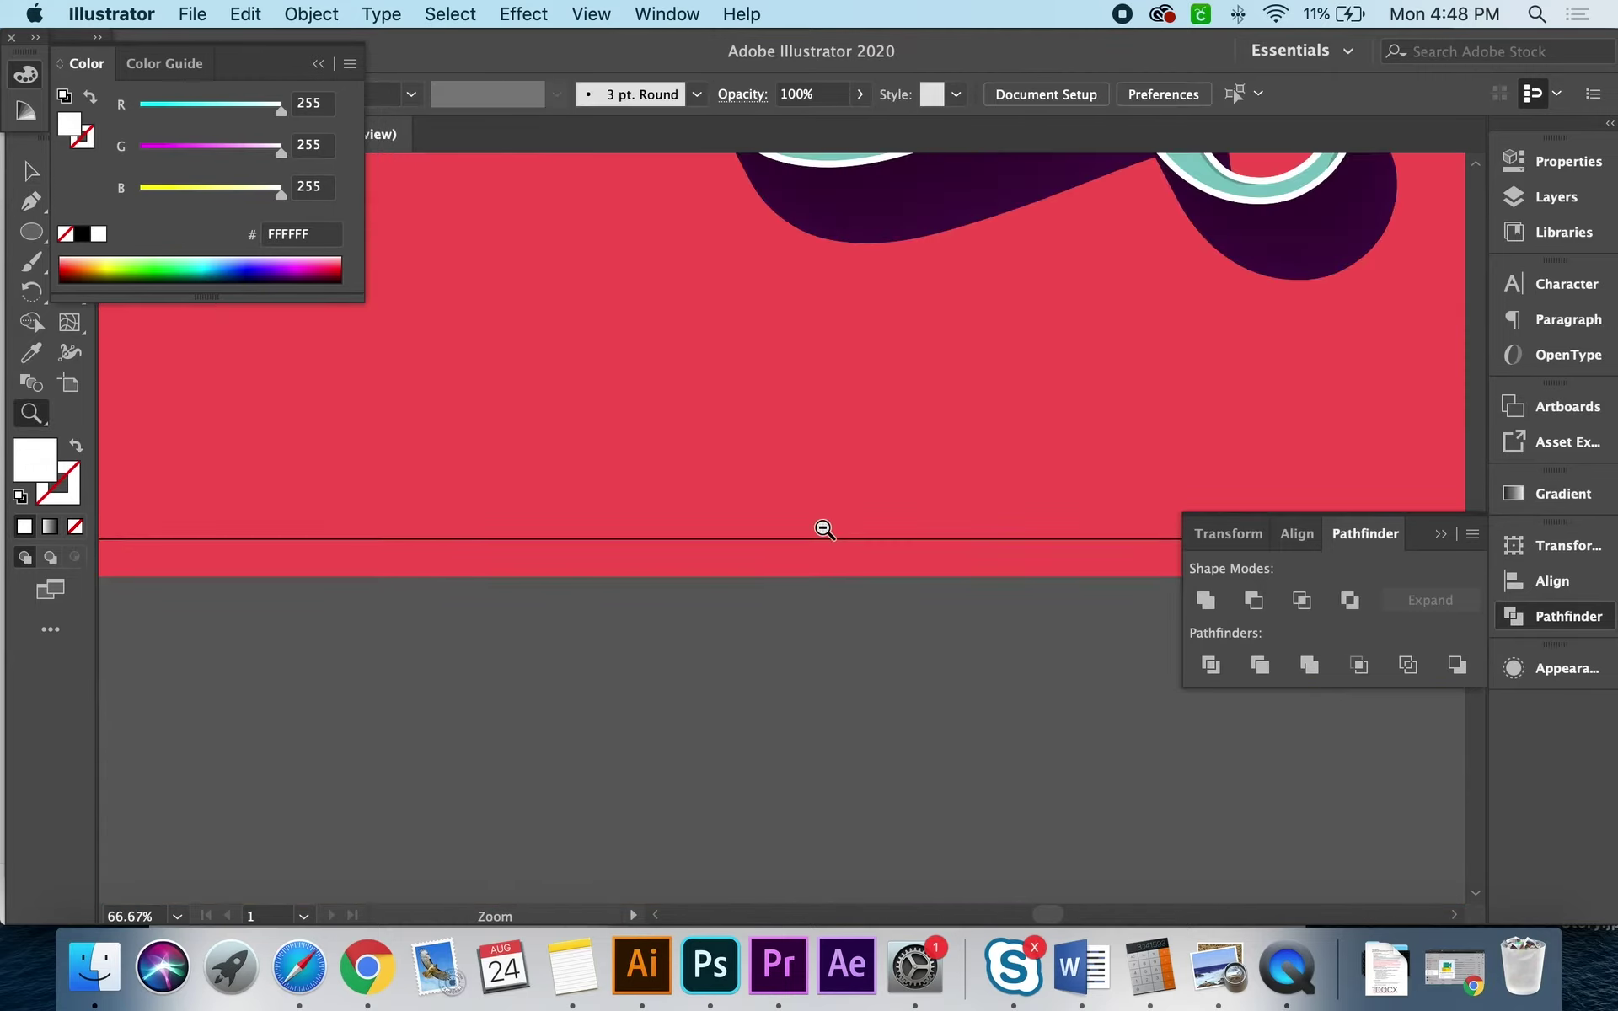
{"action": "left_click", "coordinate": [824, 531], "text": "alt"}
{"action": "left_click", "coordinate": [824, 527]}
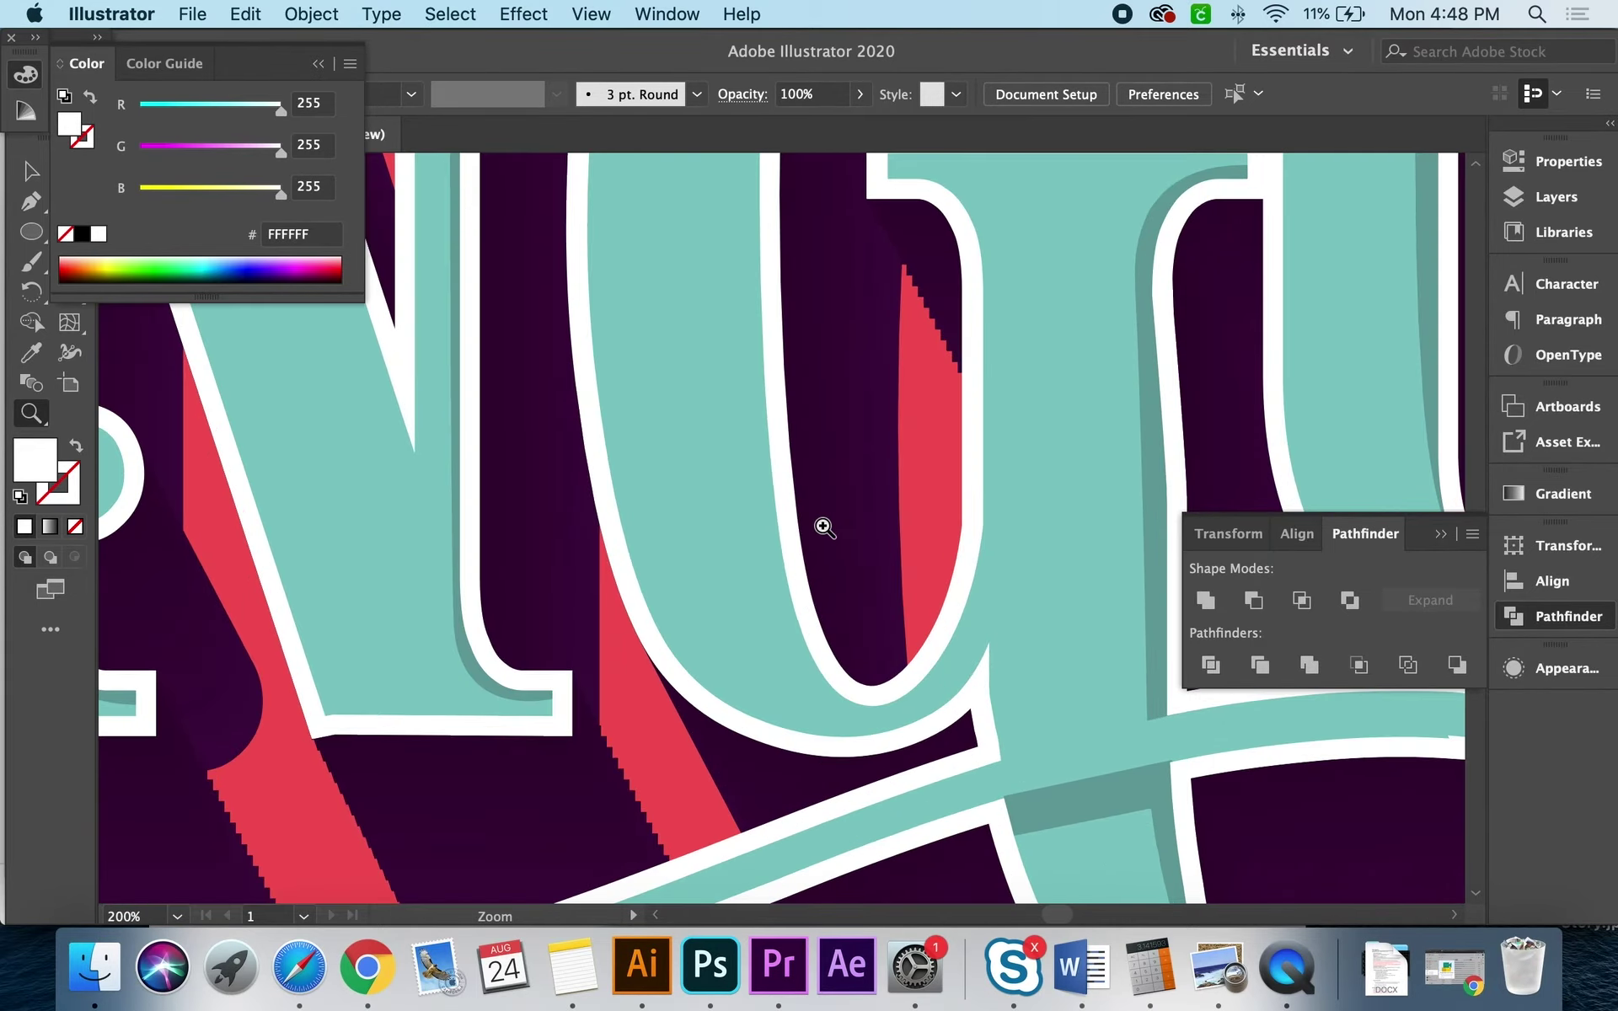
{"action": "key", "text": "super+y"}
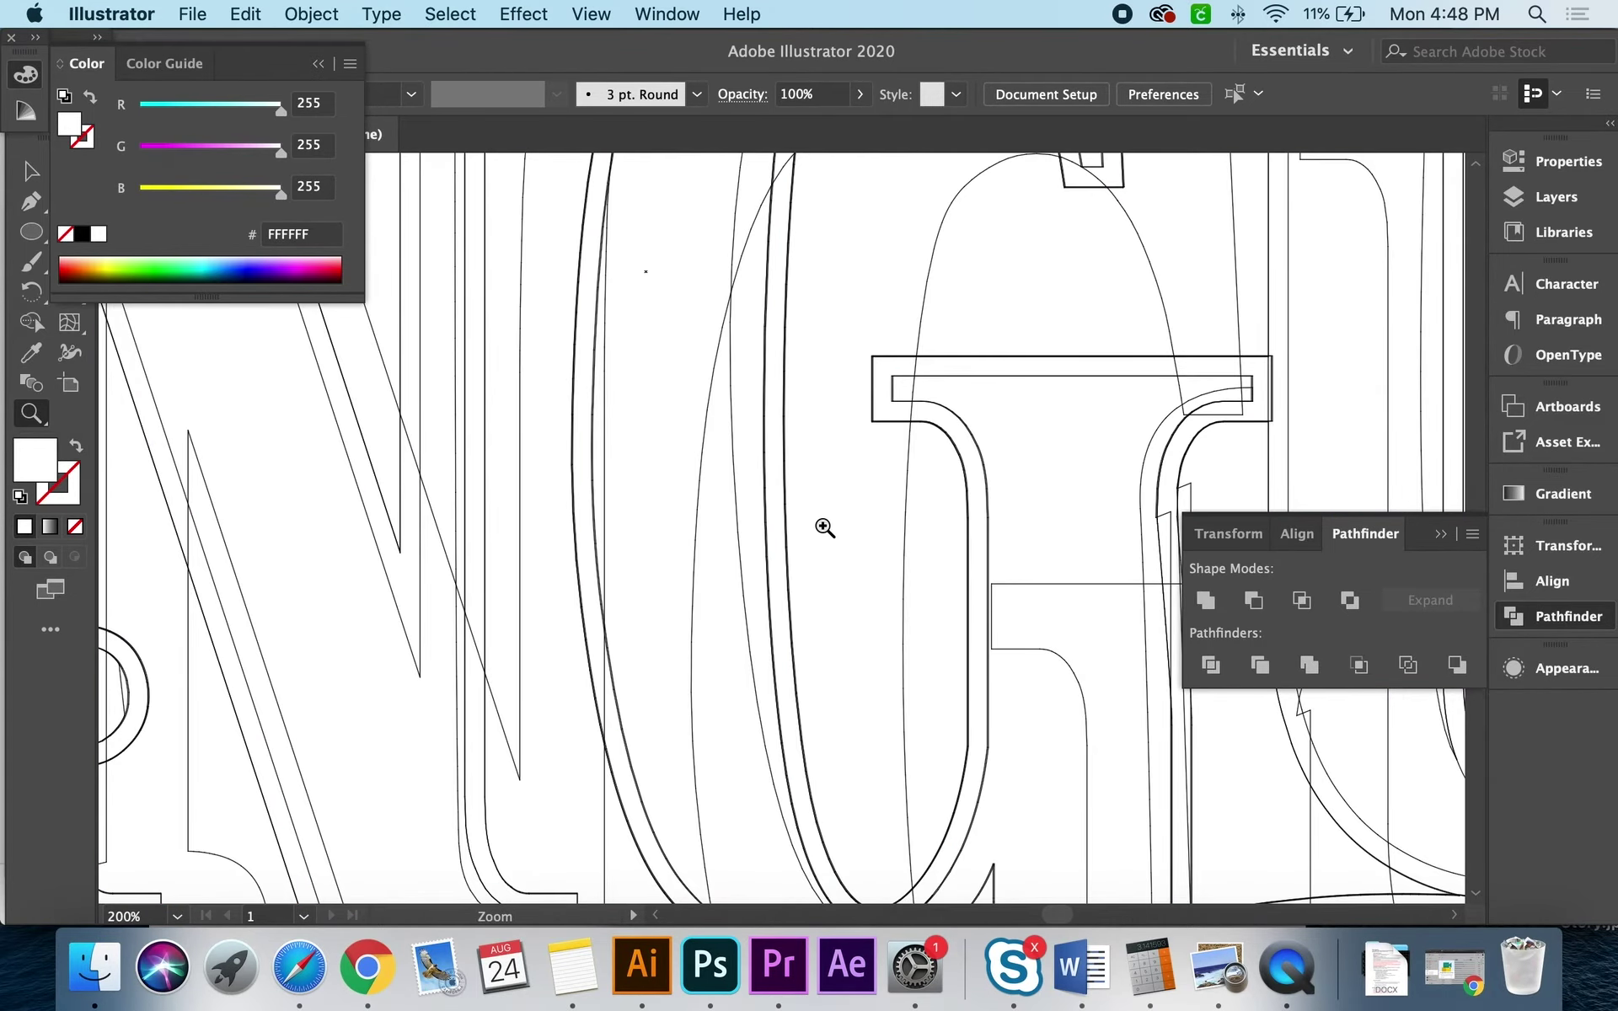
{"action": "left_click", "coordinate": [734, 490]}
{"action": "key", "text": "super+y"}
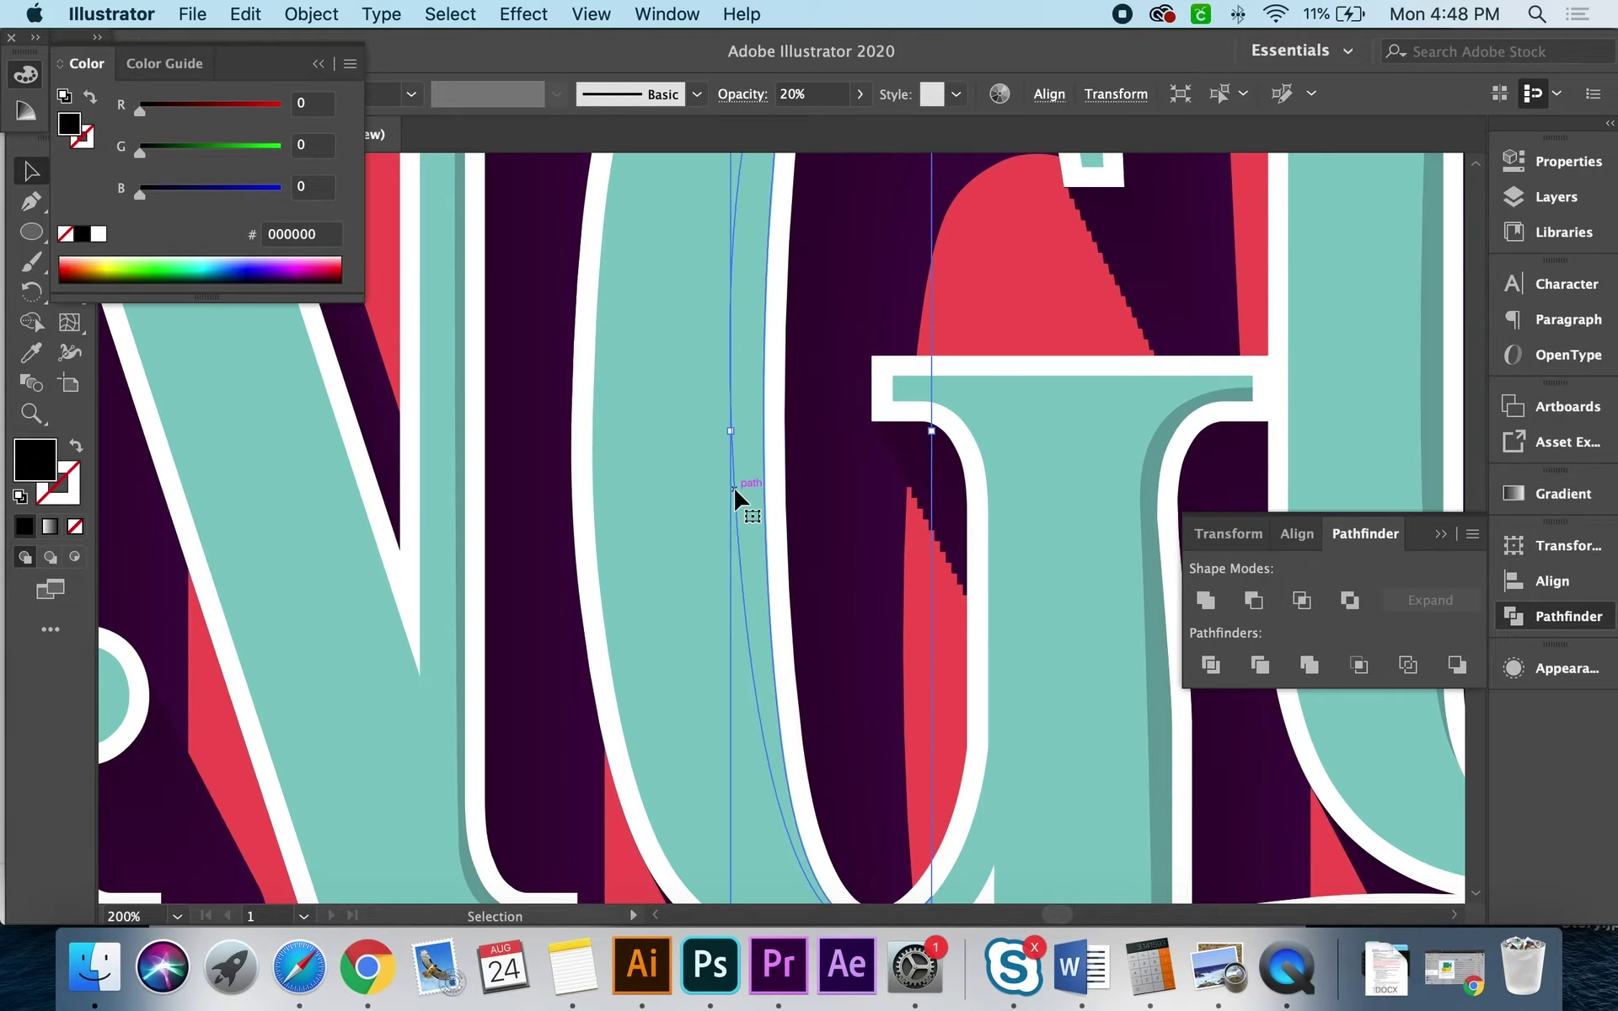
Step: Bring the faint path to the front via Arrange > Bring to Front
{"action": "right_click", "coordinate": [736, 493]}
{"action": "left_click", "coordinate": [1047, 791]}
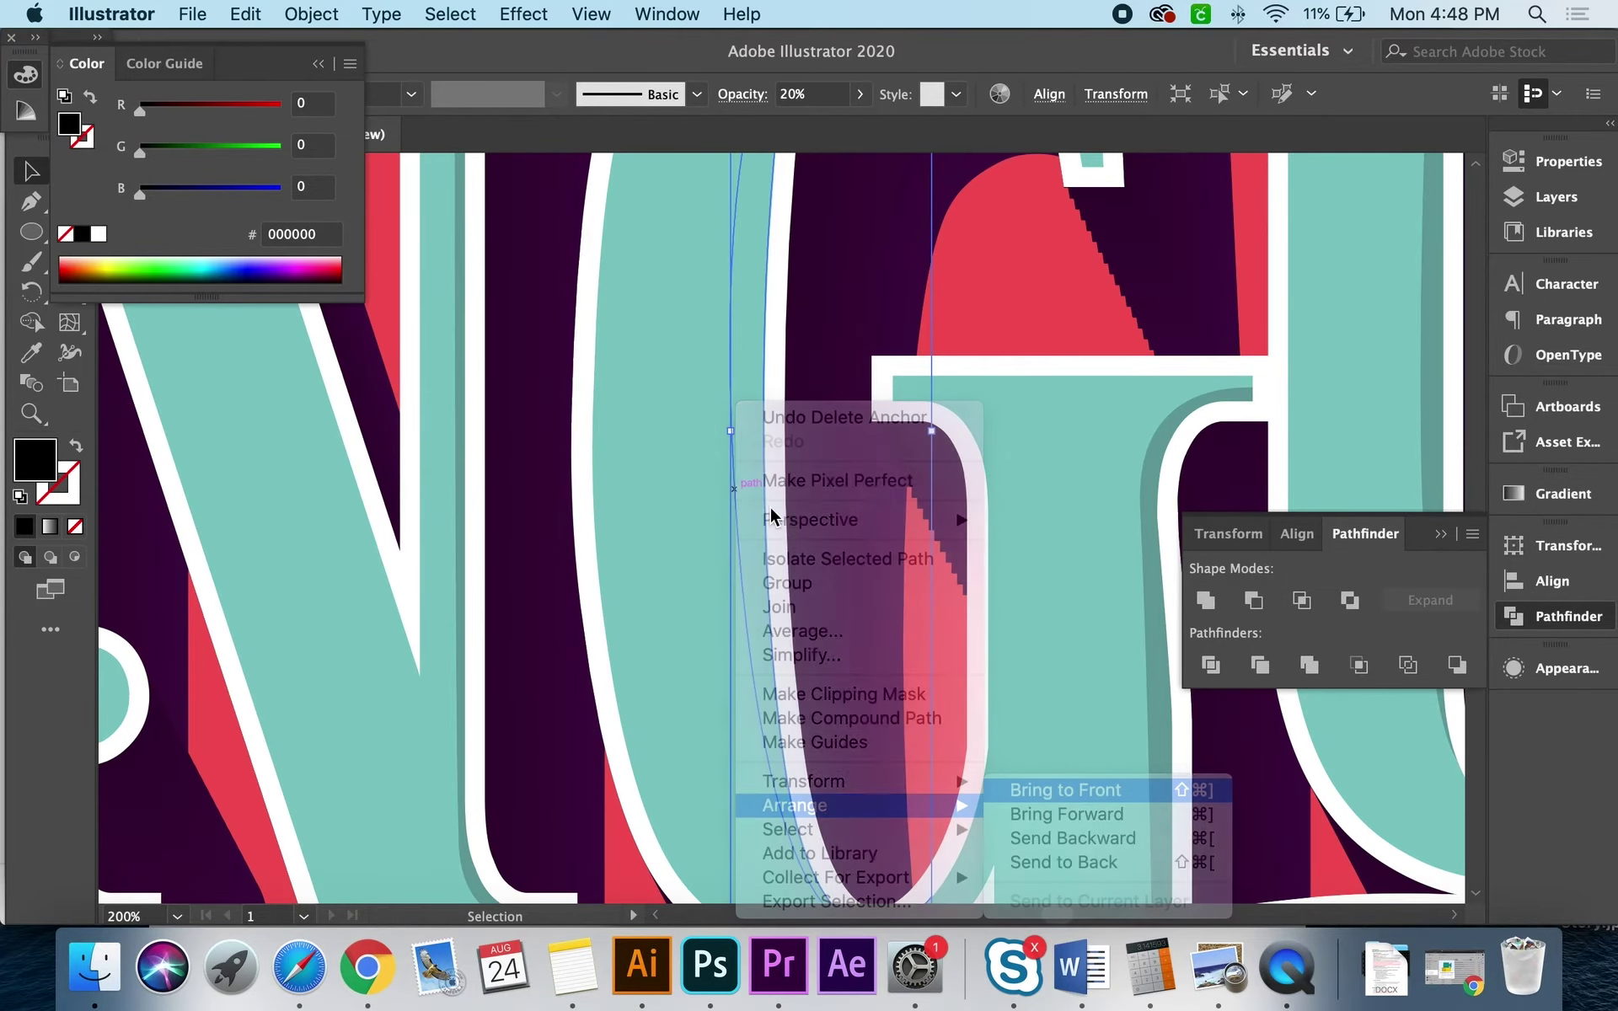
{"action": "key", "text": "z"}
{"action": "left_click", "coordinate": [767, 514], "text": "alt"}
{"action": "left_click", "coordinate": [767, 508], "text": "alt"}
{"action": "left_click", "coordinate": [767, 510], "text": "alt"}
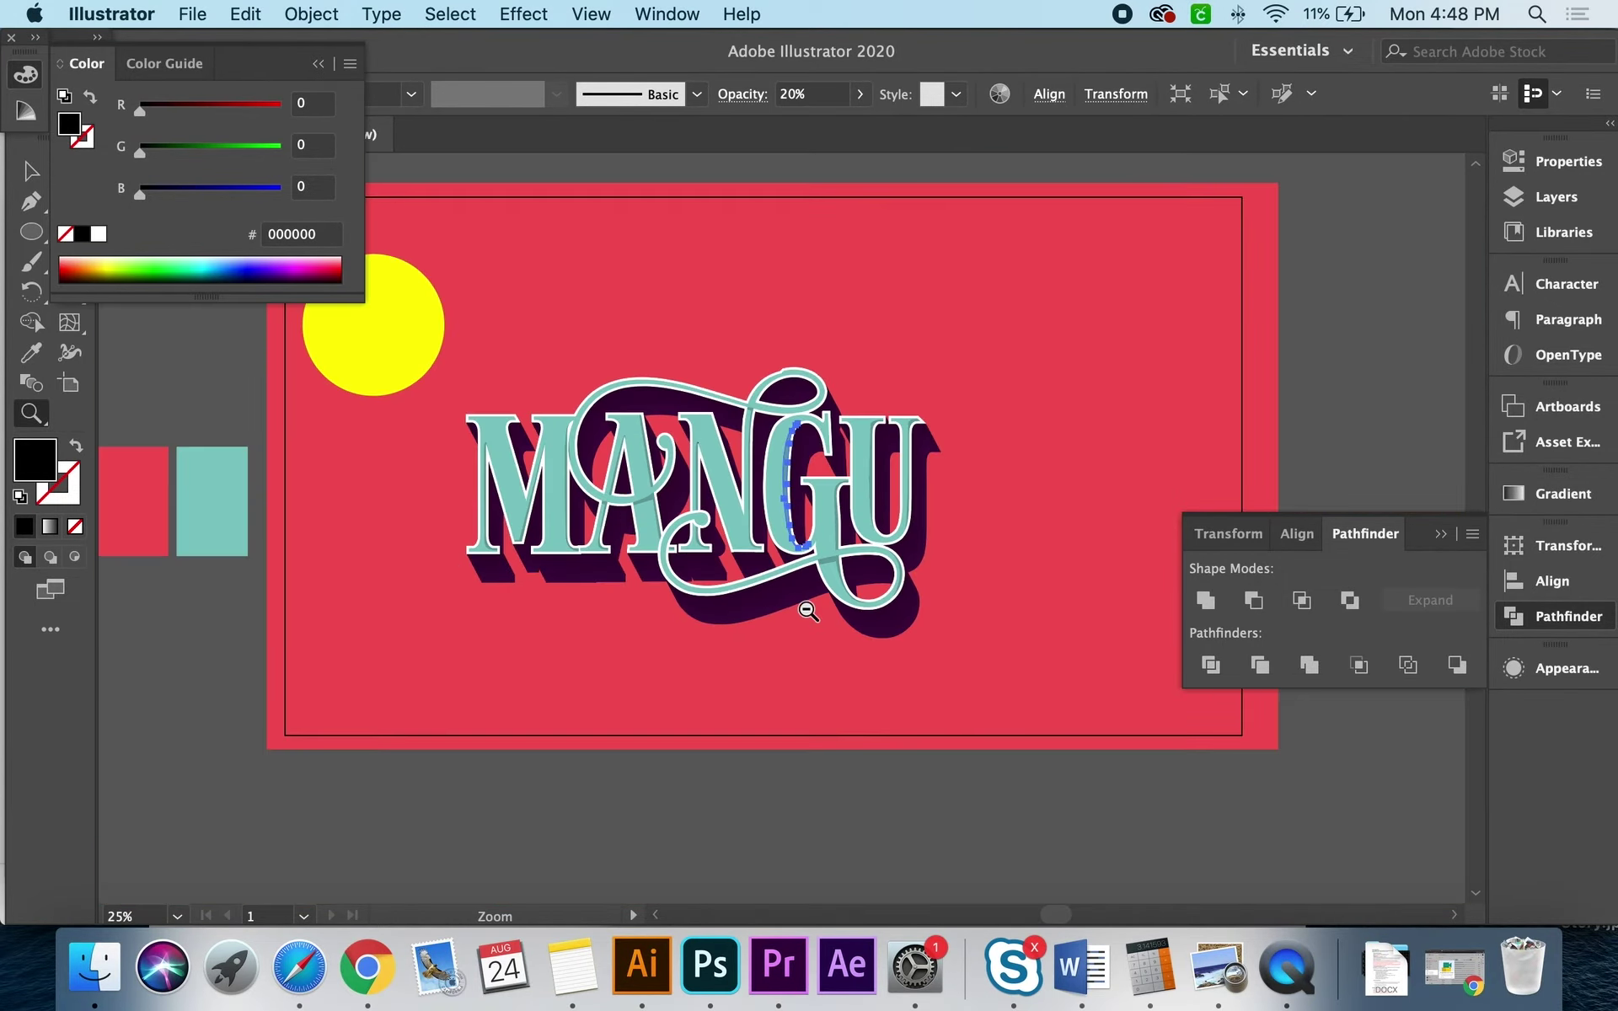
{"action": "left_click", "coordinate": [766, 523], "text": "alt"}
{"action": "left_click", "coordinate": [764, 532]}
{"action": "left_click", "coordinate": [817, 337]}
{"action": "left_click", "coordinate": [789, 423]}
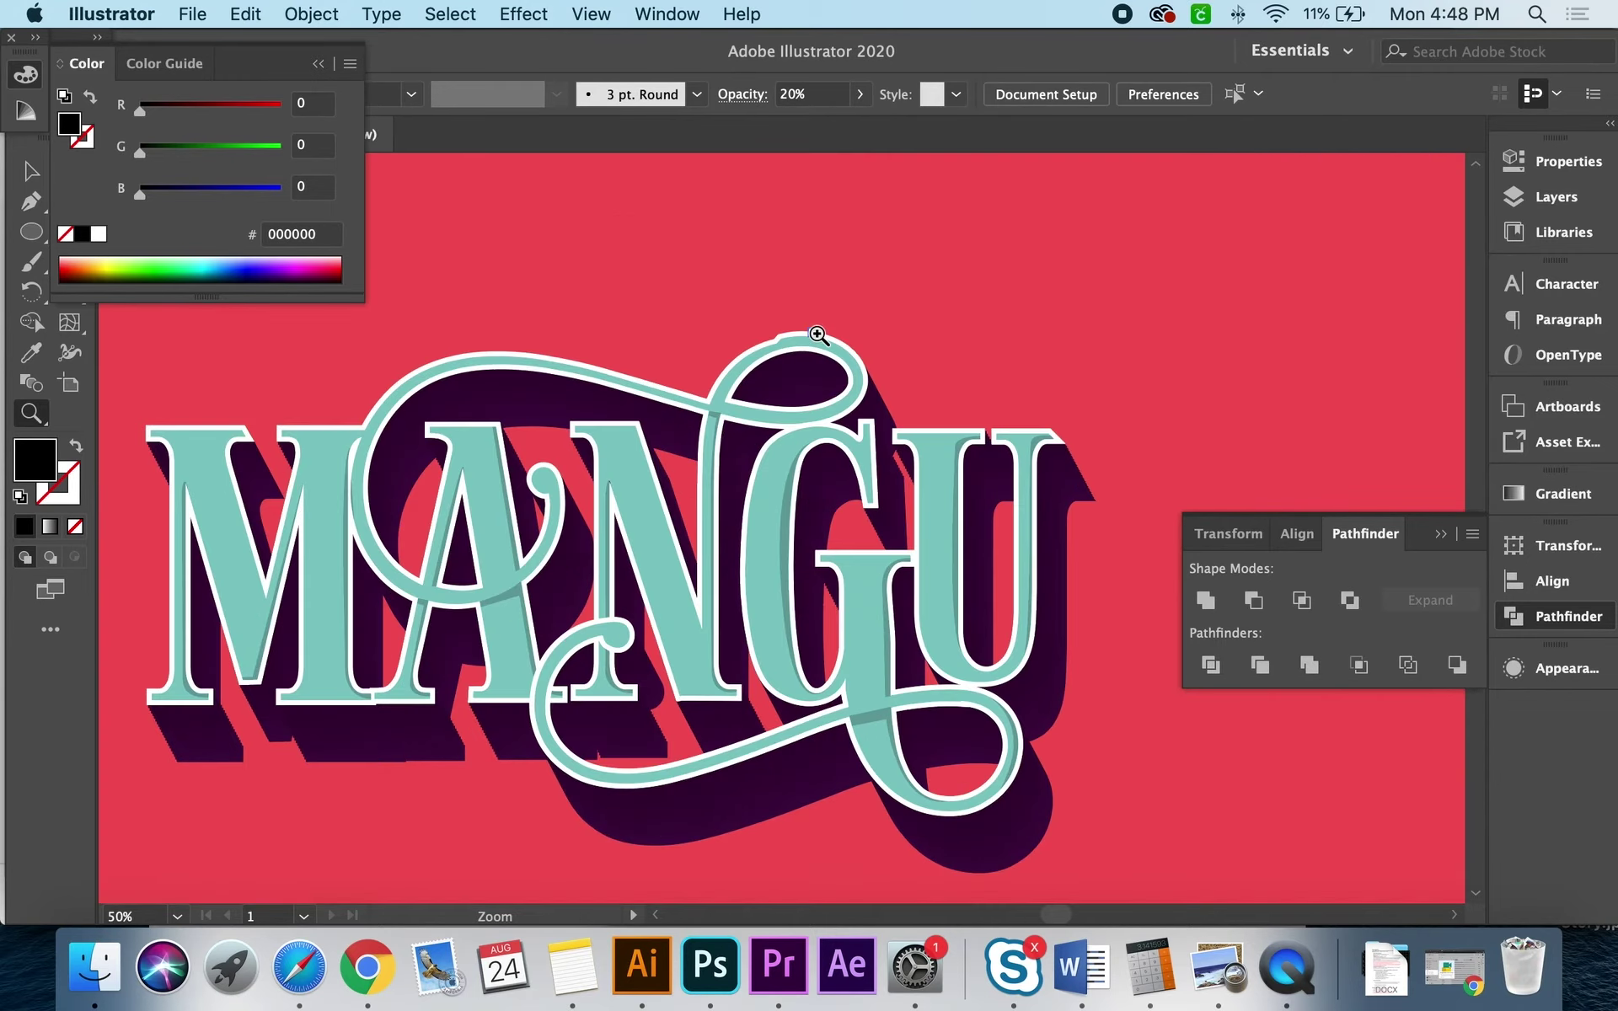
{"action": "left_click", "coordinate": [799, 619]}
{"action": "left_click", "coordinate": [819, 518]}
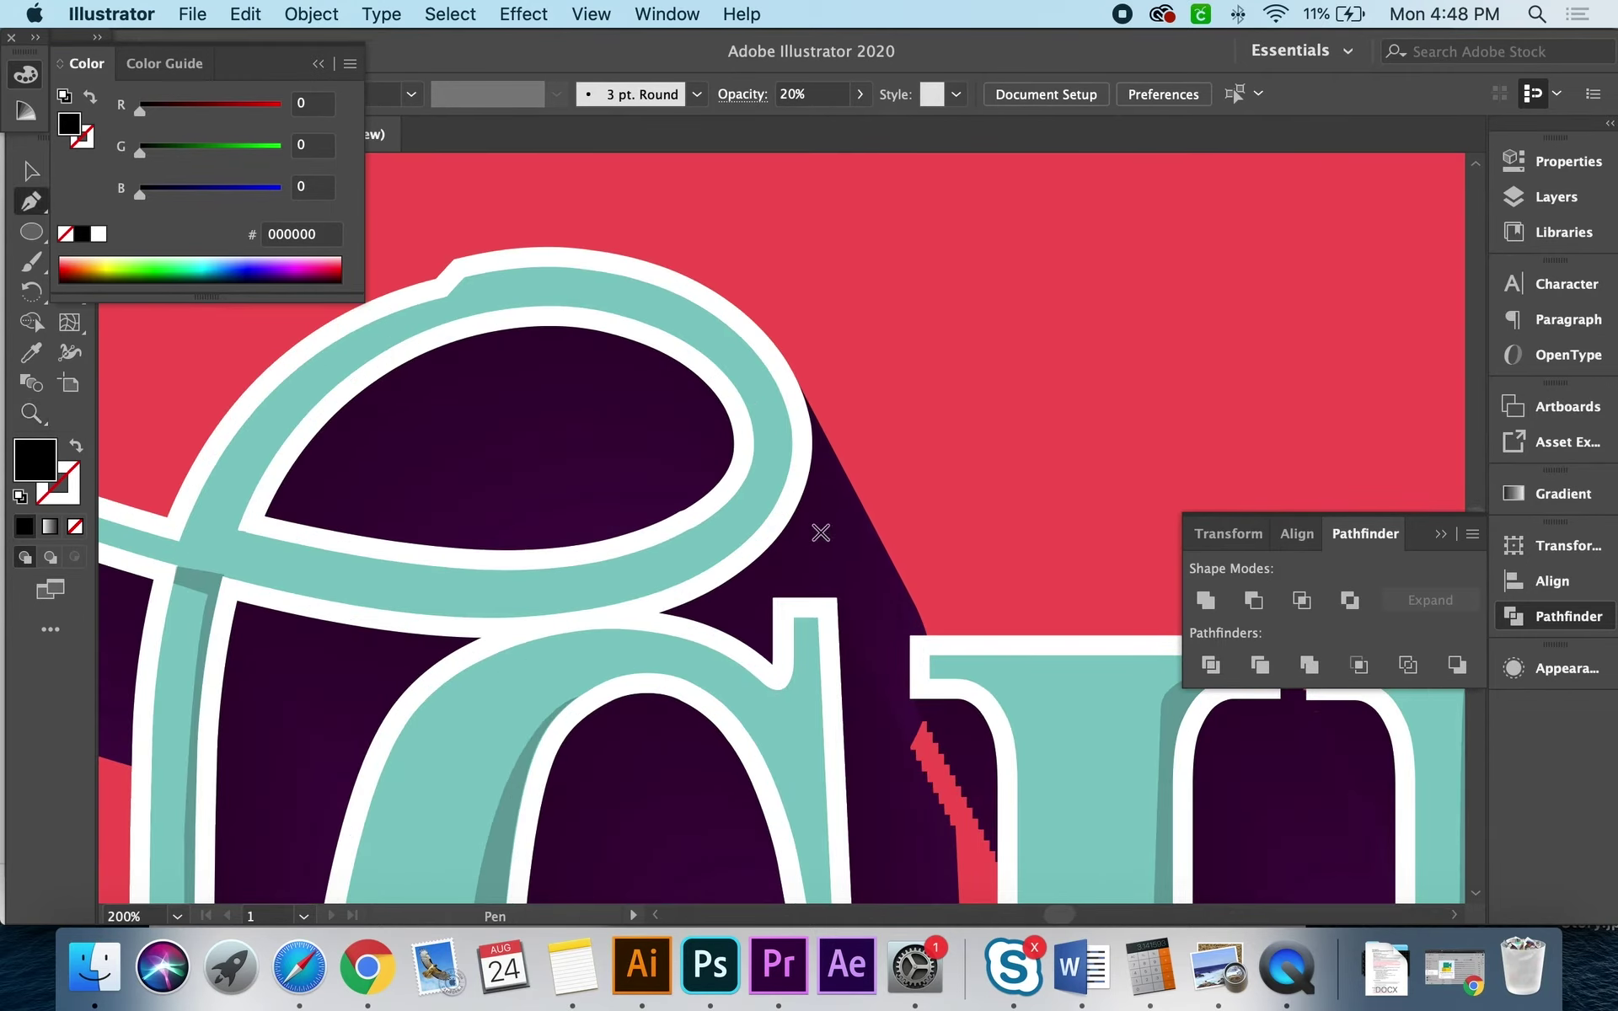
Step: Draw a closed shape beside the top swash loop and fill it with the dark purple shadow colour
{"action": "left_click", "coordinate": [729, 325]}
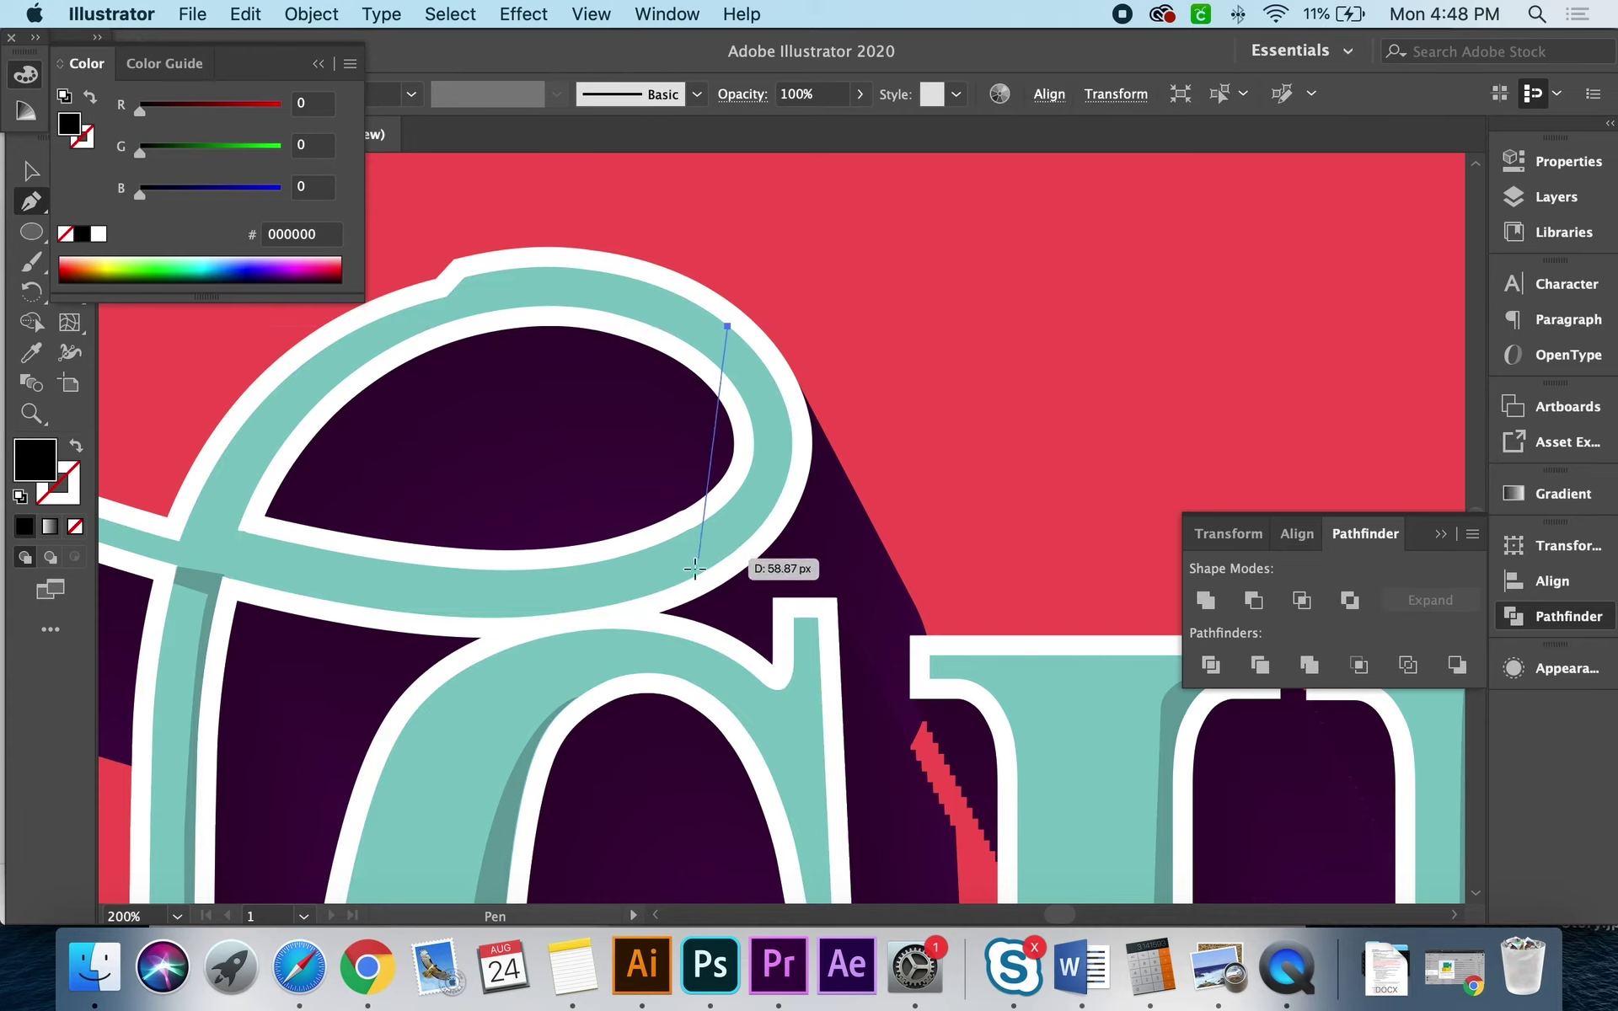
{"action": "left_click_drag", "start_coordinate": [666, 594], "coordinate": [495, 686]}
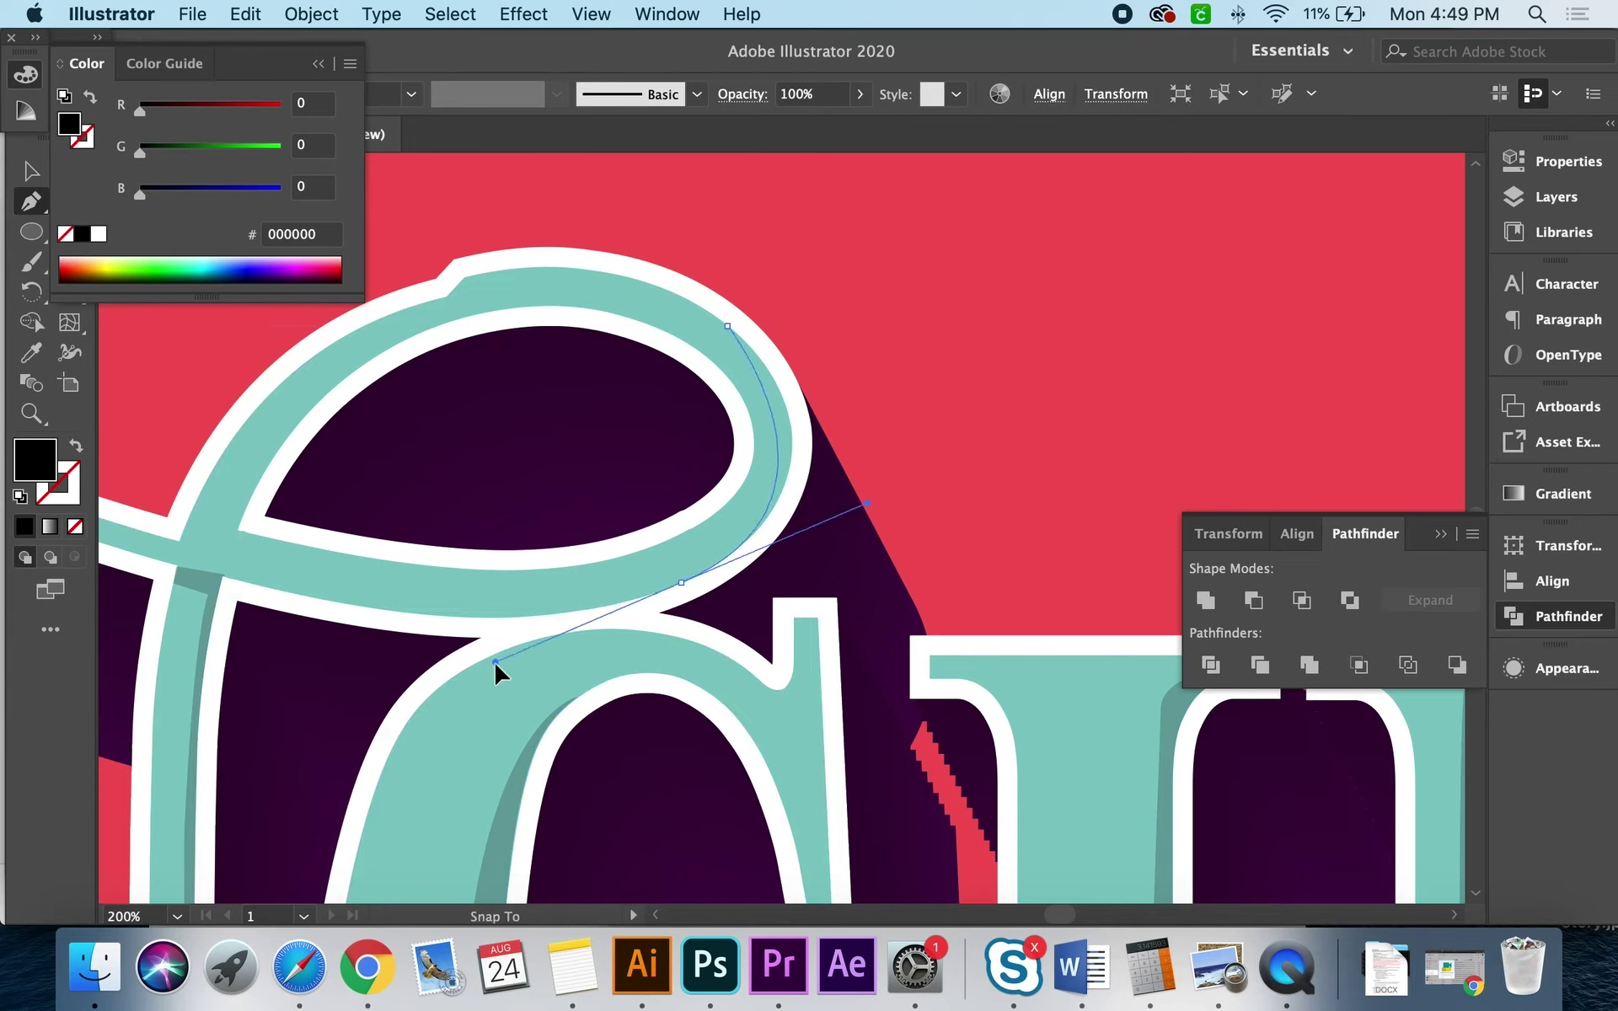
{"action": "left_click", "coordinate": [877, 507]}
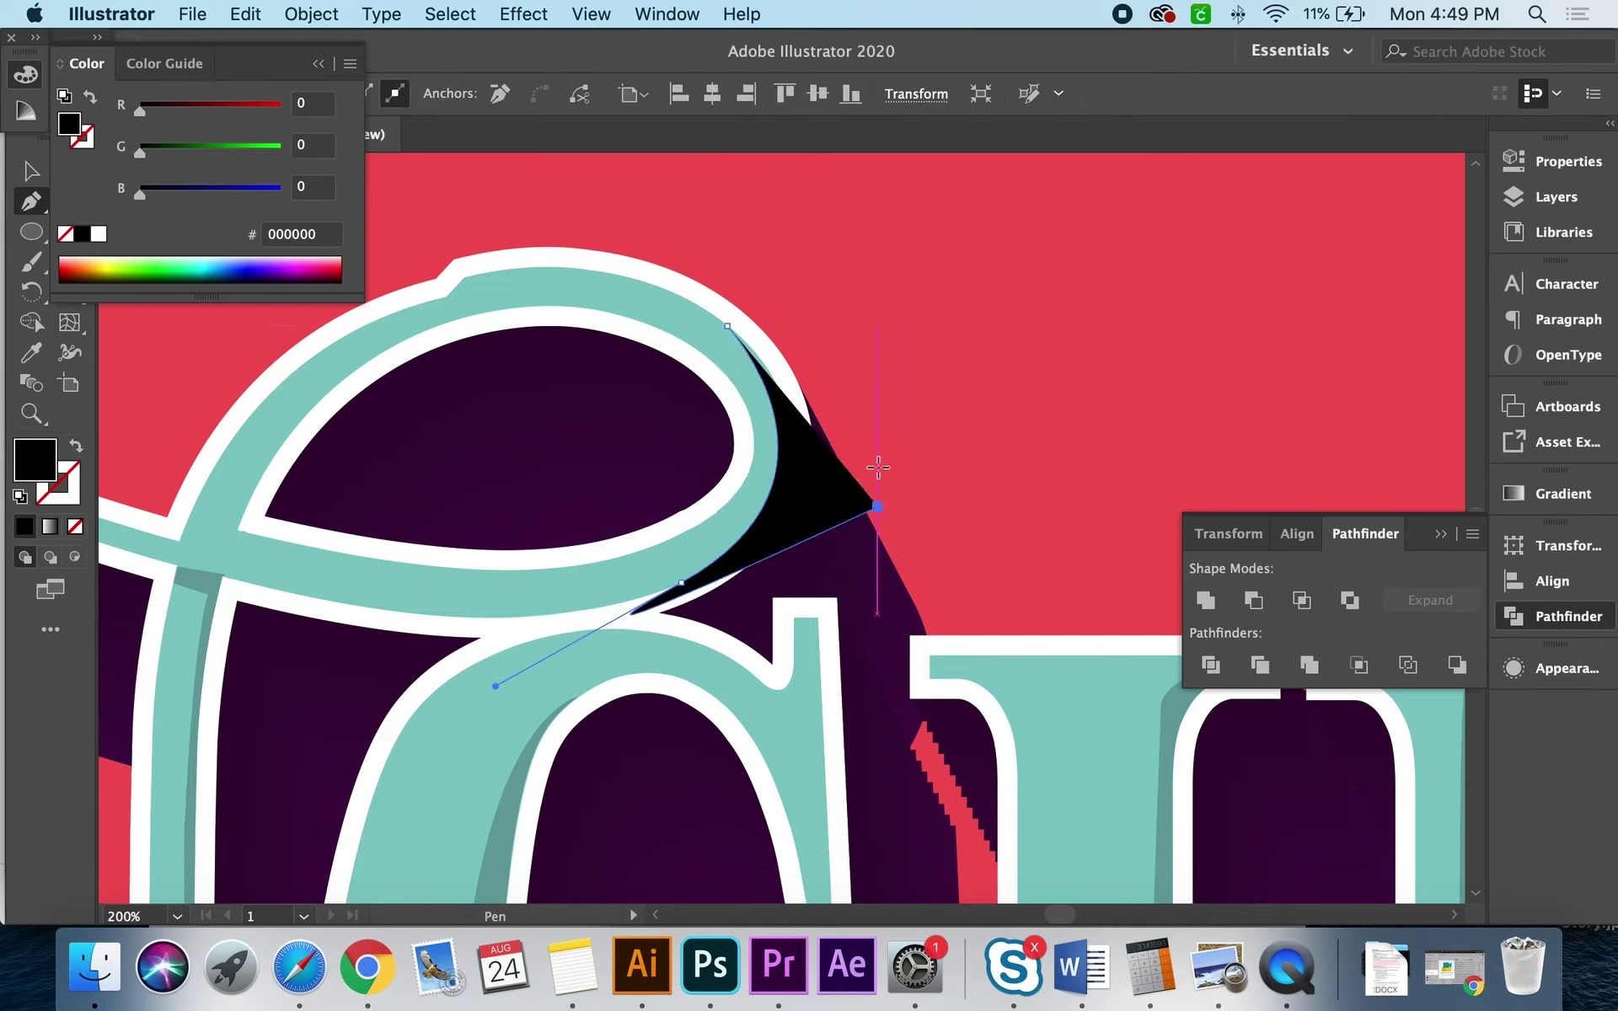
{"action": "left_click", "coordinate": [865, 398]}
{"action": "left_click", "coordinate": [728, 324]}
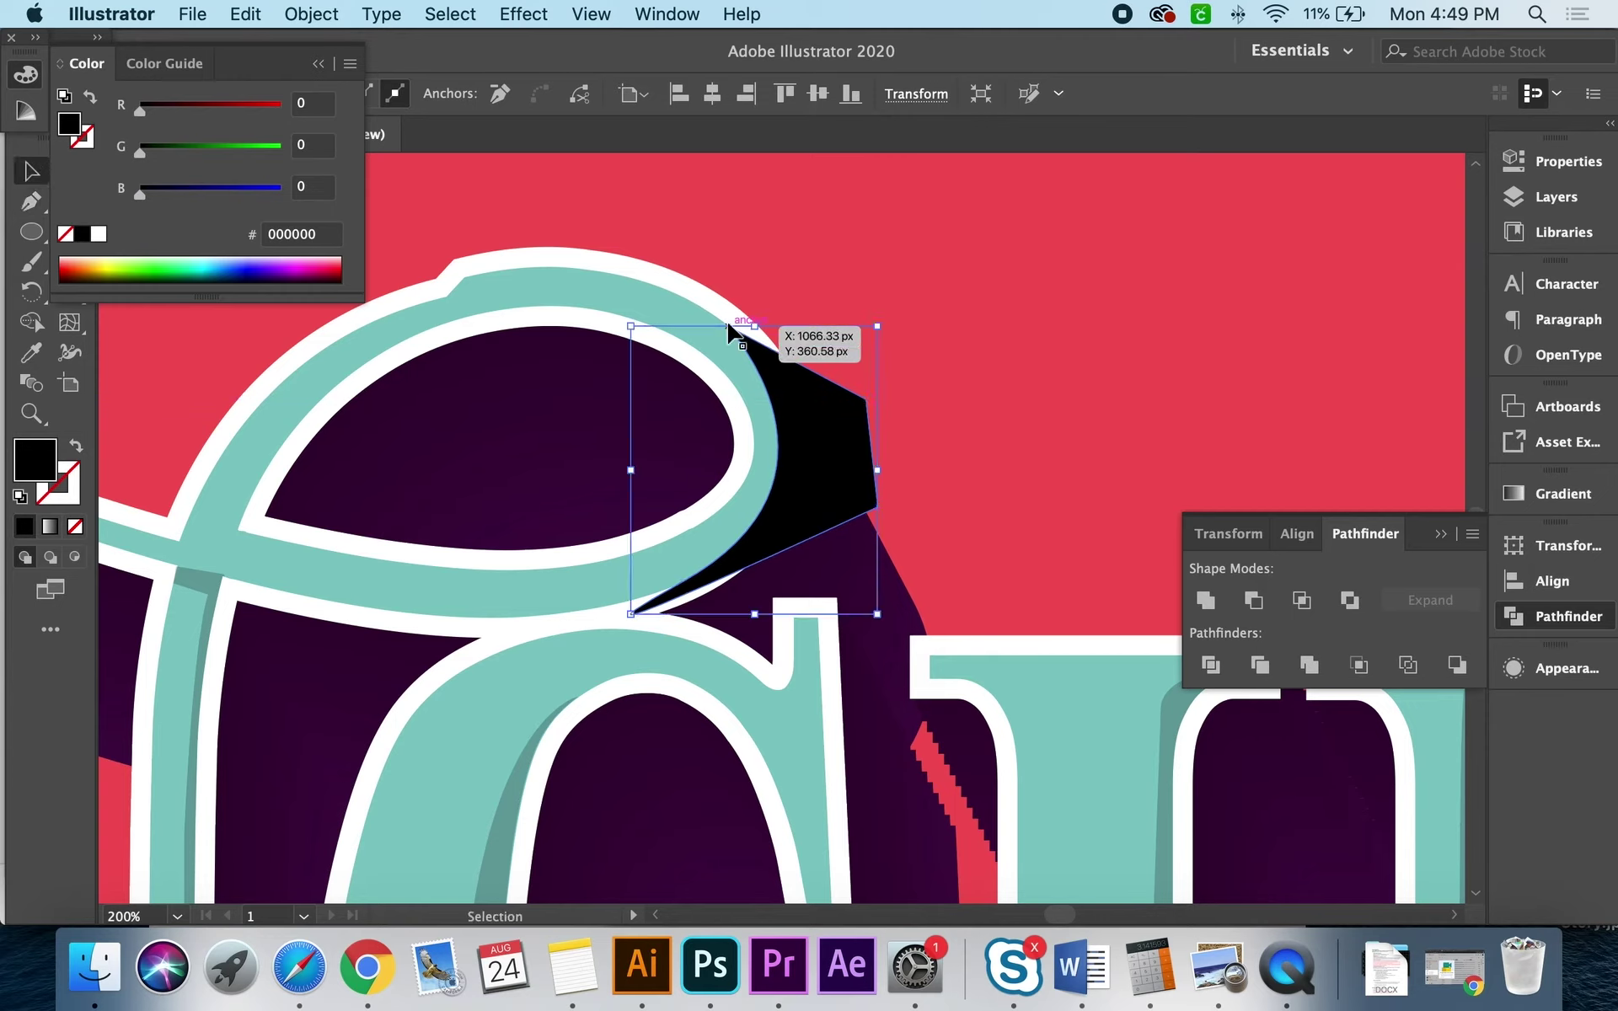
{"action": "key", "text": "i"}
{"action": "left_click", "coordinate": [498, 872]}
Step: Merge the overlapping pieces into the new shadow shape with Shape Builder
{"action": "key", "text": "a"}
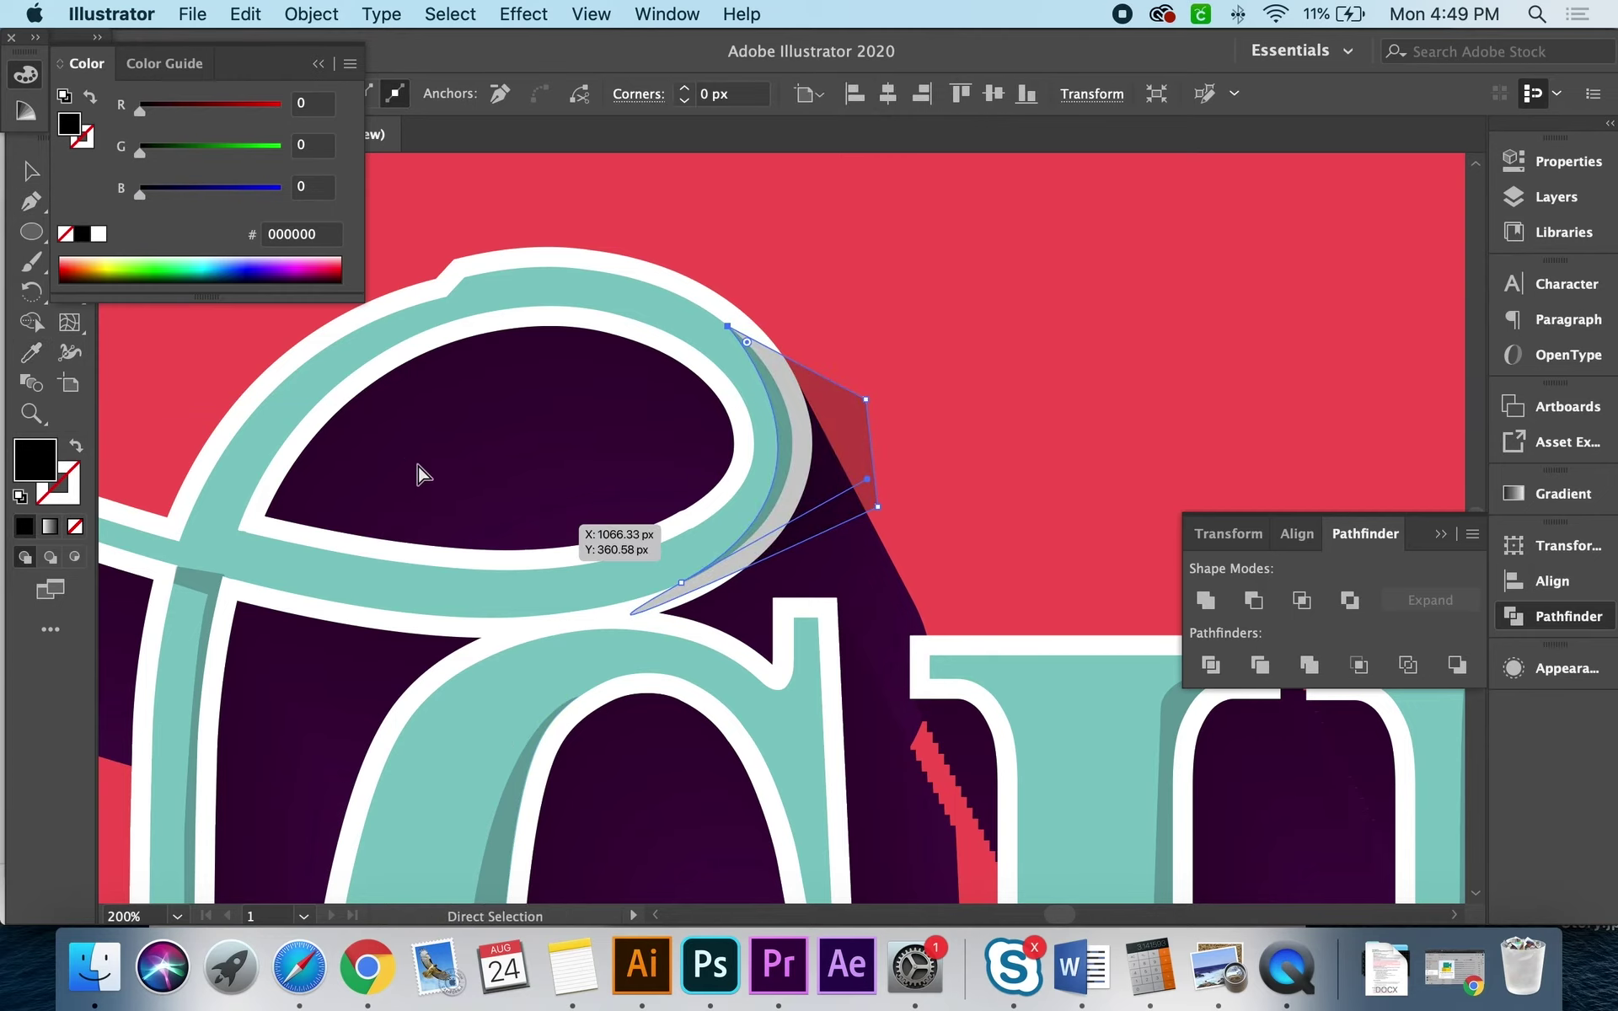
{"action": "left_click_drag", "start_coordinate": [641, 548], "coordinate": [135, 380]}
{"action": "left_click", "coordinate": [31, 322]}
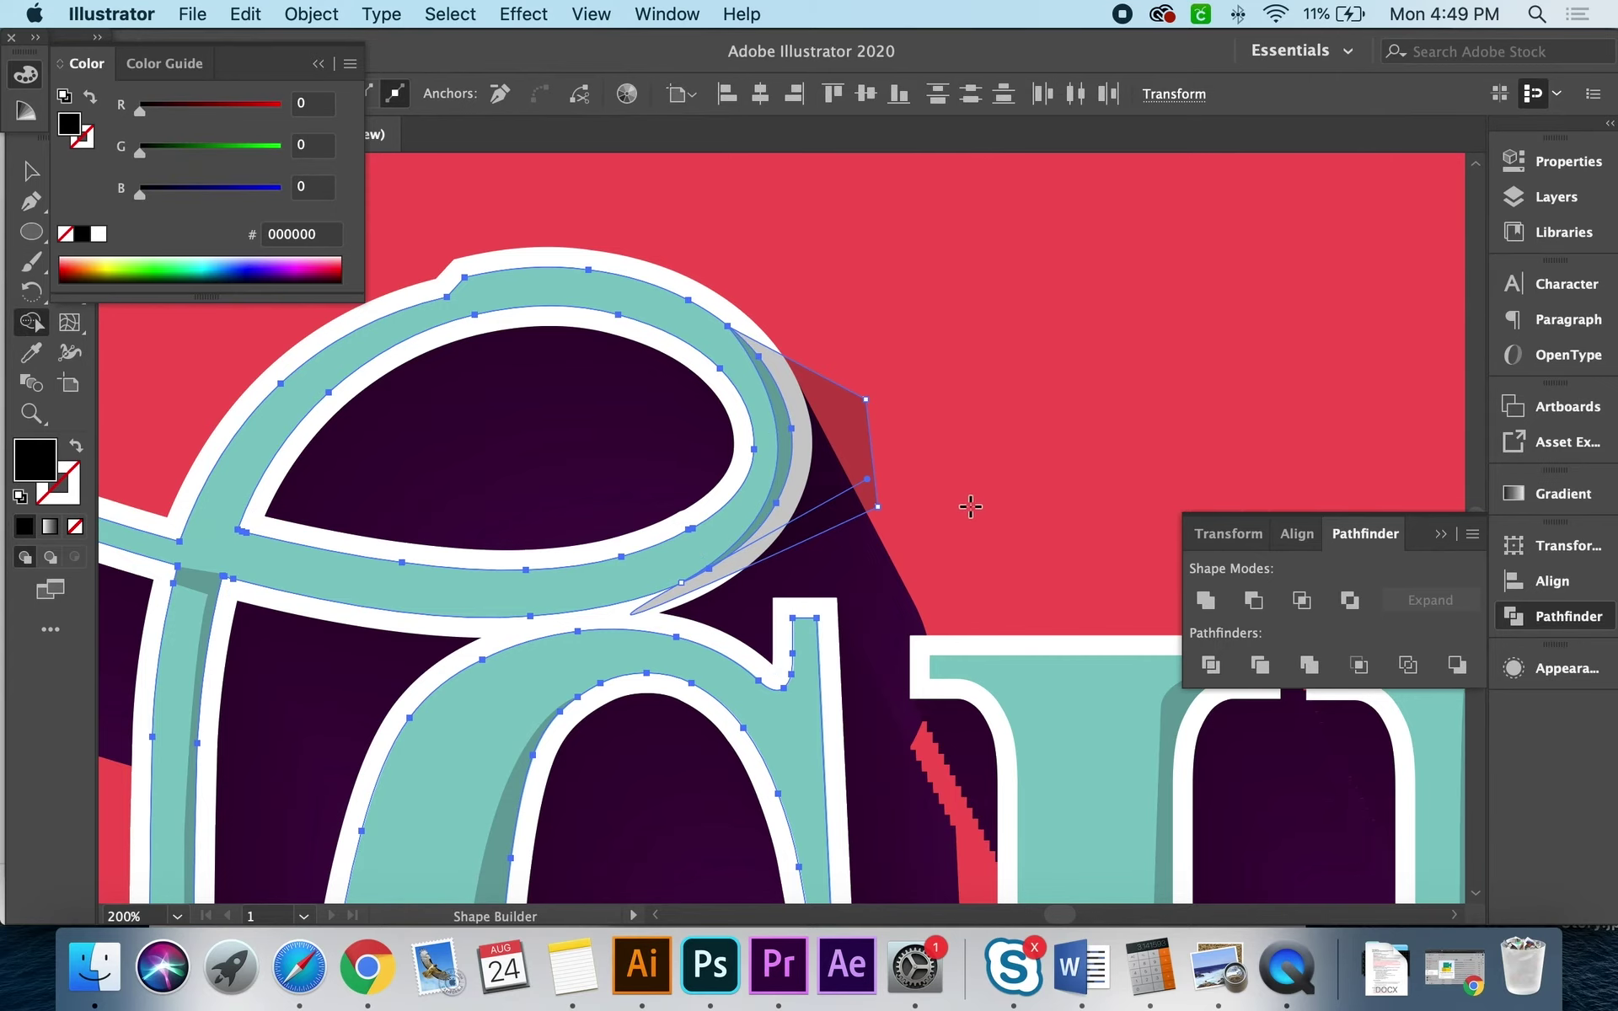
{"action": "left_click", "coordinate": [859, 450]}
{"action": "key", "text": "z"}
{"action": "left_click", "coordinate": [789, 559], "text": "alt"}
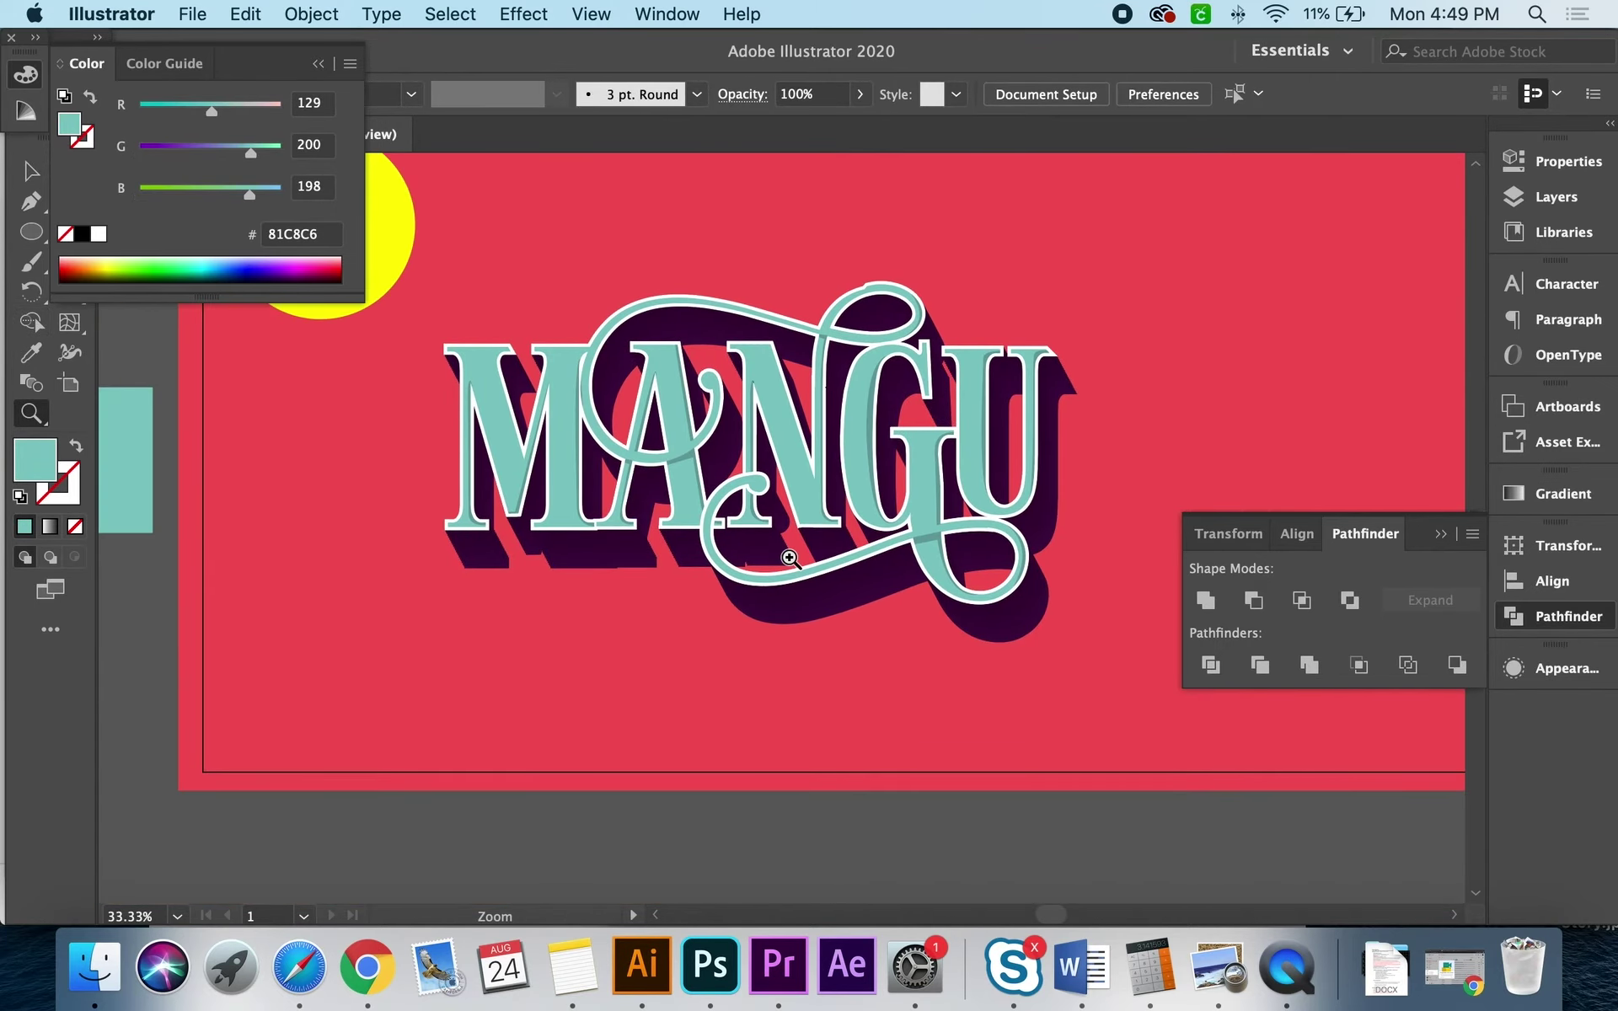
Step: Zoom in on the swash curl under the A and begin pen-drawing a shading shape
{"action": "left_click", "coordinate": [821, 478]}
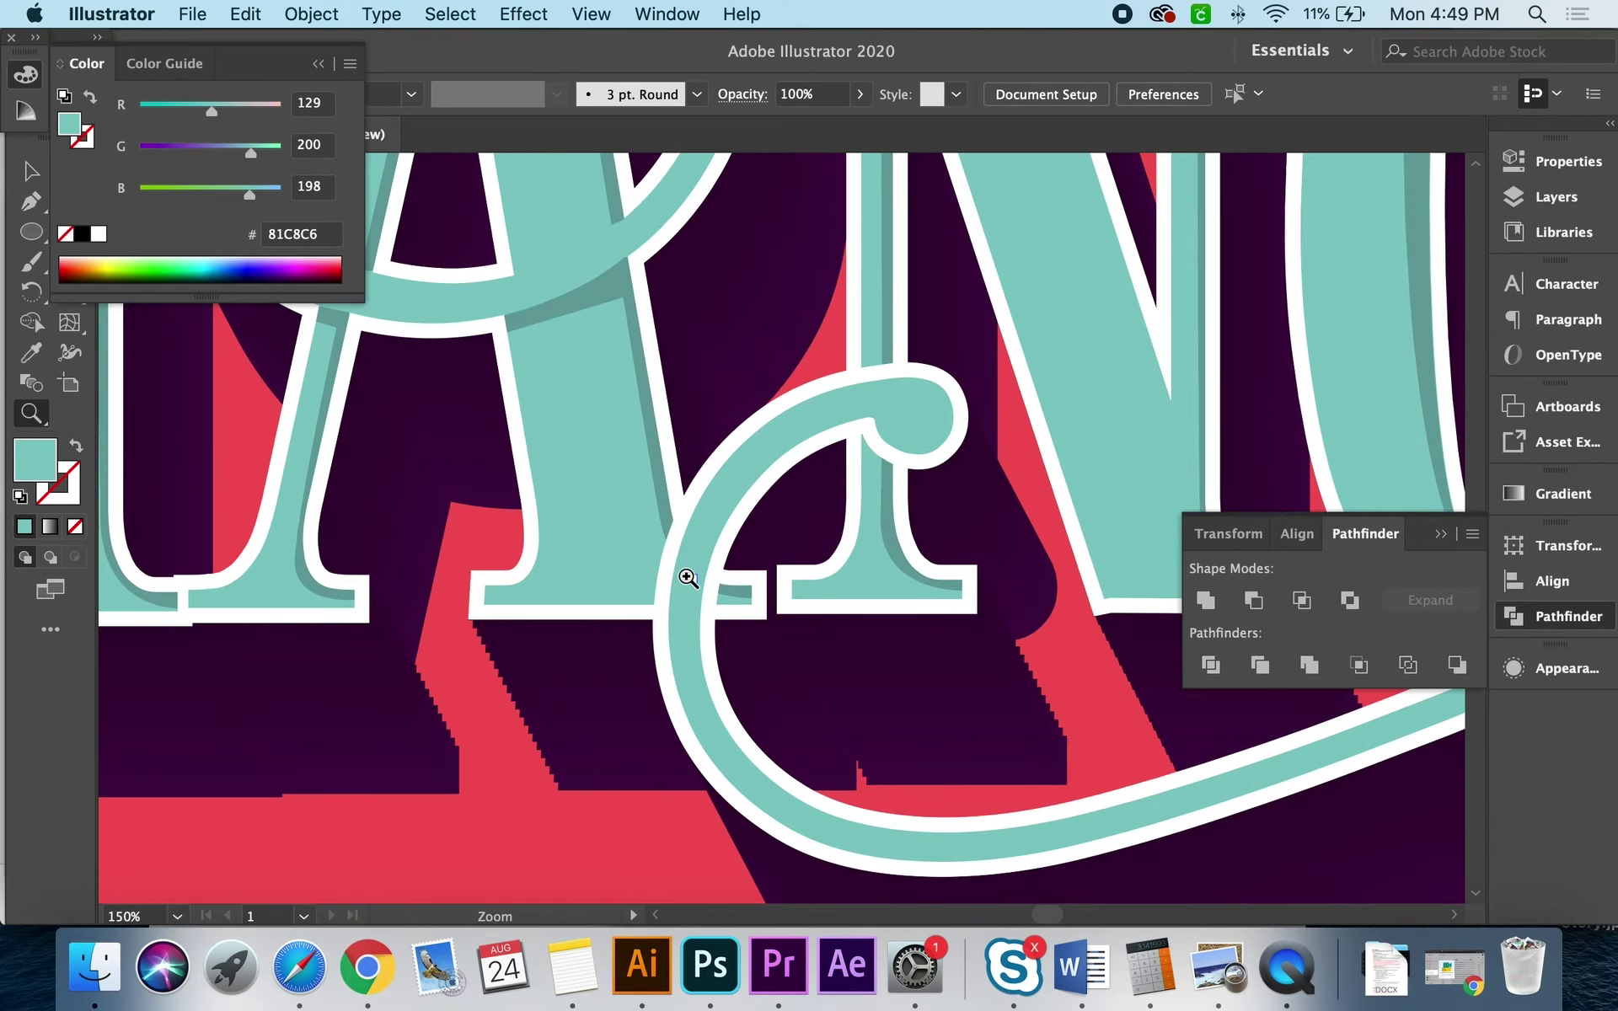
{"action": "left_click", "coordinate": [848, 489]}
{"action": "key", "text": "p"}
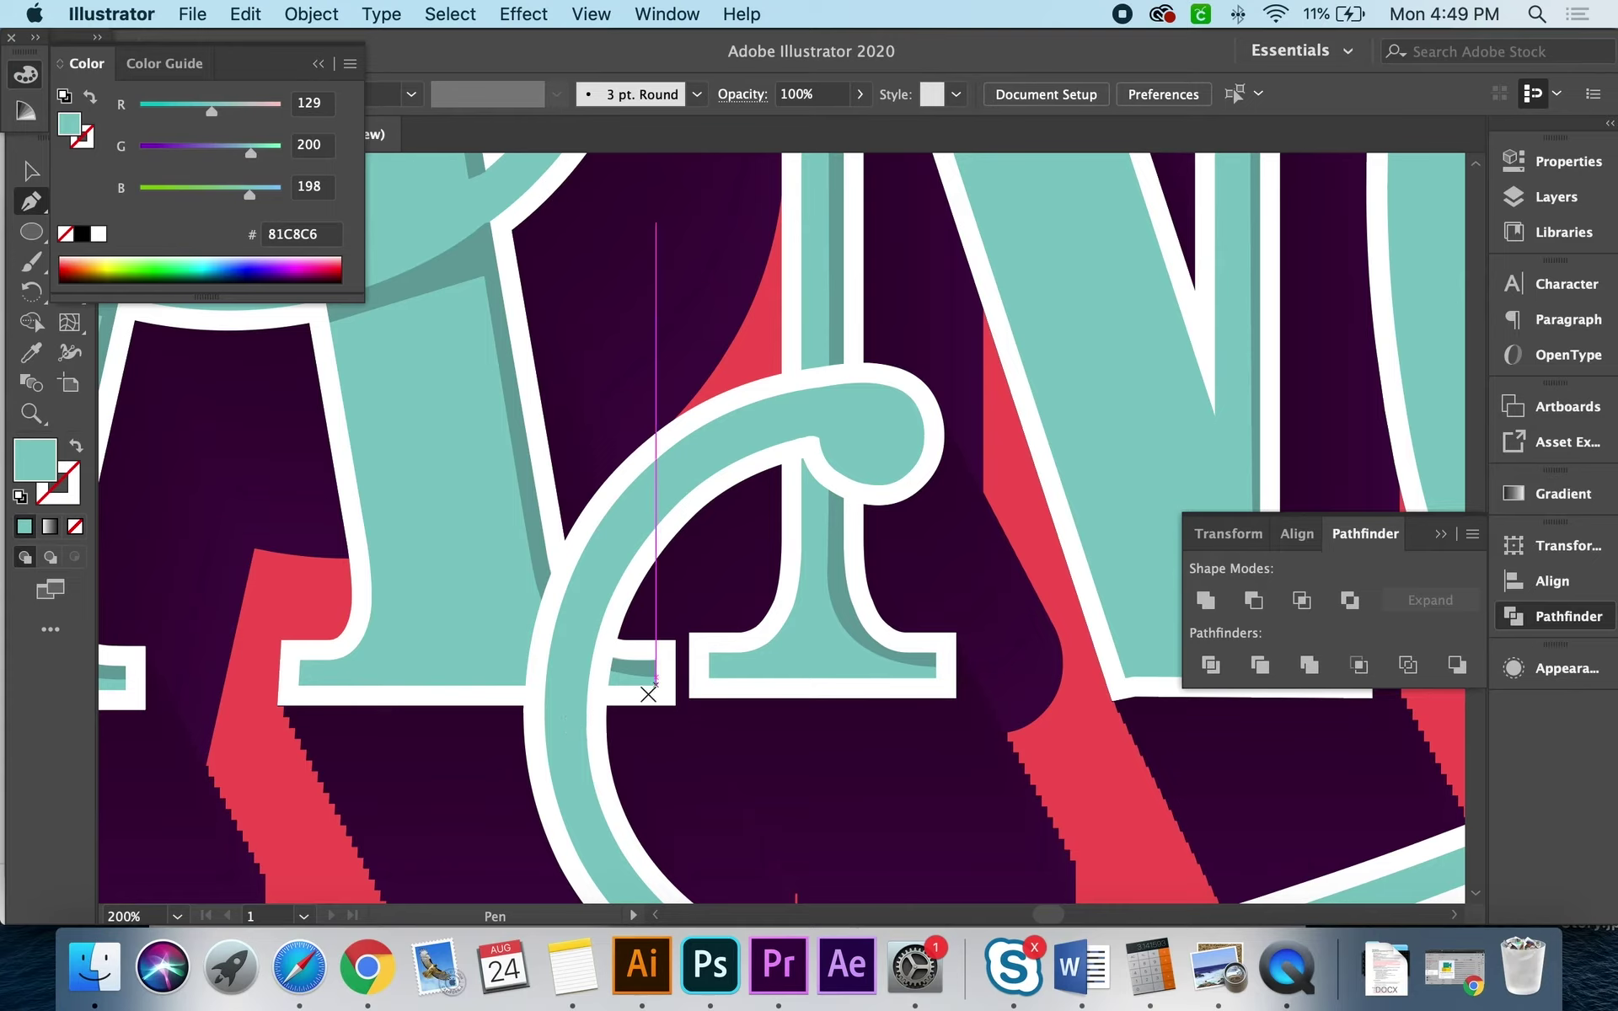
{"action": "left_click", "coordinate": [605, 732]}
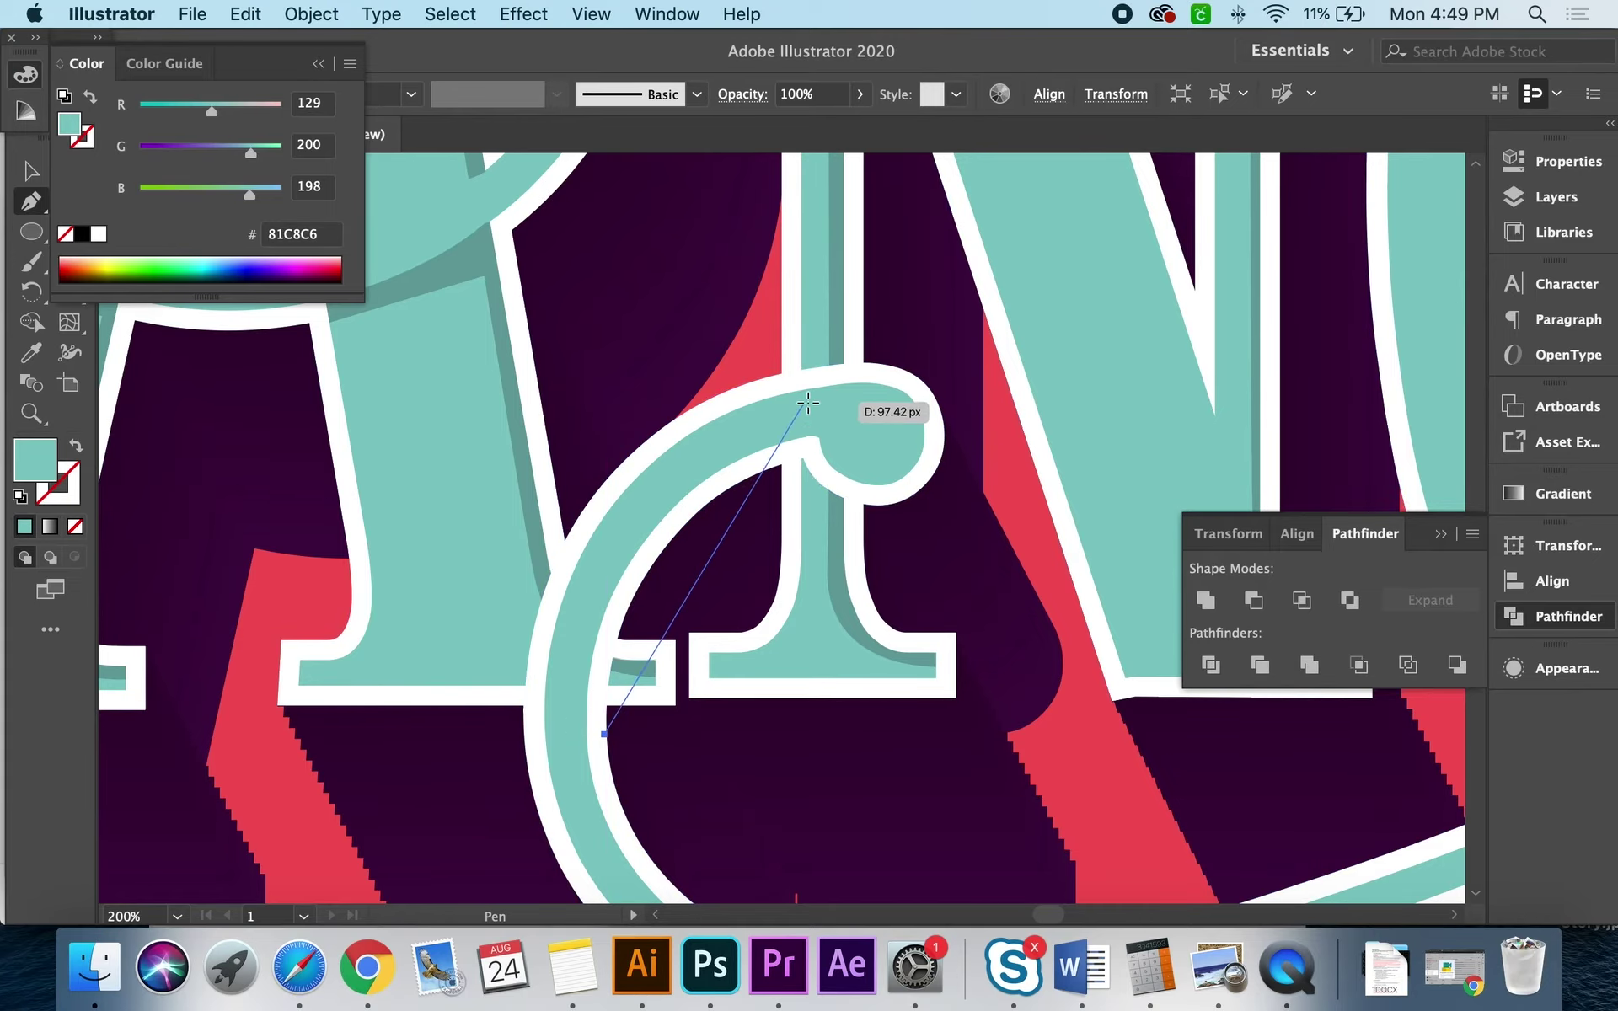
{"action": "left_click_drag", "start_coordinate": [807, 460], "coordinate": [916, 421]}
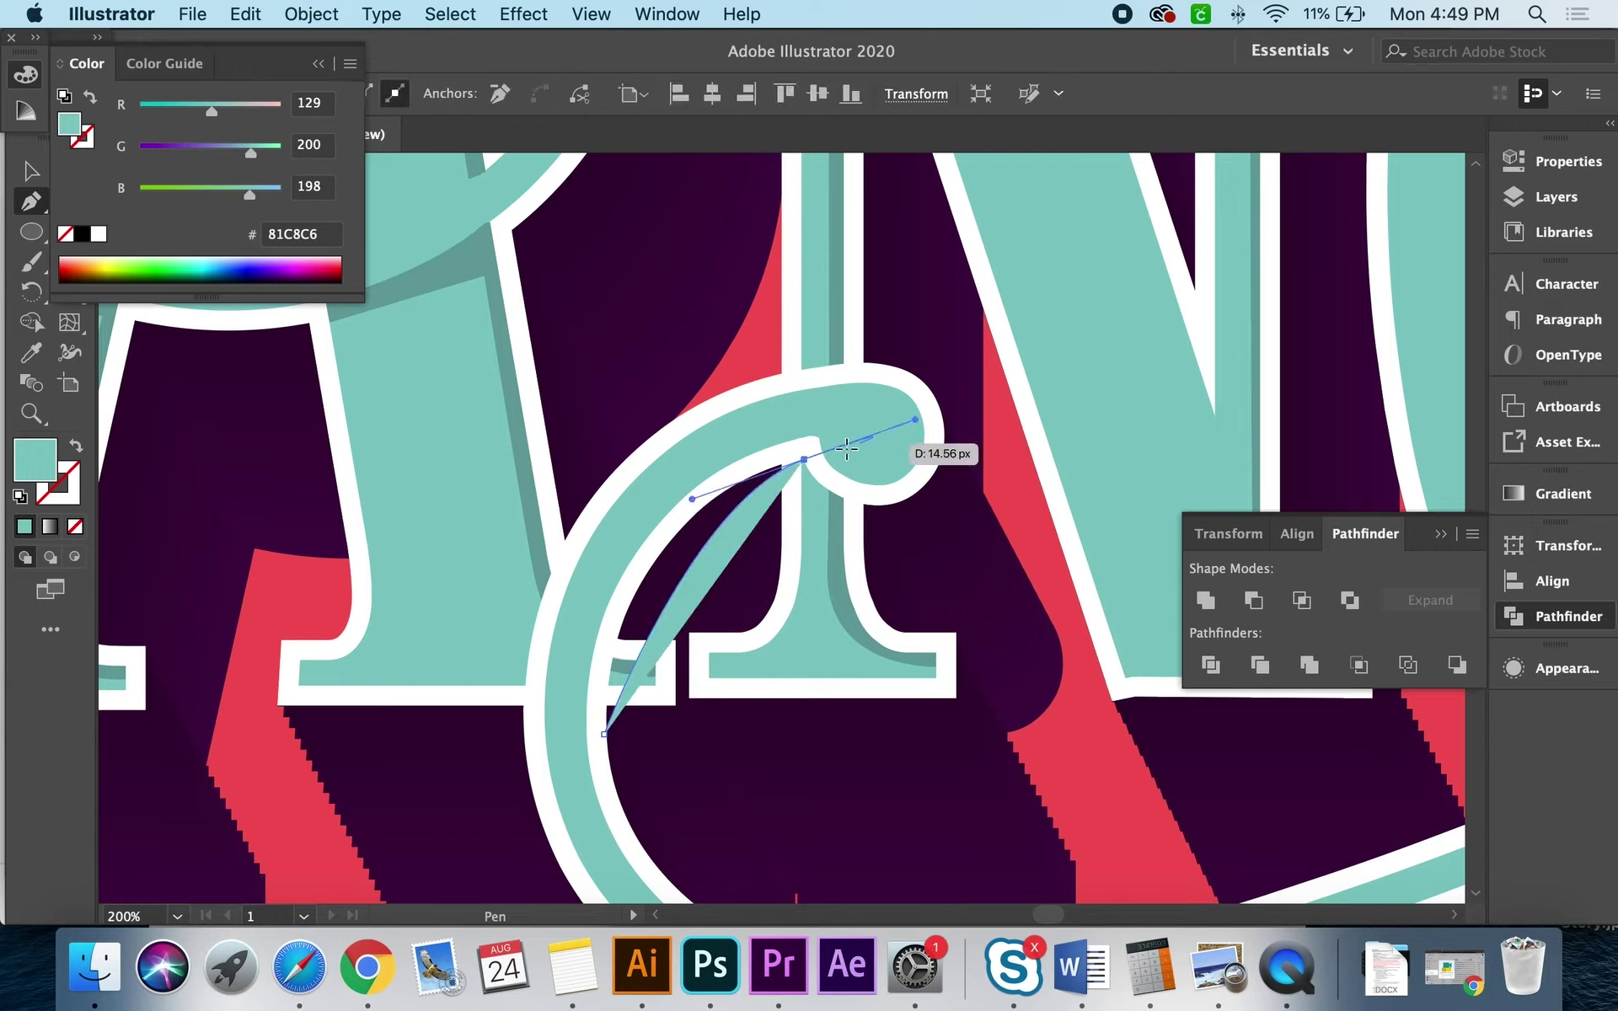
{"action": "left_click", "coordinate": [804, 460]}
{"action": "mouse_move", "coordinate": [883, 504]}
{"action": "left_mouse_down"}
{"action": "mouse_move", "coordinate": [953, 507]}
{"action": "mouse_move", "coordinate": [939, 464]}
{"action": "left_mouse_up"}
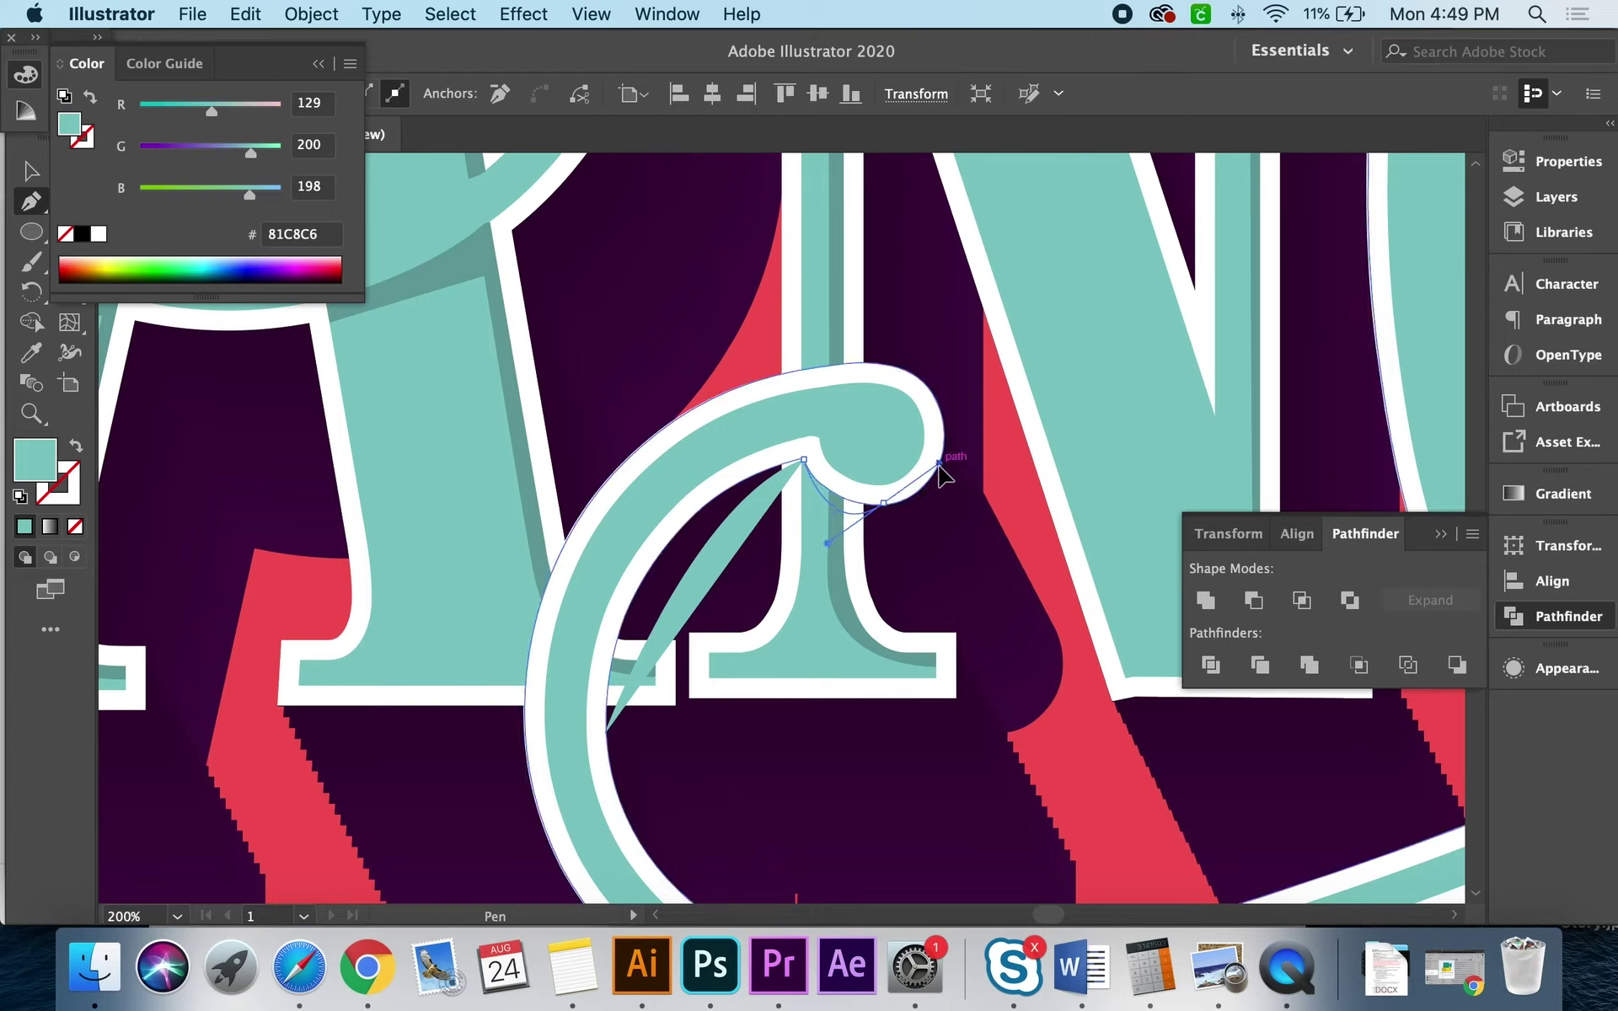
Step: Close the shading shape inside the curl and eyedropper the existing shading style onto it
{"action": "left_click", "coordinate": [827, 403]}
{"action": "left_click", "coordinate": [622, 500]}
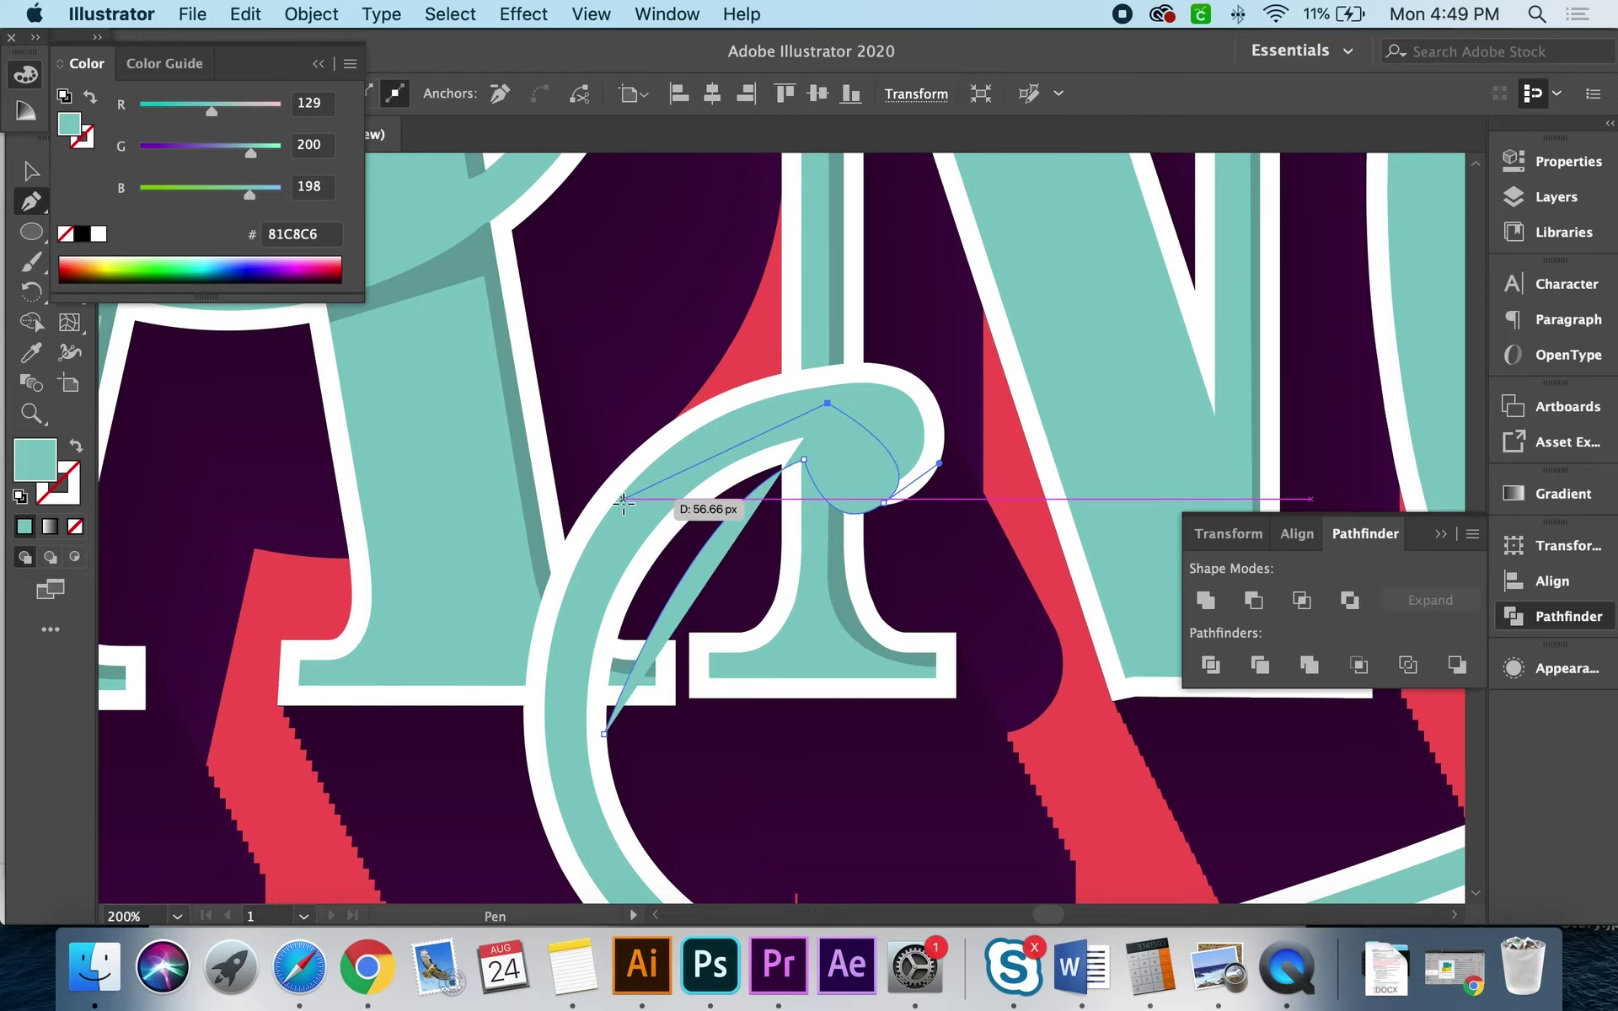
{"action": "left_click", "coordinate": [564, 726]}
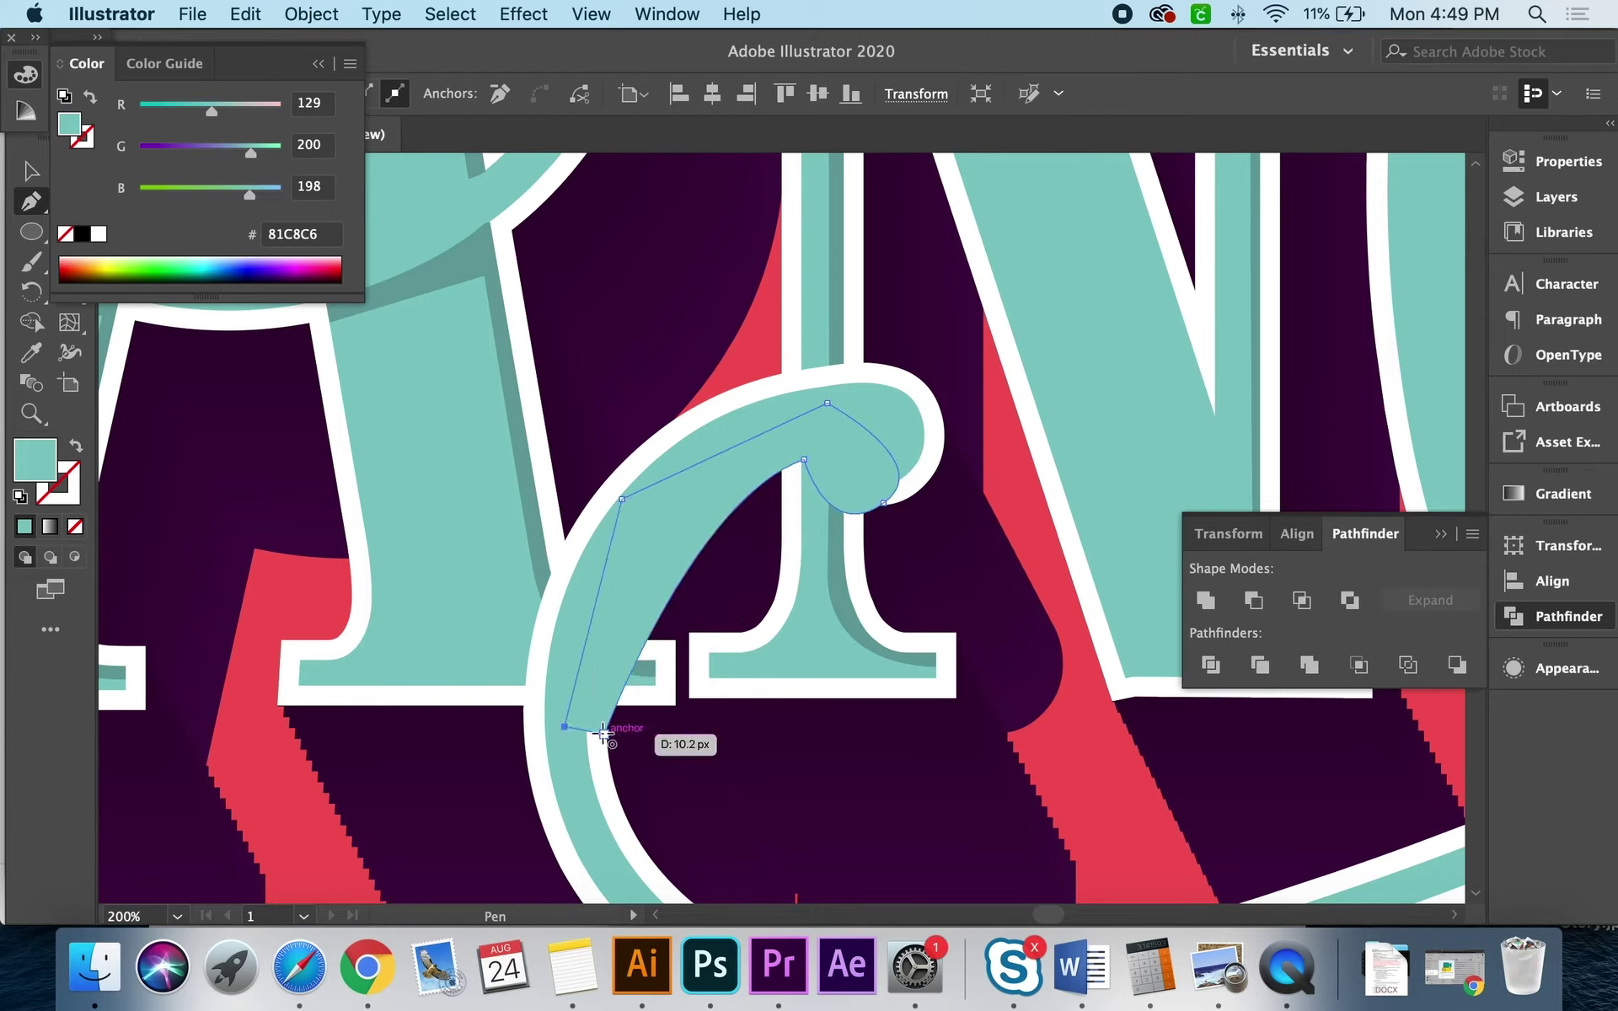
{"action": "left_click", "coordinate": [604, 734]}
{"action": "key", "text": "i"}
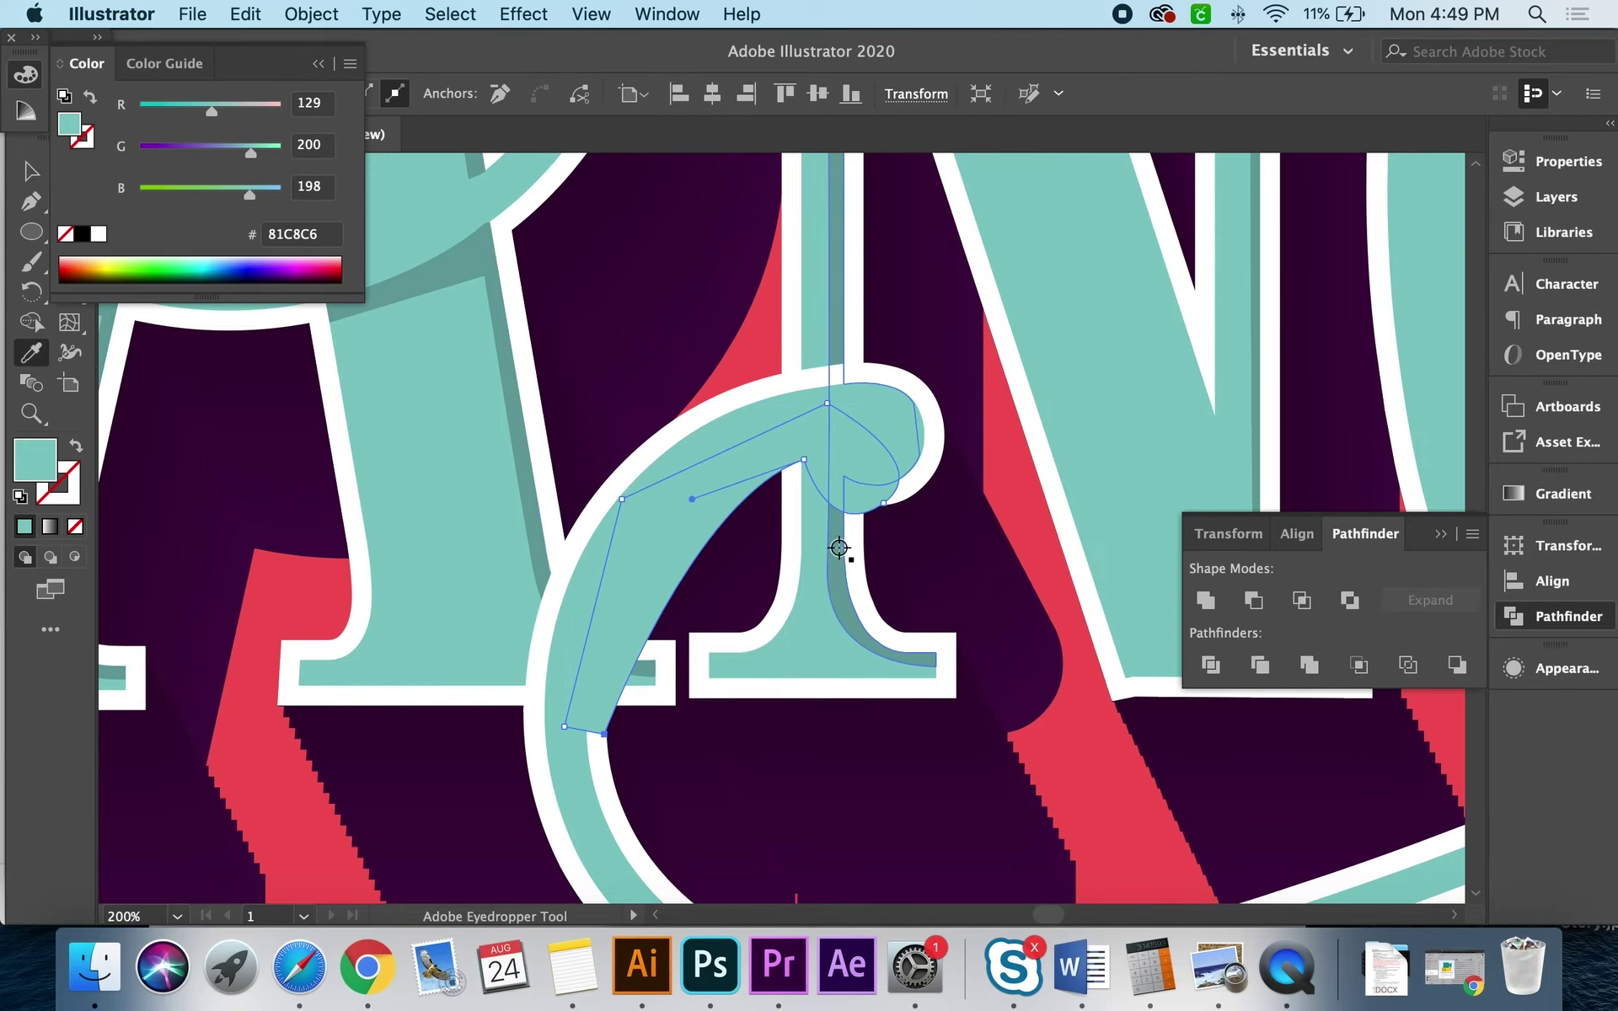
{"action": "left_click", "coordinate": [840, 548]}
Step: Bring the swash's white outline to the front, above the new shading
{"action": "key", "text": "v"}
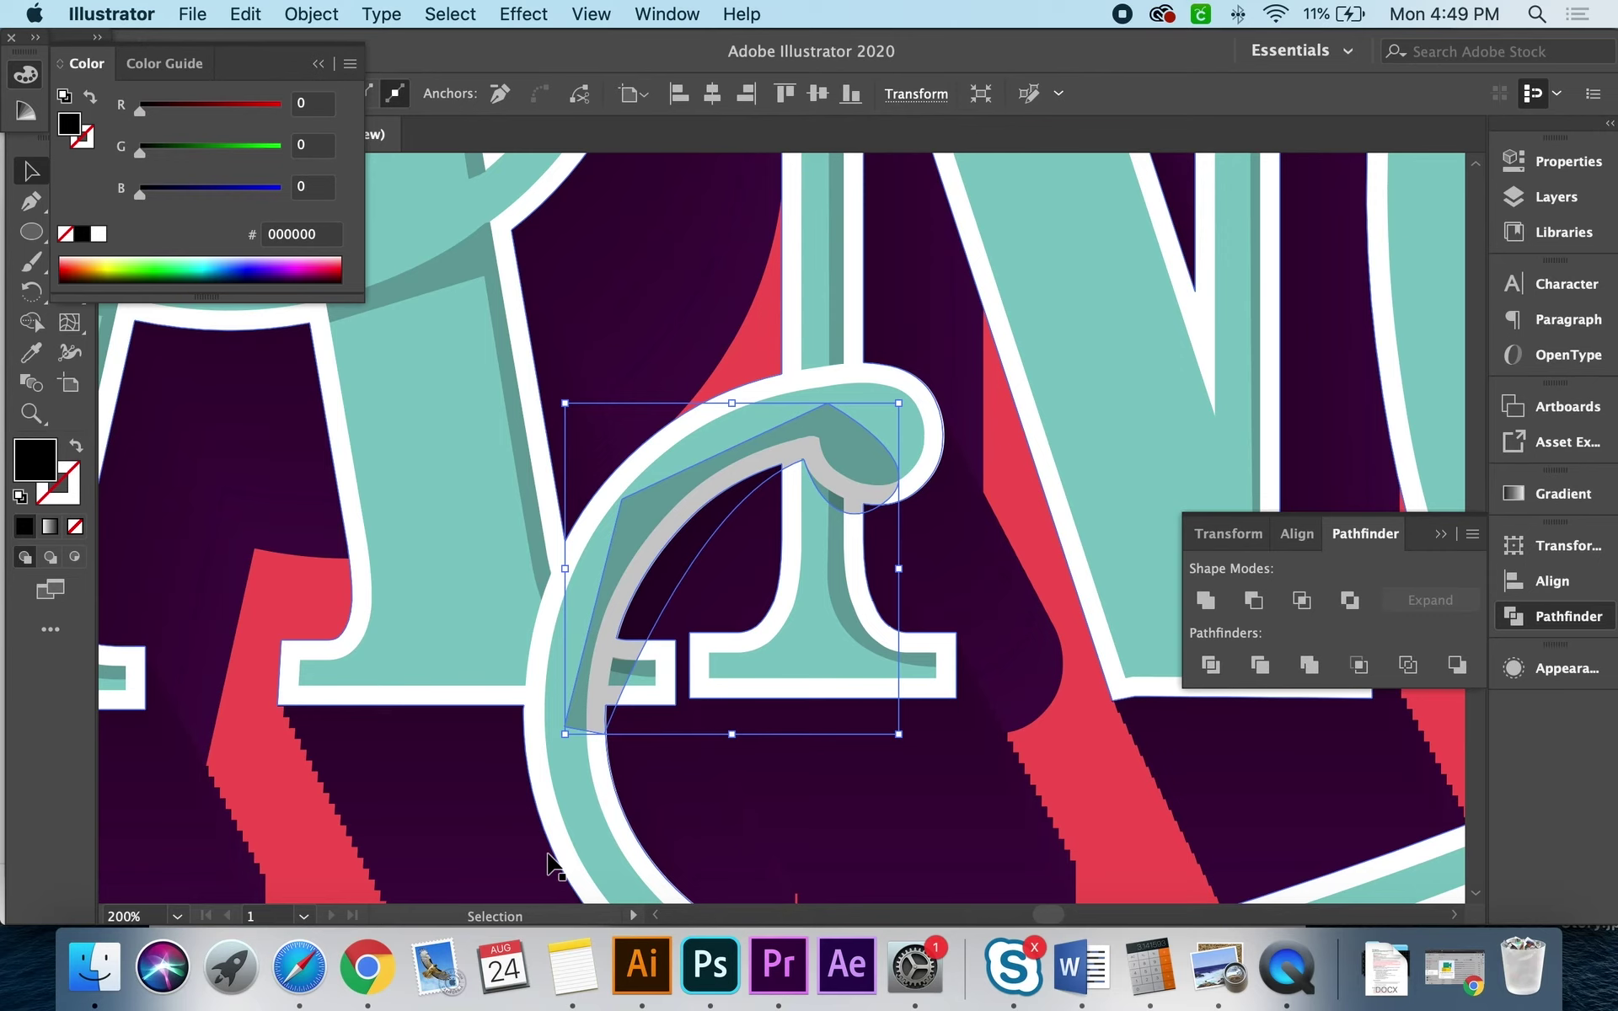
{"action": "left_click", "coordinate": [605, 868]}
{"action": "right_click", "coordinate": [595, 863]}
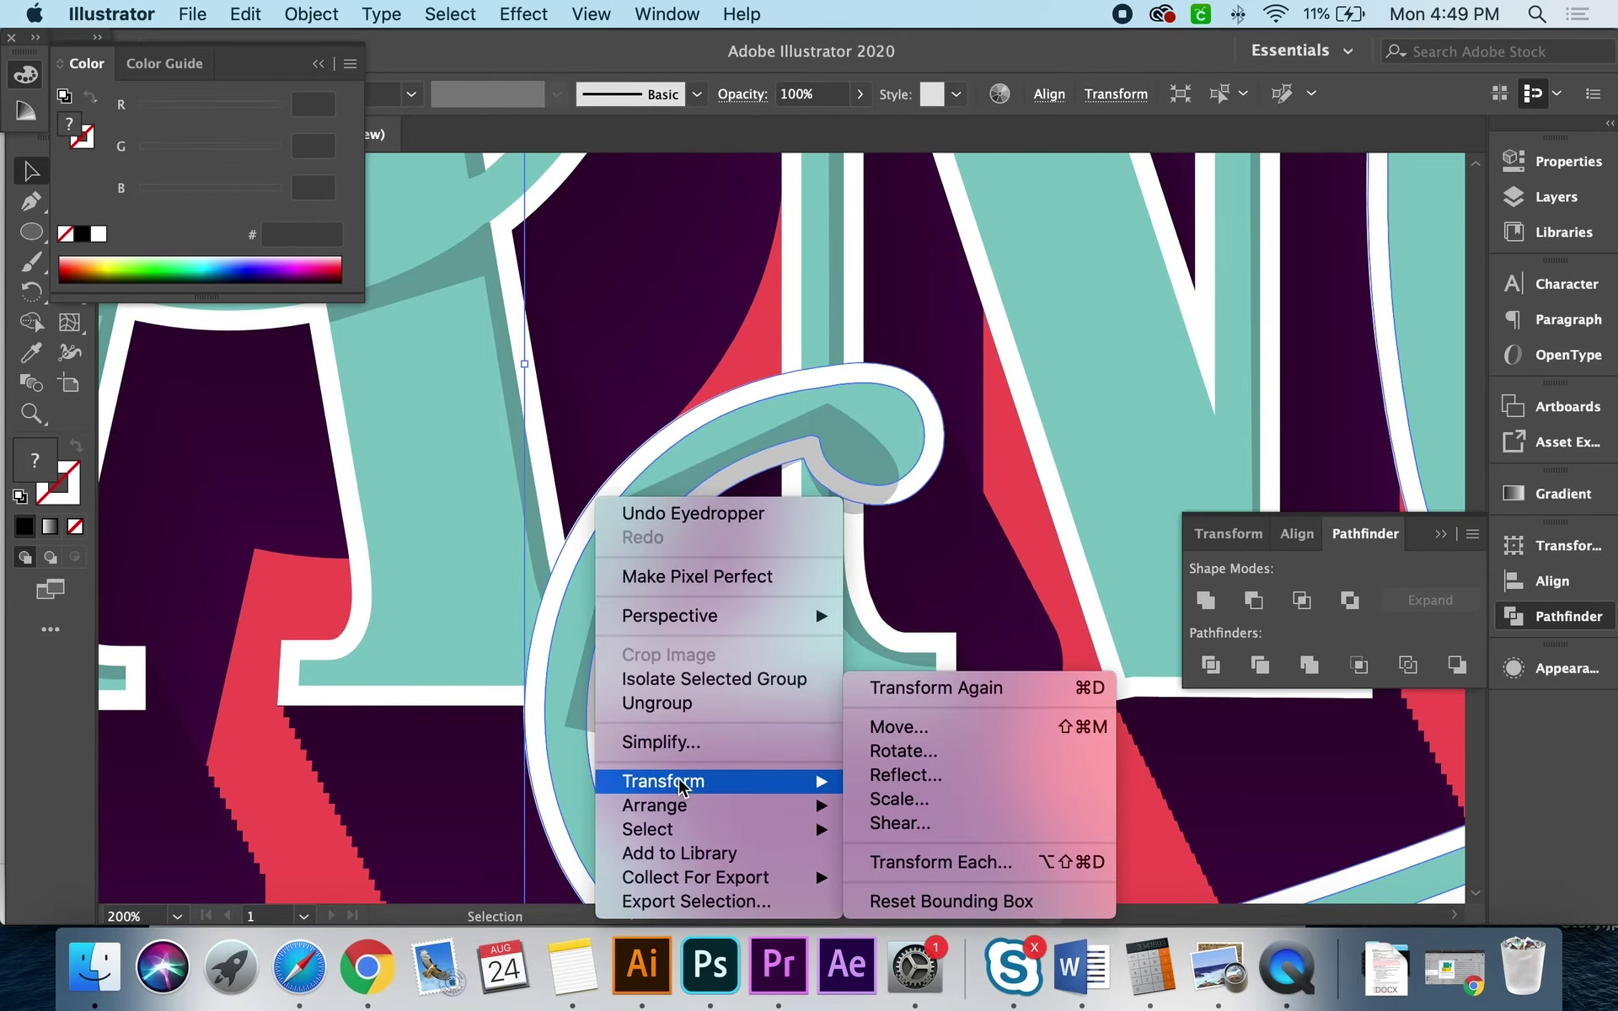
{"action": "left_click", "coordinate": [1155, 397]}
Step: Bring the G's outline path to the front as well
{"action": "scroll", "coordinate": [1153, 386], "scroll_direction": "up", "scroll_amount": 2}
{"action": "scroll", "coordinate": [1153, 386], "scroll_direction": "right", "scroll_amount": 2}
{"action": "scroll", "coordinate": [1152, 386], "scroll_direction": "right", "scroll_amount": 3}
{"action": "scroll", "coordinate": [1153, 386], "scroll_direction": "up", "scroll_amount": 2}
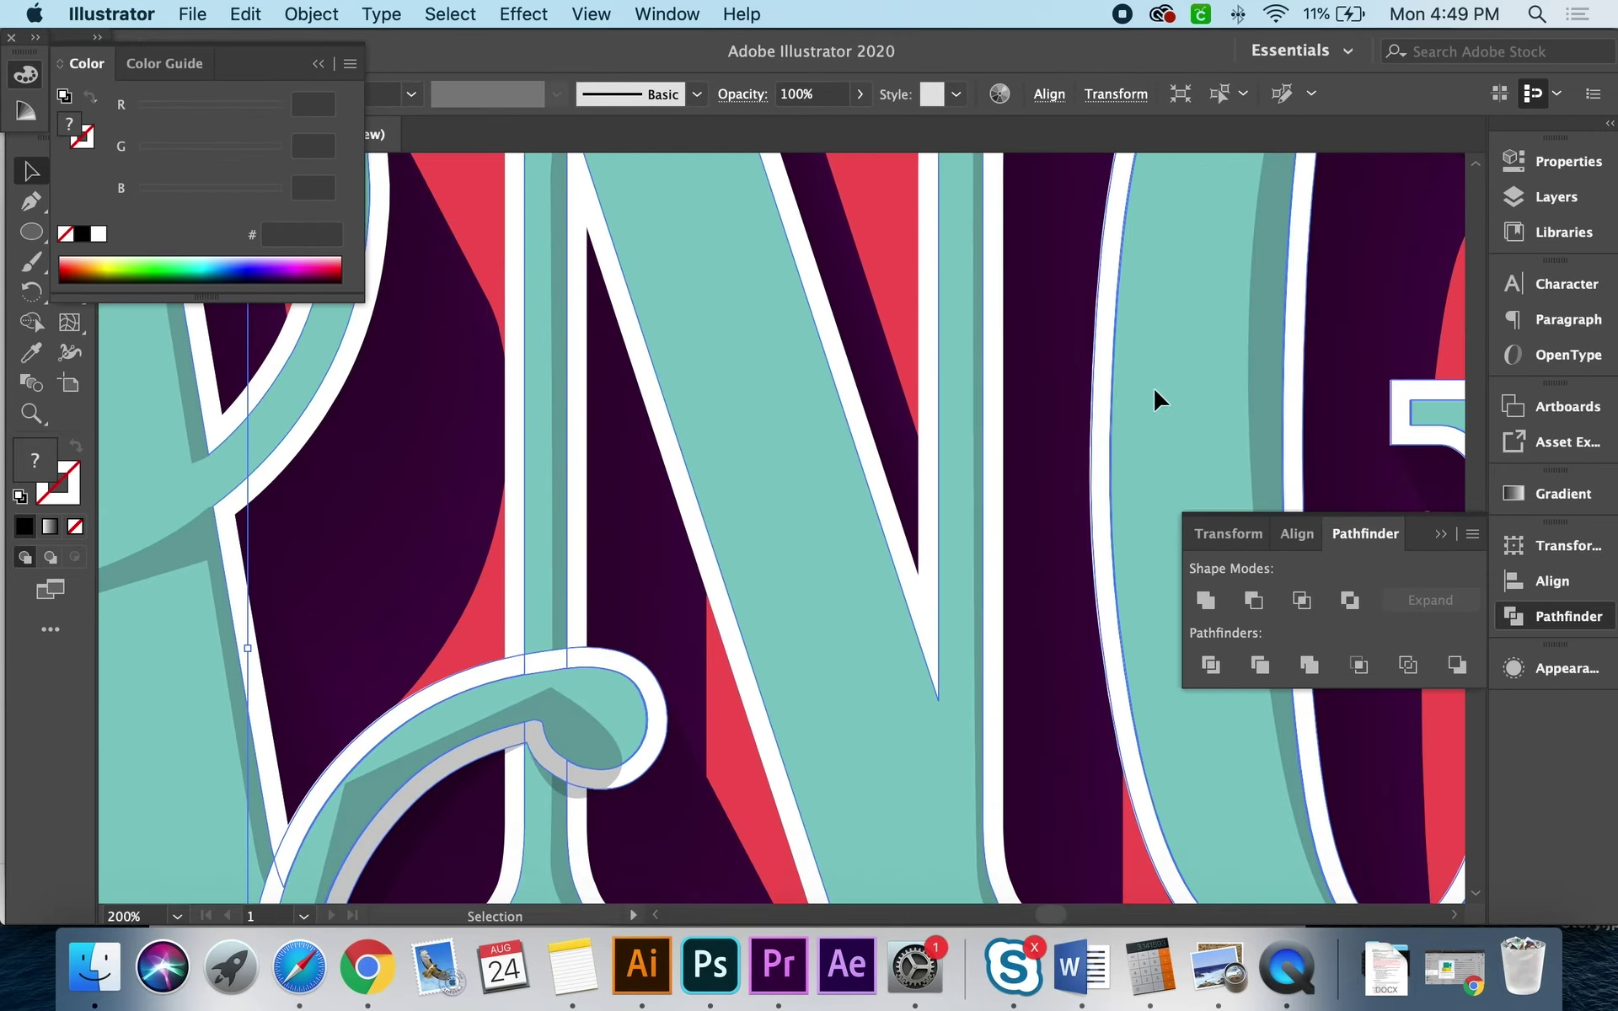
{"action": "scroll", "coordinate": [1096, 439], "scroll_direction": "right", "scroll_amount": 2}
{"action": "scroll", "coordinate": [1095, 438], "scroll_direction": "up", "scroll_amount": 2}
{"action": "right_click", "coordinate": [1033, 481]}
{"action": "mouse_move", "coordinate": [1092, 763]}
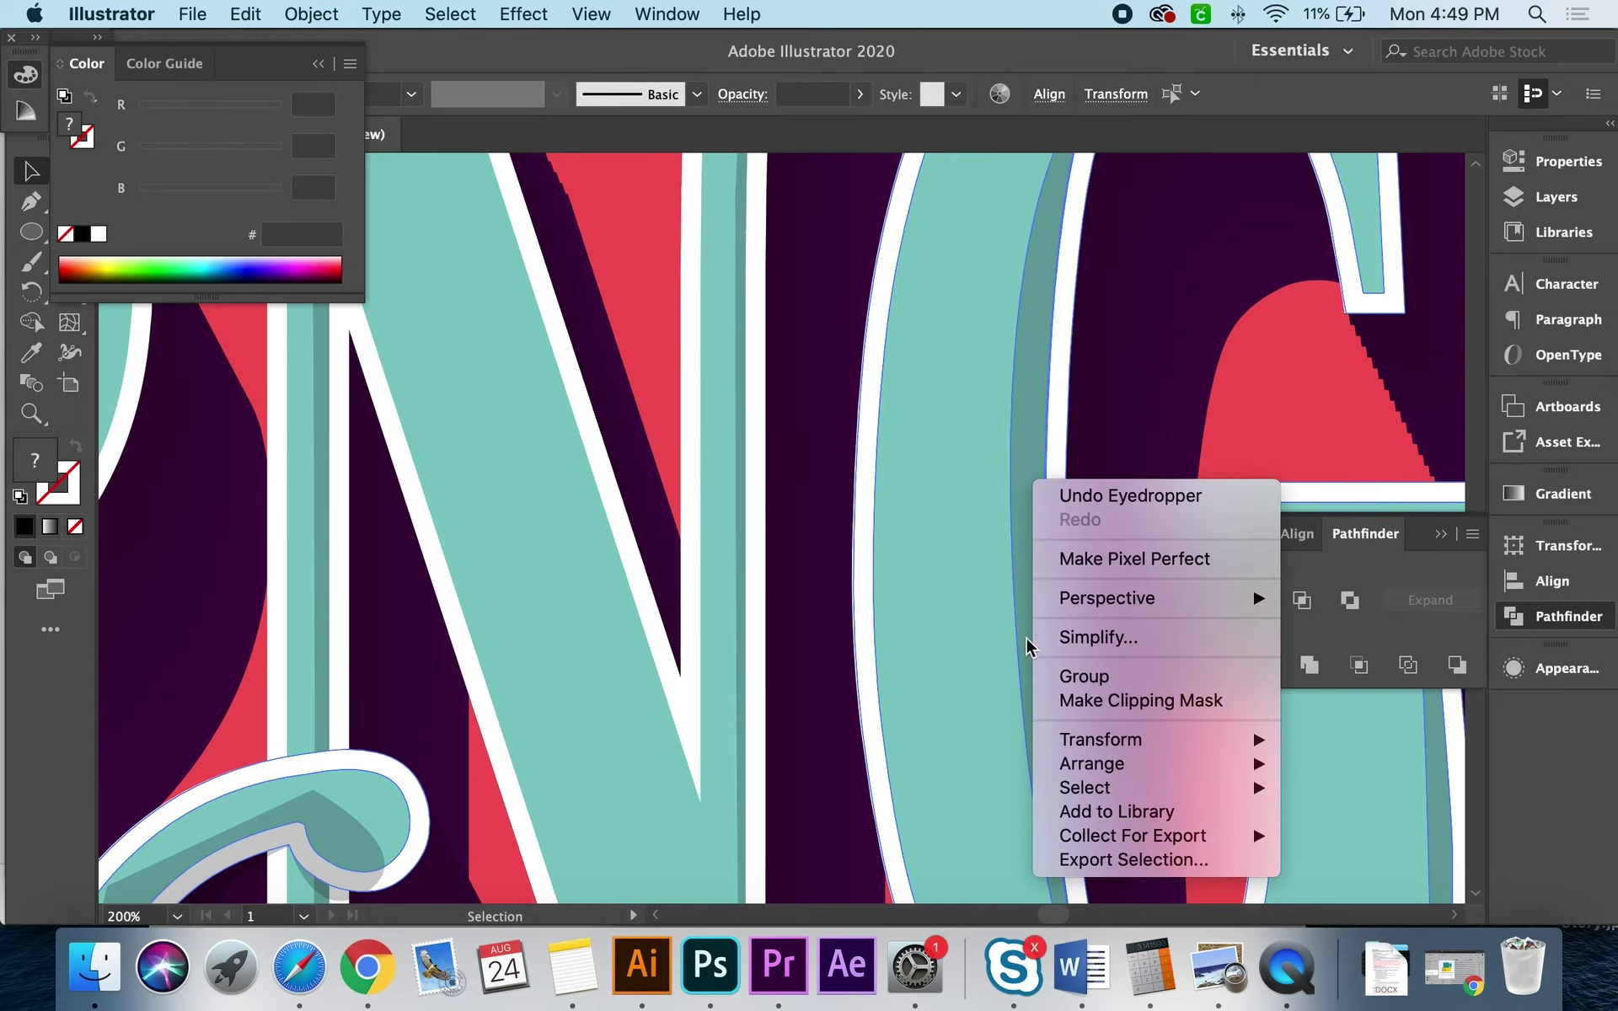
{"action": "left_click", "coordinate": [1367, 764]}
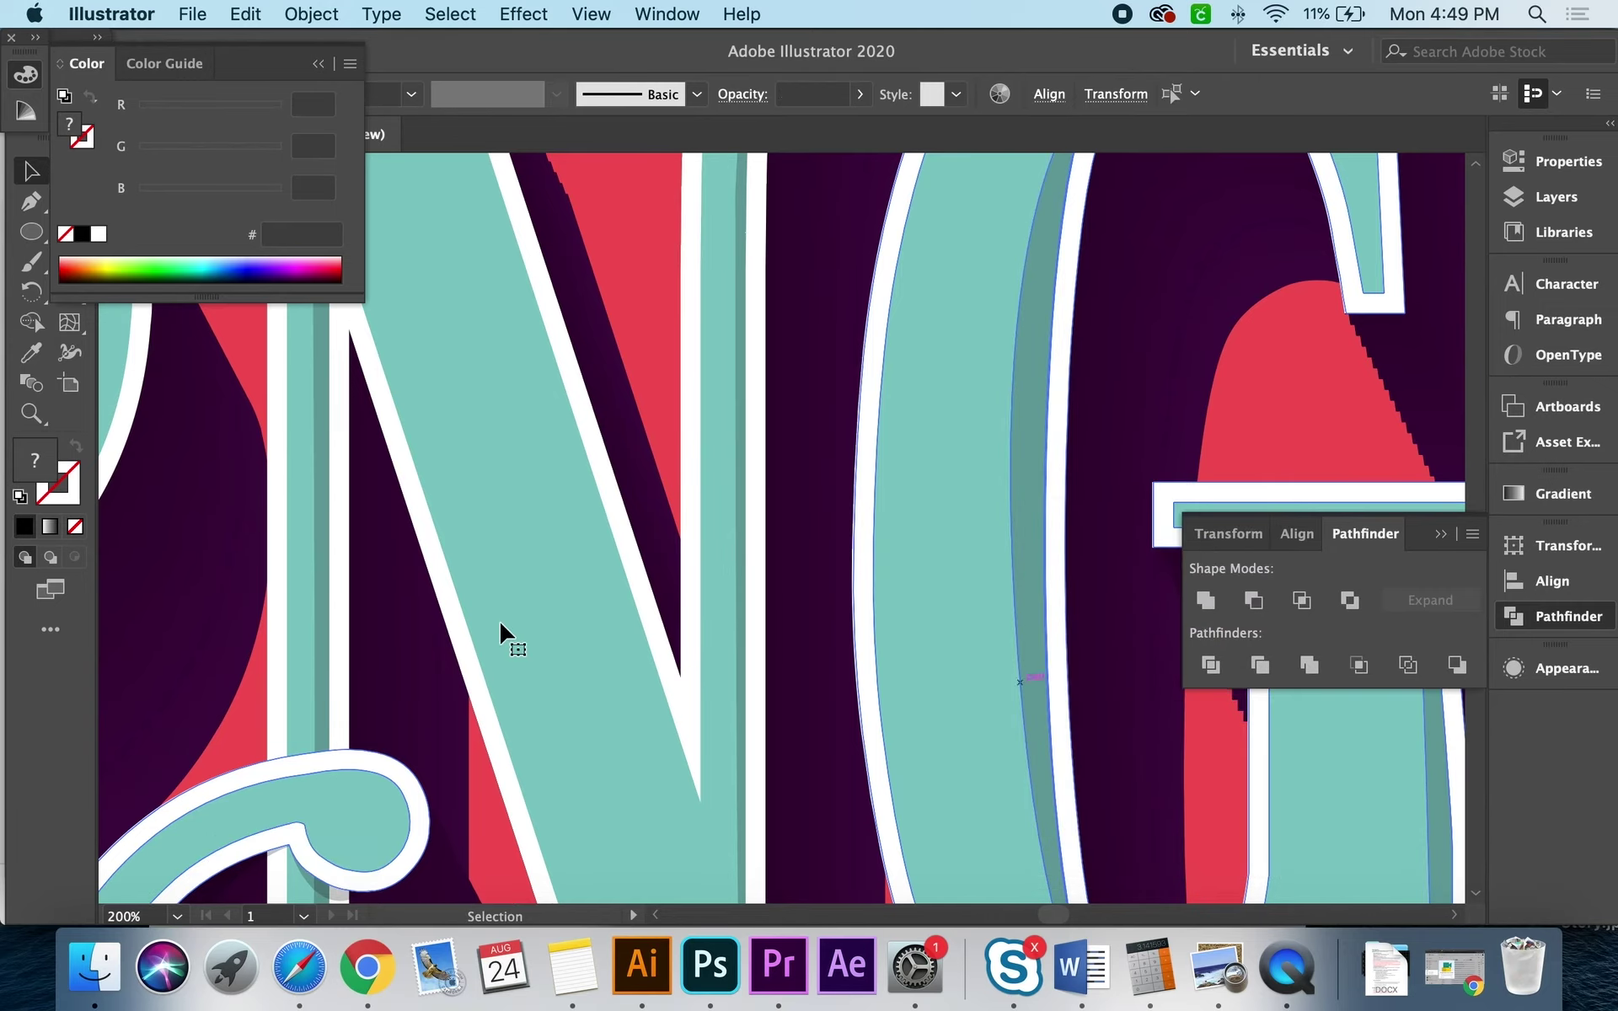
Step: Zoom out to see the whole MANGU lettering
{"action": "scroll", "coordinate": [509, 639], "scroll_direction": "down", "scroll_amount": 5}
{"action": "scroll", "coordinate": [509, 639], "scroll_direction": "left", "scroll_amount": 3}
{"action": "key", "text": "z"}
{"action": "left_click", "coordinate": [660, 443], "text": "alt"}
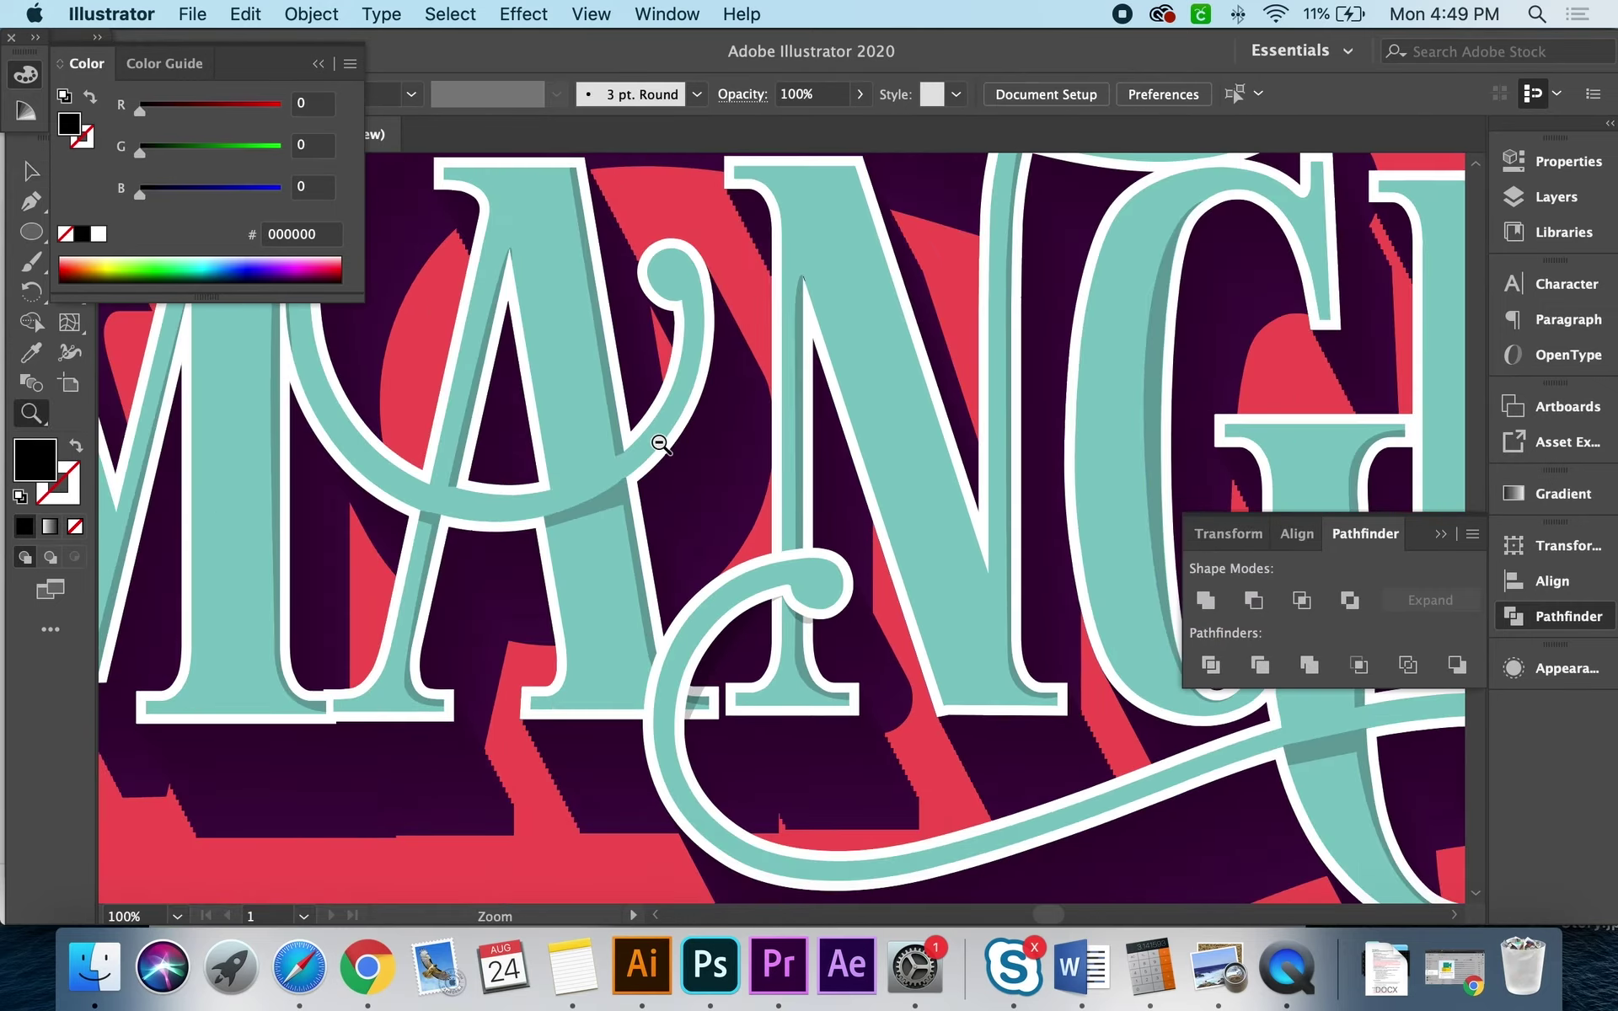
Step: Zoom in on the swash ring on the A and select the earlier shading shape
{"action": "left_click", "coordinate": [661, 443], "text": "alt"}
{"action": "left_click", "coordinate": [924, 638]}
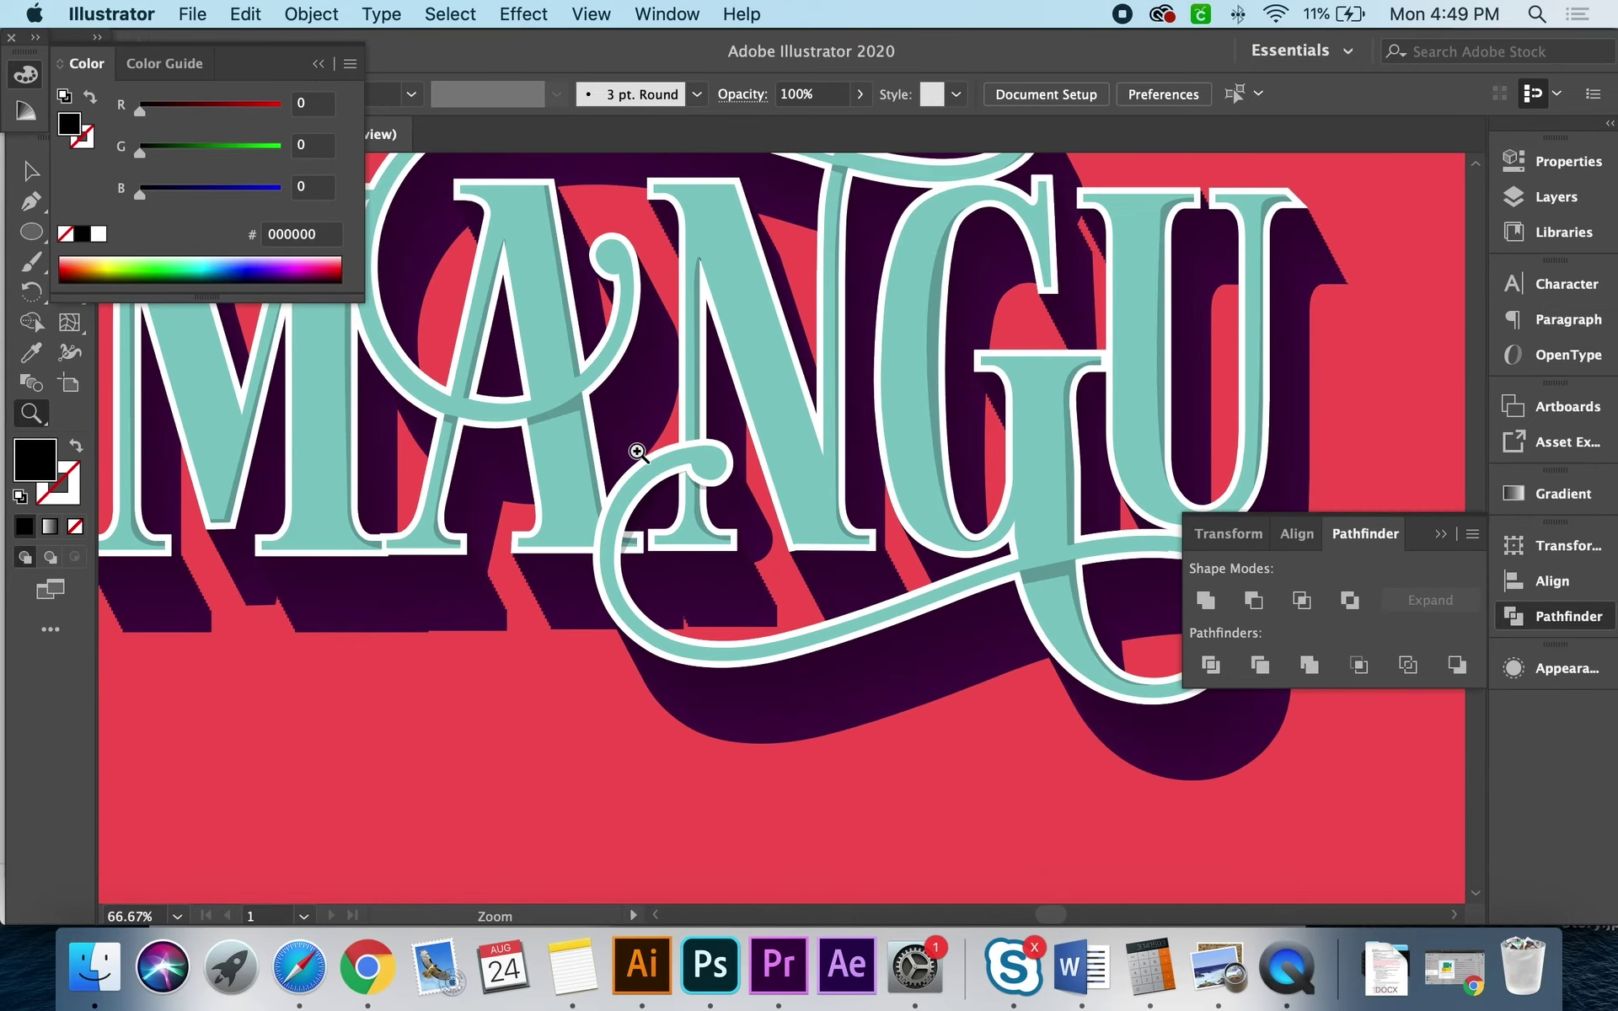
{"action": "left_click", "coordinate": [714, 604]}
{"action": "left_click", "coordinate": [784, 604]}
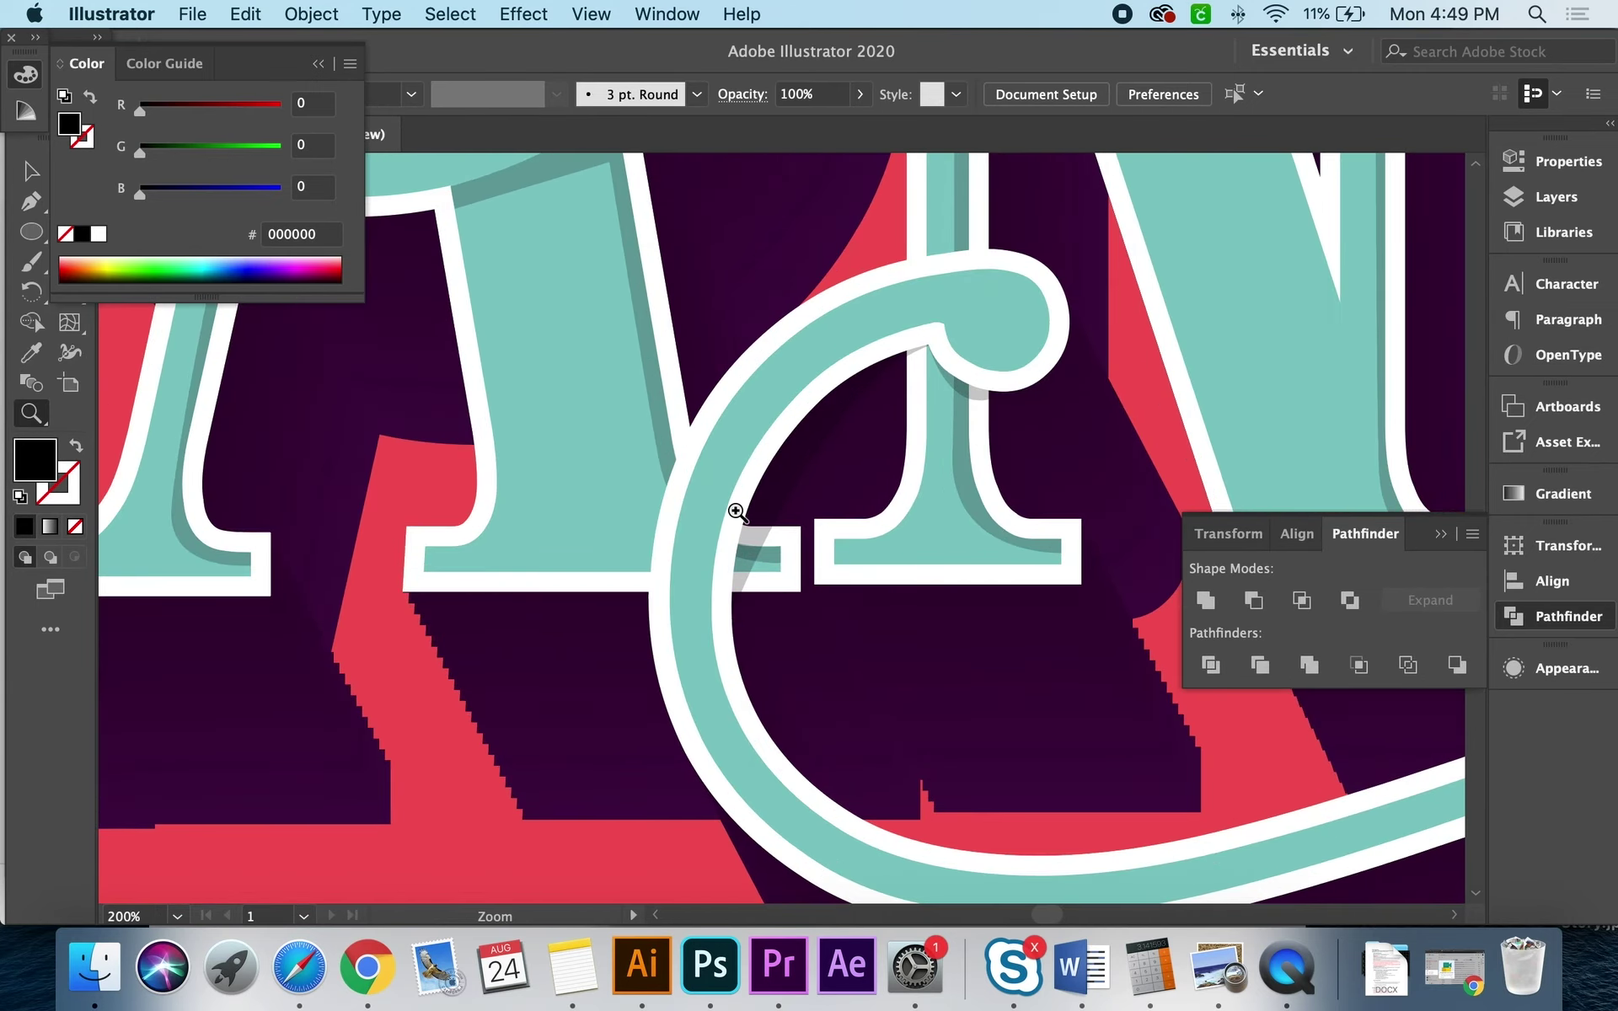
{"action": "left_click", "coordinate": [736, 512]}
{"action": "key", "text": "a"}
{"action": "left_click", "coordinate": [848, 500]}
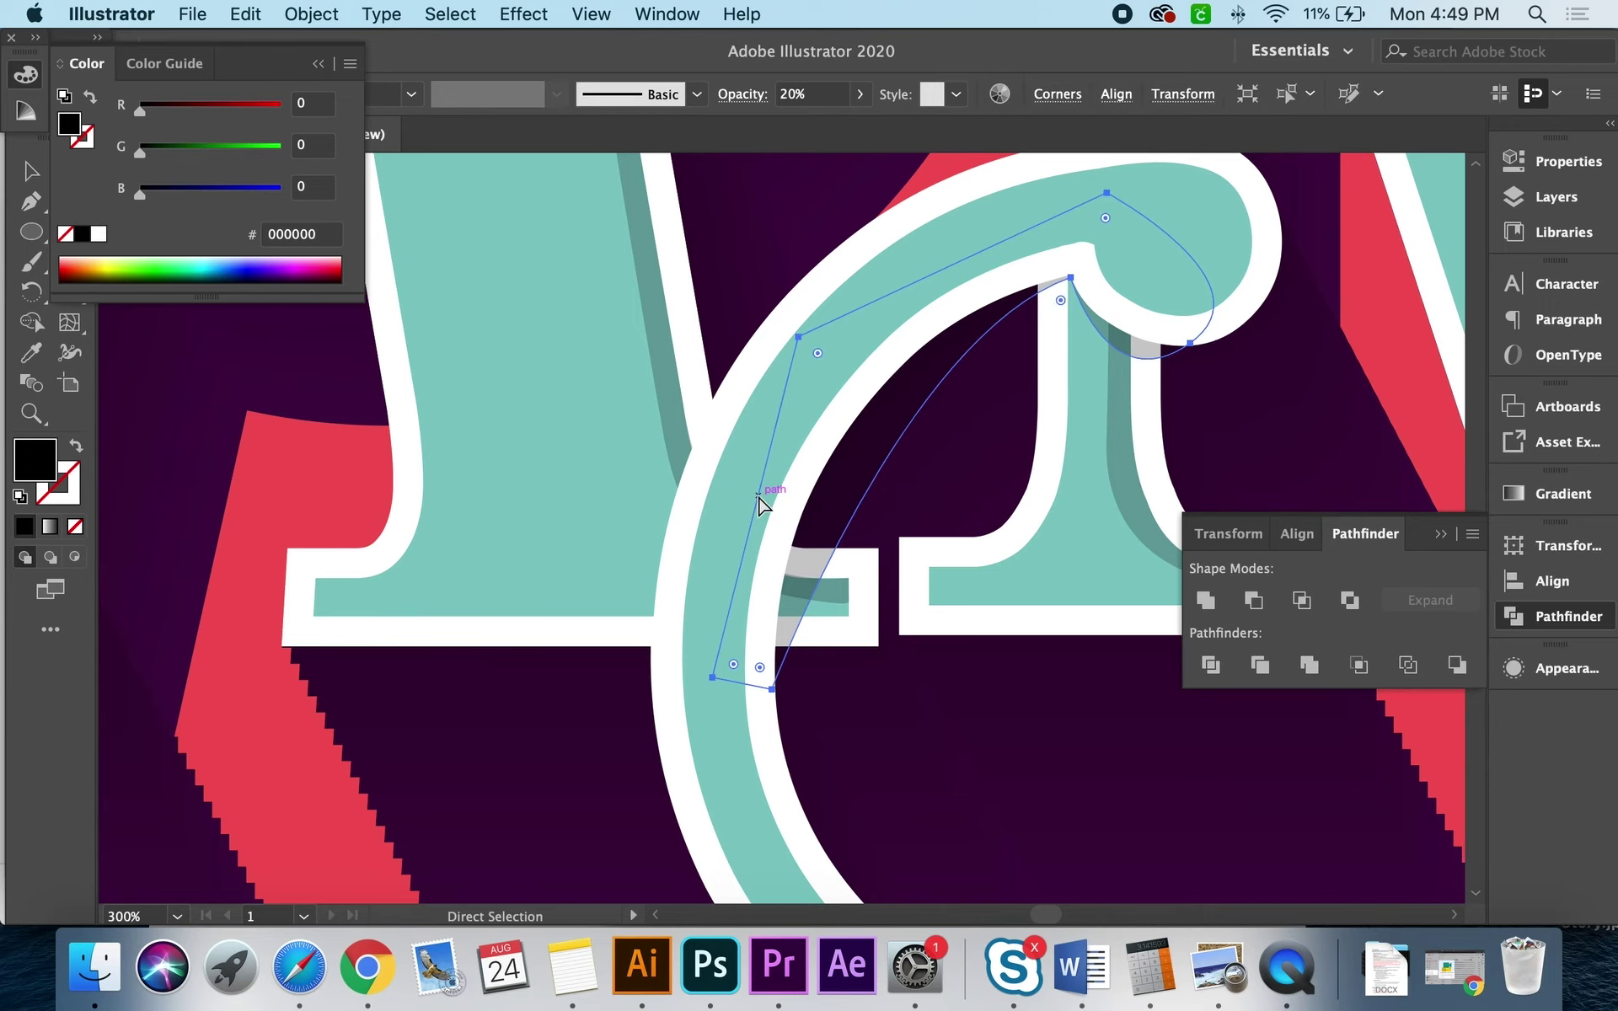
Step: Pen-draw a new shading shape along the ring's left inner side
{"action": "key", "text": "p"}
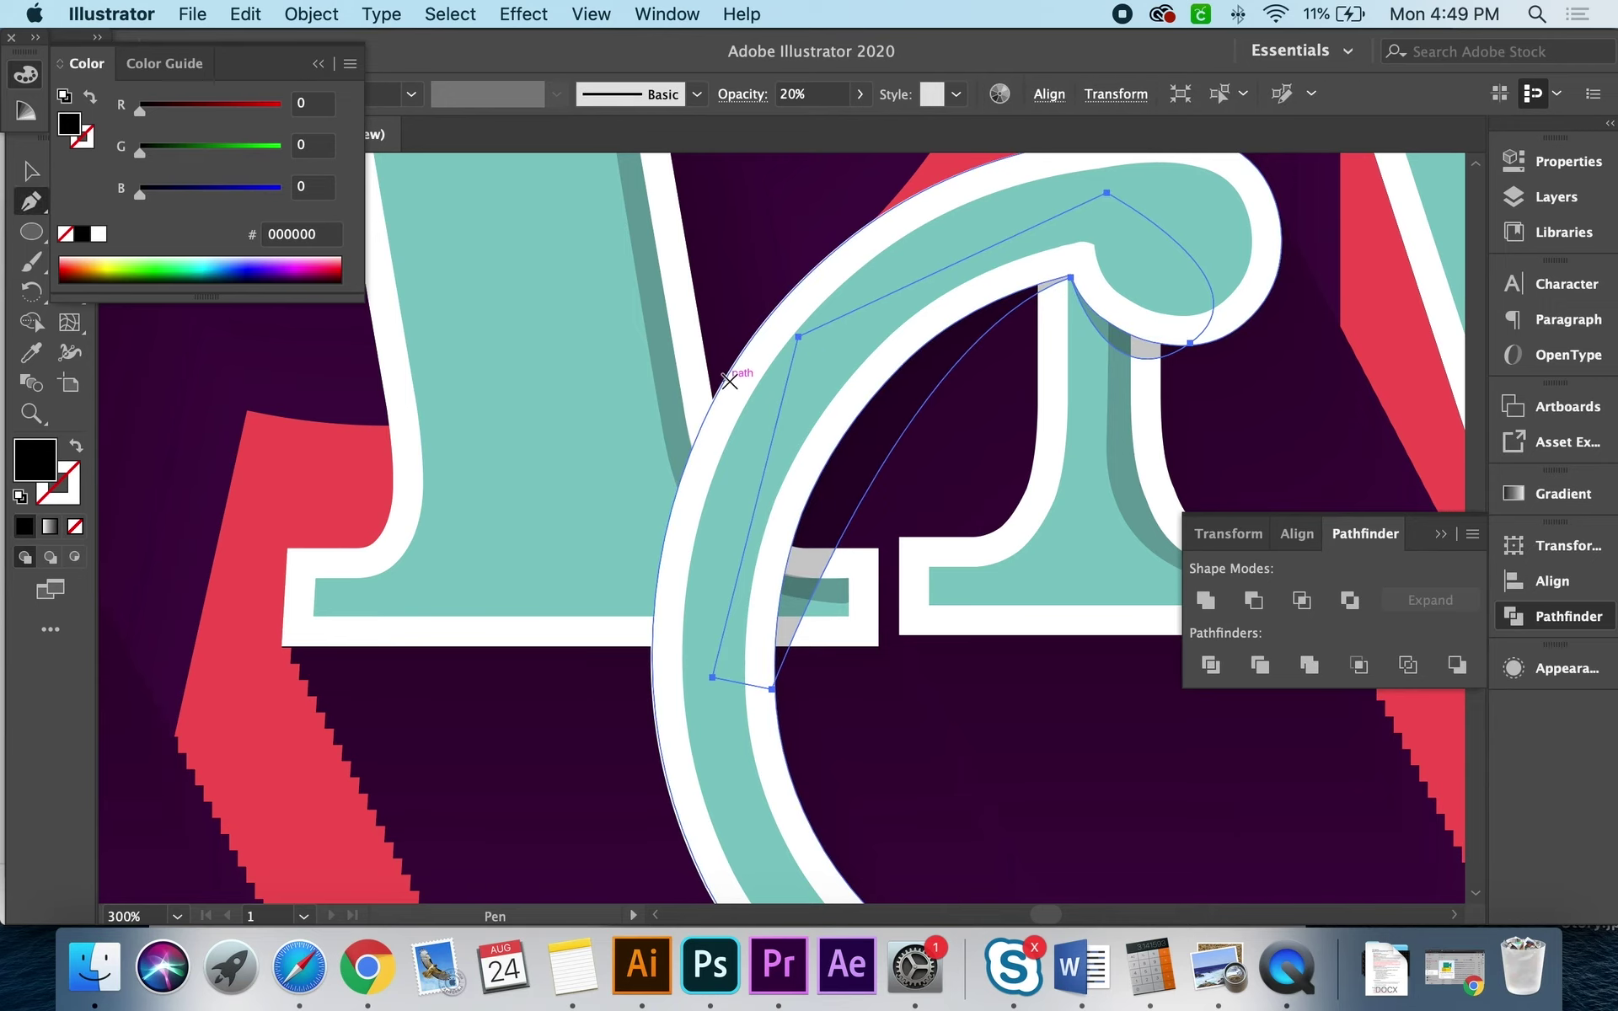
{"action": "key", "text": "ctrl+shift+a"}
{"action": "left_click", "coordinate": [728, 377]}
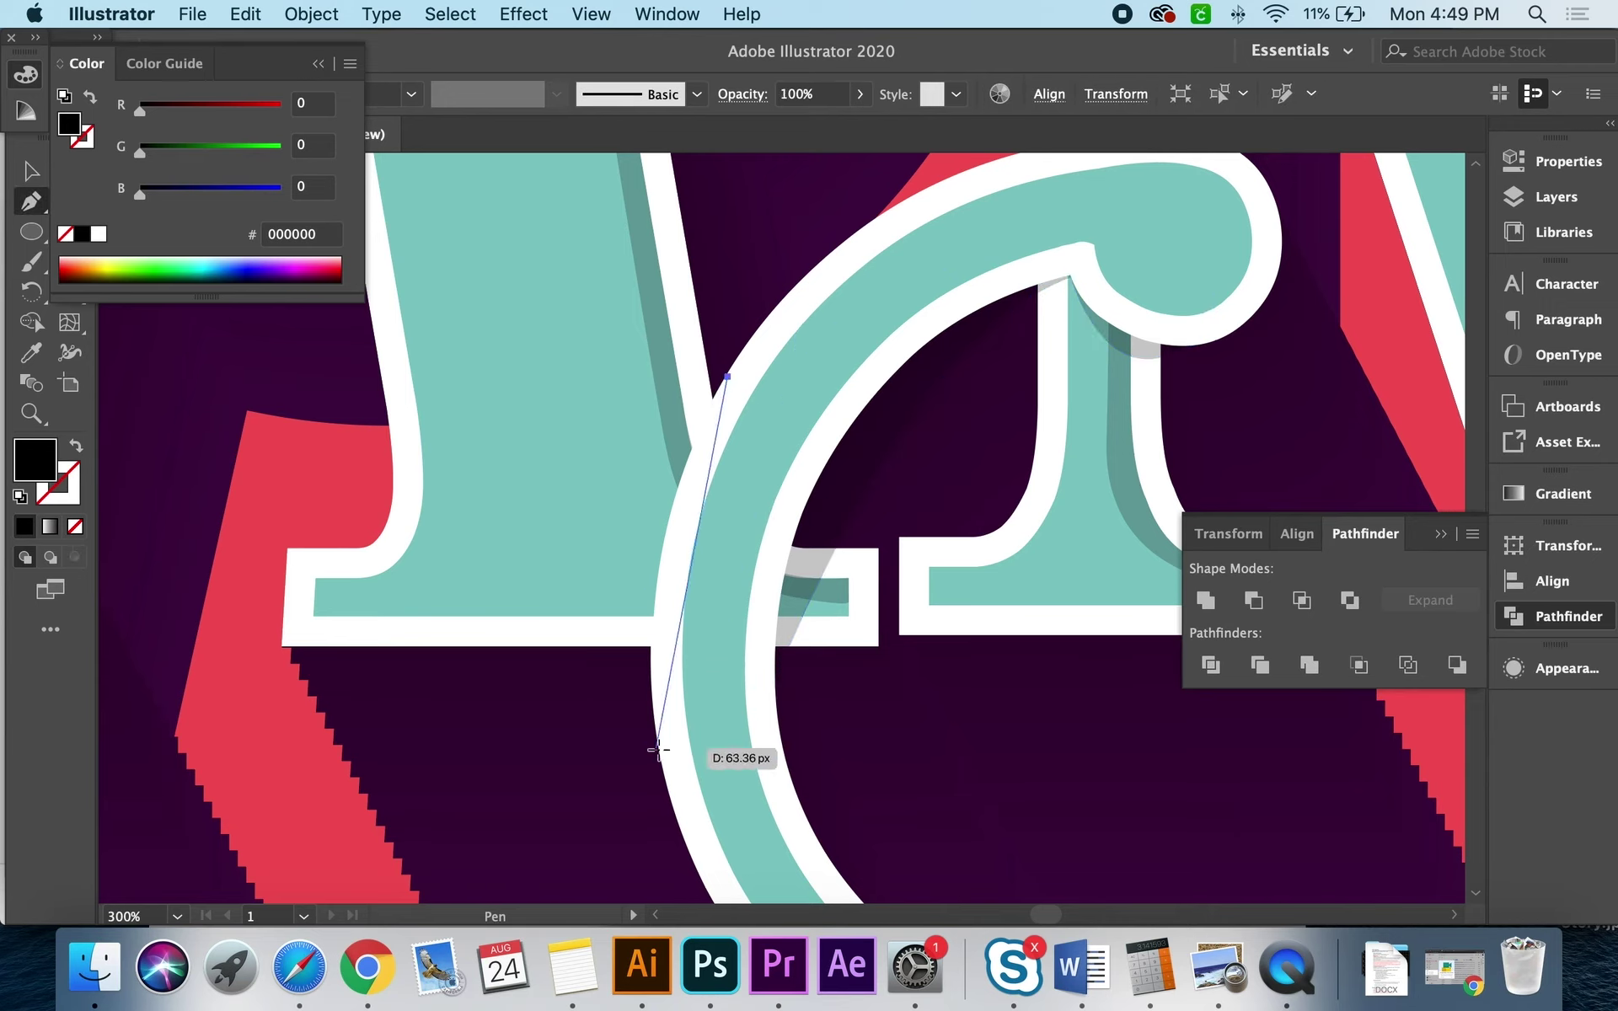
{"action": "mouse_move", "coordinate": [658, 742]}
{"action": "left_mouse_down"}
{"action": "mouse_move", "coordinate": [715, 859]}
{"action": "mouse_move", "coordinate": [724, 845]}
{"action": "left_mouse_up"}
{"action": "scroll", "coordinate": [666, 815], "scroll_direction": "down", "scroll_amount": 3}
{"action": "left_click", "coordinate": [772, 273]}
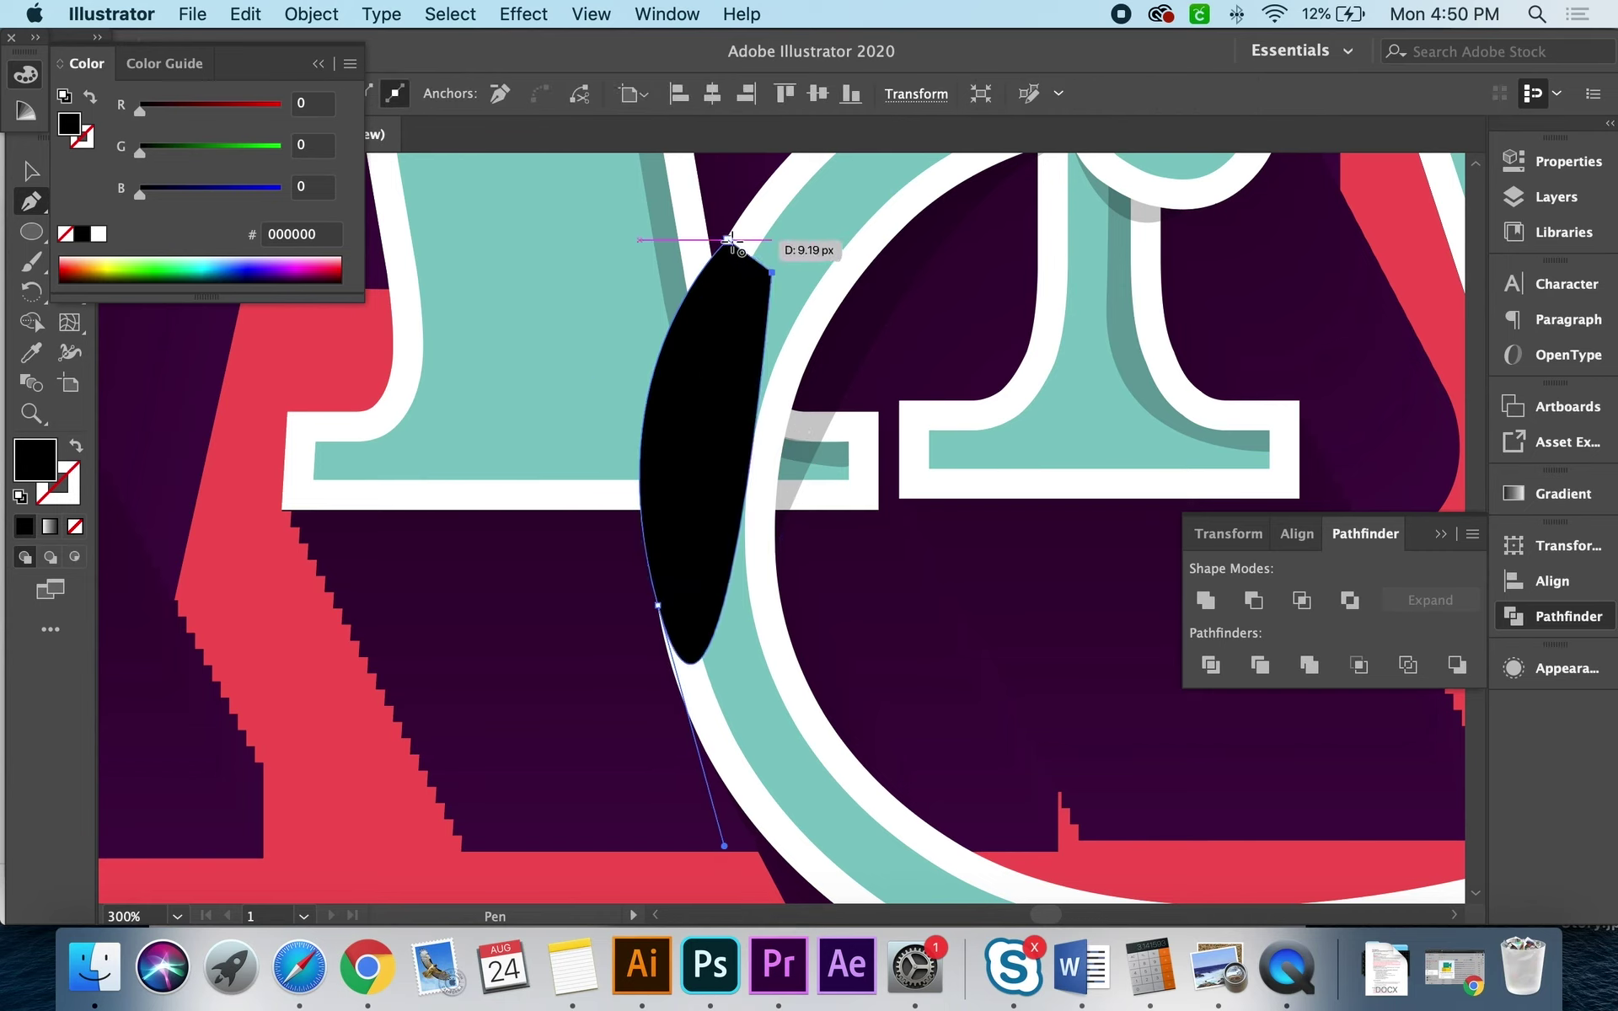
{"action": "left_click", "coordinate": [728, 241]}
Step: Reshape the new shading to meet the earlier shading and set it to 20% opacity
{"action": "left_click", "coordinate": [821, 383], "text": "super"}
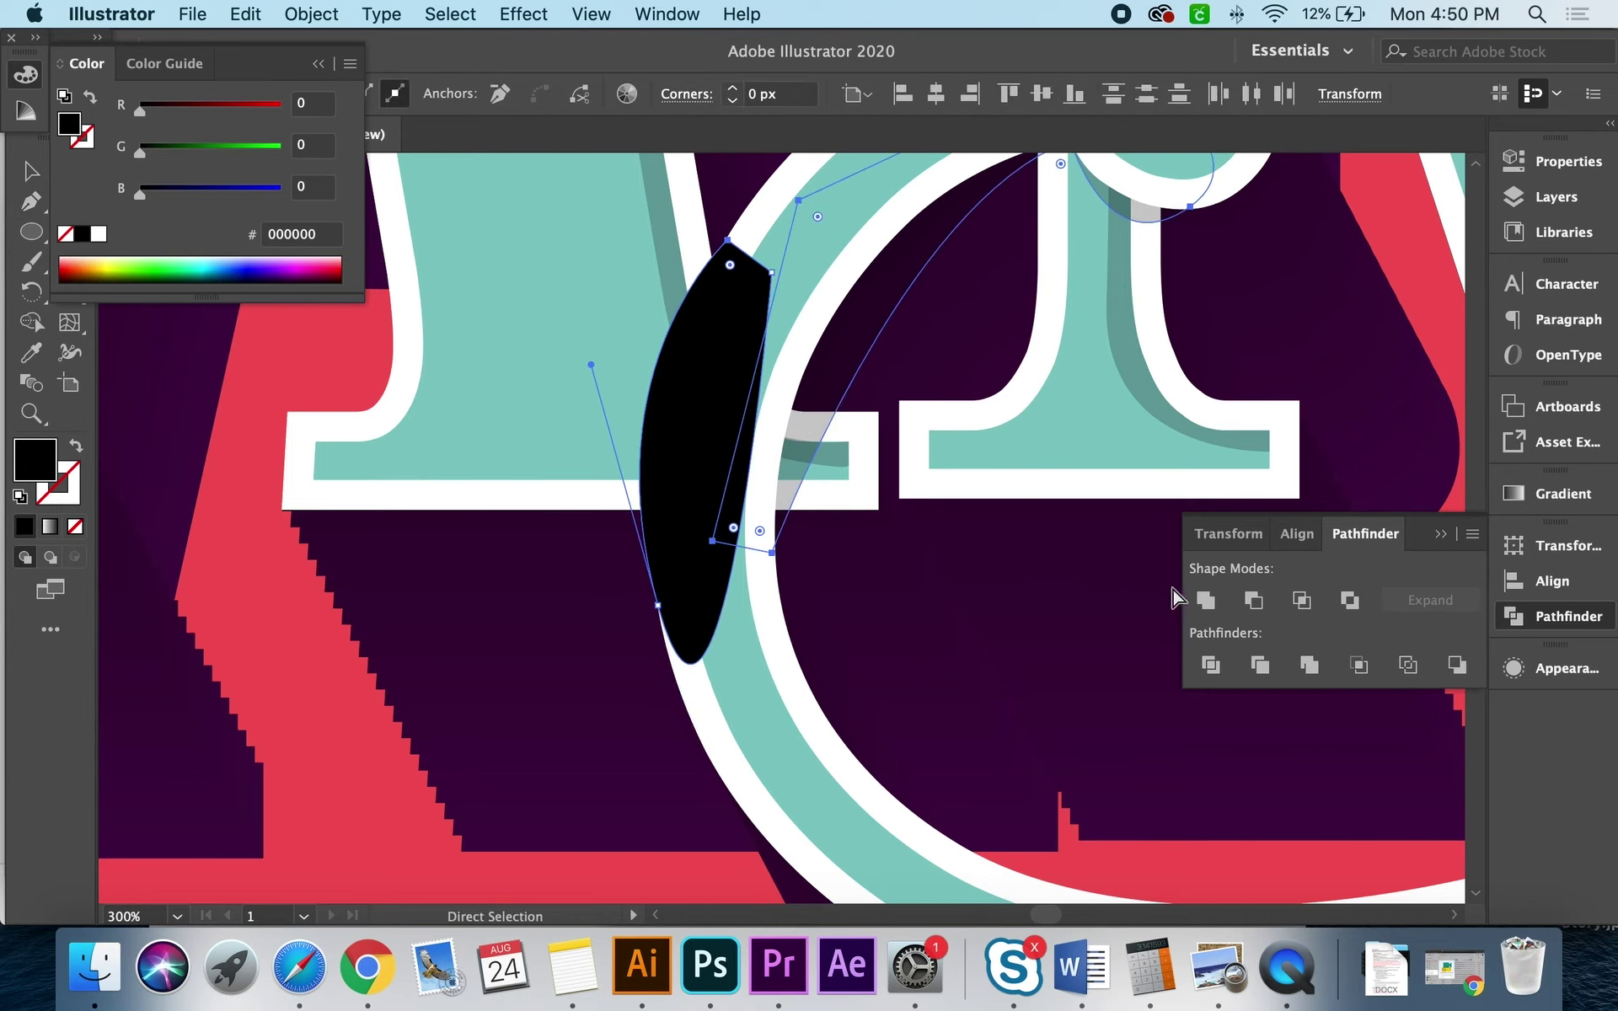
{"action": "left_click", "coordinate": [1206, 600]}
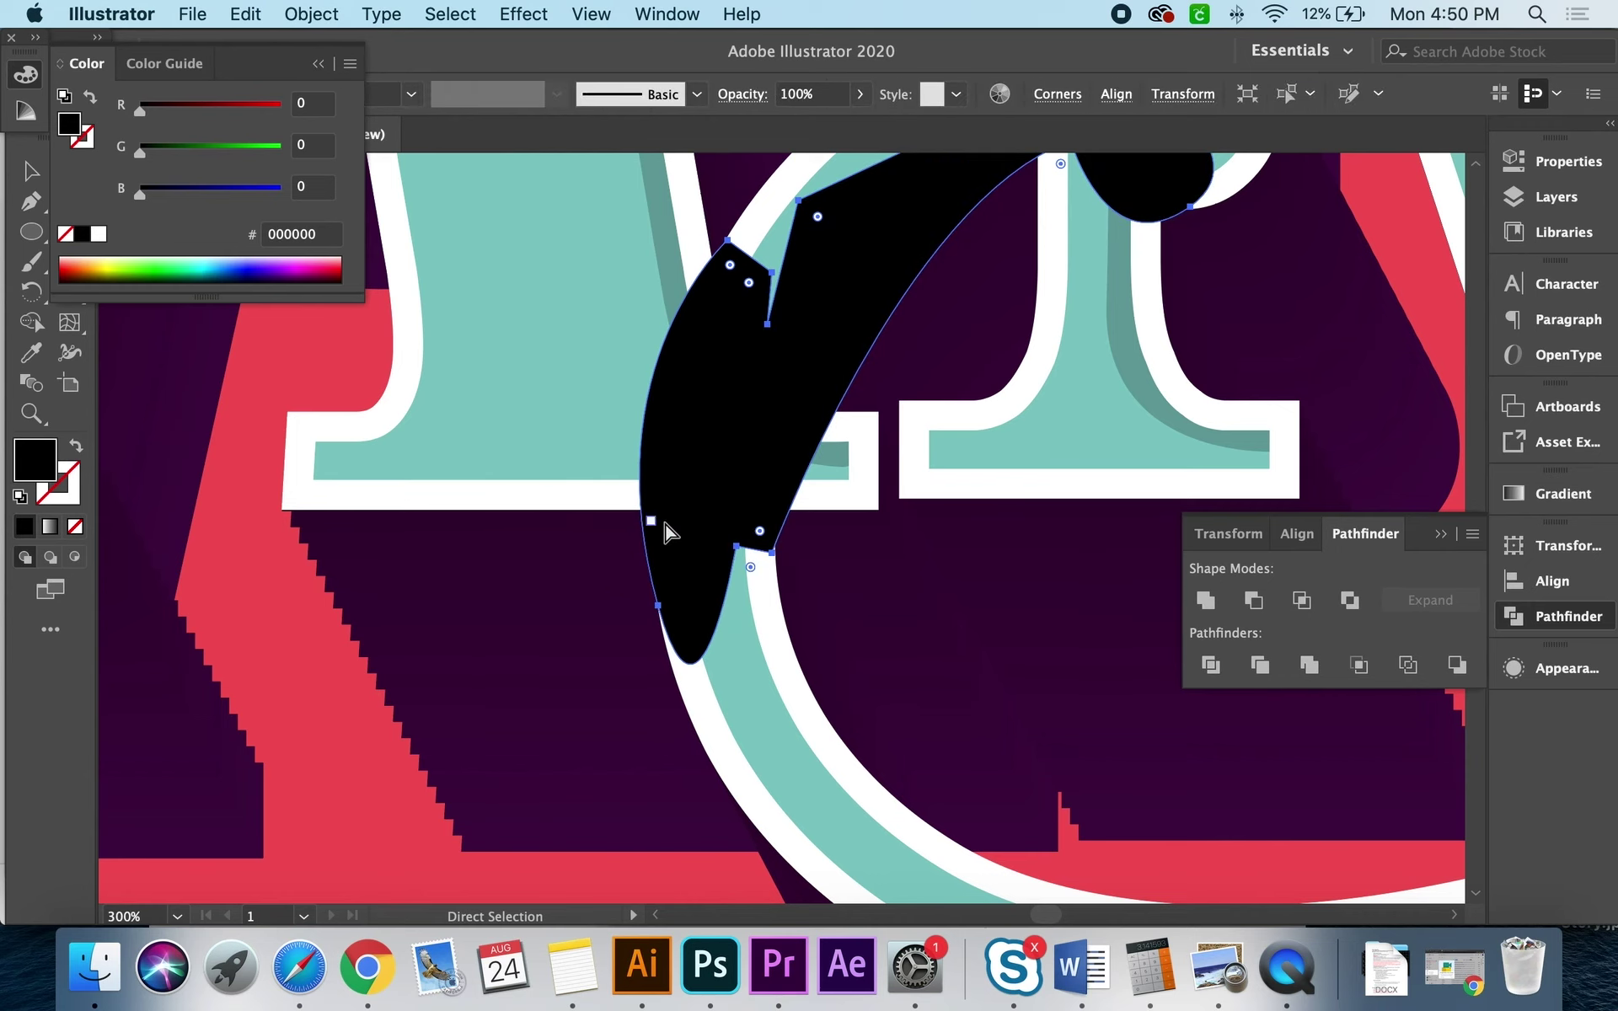
{"action": "key", "text": "v"}
{"action": "key", "text": "2"}
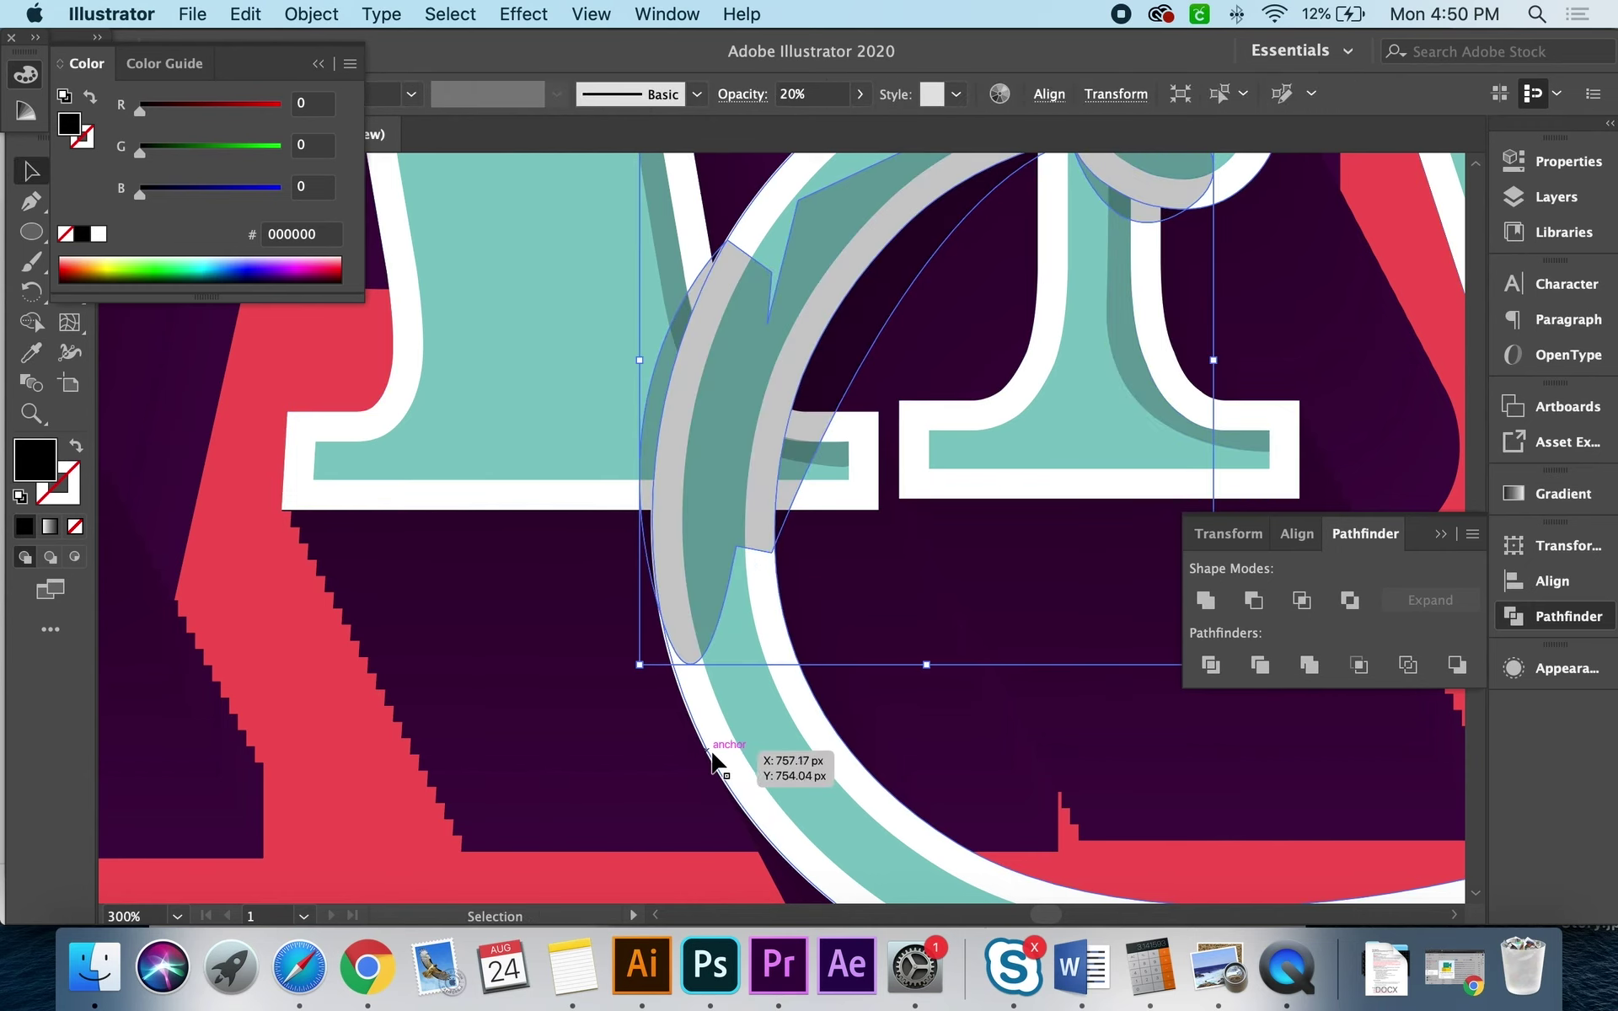
Step: Bring the swash ring's white outline in front of the new shading
{"action": "left_click", "coordinate": [714, 762]}
{"action": "right_click", "coordinate": [751, 744]}
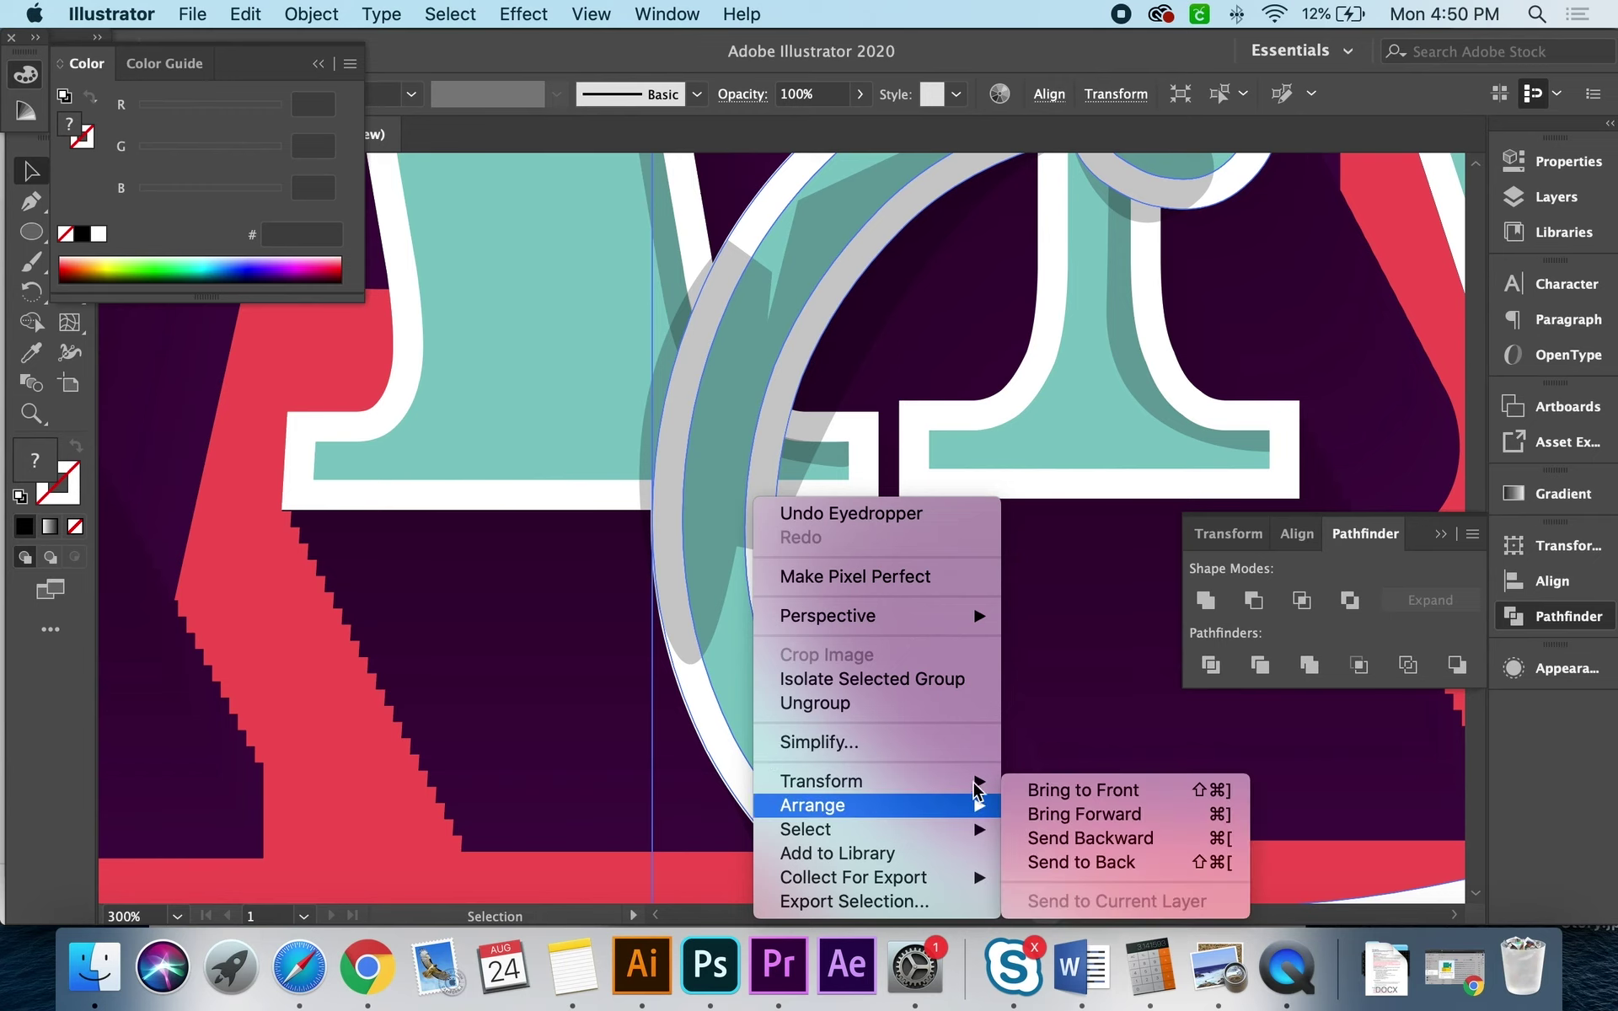
{"action": "left_click", "coordinate": [1079, 792]}
{"action": "left_click", "coordinate": [1188, 708]}
Step: Pan and zoom out slightly around the A and N letters
{"action": "scroll", "coordinate": [1184, 705], "scroll_direction": "up", "scroll_amount": 5}
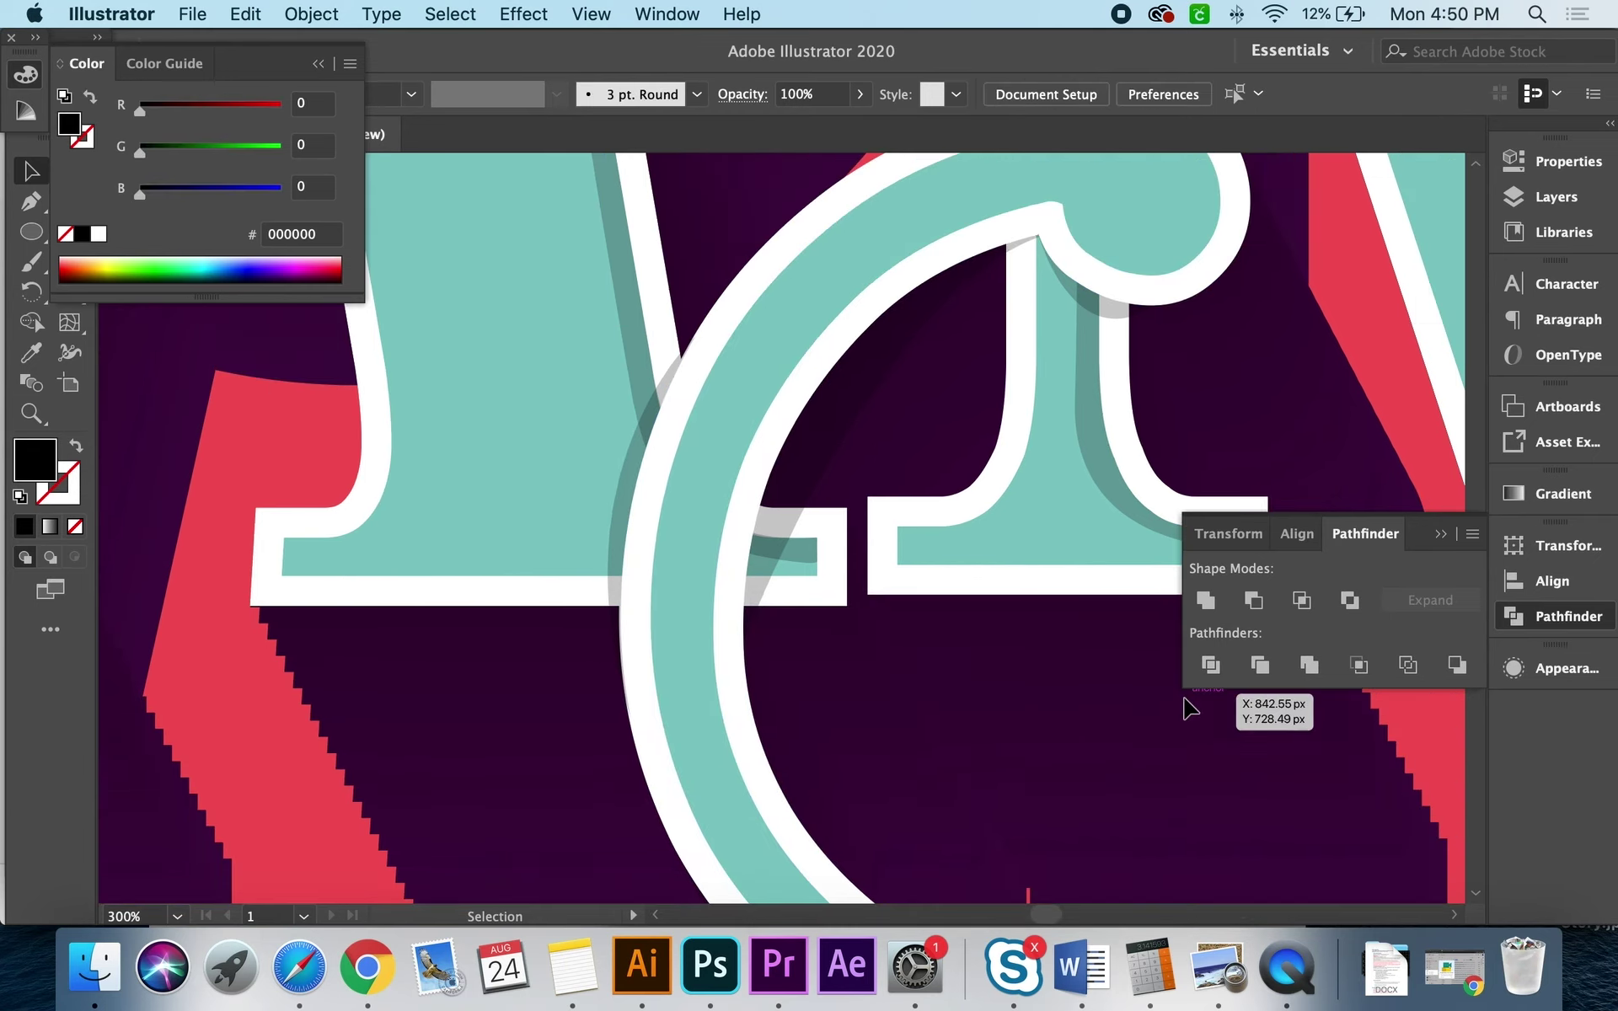
{"action": "scroll", "coordinate": [1056, 369], "scroll_direction": "up", "scroll_amount": 5}
{"action": "scroll", "coordinate": [1056, 368], "scroll_direction": "right", "scroll_amount": 3}
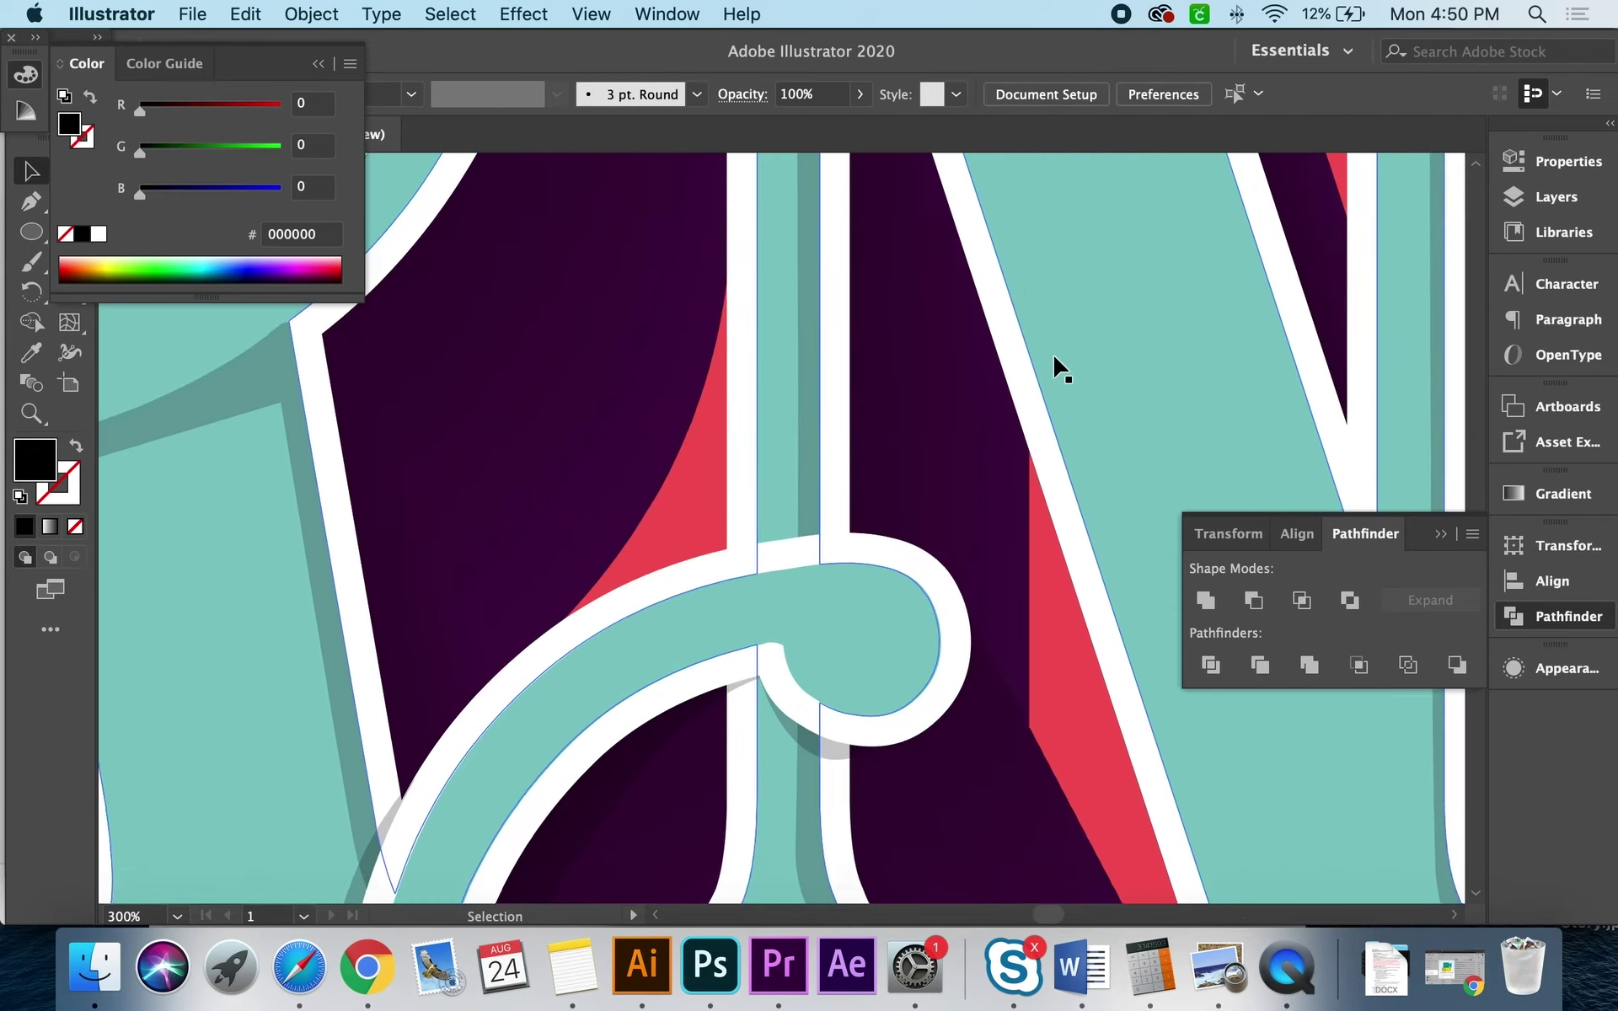
{"action": "scroll", "coordinate": [1056, 368], "scroll_direction": "right", "scroll_amount": 3}
{"action": "scroll", "coordinate": [1056, 368], "scroll_direction": "right", "scroll_amount": 3}
{"action": "key", "text": "z"}
{"action": "left_click", "coordinate": [798, 458], "text": "alt"}
Step: Check the N and G paths in Outline view, then return to Preview
{"action": "mouse_move", "coordinate": [798, 459]}
{"action": "left_mouse_down"}
{"action": "mouse_move", "coordinate": [1027, 523]}
{"action": "mouse_move", "coordinate": [765, 535]}
{"action": "left_mouse_up"}
{"action": "key", "text": "ctrl+y"}
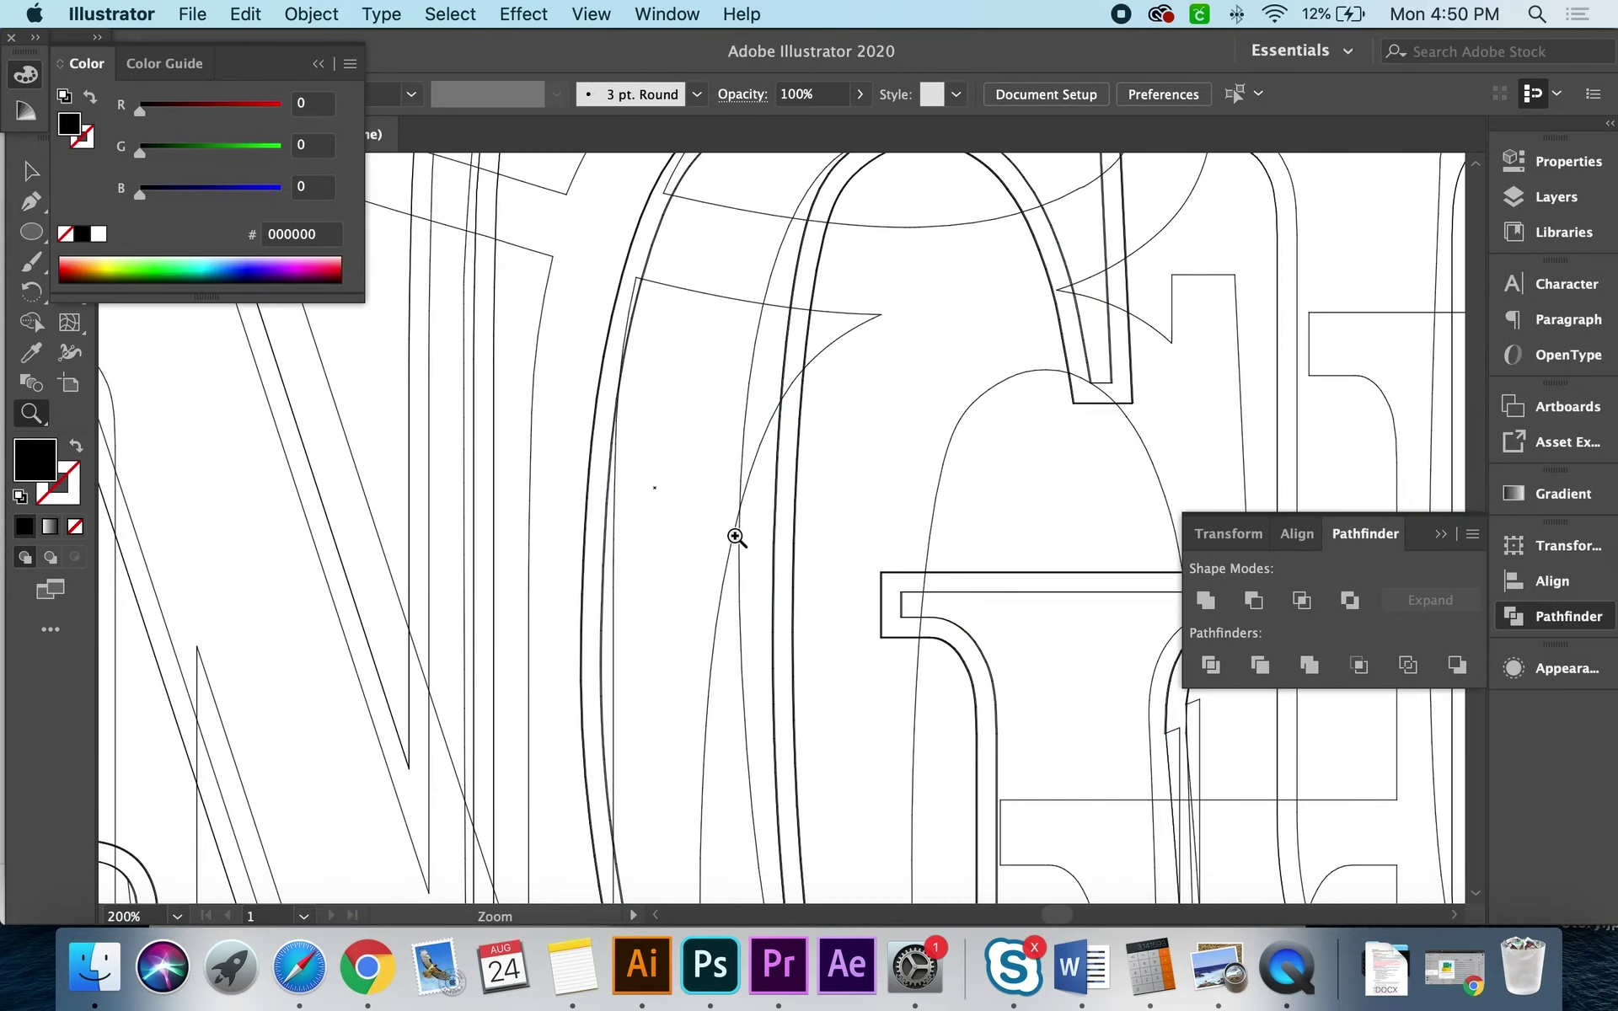
{"action": "key", "text": "ctrl+y"}
{"action": "right_click", "coordinate": [741, 566]}
{"action": "mouse_move", "coordinate": [802, 806]}
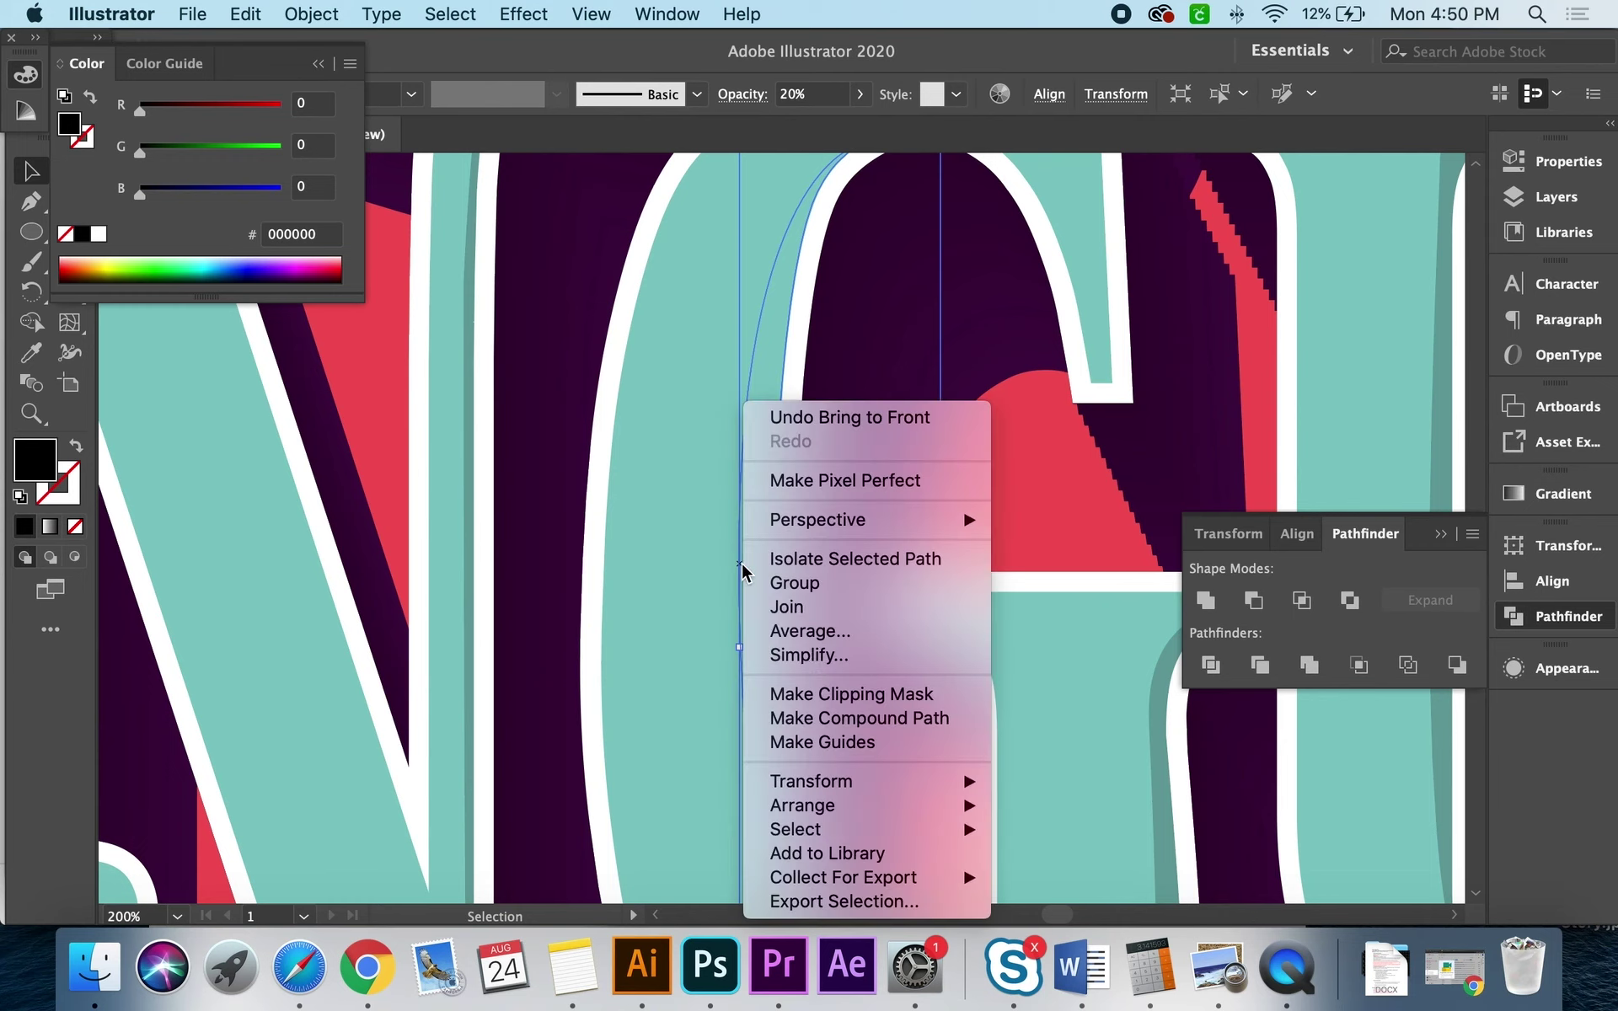
{"action": "left_click", "coordinate": [986, 794]}
Step: Zoom out to view the full MANGU artwork and close the Pathfinder panel
{"action": "key", "text": "z"}
{"action": "left_click", "coordinate": [722, 657], "text": "alt"}
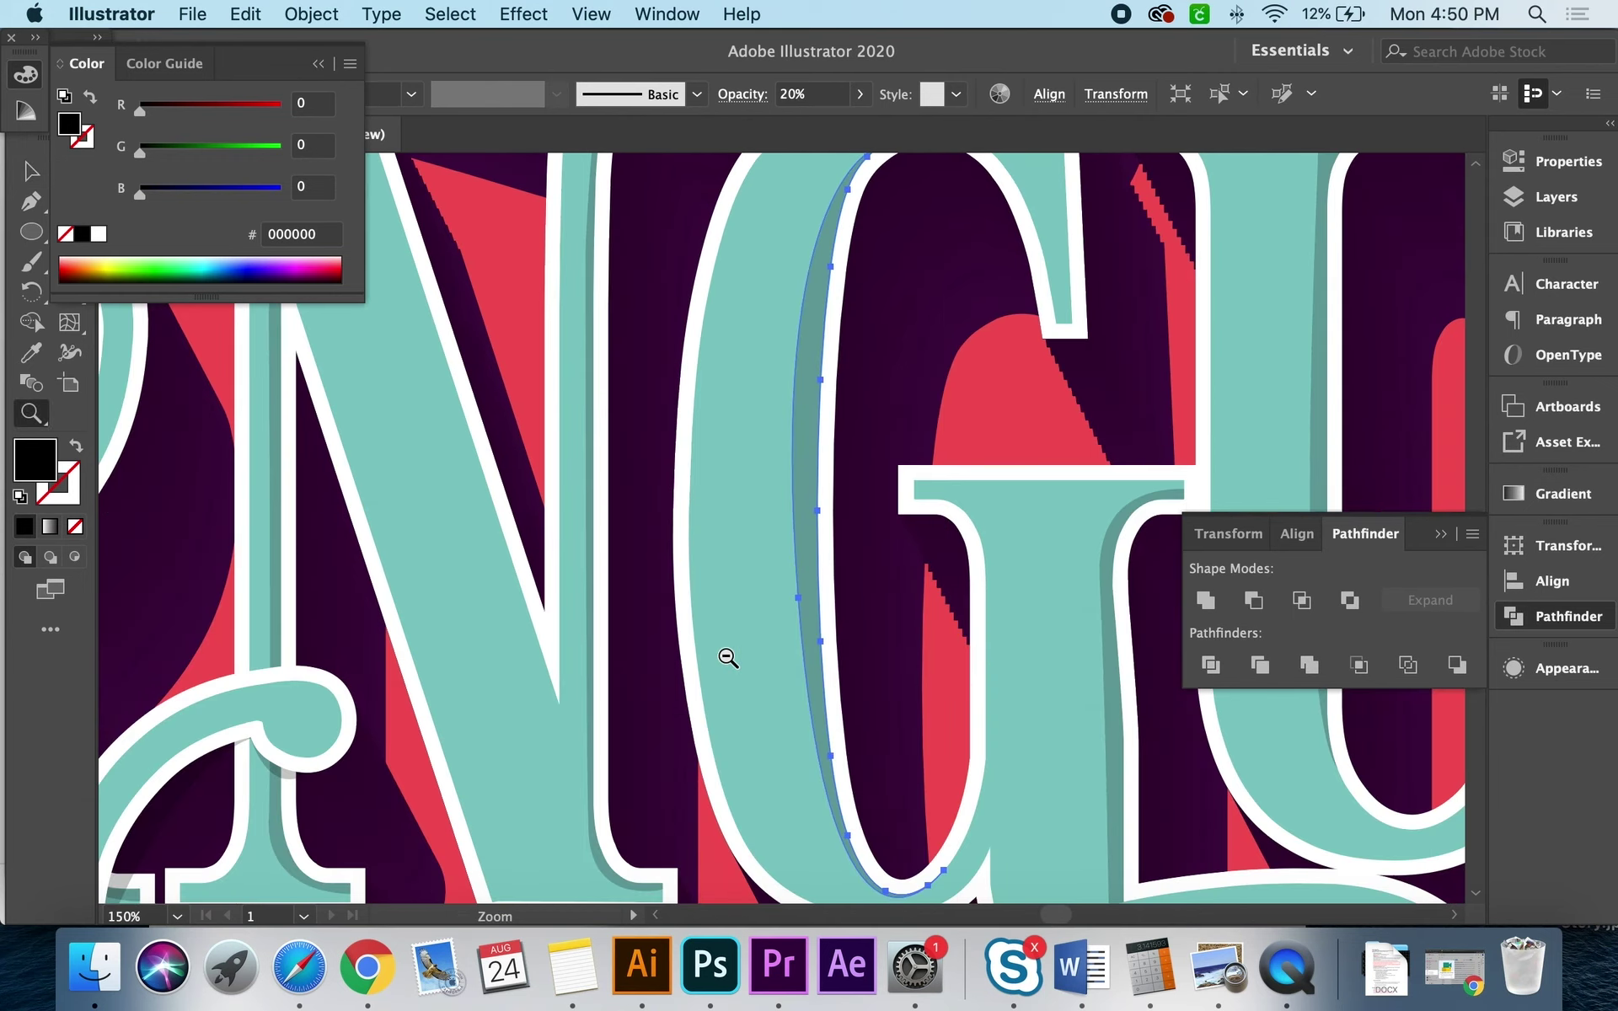
{"action": "left_click", "coordinate": [725, 671], "text": "alt"}
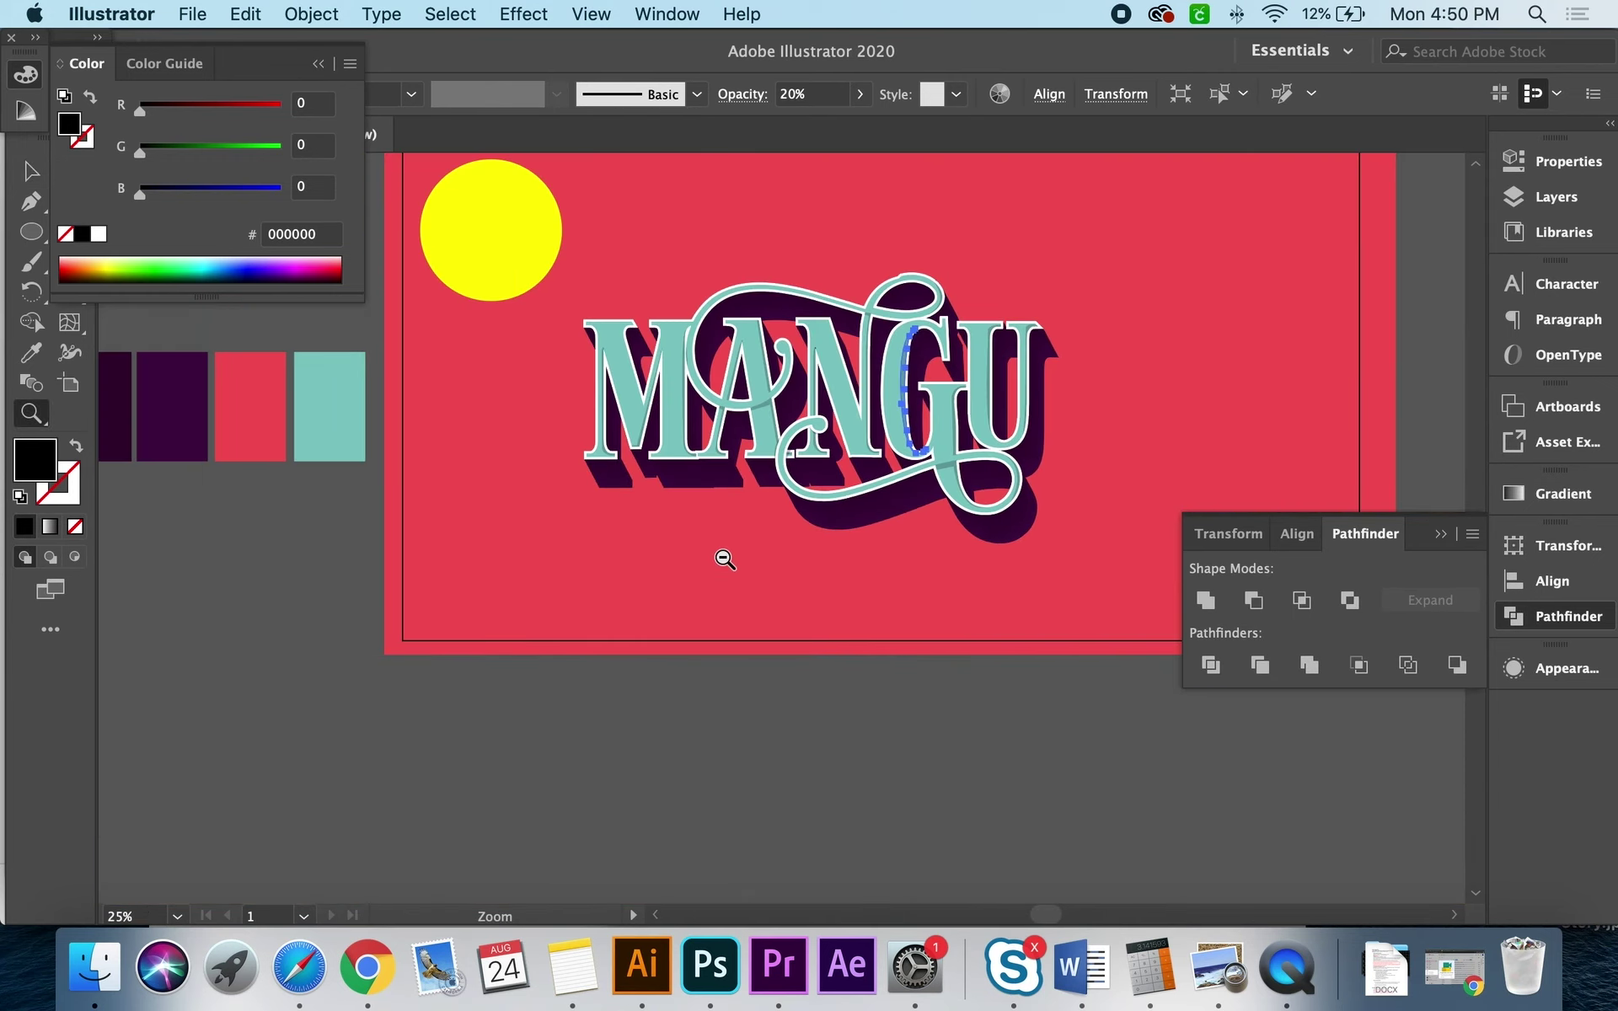
{"action": "left_click", "coordinate": [766, 571], "text": "ctrl"}
{"action": "left_click", "coordinate": [779, 444]}
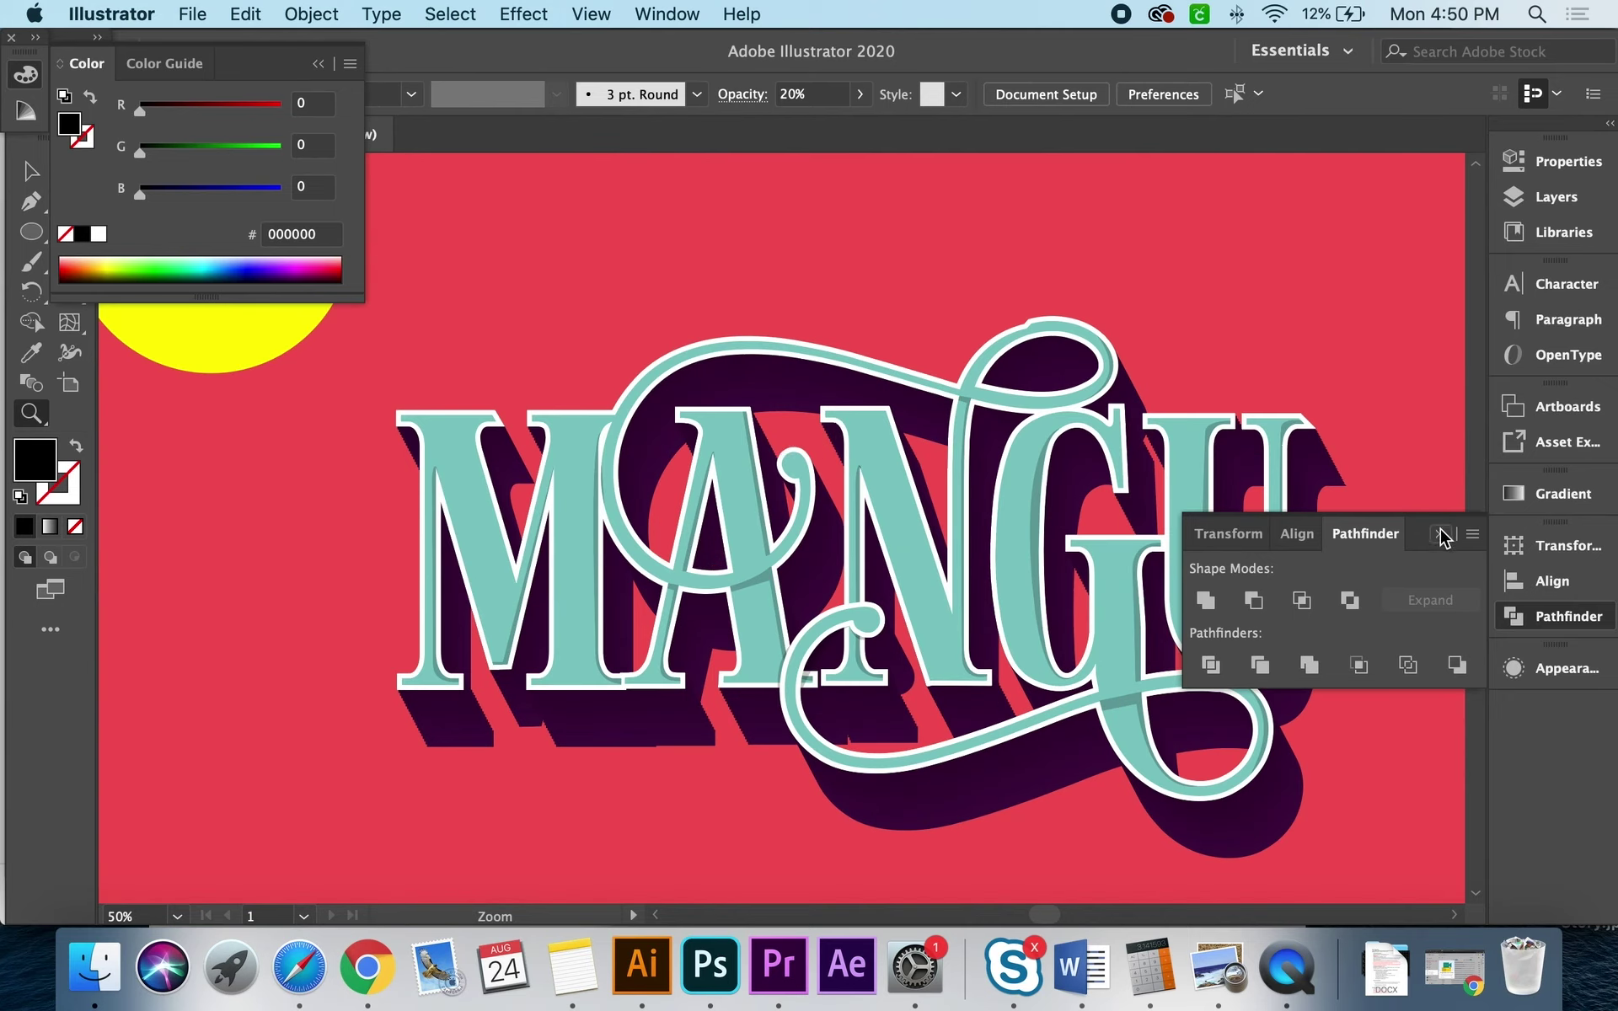
{"action": "left_click", "coordinate": [1445, 538]}
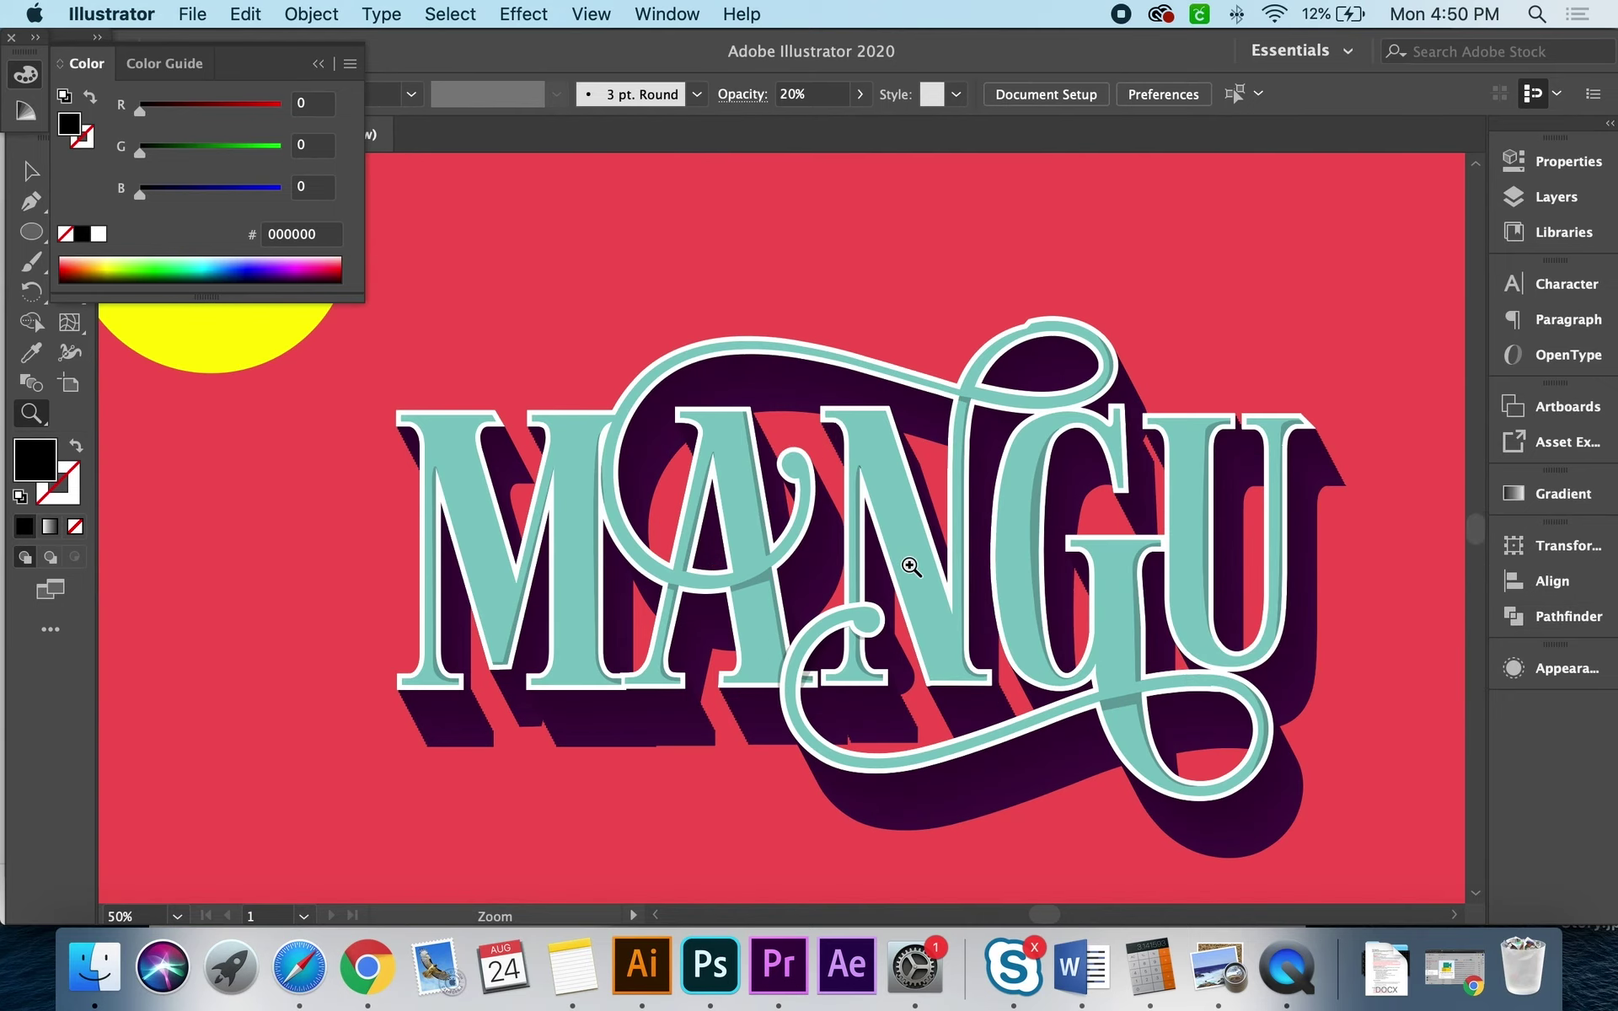